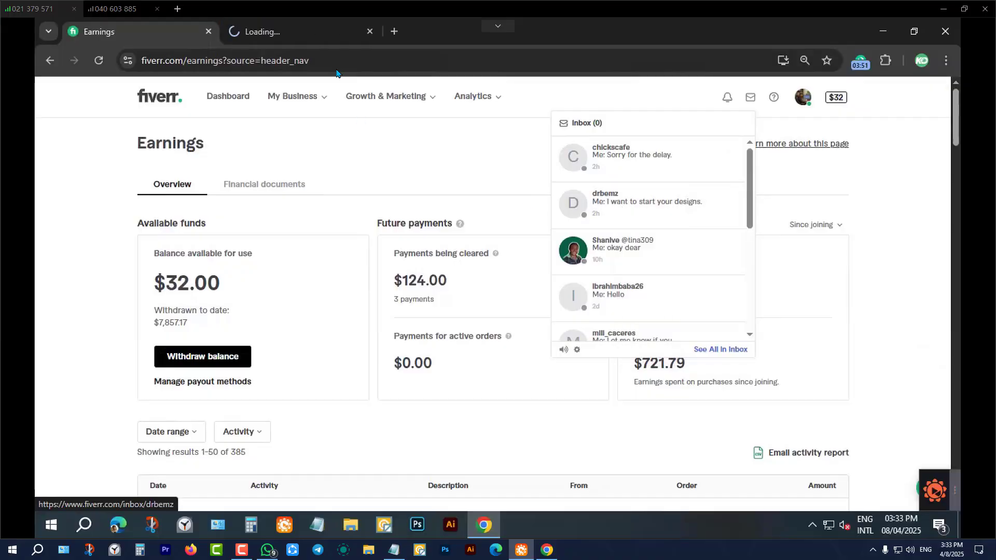
# Step: Switch to the opened inbox conversation and examine the client's first message and the time it was sent
pyautogui.click(310, 39)
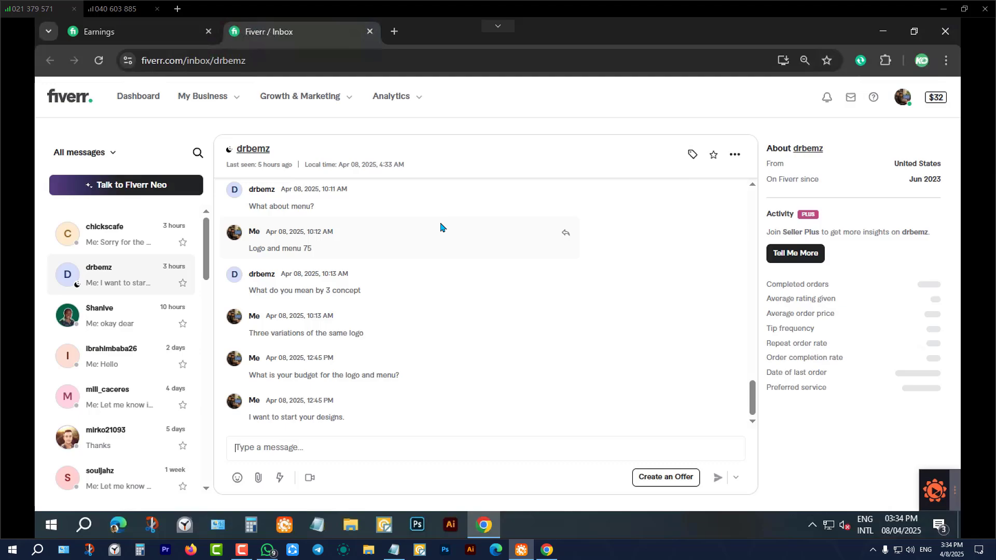
pyautogui.scroll(5, 440, 227)
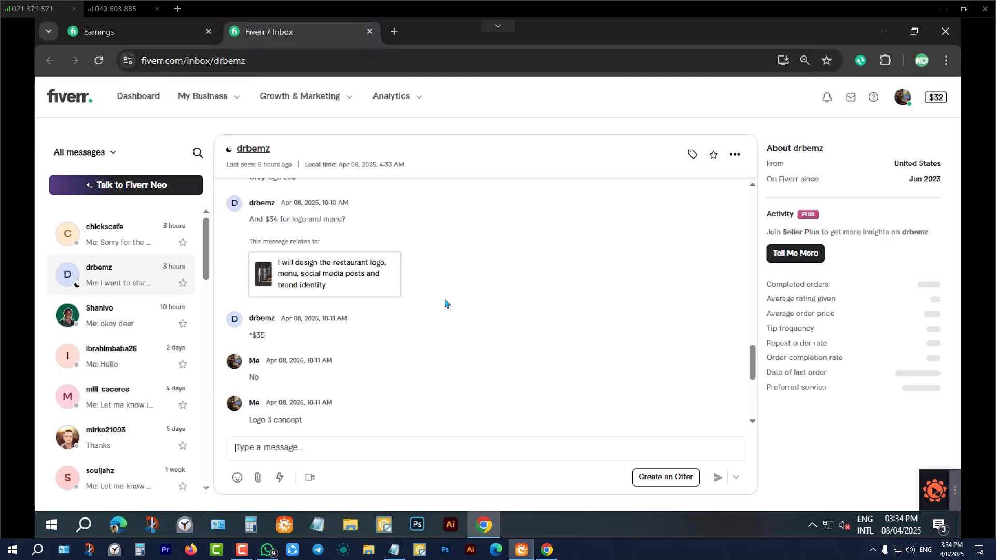
pyautogui.scroll(15, 444, 303)
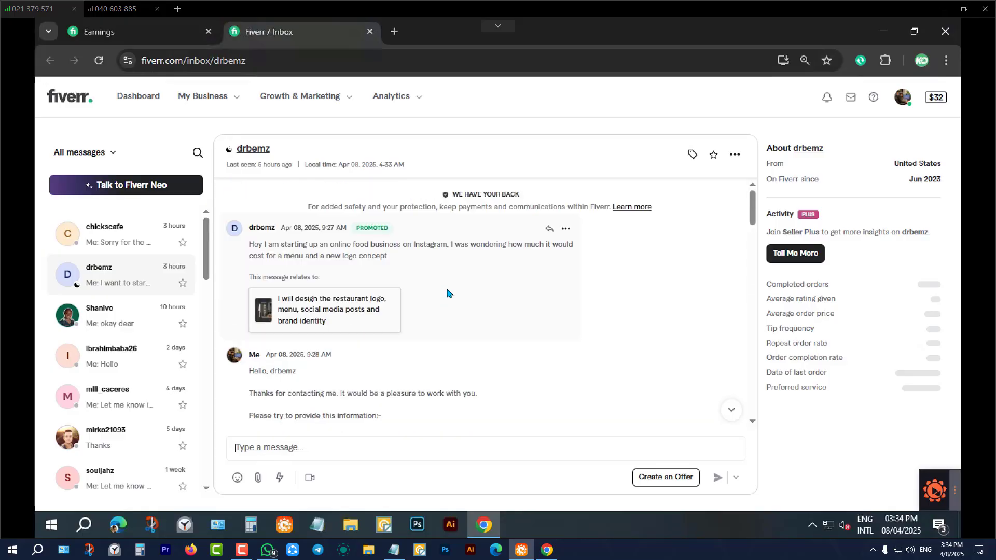
pyautogui.tripleClick(325, 228)
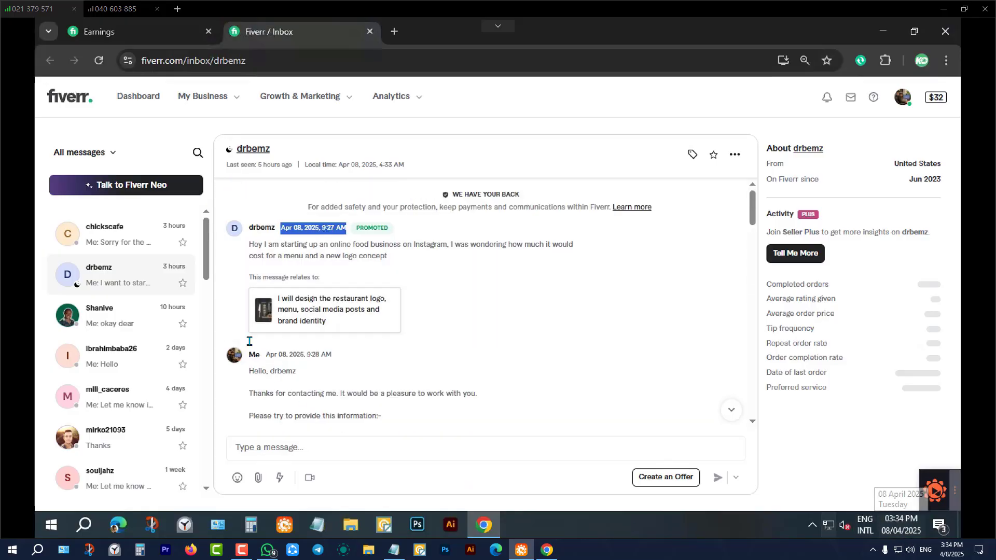
pyautogui.doubleClick(330, 228)
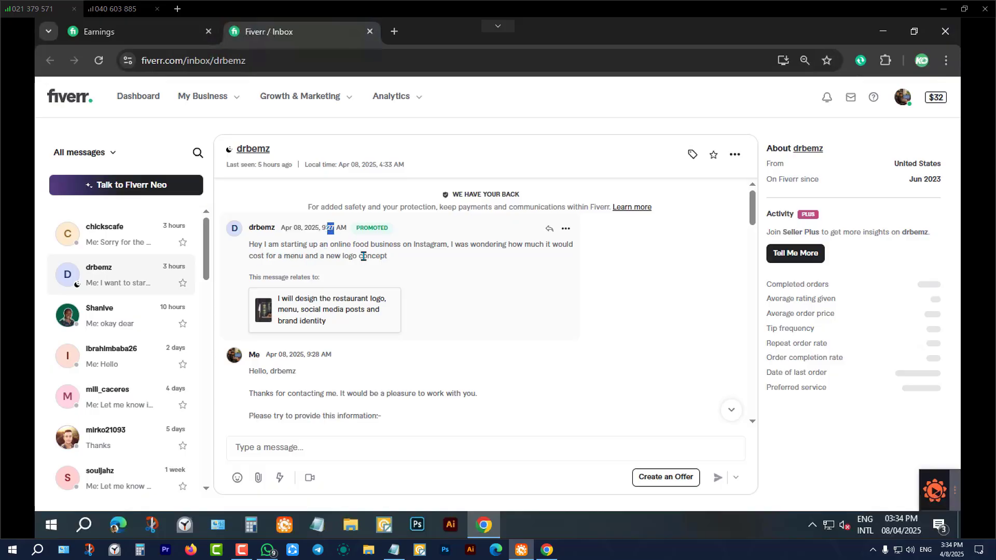
# Step: Read the welcome reply and the message offering the standard package, checking them against the client's opening request
pyautogui.scroll(-3, 363, 256)
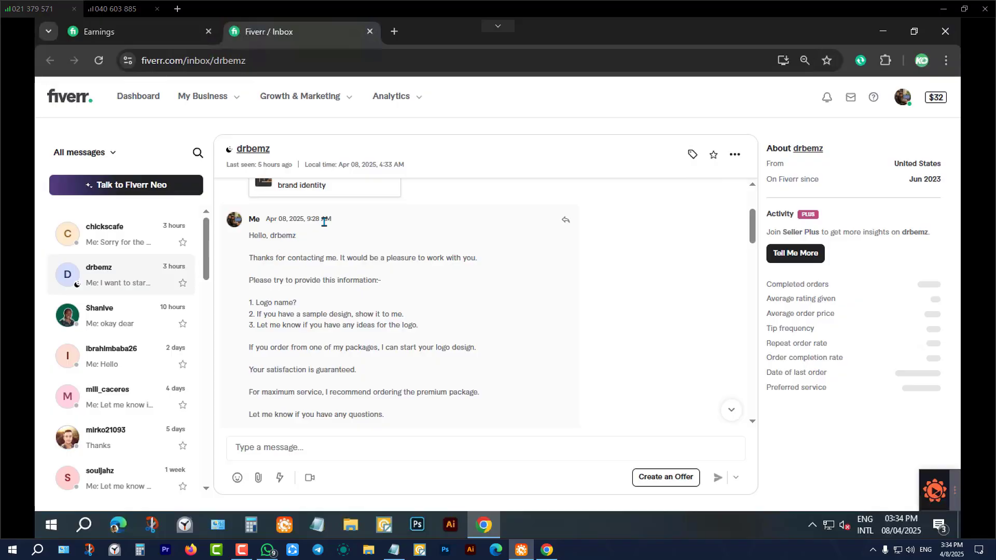
pyautogui.scroll(2, 324, 222)
pyautogui.scroll(-5, 311, 249)
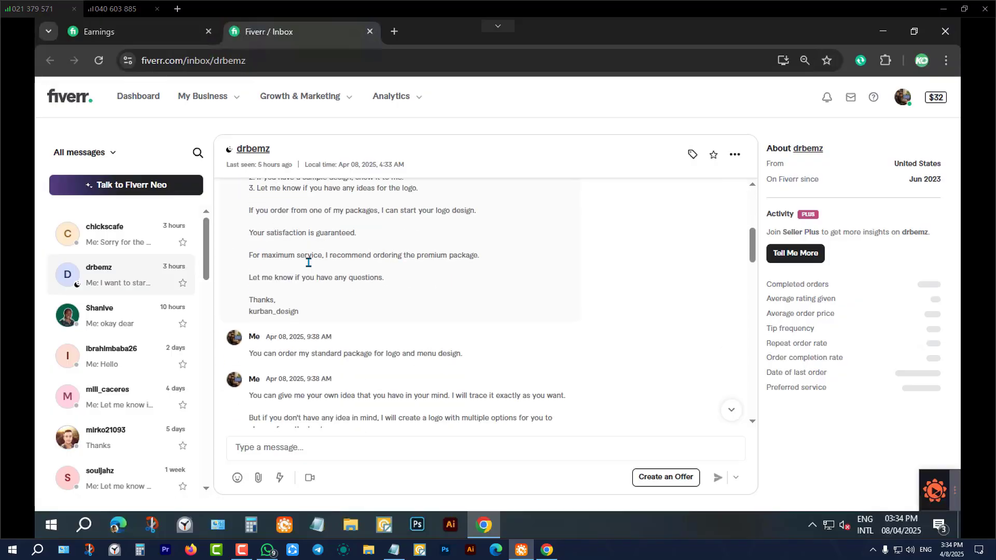
pyautogui.scroll(-1, 308, 262)
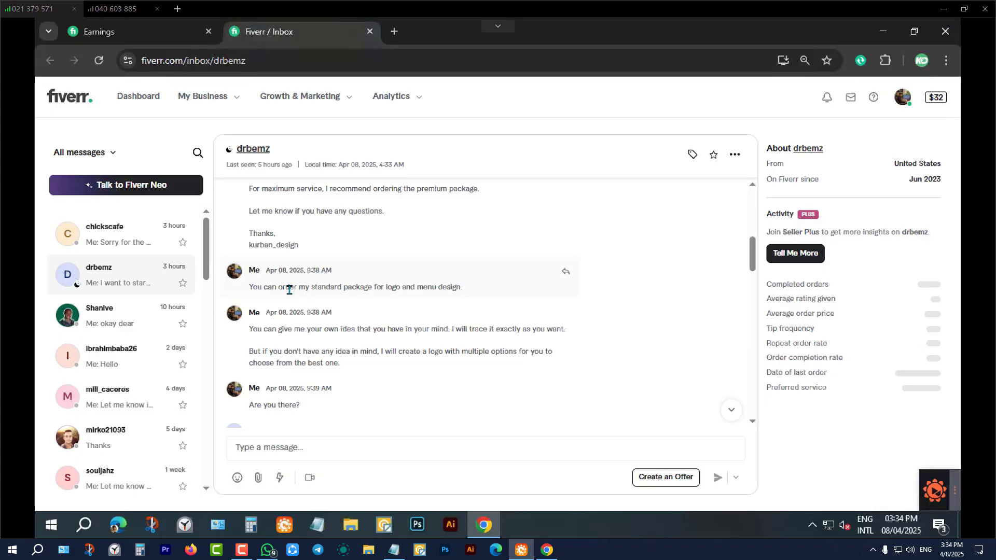
pyautogui.tripleClick(289, 289)
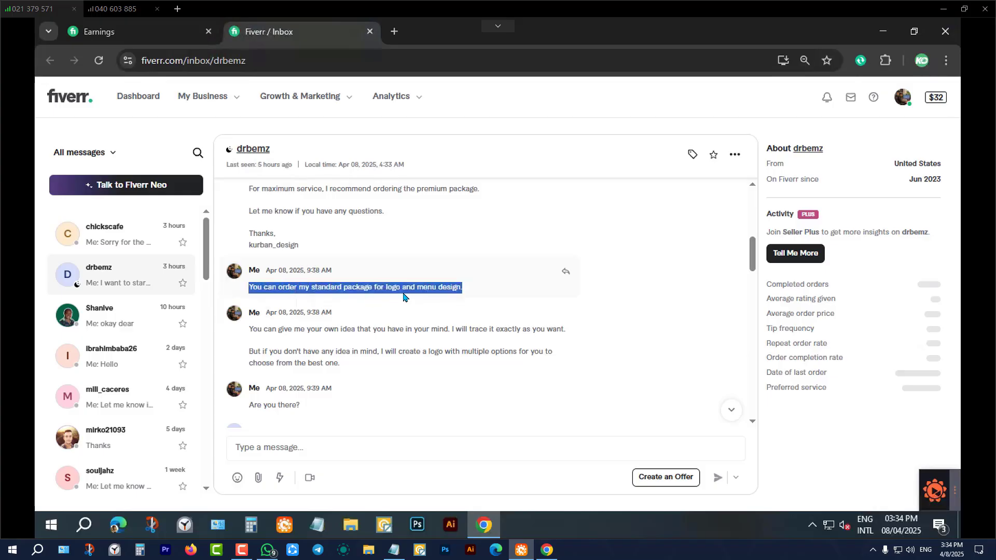
pyautogui.scroll(2, 375, 293)
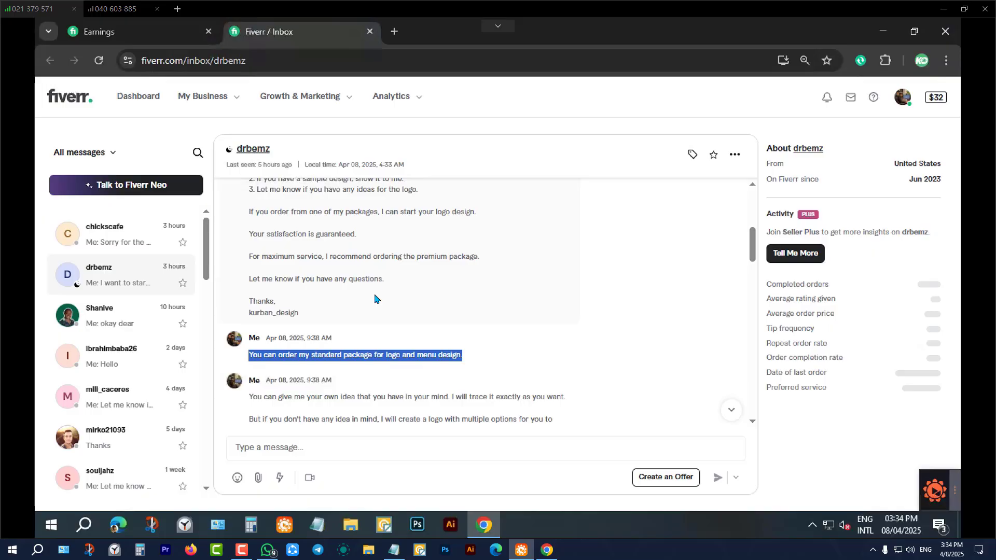
pyautogui.scroll(3, 375, 298)
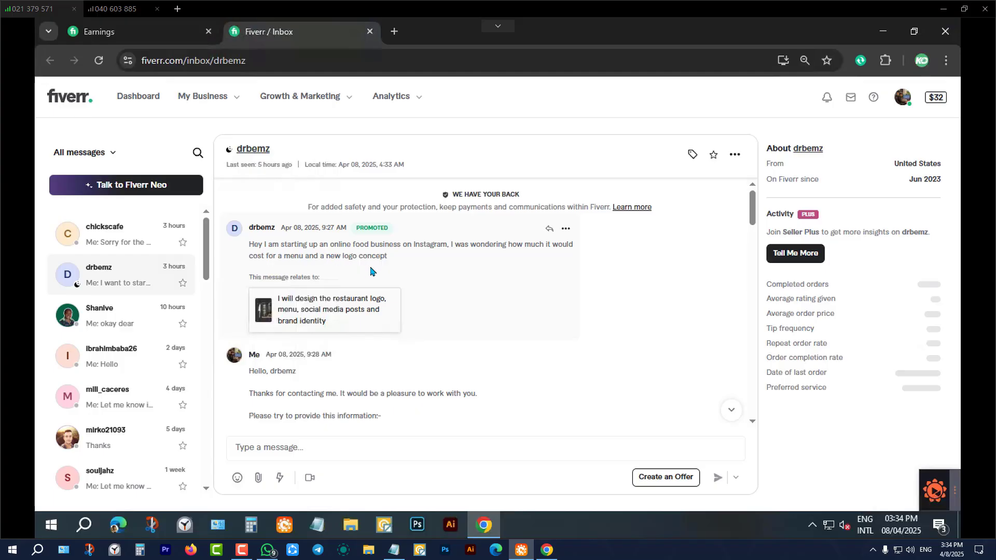
# Step: Read the messages about tracing the client's own idea or offering several logo options, through the client's reply to "Are you there?"
pyautogui.scroll(-7, 489, 302)
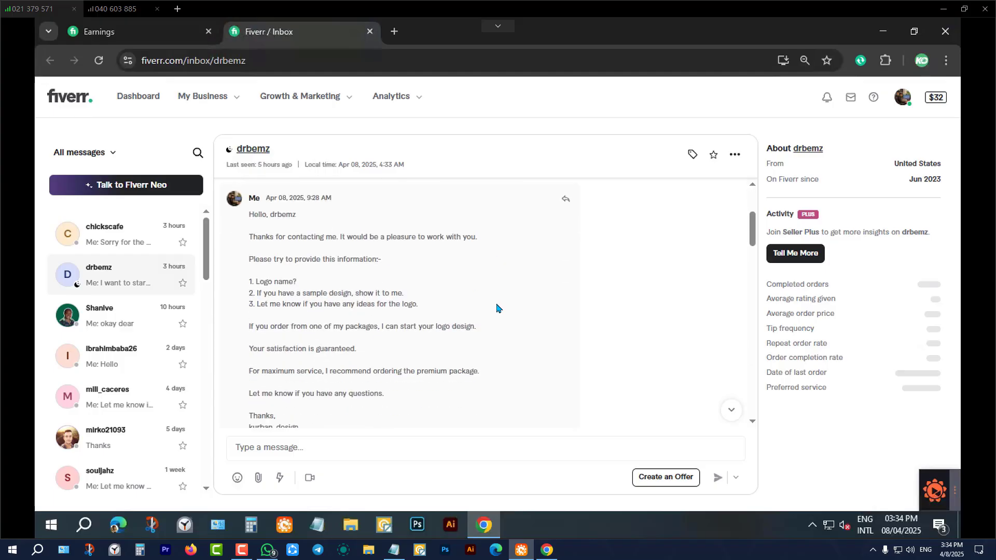
pyautogui.scroll(-3, 301, 299)
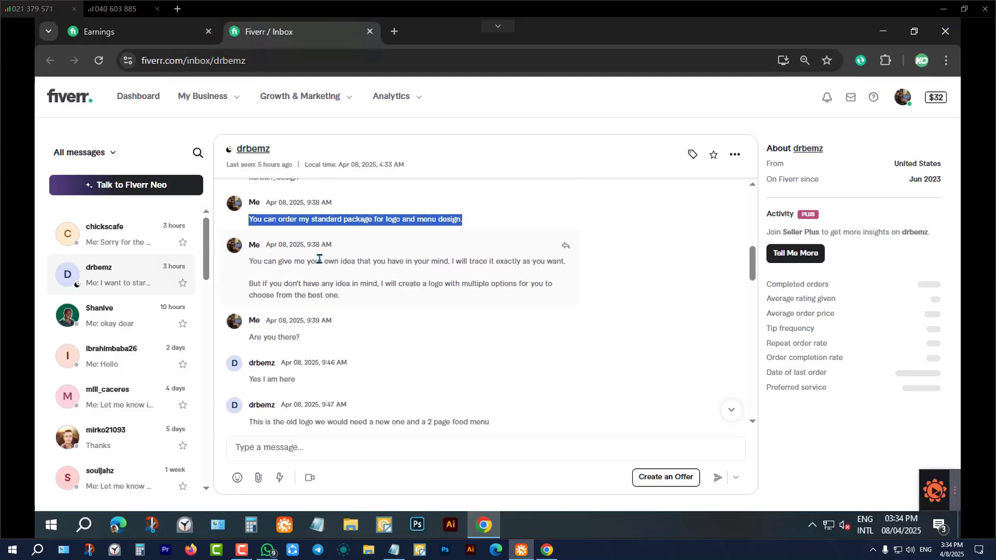
pyautogui.scroll(1, 323, 305)
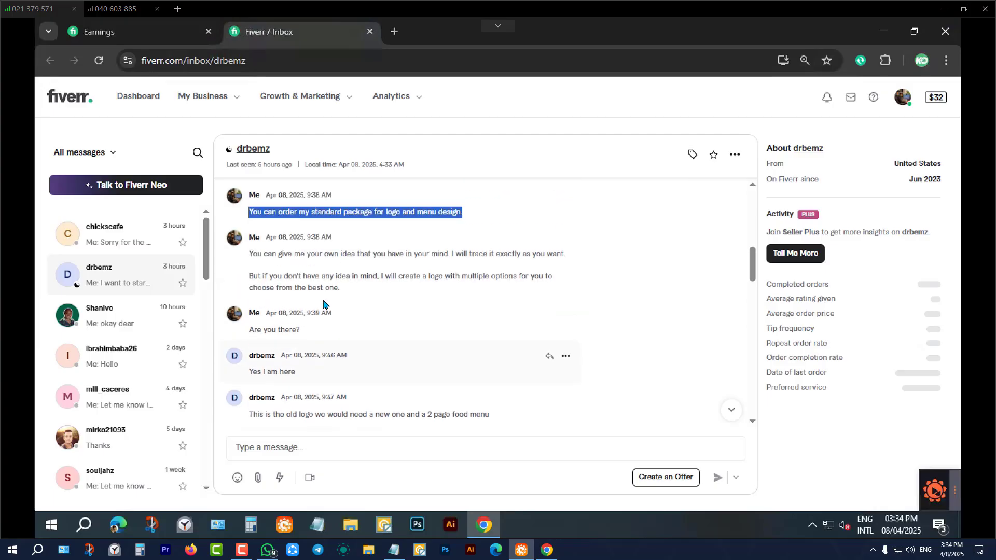
pyautogui.scroll(-1, 329, 305)
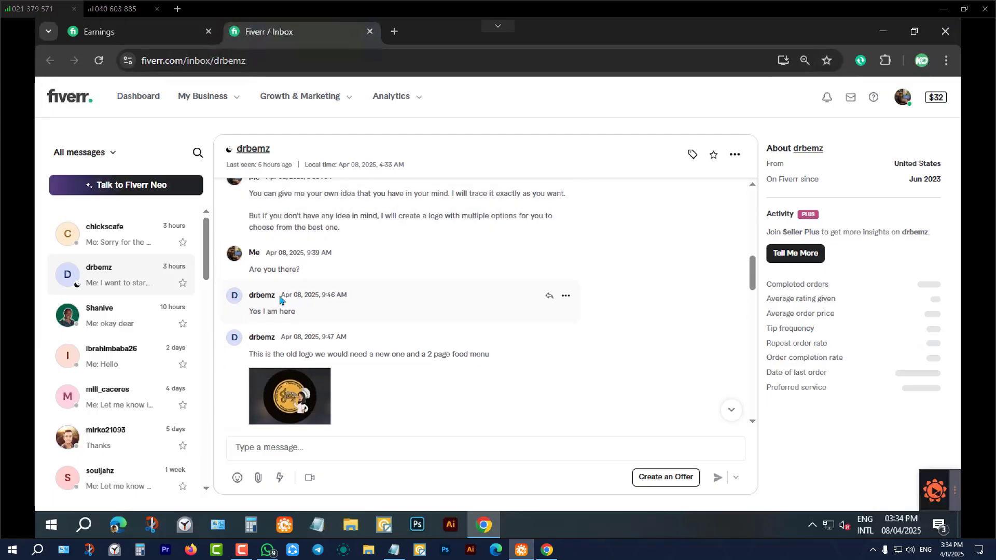
pyautogui.scroll(1, 337, 259)
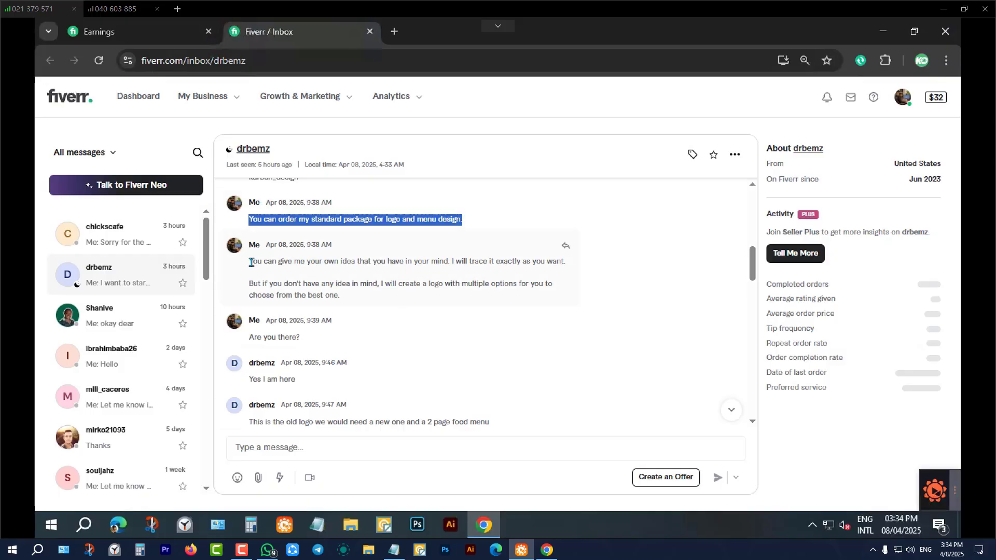
pyautogui.moveTo(249, 261); pyautogui.dragTo(345, 296)
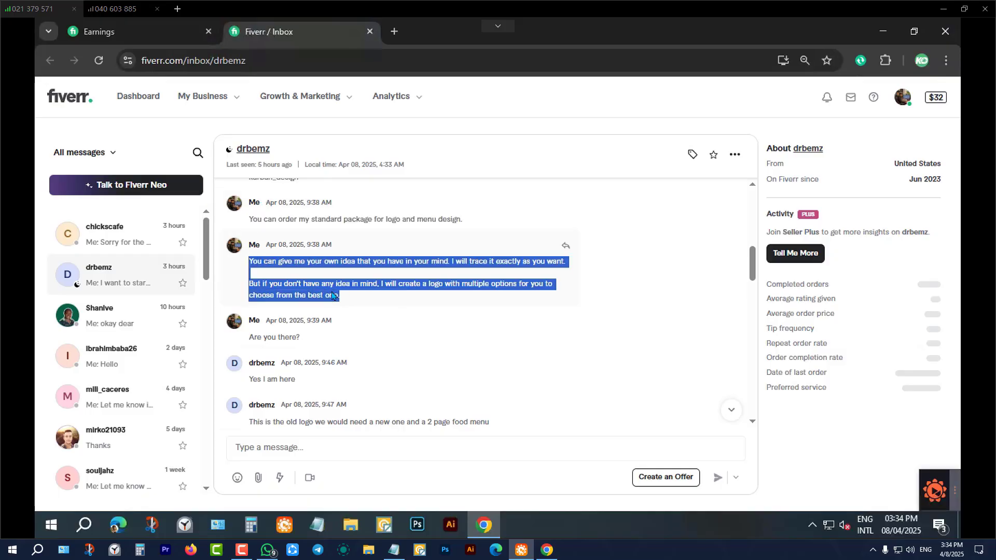
pyautogui.scroll(-1, 258, 268)
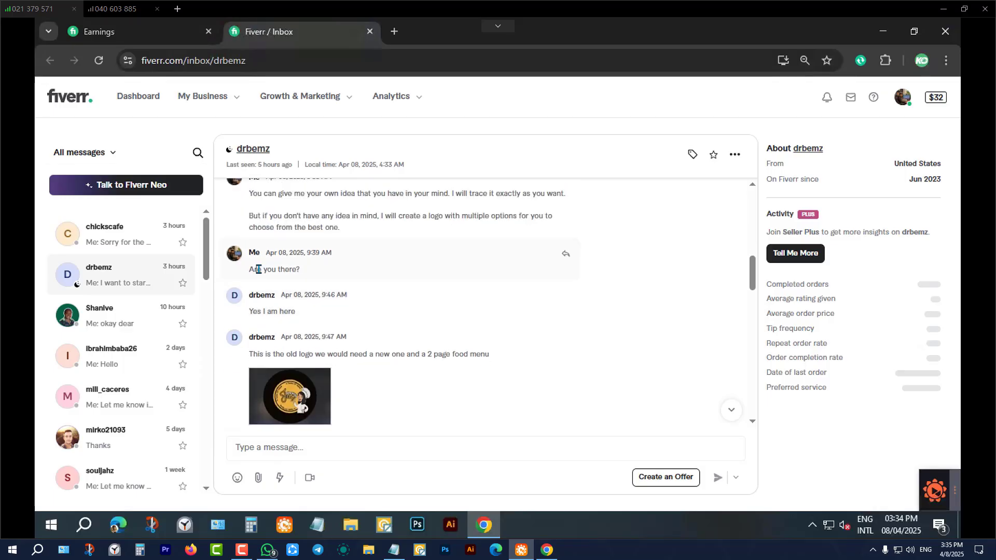
pyautogui.tripleClick(258, 268)
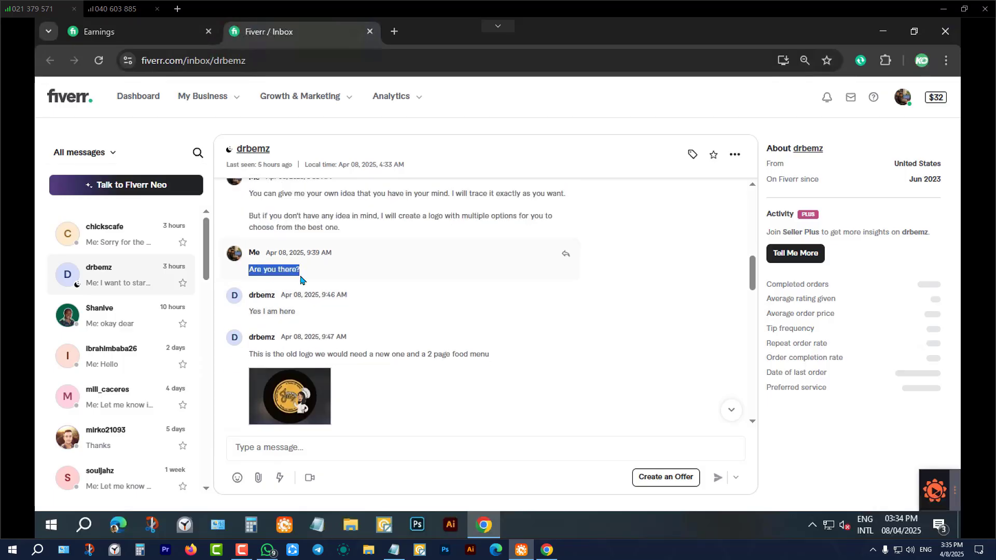
pyautogui.tripleClick(261, 311)
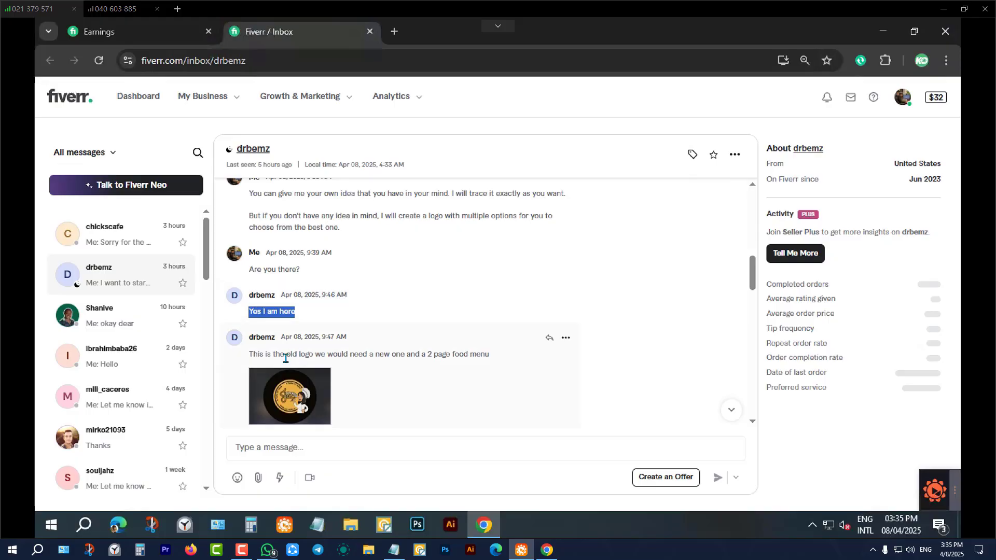
# Step: Read the messages about the old logo, the two-page food menu, the package scope and the budget question
pyautogui.scroll(-1, 264, 361)
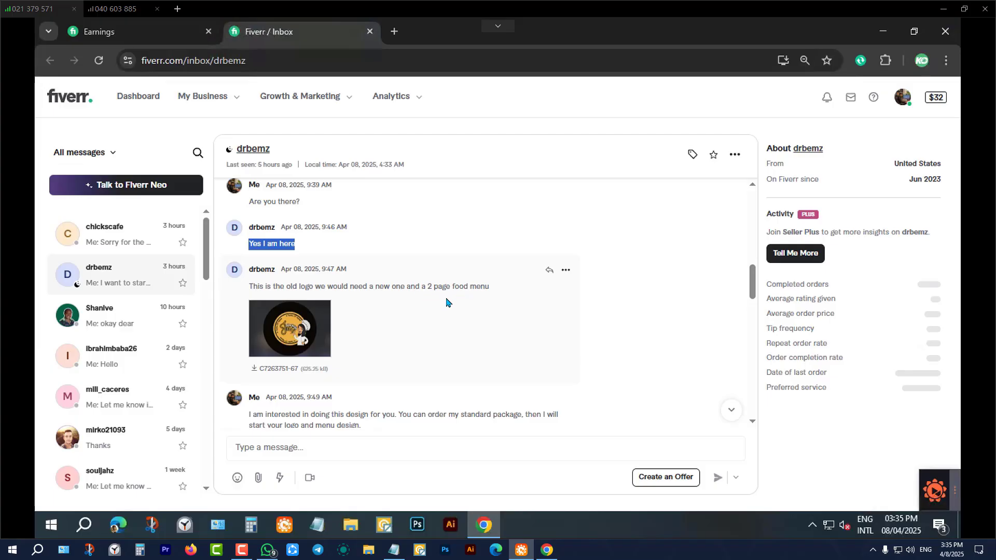
pyautogui.scroll(-4, 446, 302)
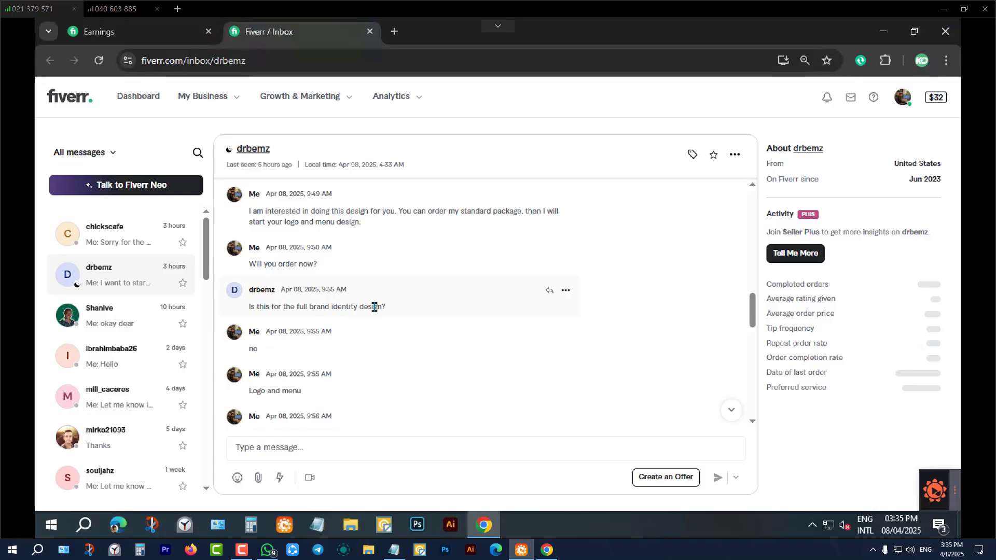
pyautogui.scroll(-1, 337, 327)
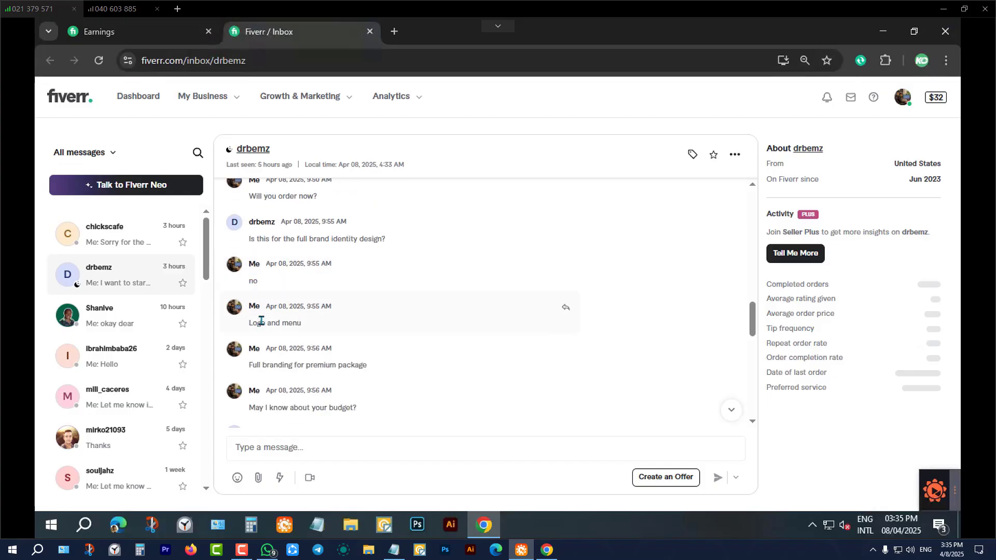
pyautogui.scroll(-1, 335, 325)
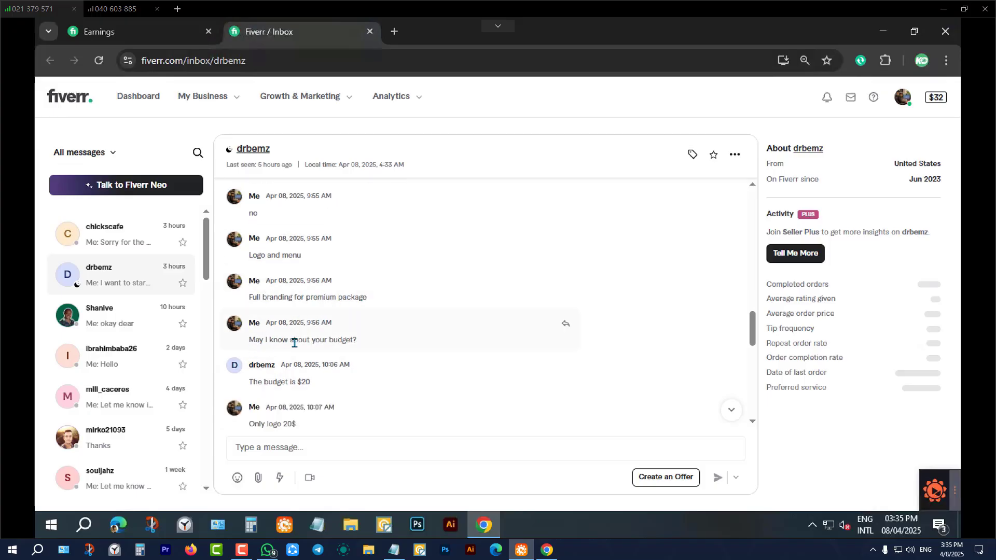
pyautogui.scroll(-1, 358, 349)
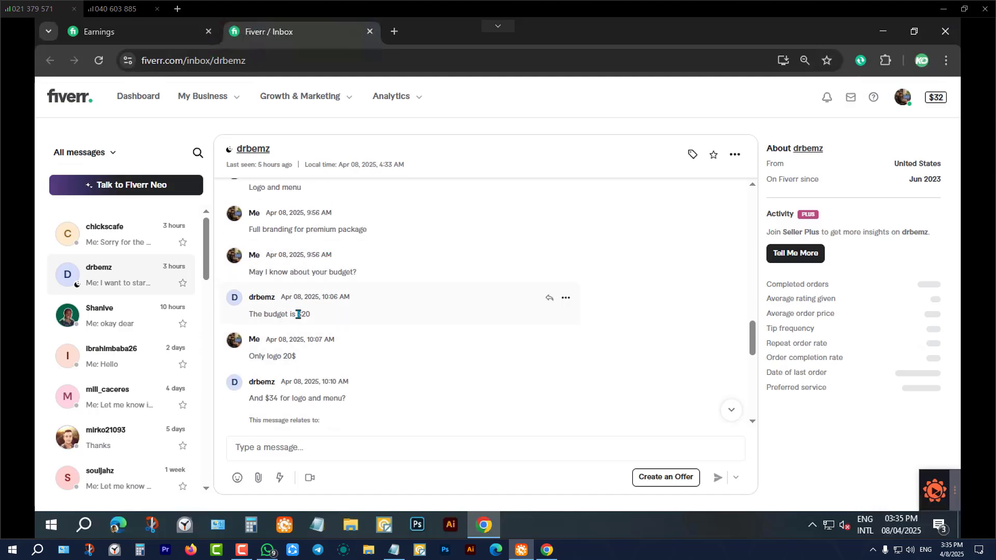
# Step: Highlight the client's stated budget and read the price negotiation for the logo and menu
pyautogui.moveTo(299, 314); pyautogui.dragTo(311, 315)
pyautogui.scroll(-1, 332, 399)
pyautogui.scroll(-1, 333, 399)
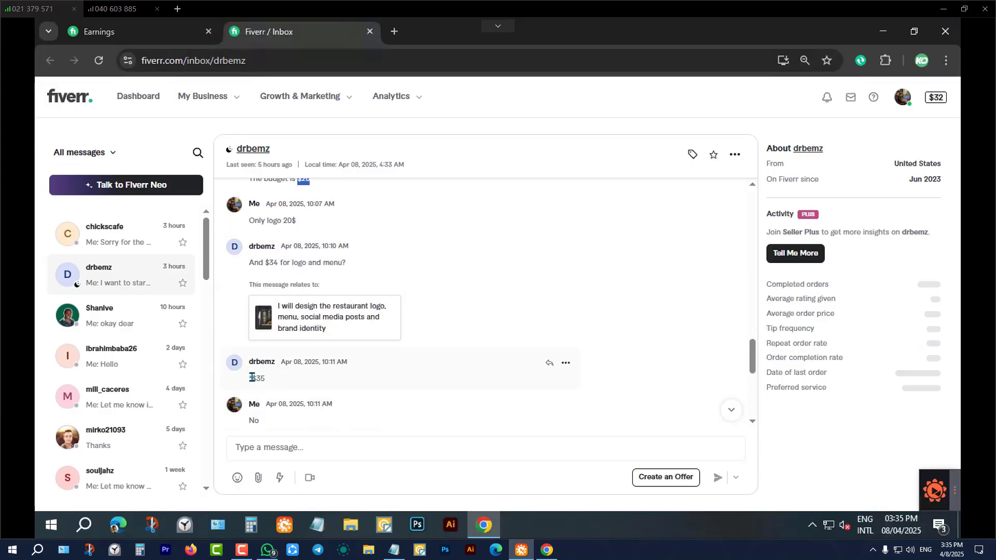
pyautogui.scroll(-2, 256, 378)
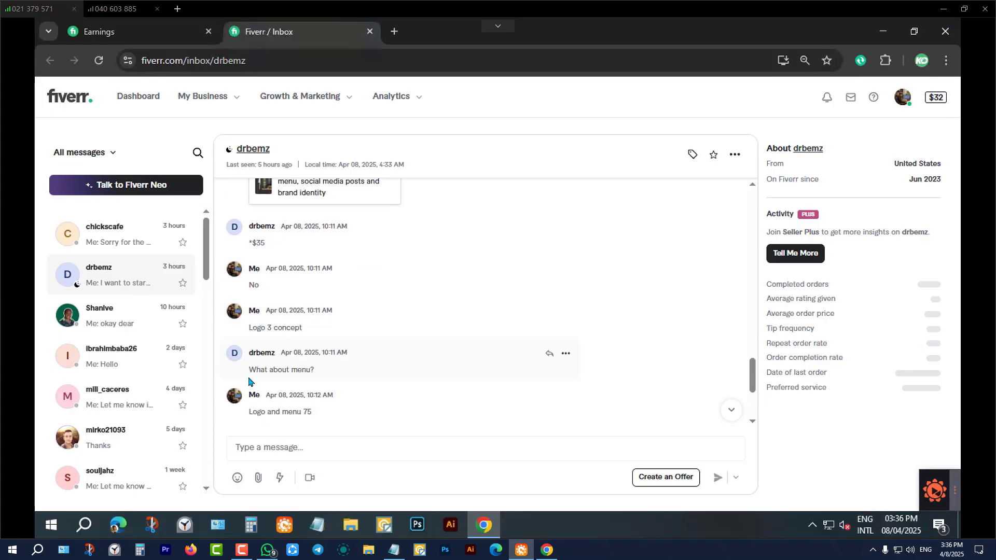
pyautogui.scroll(-1, 289, 366)
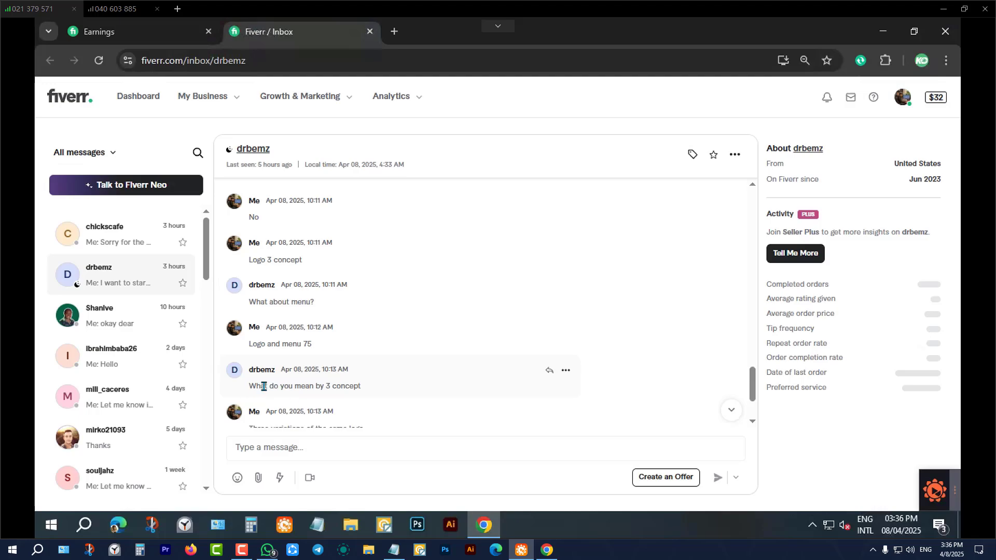
pyautogui.scroll(-1, 326, 386)
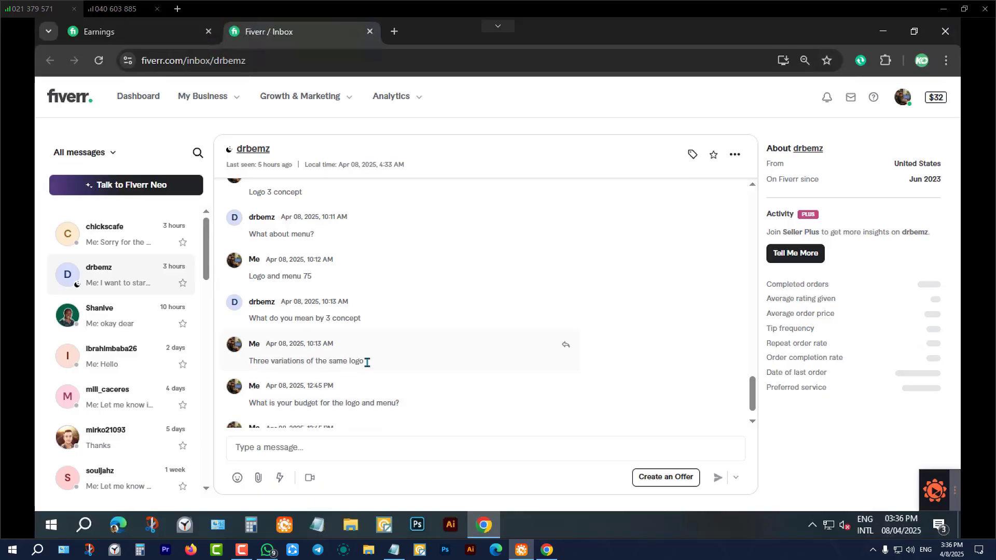
# Step: Send the client the message "Hello, Are you there?" in the open conversation
pyautogui.scroll(-1, 394, 363)
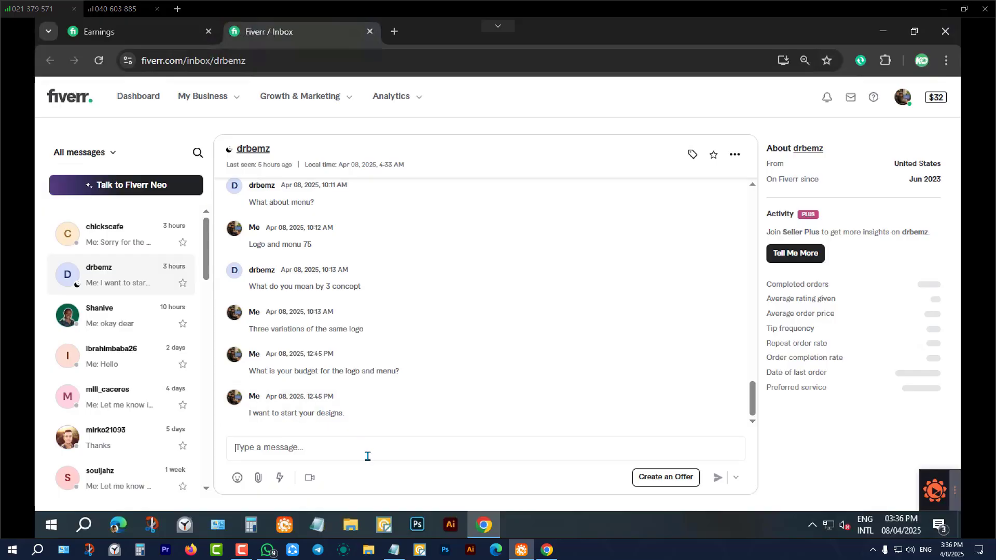
pyautogui.write('H')
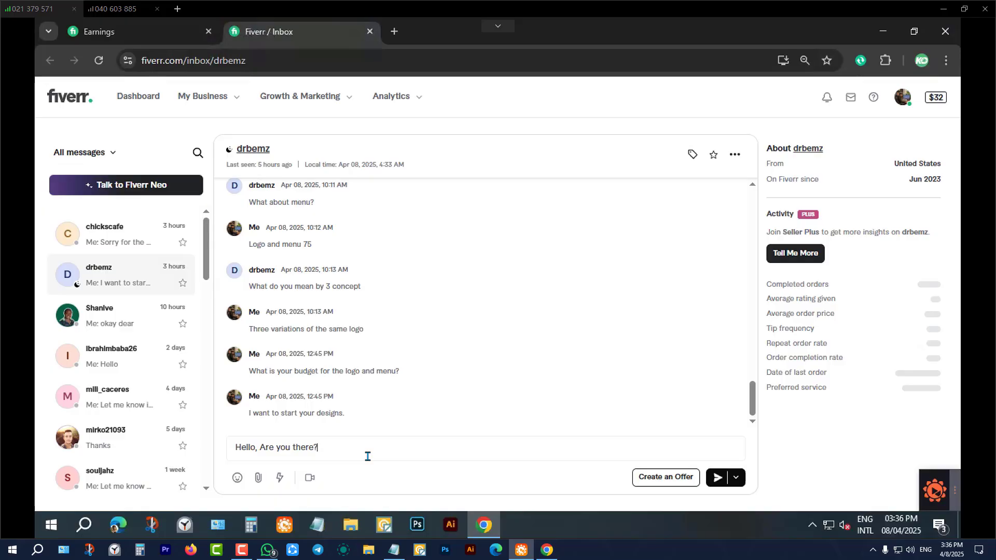
pyautogui.press('Return')
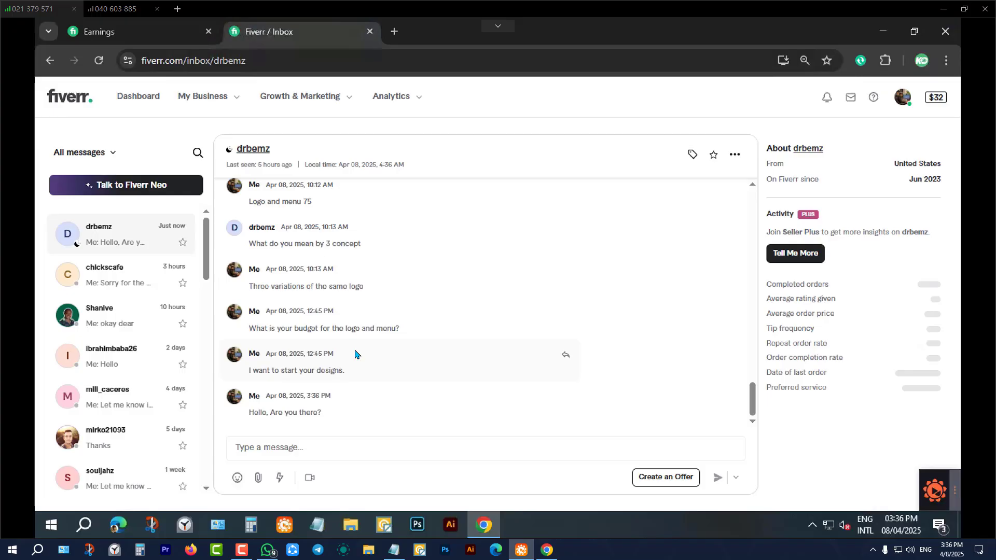
# Step: Skim back through the logo and menu conversation and open the café client's conversation from the inbox list
pyautogui.scroll(15, 398, 258)
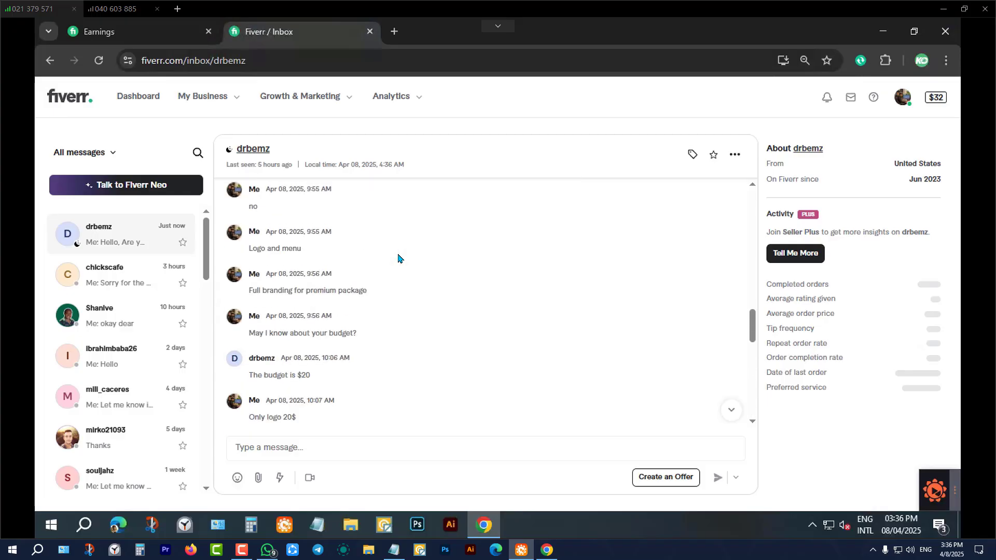
pyautogui.scroll(-15, 420, 264)
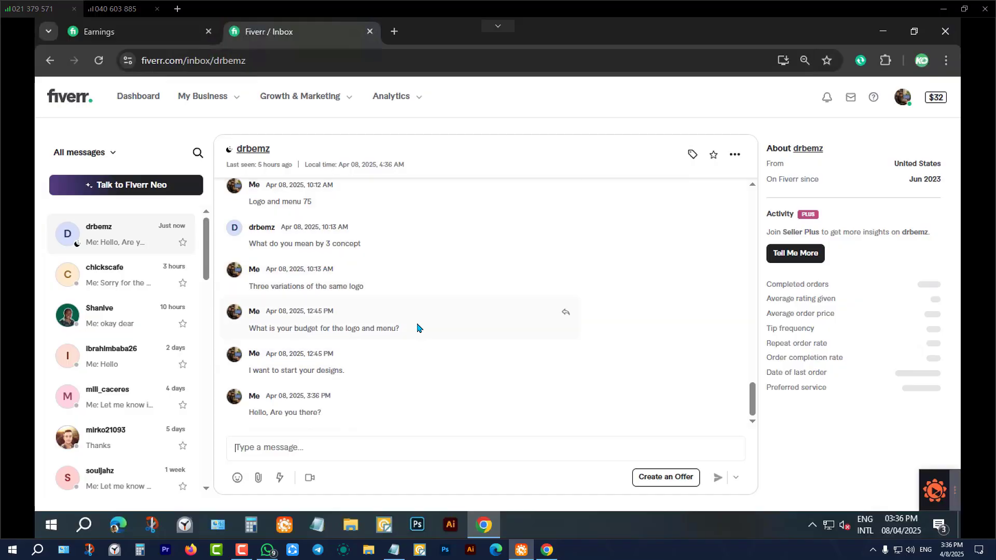
pyautogui.click(97, 291)
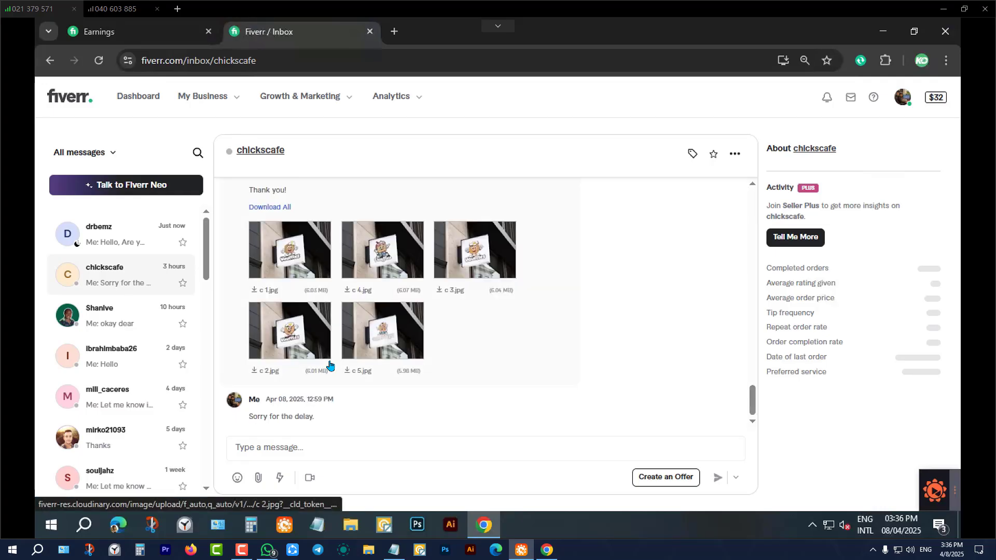
# Step: Read back through the café client's logo messages and check the past orders placed by this client
pyautogui.scroll(5, 424, 357)
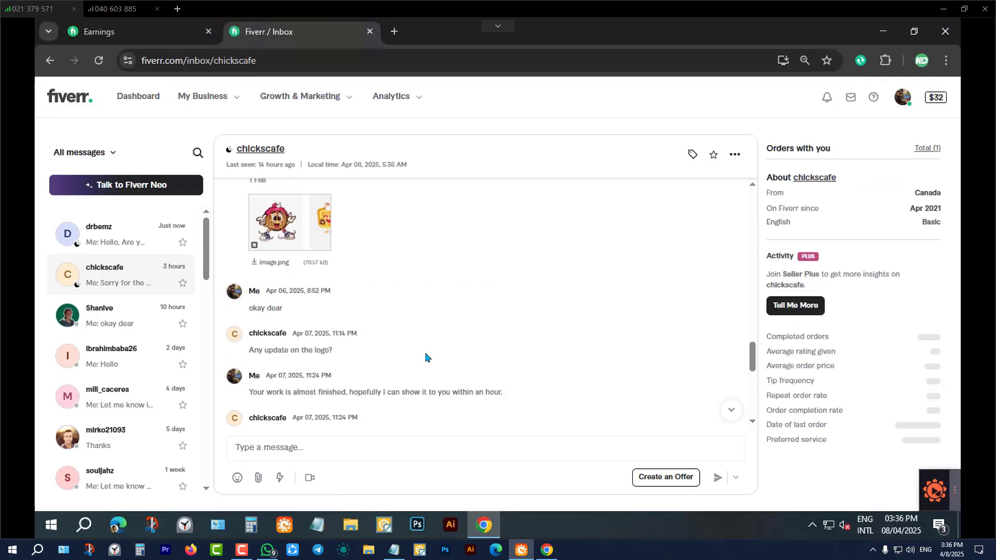
pyautogui.scroll(5, 425, 357)
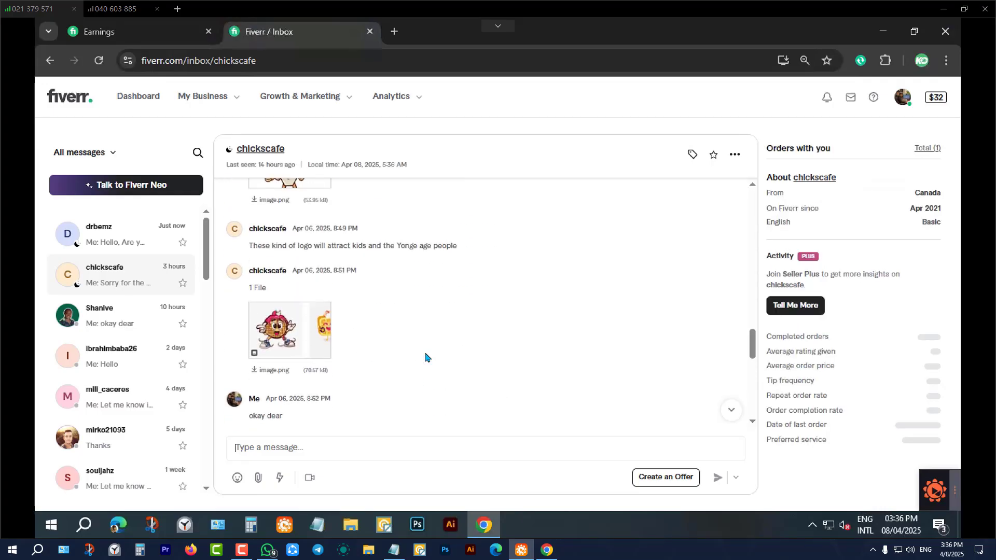
pyautogui.click(925, 149)
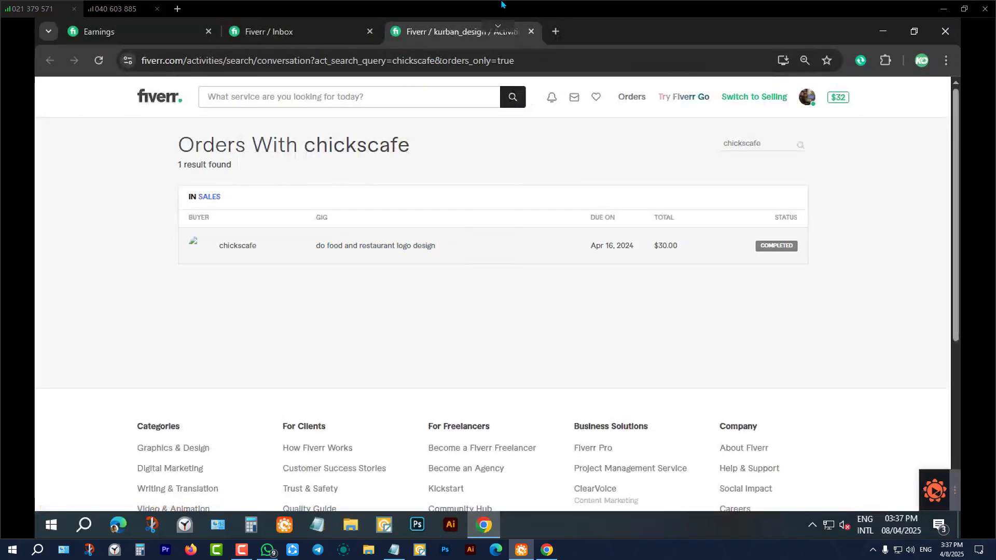
pyautogui.click(530, 32)
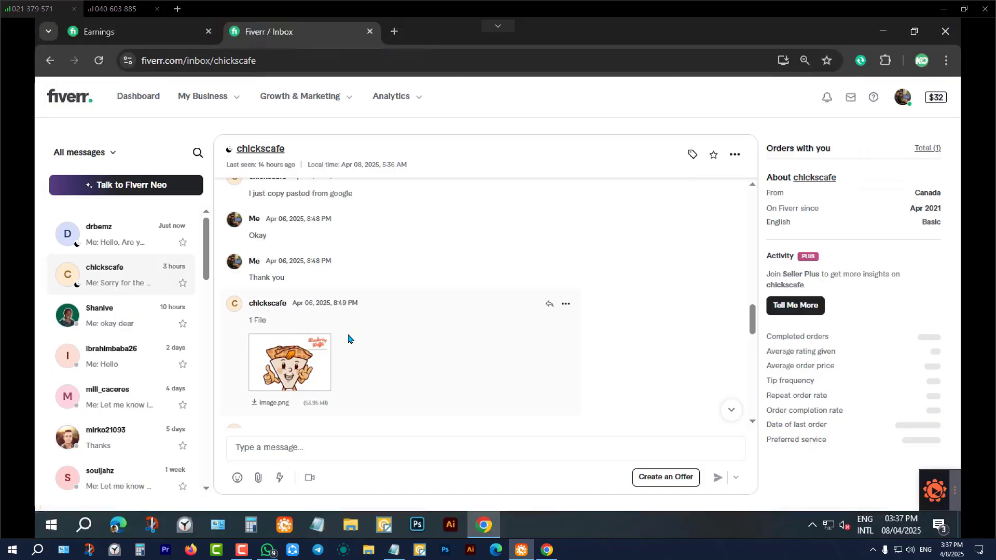
pyautogui.scroll(-10, 349, 338)
pyautogui.scroll(-2, 432, 283)
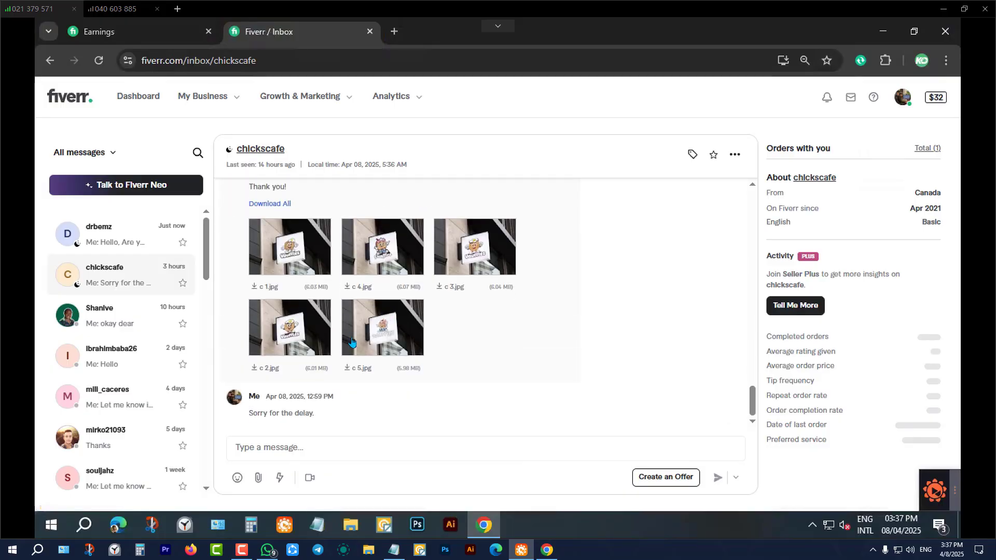
# Step: Open the seller dashboard from the Earnings page and minimize the remote desktop session to return to the local browser
pyautogui.click(136, 32)
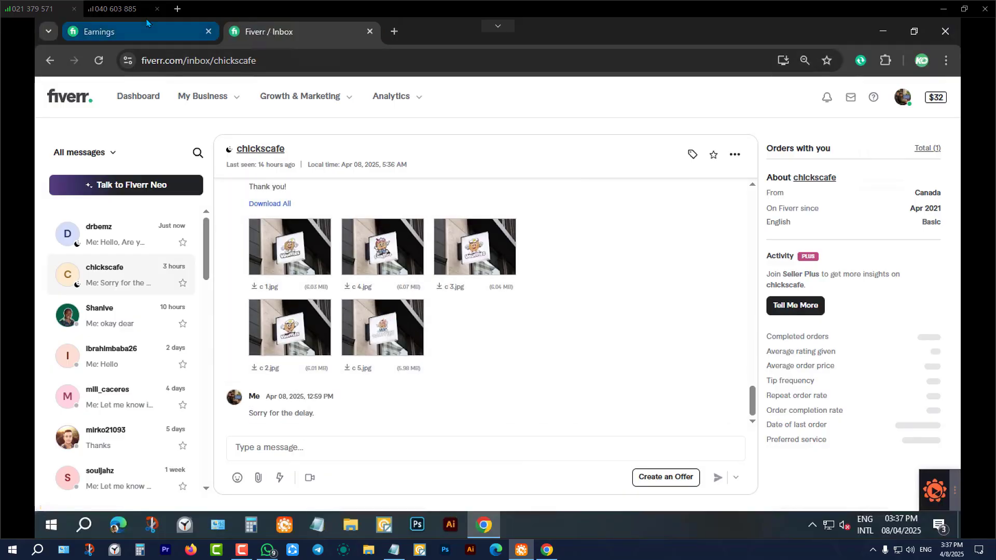
pyautogui.click(228, 97)
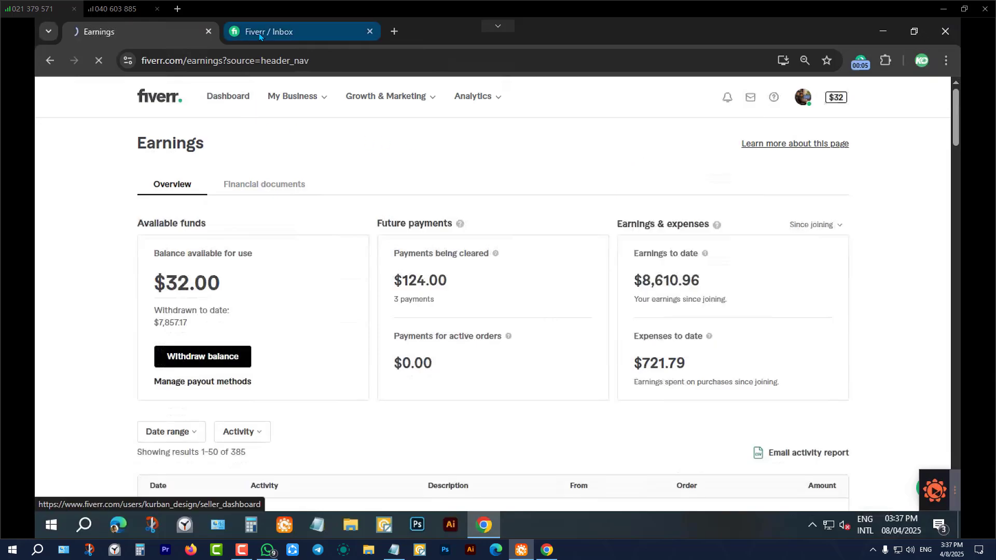
pyautogui.click(943, 9)
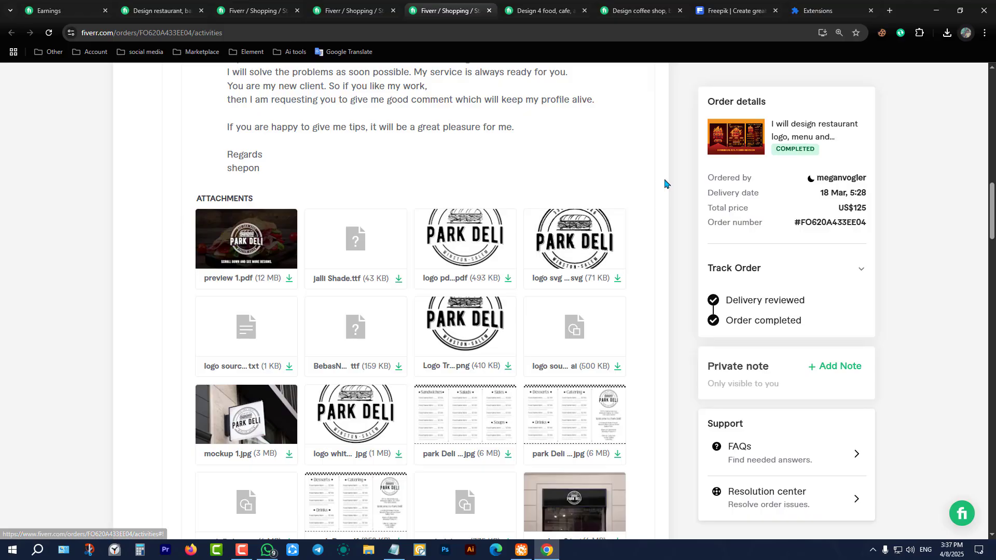
# Step: Look through the completed Park Deli order's delivered files and messages down to the buyer's review
pyautogui.scroll(-10, 663, 184)
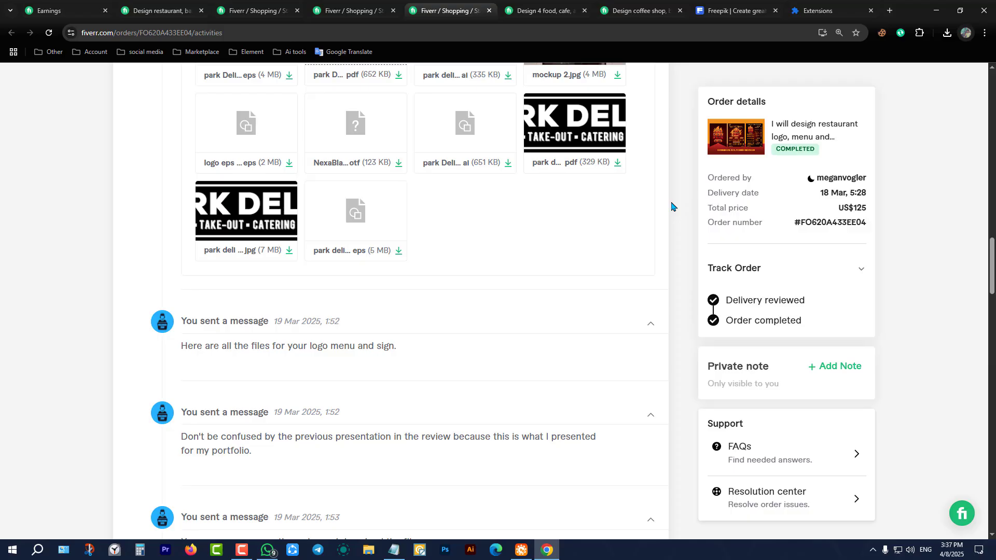
pyautogui.scroll(-15, 672, 206)
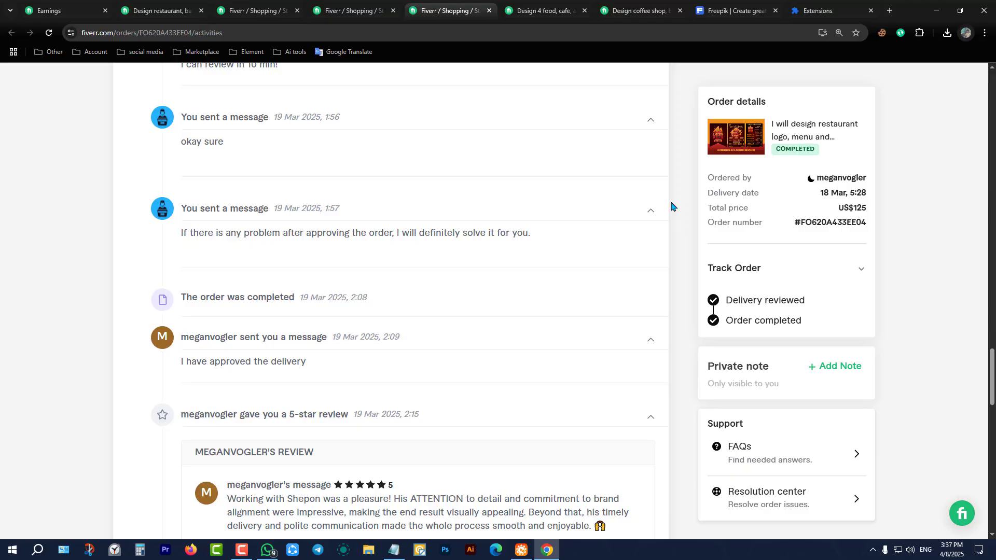
pyautogui.scroll(-5, 672, 206)
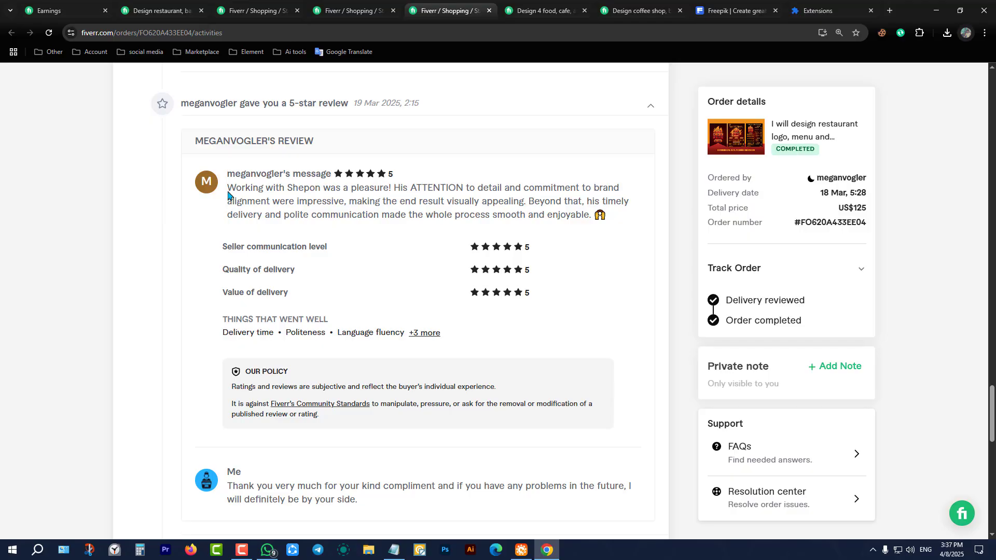
# Step: Highlight the buyer's review text and read the review replies at the end of the Park Deli order
pyautogui.moveTo(228, 193); pyautogui.dragTo(618, 223)
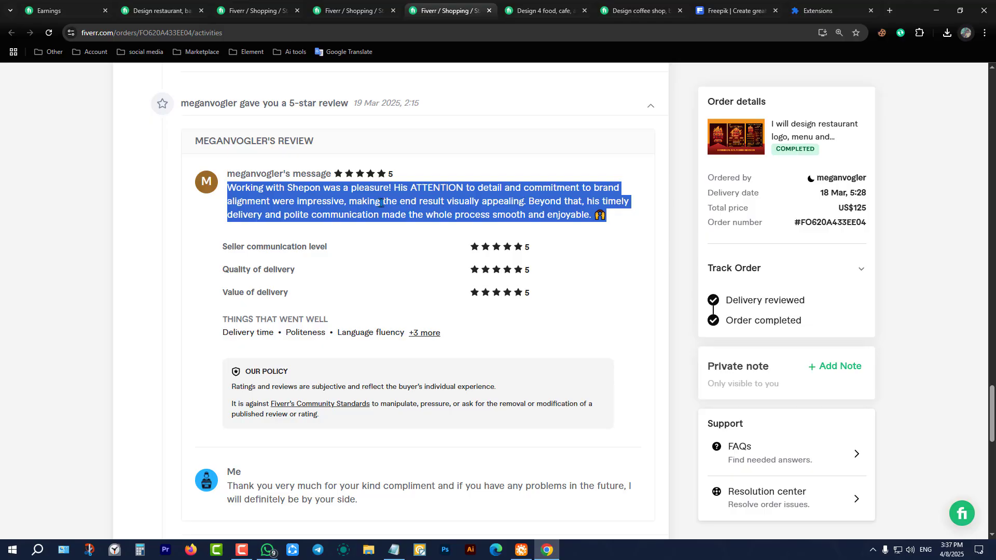
pyautogui.tripleClick(309, 201)
pyautogui.click(308, 202)
pyautogui.scroll(-10, 308, 202)
pyautogui.scroll(4, 308, 202)
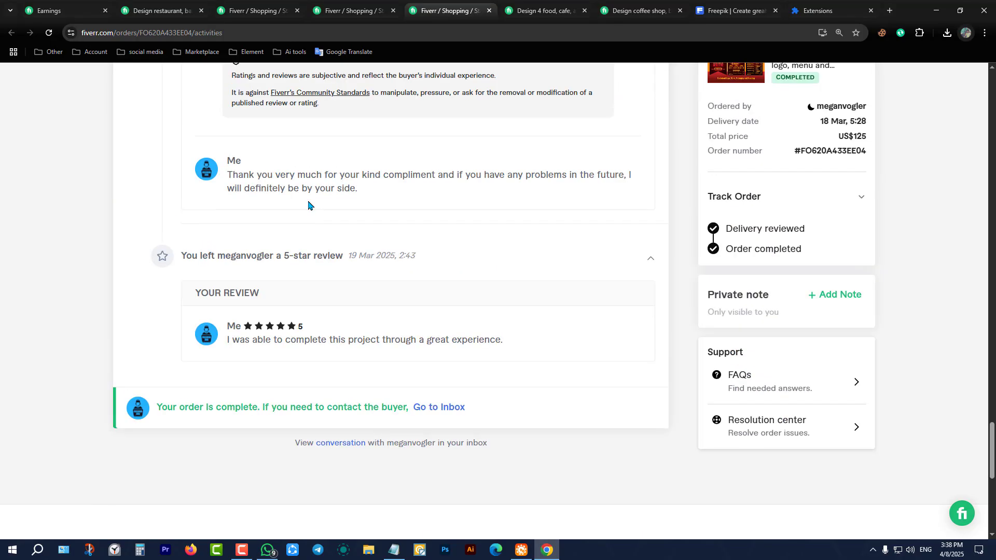
pyautogui.scroll(6, 420, 215)
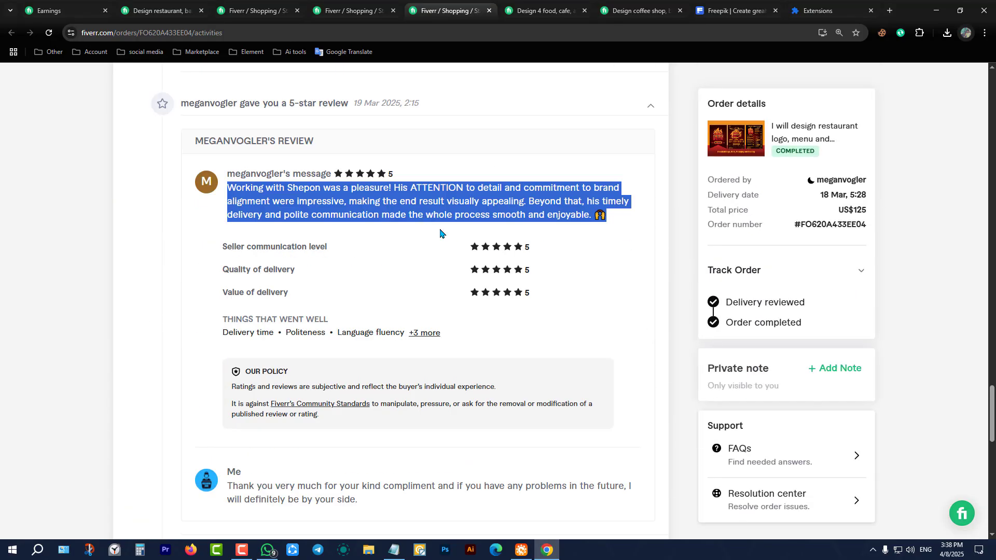
pyautogui.click(521, 219)
# Step: Look over the competing food, cafe and restaurant logo gig and highlight "12 hours" and "4 food" in its title
pyautogui.click(539, 10)
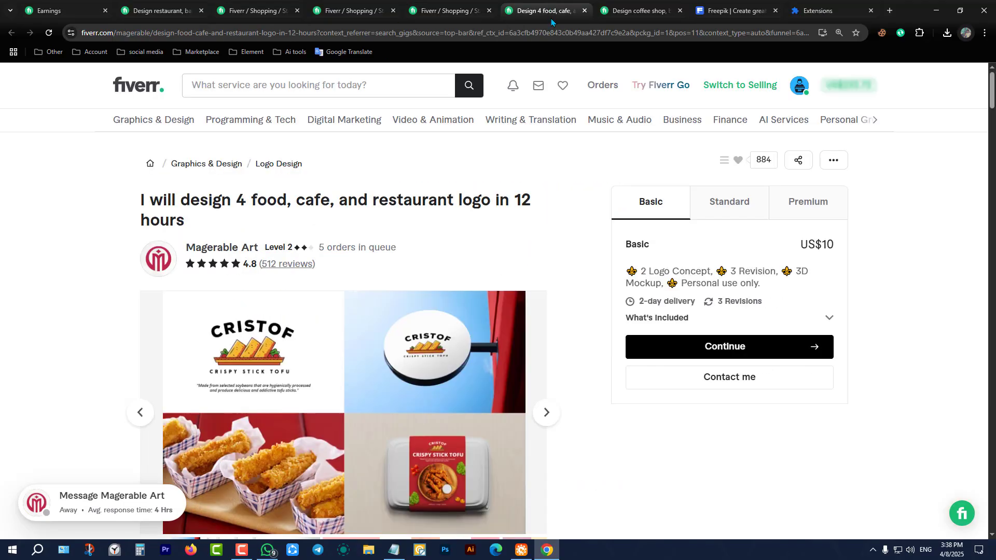
pyautogui.click(598, 9)
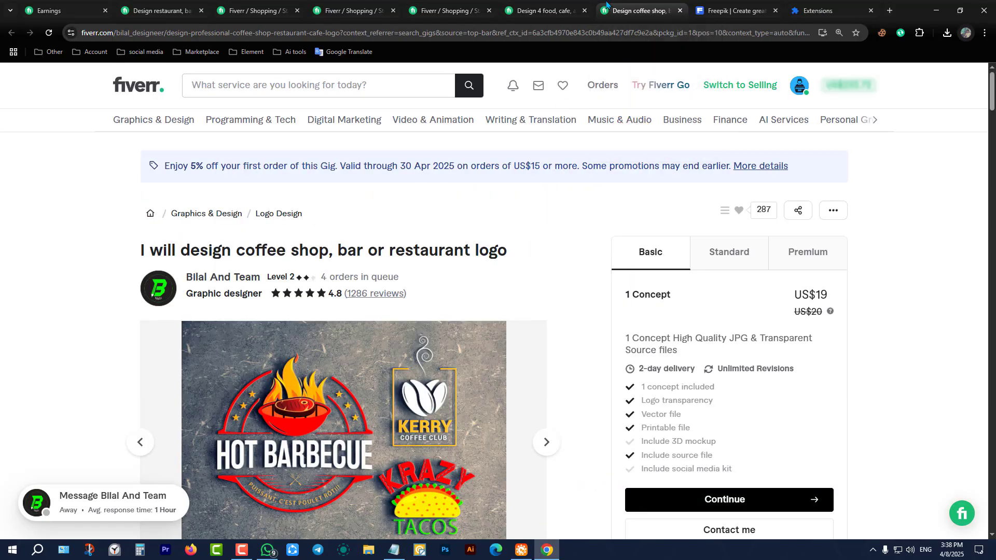
pyautogui.click(502, 4)
pyautogui.scroll(-3, 573, 210)
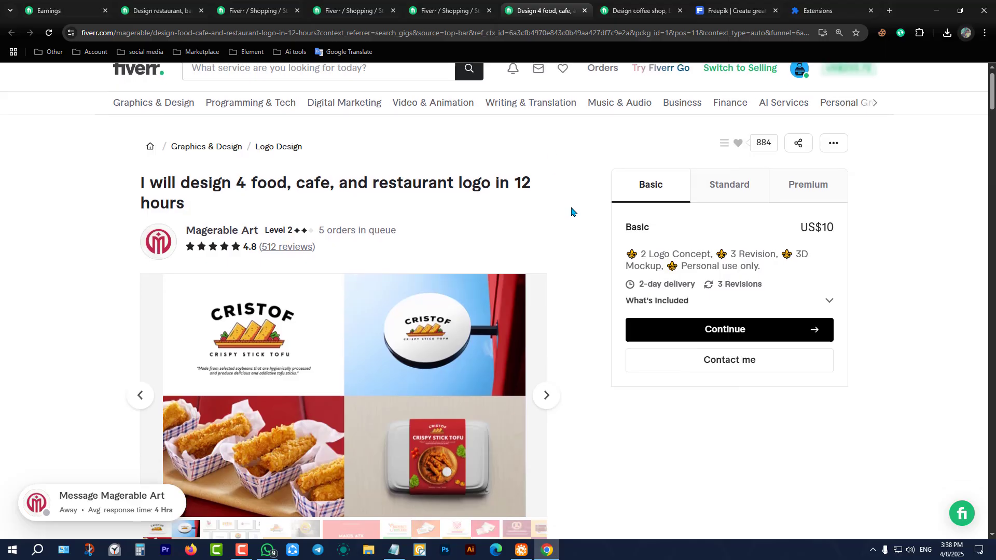
pyautogui.scroll(3, 572, 211)
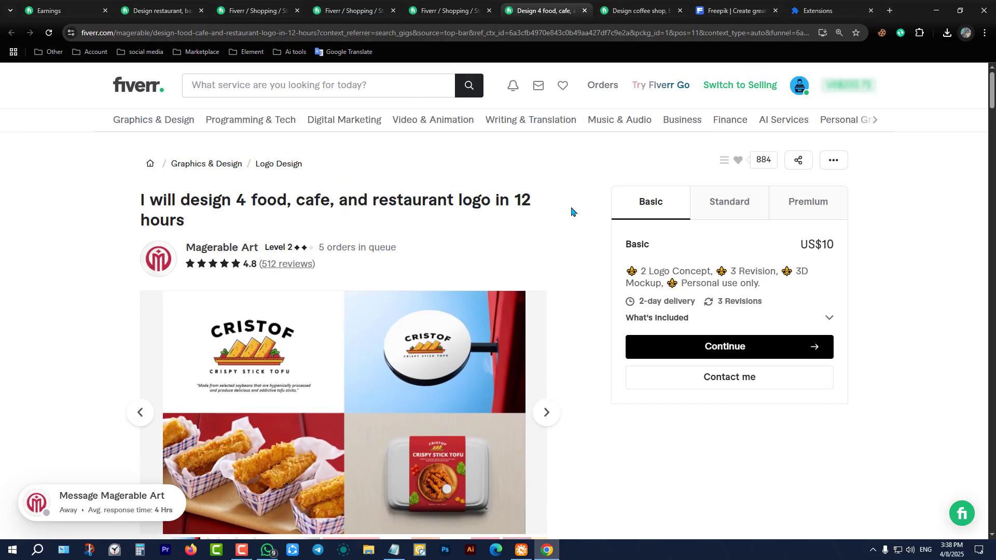
pyautogui.scroll(-3, 572, 211)
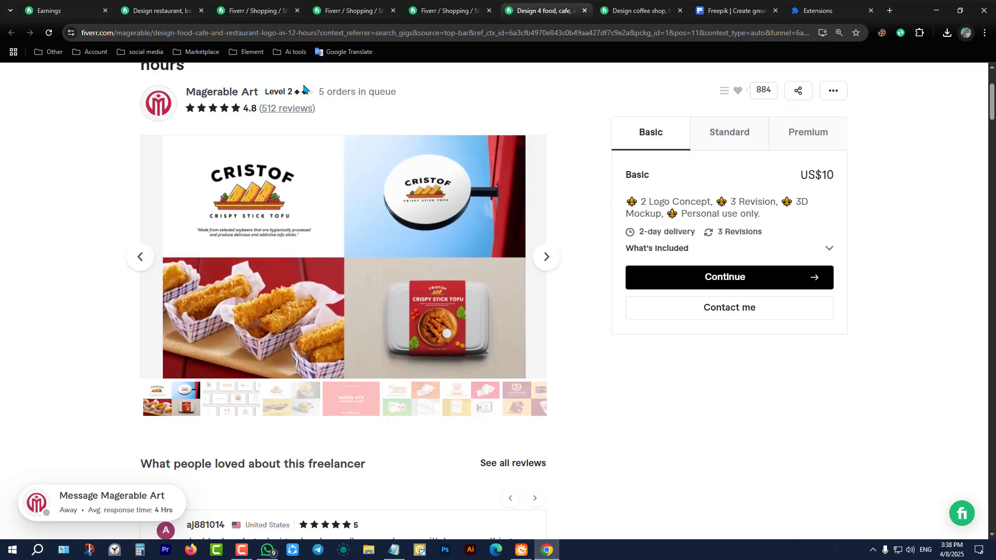
pyautogui.scroll(3, 349, 303)
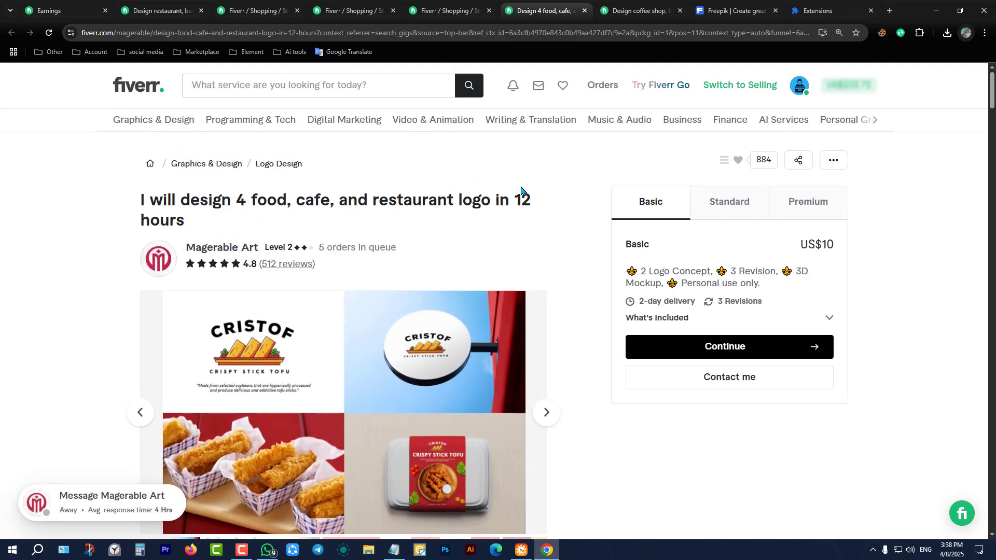
pyautogui.moveTo(515, 194); pyautogui.dragTo(543, 218)
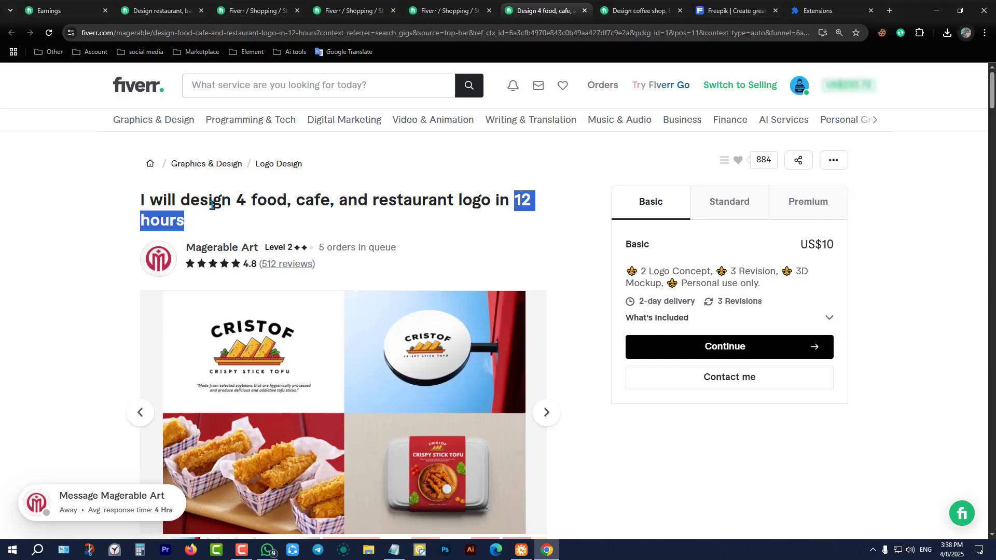
pyautogui.moveTo(238, 202); pyautogui.dragTo(283, 207)
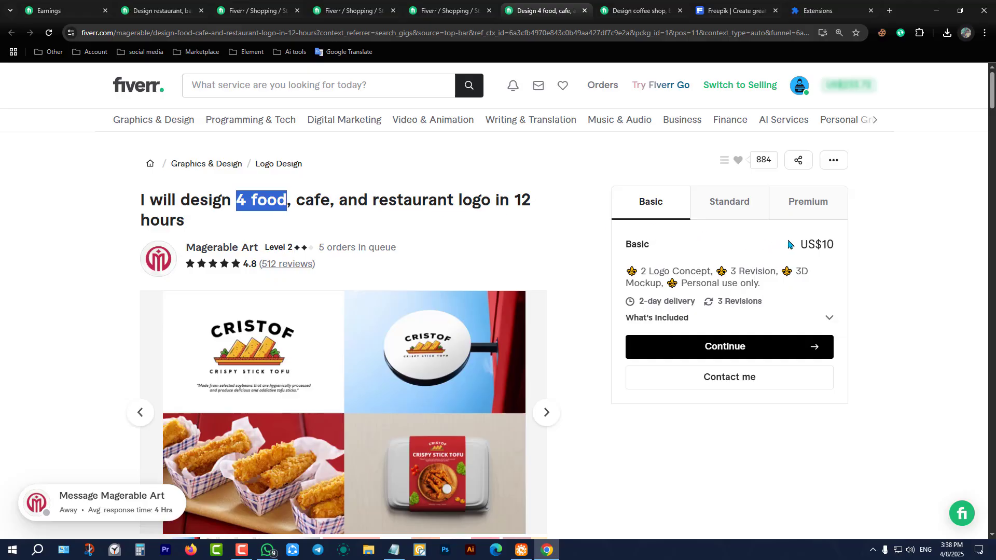
# Step: Compare the gig's Basic, Standard and Premium packages, highlighting "4 Logo Concept" in the Premium description
pyautogui.click(812, 211)
pyautogui.click(712, 206)
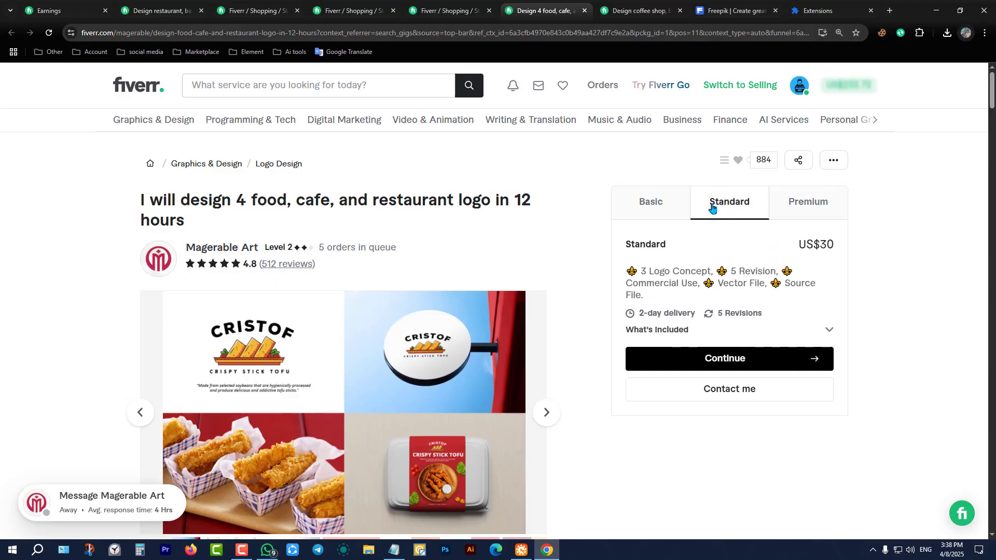
pyautogui.click(830, 211)
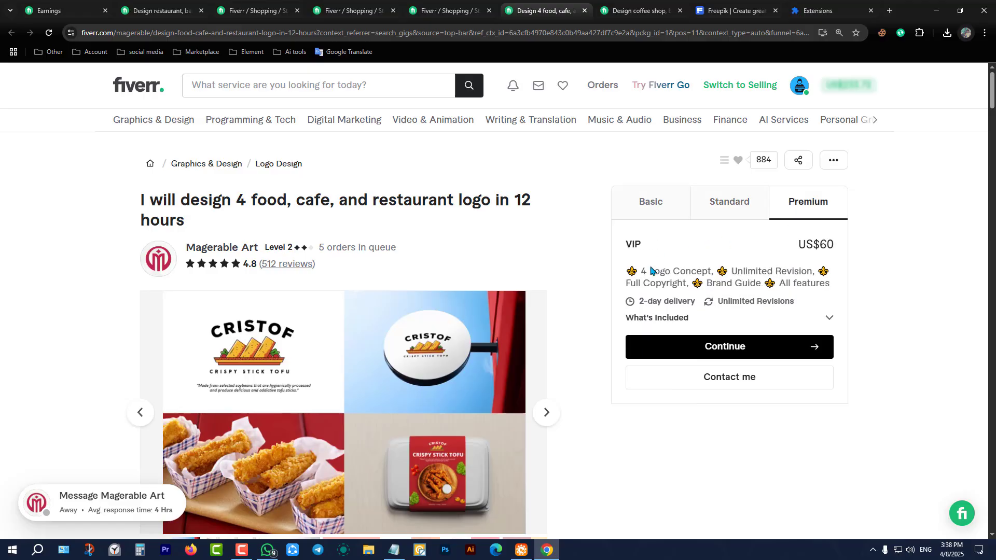
pyautogui.moveTo(641, 271); pyautogui.dragTo(718, 272)
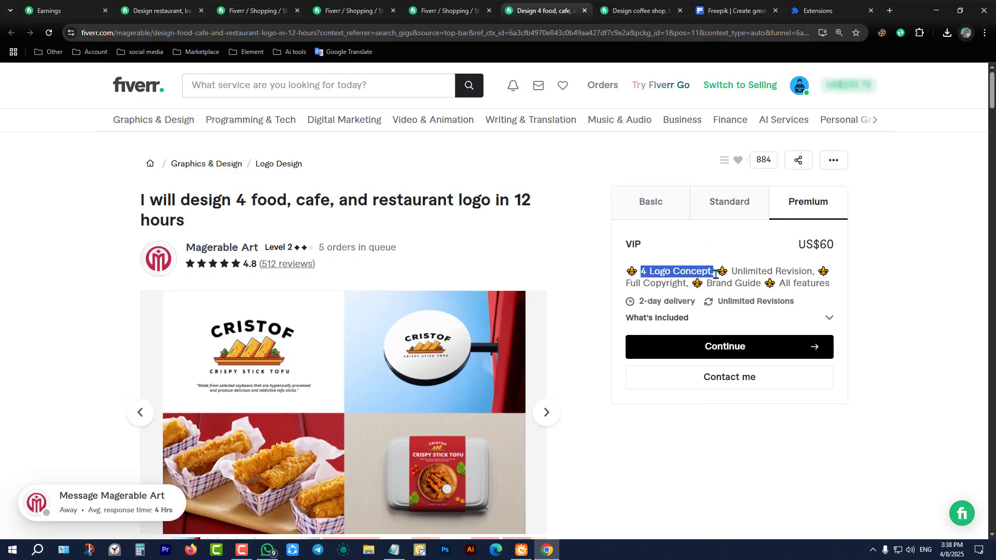
pyautogui.click(725, 222)
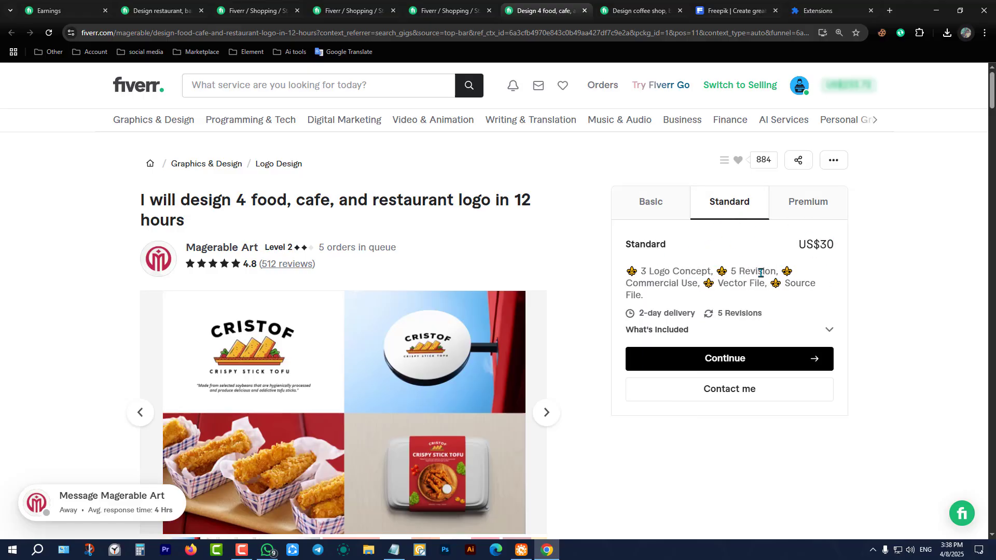
pyautogui.click(646, 206)
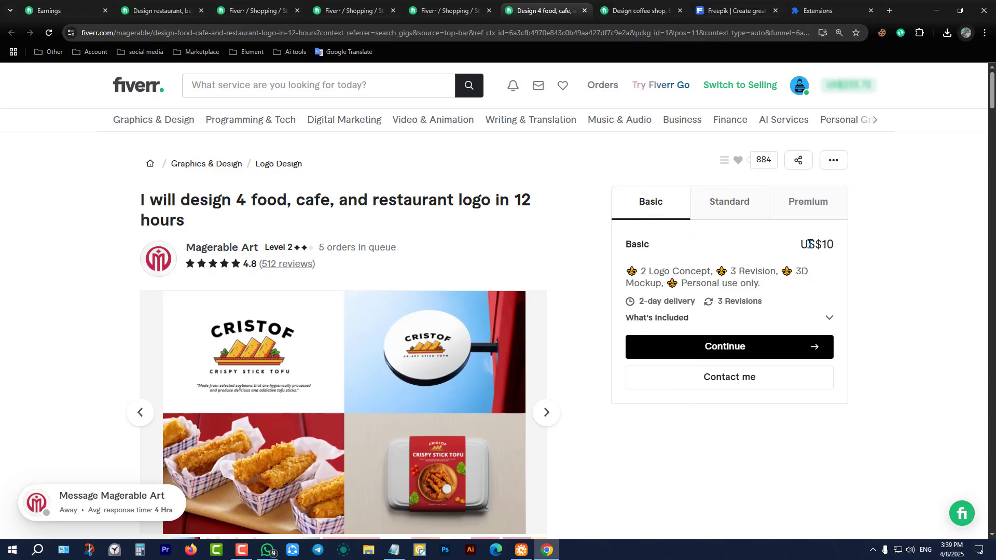
# Step: Browse the gig's portfolio gallery forward to the Nasi Goreng logo sample
pyautogui.scroll(-3, 603, 220)
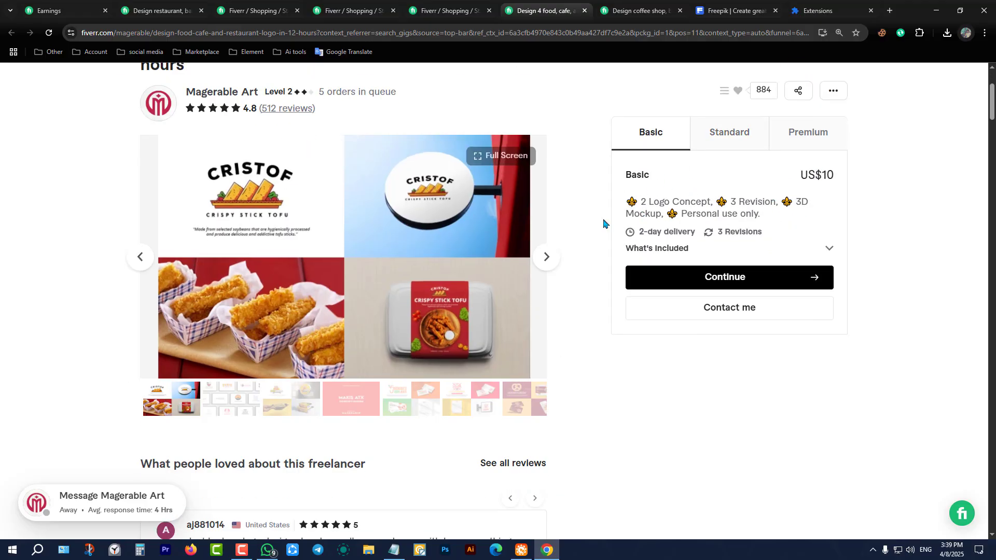
pyautogui.scroll(3, 516, 163)
pyautogui.scroll(-6, 311, 255)
pyautogui.scroll(3, 519, 263)
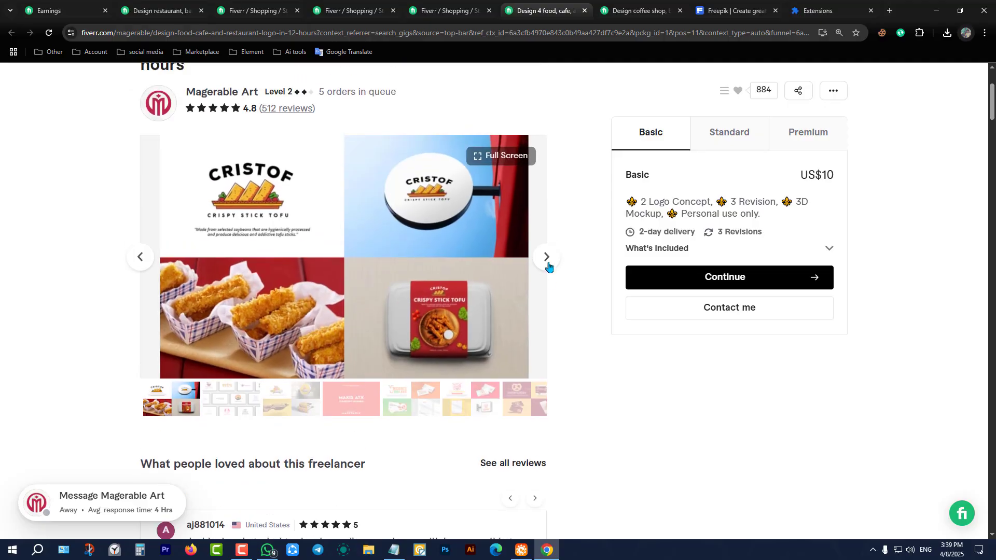
pyautogui.click(548, 262)
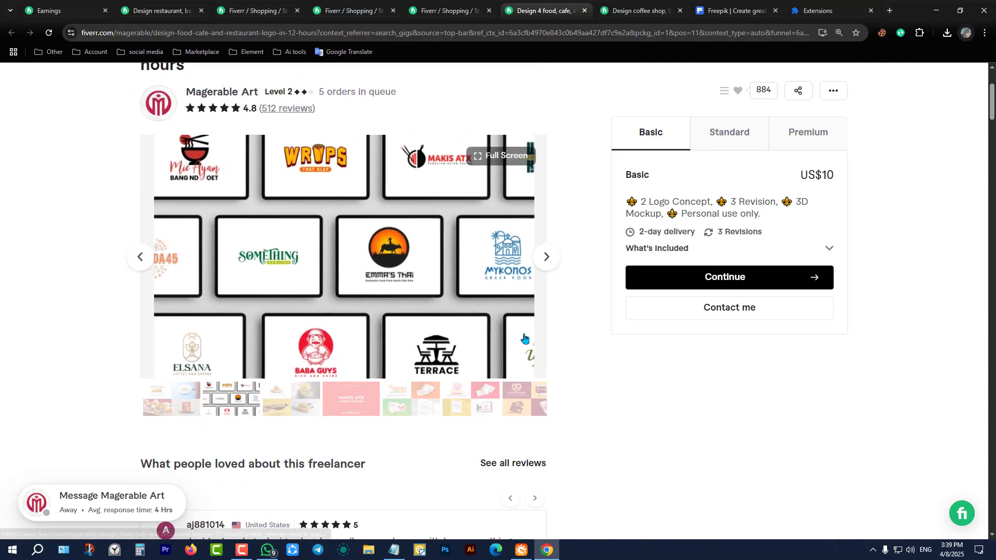
pyautogui.click(548, 263)
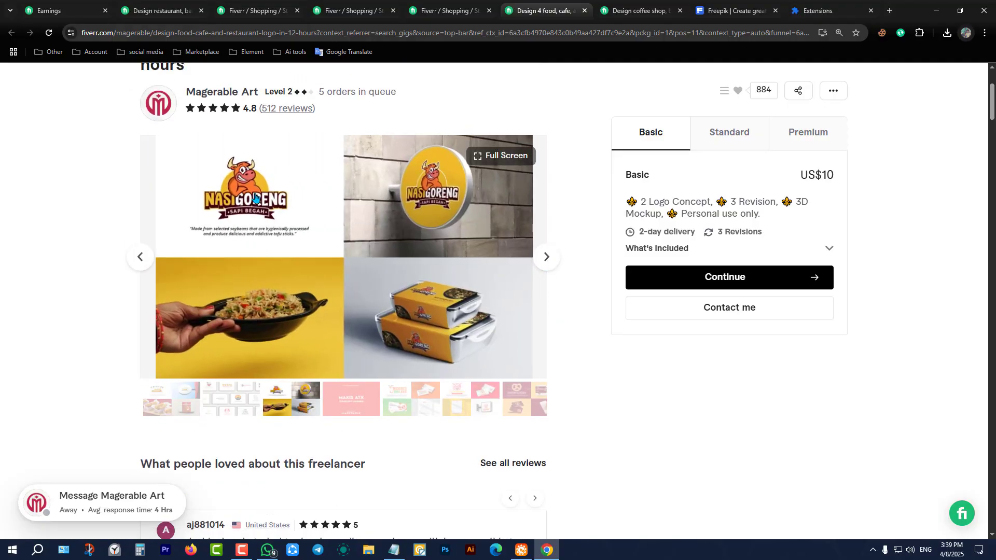
# Step: View the Nasi Goreng logo sample enlarged and advance the gallery to the Makis ATX brand guidelines
pyautogui.click(245, 175)
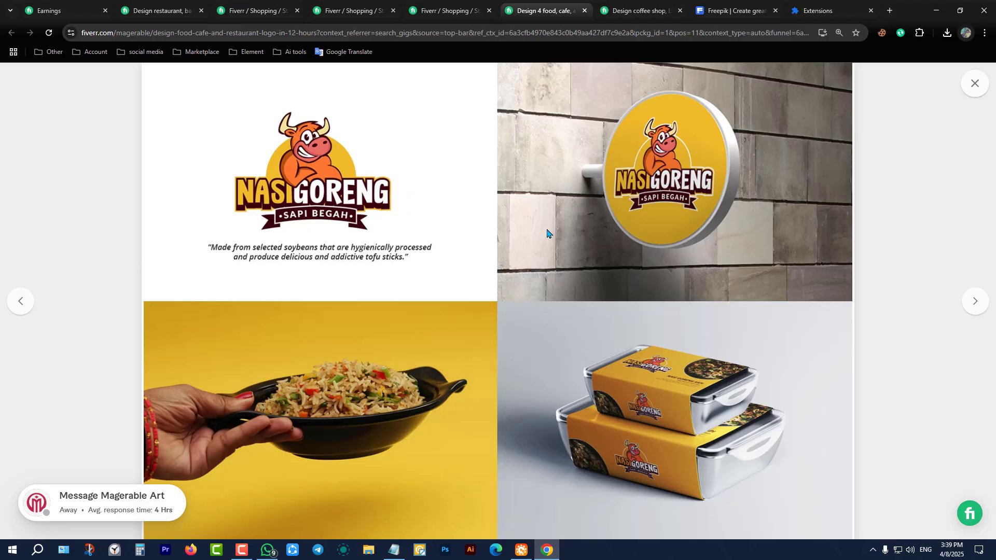
pyautogui.rightClick(309, 135)
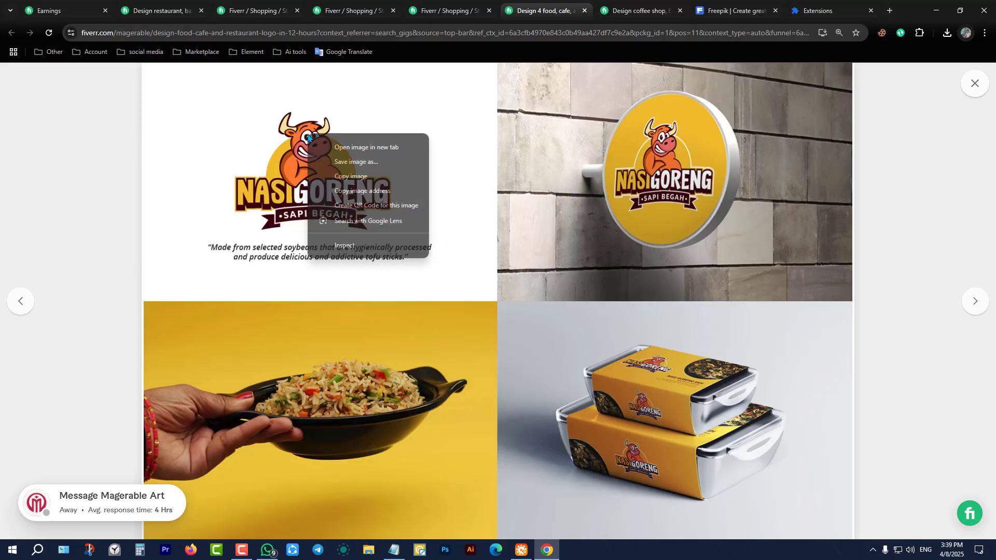
pyautogui.click(495, 551)
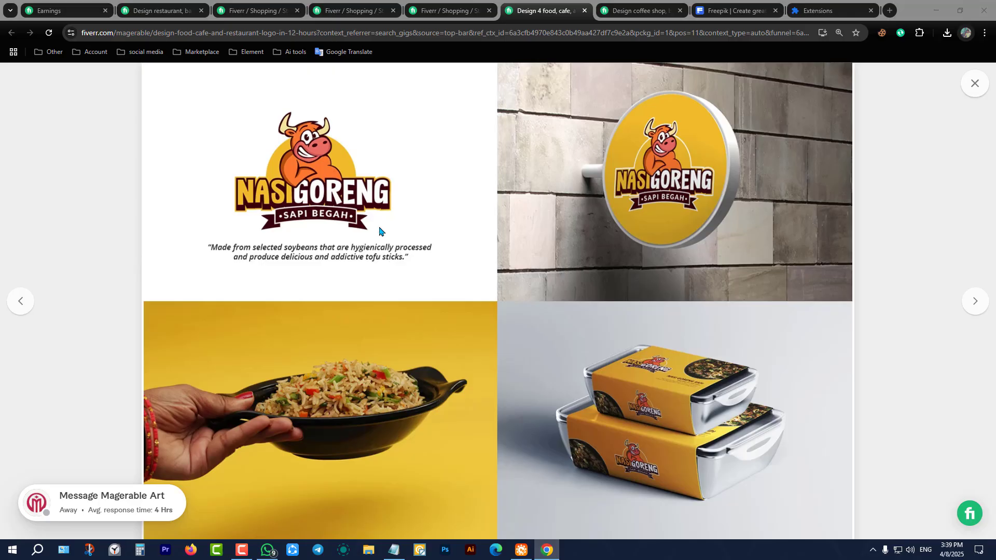
pyautogui.click(972, 308)
pyautogui.click(973, 306)
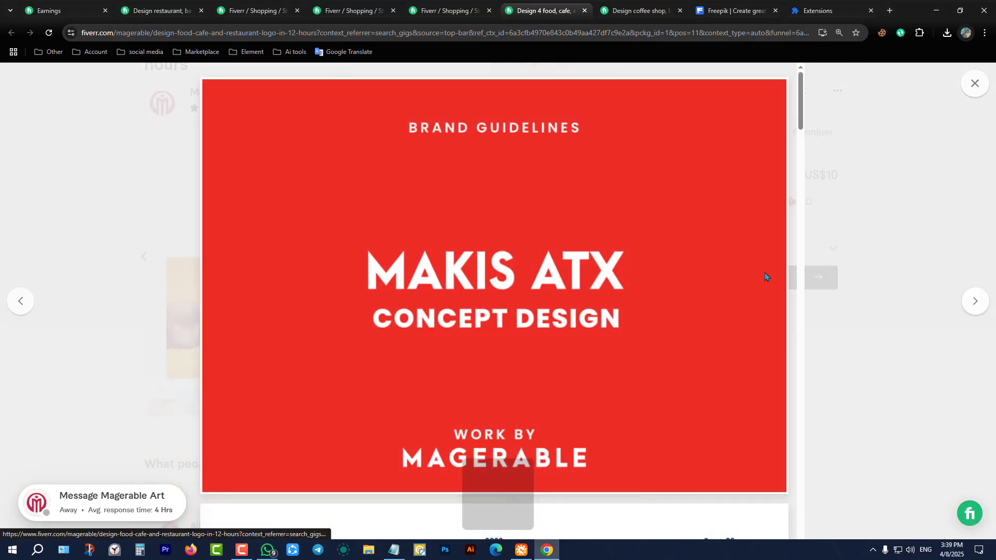
# Step: Skim the Makis ATX brand guidelines, view the Jackson's Got the Juice sample enlarged and close the enlarged gallery
pyautogui.scroll(-10, 676, 276)
pyautogui.scroll(-15, 671, 279)
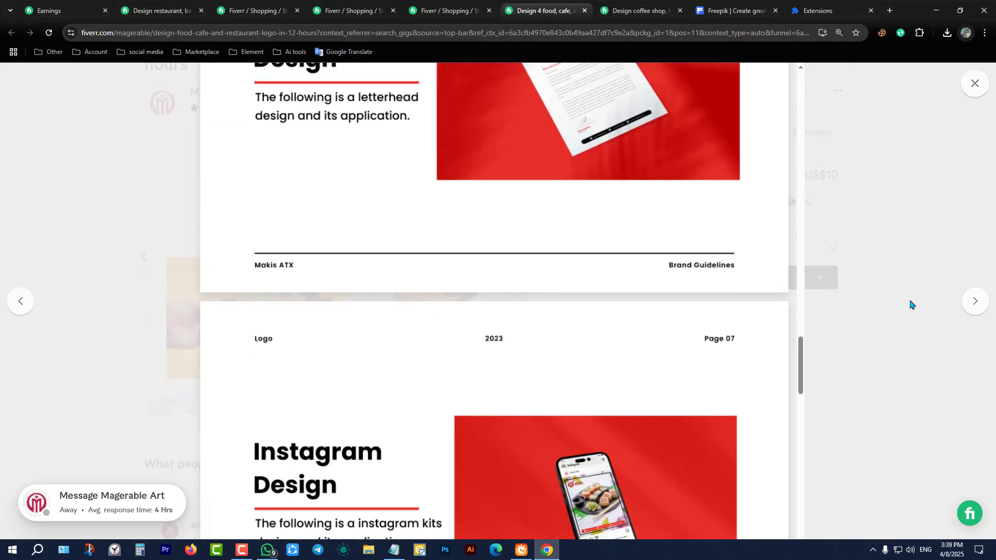
pyautogui.click(974, 301)
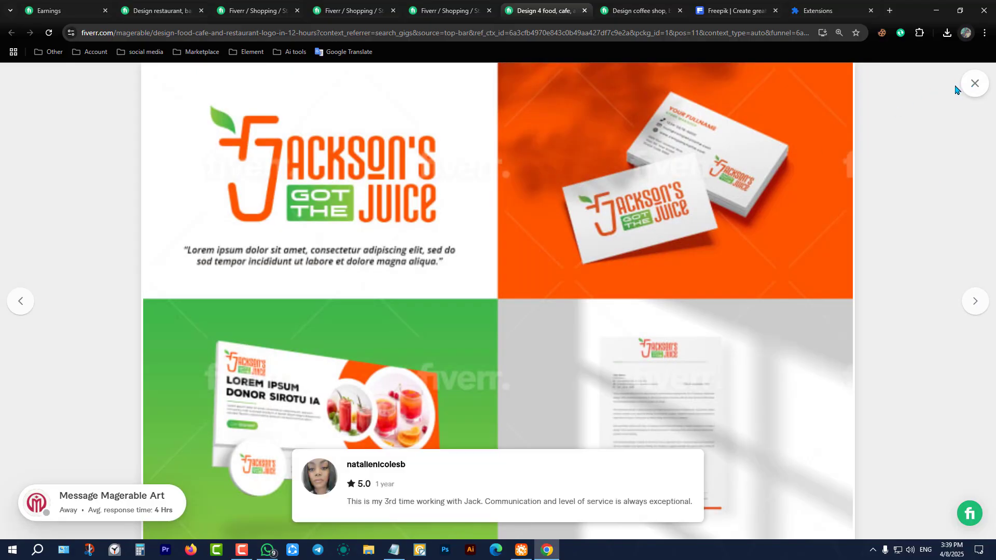
pyautogui.click(973, 84)
# Step: Switch to the coffee shop, bar or restaurant logo gig and view its first three portfolio samples enlarged
pyautogui.click(615, 5)
pyautogui.scroll(-3, 464, 248)
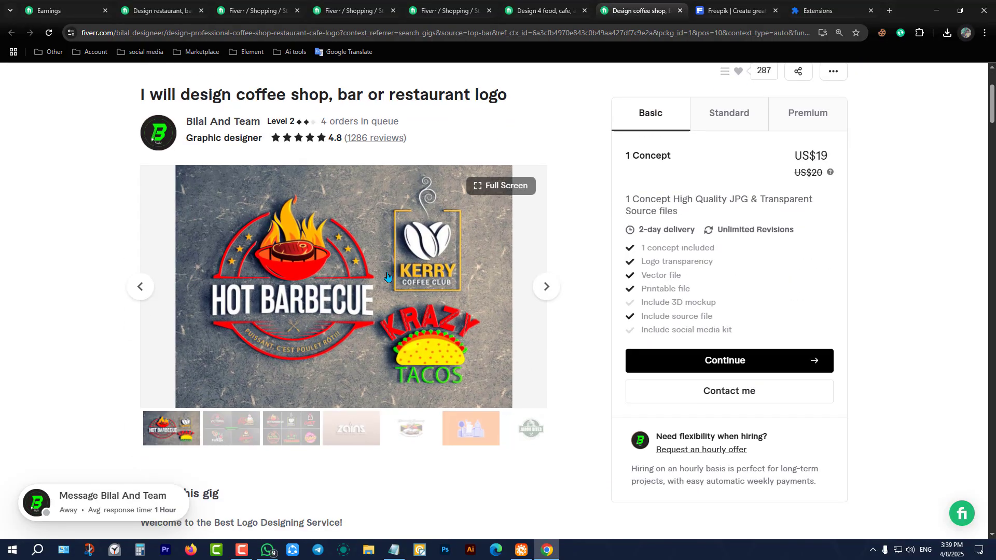
pyautogui.click(387, 274)
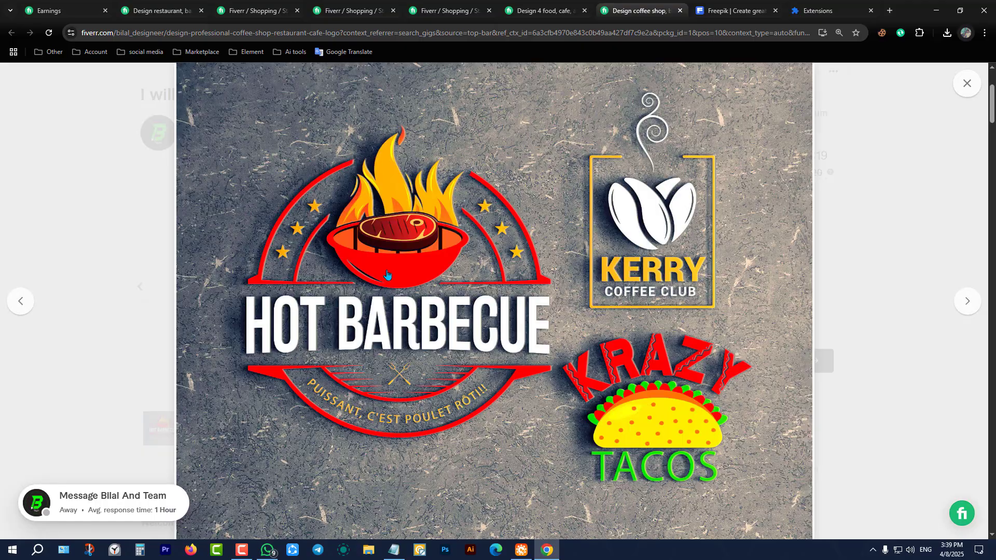
pyautogui.click(966, 311)
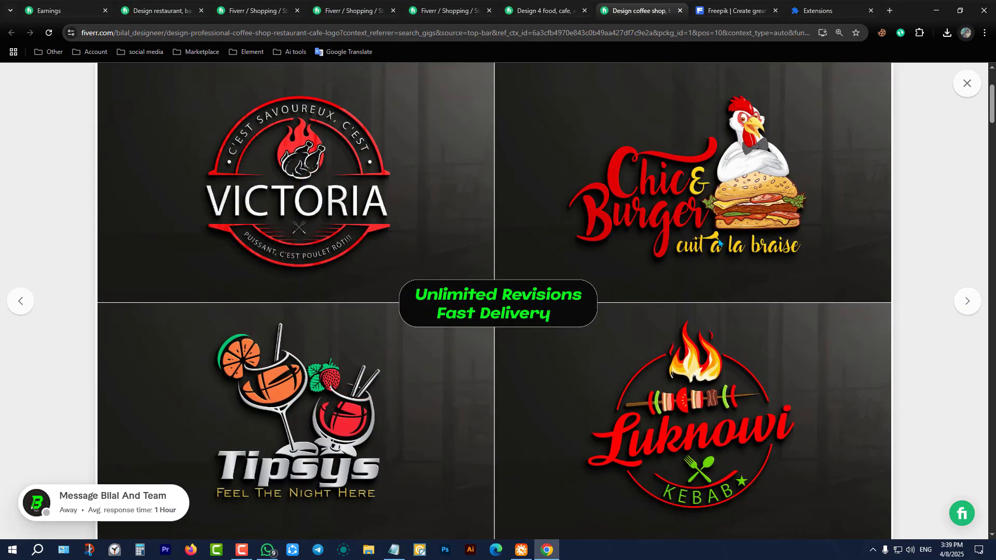
pyautogui.click(978, 300)
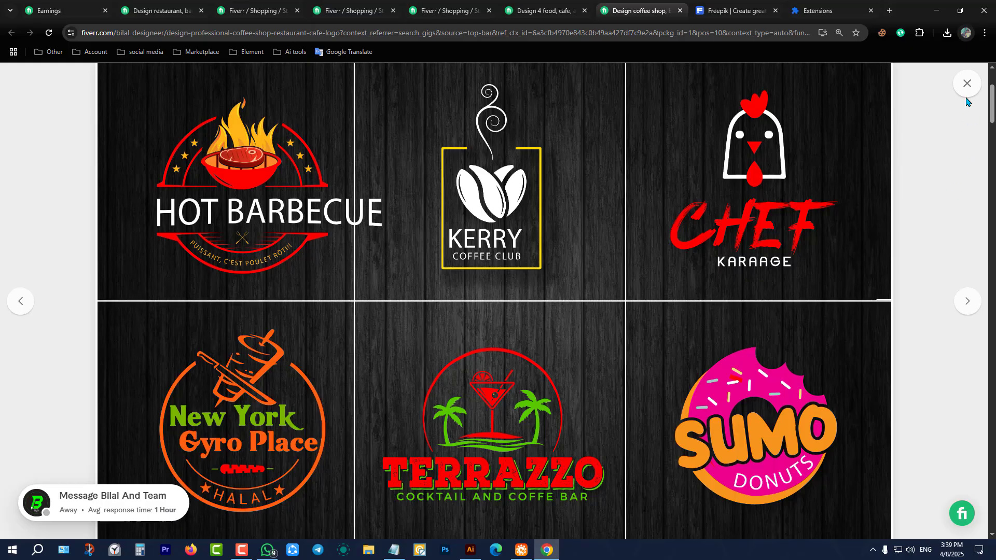
# Step: Return to the food, cafe and restaurant logo gig and reopen its Makis ATX brand guidelines sample enlarged
pyautogui.click(542, 10)
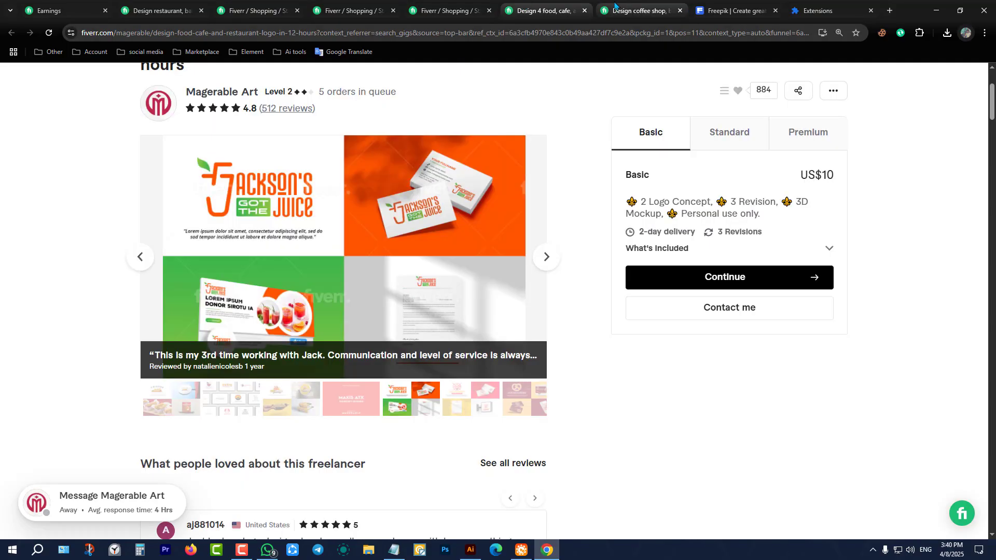
pyautogui.click(638, 11)
pyautogui.click(555, 11)
pyautogui.scroll(3, 557, 235)
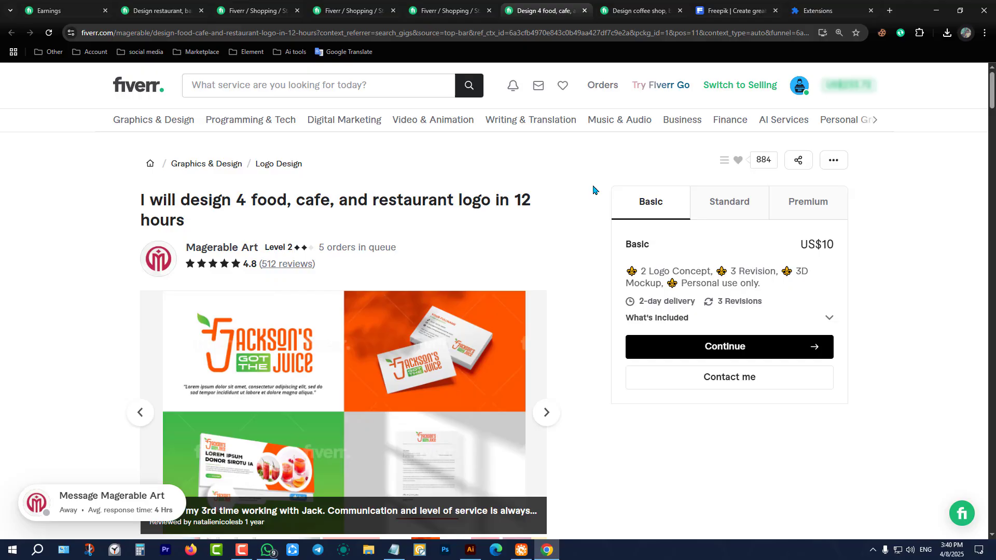
pyautogui.scroll(-3, 597, 303)
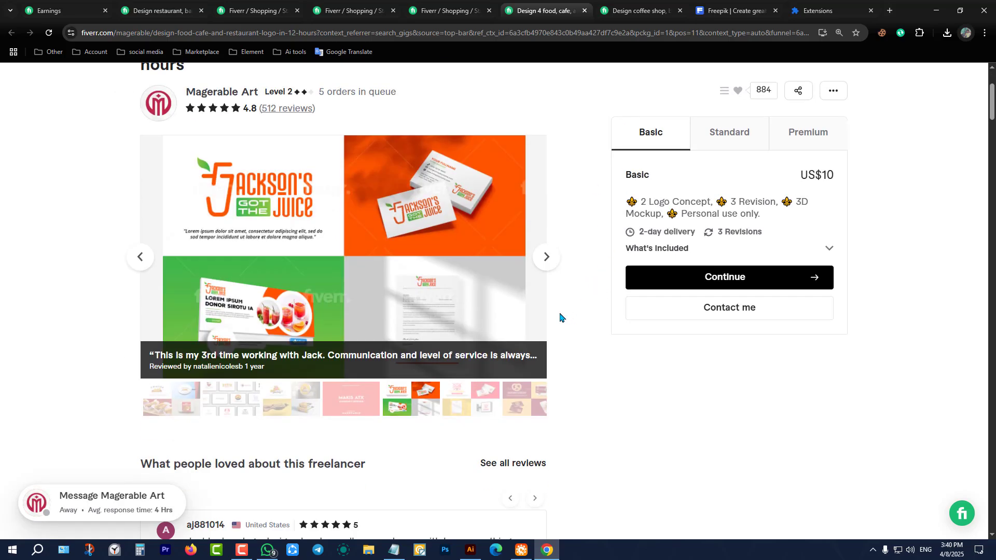
pyautogui.click(142, 265)
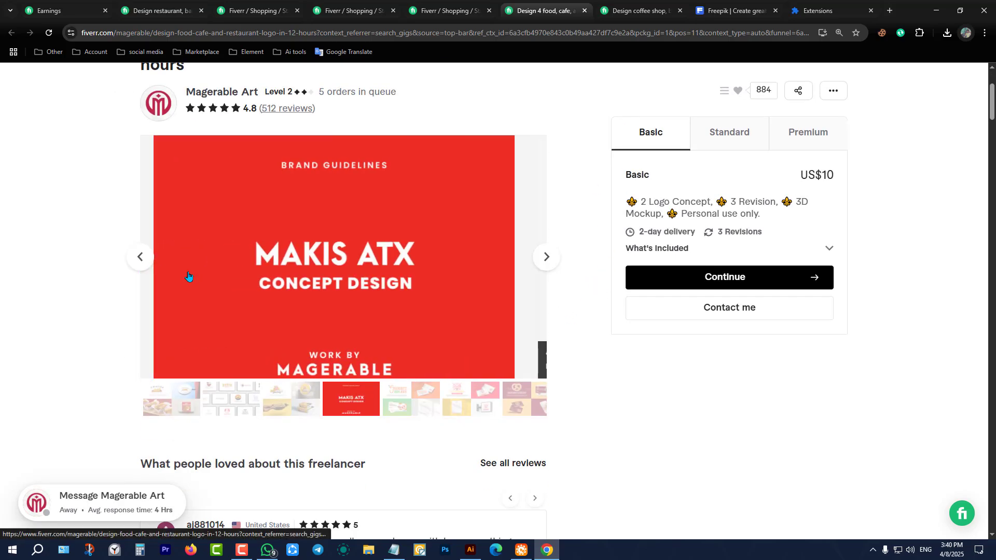
pyautogui.click(412, 282)
# Step: Read the Makis ATX guidelines from the cover through the Final Concept Logo, Typefont and Color Pallete pages
pyautogui.scroll(-5, 412, 282)
pyautogui.scroll(5, 493, 278)
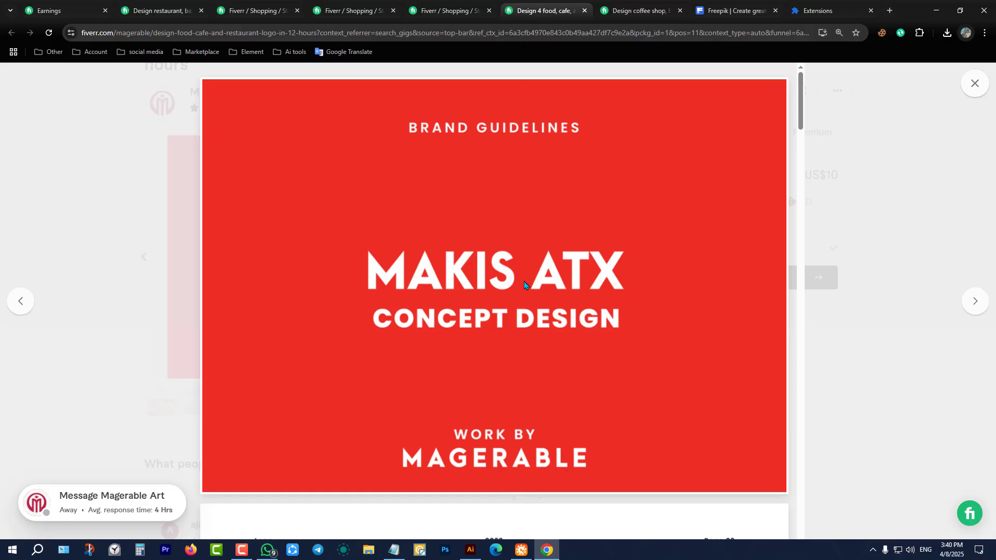
pyautogui.scroll(-3, 648, 279)
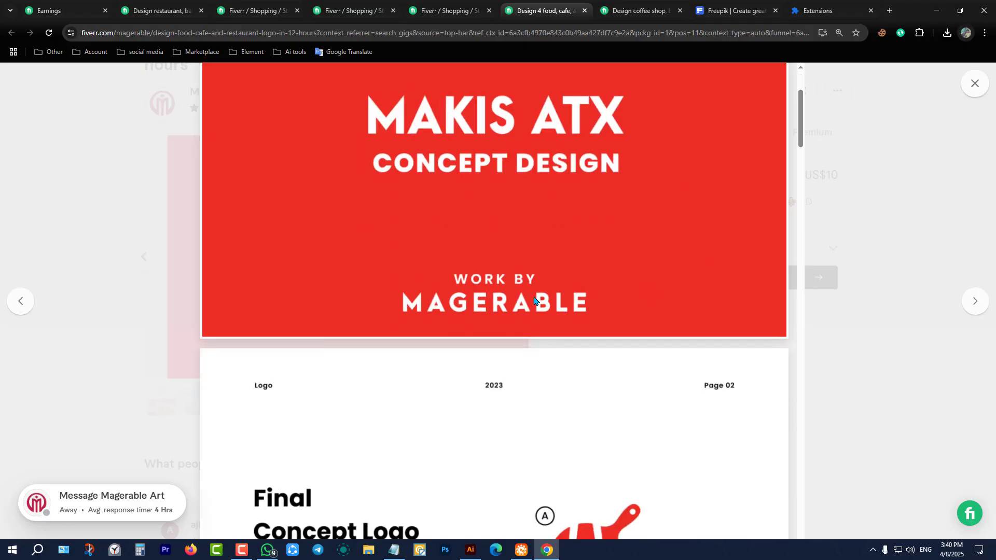
pyautogui.scroll(3, 524, 331)
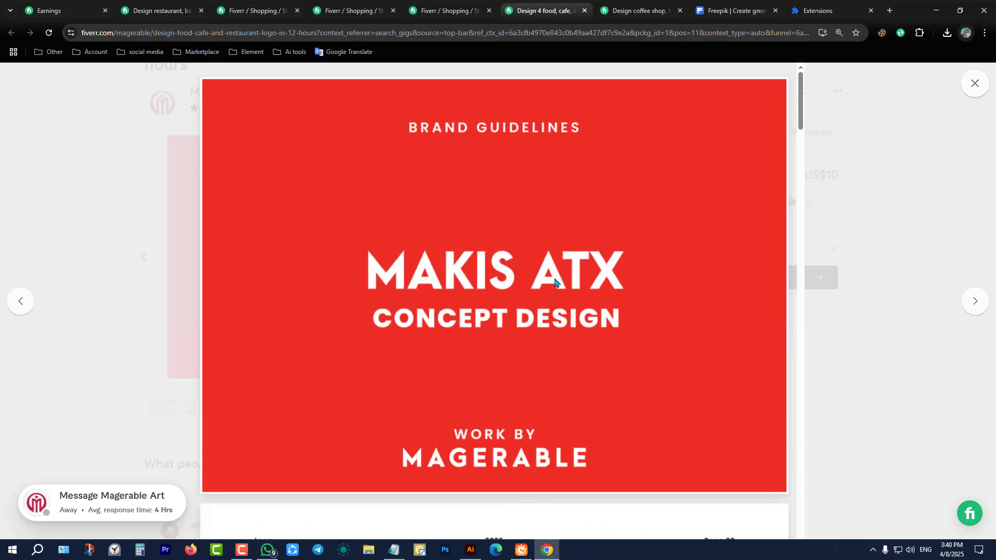
pyautogui.scroll(-9, 579, 310)
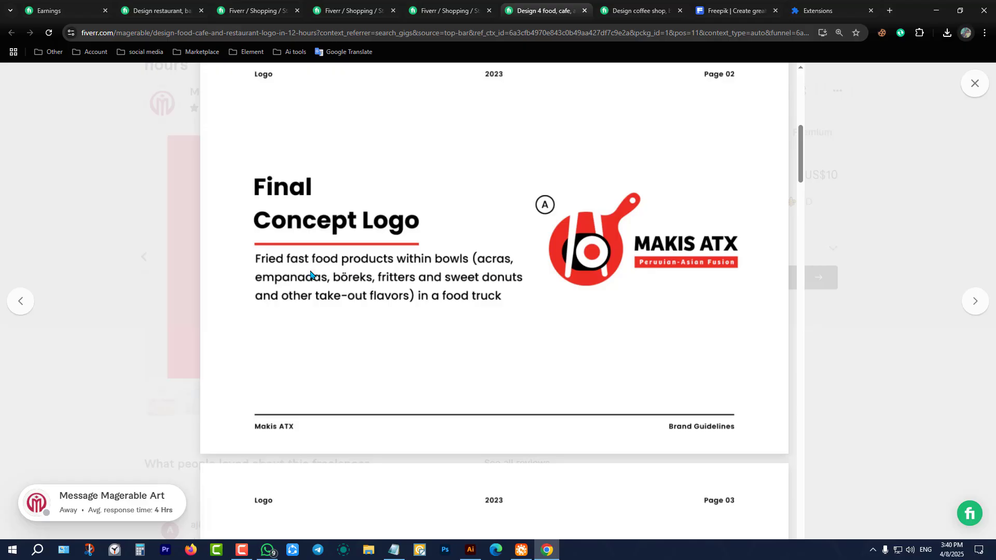
pyautogui.scroll(-9, 400, 287)
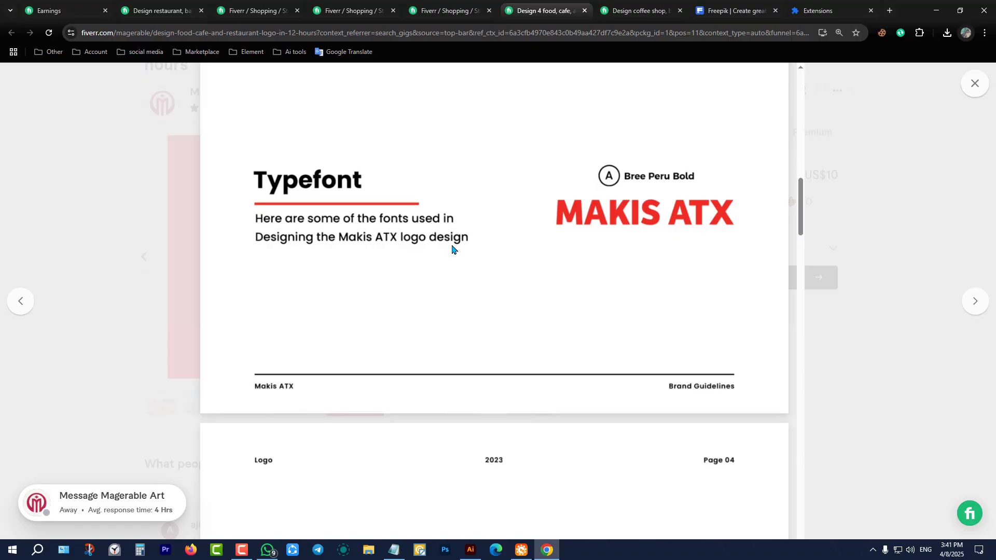
pyautogui.scroll(-9, 467, 261)
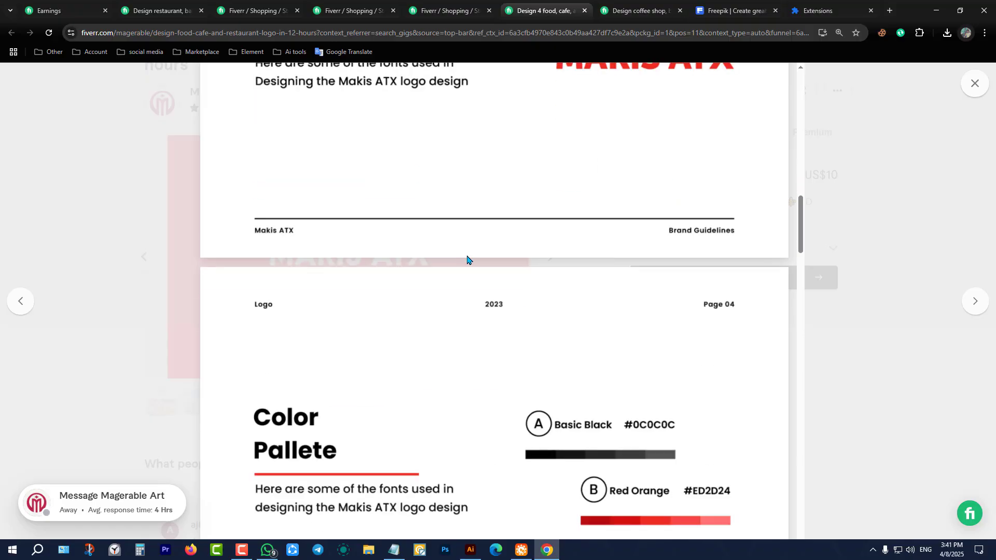
pyautogui.scroll(3, 483, 271)
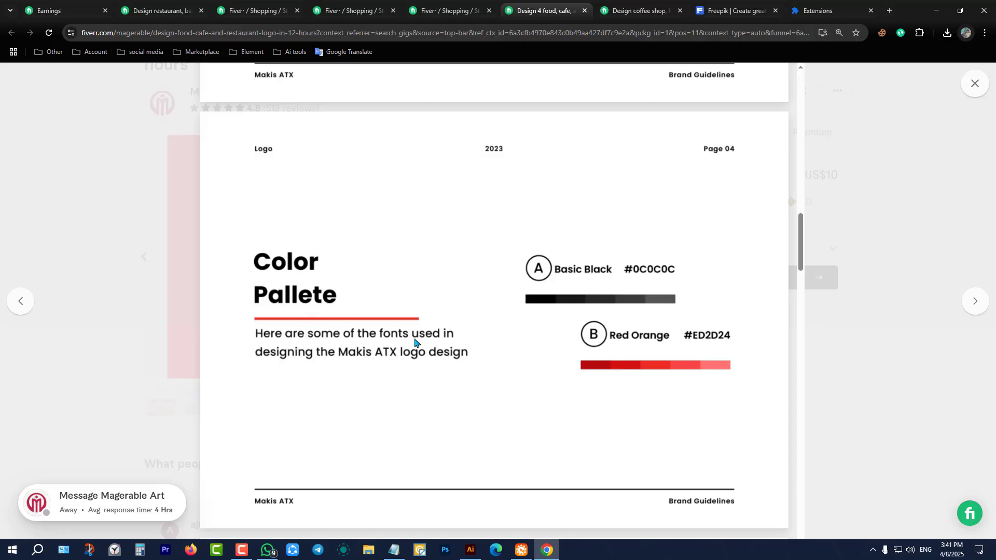
# Step: Recheck the guidelines' Typefont and Color Pallete pages, and continue through the Business Card Design page
pyautogui.scroll(9, 415, 341)
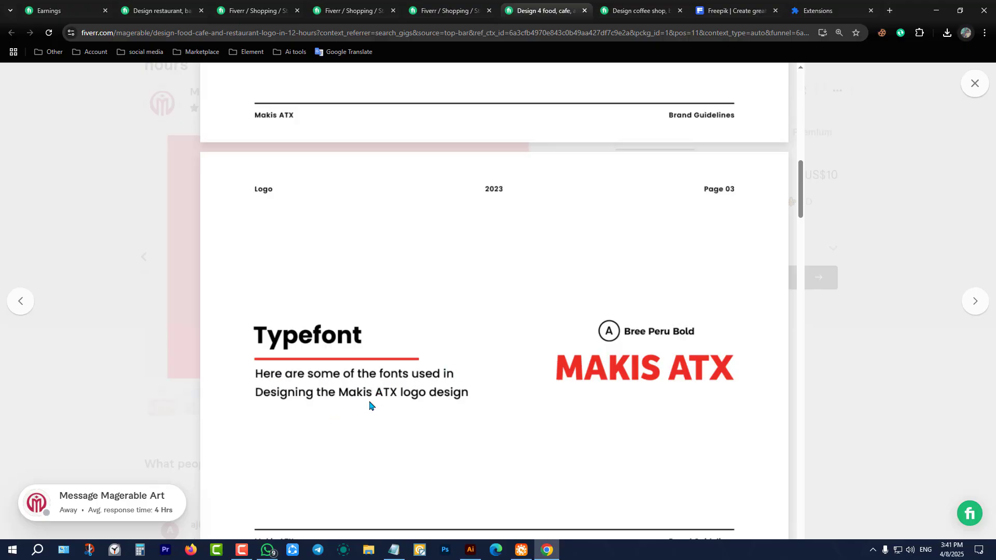
pyautogui.scroll(-1, 446, 400)
pyautogui.scroll(-5, 448, 396)
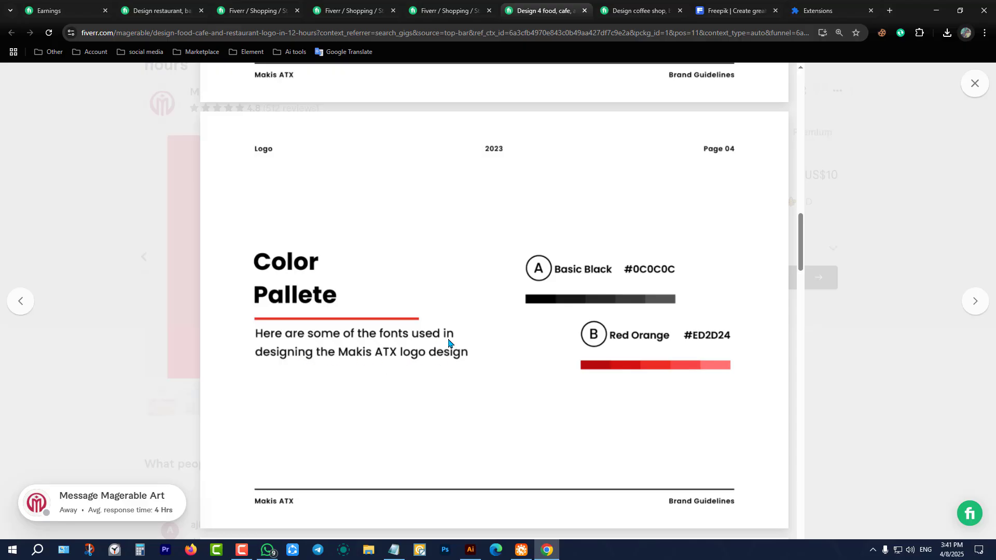
pyautogui.scroll(-8, 450, 344)
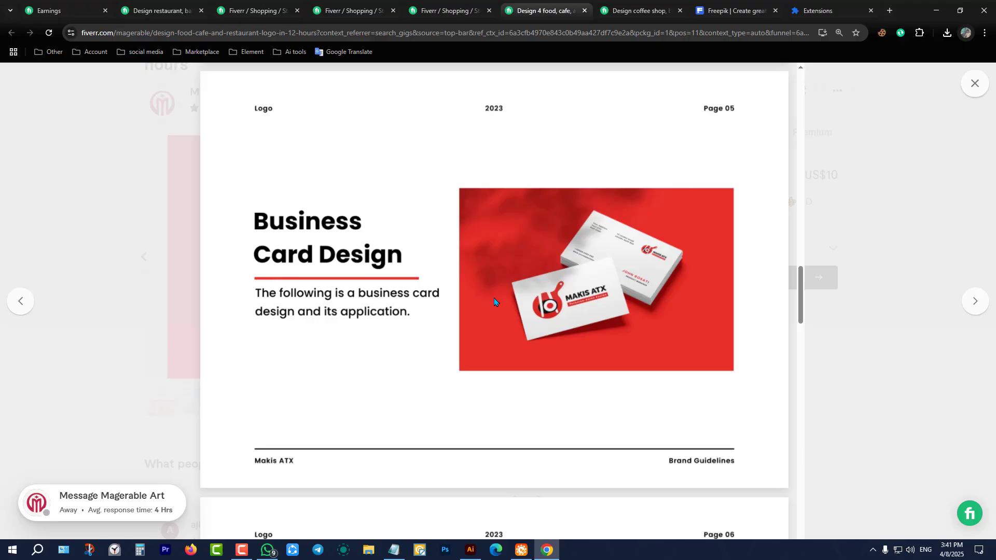
pyautogui.scroll(-5, 494, 302)
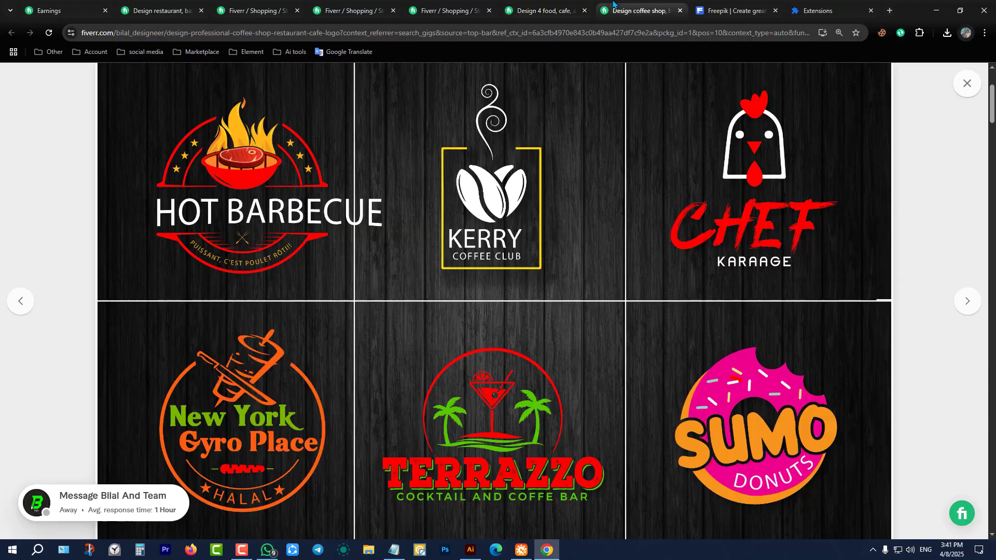
# Step: Return to the coffee shop gig, close the enlarged image and go back to the first portfolio sample with Hot Barbecue
pyautogui.click(636, 10)
pyautogui.click(965, 90)
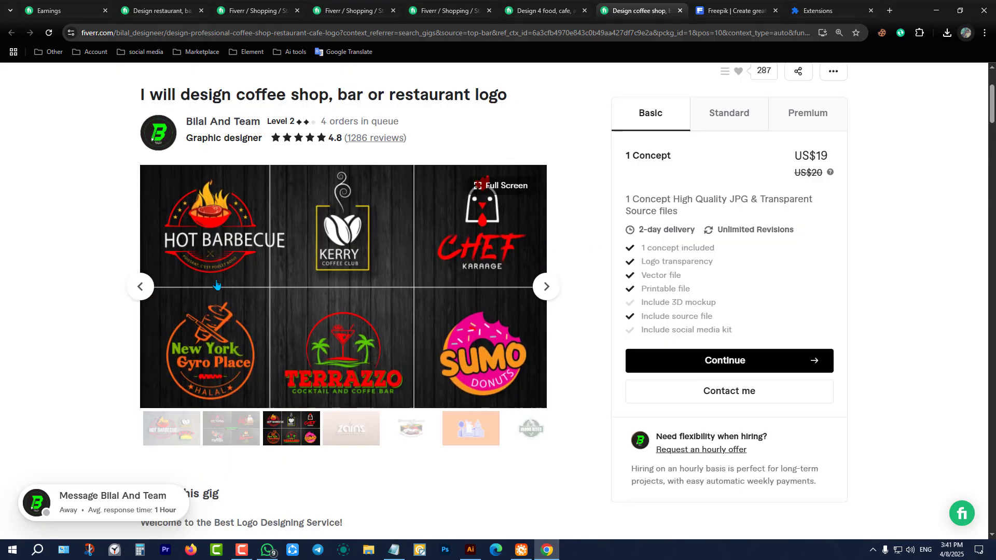
pyautogui.click(143, 286)
pyautogui.click(150, 287)
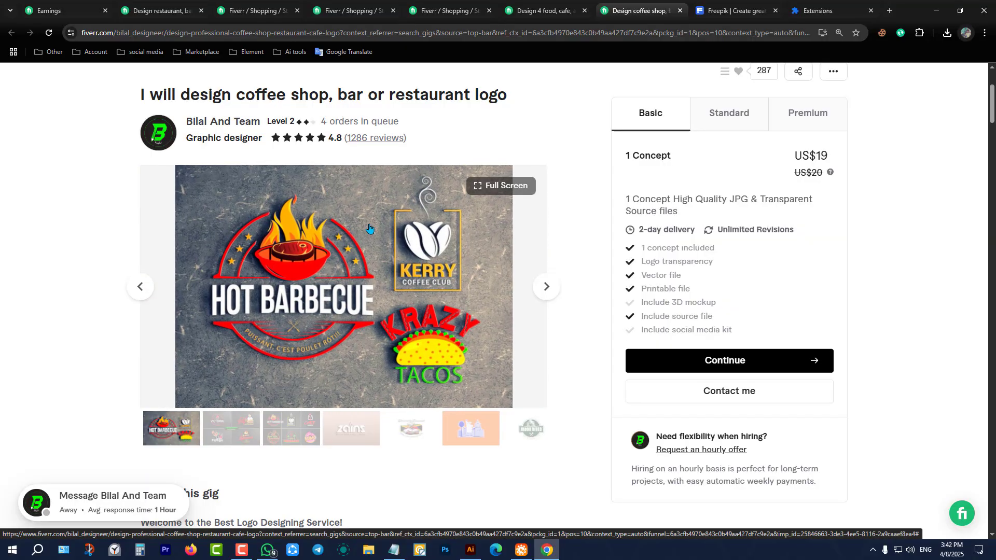
# Step: Page the coffee shop gig's gallery forward to the six-logo sample and back to the first sample
pyautogui.click(548, 294)
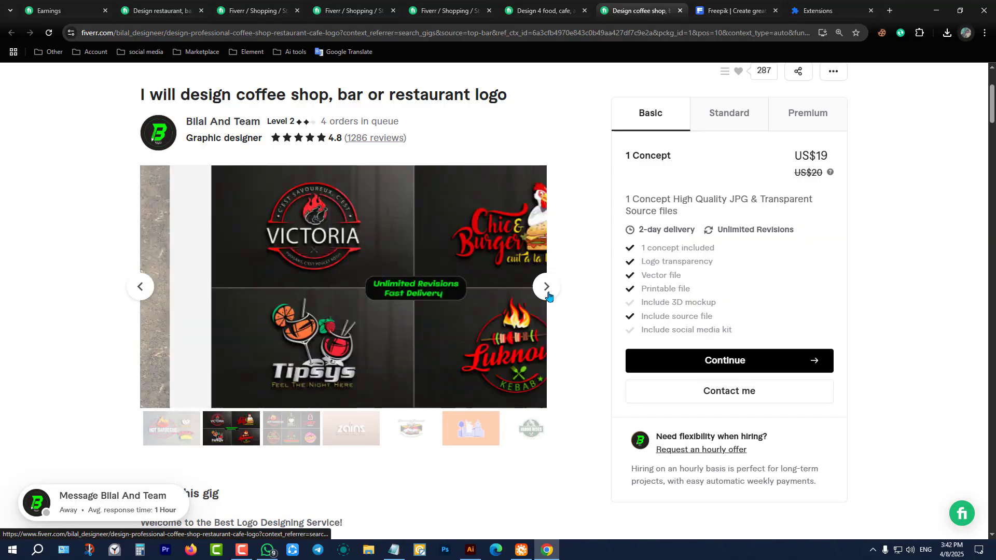
pyautogui.click(545, 288)
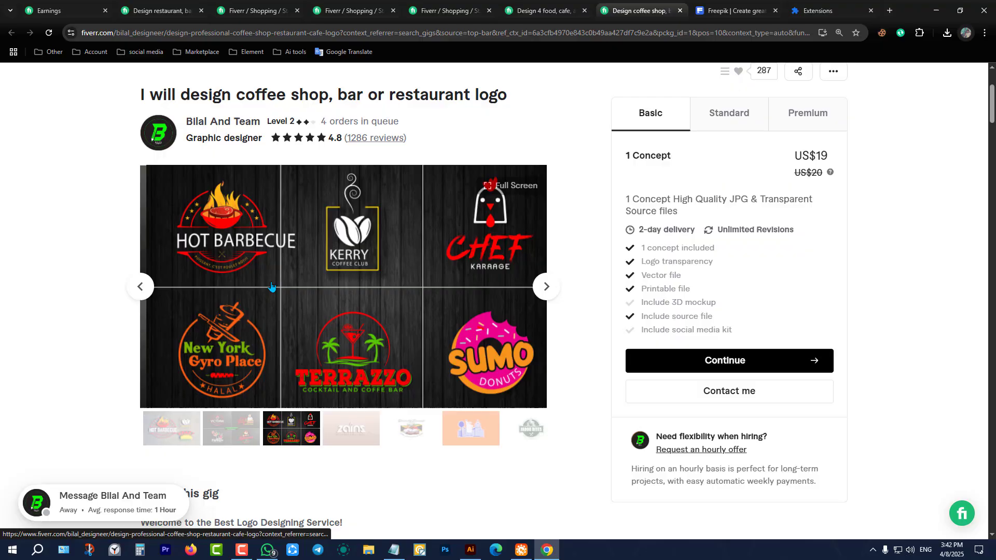
pyautogui.click(138, 286)
pyautogui.click(139, 286)
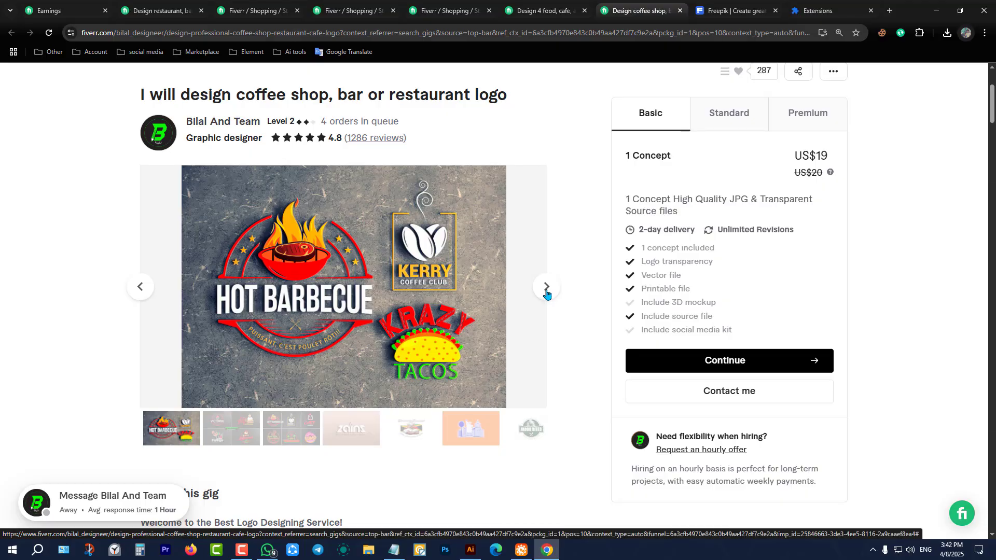
# Step: Examine the Hot Barbecue, Kerry and Krazy Tacos sample enlarged, comparing it with the four-logo Victoria sample
pyautogui.click(498, 280)
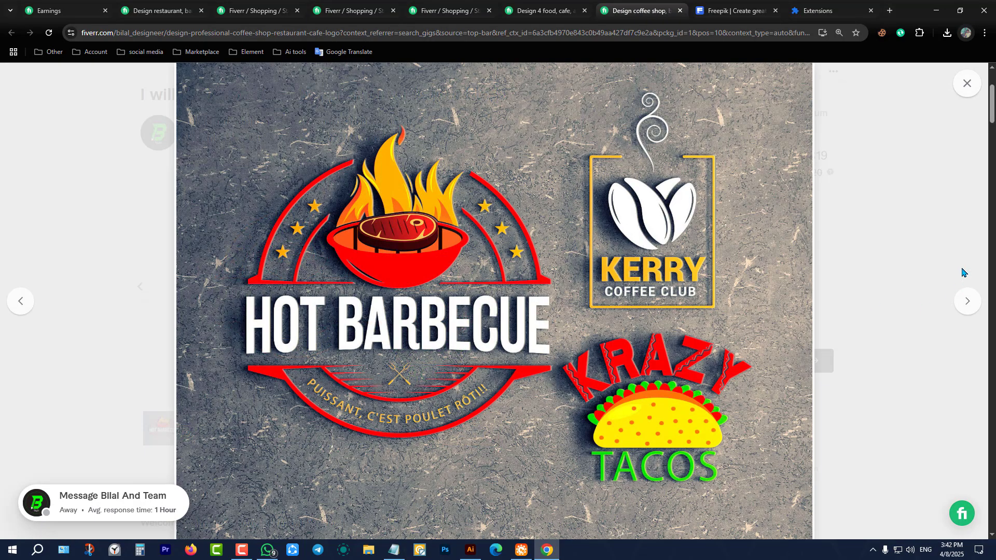
pyautogui.click(967, 83)
pyautogui.click(549, 289)
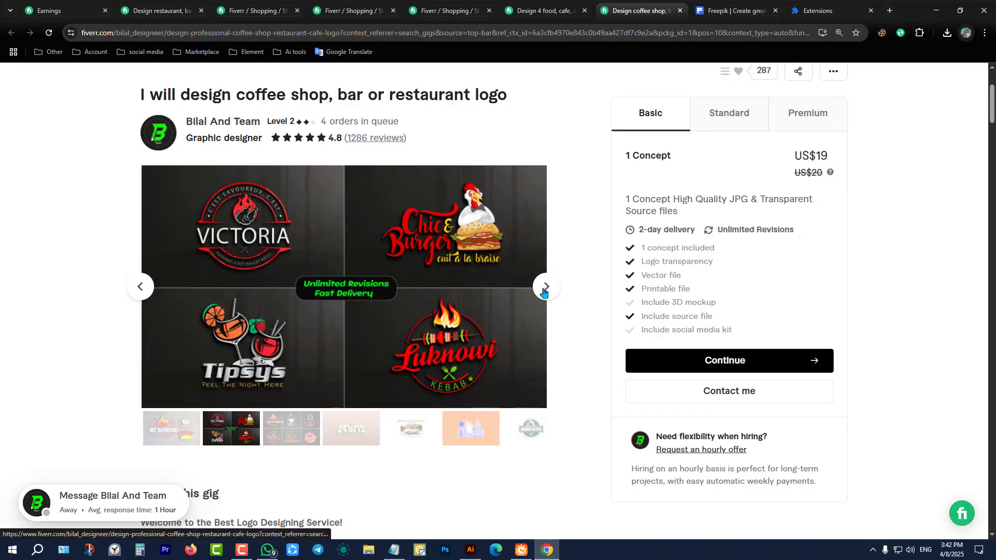
pyautogui.click(140, 291)
pyautogui.click(291, 258)
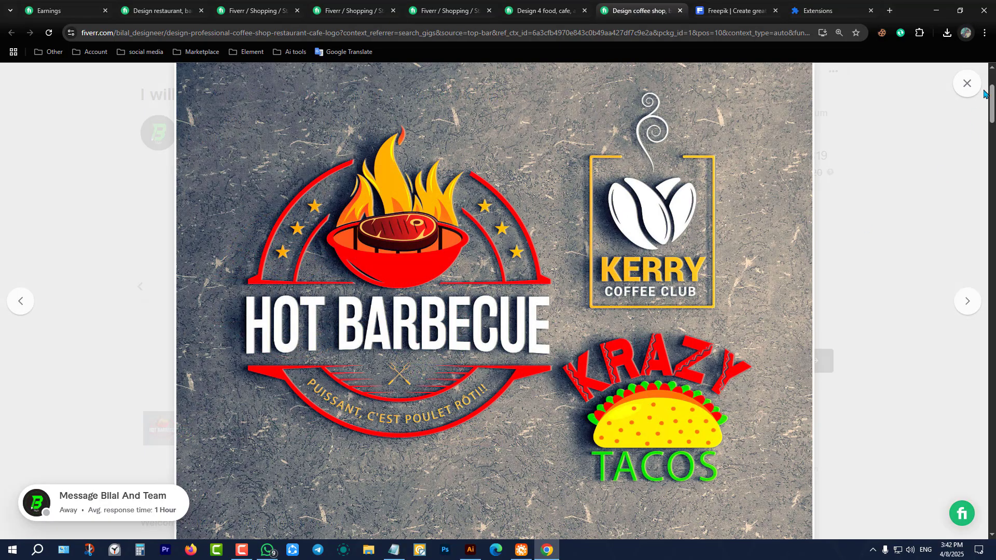
pyautogui.click(966, 83)
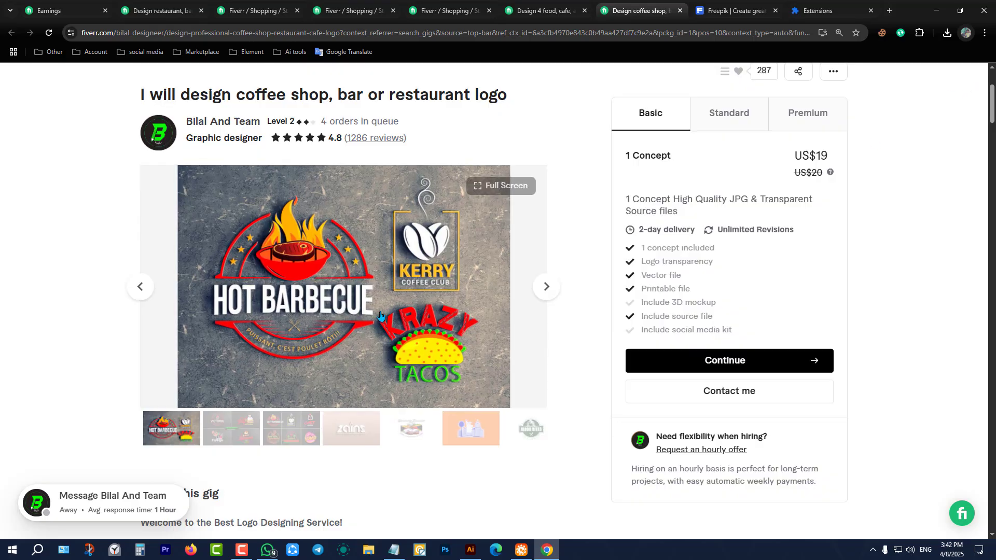
# Step: Browse the gallery forward past the Junior's Famous logo to the orange sample with the Statue of Liberty skyline
pyautogui.click(553, 296)
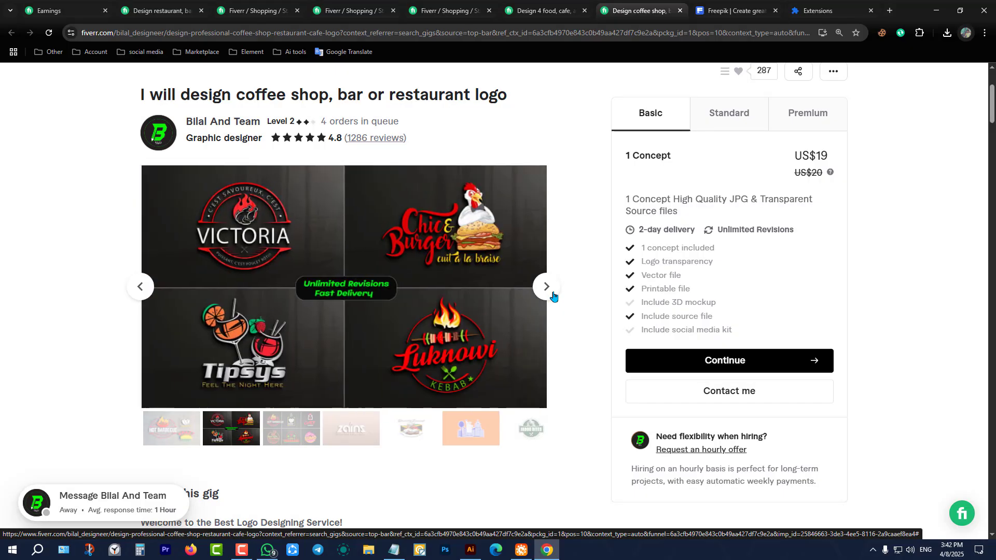
pyautogui.click(553, 296)
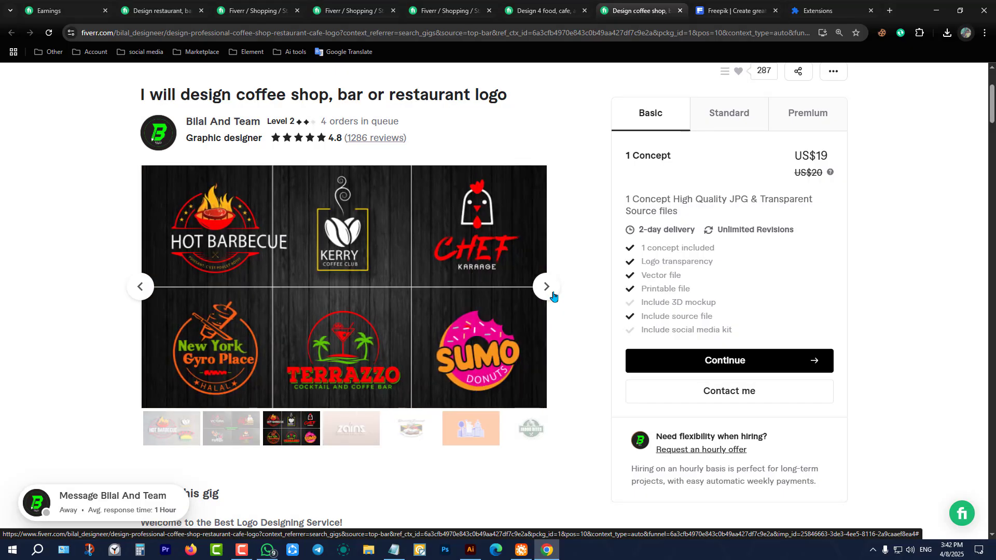
pyautogui.click(553, 296)
pyautogui.click(553, 295)
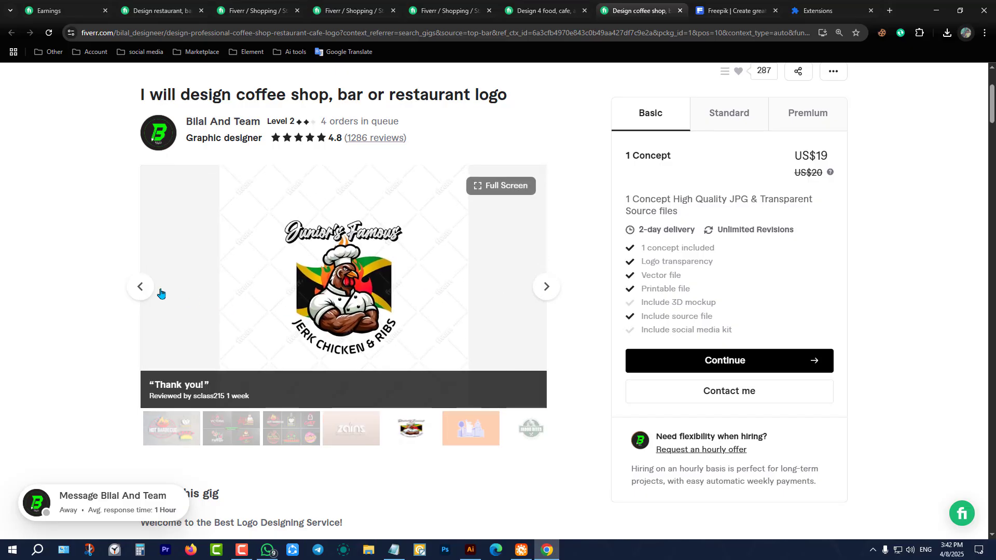
pyautogui.click(139, 286)
pyautogui.click(551, 286)
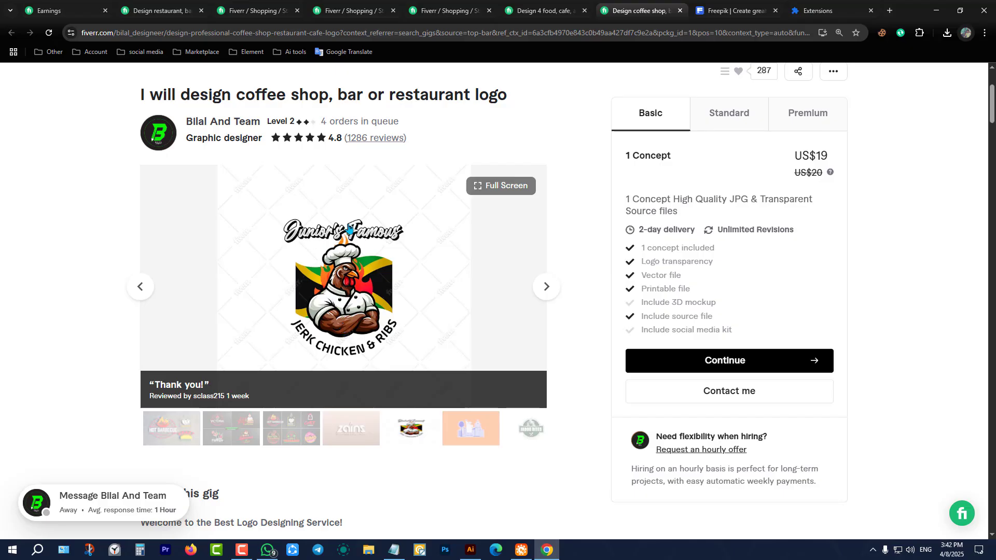
pyautogui.click(547, 289)
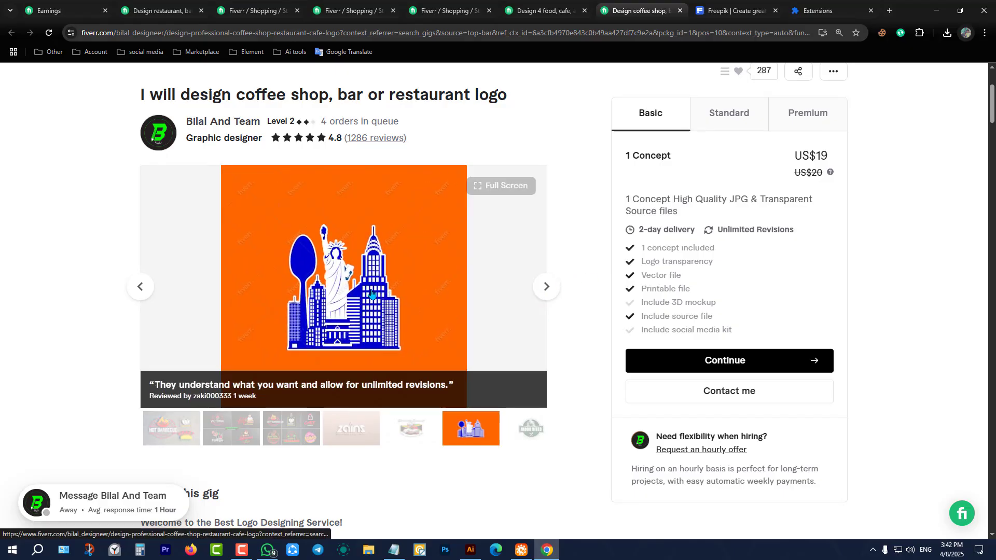
# Step: Browse the coffee shop gig's gallery through the Jadoo Bites and JivaSutra logos, return to Jadoo Bites, and view the Premium package
pyautogui.click(554, 292)
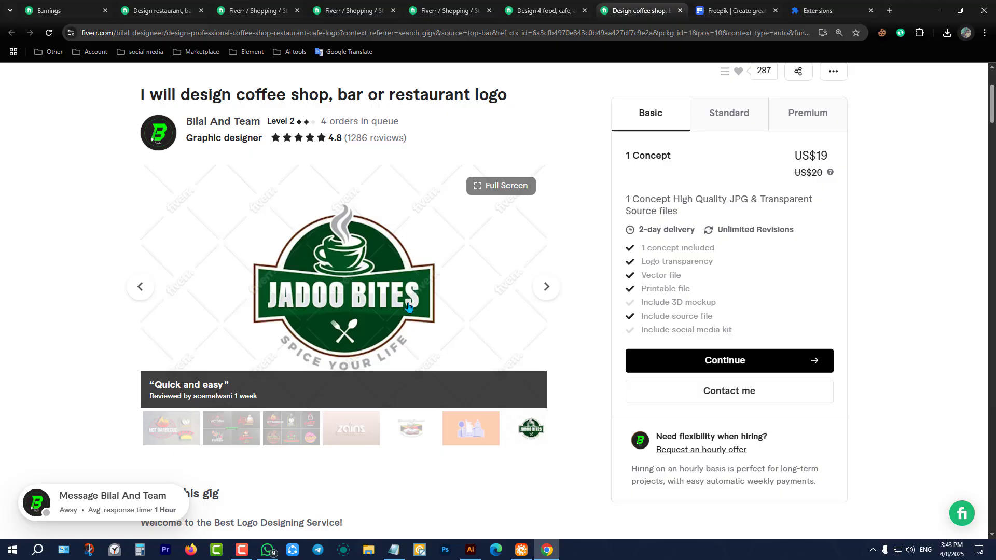
pyautogui.click(545, 288)
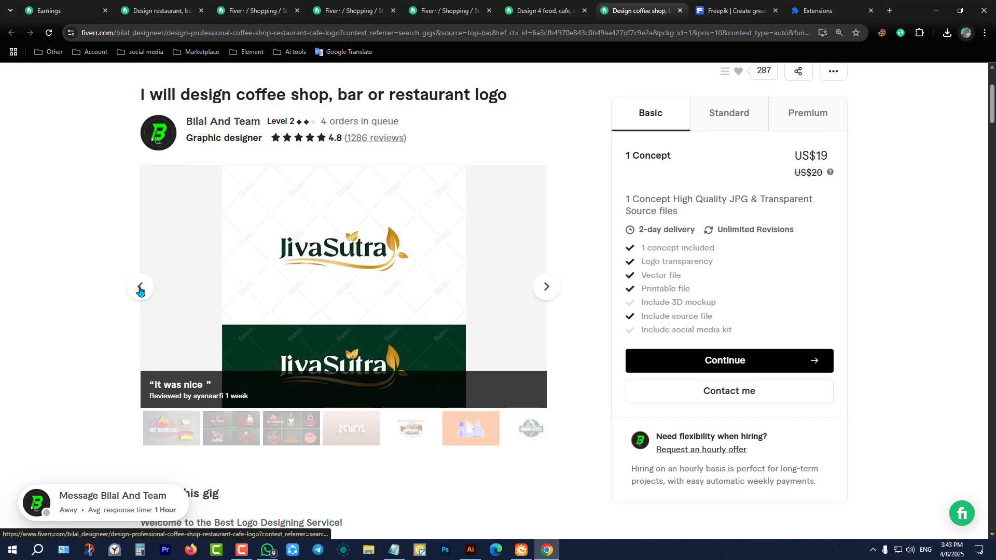
pyautogui.click(140, 287)
pyautogui.click(822, 113)
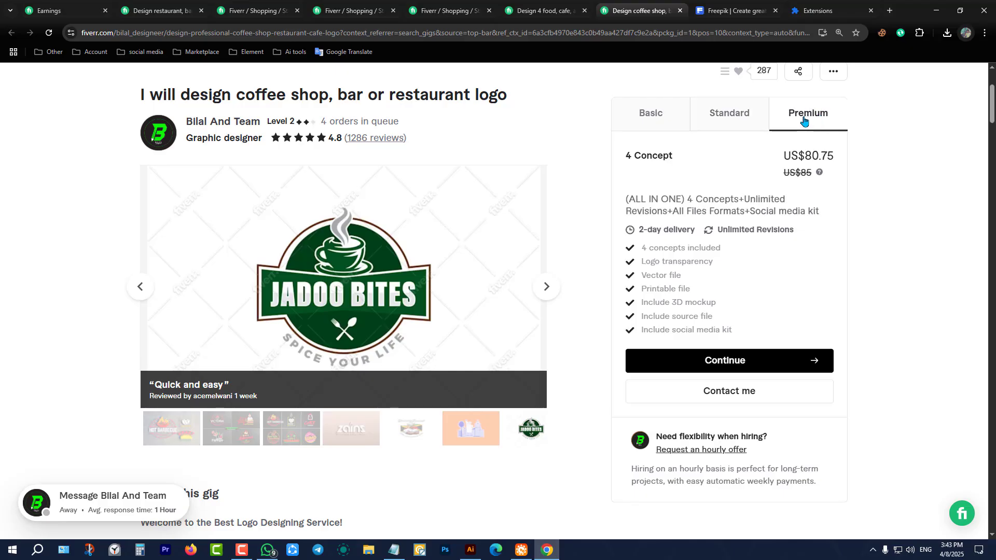
pyautogui.scroll(3, 502, 218)
pyautogui.scroll(-3, 501, 229)
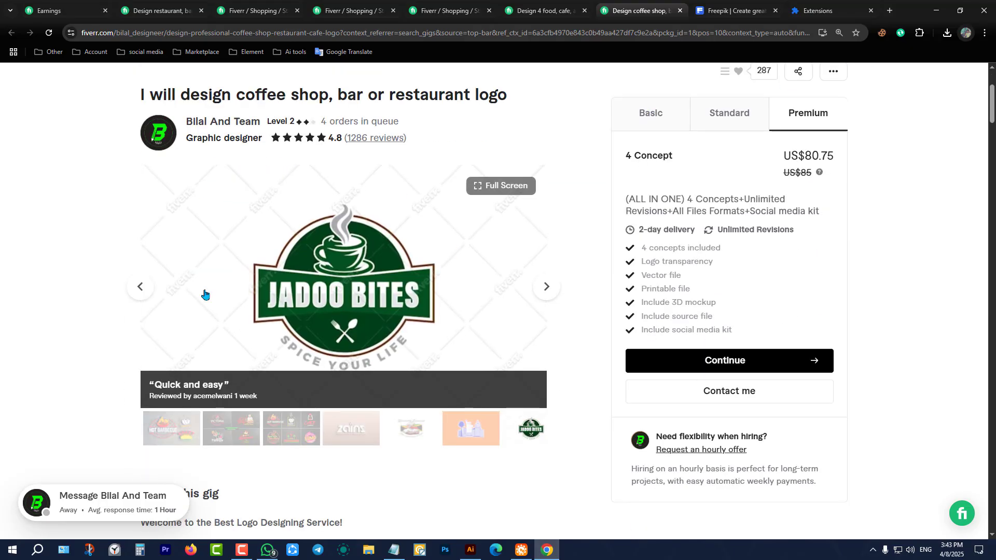
# Step: Enlarge the gig's six-logo sample and save it to the Desktop as the JPEG design-professional-coffee-shop-restaurant-cafe-logo
pyautogui.click(139, 286)
pyautogui.click(132, 293)
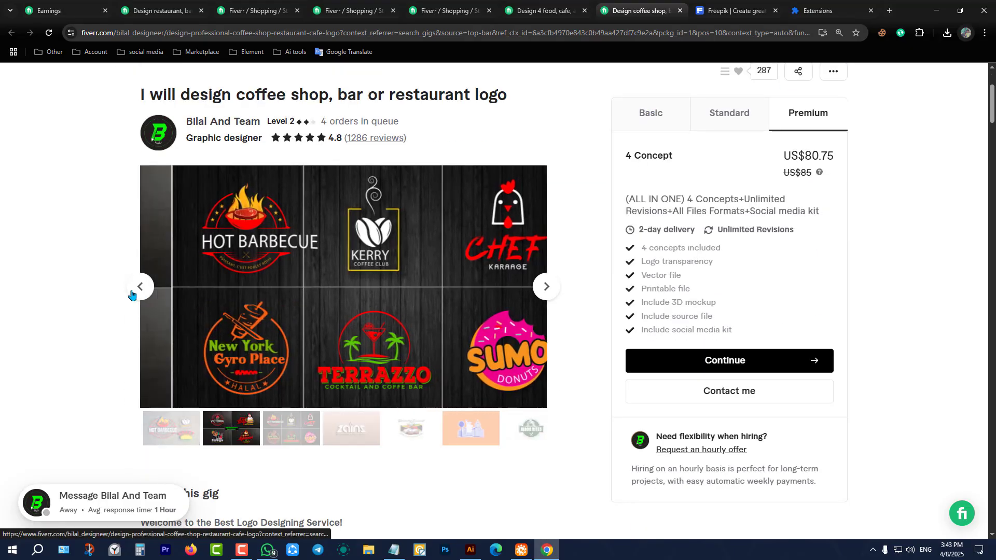
pyautogui.click(133, 293)
pyautogui.click(372, 287)
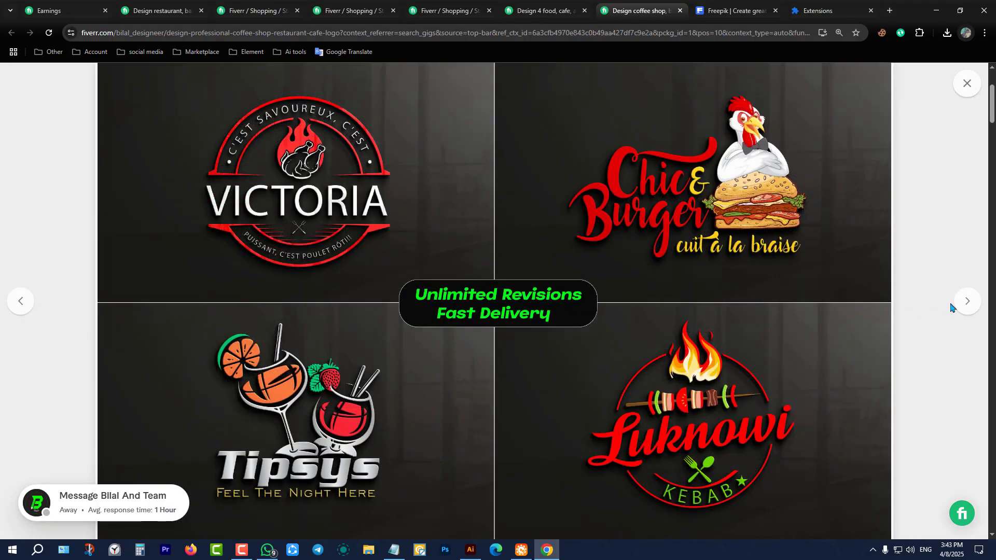
pyautogui.click(967, 301)
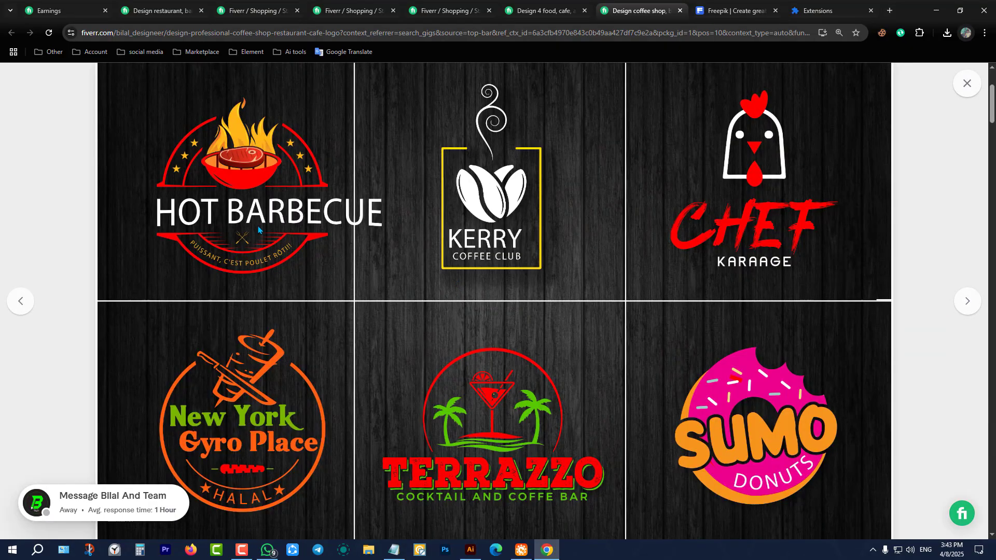
pyautogui.rightClick(445, 217)
pyautogui.click(507, 257)
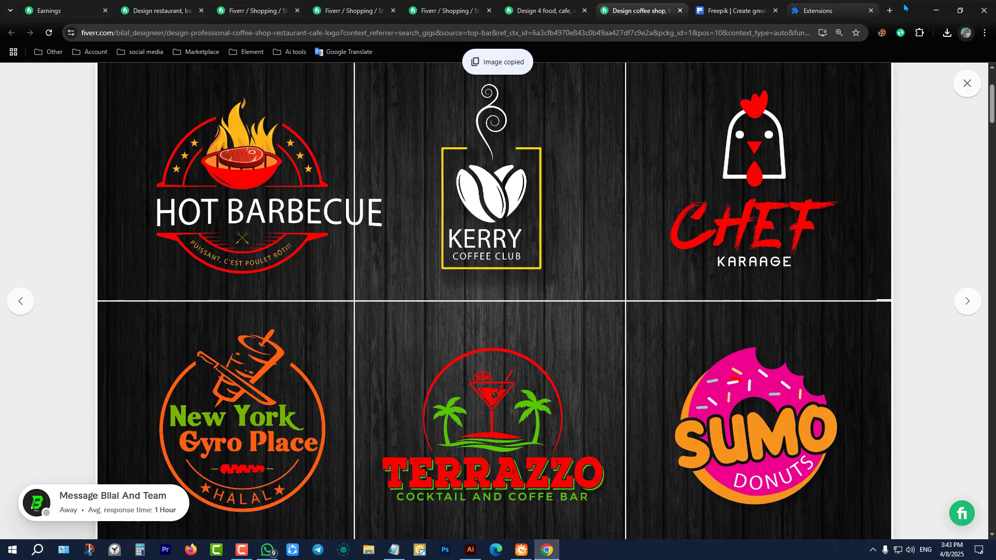
pyautogui.rightClick(694, 235)
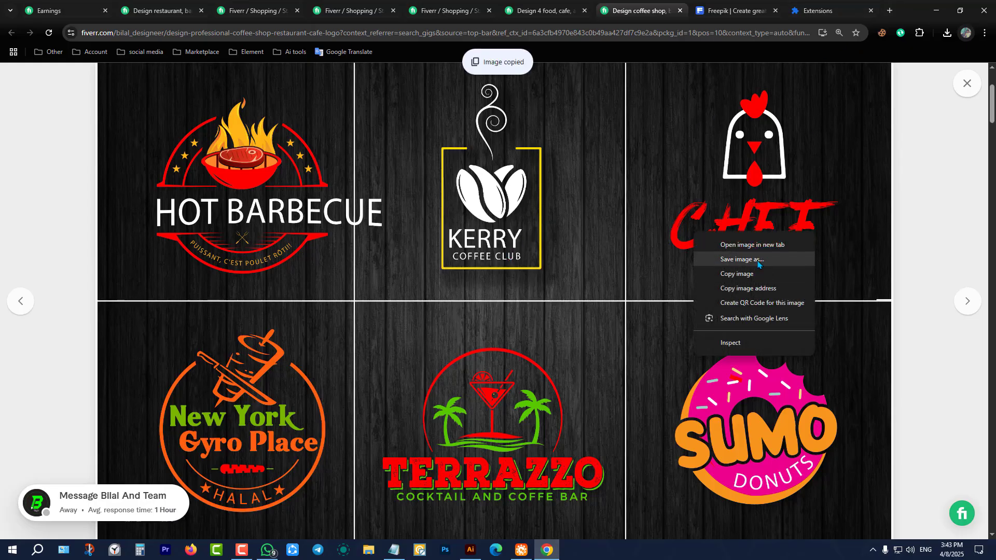
pyautogui.click(758, 260)
pyautogui.click(308, 283)
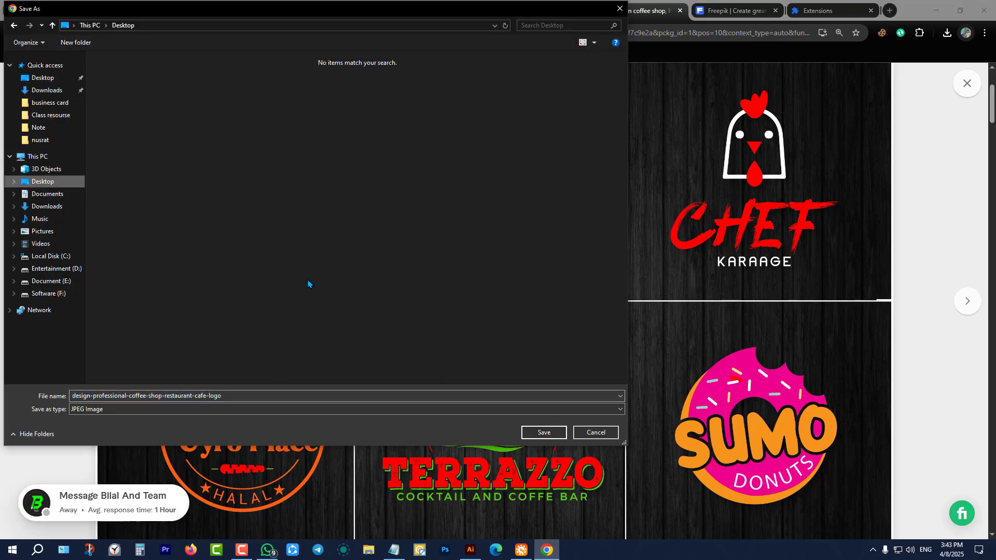
pyautogui.click(544, 433)
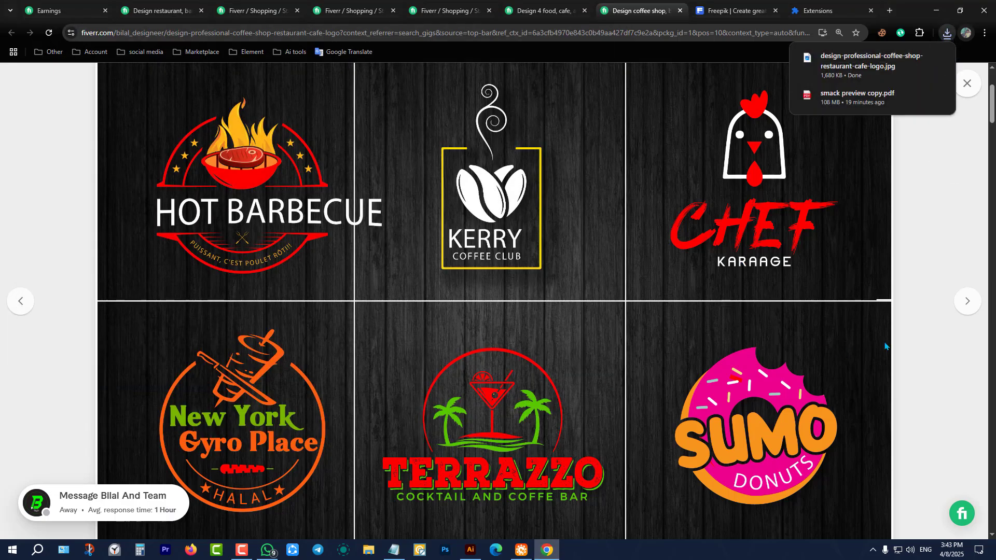
# Step: Save the enlarged four-logo Victoria sample to the Desktop as the JPEG design-professional-coffee-shop-restaurant-cafe-logo (1)
pyautogui.click(957, 309)
pyautogui.click(18, 303)
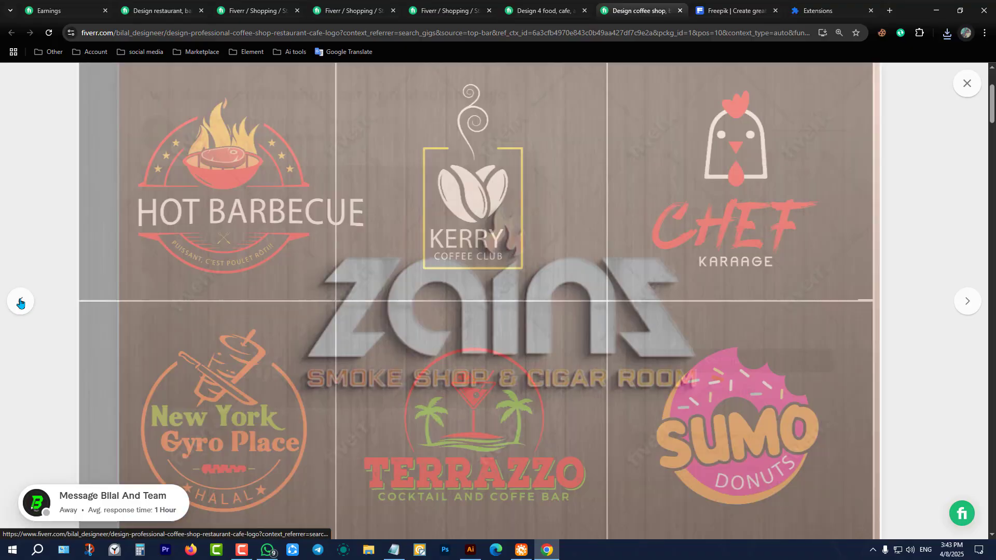
pyautogui.click(19, 302)
pyautogui.rightClick(388, 233)
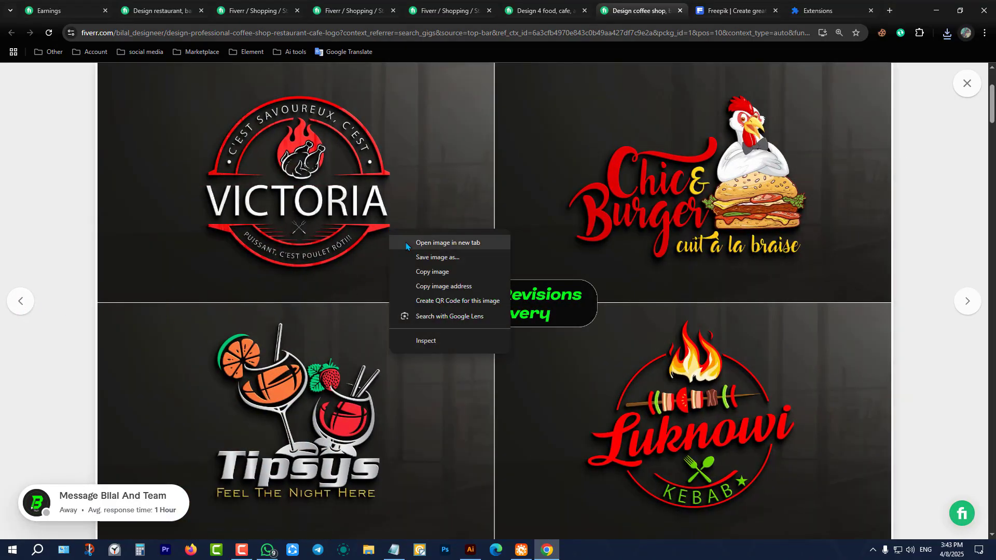
pyautogui.click(425, 257)
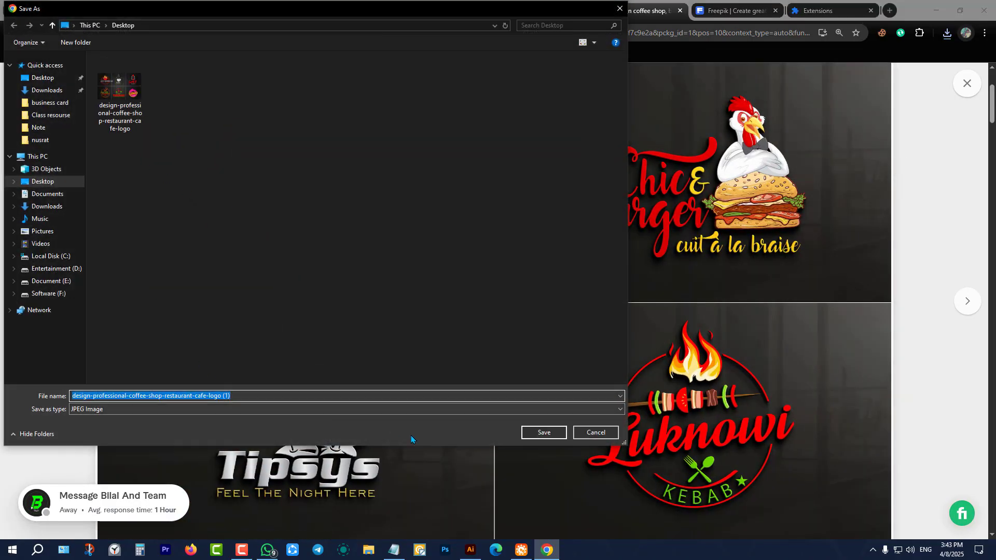
pyautogui.click(524, 436)
# Step: Enlarge the Hot Barbecue, Kerry and Krazy Tacos sample and save it to the Desktop as design-professional-coffee-shop-restaurant-cafe-logo (2)
pyautogui.click(18, 307)
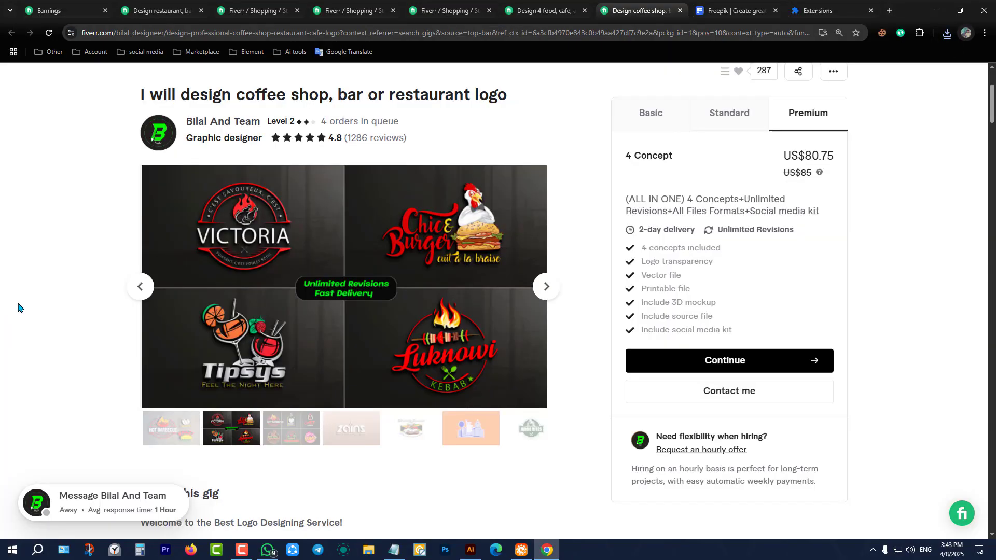
pyautogui.click(140, 287)
pyautogui.click(234, 283)
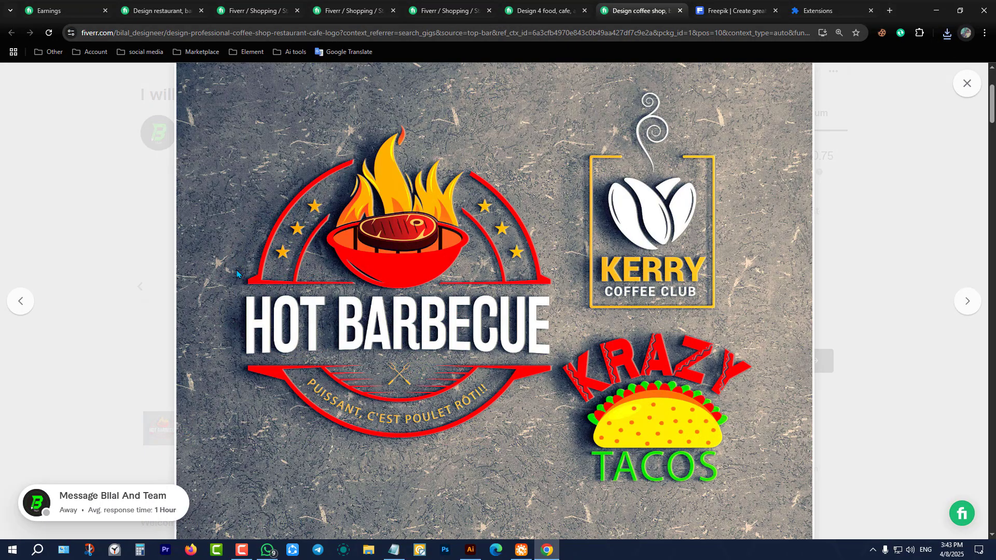
pyautogui.rightClick(239, 272)
pyautogui.click(285, 299)
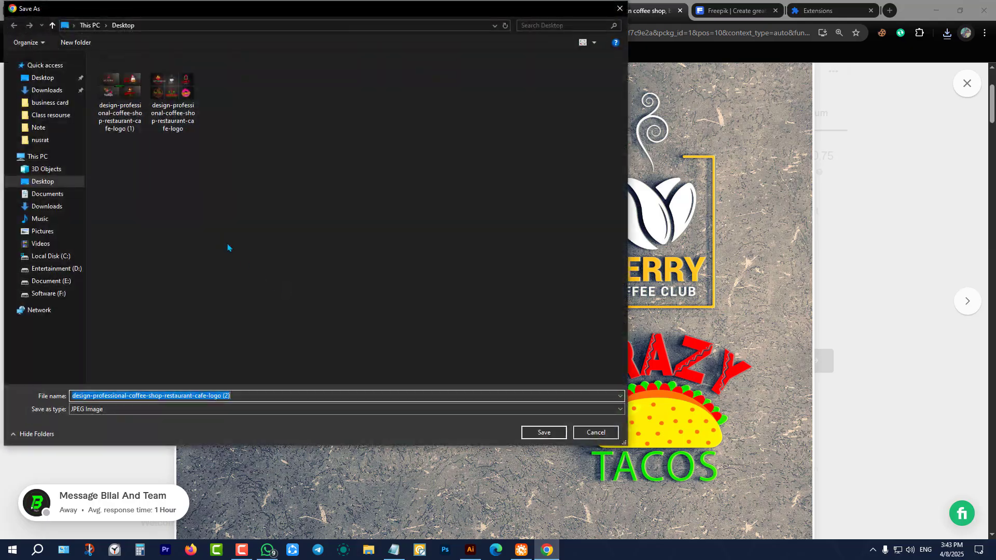
pyautogui.click(536, 433)
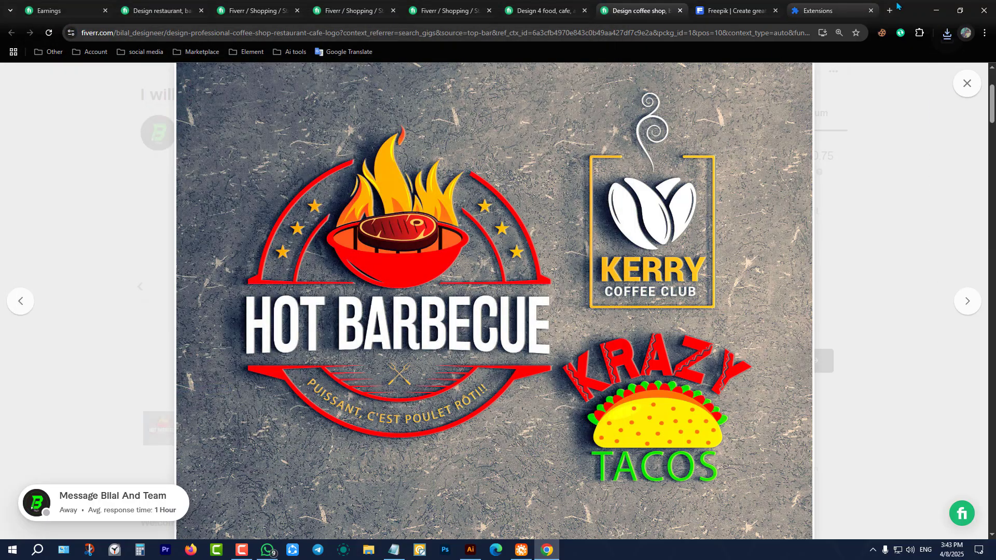
# Step: Switch to Illustrator, create a new 4000 x 2416 px RGB document and collapse the Character panel
pyautogui.click(931, 12)
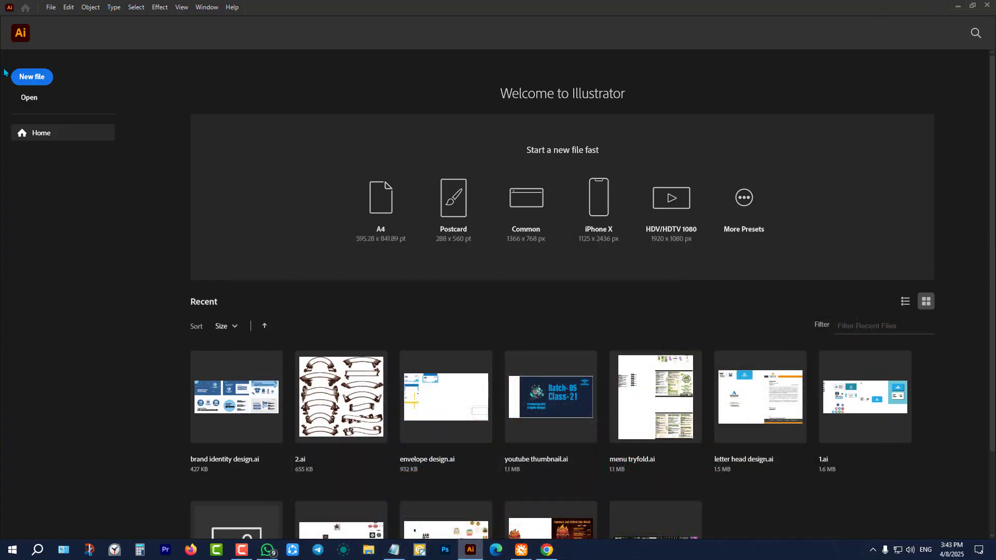
pyautogui.click(50, 7)
pyautogui.moveTo(86, 4)
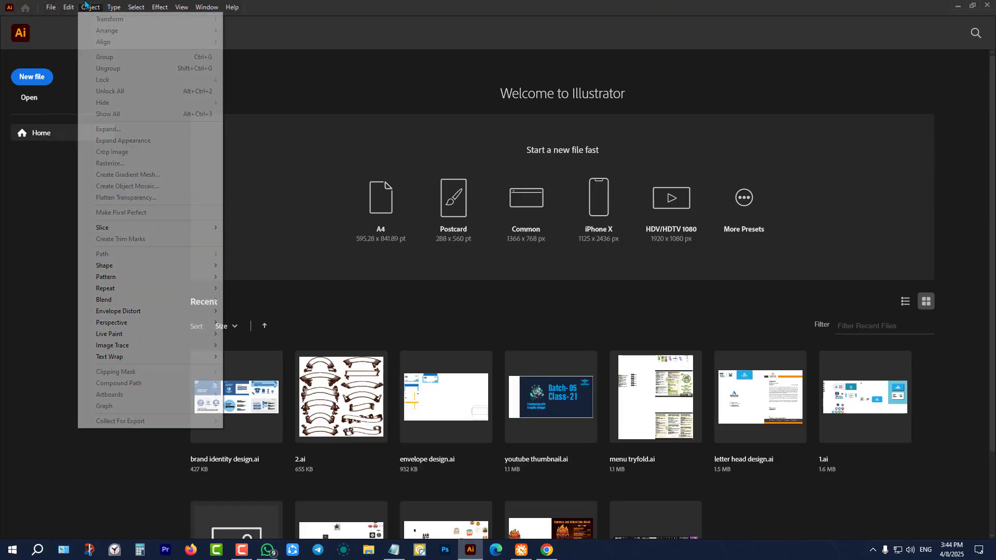
pyautogui.click(65, 19)
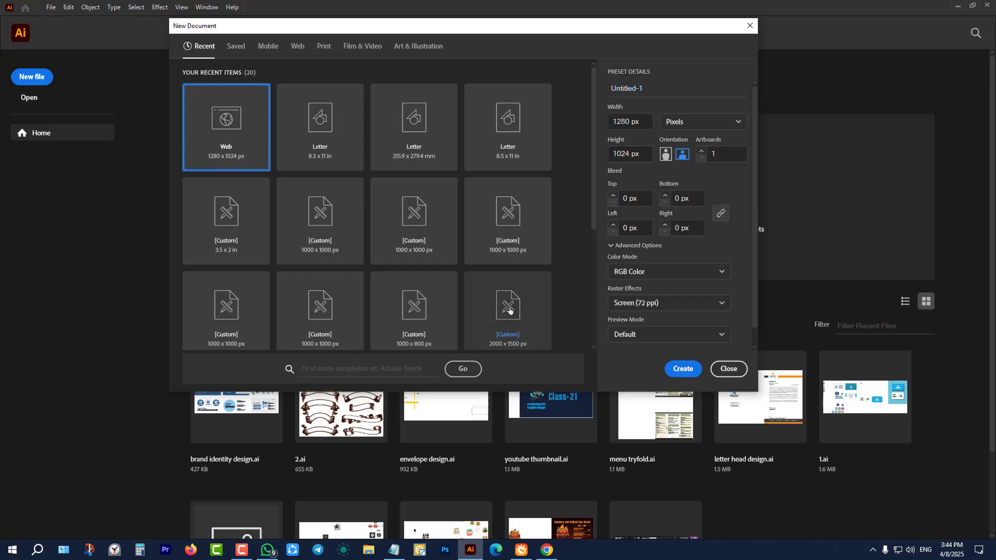
pyautogui.scroll(-3, 489, 272)
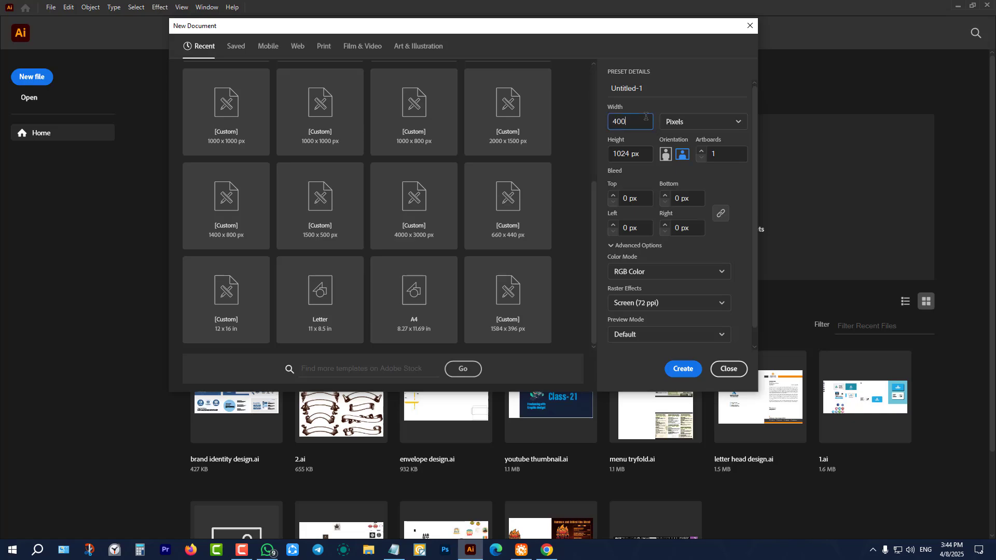
pyautogui.click(639, 153)
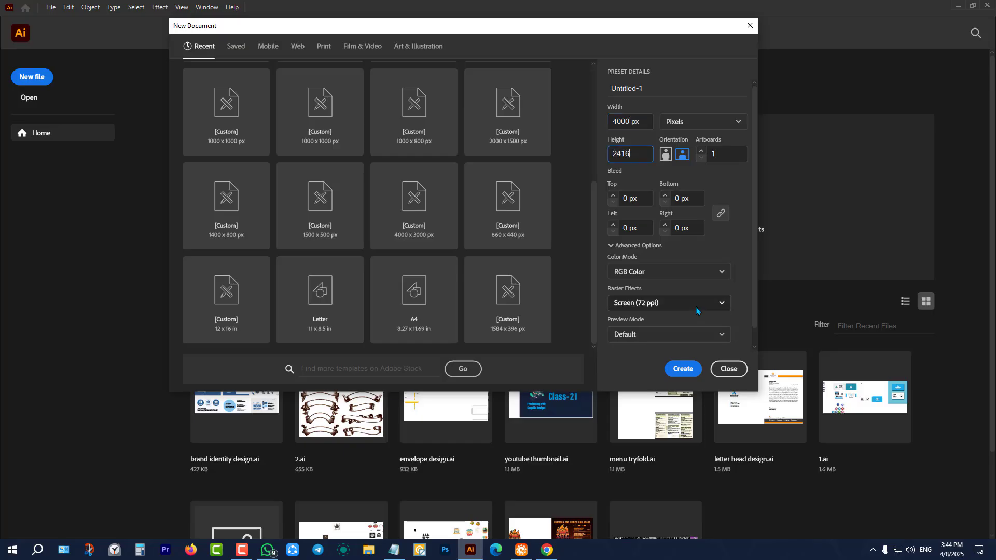
pyautogui.click(684, 371)
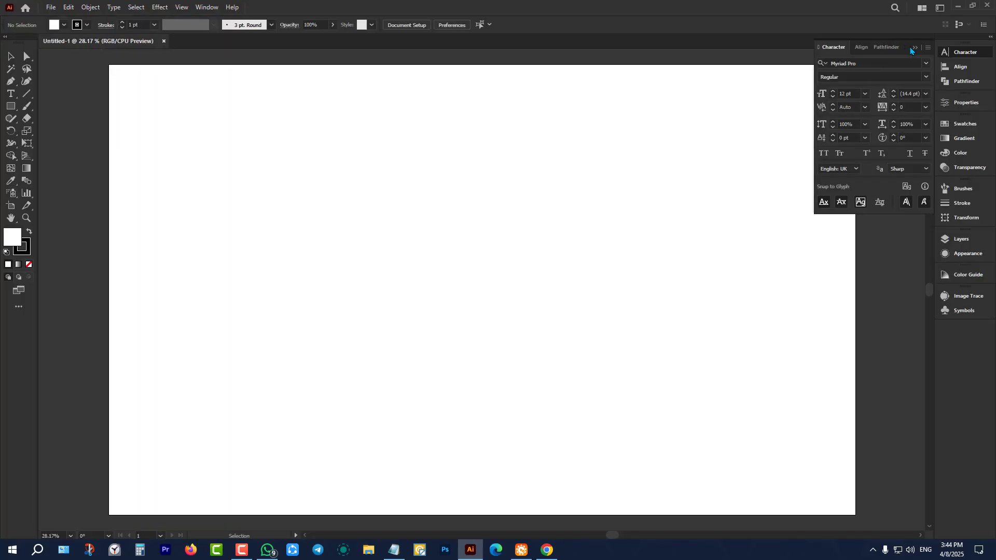
pyautogui.click(913, 48)
# Step: Choose the three saved logo samples on the Desktop for linked placement and put the Hot Barbecue image beside the artboard
pyautogui.scroll(-3, 574, 288)
pyautogui.scroll(-3, 256, 349)
pyautogui.scroll(2, 711, 293)
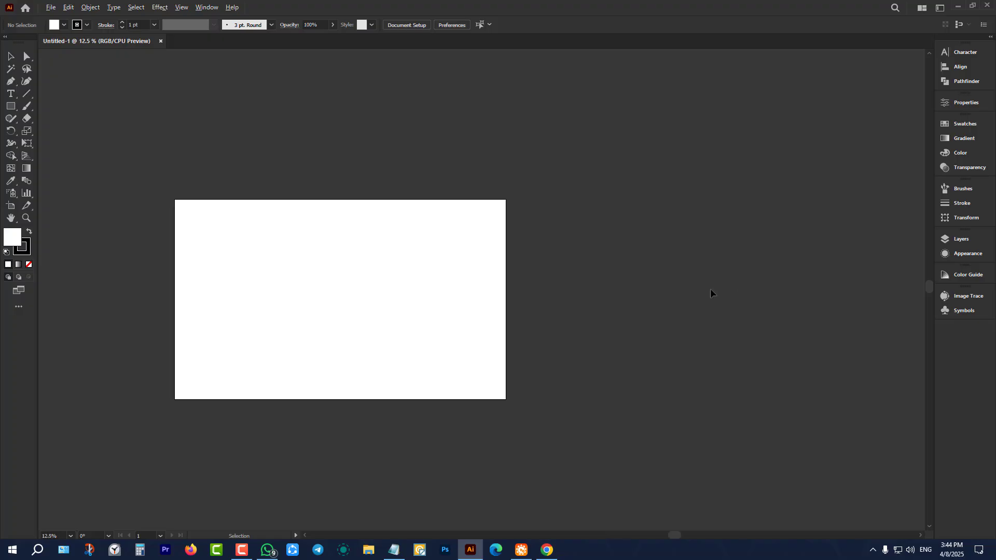
pyautogui.hotkey('shift', 'ctrl', 'p')
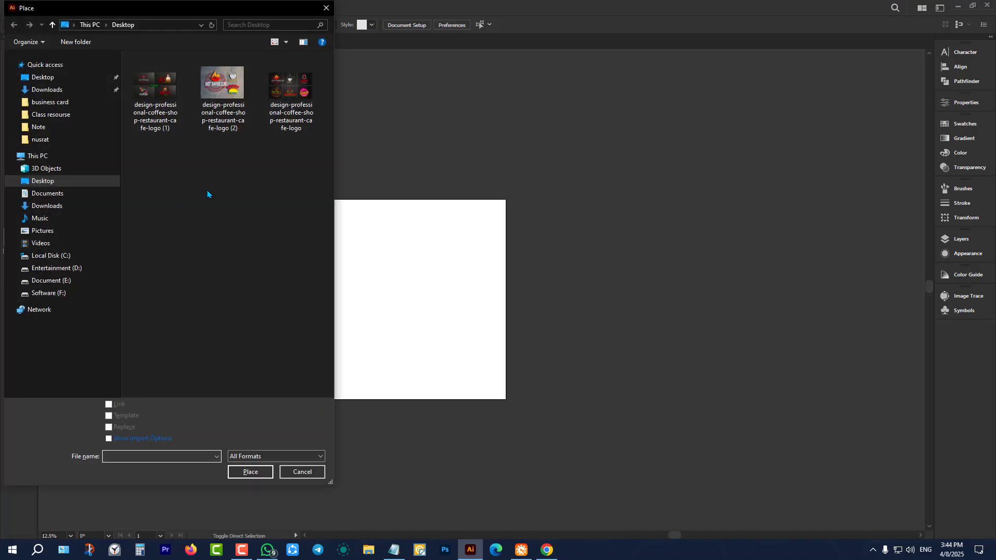
pyautogui.moveTo(310, 168); pyautogui.dragTo(161, 53)
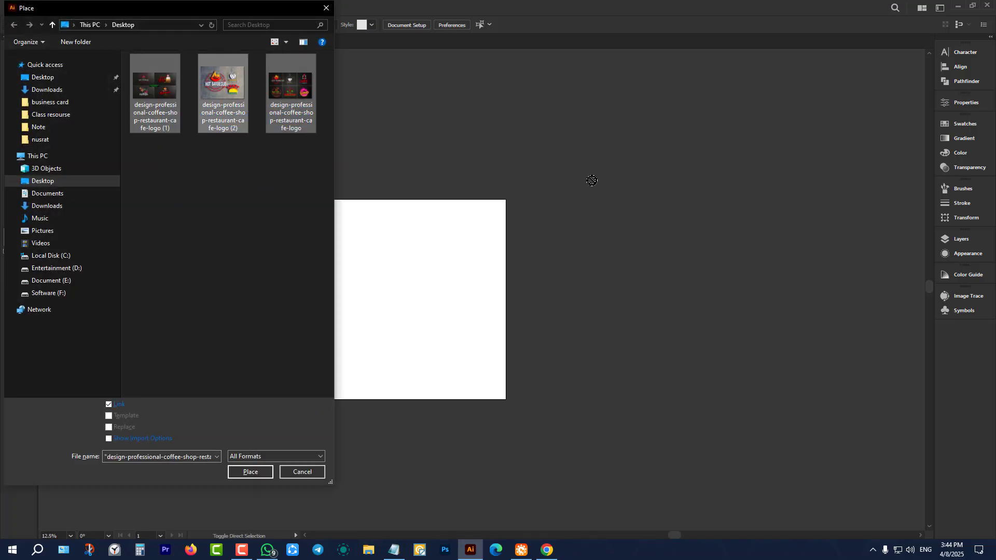
pyautogui.click(250, 473)
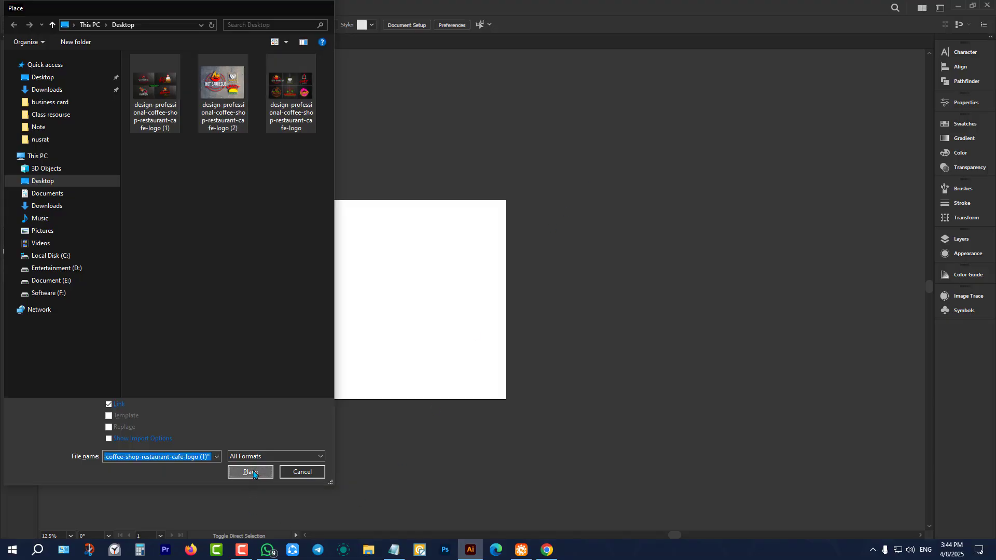
pyautogui.click(602, 288)
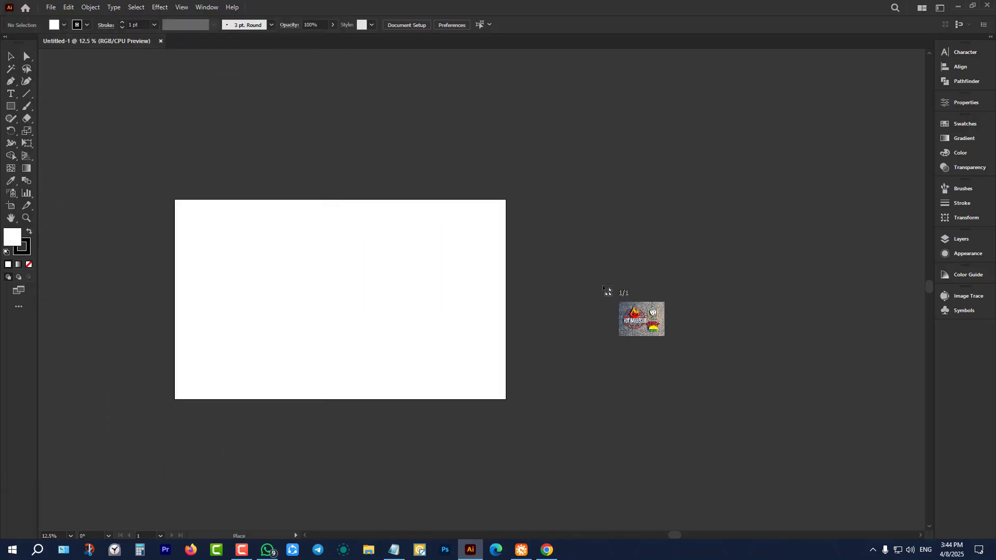
pyautogui.click(603, 286)
# Step: Move the placed Hot Barbecue image to the other side of the artboard, just left of it, and deselect it
pyautogui.keyDown('alt'); pyautogui.scroll(-3, 661, 333); pyautogui.keyUp('alt')
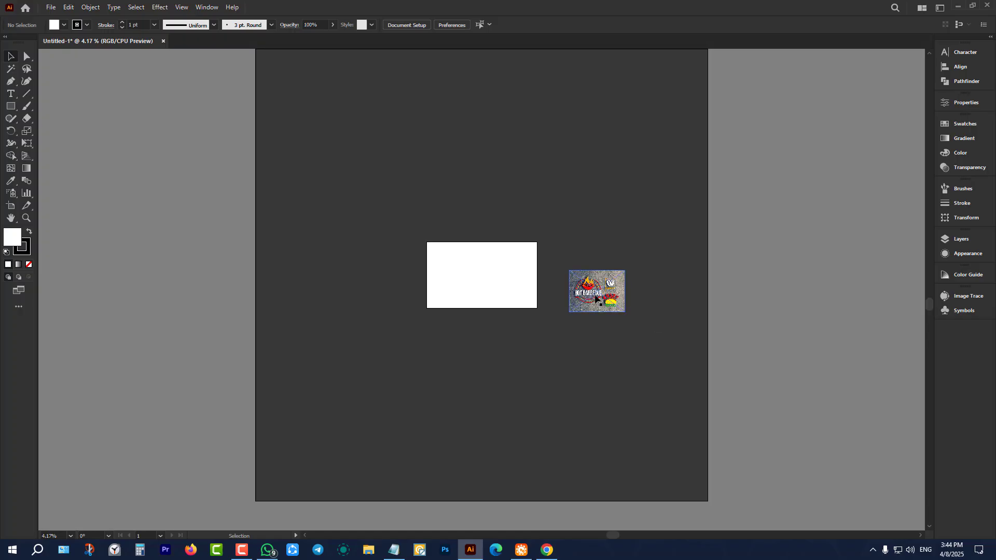
pyautogui.moveTo(597, 299); pyautogui.dragTo(370, 263)
pyautogui.scroll(3, 385, 255)
pyautogui.click(340, 270)
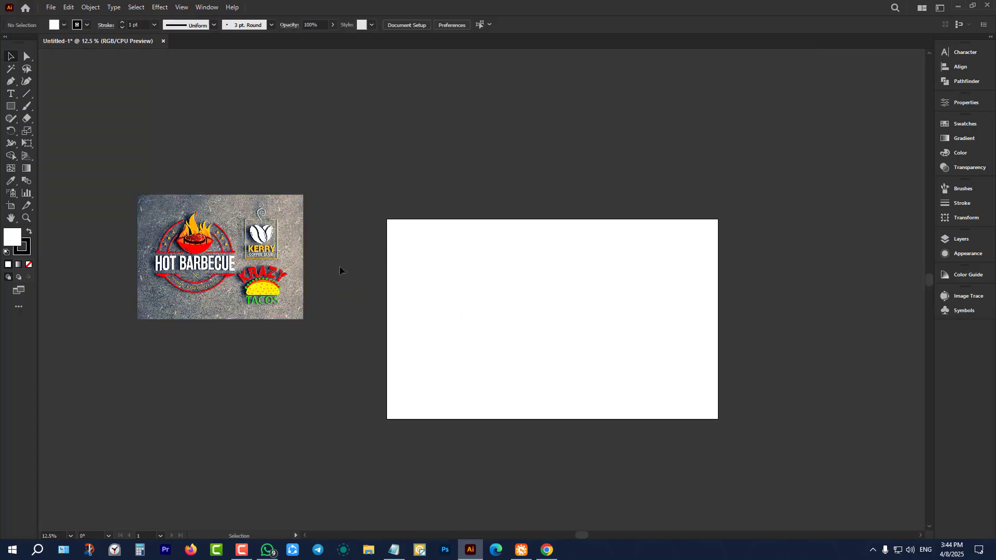
# Step: Minimize Illustrator, open the saved six-logo image from the Desktop in the photo viewer, and open and dismiss its print settings
pyautogui.click(958, 6)
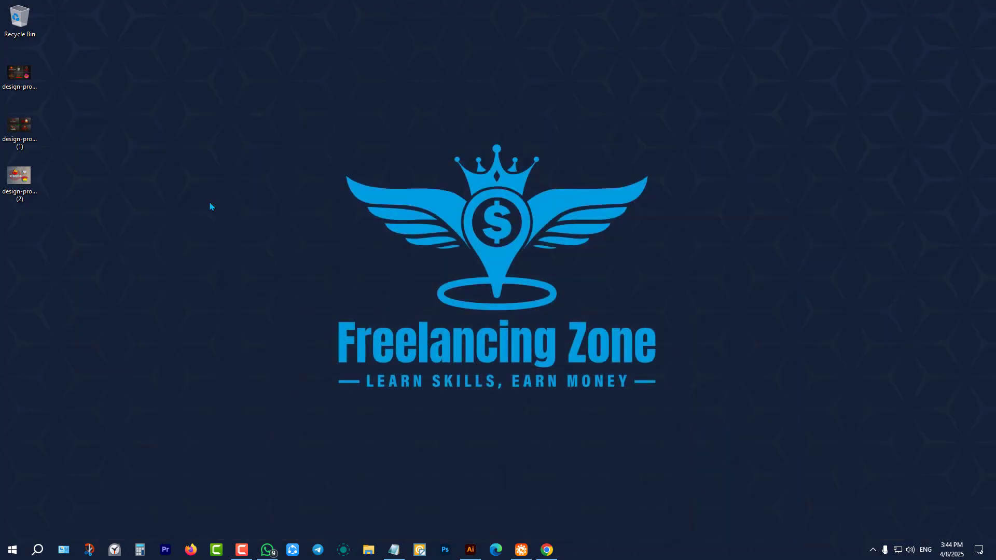
pyautogui.doubleClick(21, 90)
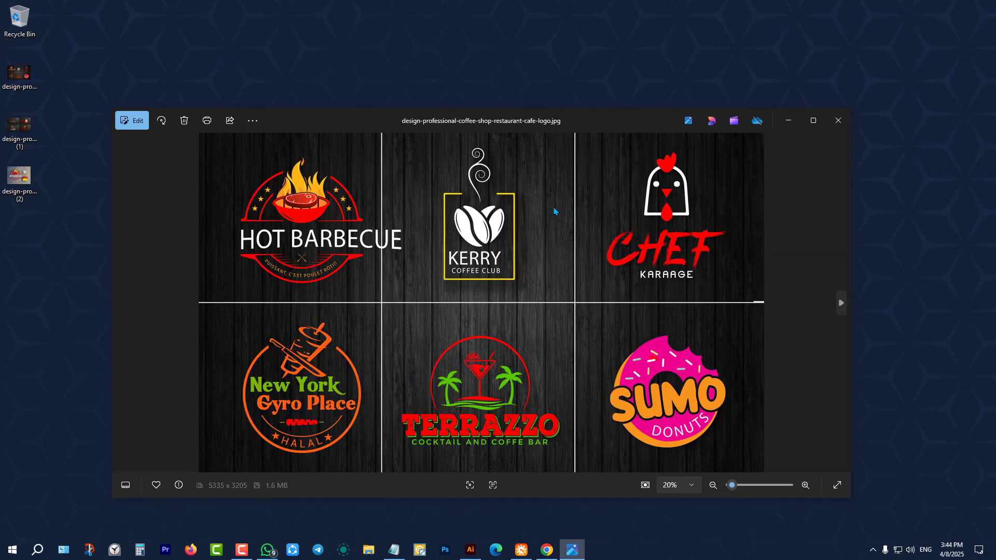
pyautogui.click(207, 120)
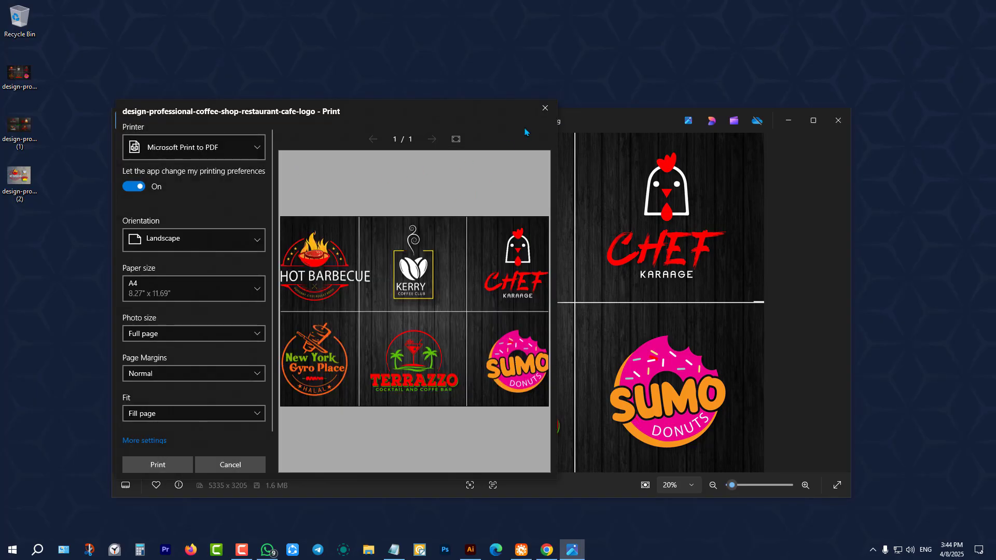
pyautogui.click(544, 107)
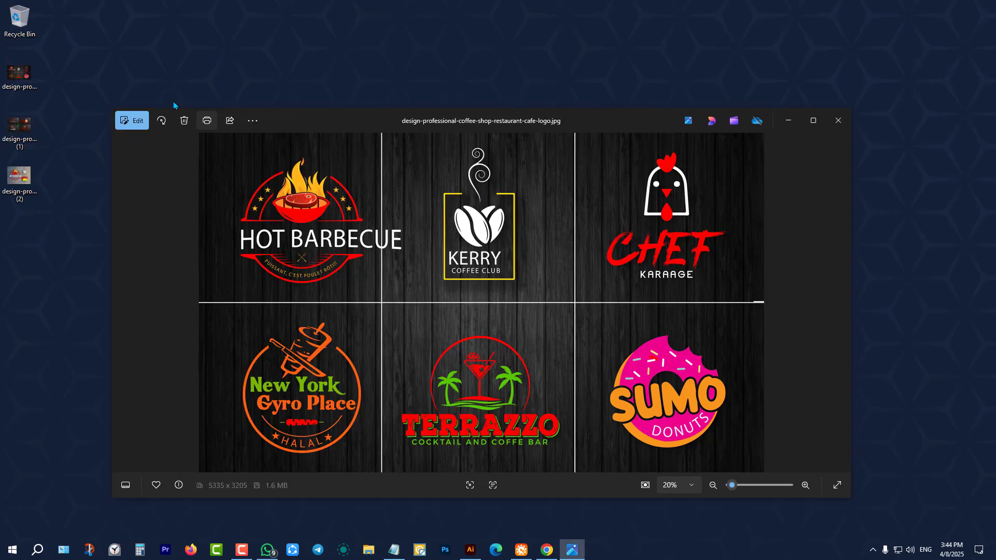
pyautogui.rightClick(14, 73)
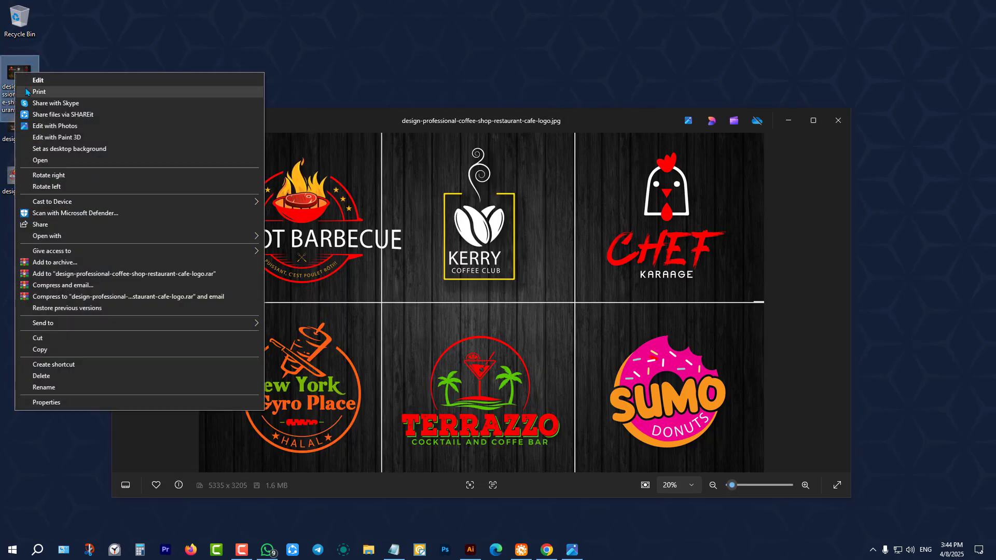
pyautogui.press('Escape')
pyautogui.click(838, 120)
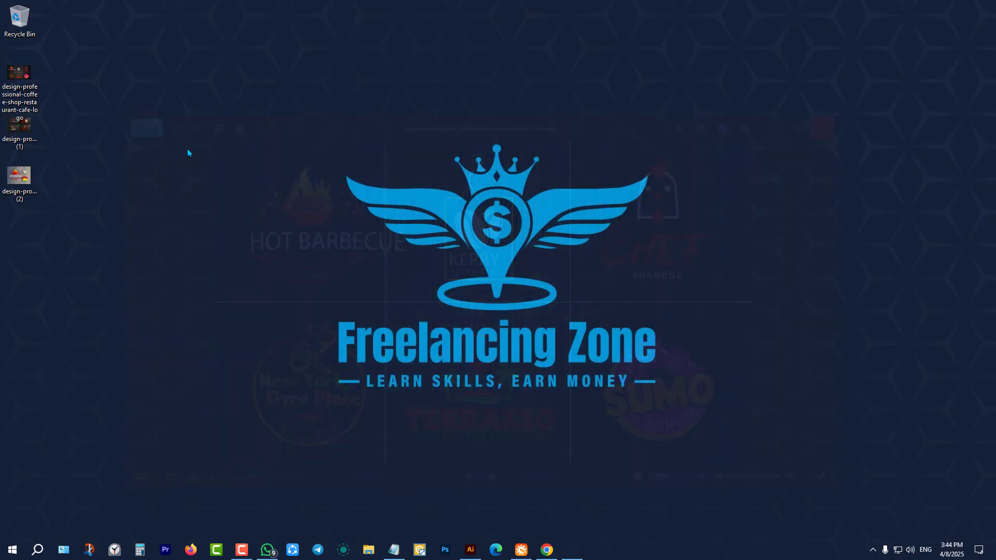
pyautogui.doubleClick(20, 80)
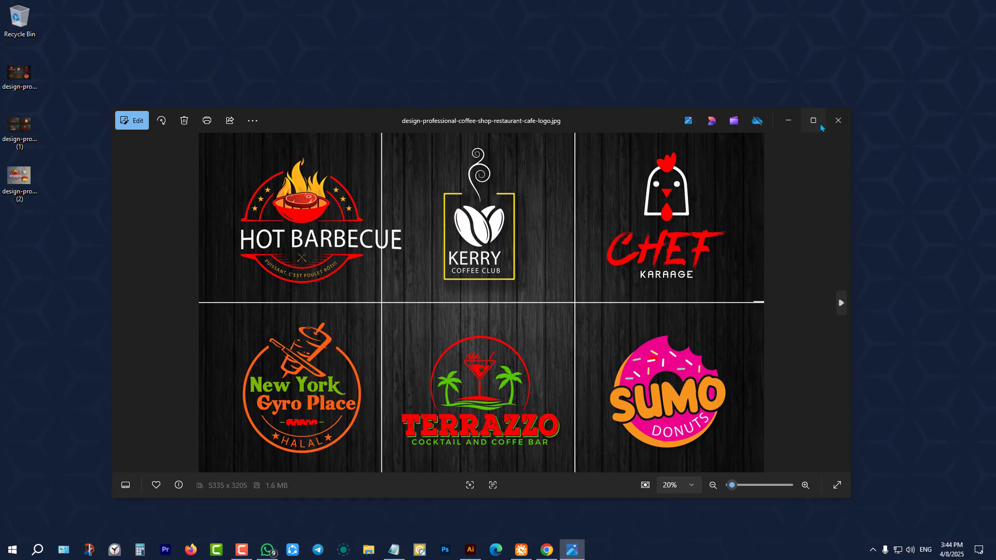
pyautogui.doubleClick(710, 122)
pyautogui.click(958, 12)
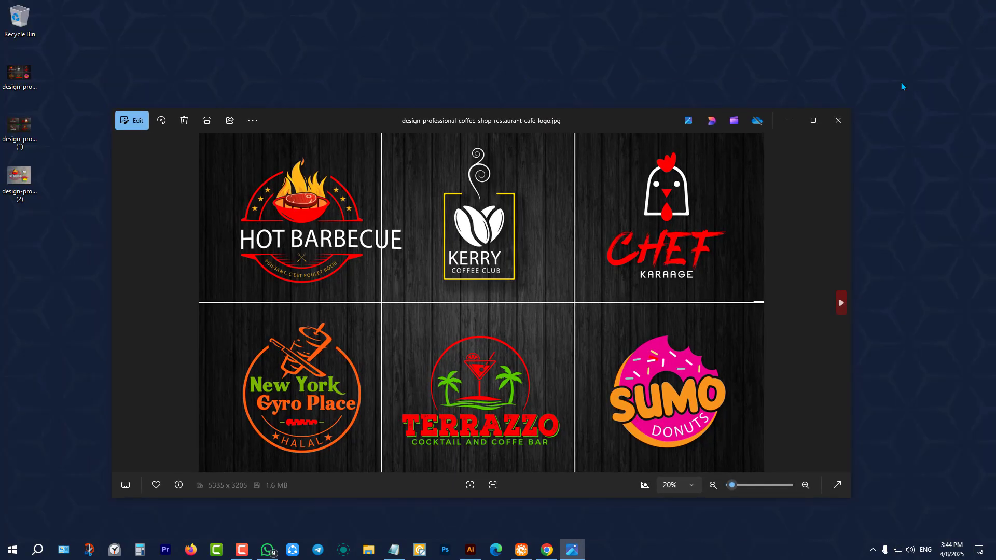
pyautogui.click(845, 120)
# Step: Try twice to place the original six-logo JPG from the Desktop into the Illustrator document
pyautogui.moveTo(6, 70); pyautogui.dragTo(427, 122)
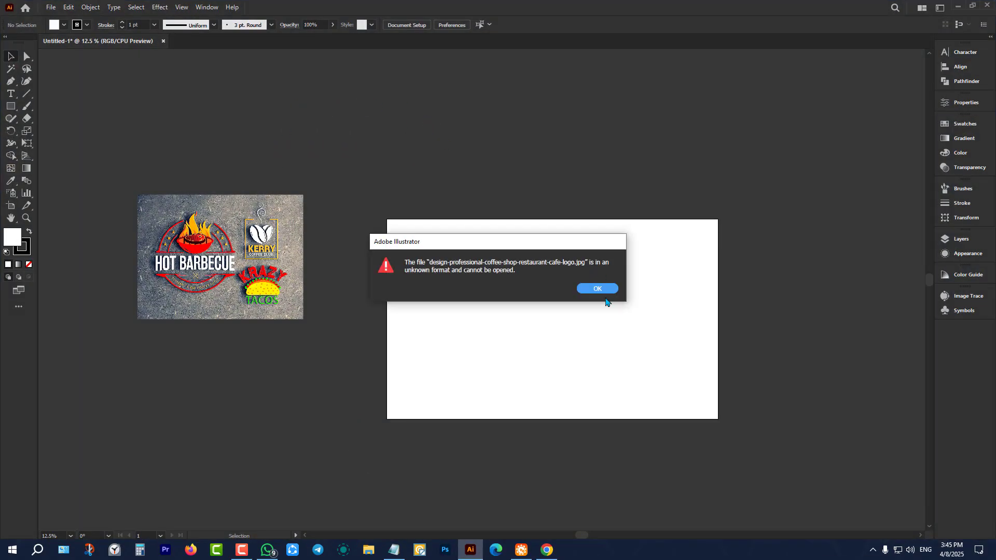
pyautogui.click(591, 289)
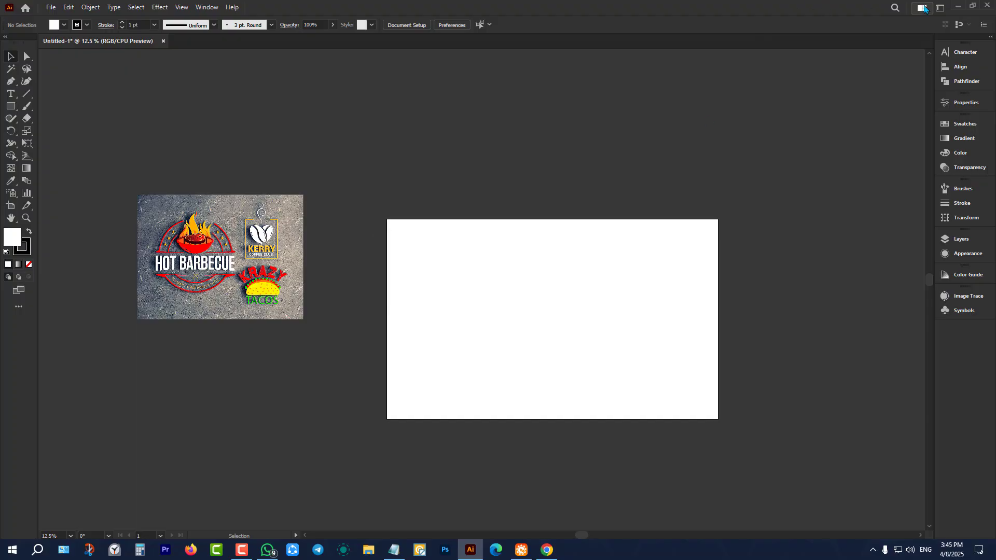
pyautogui.click(958, 6)
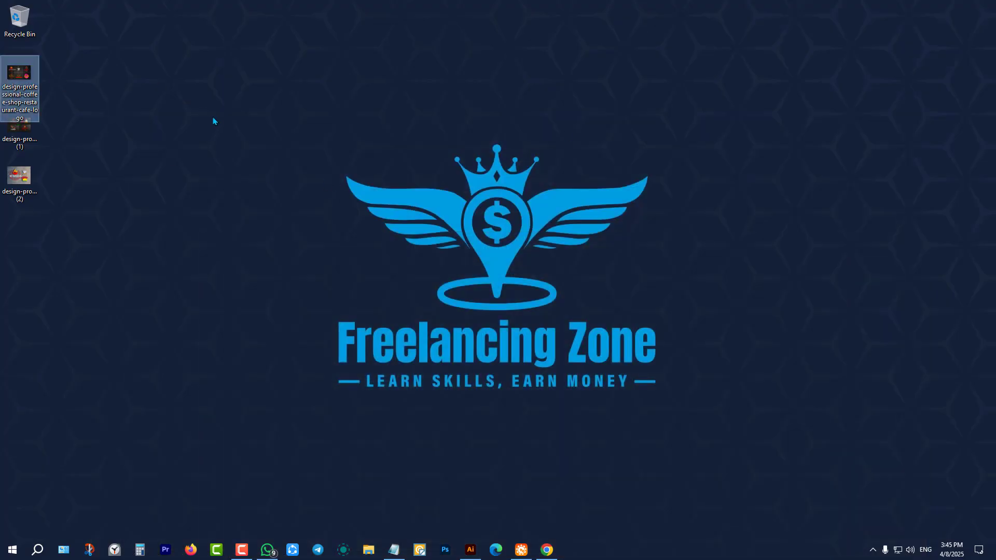
pyautogui.click(470, 549)
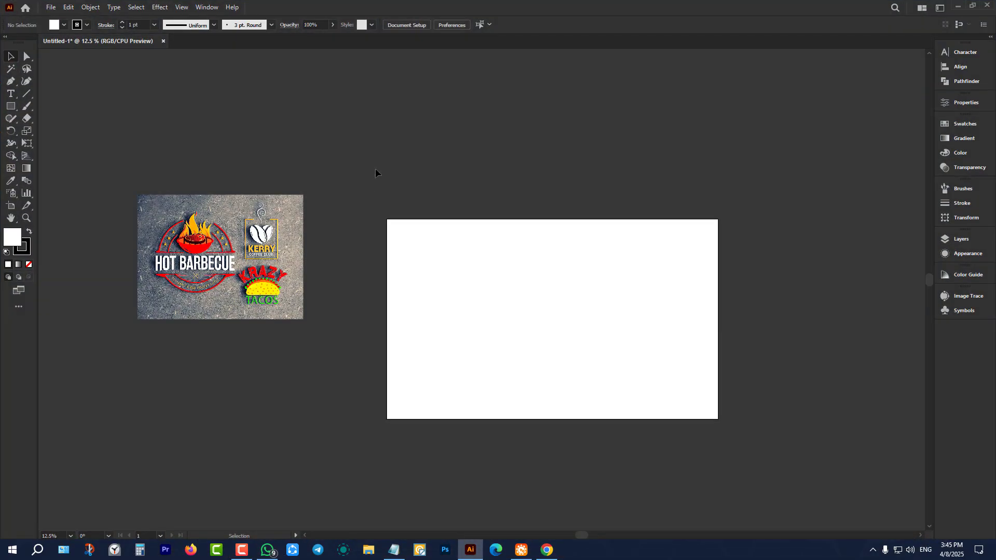
pyautogui.click(590, 296)
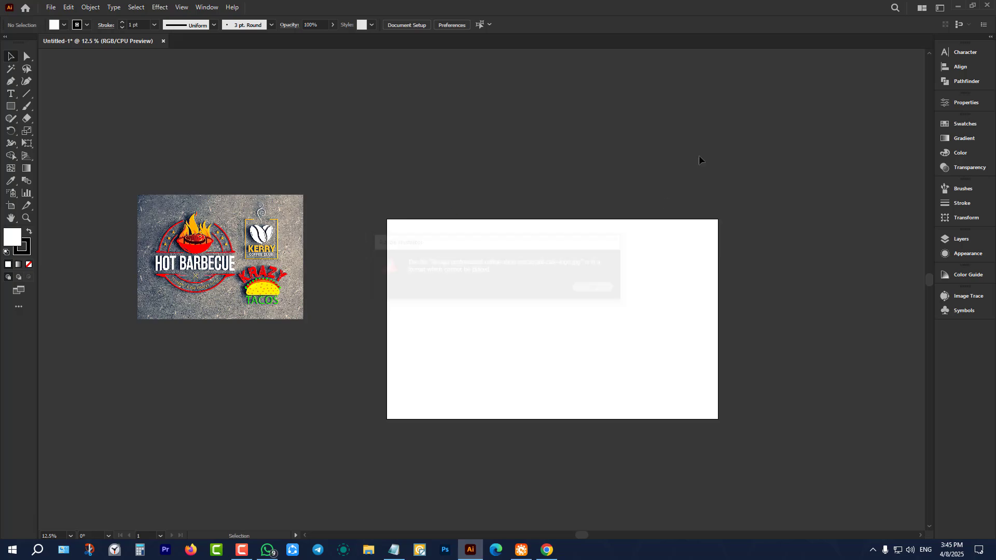
# Step: Open the six-logo image from the Desktop in the photo viewer and save a copy there as ff in .jpeg format
pyautogui.click(958, 7)
pyautogui.doubleClick(13, 78)
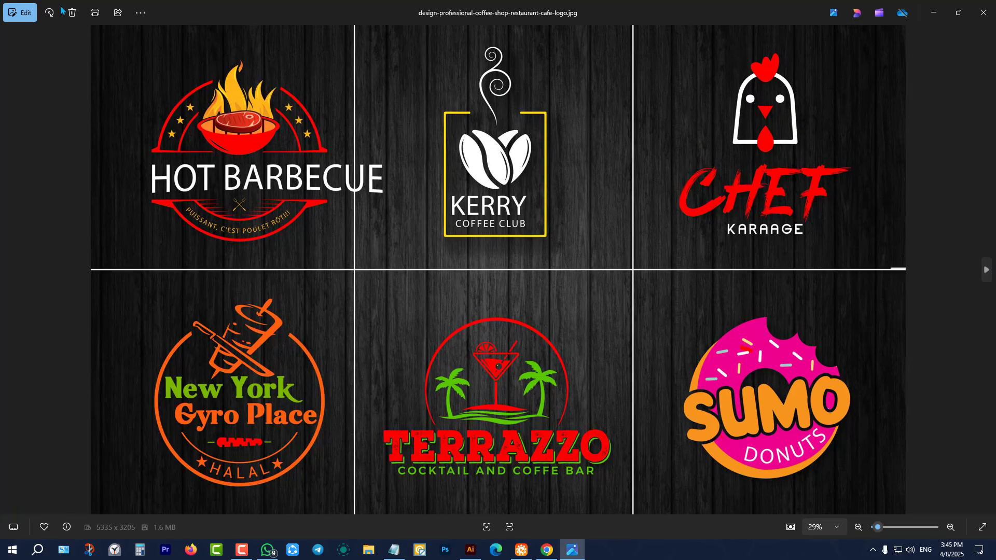
pyautogui.click(28, 18)
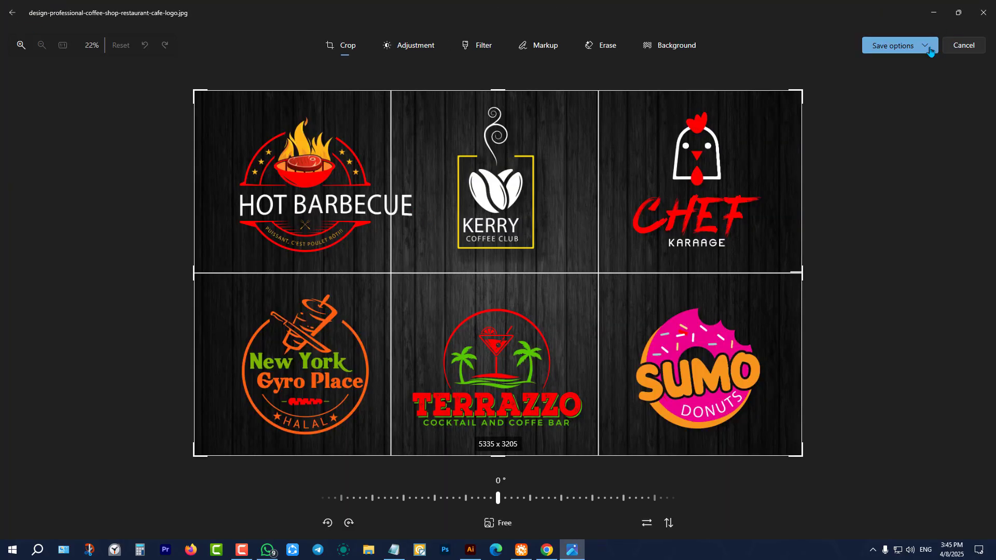
pyautogui.click(928, 50)
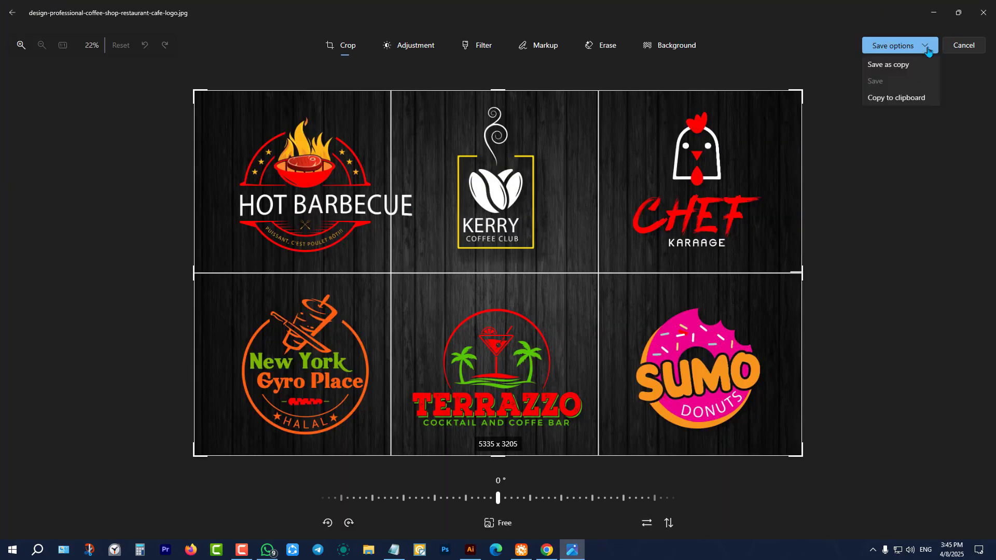
pyautogui.click(890, 70)
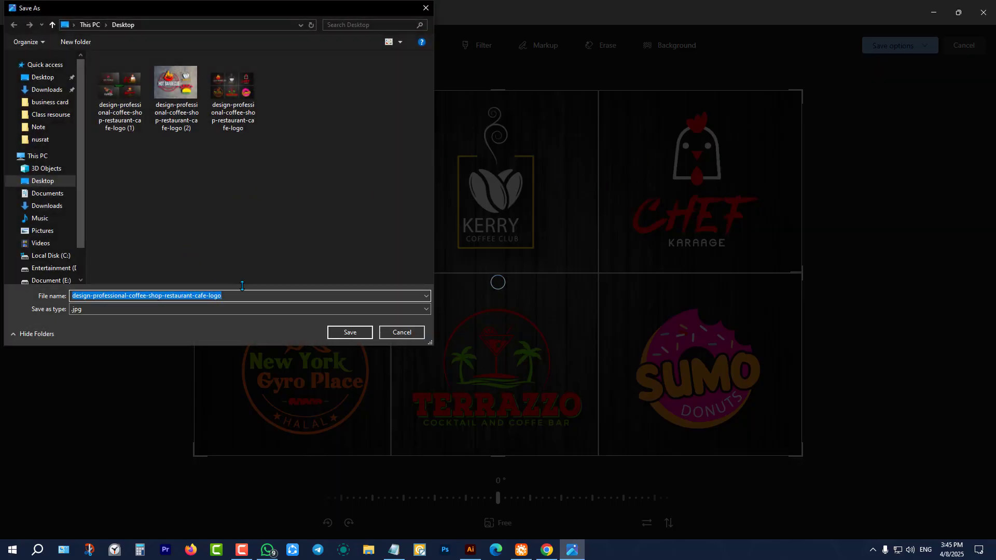
pyautogui.write('ff')
pyautogui.click(234, 310)
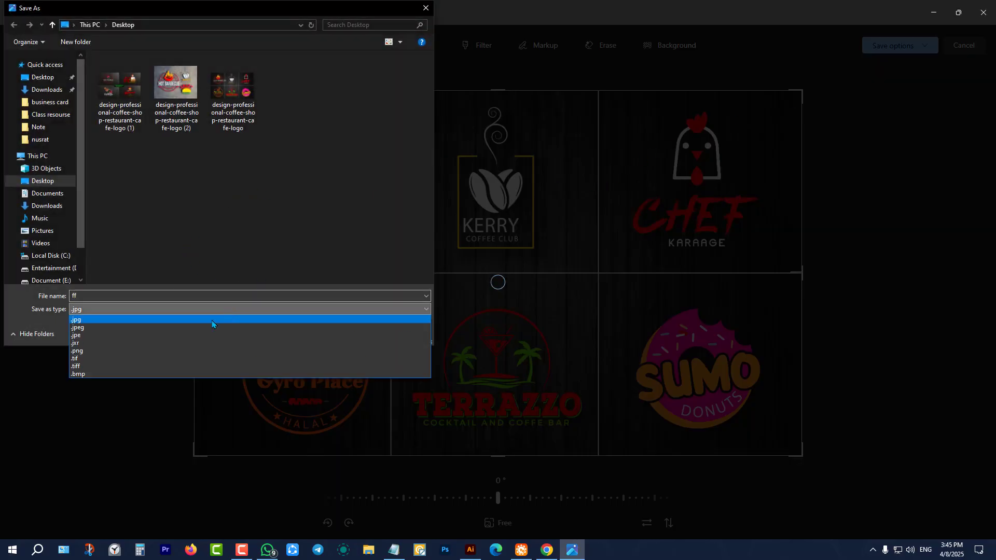
pyautogui.click(83, 328)
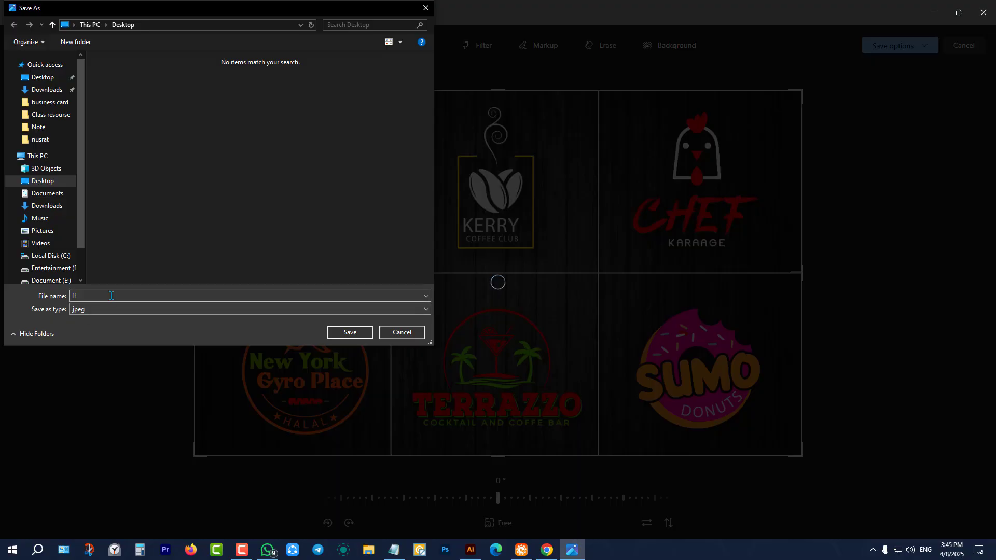
pyautogui.click(363, 331)
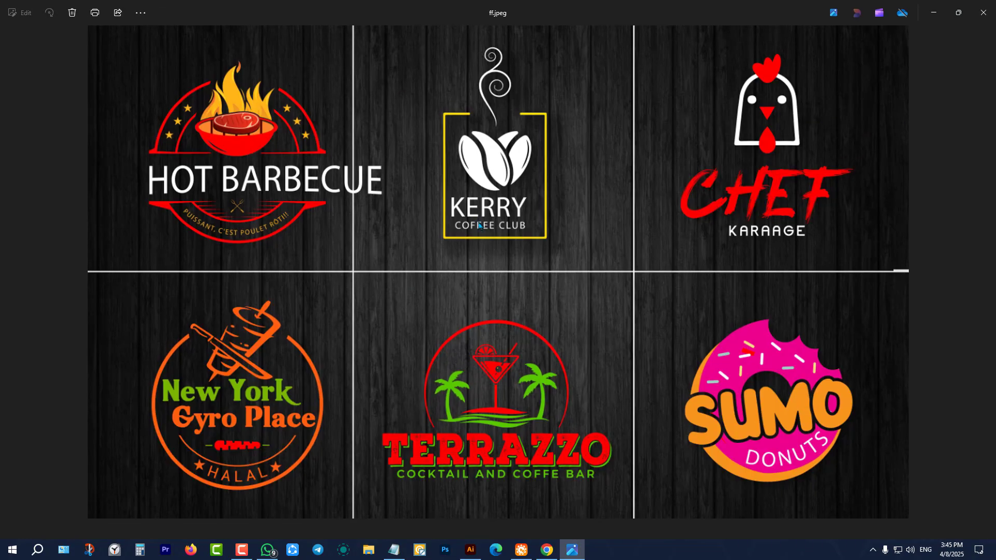
pyautogui.hotkey('alt', 'F4')
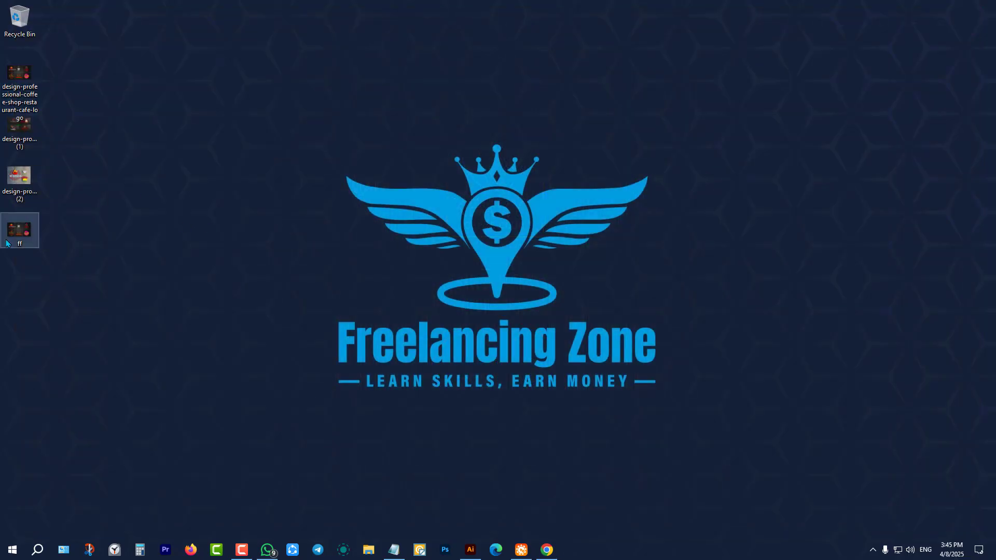
# Step: Place ff.jpeg in the Illustrator document below the Hot Barbecue image, scale it down to the same width and deselect it
pyautogui.moveTo(16, 232); pyautogui.dragTo(409, 330)
pyautogui.scroll(-1, 402, 176)
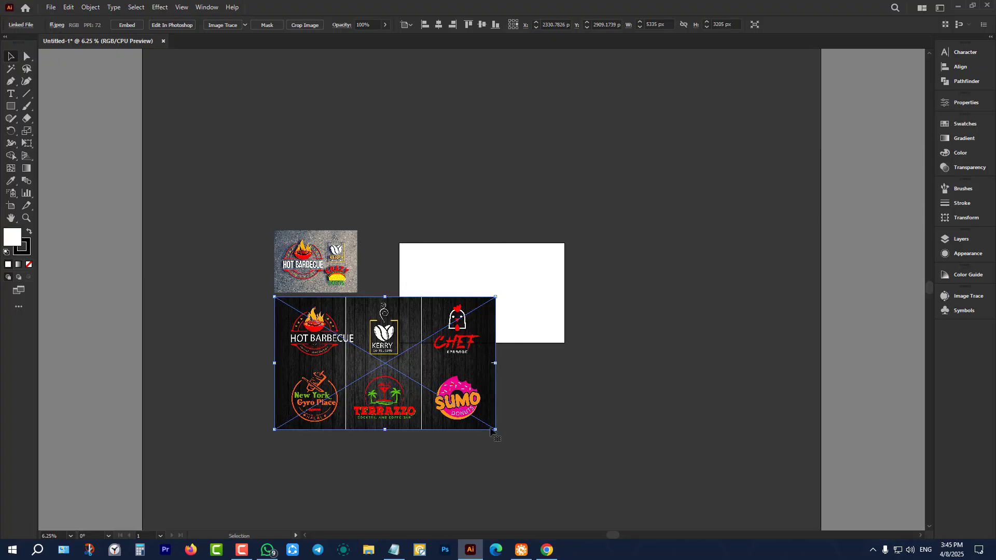
pyautogui.moveTo(489, 432); pyautogui.dragTo(358, 437)
pyautogui.click(396, 254)
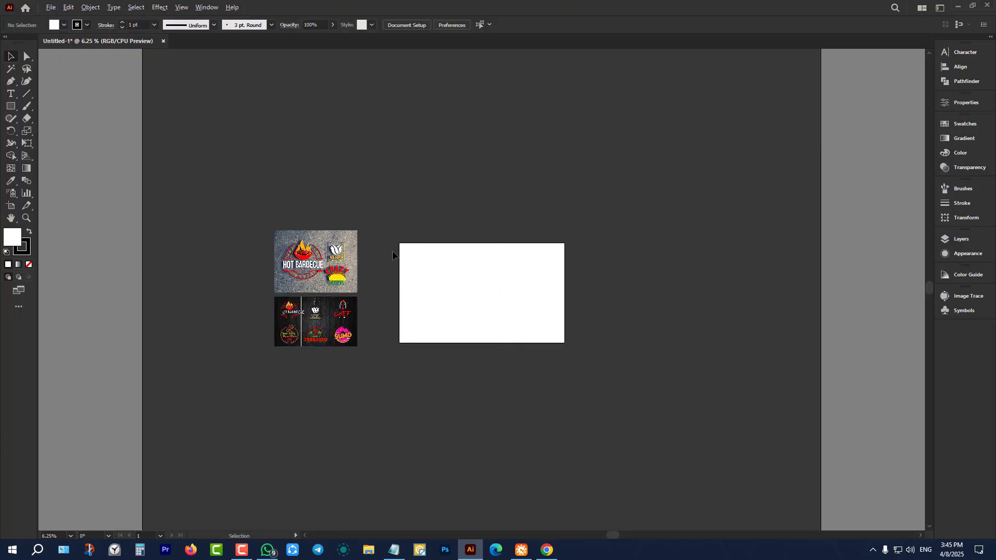
pyautogui.scroll(1, 392, 255)
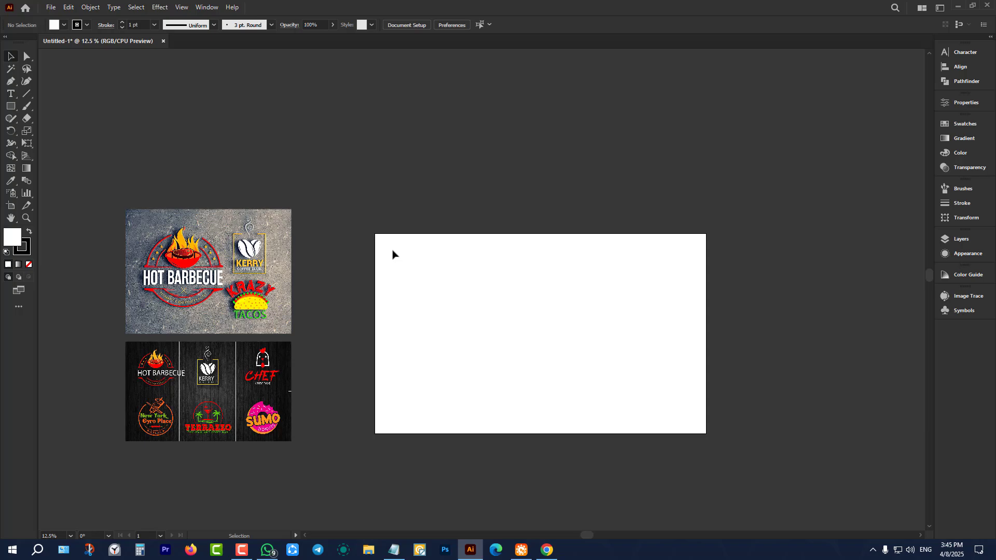
# Step: Open the four-logo Victoria image from the Desktop in the photo viewer and save a copy there as cc in .jpeg format
pyautogui.click(958, 6)
pyautogui.doubleClick(33, 125)
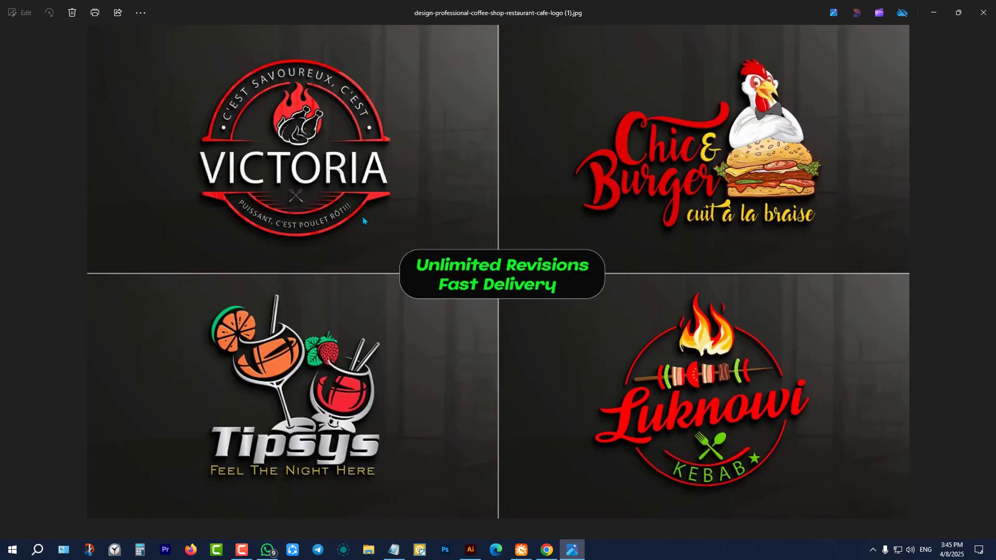
pyautogui.hotkey('ctrl', 'e')
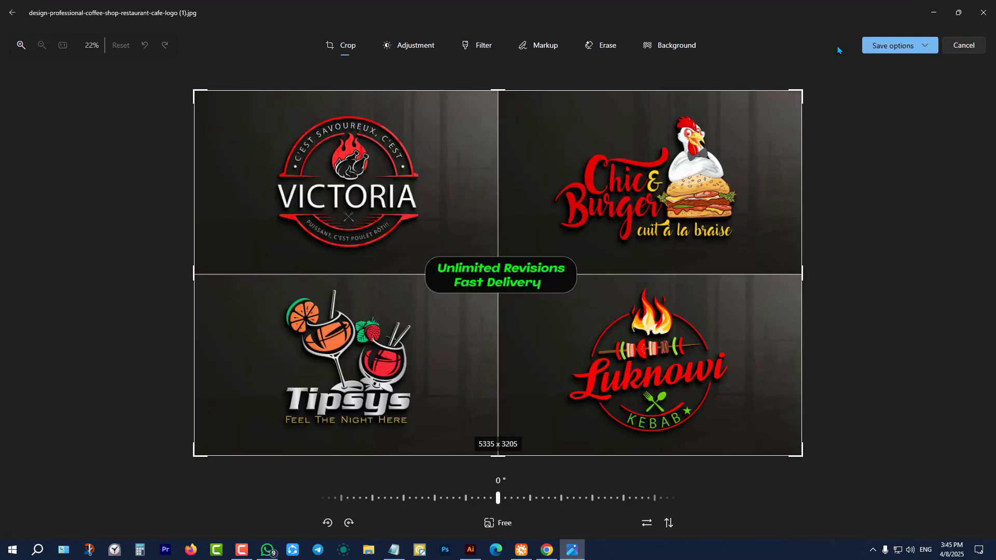
pyautogui.click(895, 47)
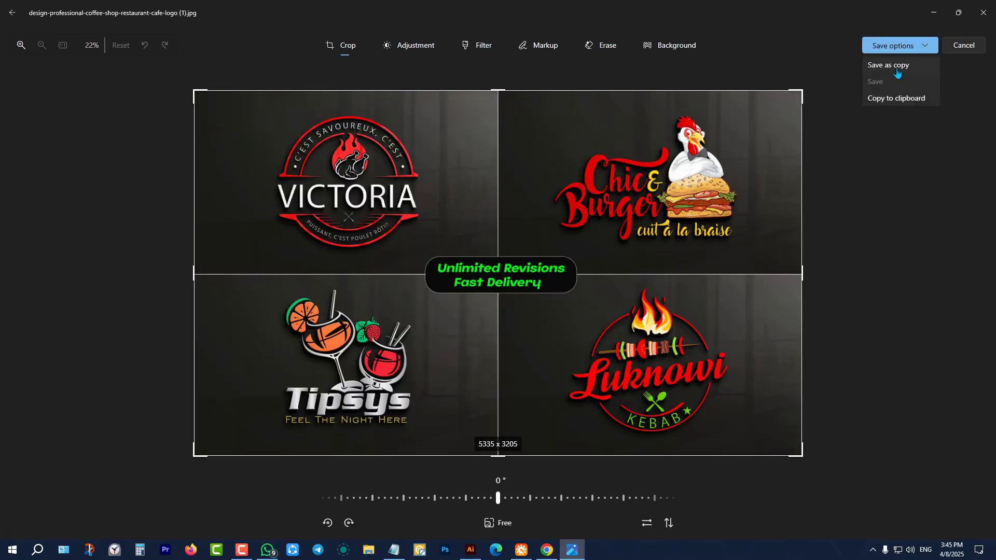
pyautogui.click(895, 72)
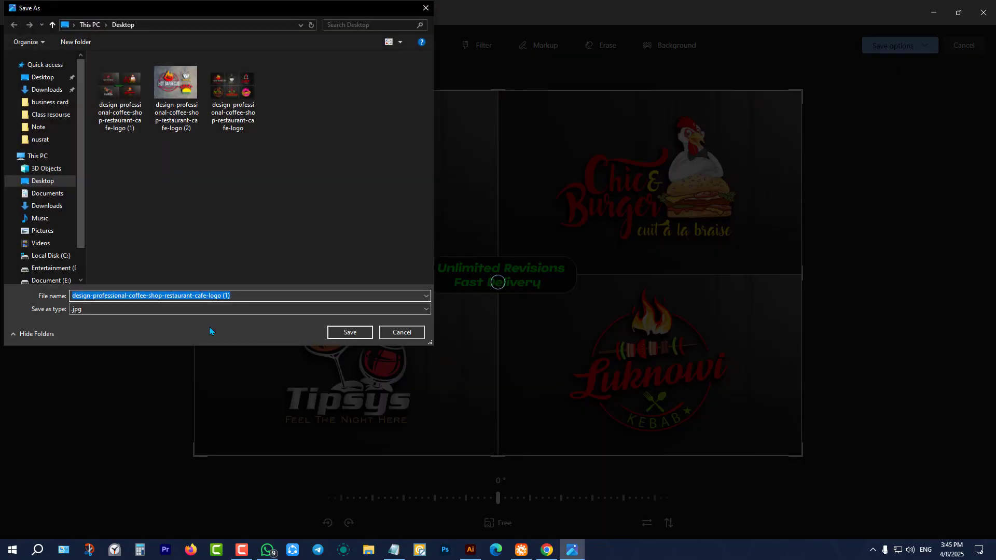
pyautogui.write('cc')
pyautogui.click(127, 309)
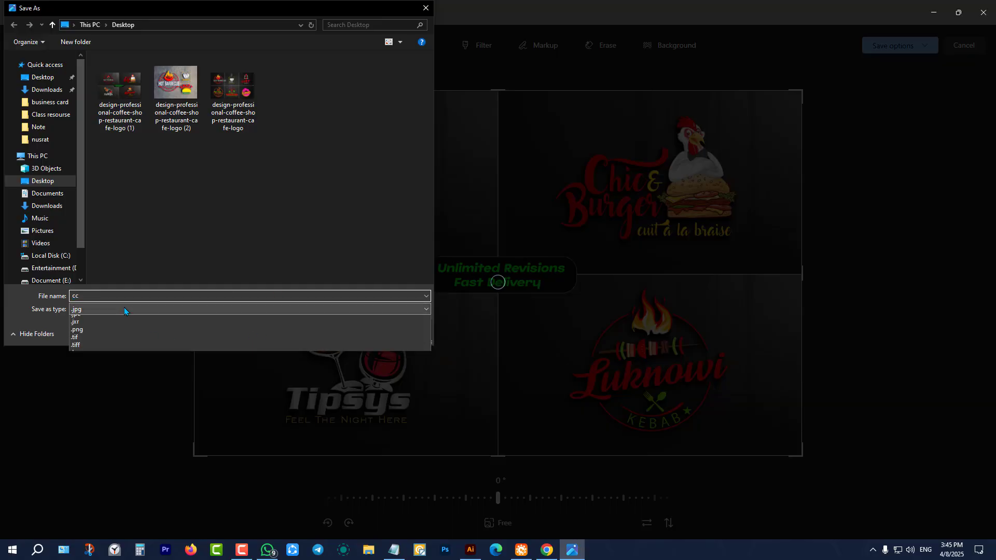
pyautogui.click(127, 333)
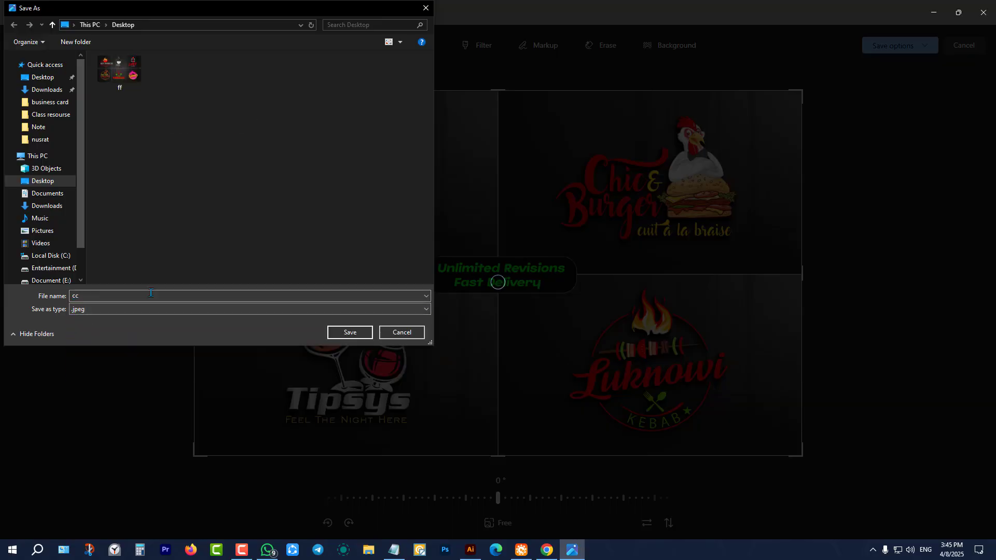
pyautogui.click(350, 332)
pyautogui.hotkey('alt', 'F4')
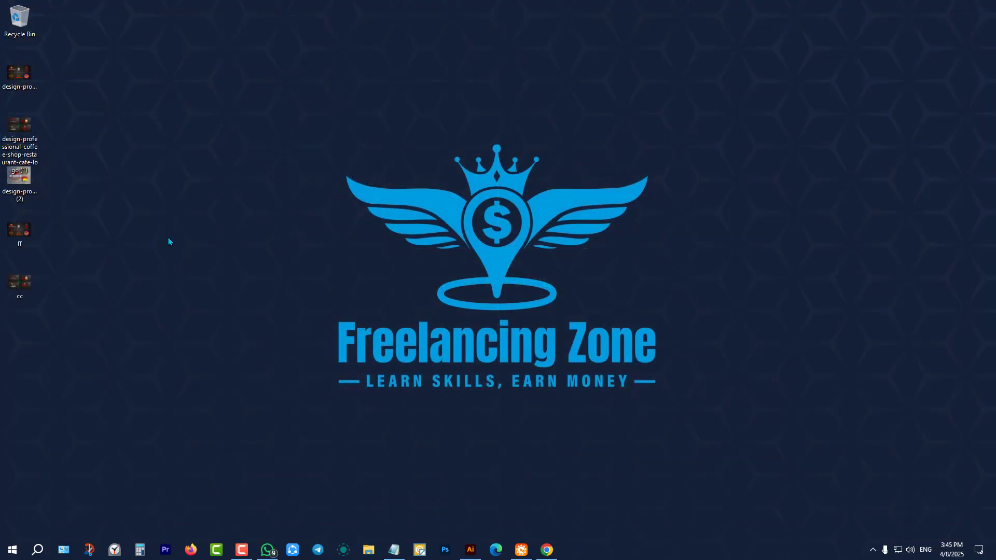
# Step: Place cc.jpeg in the Illustrator document, scale it down, position it above the Hot Barbecue image and deselect it
pyautogui.moveTo(17, 298); pyautogui.dragTo(351, 258)
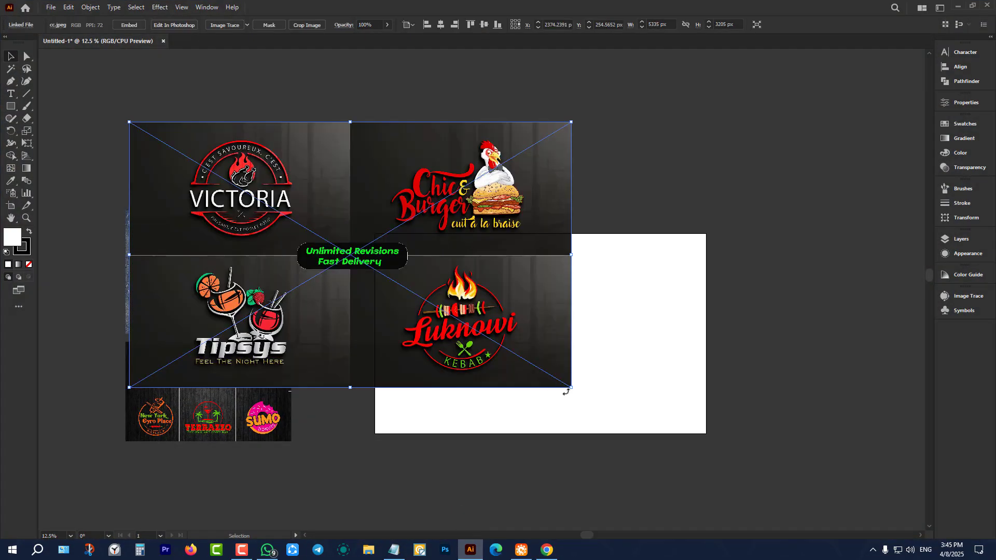
pyautogui.moveTo(571, 389); pyautogui.dragTo(305, 362)
pyautogui.click(305, 362)
pyautogui.click(203, 163)
pyautogui.click(384, 314)
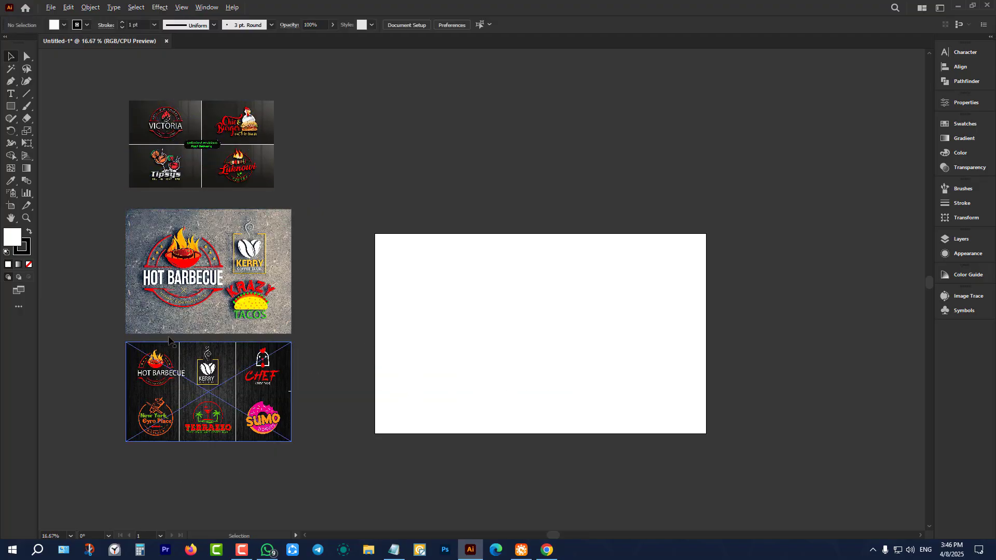
pyautogui.scroll(2, 172, 362)
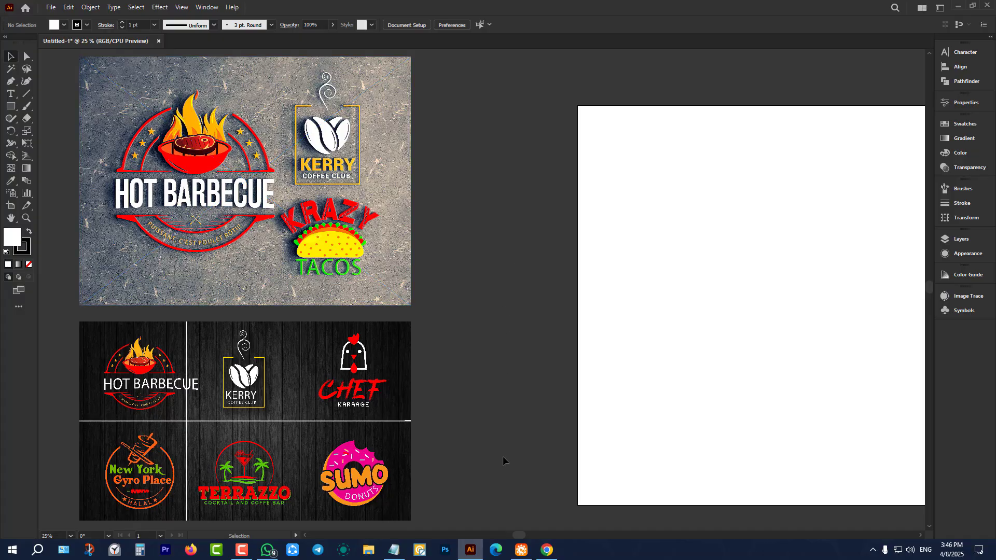
# Step: Switch to Chrome and open the Pinterest bookmark from the Element folder in a new tab
pyautogui.click(547, 550)
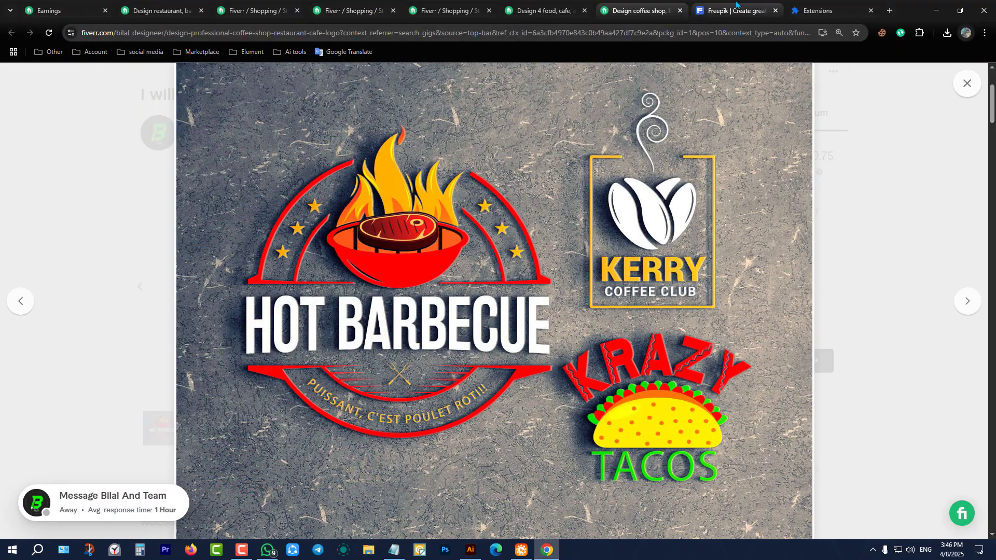
pyautogui.click(821, 6)
pyautogui.click(890, 11)
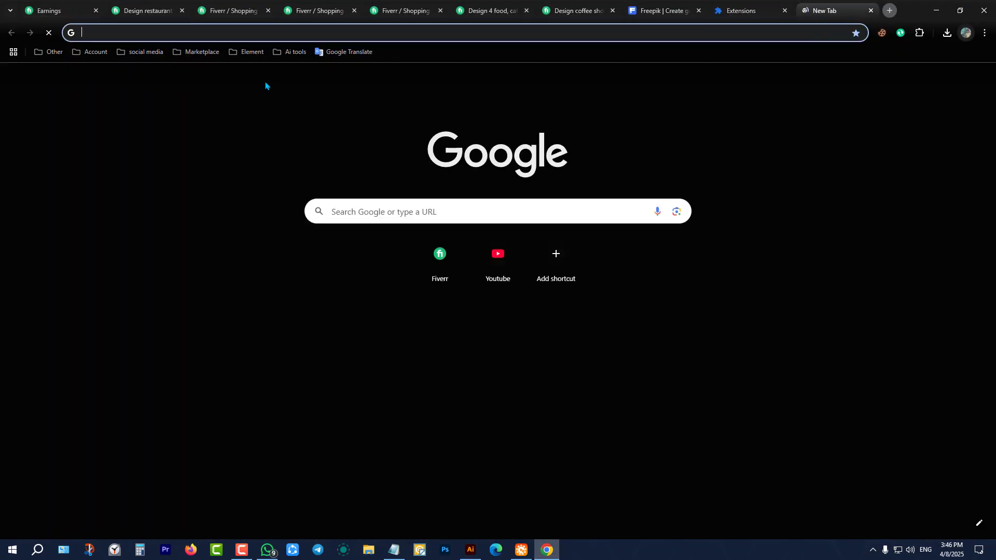
pyautogui.click(207, 52)
pyautogui.moveTo(253, 51)
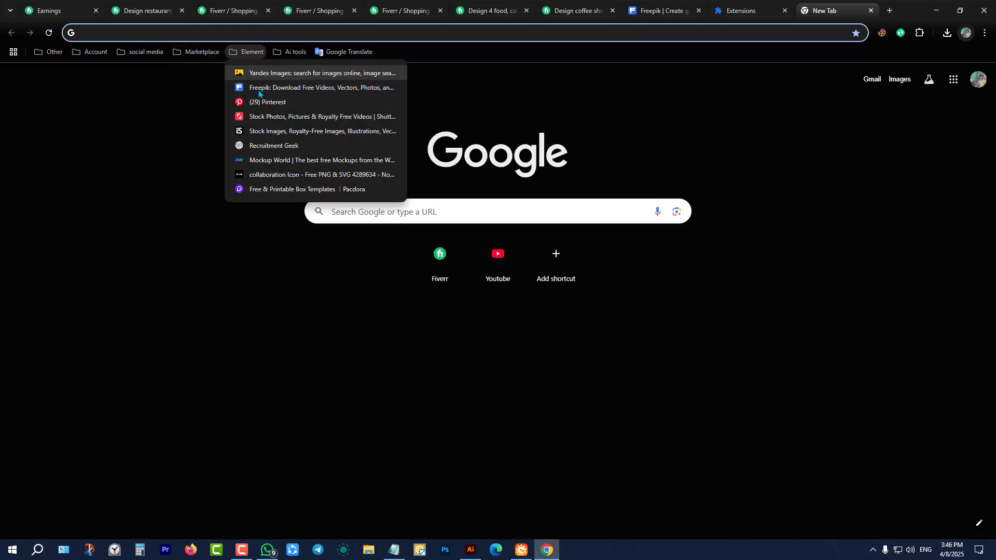
pyautogui.click(267, 101)
# Step: Close the Extensions tab and return to the Fiverr coffee shop logo gig
pyautogui.click(768, 14)
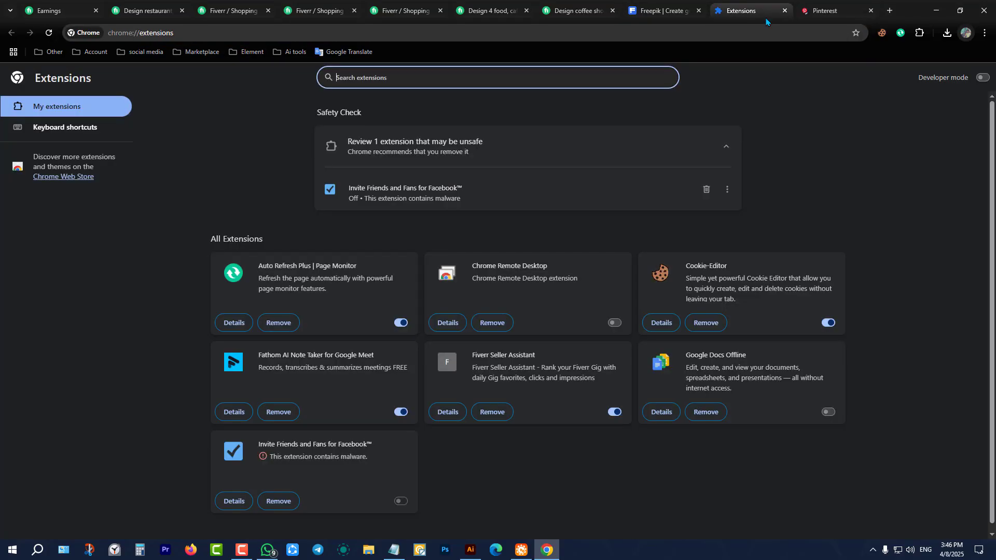
pyautogui.click(784, 10)
pyautogui.click(546, 12)
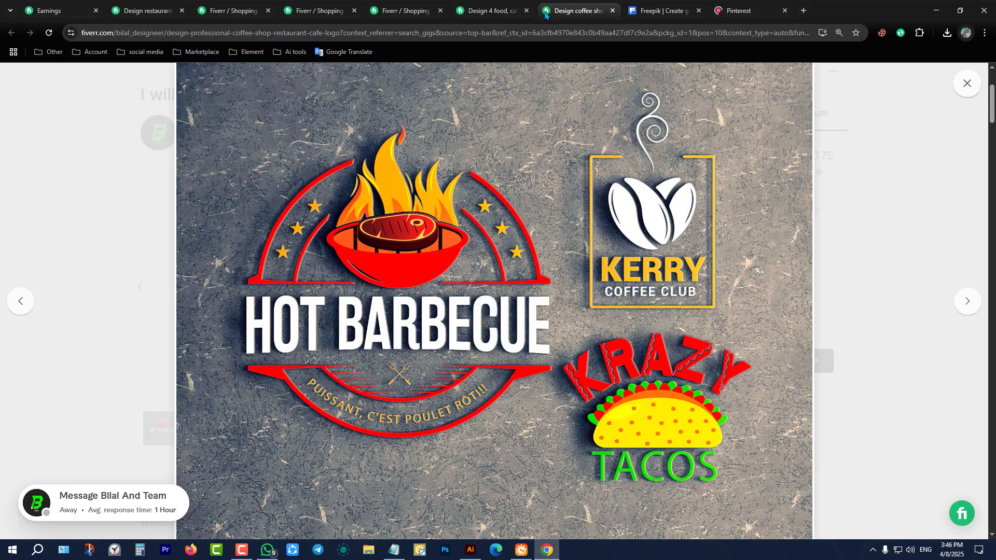
# Step: Close the four-food-logo gig tab and the Fiverr order tabs, and bring up the Earnings tab
pyautogui.click(521, 14)
pyautogui.hotkey('ctrl', 'w')
pyautogui.click(406, 11)
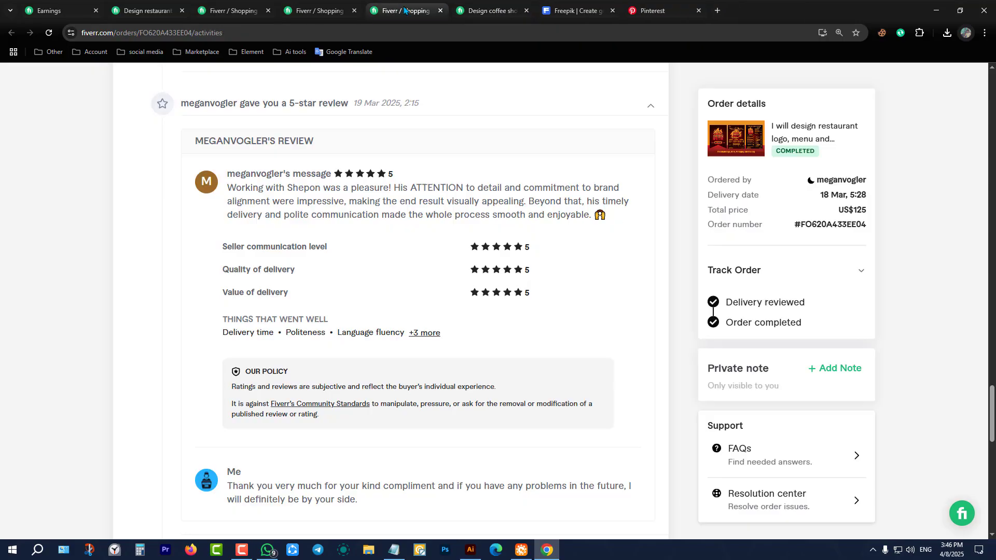
pyautogui.click(441, 10)
pyautogui.click(327, 11)
pyautogui.click(354, 10)
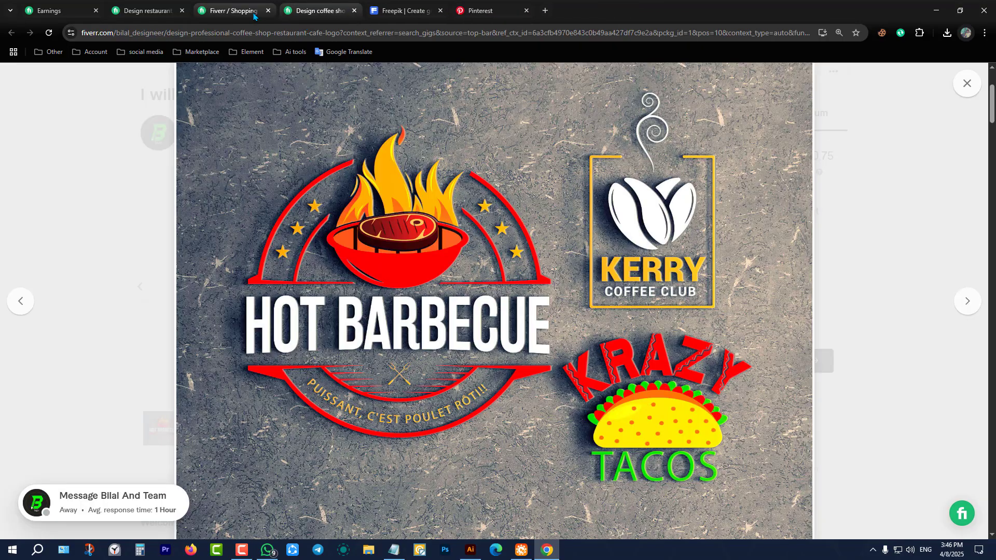
pyautogui.click(244, 10)
pyautogui.click(268, 11)
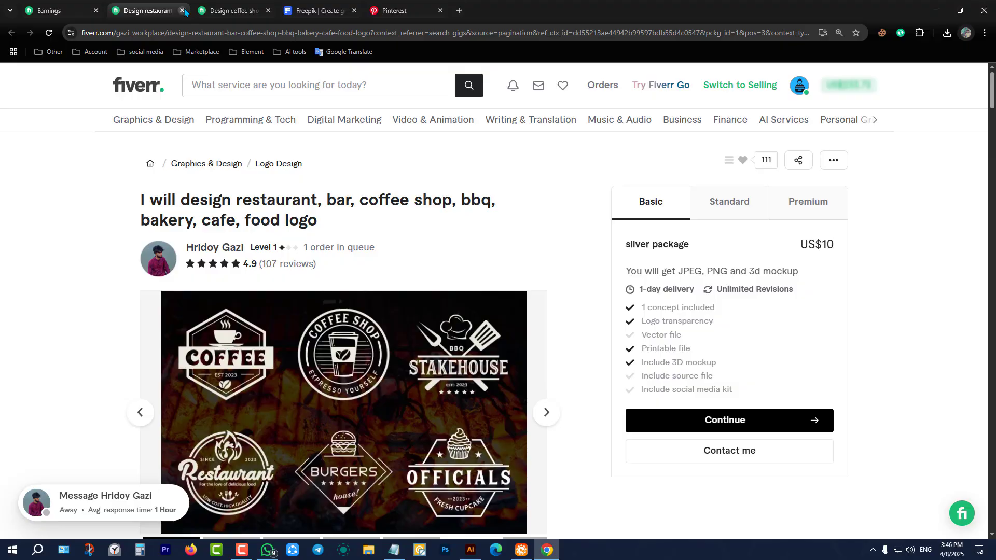
pyautogui.click(49, 11)
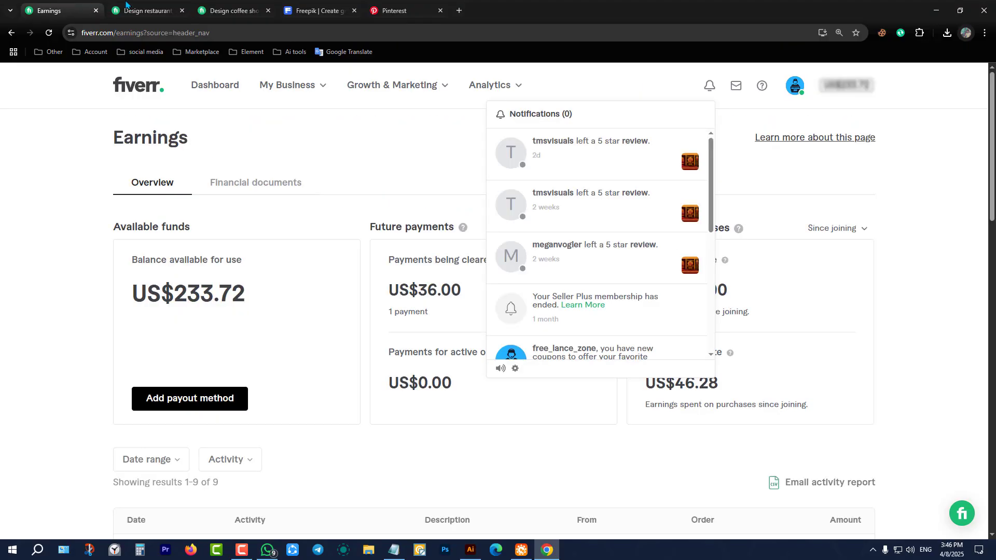
pyautogui.click(392, 11)
pyautogui.click(388, 88)
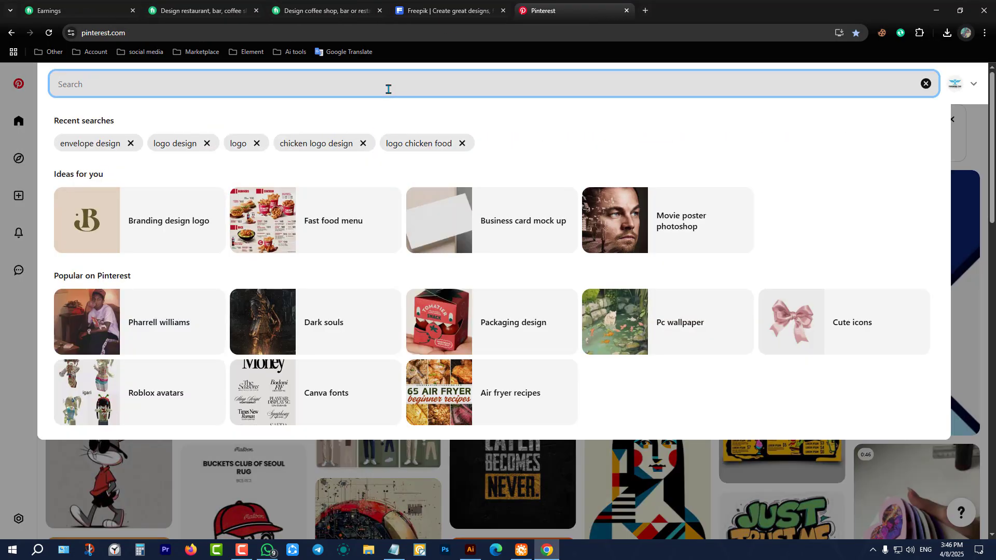
pyautogui.write('b')
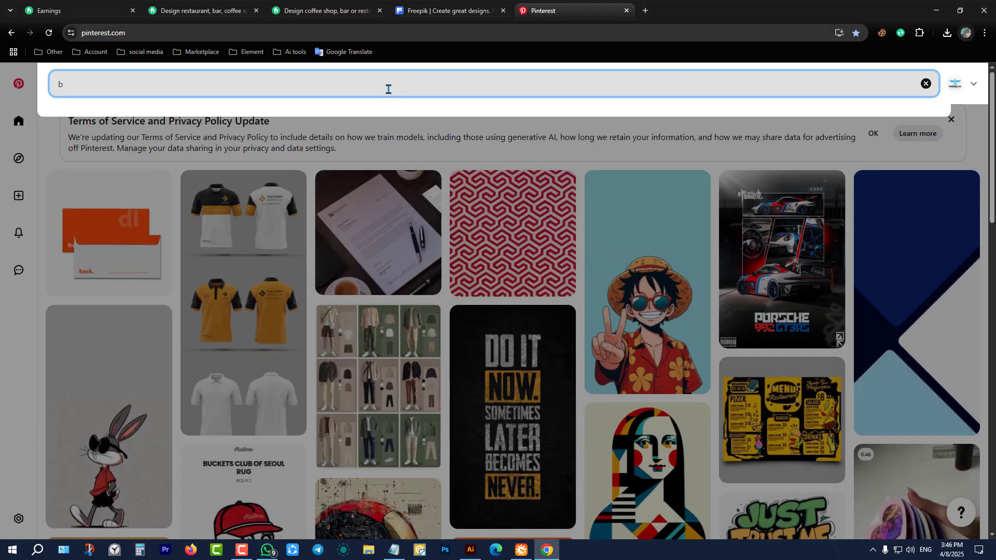
pyautogui.press('BackSpace')
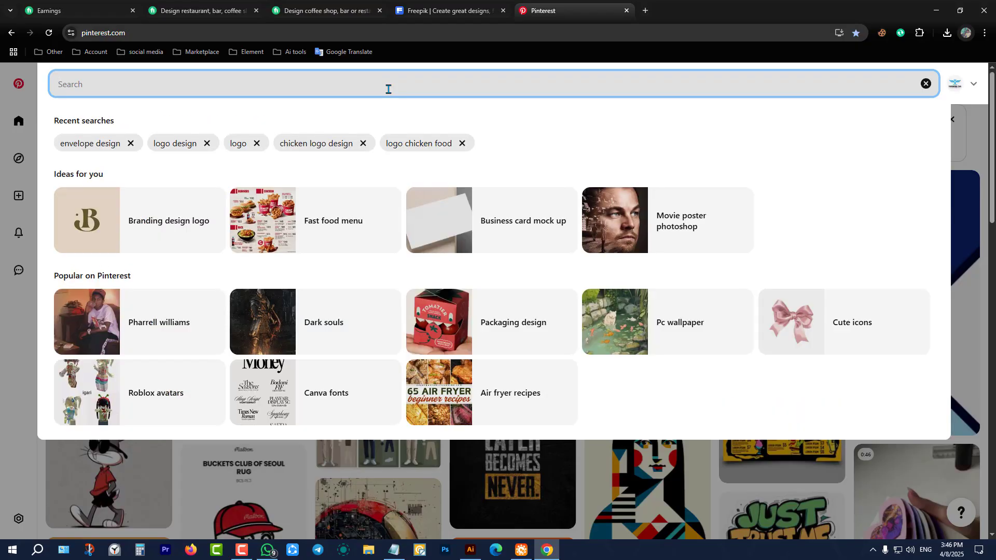
pyautogui.click(21, 102)
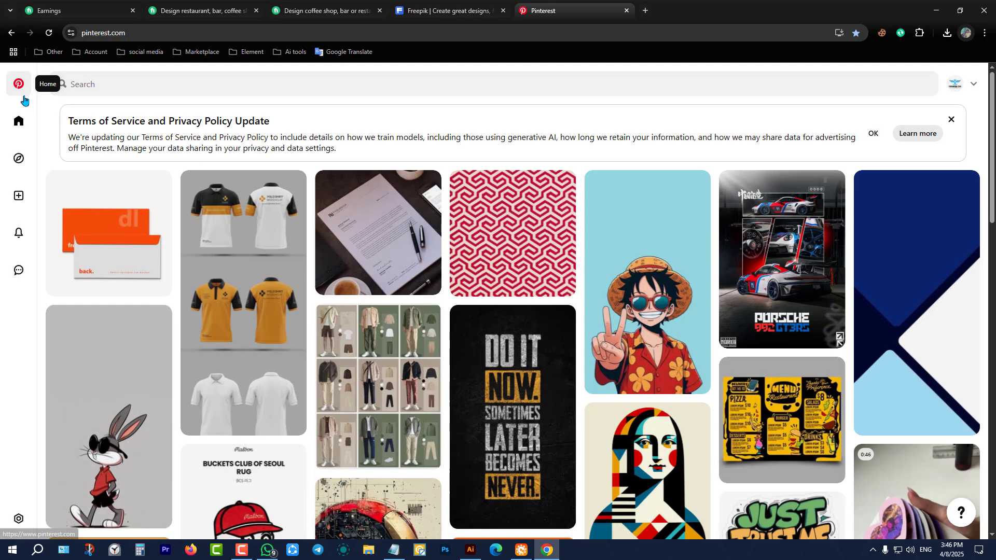
pyautogui.click(804, 89)
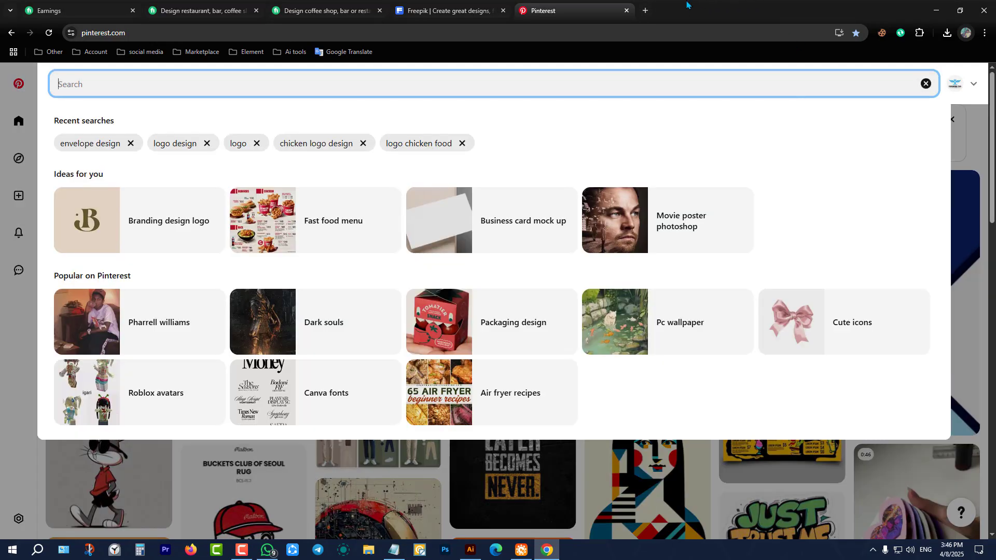
# Step: Open Google Images in a new tab and search by the Desktop image design-professional-coffee-shop-restaurant-cafe-logo (2)
pyautogui.click(646, 8)
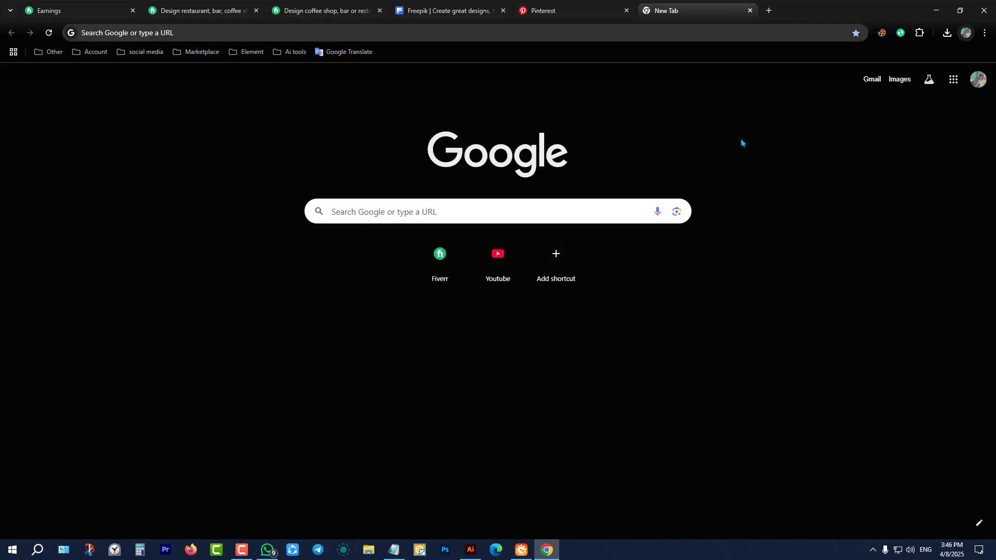
pyautogui.click(895, 81)
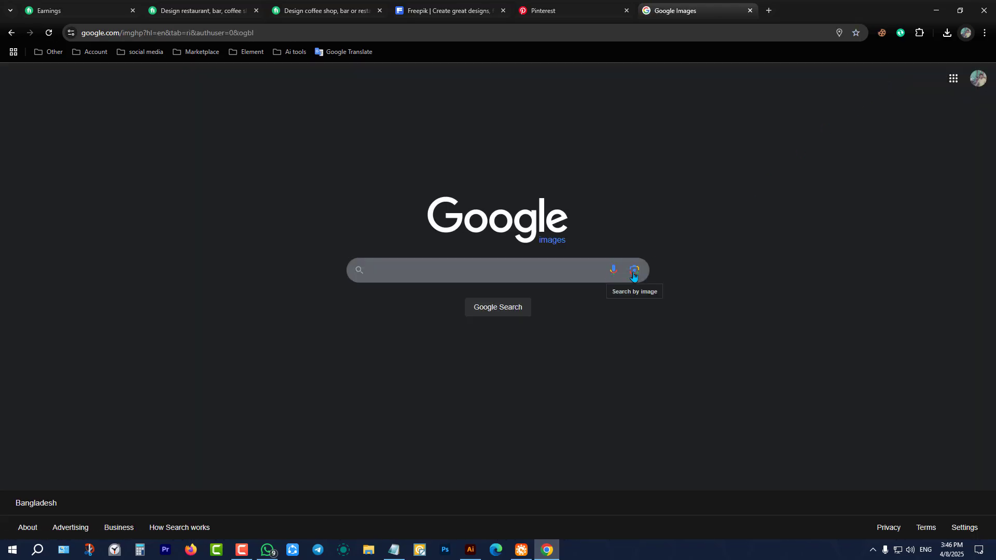
pyautogui.click(634, 277)
pyautogui.click(568, 344)
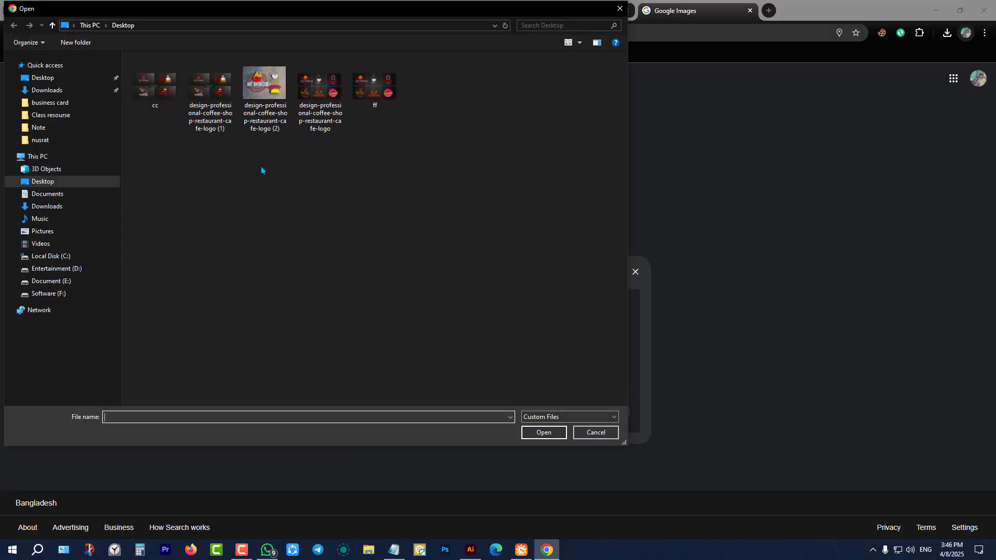
pyautogui.click(375, 86)
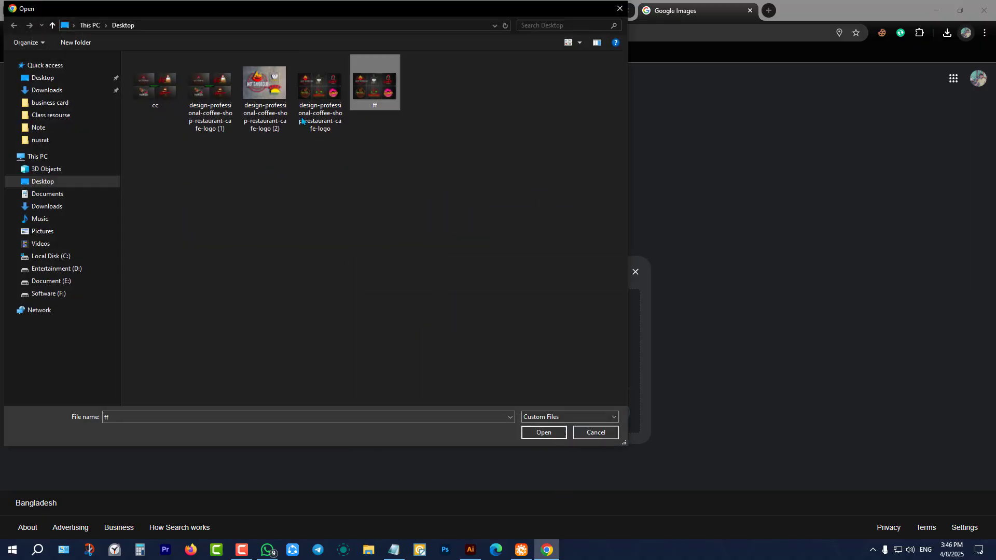
pyautogui.click(279, 92)
pyautogui.click(543, 432)
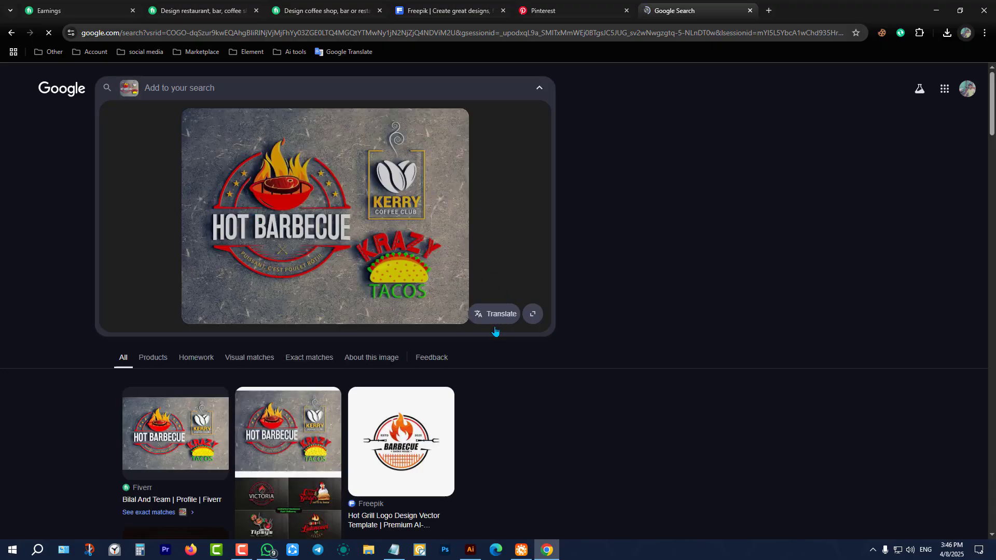
# Step: Narrow the image search area to only the Hot Barbecue logo
pyautogui.click(451, 282)
pyautogui.moveTo(438, 276); pyautogui.dragTo(245, 188)
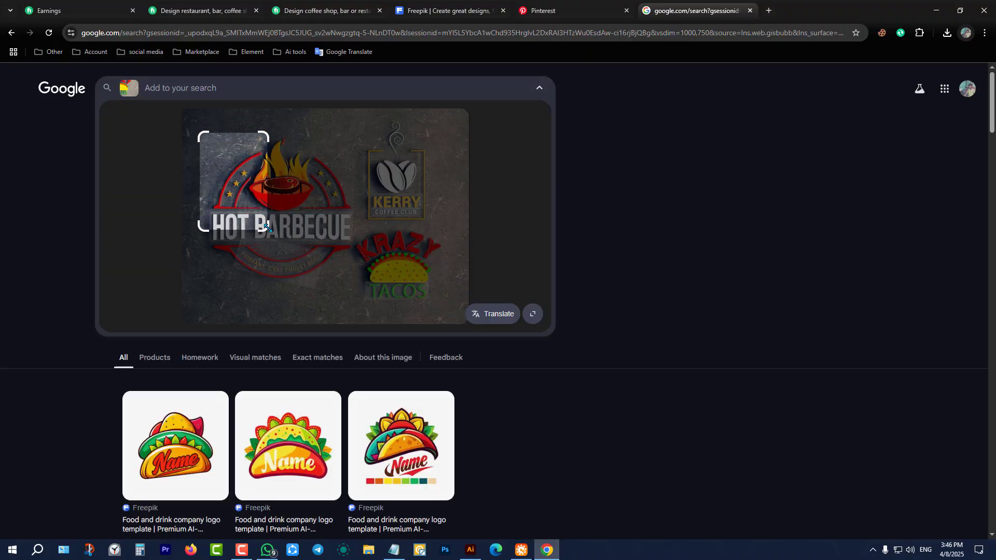
pyautogui.moveTo(267, 227); pyautogui.dragTo(356, 288)
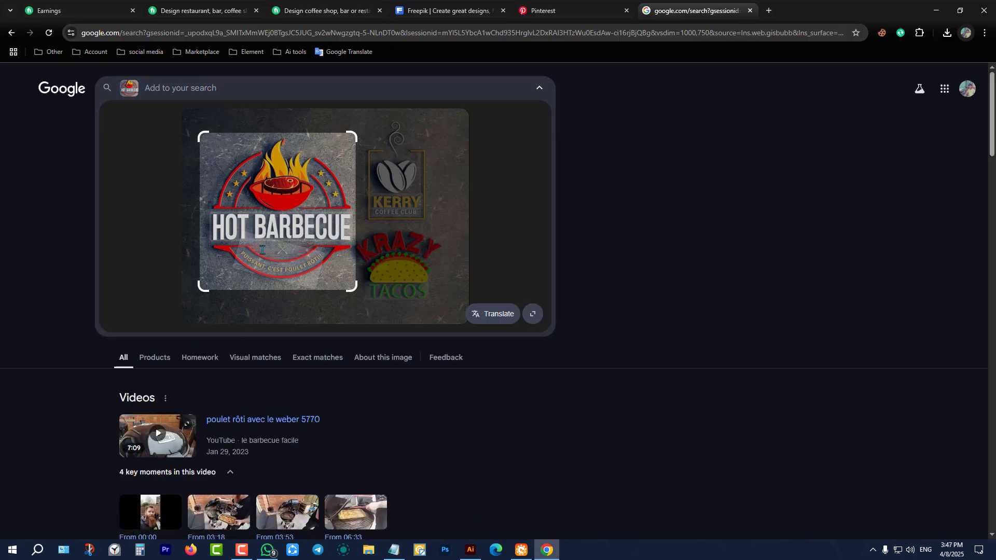
# Step: Preview the Pinterest visual match of the Hot Barbecue image, open its pin in a new tab and return to the search results
pyautogui.scroll(-10, 278, 278)
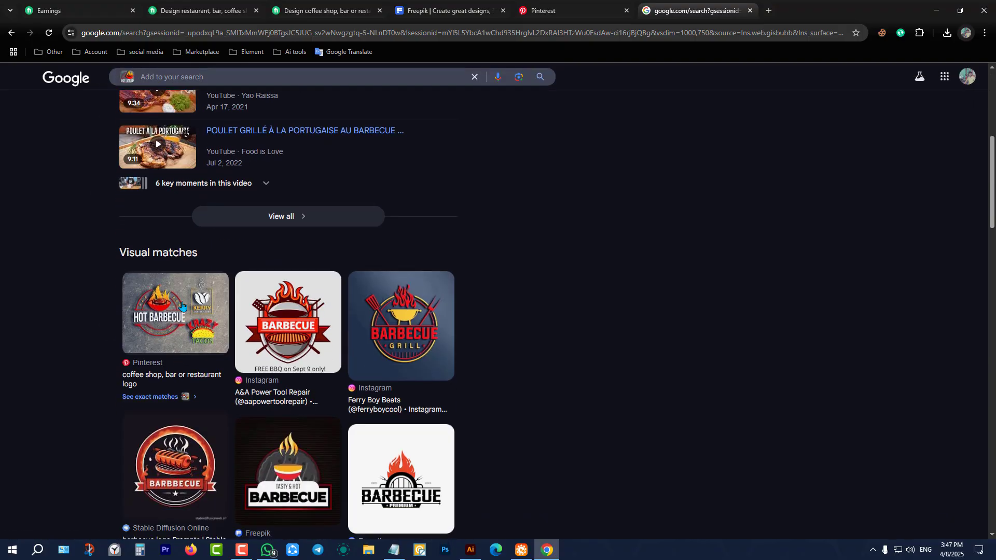
pyautogui.scroll(6, 213, 386)
pyautogui.scroll(-6, 226, 374)
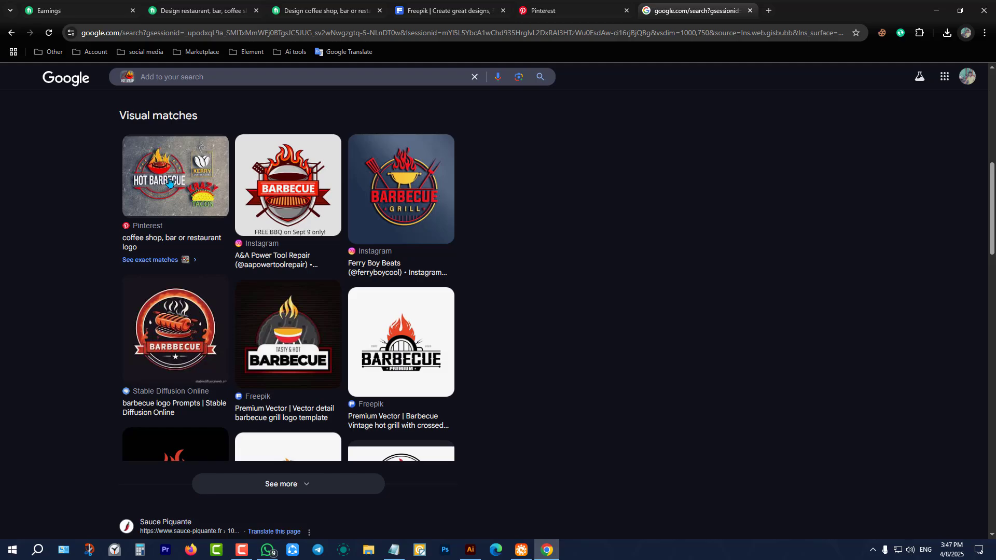
pyautogui.scroll(9, 244, 215)
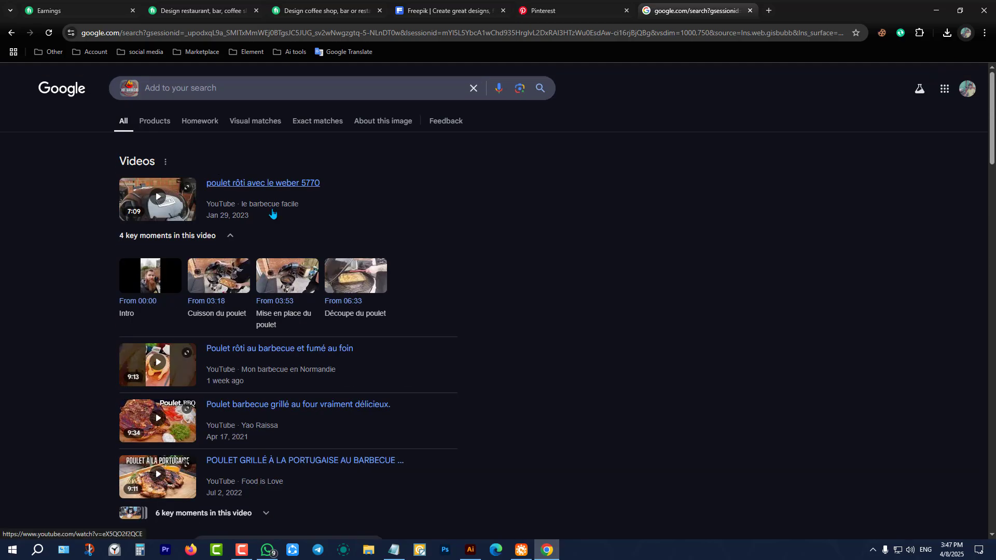
pyautogui.scroll(-5, 272, 212)
pyautogui.scroll(-4, 275, 215)
pyautogui.click(175, 176)
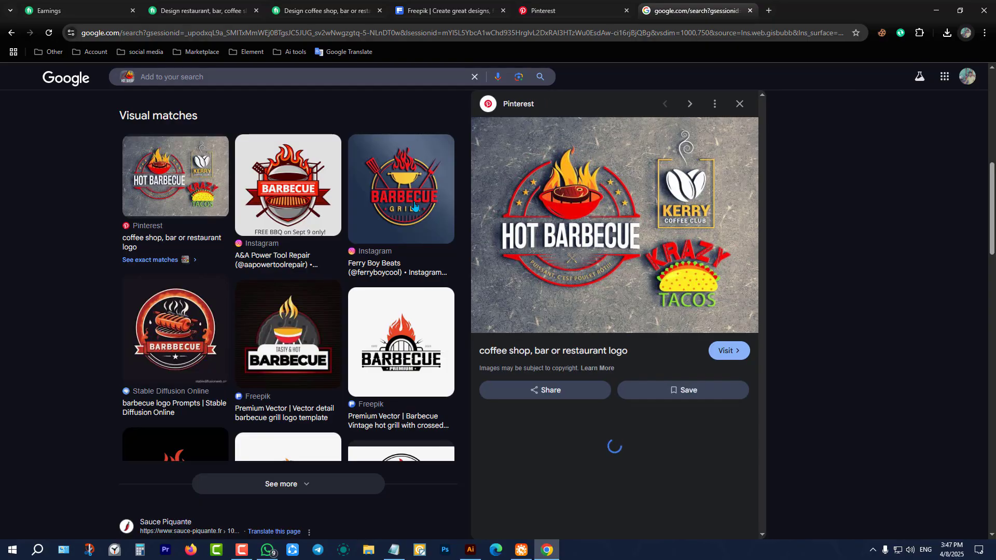
pyautogui.click(658, 225)
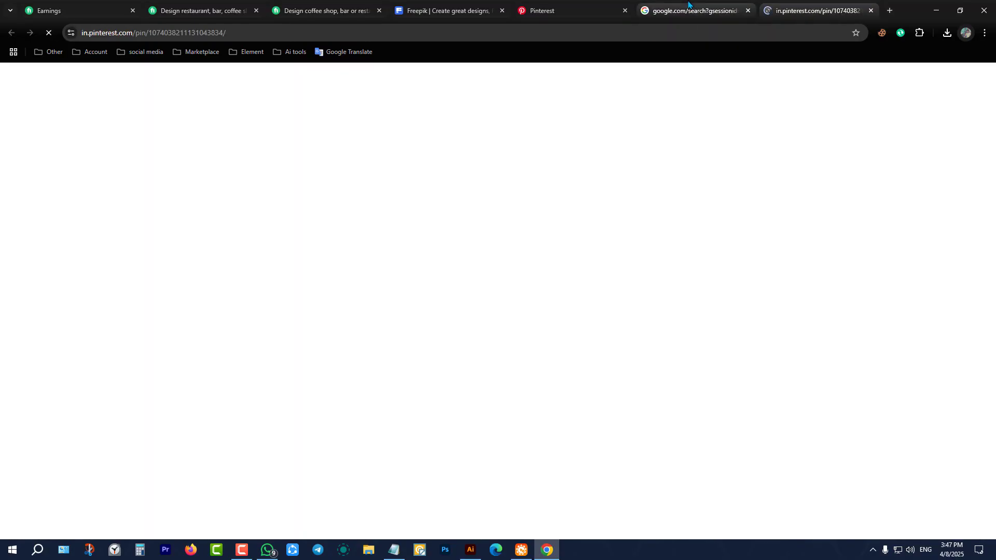
pyautogui.hotkey('ctrl', 'shift', 'Tab')
# Step: Open the Etsy Restaurant Logo Design listing from the related images and examine its four-logo product picture
pyautogui.scroll(-3, 584, 311)
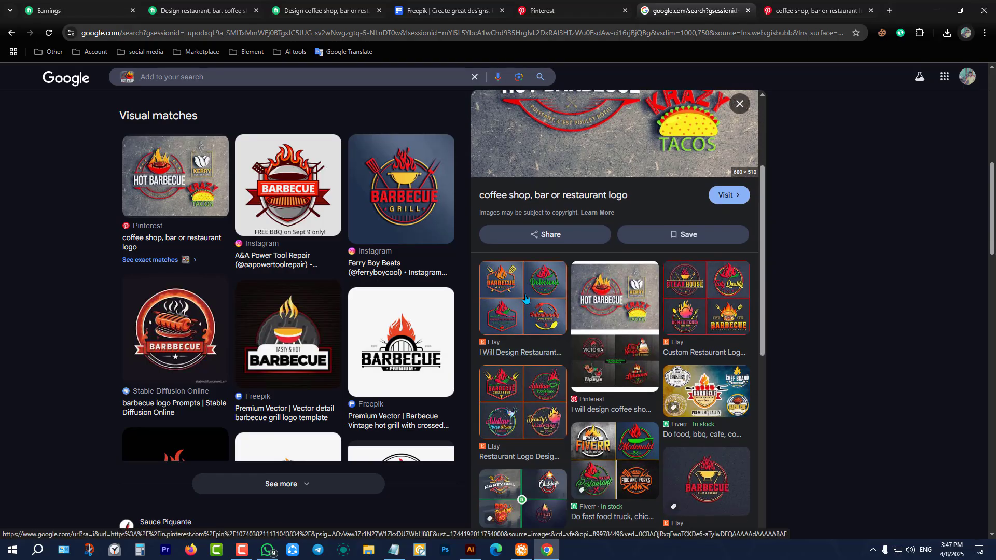
pyautogui.click(519, 401)
pyautogui.click(595, 198)
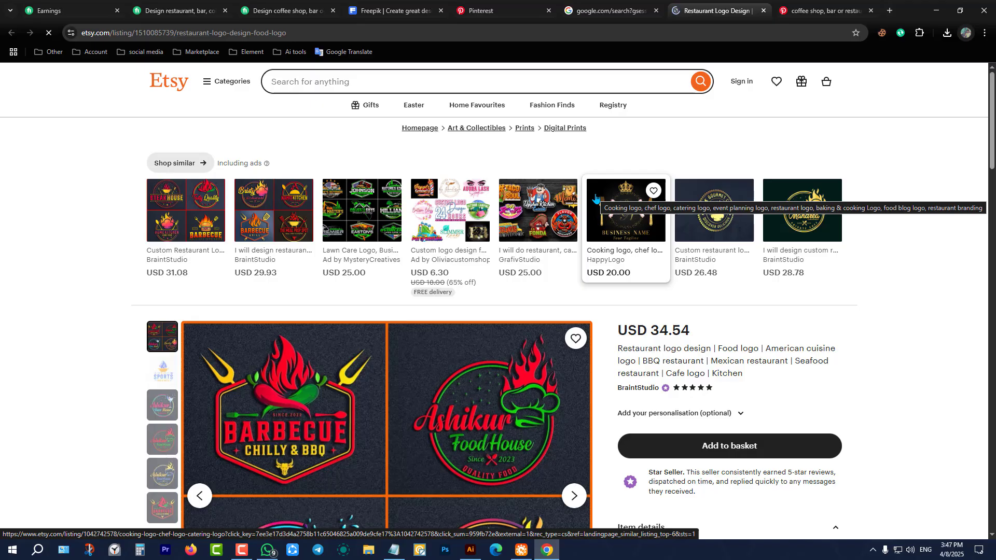
pyautogui.scroll(-3, 462, 376)
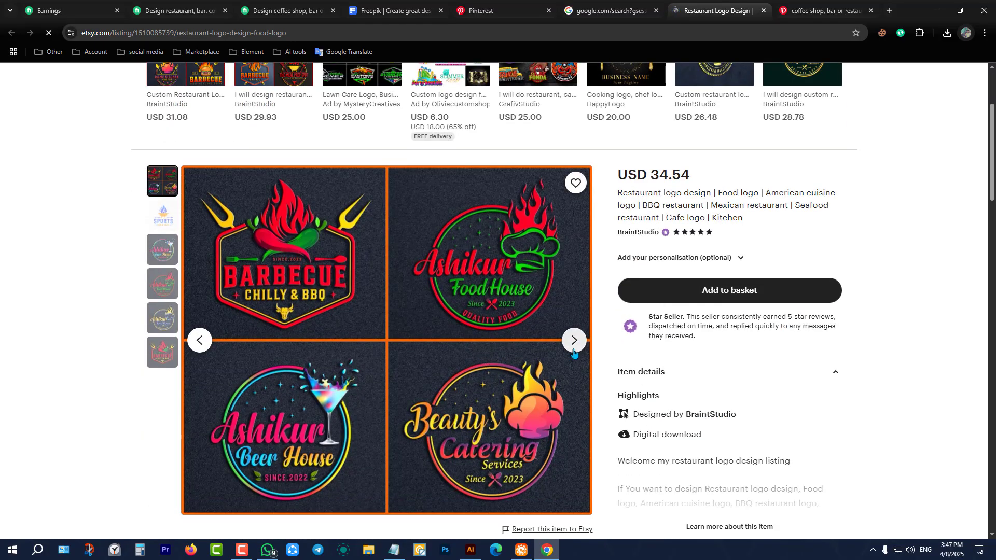
pyautogui.scroll(-6, 575, 353)
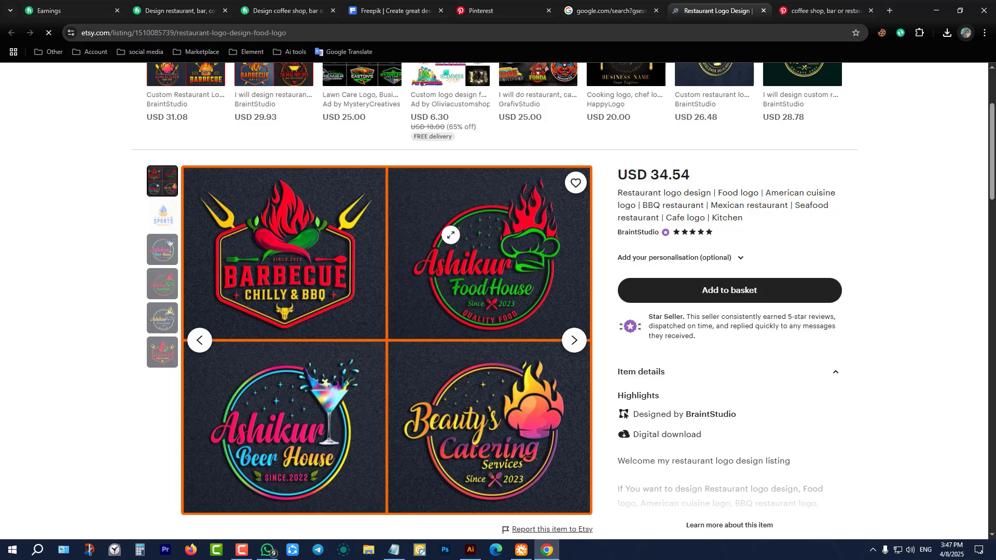
pyautogui.scroll(3, 569, 234)
pyautogui.scroll(-3, 457, 272)
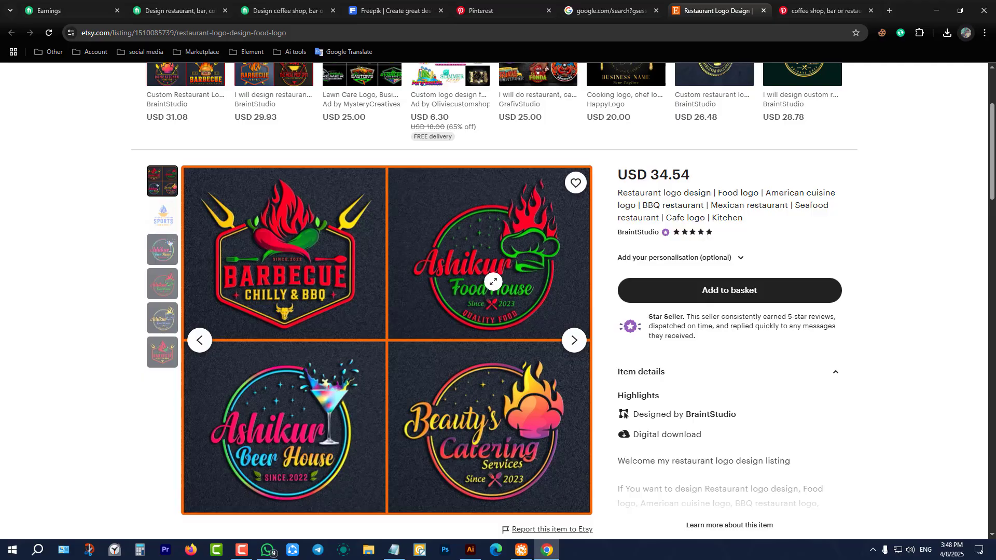
# Step: Copy the Etsy four-logo picture, paste it into the Illustrator document and move it above the artboard
pyautogui.rightClick(489, 264)
pyautogui.click(514, 305)
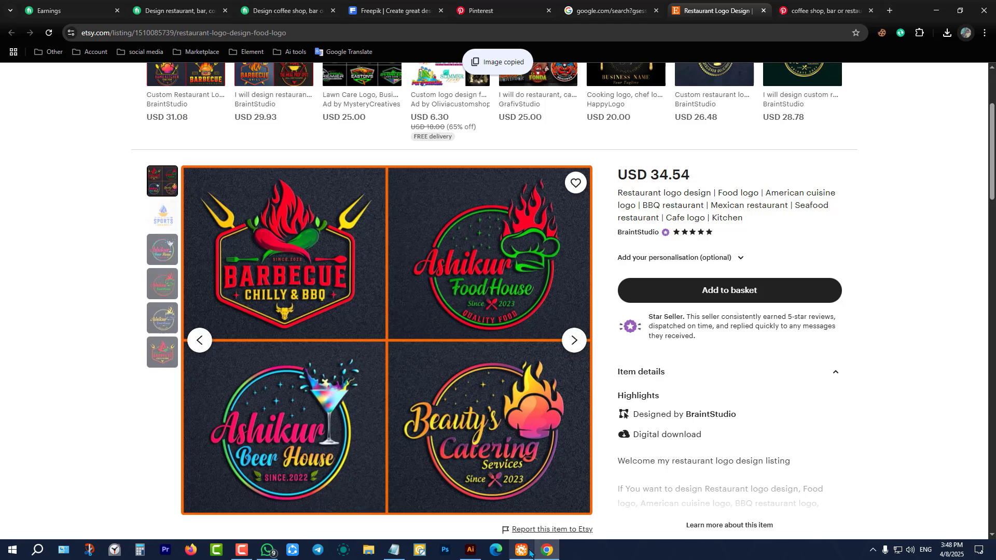
pyautogui.click(470, 550)
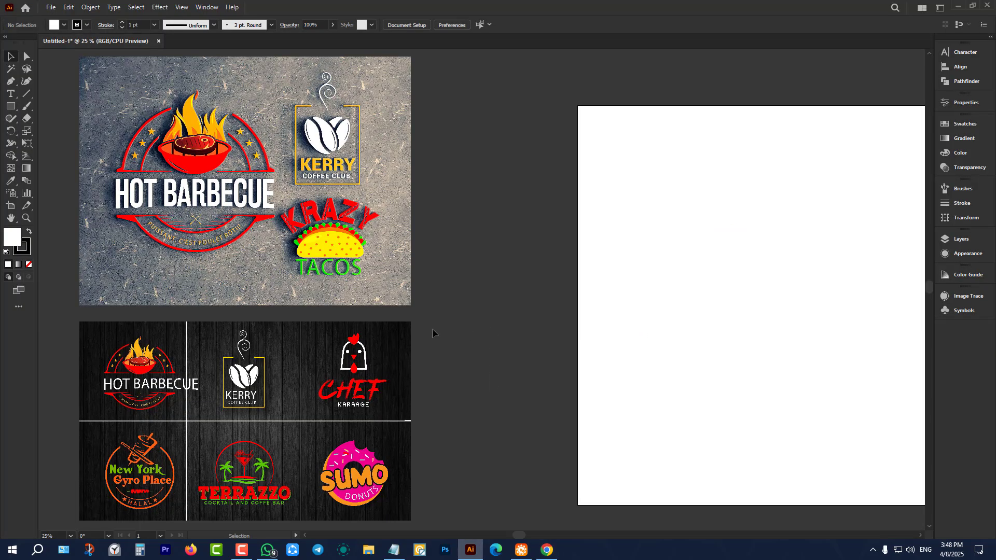
pyautogui.hotkey('ctrl', '-')
pyautogui.hotkey('ctrl', '-')
pyautogui.hotkey('ctrl', 'v')
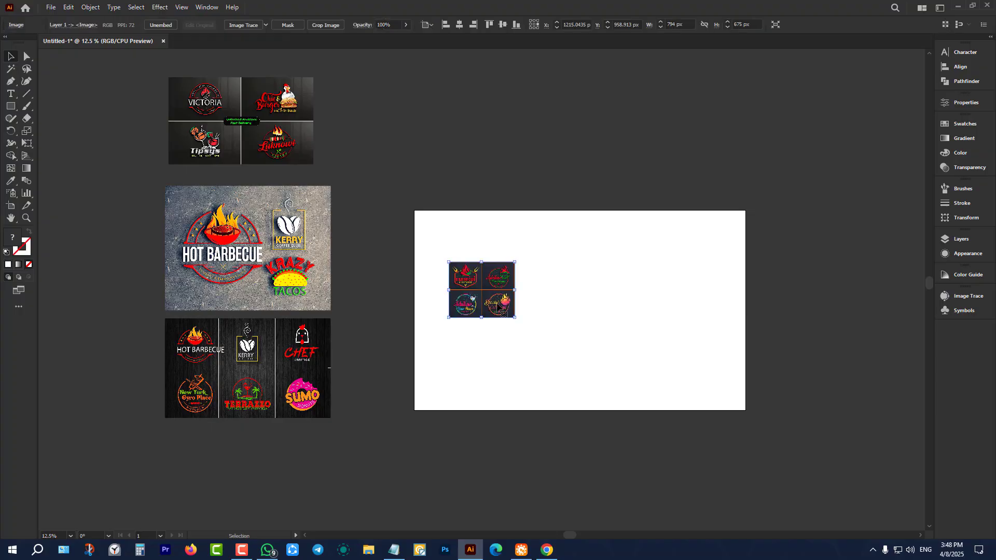
pyautogui.moveTo(497, 307); pyautogui.dragTo(446, 178)
pyautogui.click(449, 265)
# Step: Enlarge the pasted four-logo Barbecue image, position it beside the Victoria image above the artboard and deselect it
pyautogui.scroll(3, 467, 137)
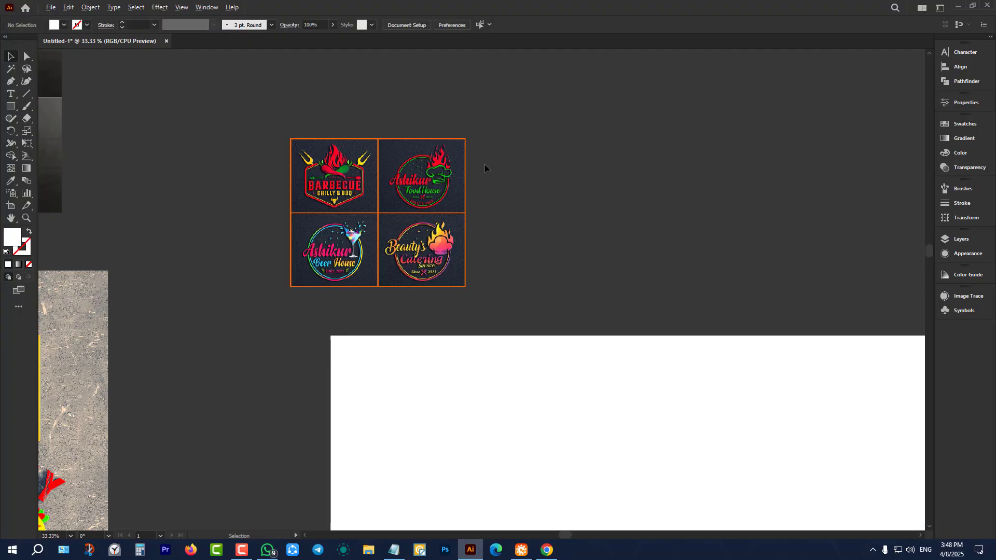
pyautogui.scroll(-2, 484, 168)
pyautogui.click(470, 190)
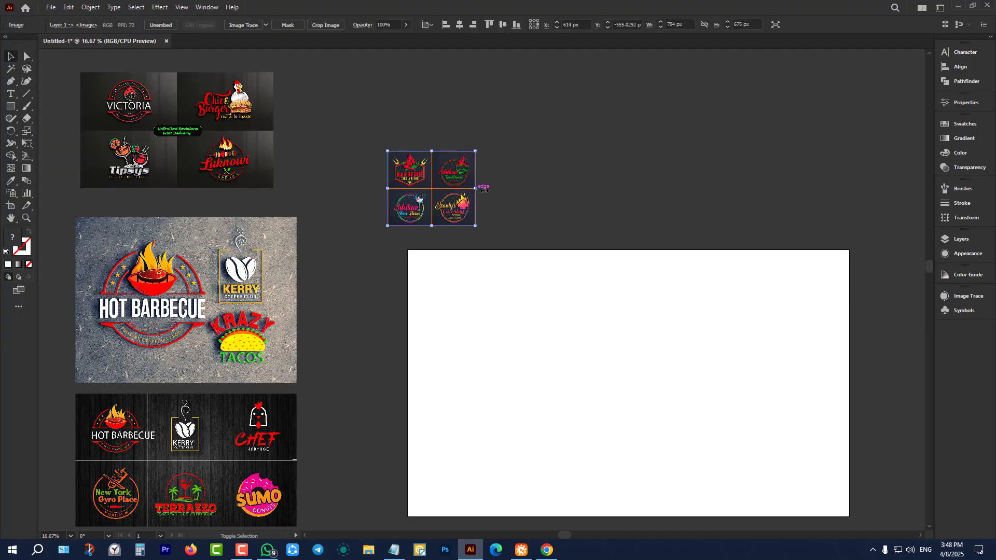
pyautogui.moveTo(484, 190); pyautogui.dragTo(584, 188)
pyautogui.moveTo(487, 242); pyautogui.dragTo(426, 188)
pyautogui.click(393, 303)
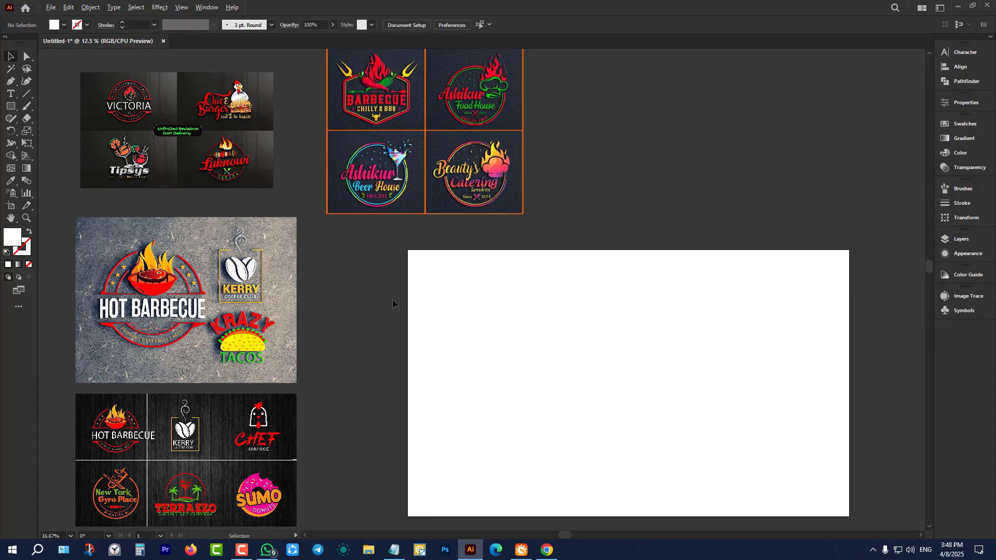
pyautogui.scroll(-5, 393, 303)
pyautogui.scroll(4, 390, 363)
pyautogui.scroll(-1, 390, 363)
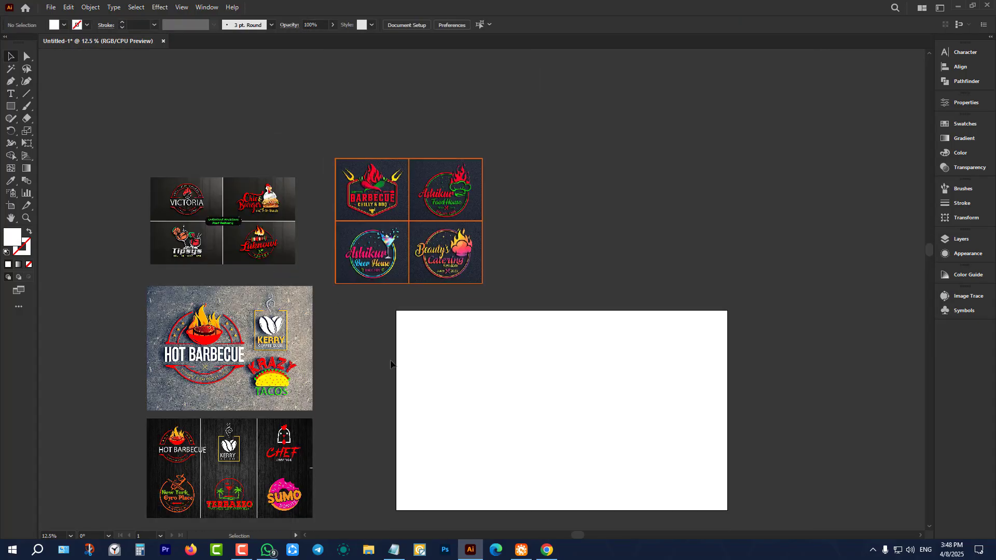
pyautogui.scroll(-1, 390, 363)
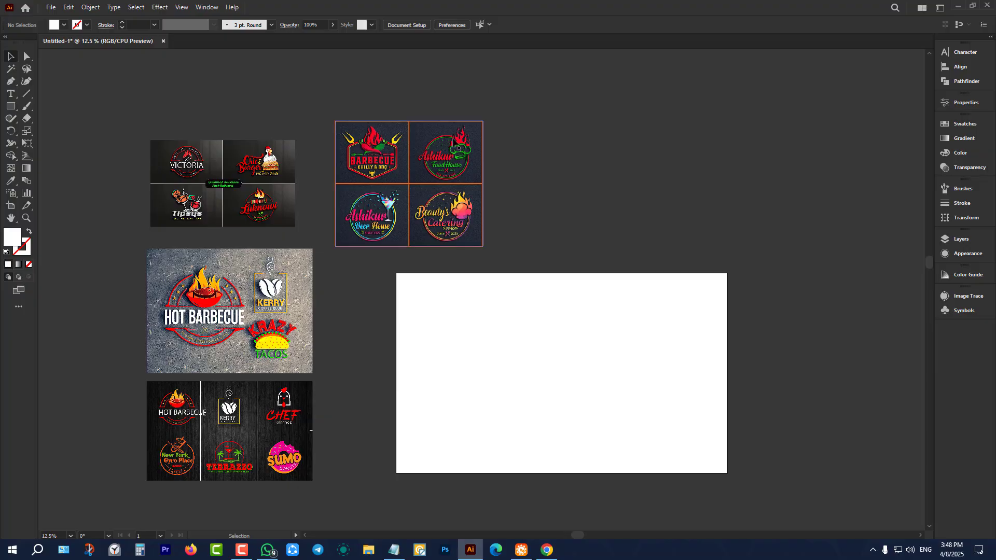
pyautogui.scroll(3, 454, 139)
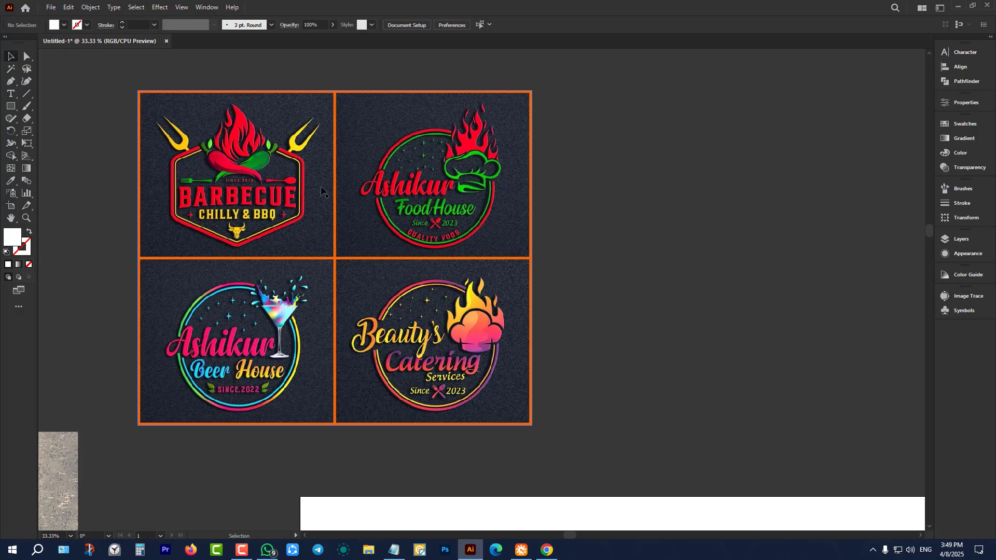
# Step: Examine the collected logo references around the artboard, especially the Hot Barbecue emblem with its circular arcs and name band
pyautogui.scroll(-3, 262, 219)
pyautogui.scroll(-1, 399, 214)
pyautogui.scroll(1, 400, 216)
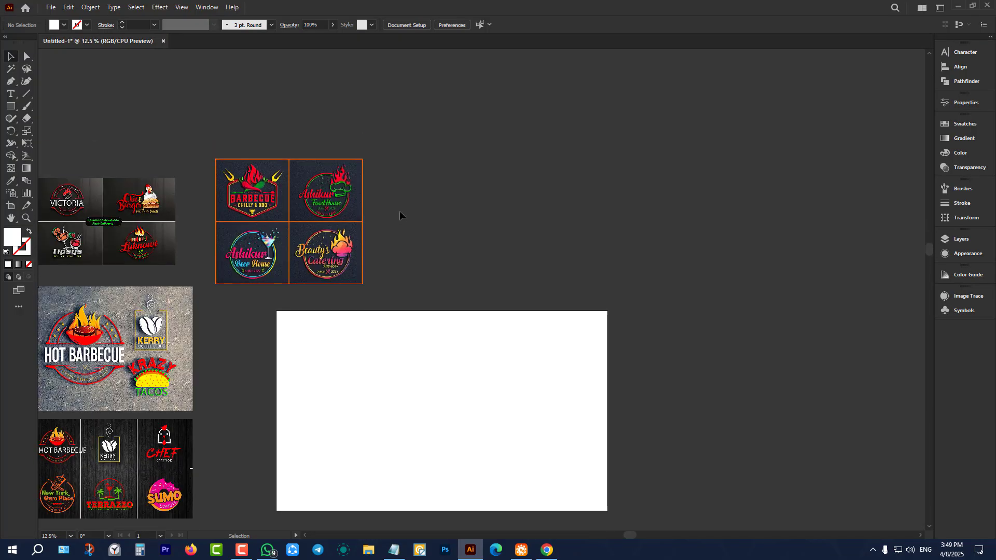
pyautogui.scroll(-3, 400, 218)
pyautogui.scroll(-1, 401, 218)
pyautogui.scroll(4, 297, 305)
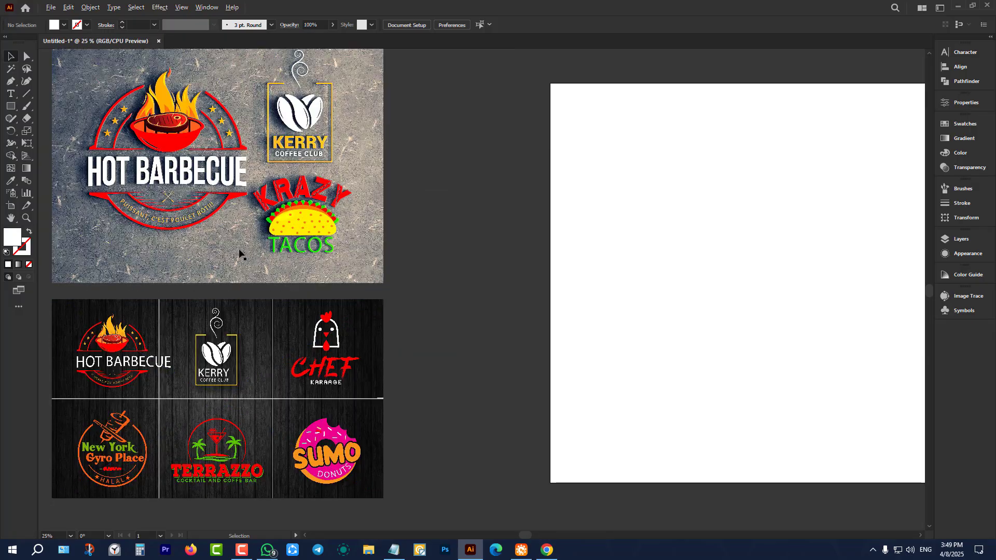
pyautogui.scroll(3, 240, 251)
pyautogui.scroll(1, 91, 215)
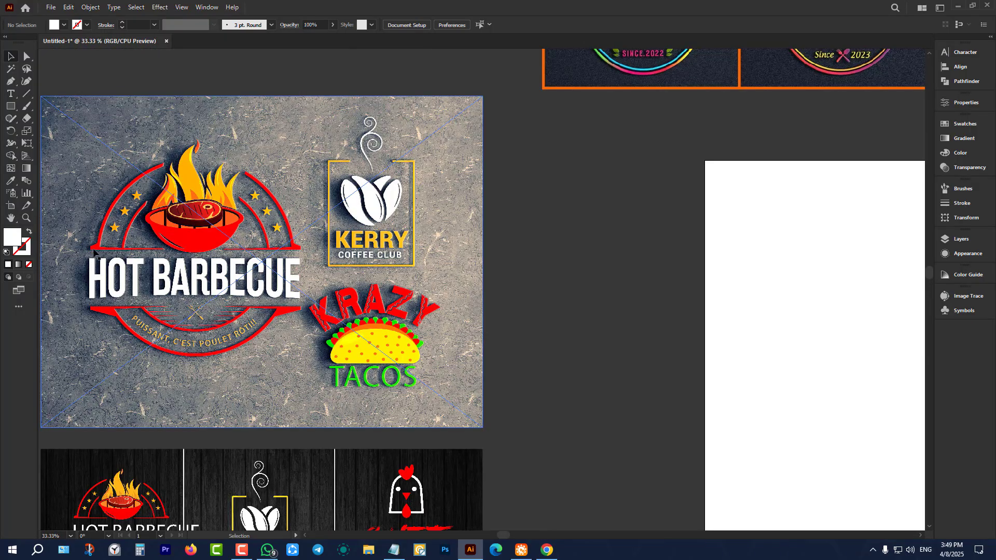
pyautogui.scroll(2, 95, 280)
pyautogui.scroll(1, 84, 377)
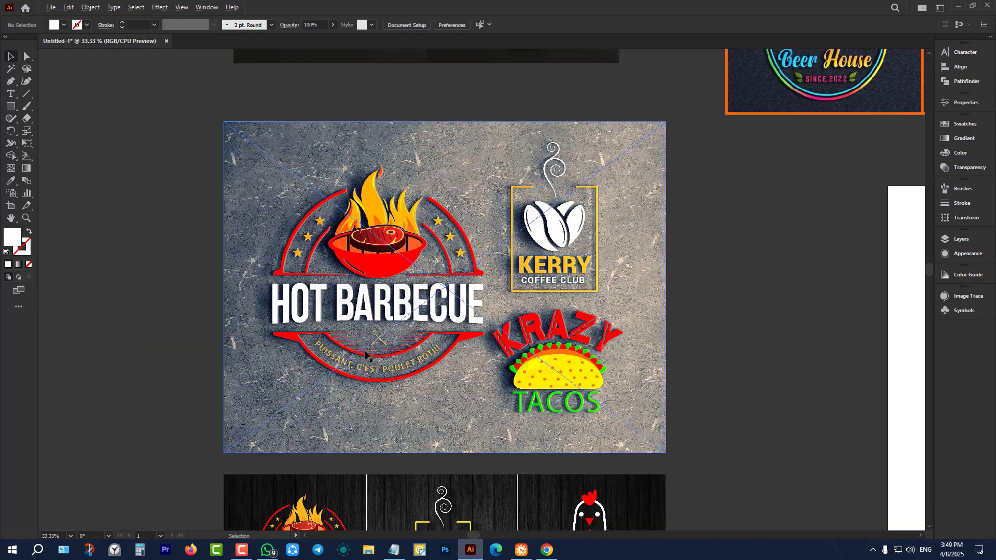
pyautogui.scroll(-3, 367, 355)
pyautogui.scroll(-3, 244, 285)
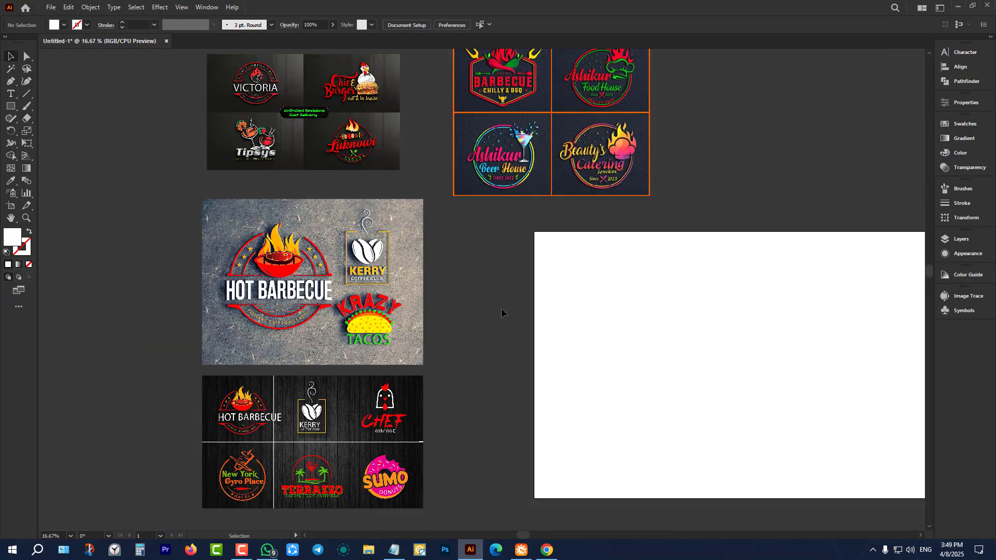
# Step: Check the Hot Barbecue logo pin on Pinterest in Chrome and return to the Illustrator document
pyautogui.click(547, 550)
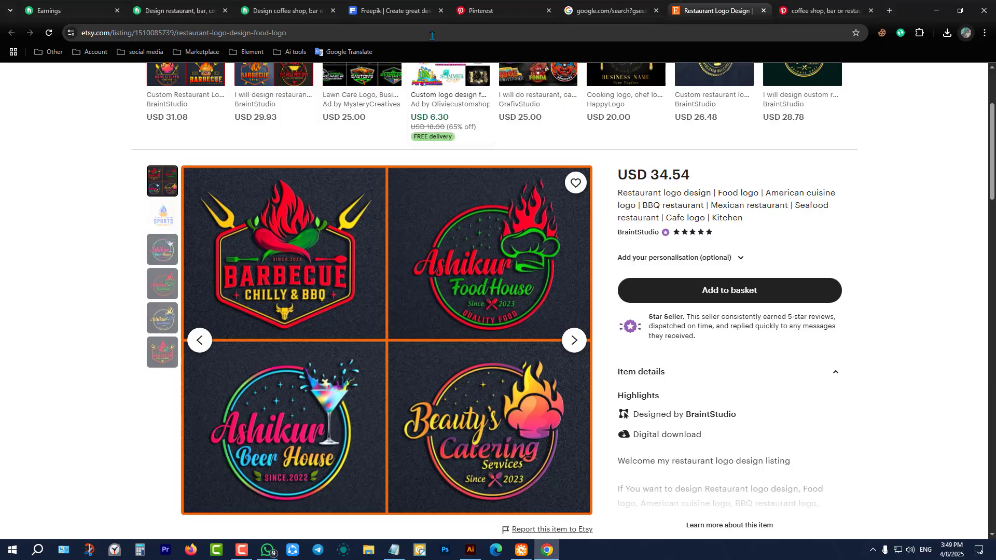
pyautogui.click(805, 4)
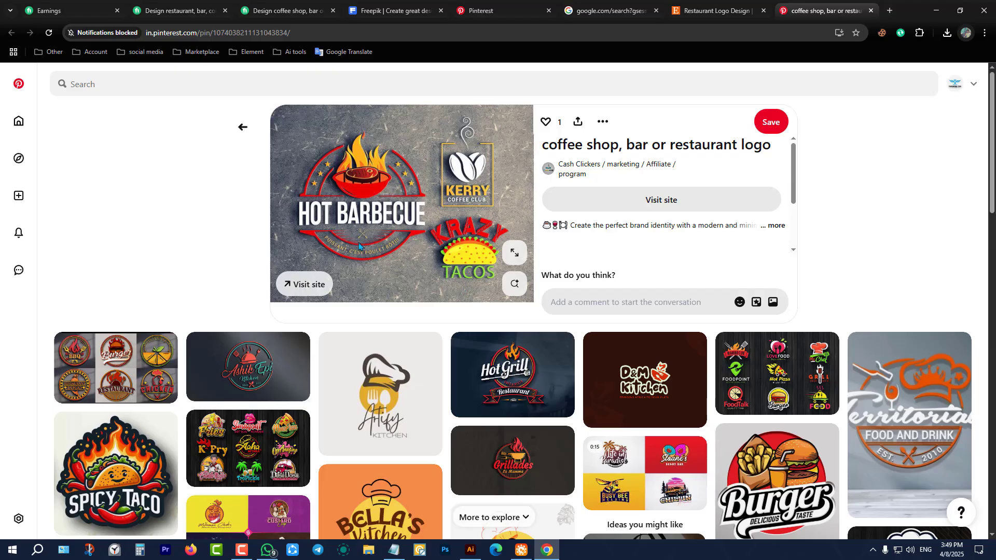
pyautogui.click(471, 550)
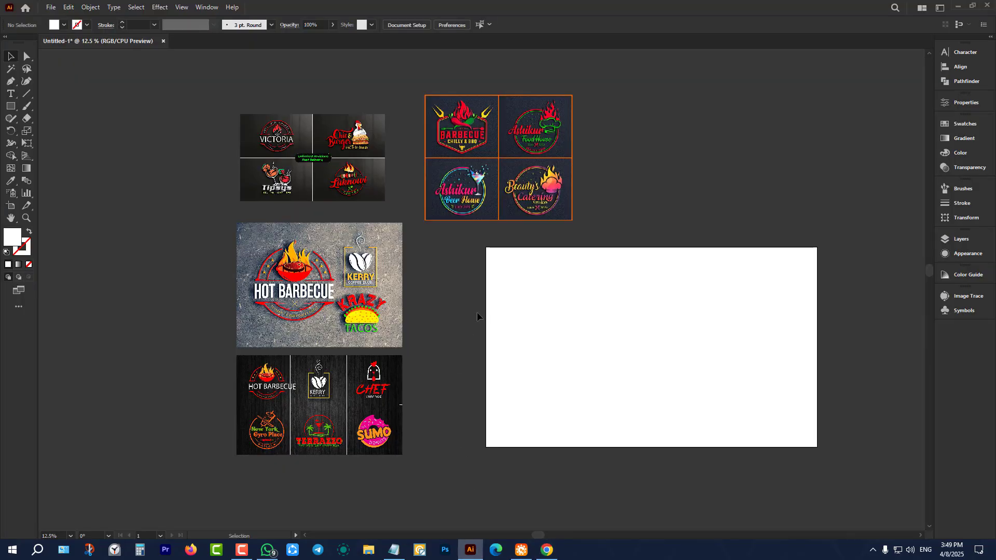
# Step: Draw a circle about 981 px in diameter on the artboard with the Ellipse tool
pyautogui.scroll(2, 452, 311)
pyautogui.moveTo(10, 106); pyautogui.dragTo(52, 131)
pyautogui.scroll(-1, 479, 302)
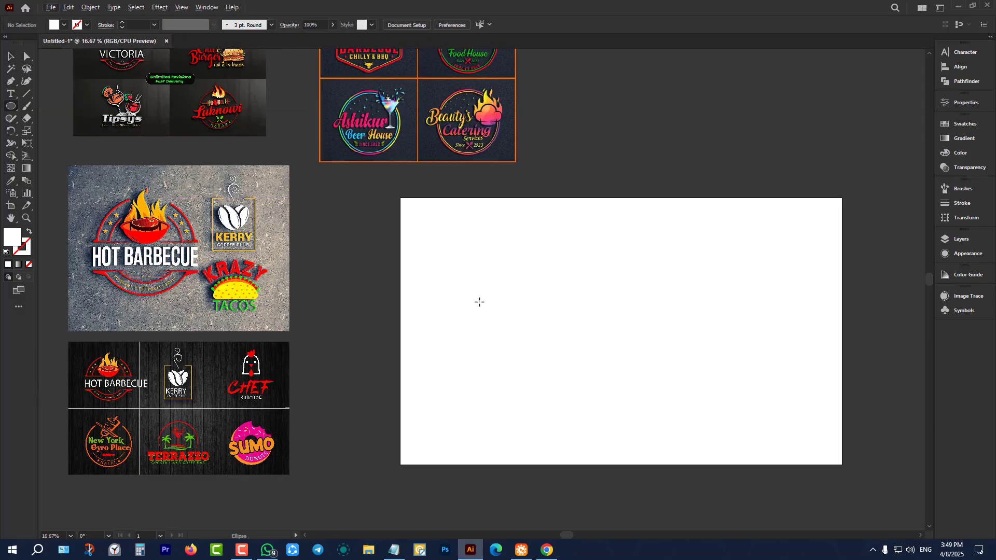
pyautogui.moveTo(498, 257); pyautogui.dragTo(591, 329)
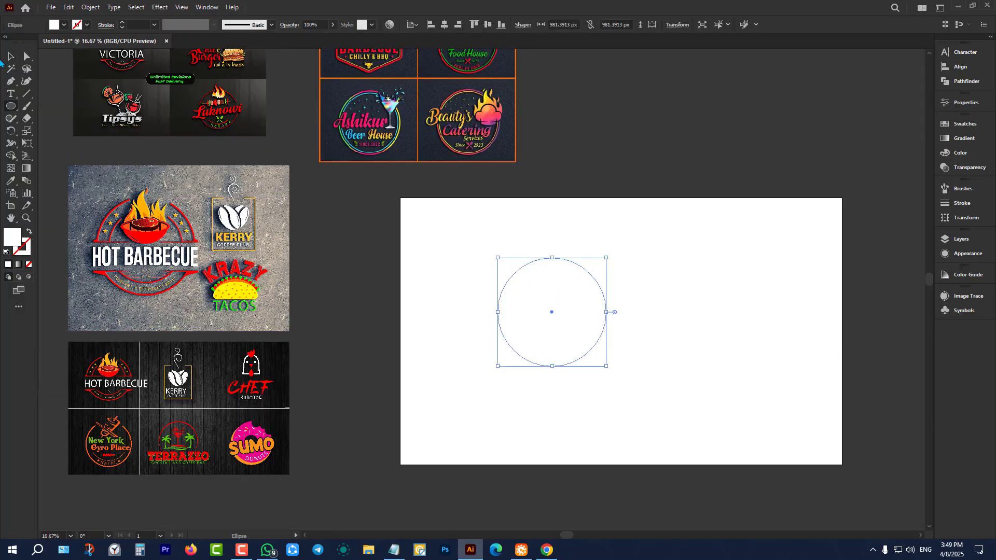
# Step: Remove the circle's fill and give it a red stroke
pyautogui.click(11, 56)
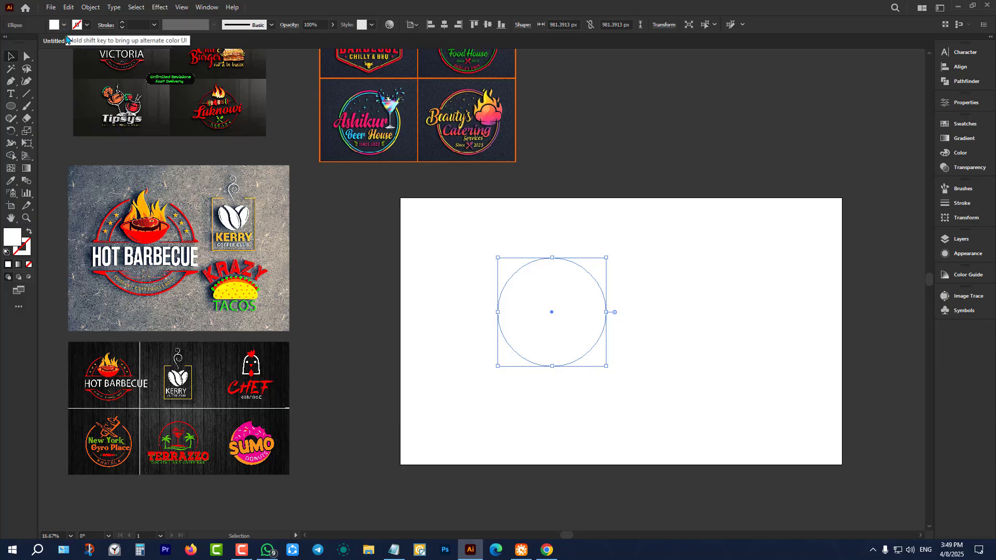
pyautogui.click(30, 232)
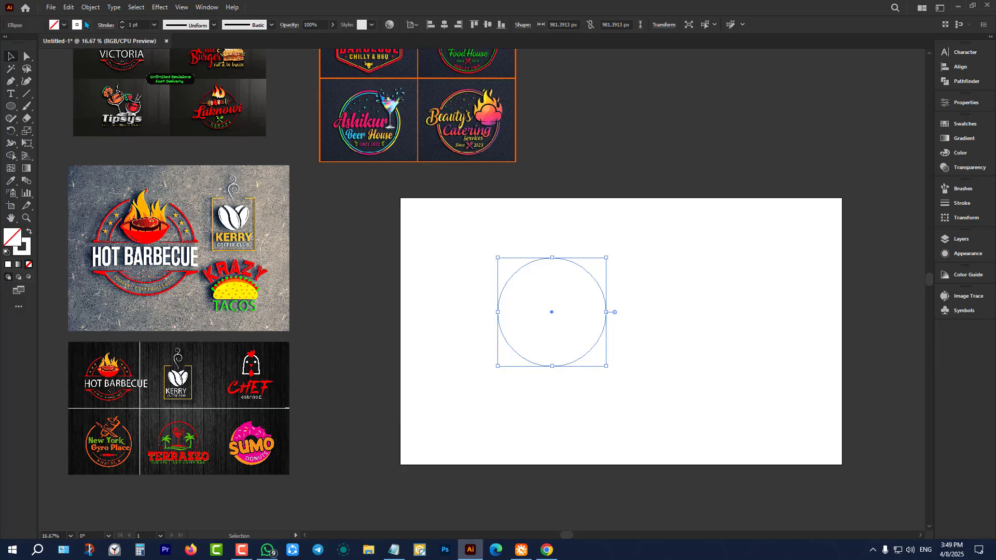
pyautogui.click(86, 25)
pyautogui.click(35, 42)
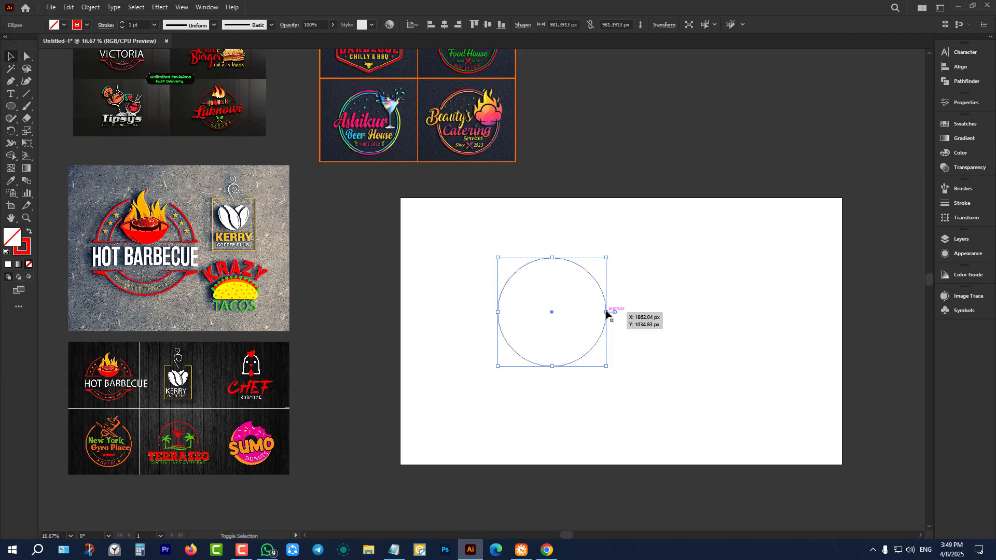
# Step: Enlarge the circle to about 1465 px in diameter and centre it horizontally and vertically on the artboard
pyautogui.moveTo(607, 314); pyautogui.dragTo(660, 322)
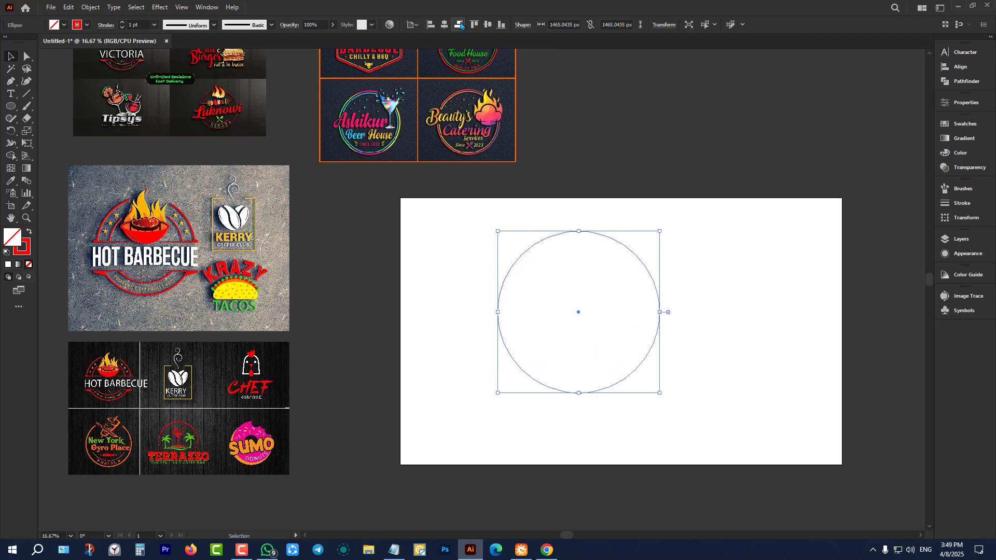
pyautogui.click(445, 25)
pyautogui.click(488, 24)
pyautogui.moveTo(477, 252); pyautogui.dragTo(671, 375)
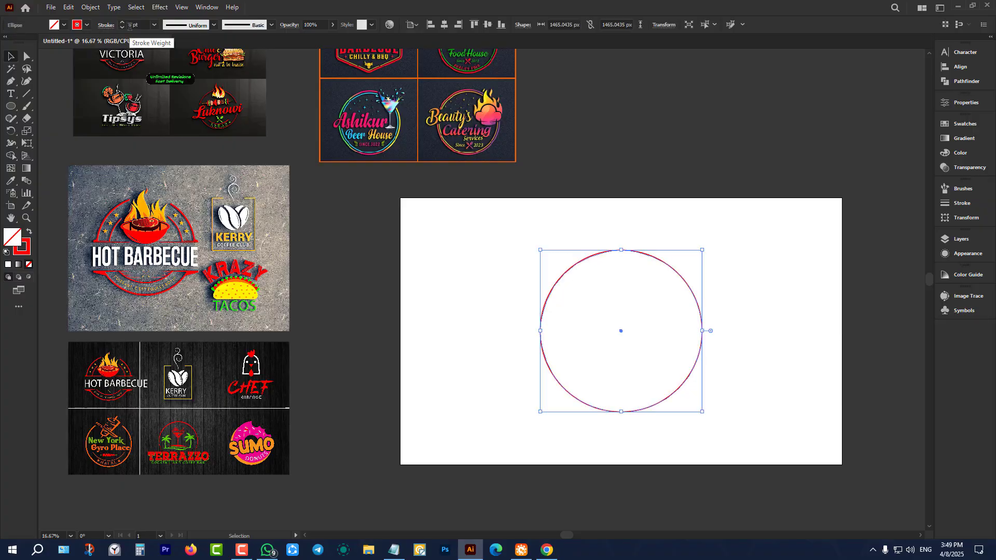
# Step: Set the red circle's stroke weight to 24 pt
pyautogui.scroll(20, 129, 25)
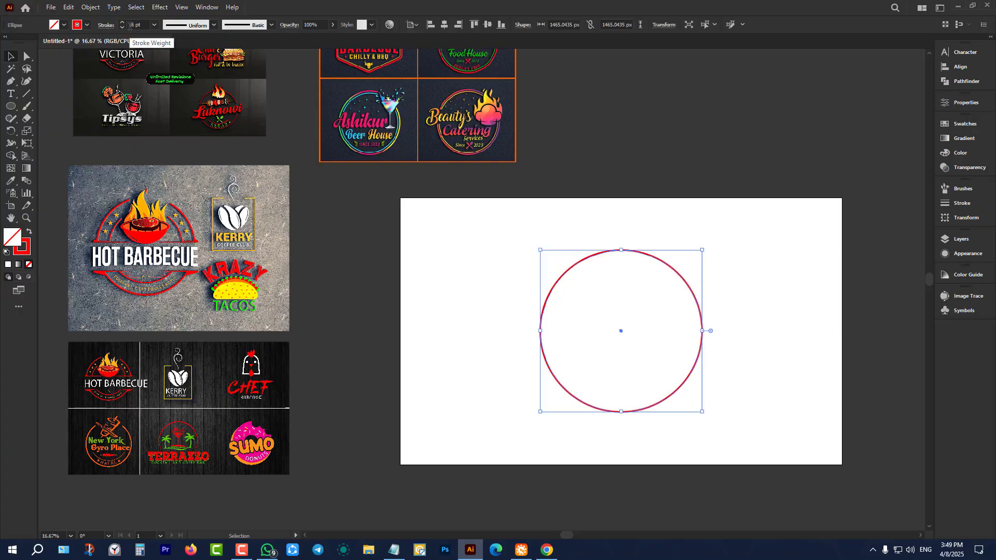
pyautogui.click(375, 305)
pyautogui.moveTo(535, 300); pyautogui.dragTo(597, 338)
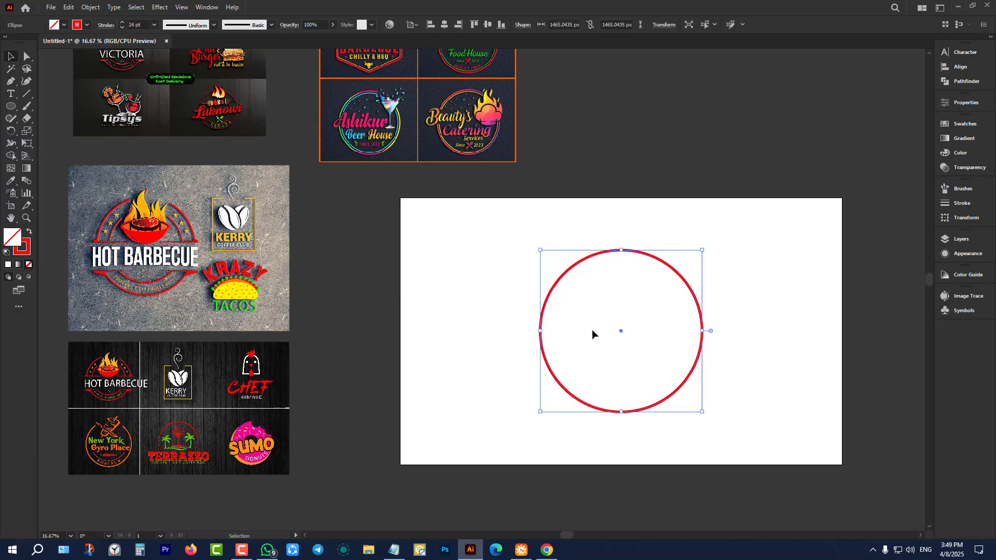
pyautogui.click(518, 307)
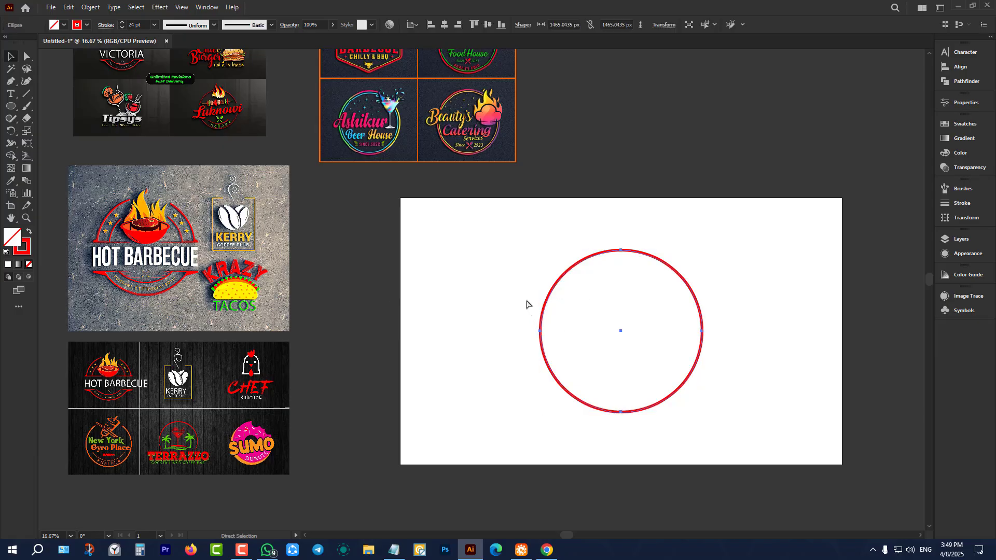
# Step: Duplicate the circle in place, scale the copy concentrically to about 1084 px in diameter and deselect it
pyautogui.moveTo(543, 297); pyautogui.dragTo(755, 271)
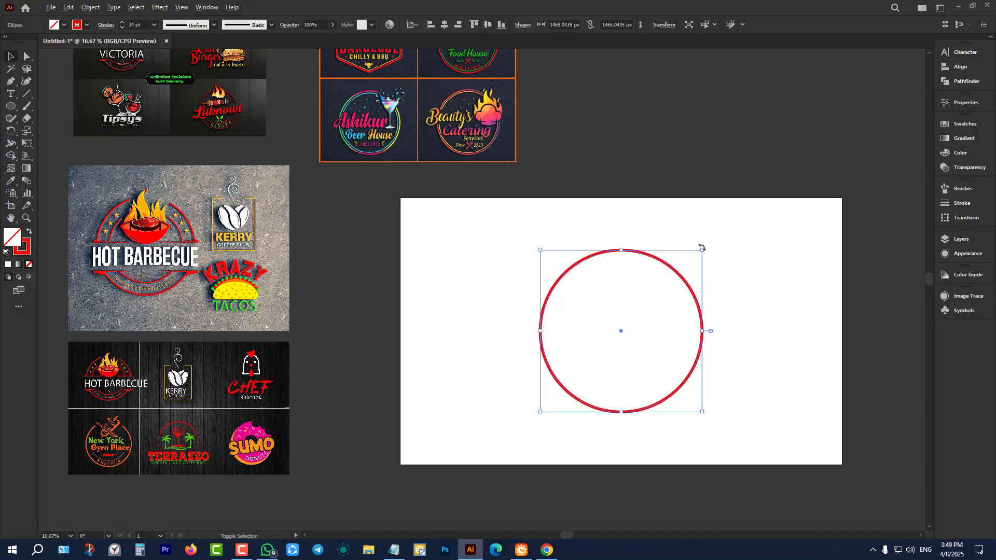
pyautogui.moveTo(702, 251)
pyautogui.mouseDown()
pyautogui.moveTo(688, 274)
pyautogui.moveTo(701, 270)
pyautogui.mouseUp()
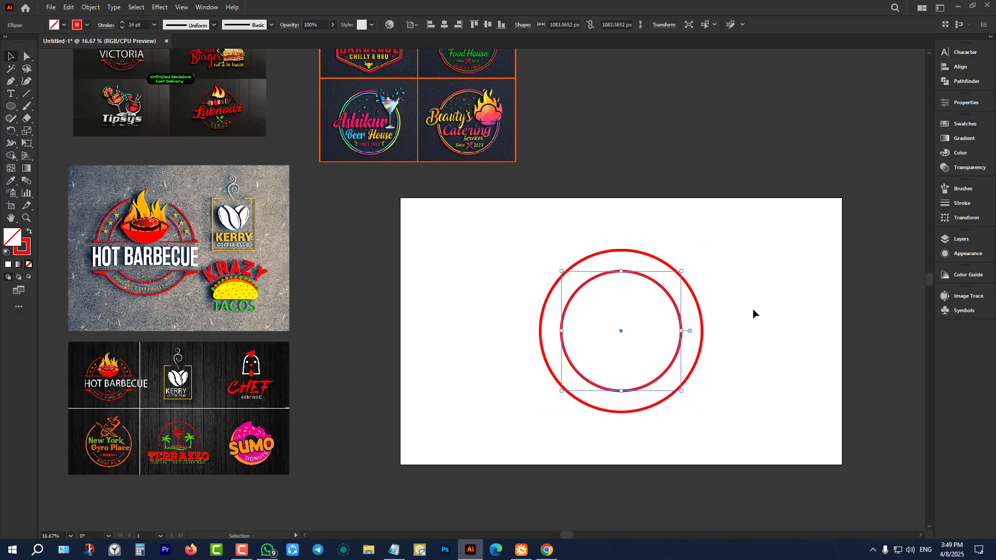
pyautogui.click(754, 313)
# Step: Draw a horizontal line about 2357 px long through the centre of the two circles, extending past both sides
pyautogui.scroll(-1, 753, 314)
pyautogui.scroll(3, 89, 236)
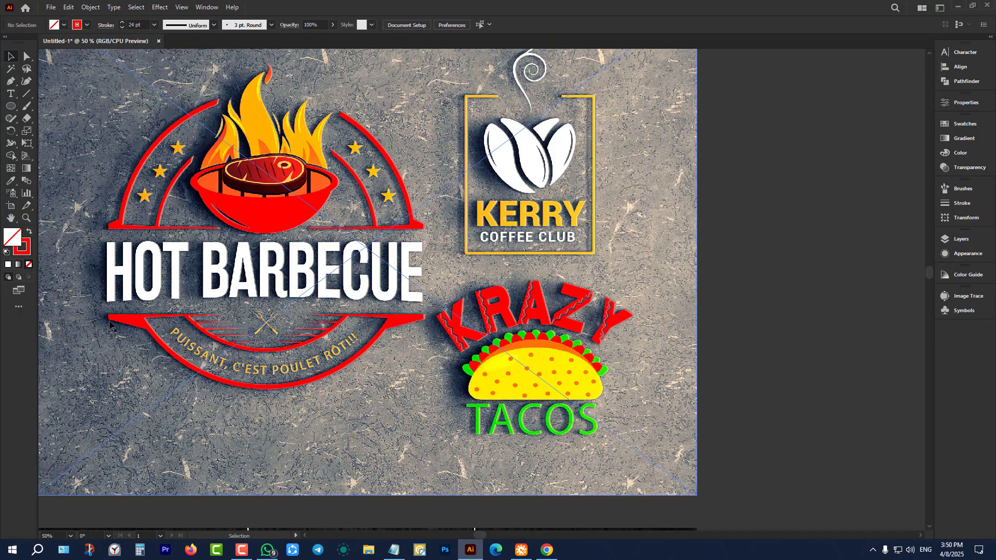
pyautogui.scroll(-2, 224, 319)
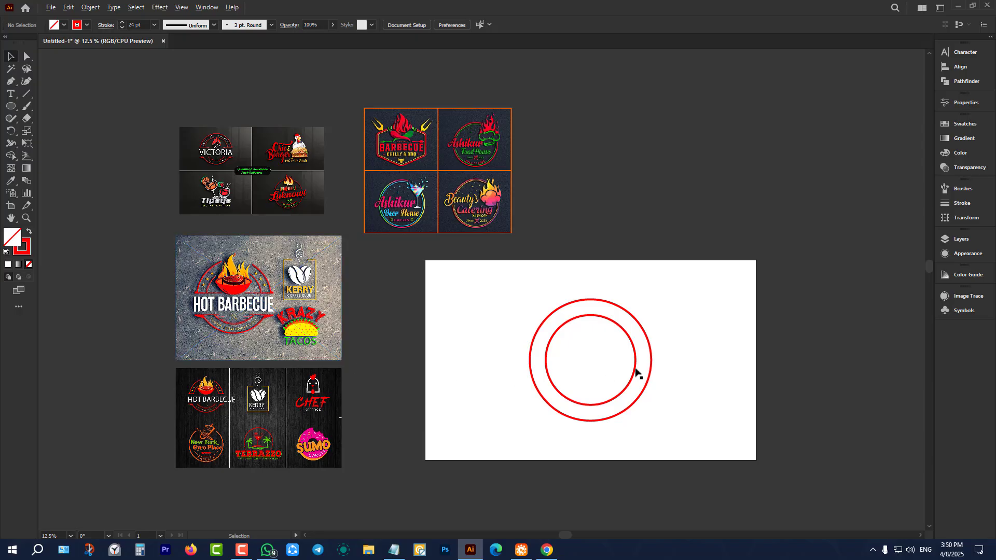
pyautogui.scroll(1, 661, 350)
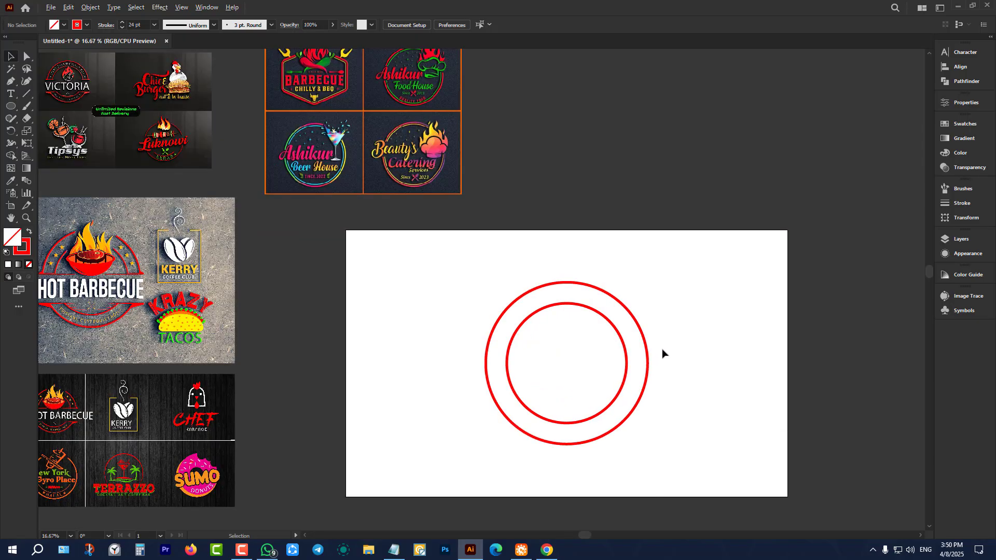
pyautogui.click(24, 95)
pyautogui.moveTo(566, 363); pyautogui.dragTo(692, 363)
pyautogui.click(8, 58)
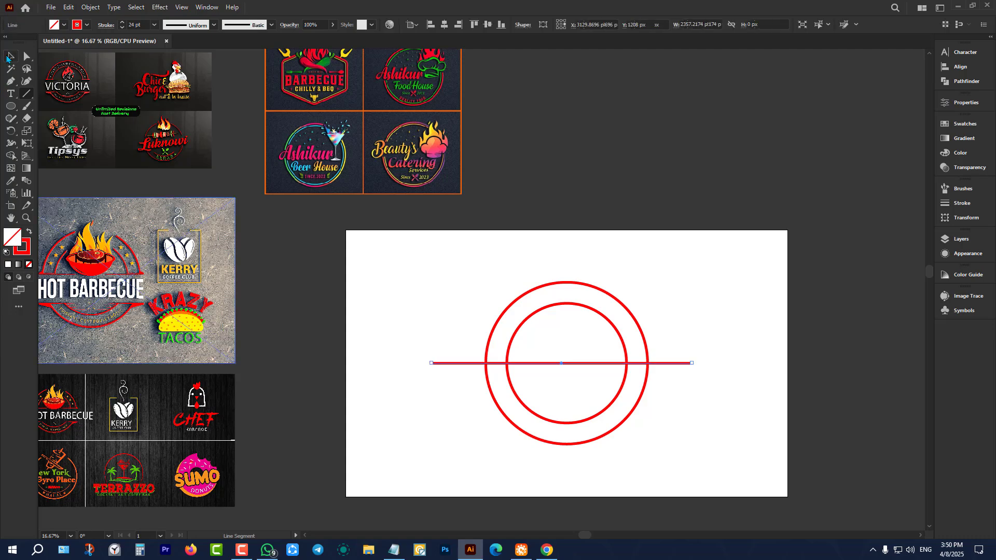
# Step: Arrange the horizontal line and a copy of it as a parallel pair above and below the circles' centre
pyautogui.click(423, 397)
pyautogui.moveTo(452, 367); pyautogui.dragTo(453, 388)
pyautogui.click(452, 354)
pyautogui.hotkey('ctrl', '-')
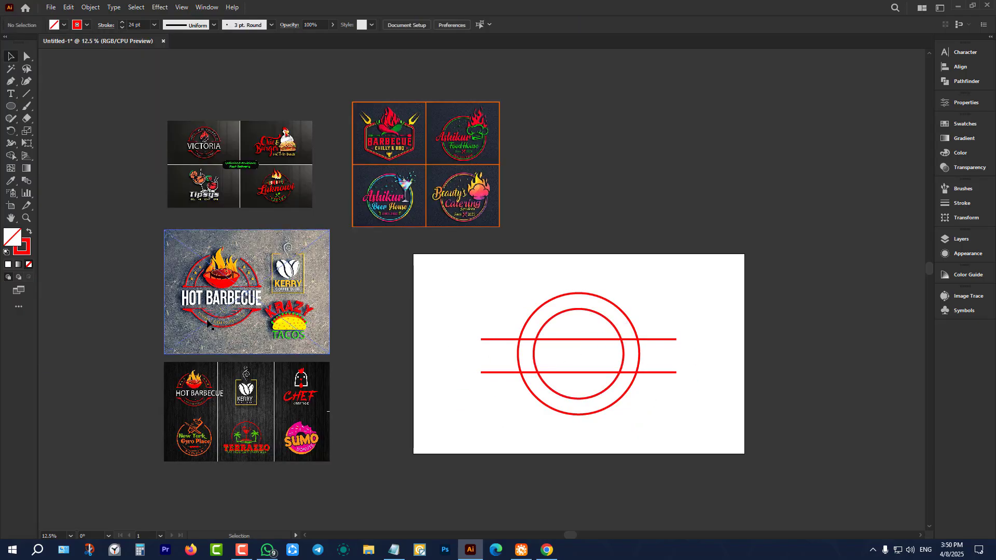
# Step: Remove the circle segments between the two horizontal lines with the Shape Builder tool and deselect the artwork
pyautogui.scroll(2, 207, 323)
pyautogui.scroll(3, 182, 299)
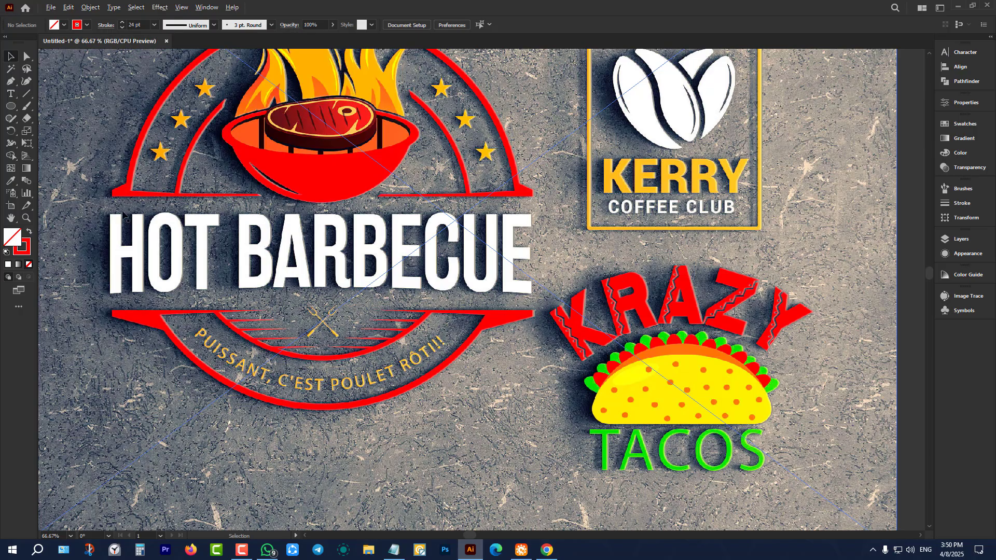
pyautogui.scroll(-5, 123, 215)
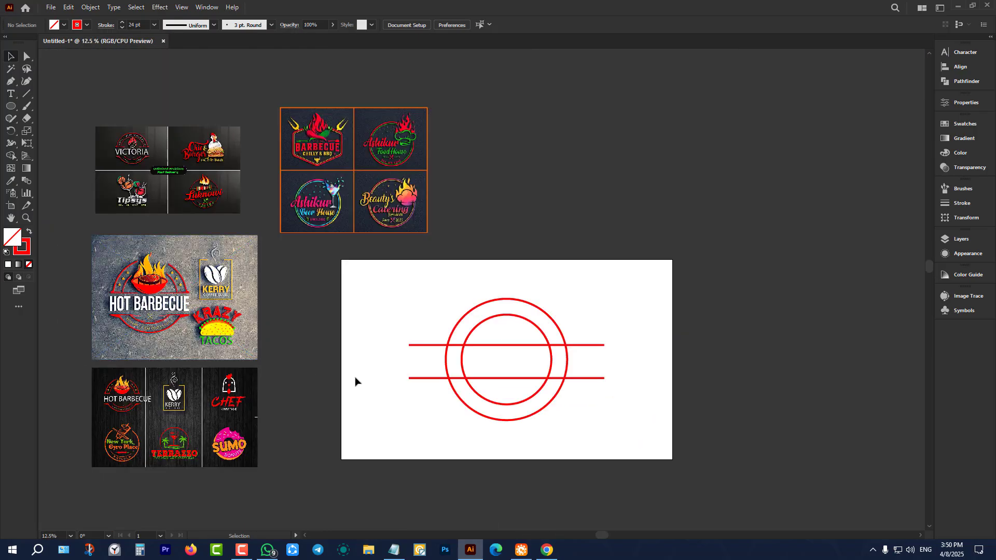
pyautogui.scroll(3, 478, 382)
pyautogui.moveTo(310, 198); pyautogui.dragTo(684, 450)
pyautogui.rightClick(31, 124)
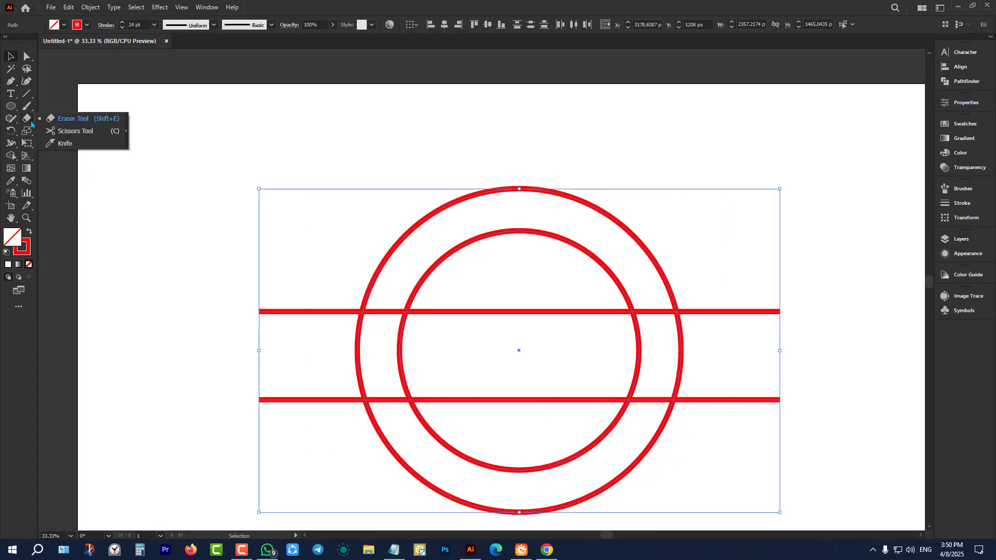
pyautogui.click(11, 155)
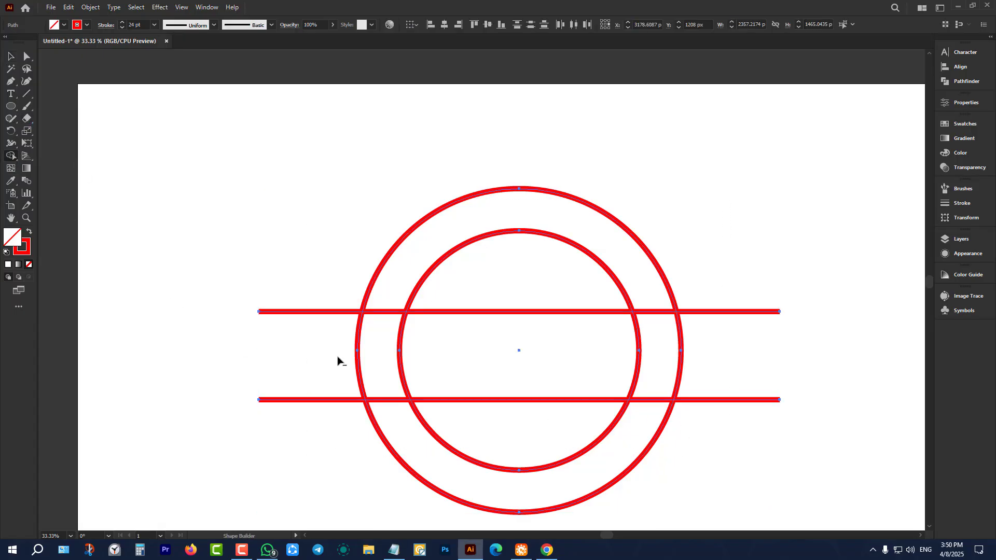
pyautogui.moveTo(338, 358); pyautogui.dragTo(748, 349)
pyautogui.scroll(-3, 629, 349)
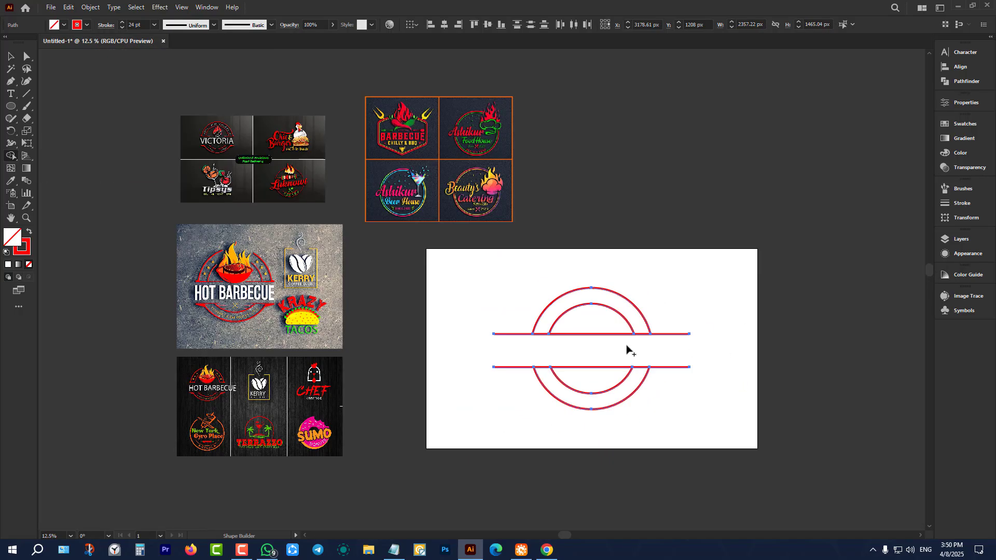
pyautogui.click(11, 56)
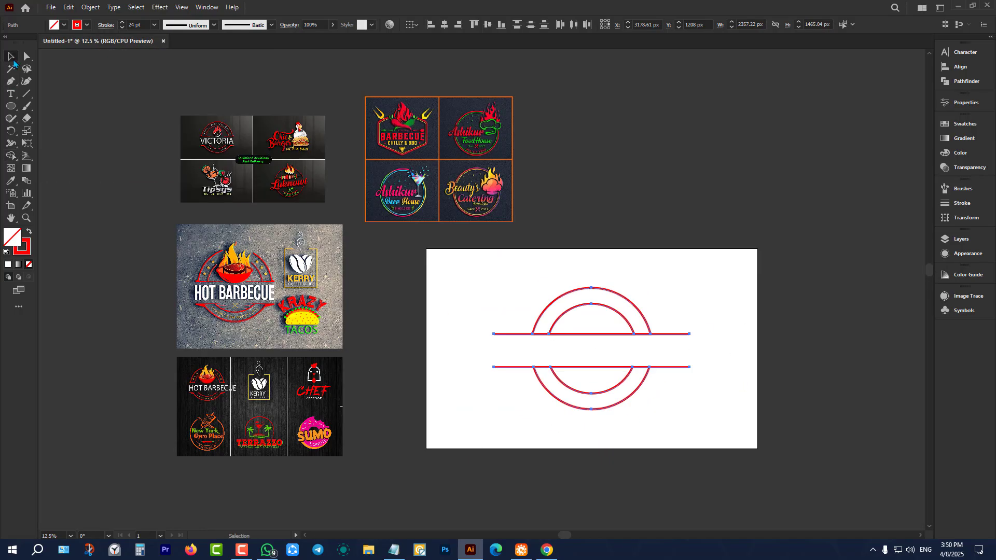
pyautogui.click(123, 290)
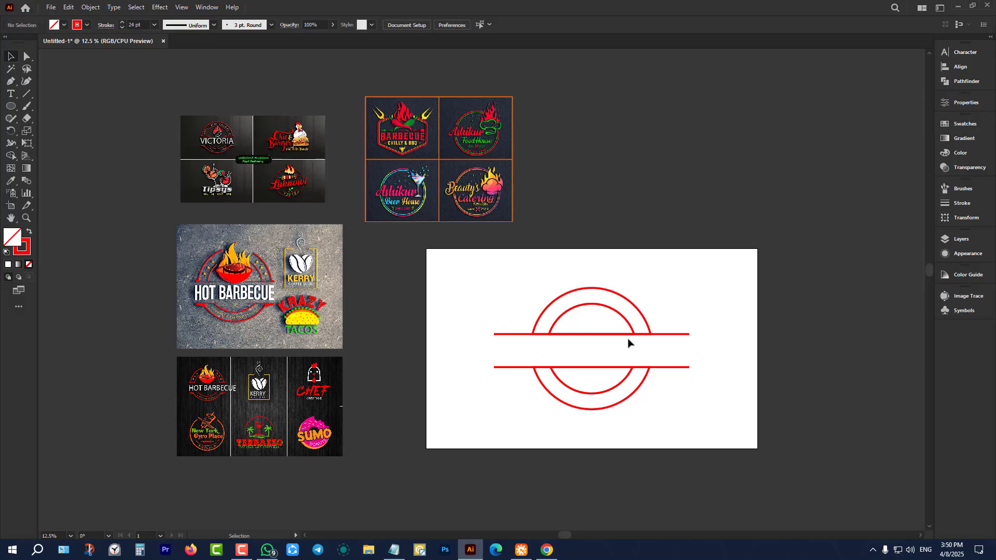
pyautogui.scroll(3, 652, 362)
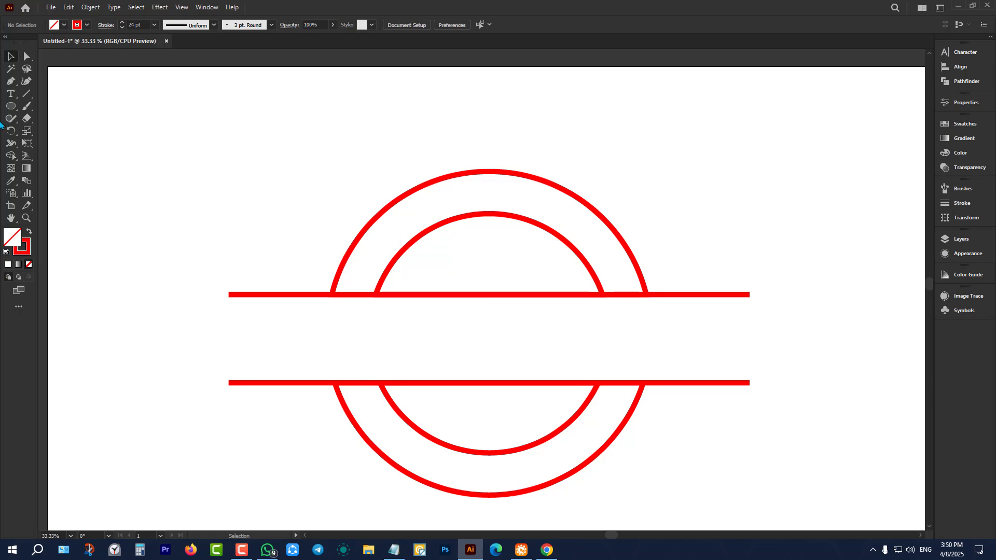
pyautogui.press('a')
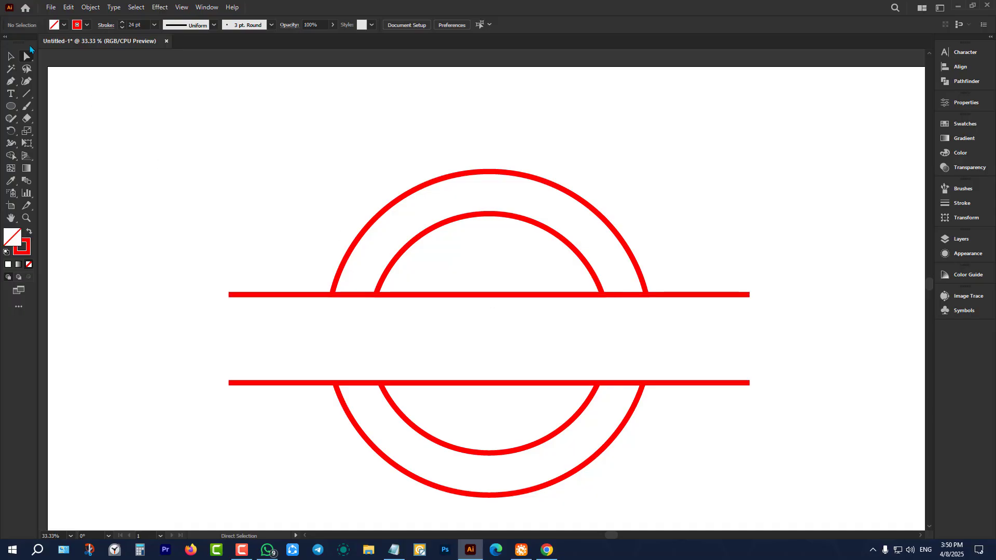
pyautogui.click(10, 56)
pyautogui.scroll(-3, 570, 277)
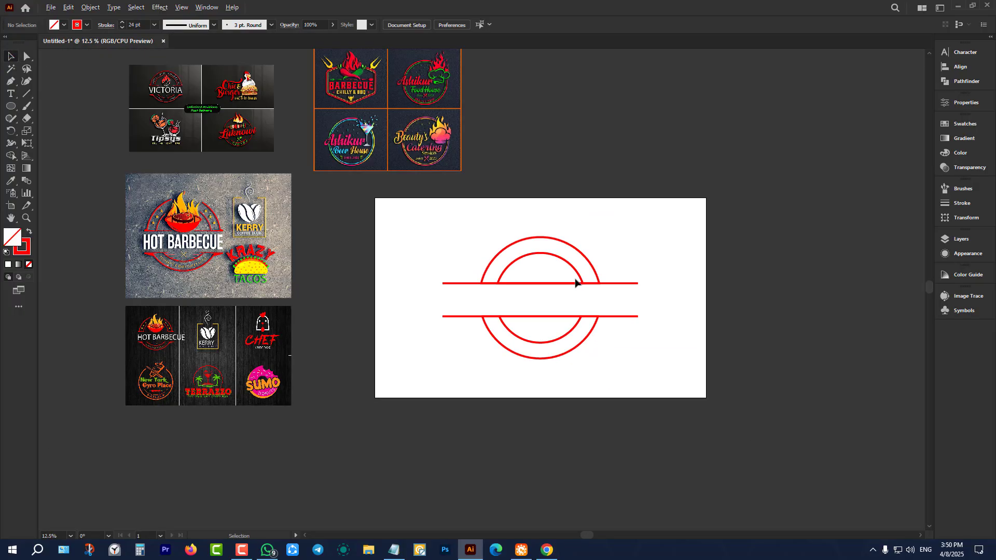
# Step: Compare the circle-and-line emblem outline on the artboard with the Hot Barbecue reference image
pyautogui.scroll(3, 175, 253)
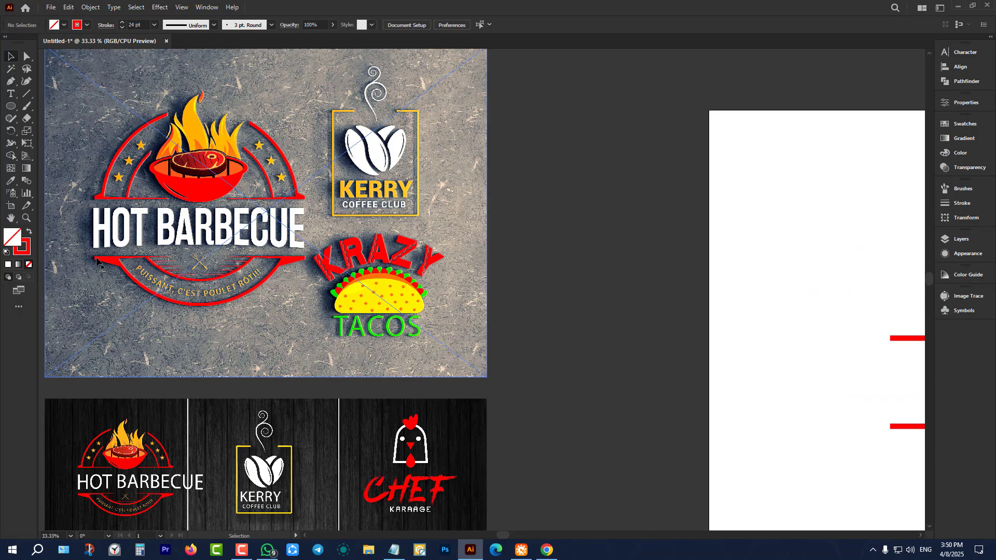
pyautogui.scroll(-2, 213, 264)
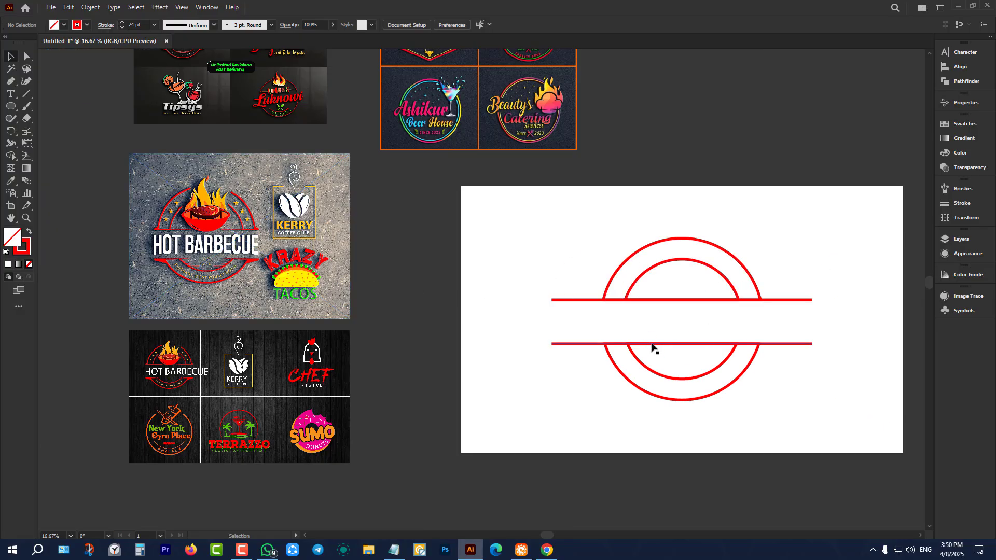
pyautogui.scroll(-3, 399, 295)
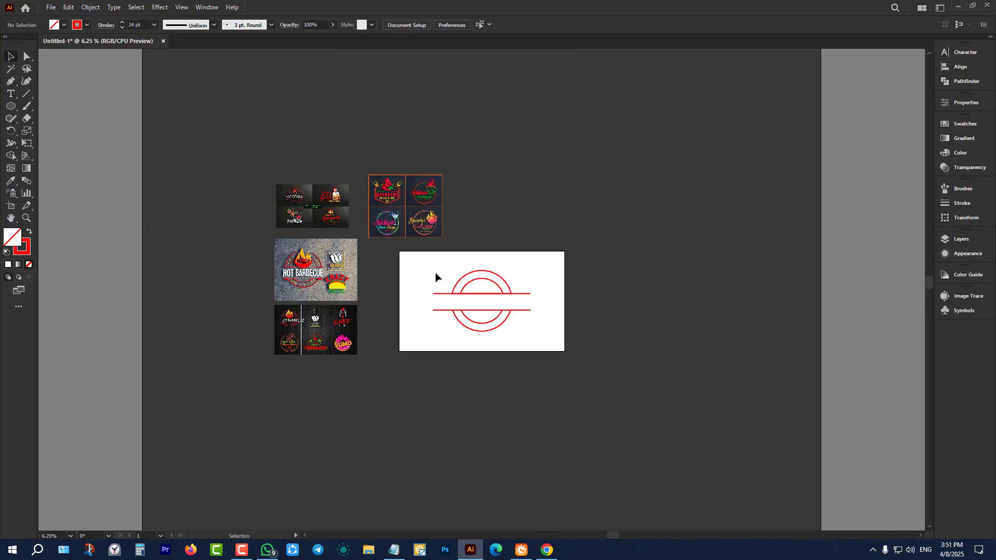
pyautogui.moveTo(436, 278); pyautogui.dragTo(524, 342)
pyautogui.scroll(3, 493, 285)
pyautogui.click(345, 235)
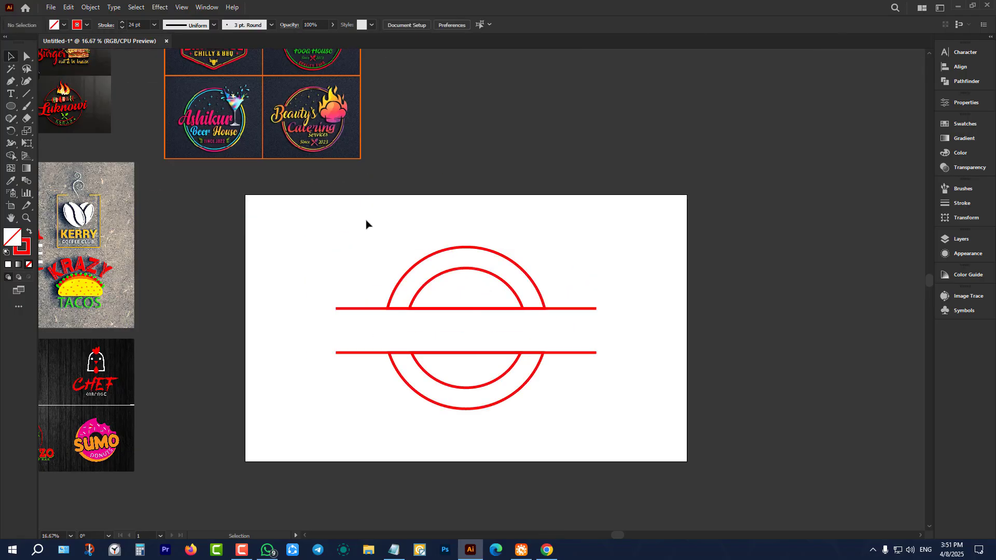
# Step: Move the four-logo reference image with the Barbecue Chilly & BBQ design beside the artboard, over the other references, and enlarge it
pyautogui.scroll(3, 340, 171)
pyautogui.moveTo(302, 132); pyautogui.dragTo(311, 175)
pyautogui.scroll(-1, 394, 183)
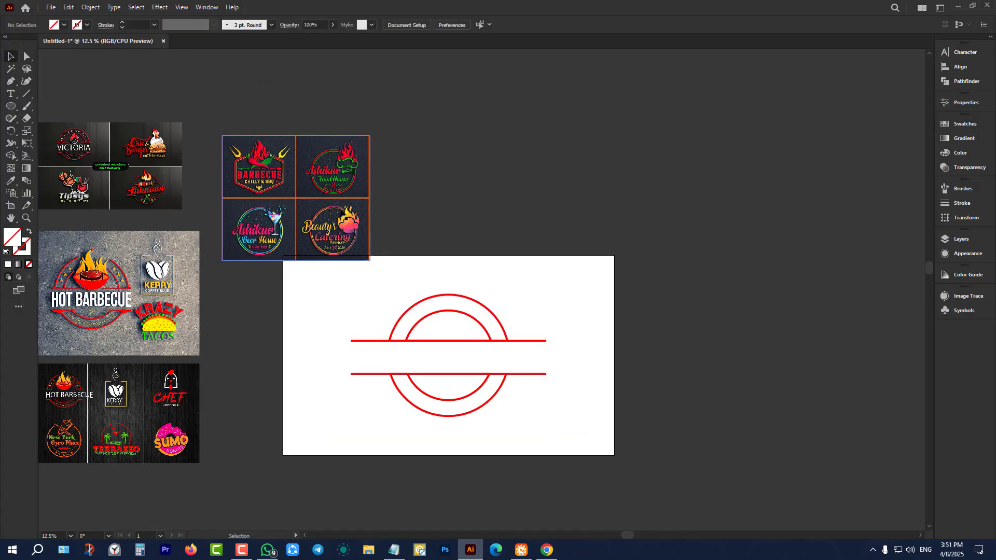
pyautogui.moveTo(321, 242); pyautogui.dragTo(253, 347)
pyautogui.scroll(-2, 429, 311)
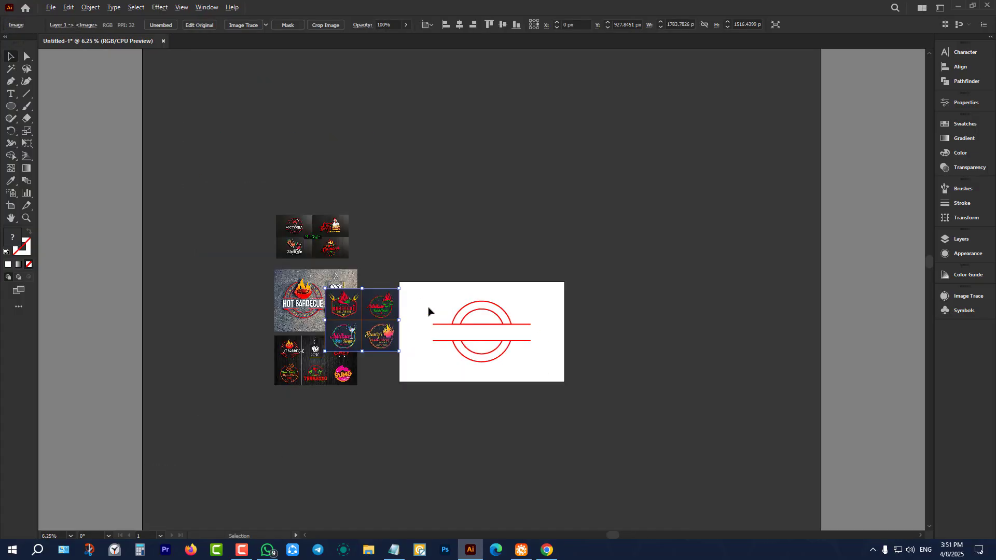
pyautogui.moveTo(324, 321); pyautogui.dragTo(255, 320)
pyautogui.moveTo(355, 330); pyautogui.dragTo(351, 351)
pyautogui.click(421, 411)
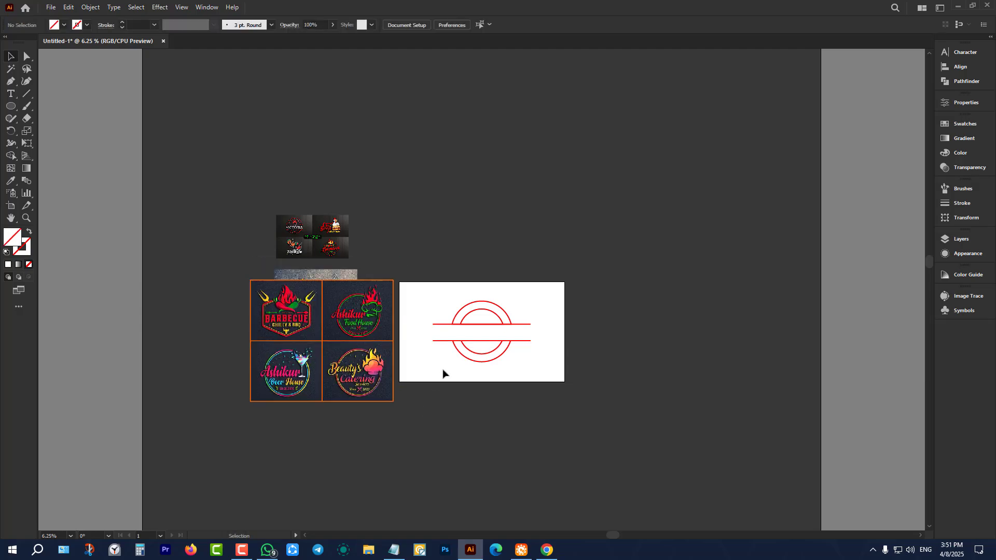
# Step: Delete the red circle arcs and the two horizontal lines from the artboard
pyautogui.scroll(2, 454, 343)
pyautogui.moveTo(407, 213); pyautogui.dragTo(587, 406)
pyautogui.press('Delete')
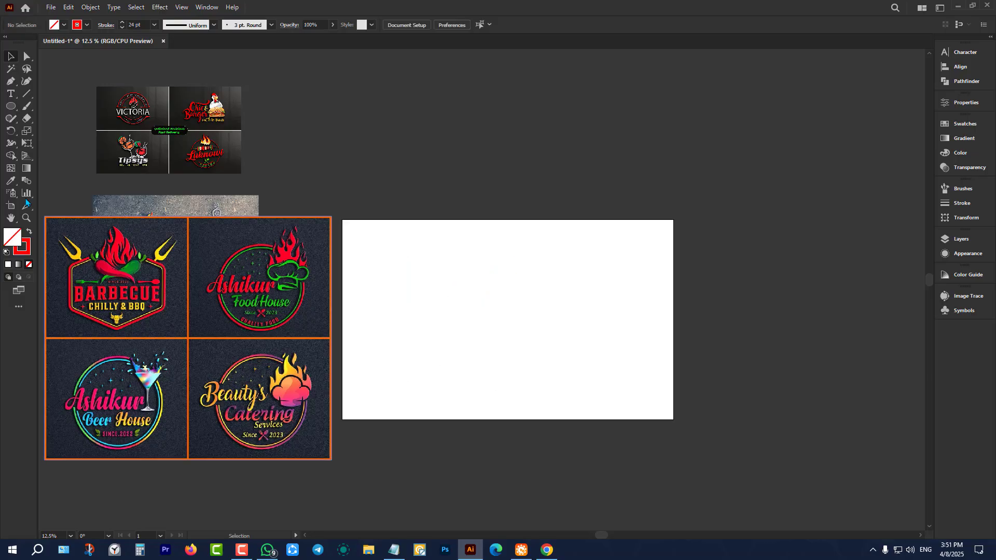
# Step: Draw a red-outlined circle about 1385 px in diameter and centre it horizontally and vertically on the artboard
pyautogui.click(10, 107)
pyautogui.scroll(1, 453, 291)
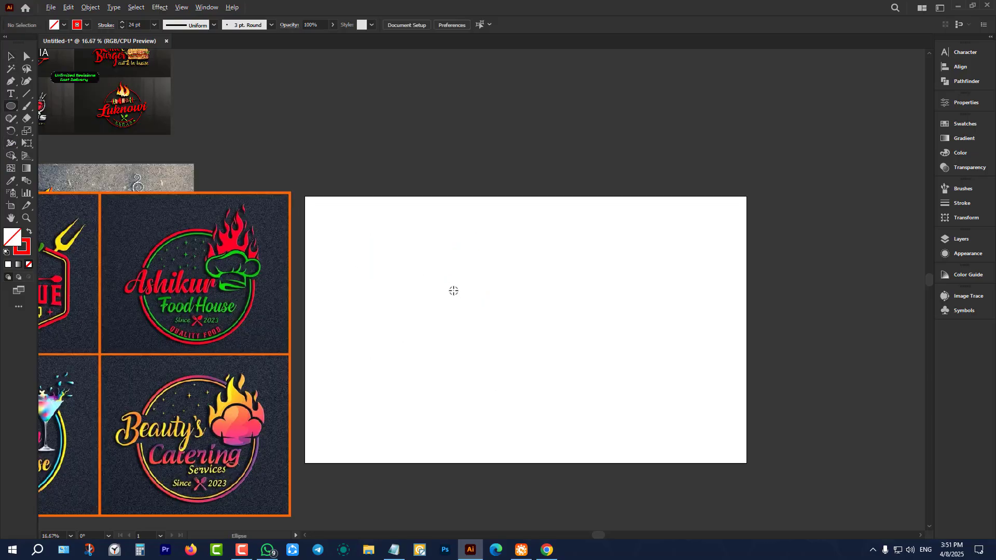
pyautogui.moveTo(432, 255); pyautogui.dragTo(586, 387)
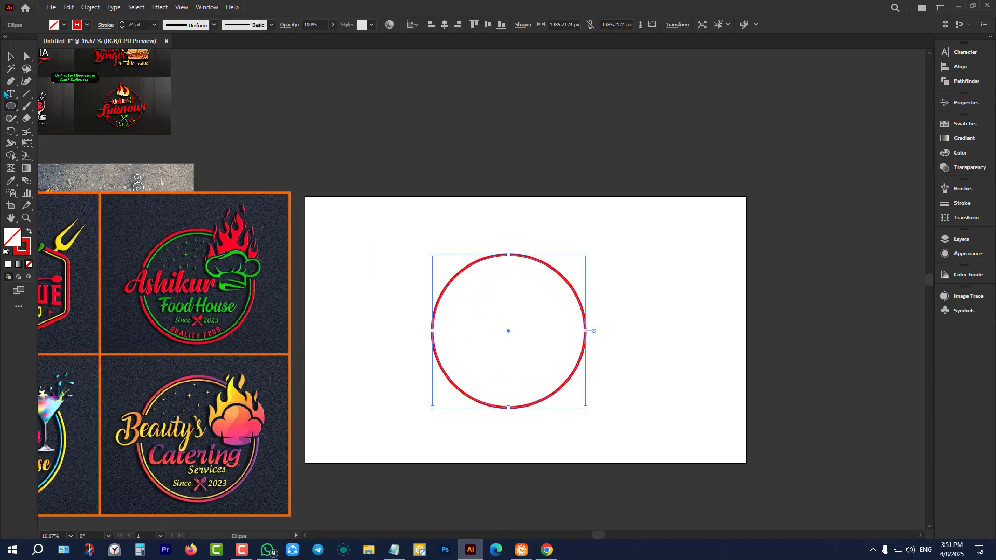
pyautogui.press('v')
pyautogui.click(406, 163)
pyautogui.moveTo(406, 163); pyautogui.dragTo(514, 322)
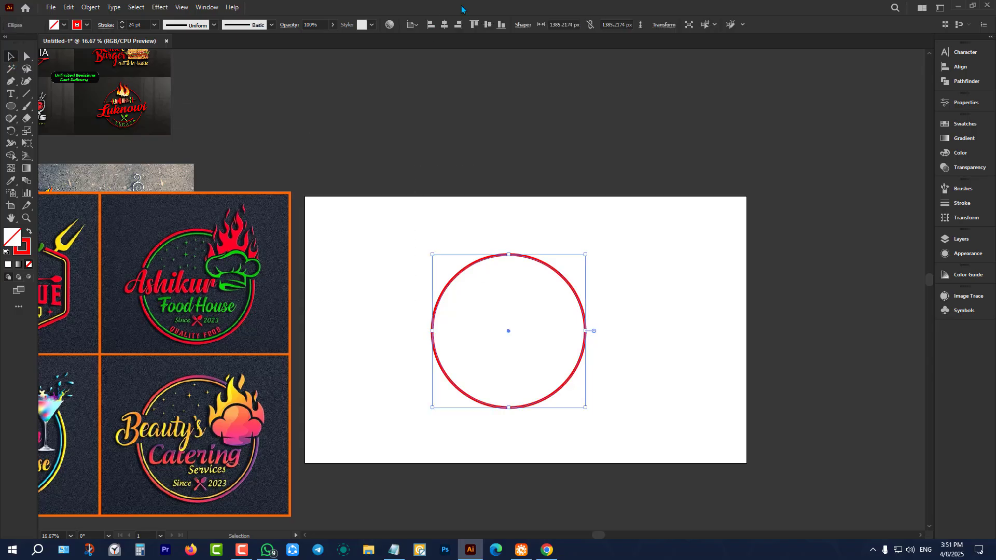
pyautogui.click(444, 24)
pyautogui.click(487, 23)
pyautogui.click(502, 122)
pyautogui.scroll(-3, 433, 234)
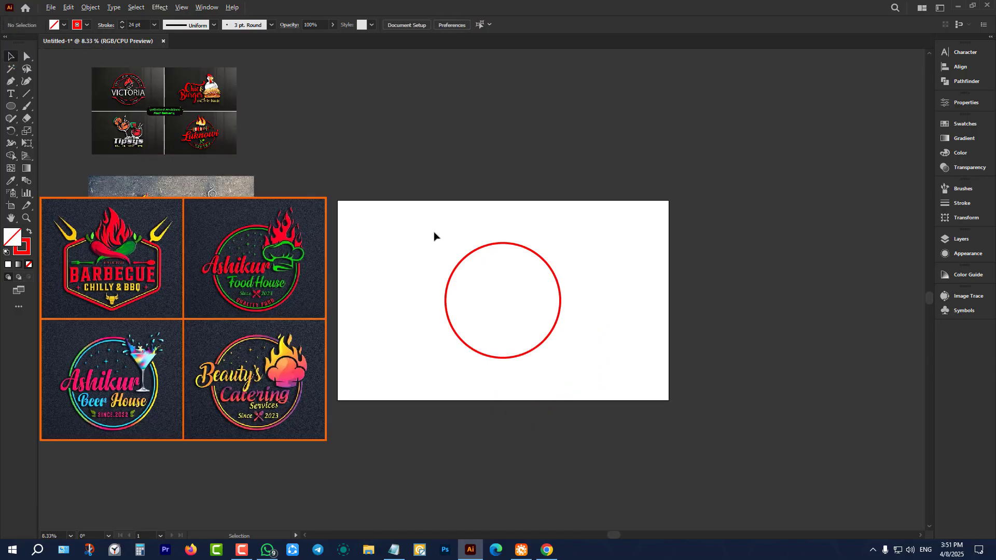
# Step: Switch to Freepik in Chrome, activate its asset search and return to Illustrator
pyautogui.click(547, 550)
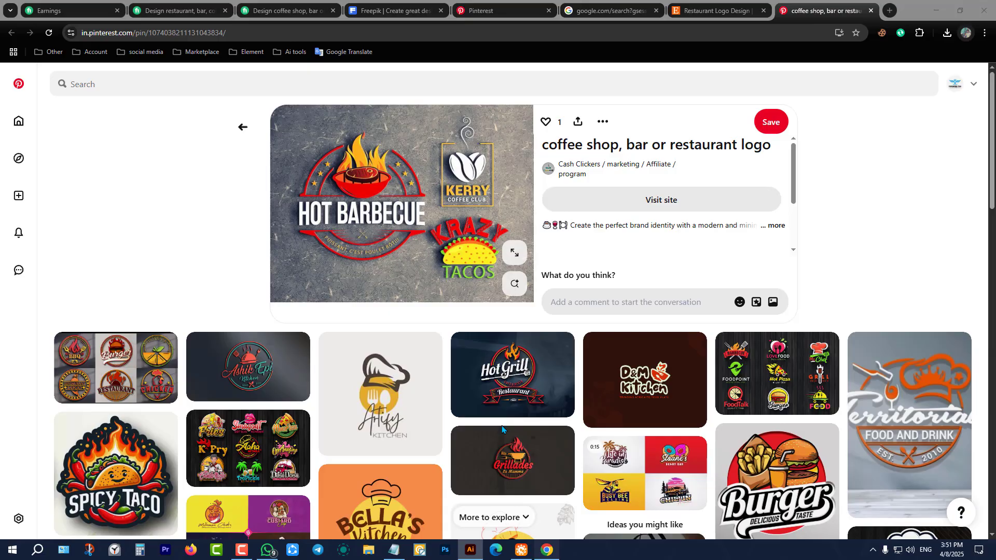
pyautogui.click(394, 10)
pyautogui.click(480, 232)
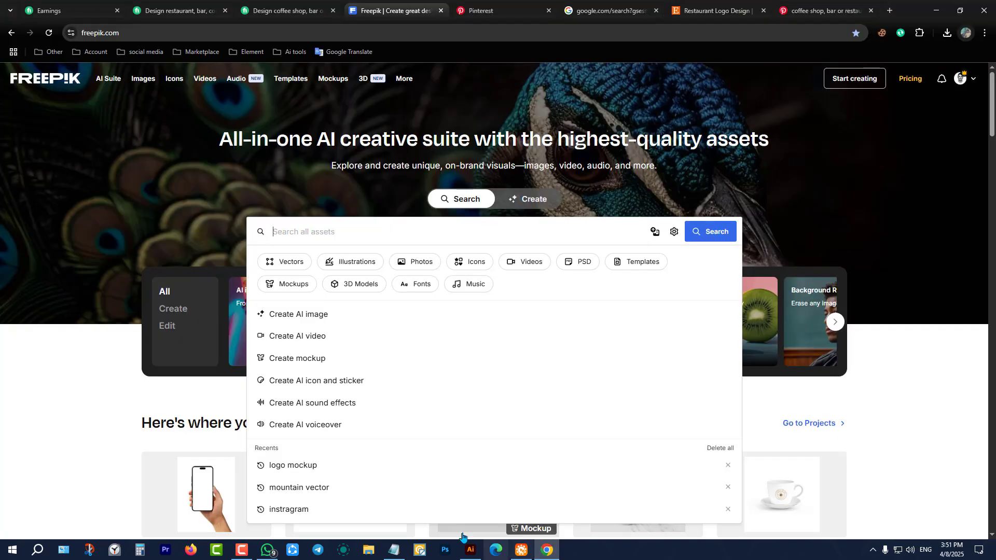
pyautogui.click(470, 549)
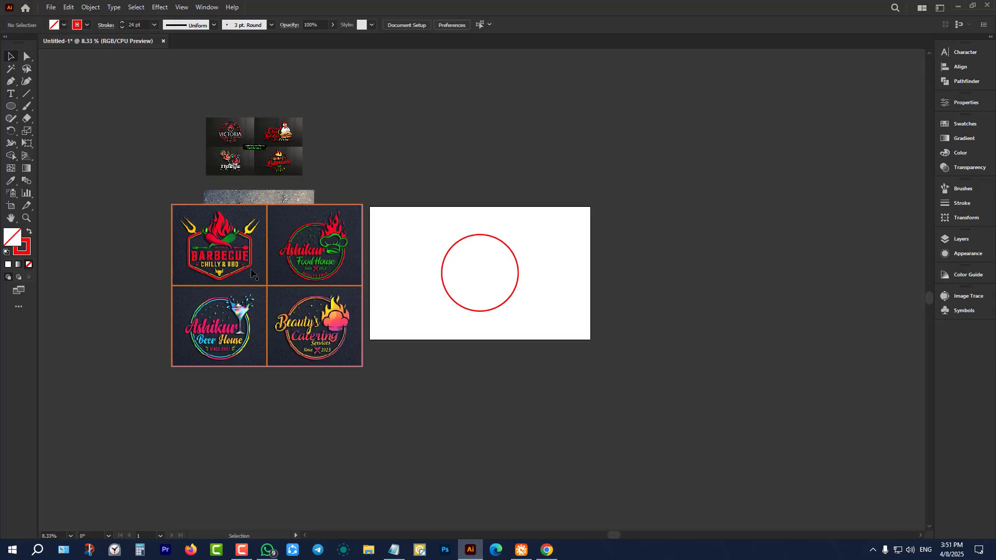
# Step: Examine the emblem shapes, food icons and lettering of the logos in the two four-logo reference images
pyautogui.scroll(3, 203, 261)
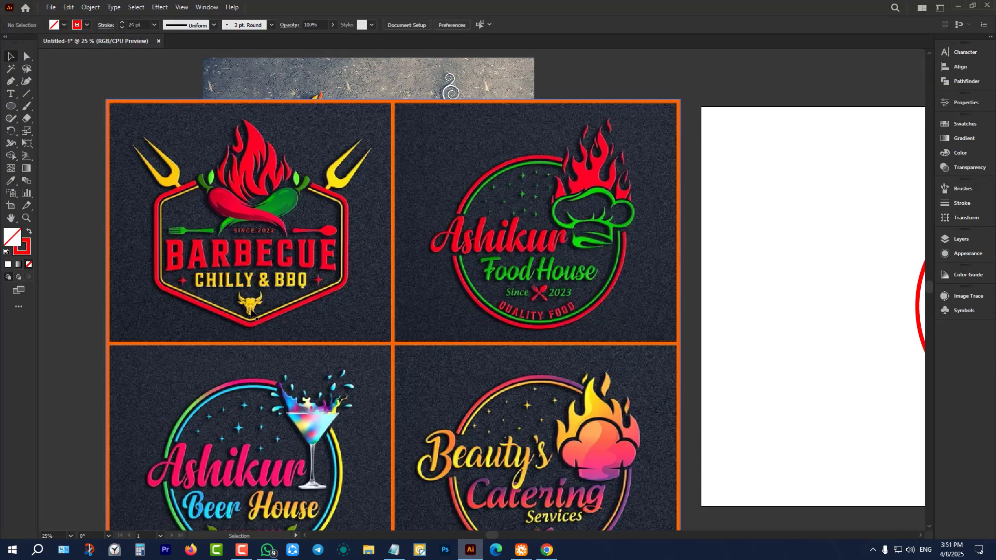
pyautogui.scroll(-3, 255, 317)
pyautogui.scroll(4, 476, 240)
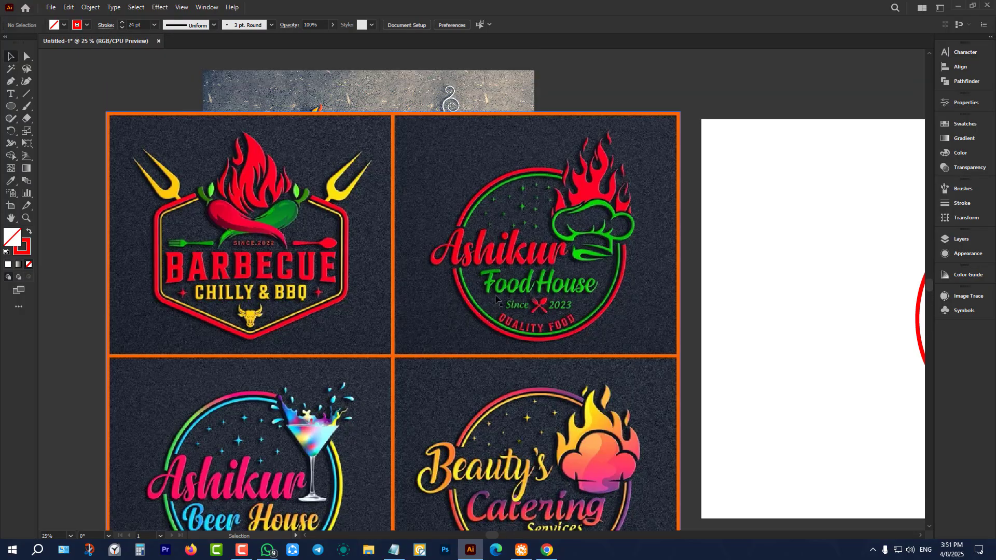
pyautogui.scroll(-2, 362, 323)
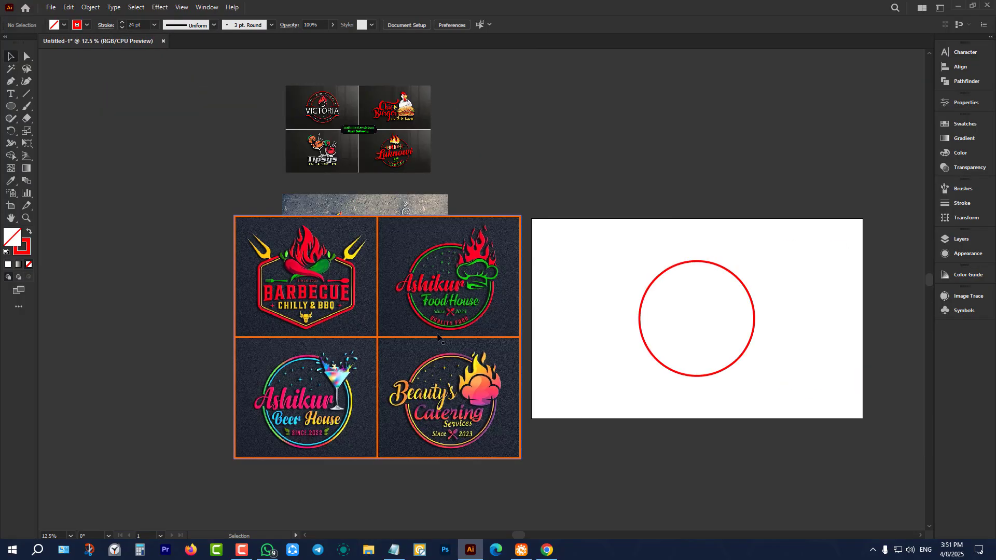
pyautogui.scroll(3, 438, 338)
pyautogui.scroll(-3, 446, 332)
pyautogui.scroll(-1, 456, 363)
pyautogui.scroll(2, 466, 408)
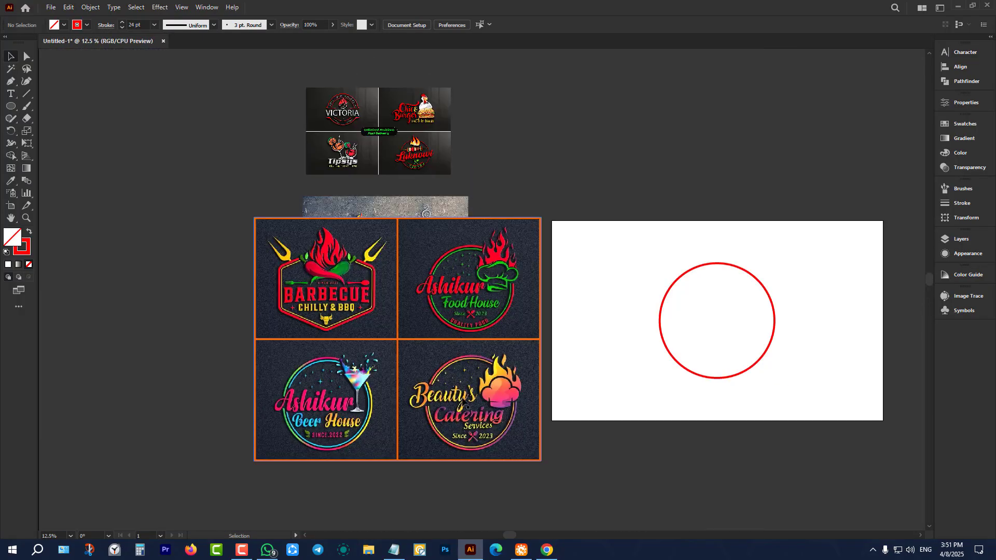
pyautogui.scroll(-1, 467, 407)
pyautogui.scroll(1, 413, 275)
pyautogui.scroll(2, 388, 240)
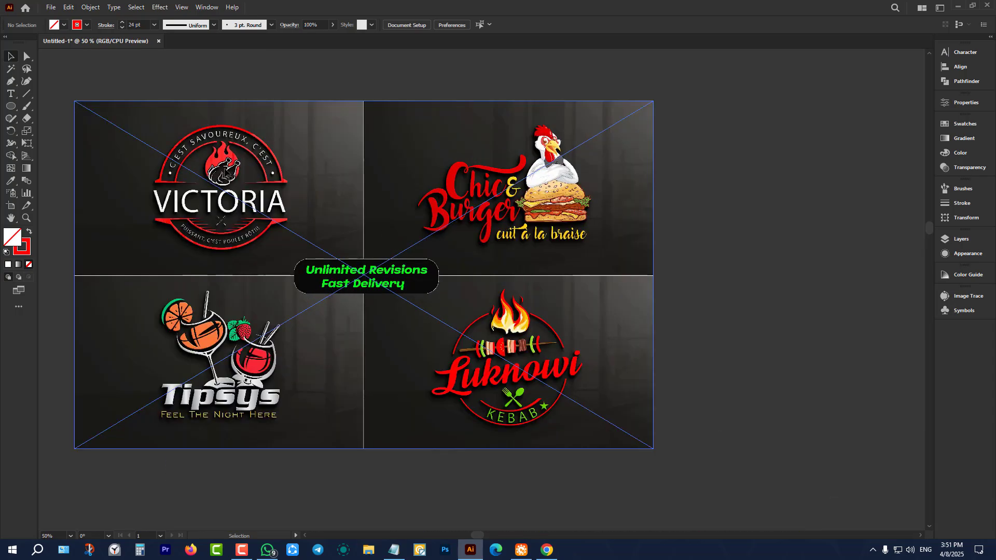
pyautogui.scroll(-1, 295, 222)
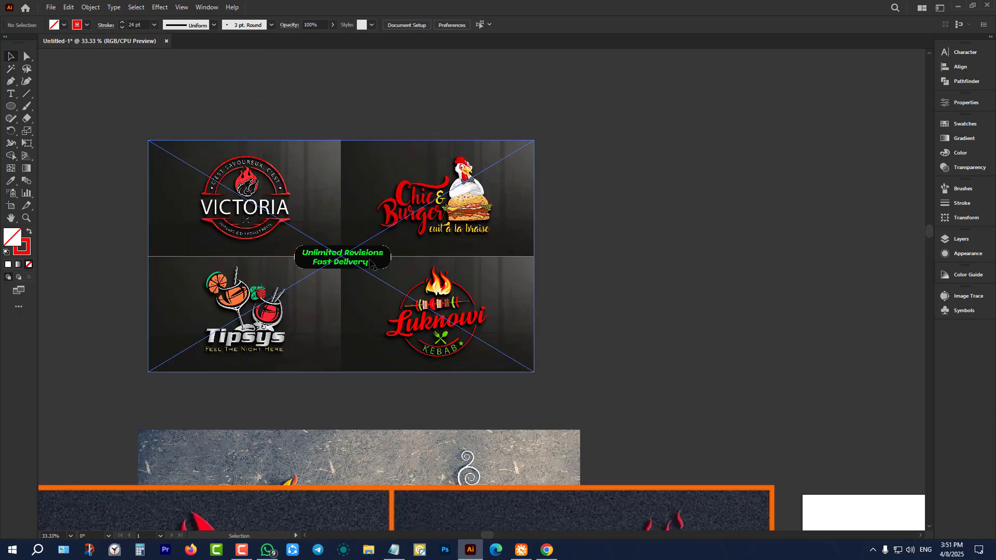
pyautogui.scroll(-1, 369, 263)
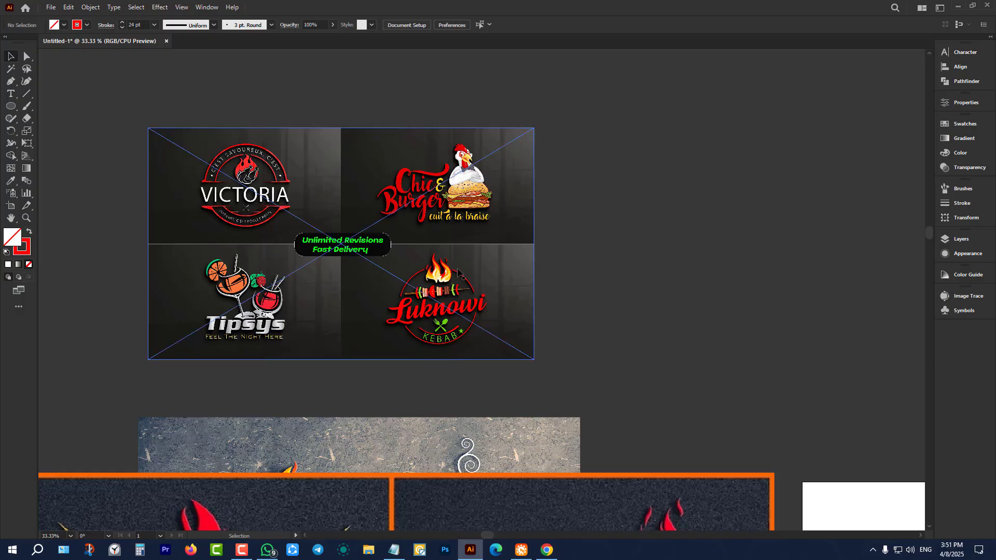
pyautogui.scroll(3, 461, 224)
pyautogui.scroll(2, 464, 236)
pyautogui.scroll(-4, 415, 236)
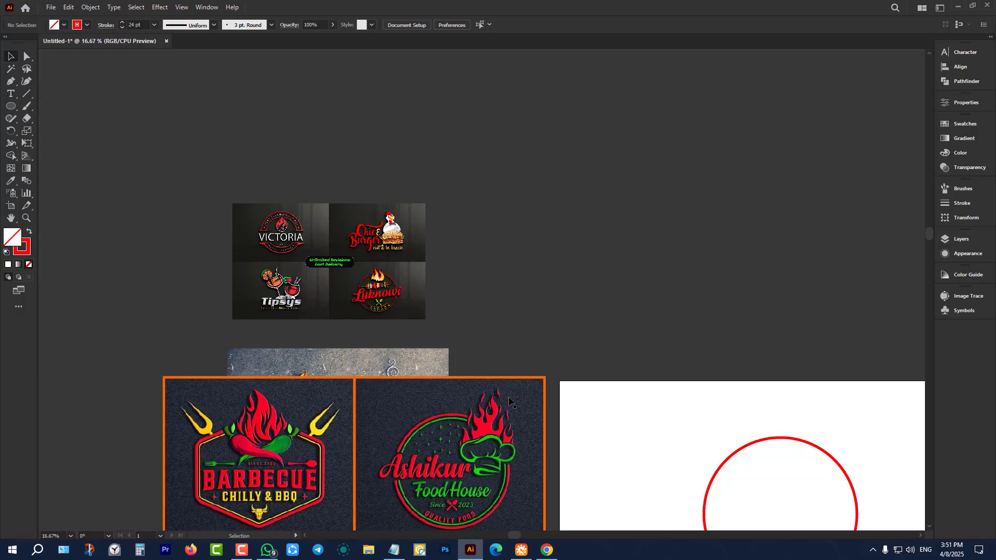
pyautogui.scroll(-7, 259, 197)
pyautogui.scroll(-3, 166, 165)
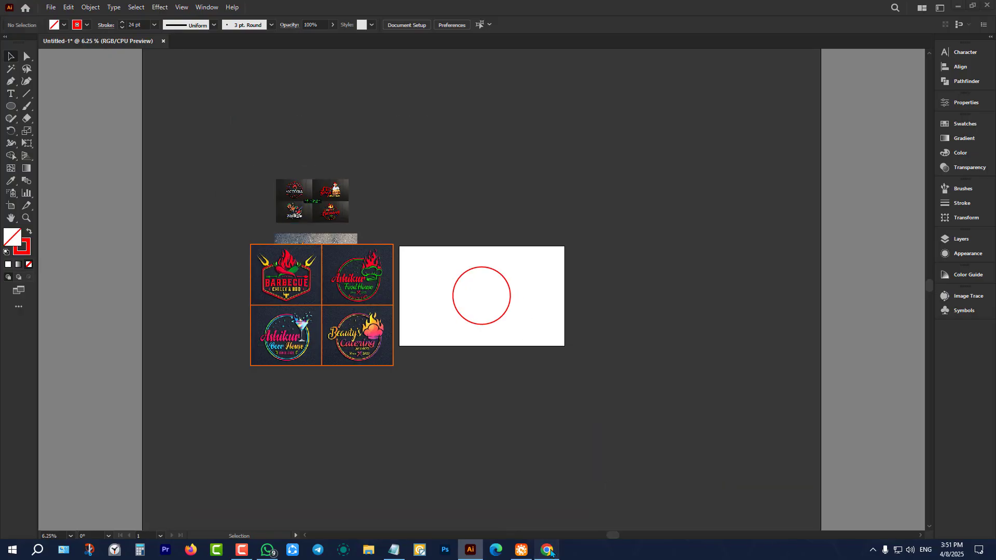
# Step: Switch to Freepik in Chrome and enter "burbeque logo" as the asset search term
pyautogui.hotkey('alt', 'Tab')
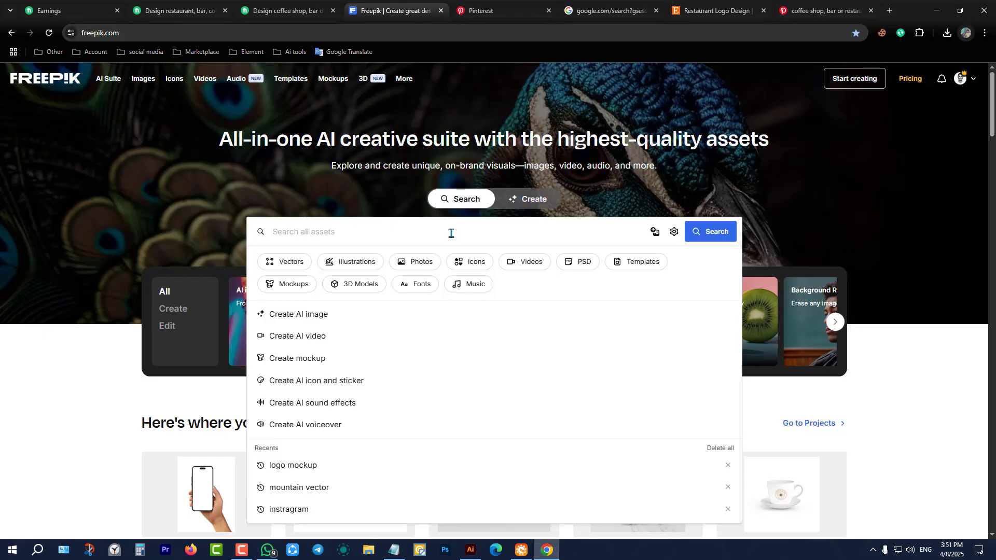
pyautogui.write('burbe')
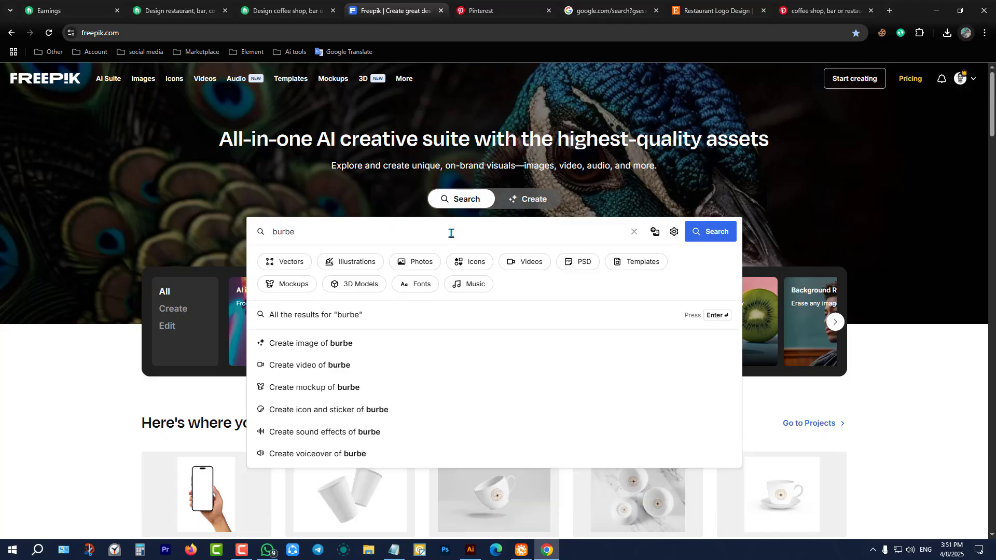
pyautogui.write('que ')
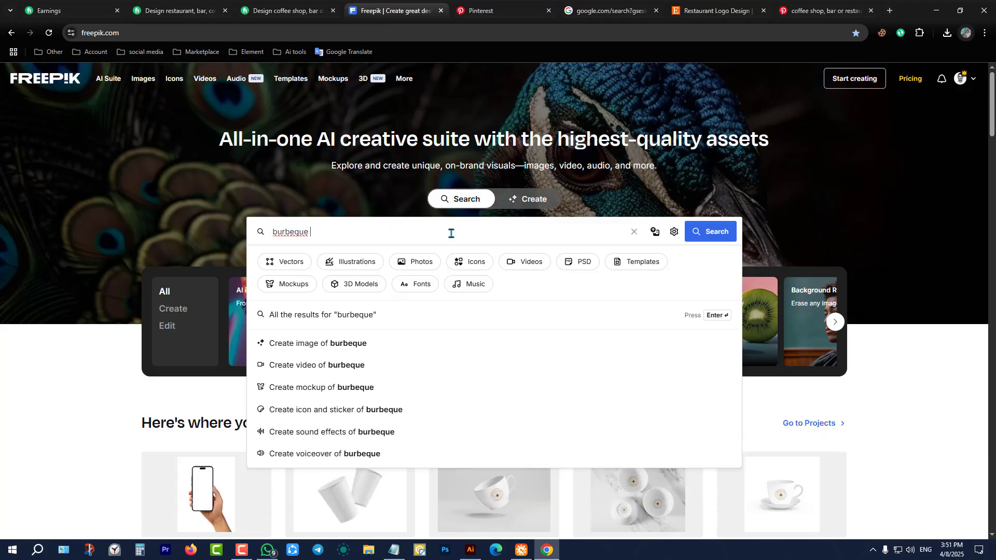
pyautogui.write('logo')
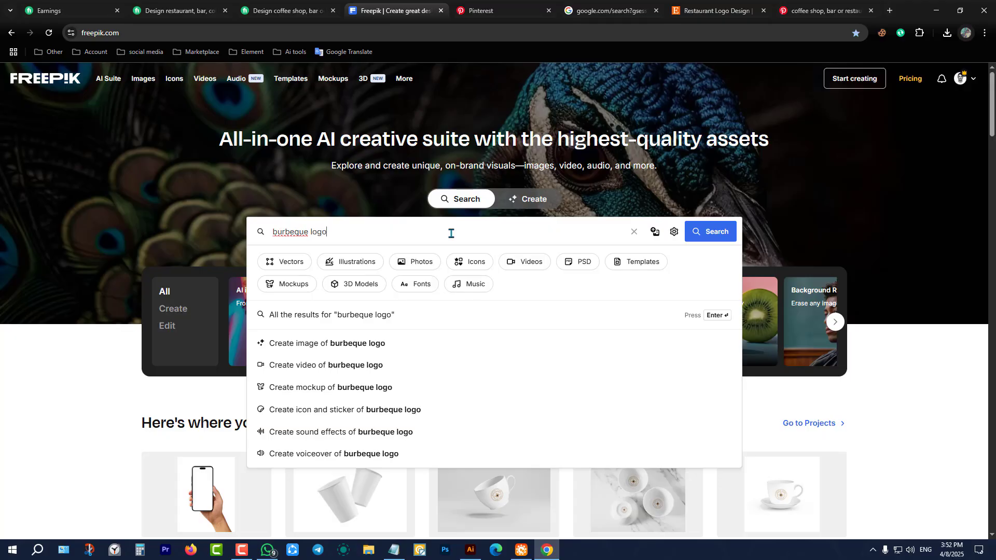
# Step: Correct the misspelled search word to "barbeque" and search Freepik for "barbeque logo"
pyautogui.rightClick(287, 234)
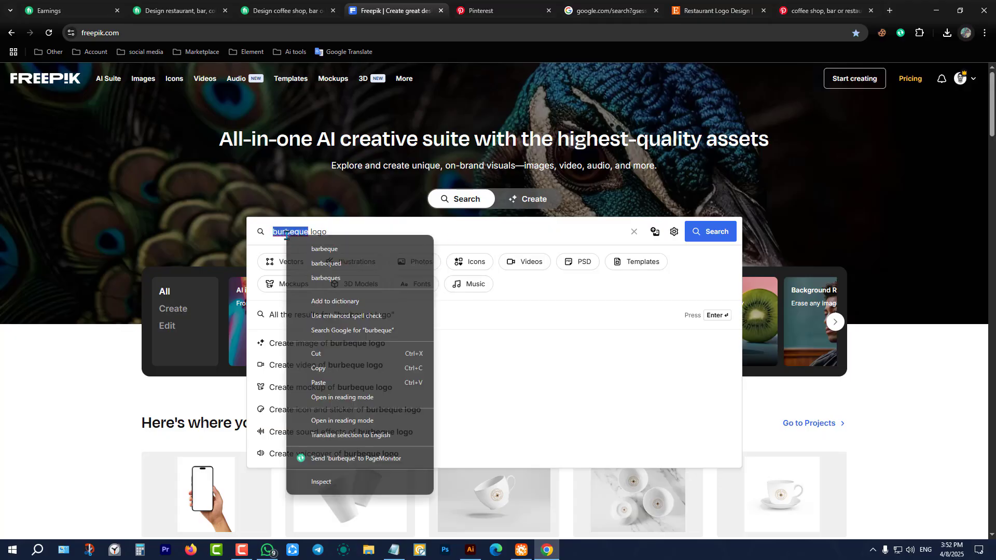
pyautogui.click(345, 251)
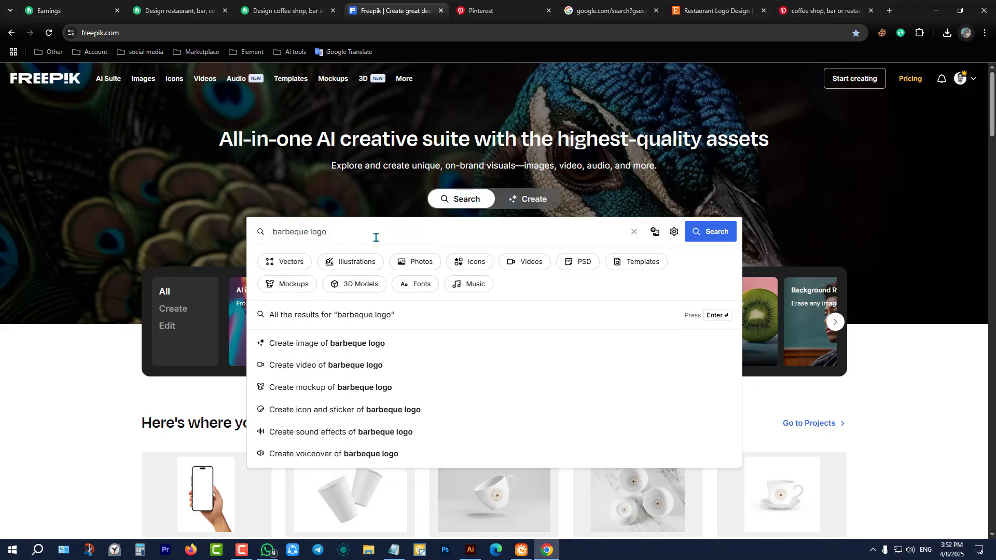
pyautogui.press('Escape')
pyautogui.press('Return')
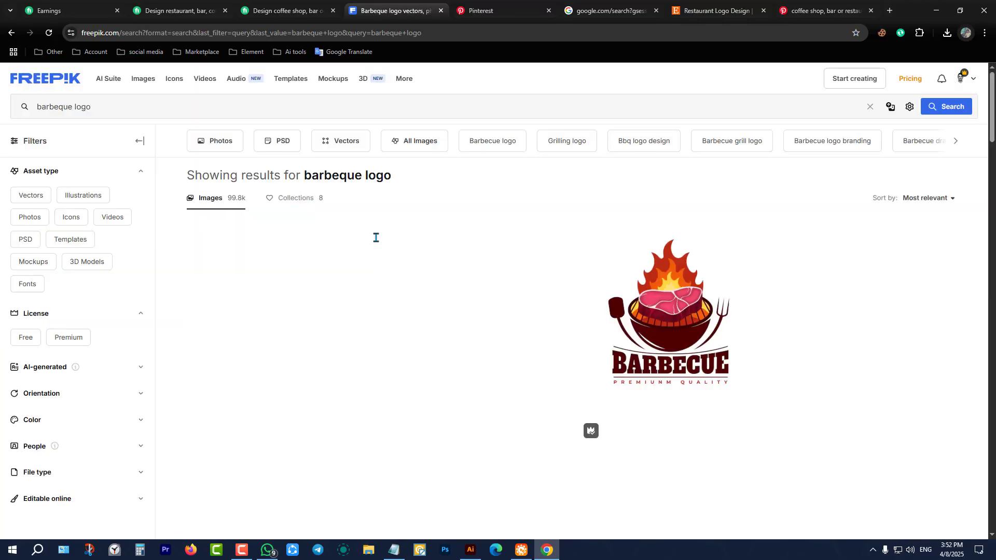
# Step: Examine the barbecue logo designs on the first results page for layout and icon ideas
pyautogui.scroll(-3, 446, 188)
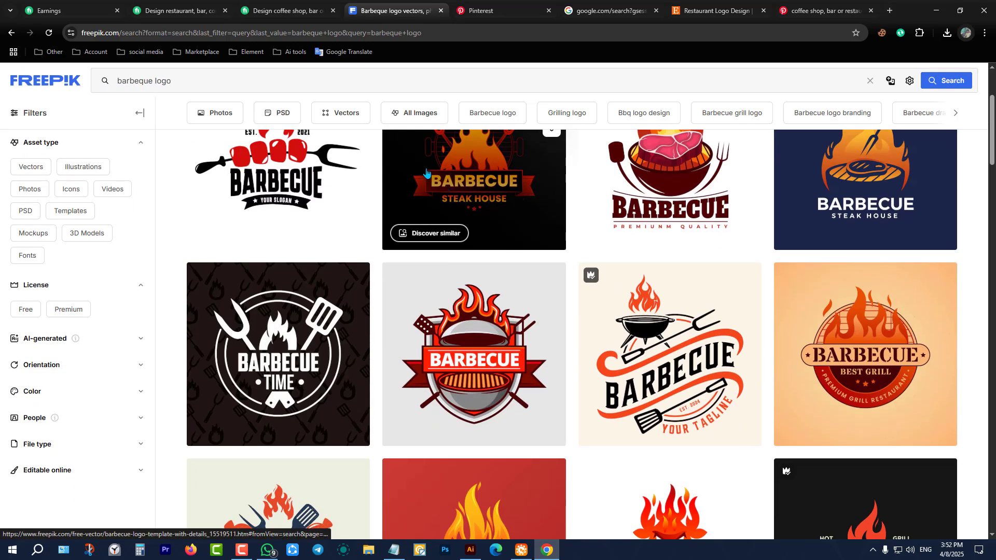
pyautogui.scroll(-3, 426, 254)
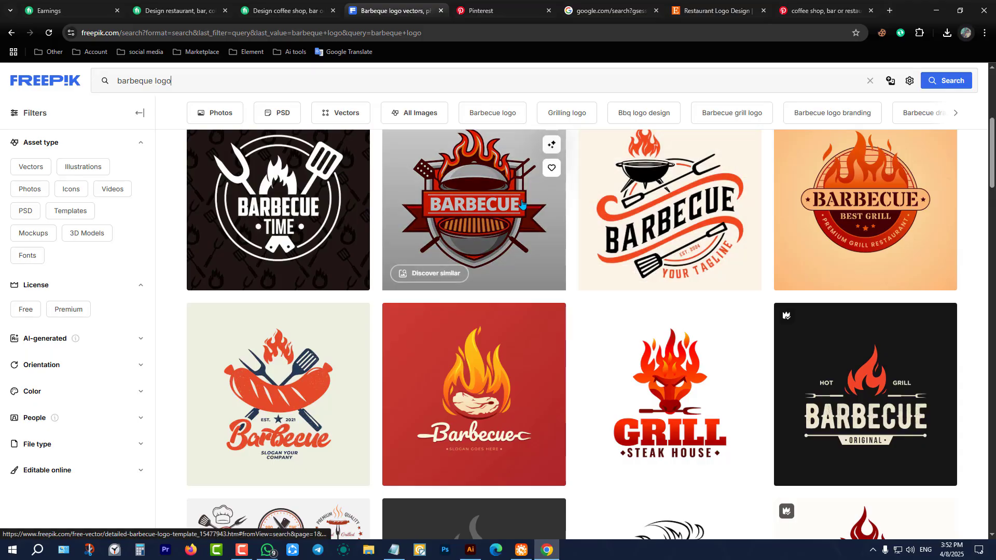
pyautogui.scroll(-3, 522, 204)
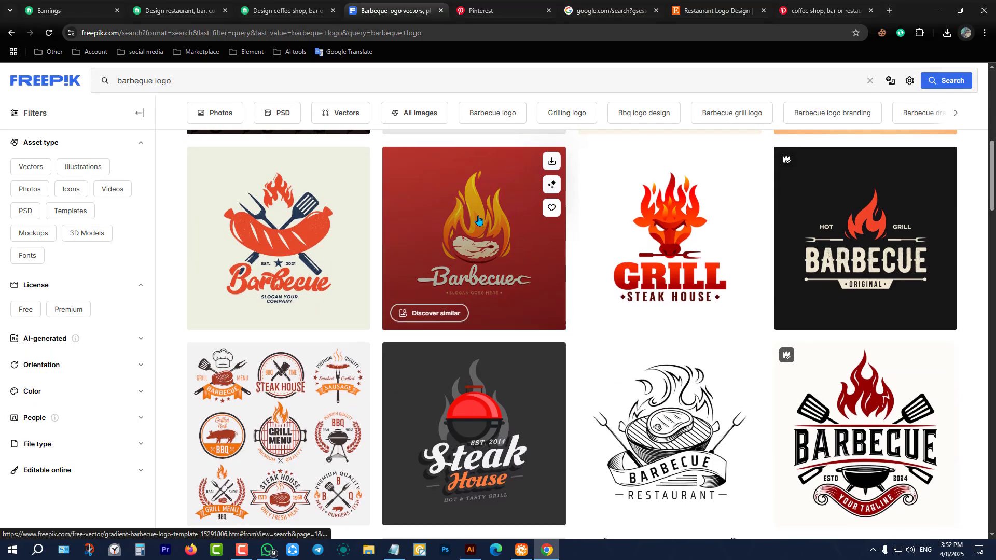
pyautogui.scroll(-3, 394, 306)
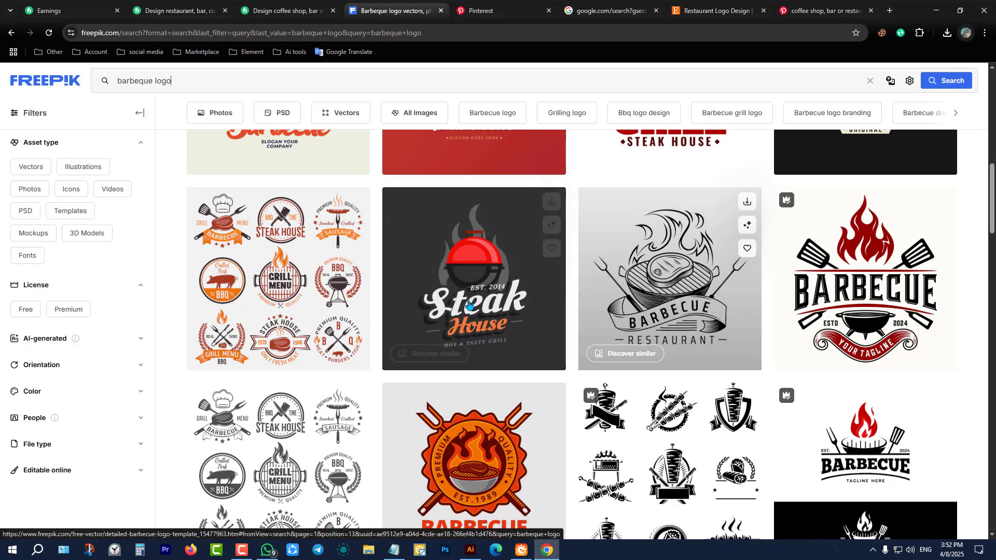
pyautogui.scroll(-6, 466, 268)
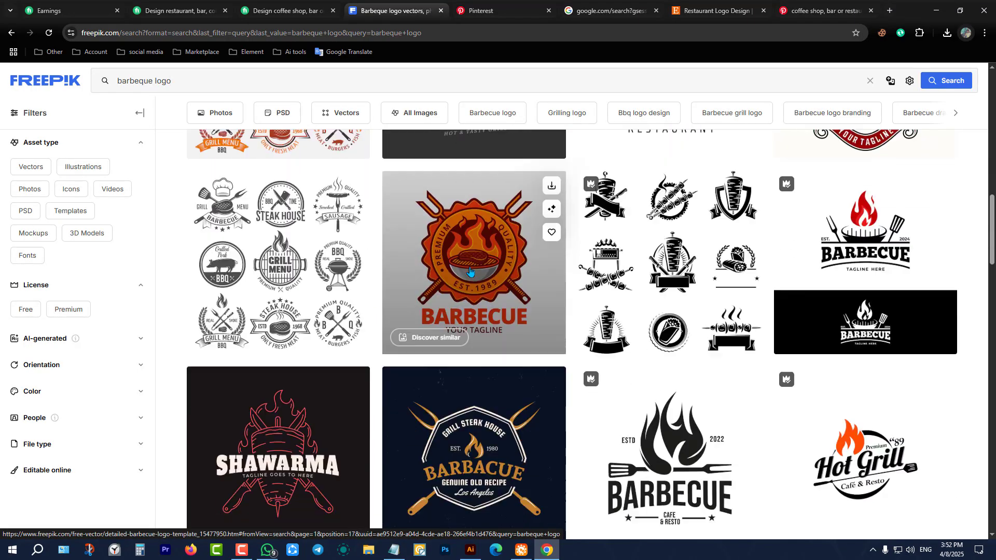
pyautogui.scroll(-6, 482, 271)
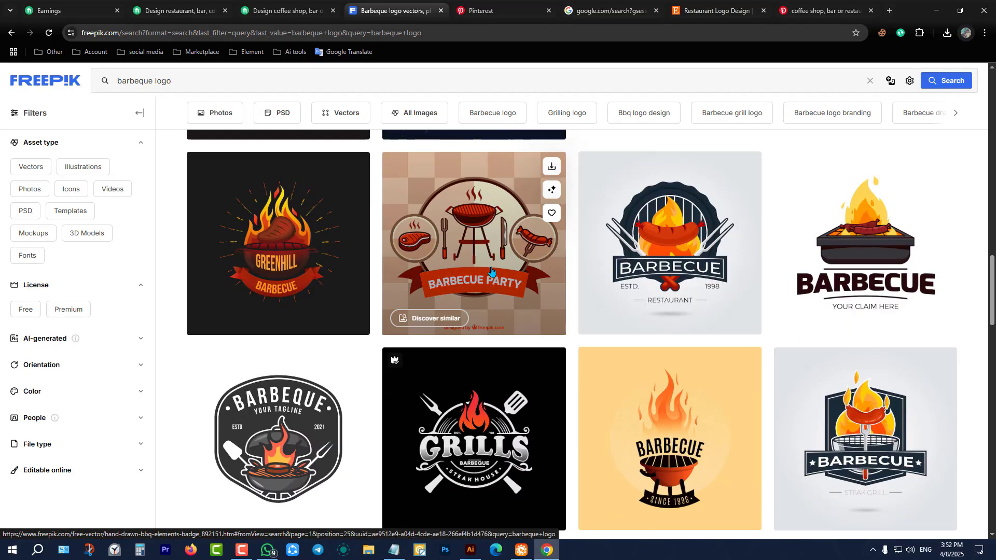
pyautogui.scroll(-6, 490, 270)
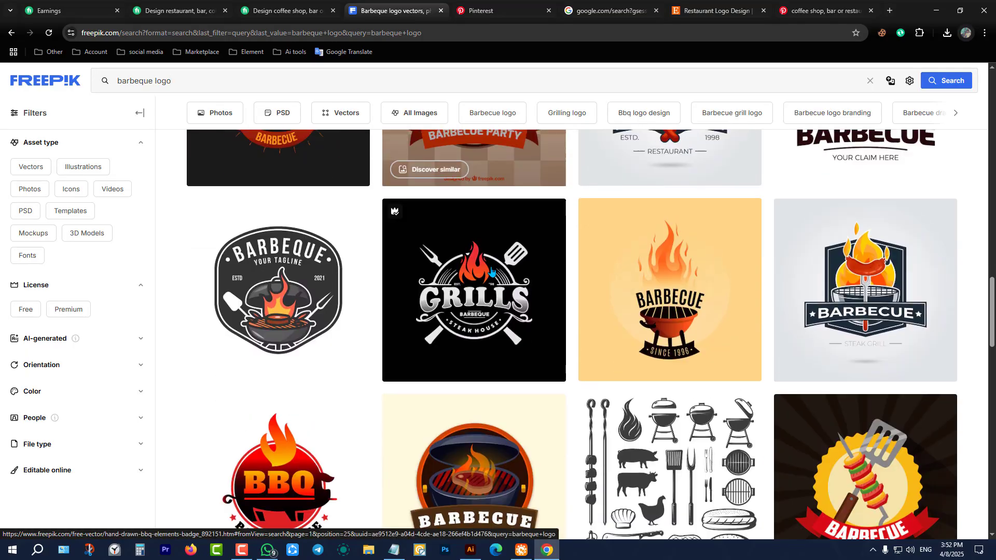
pyautogui.scroll(-3, 527, 310)
pyautogui.scroll(-3, 527, 310)
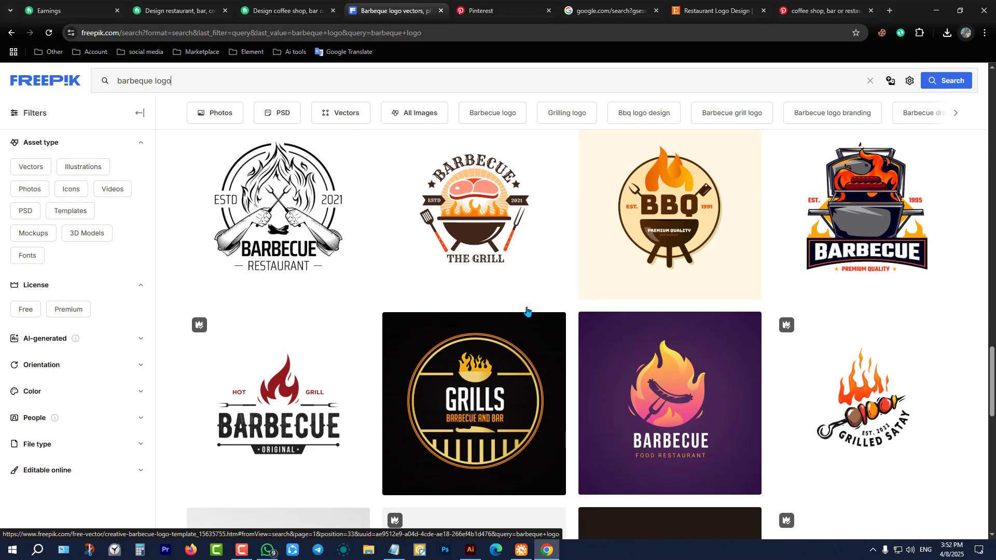
pyautogui.scroll(-3, 530, 309)
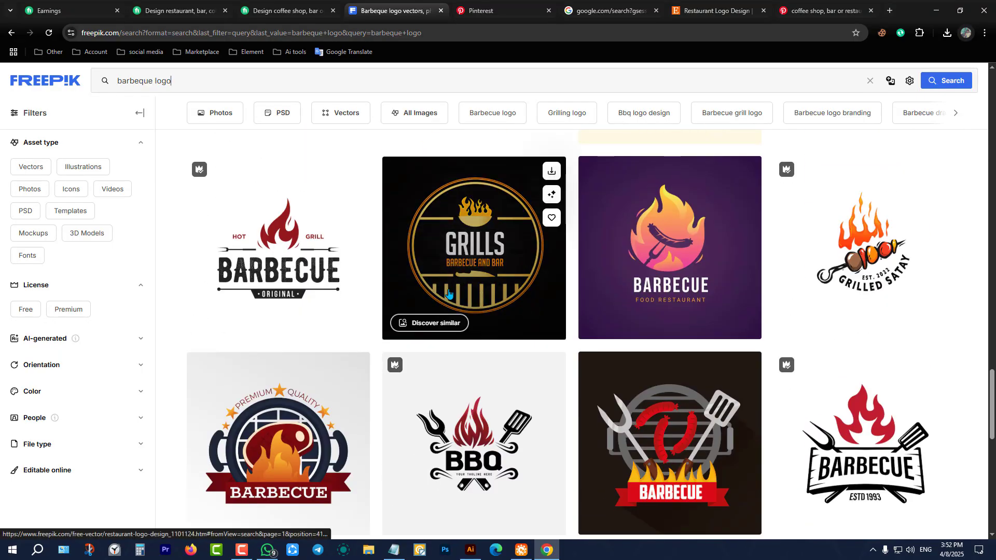
pyautogui.scroll(-3, 407, 262)
pyautogui.scroll(-5, 415, 261)
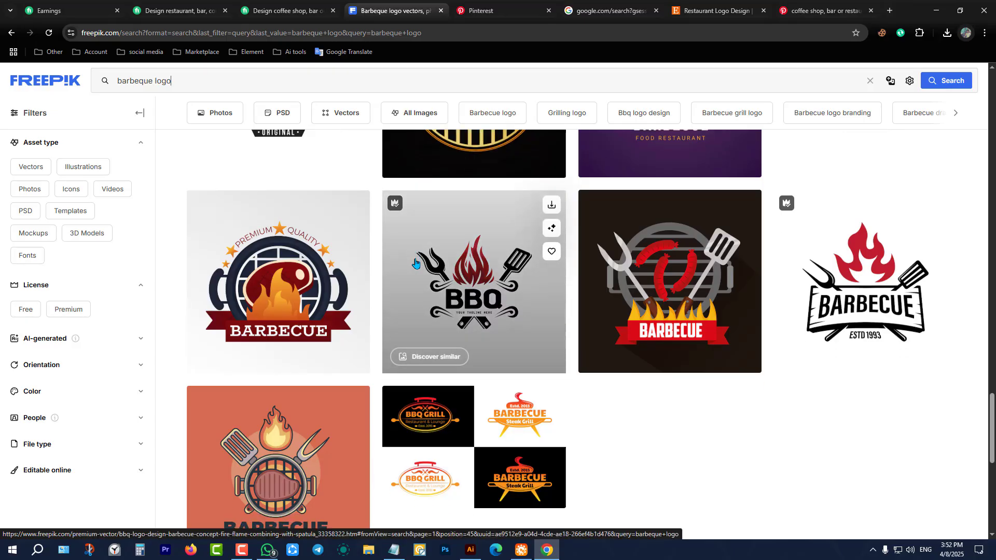
pyautogui.scroll(2, 415, 263)
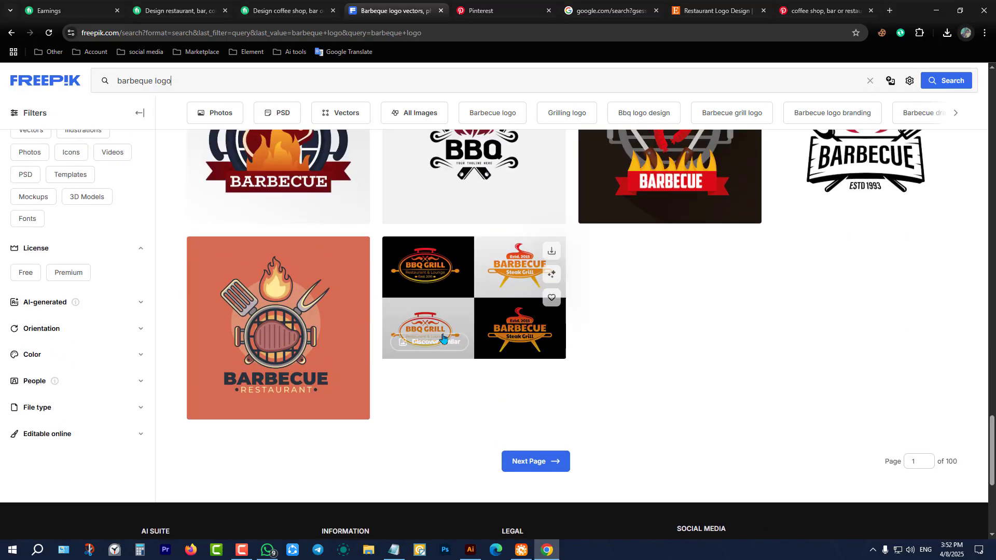
# Step: Open the second page of barbeque logo results and examine its upper designs for ideas
pyautogui.click(519, 470)
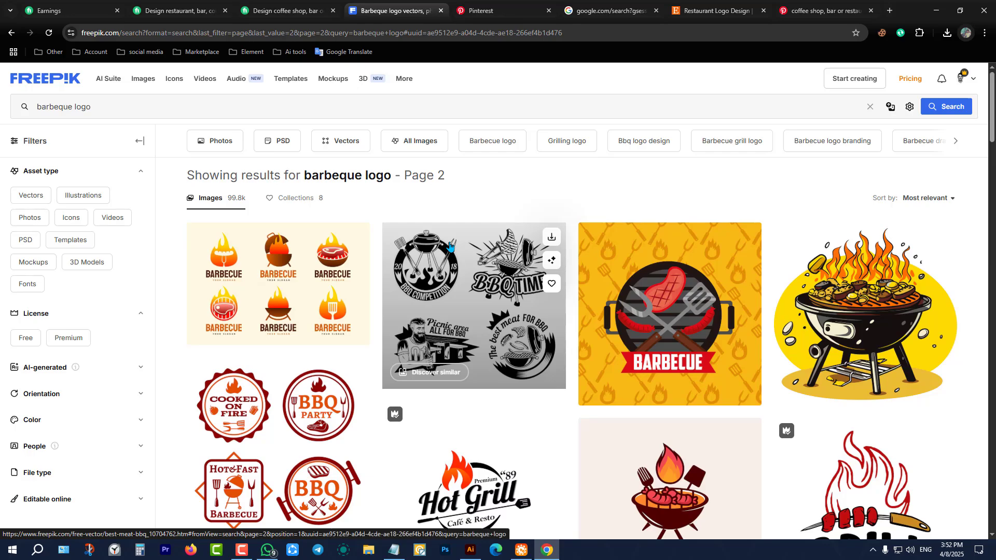
pyautogui.scroll(-3, 449, 246)
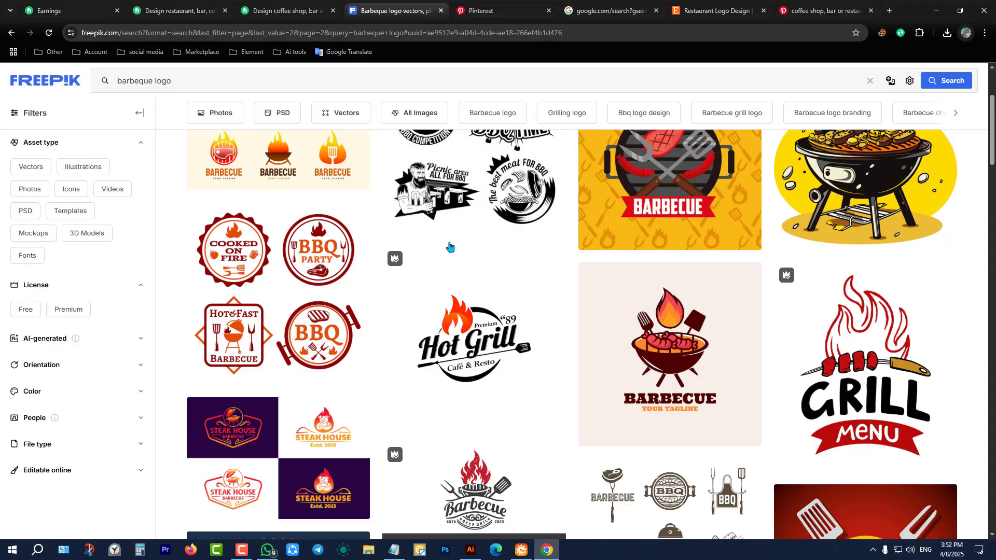
pyautogui.scroll(3, 449, 245)
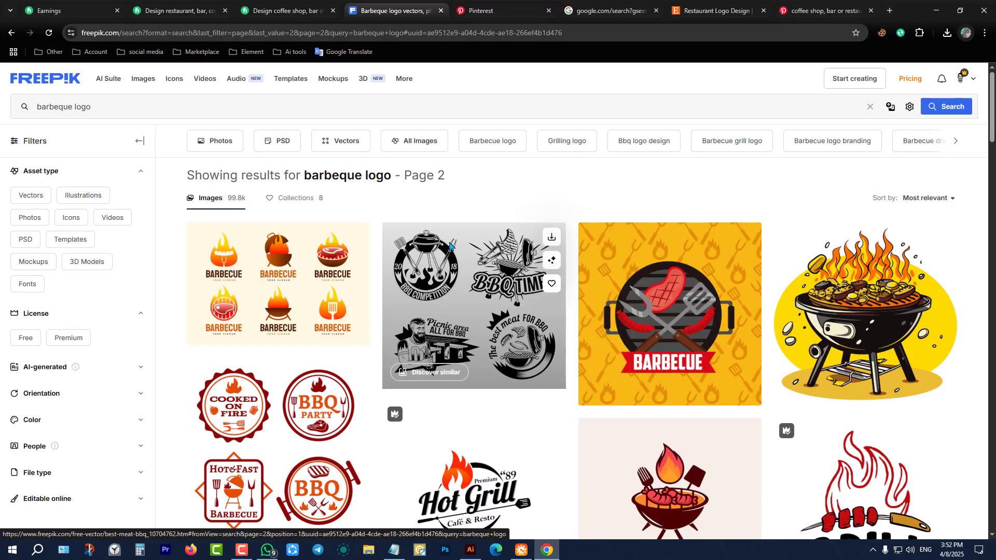
pyautogui.scroll(-3, 467, 243)
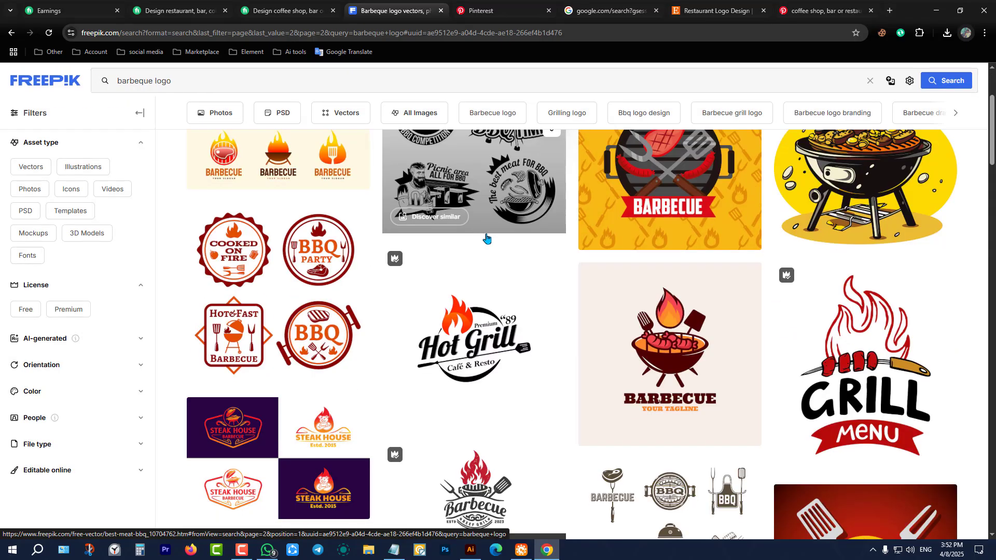
pyautogui.scroll(-3, 507, 266)
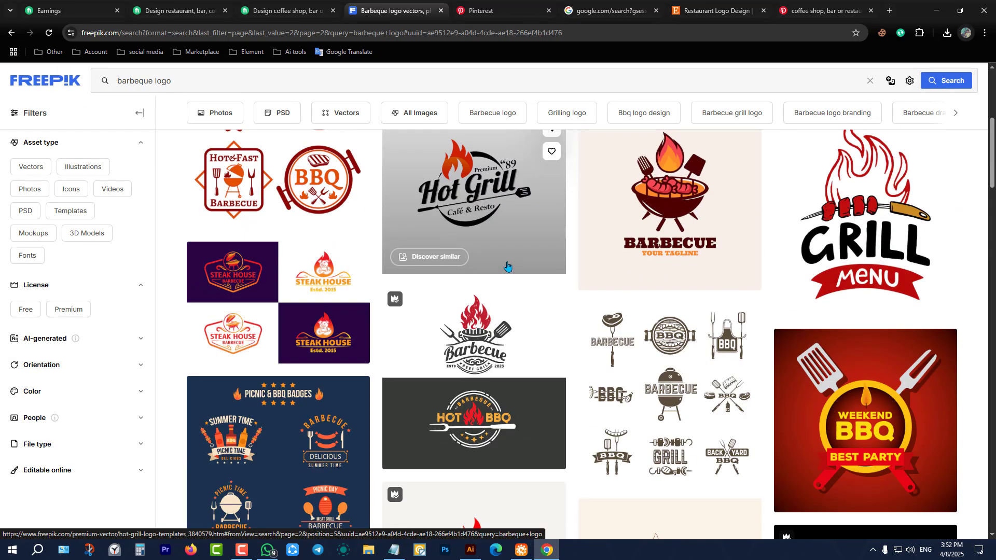
pyautogui.scroll(3, 507, 267)
pyautogui.scroll(-3, 393, 271)
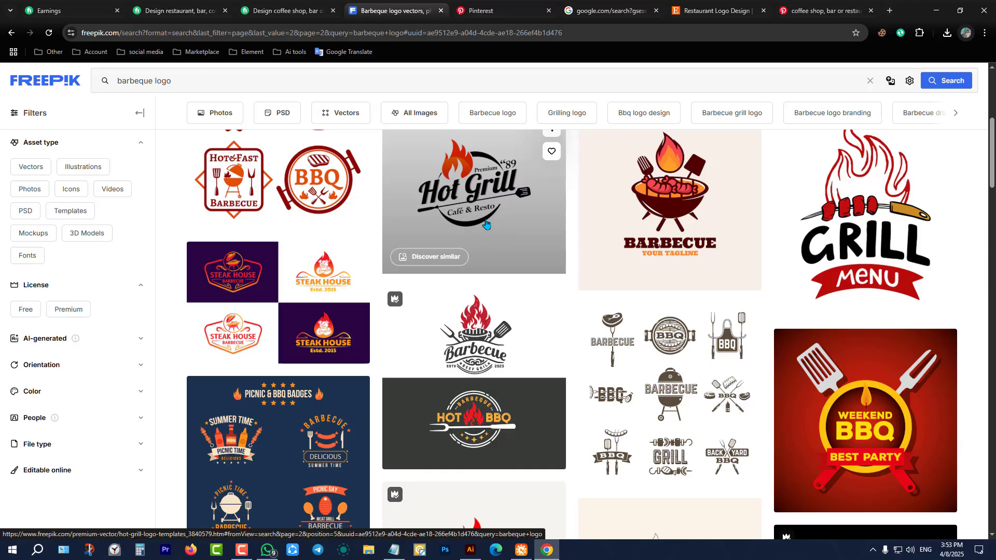
pyautogui.scroll(-3, 485, 224)
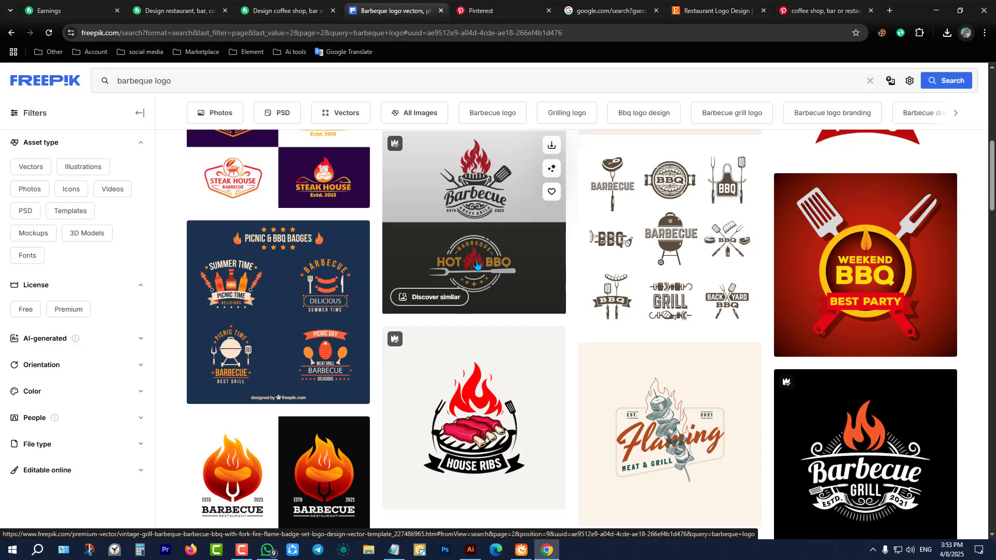
# Step: Switch to Illustrator and examine the reference logo samples beside the artboard with the red circle
pyautogui.click(471, 549)
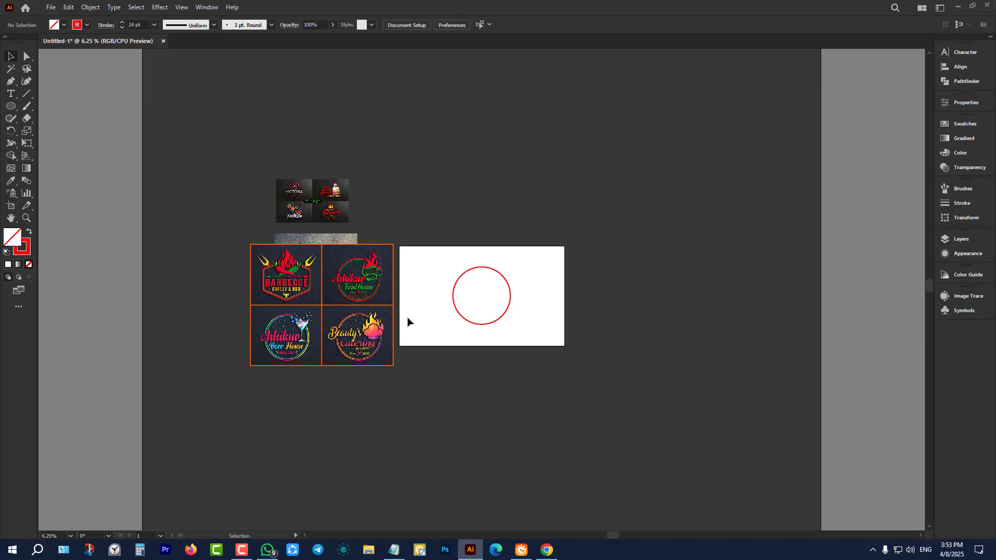
pyautogui.scroll(-2, 447, 229)
pyautogui.keyDown('alt'); pyautogui.scroll(3, 437, 177); pyautogui.keyUp('alt')
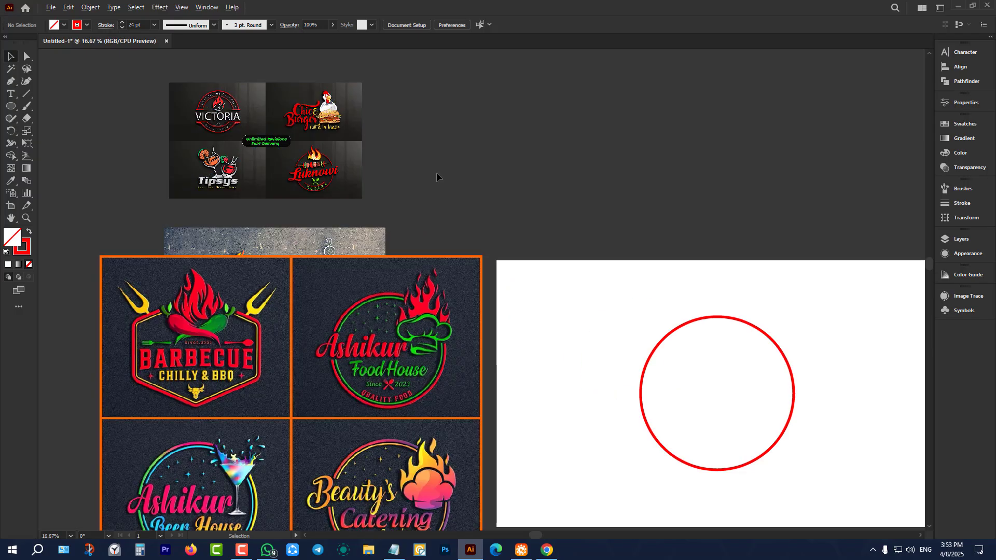
pyautogui.scroll(-2, 438, 172)
pyautogui.keyDown('alt'); pyautogui.scroll(-2, 270, 213); pyautogui.keyUp('alt')
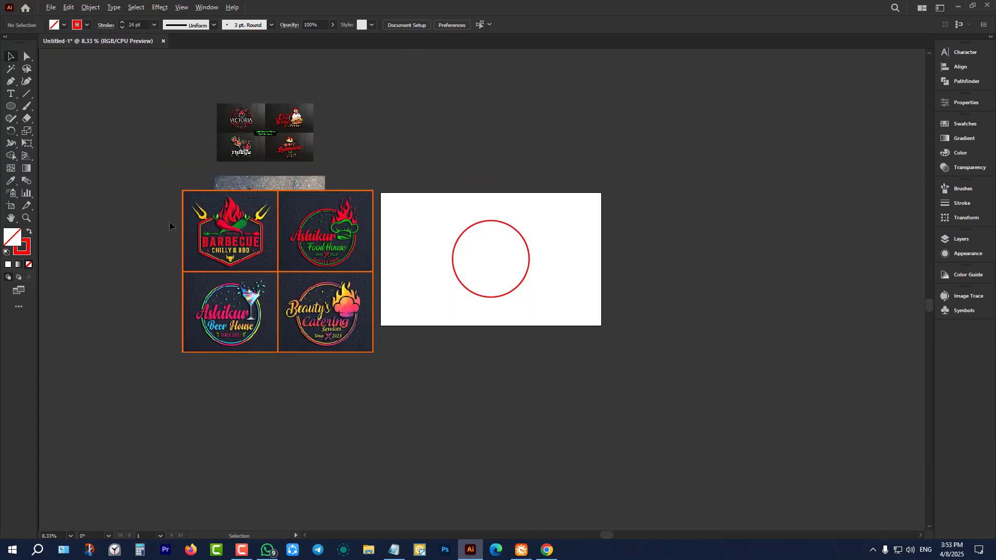
pyautogui.keyDown('alt'); pyautogui.scroll(3, 170, 210); pyautogui.keyUp('alt')
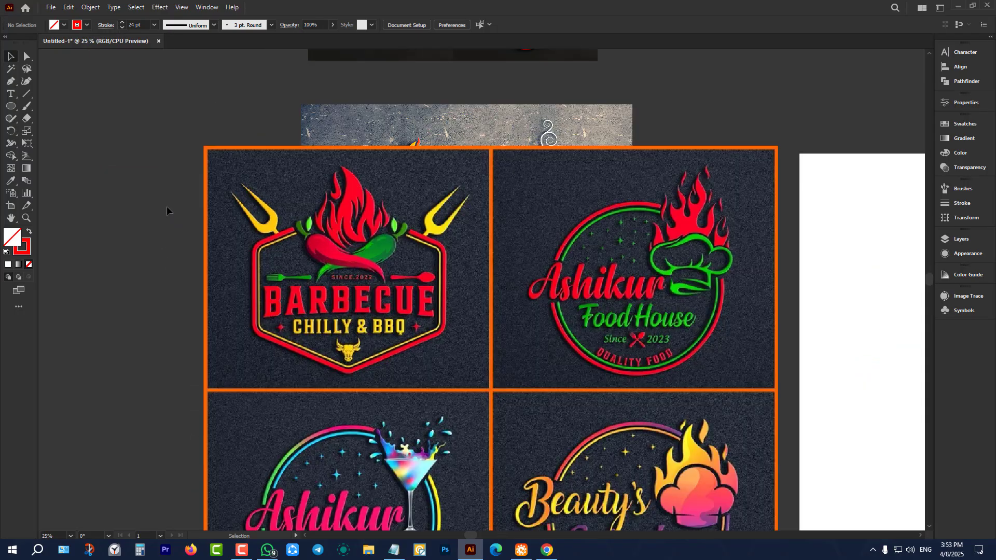
pyautogui.scroll(-2, 167, 207)
pyautogui.keyDown('alt'); pyautogui.scroll(-2, 167, 207); pyautogui.keyUp('alt')
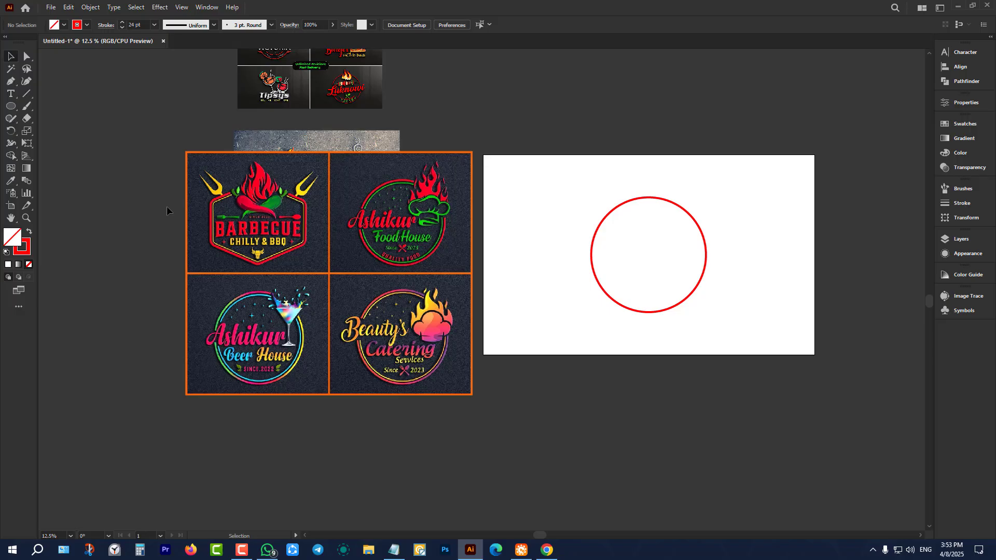
pyautogui.scroll(2, 219, 192)
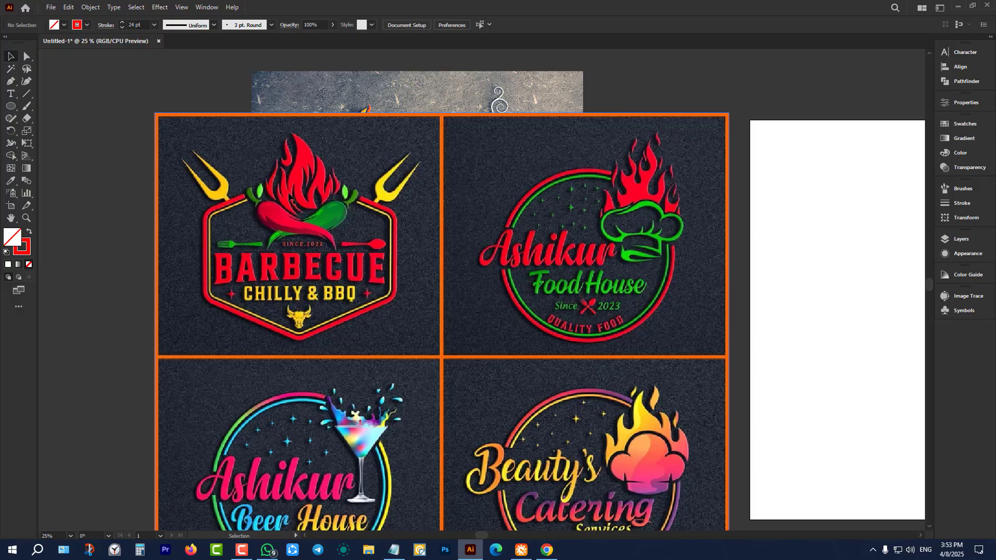
pyautogui.scroll(-1, 325, 235)
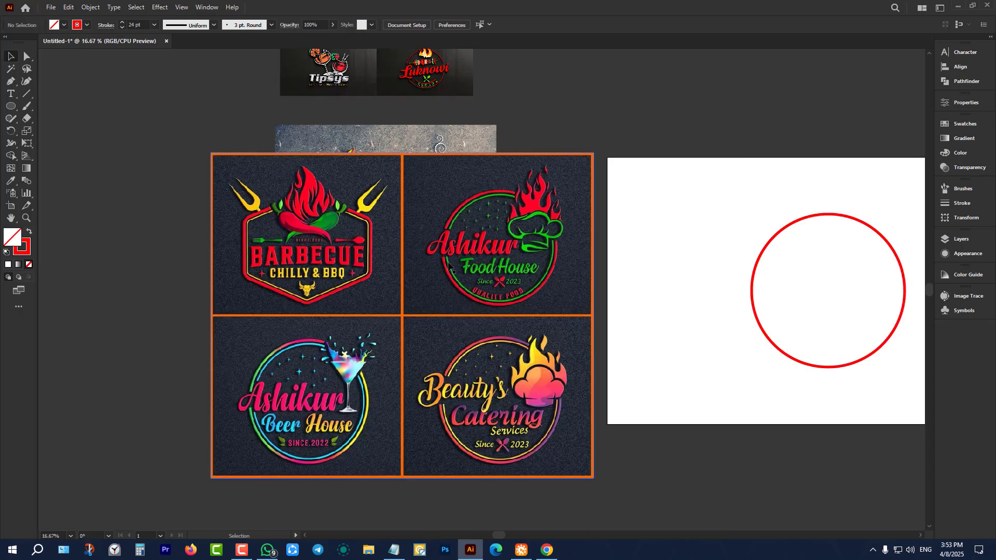
pyautogui.scroll(-1, 458, 371)
pyautogui.scroll(-1, 283, 288)
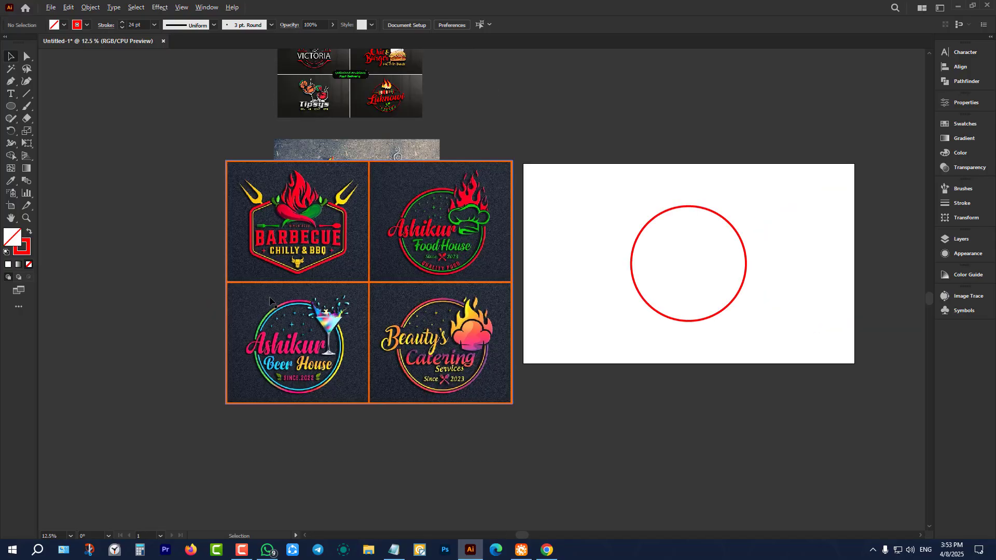
pyautogui.scroll(-1, 287, 311)
pyautogui.scroll(2, 337, 319)
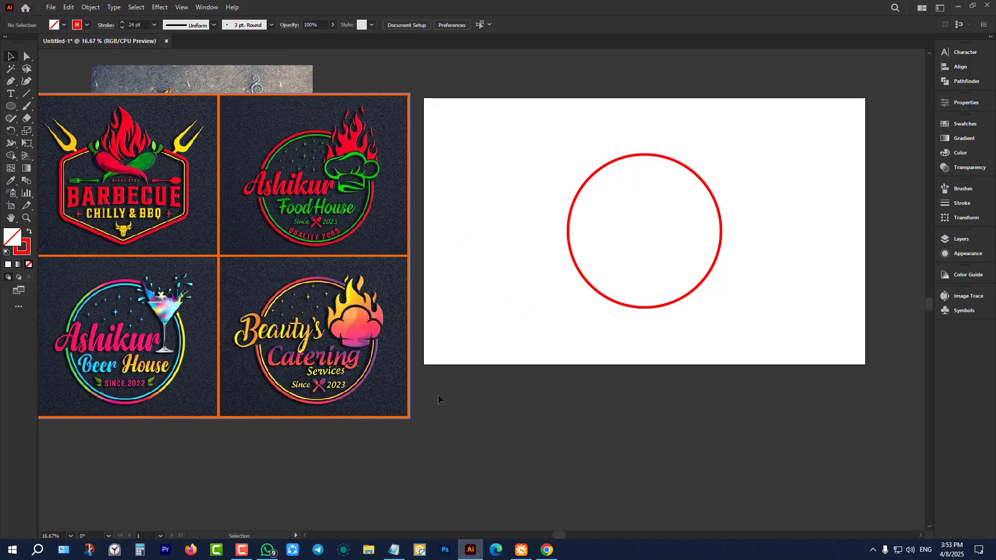
# Step: Switch to the browser and examine the barbecue logo designs throughout the second Freepik results page for ideas
pyautogui.click(547, 549)
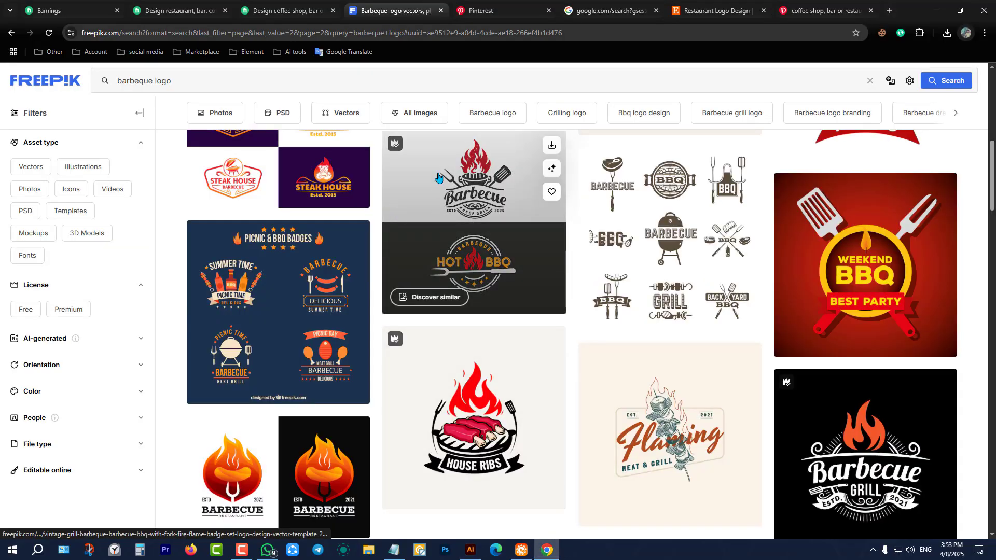
pyautogui.scroll(-3, 473, 192)
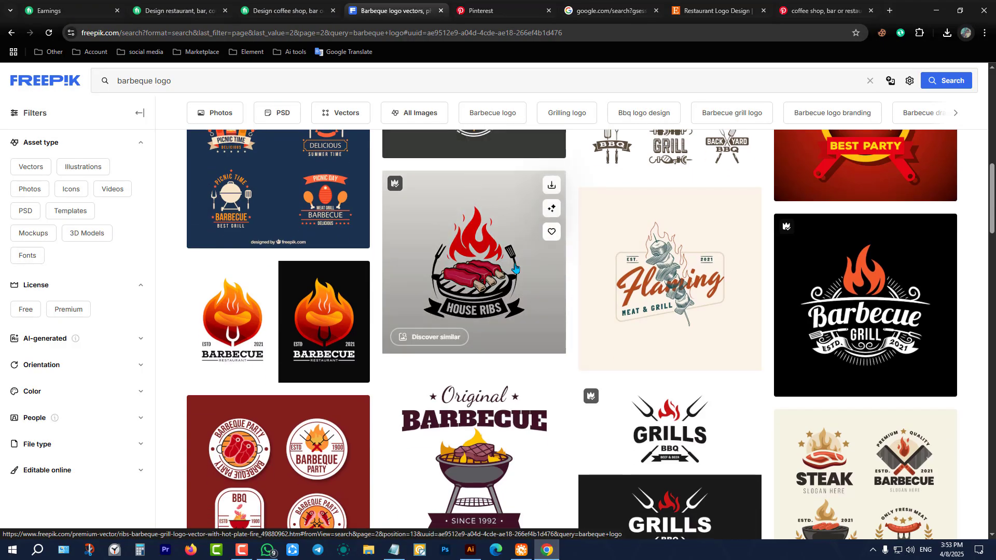
pyautogui.scroll(-3, 675, 292)
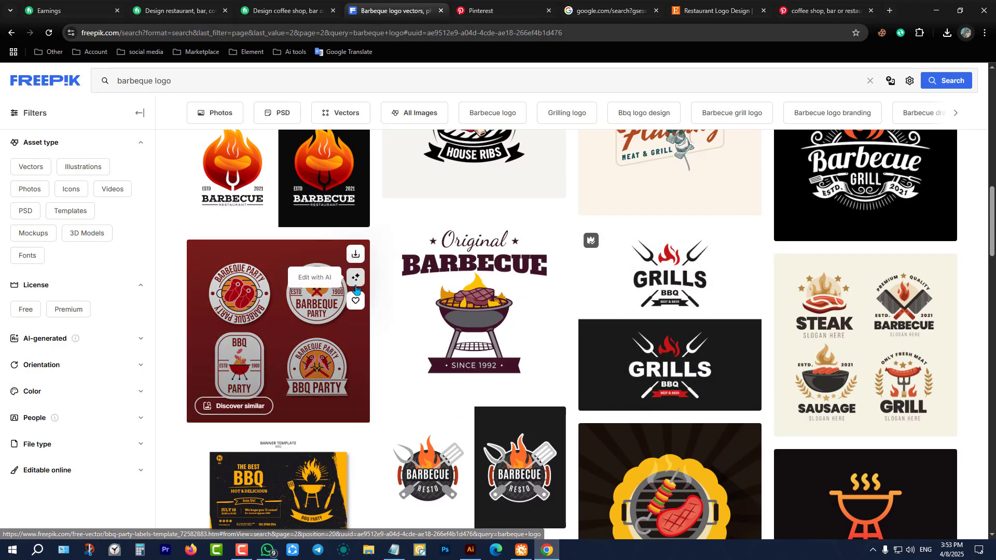
pyautogui.scroll(-6, 405, 285)
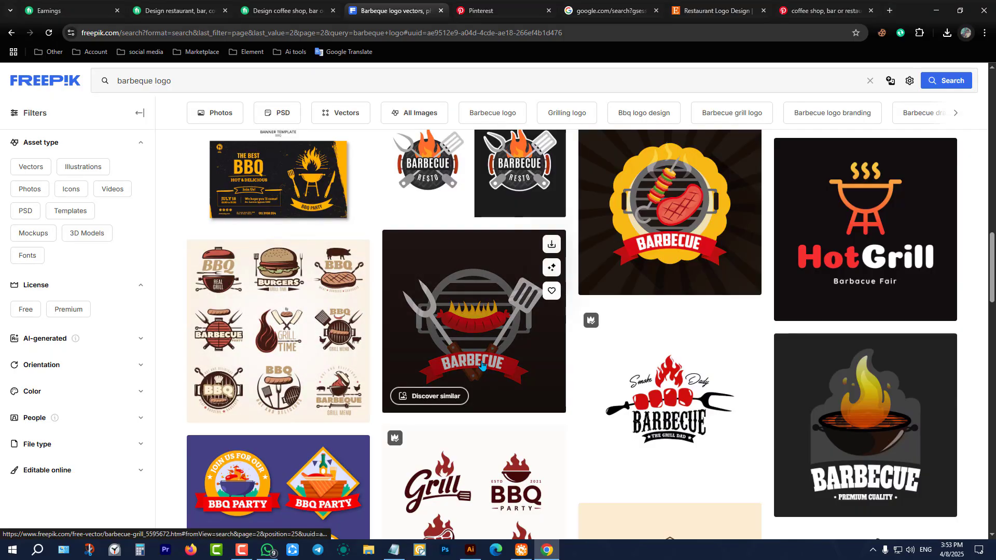
pyautogui.scroll(-6, 530, 363)
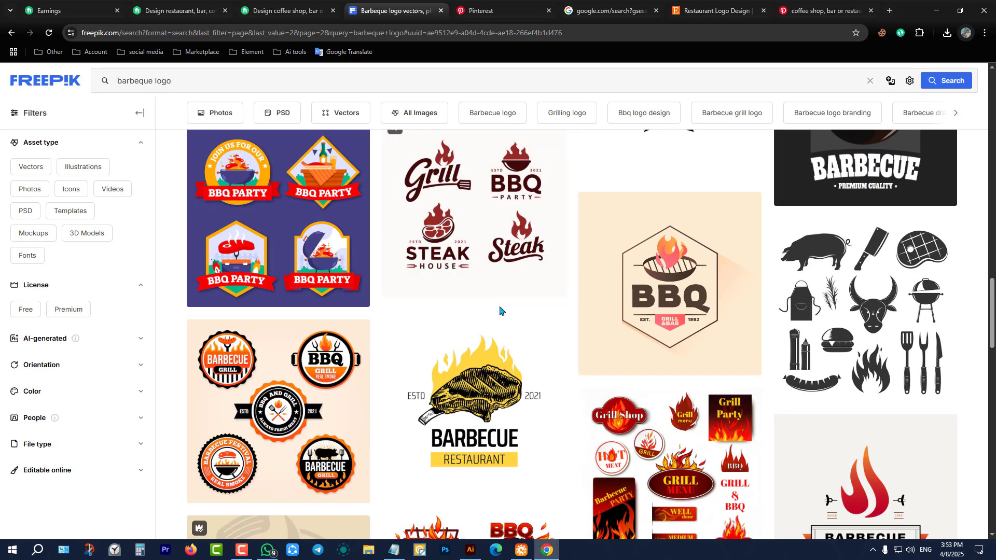
pyautogui.scroll(12, 499, 310)
pyautogui.scroll(-2, 492, 276)
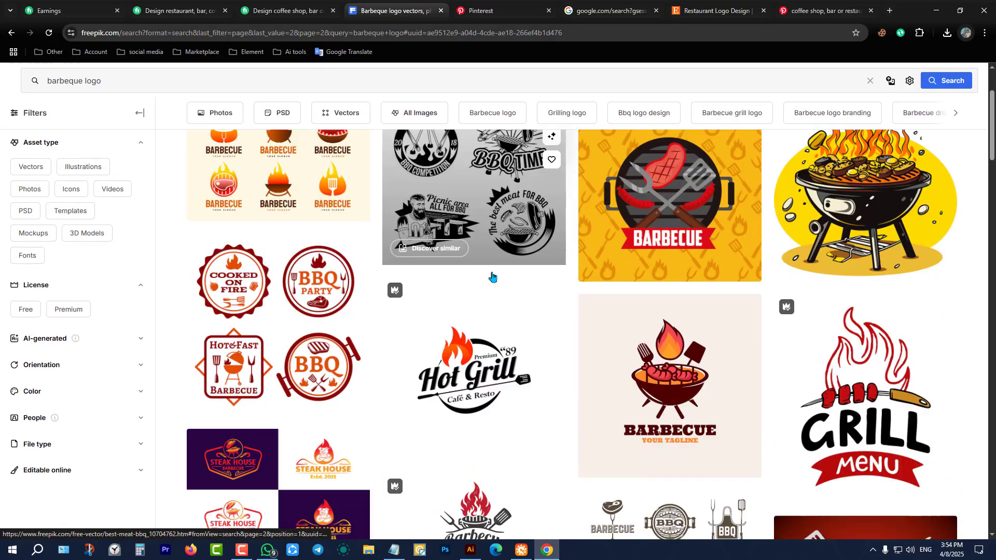
pyautogui.scroll(-1, 491, 277)
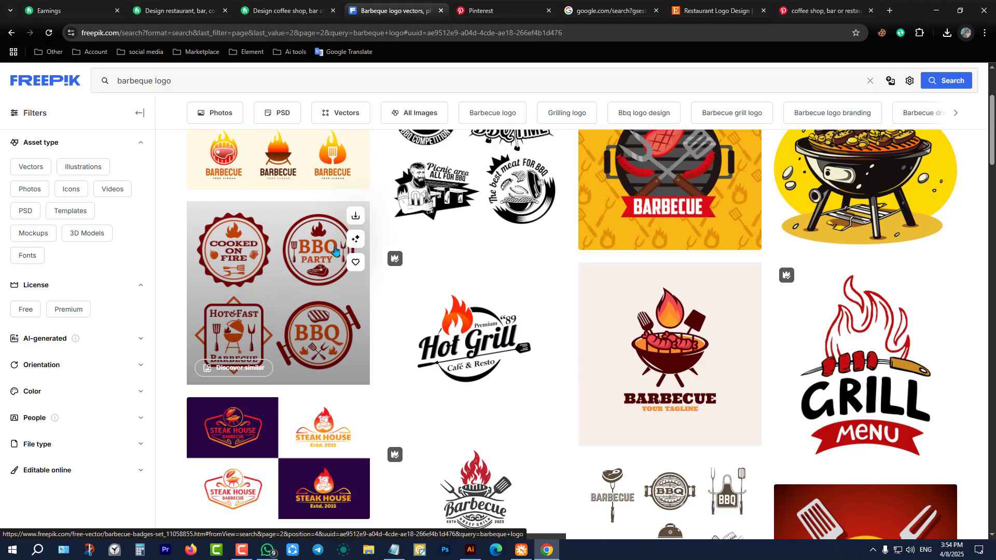
pyautogui.scroll(3, 413, 322)
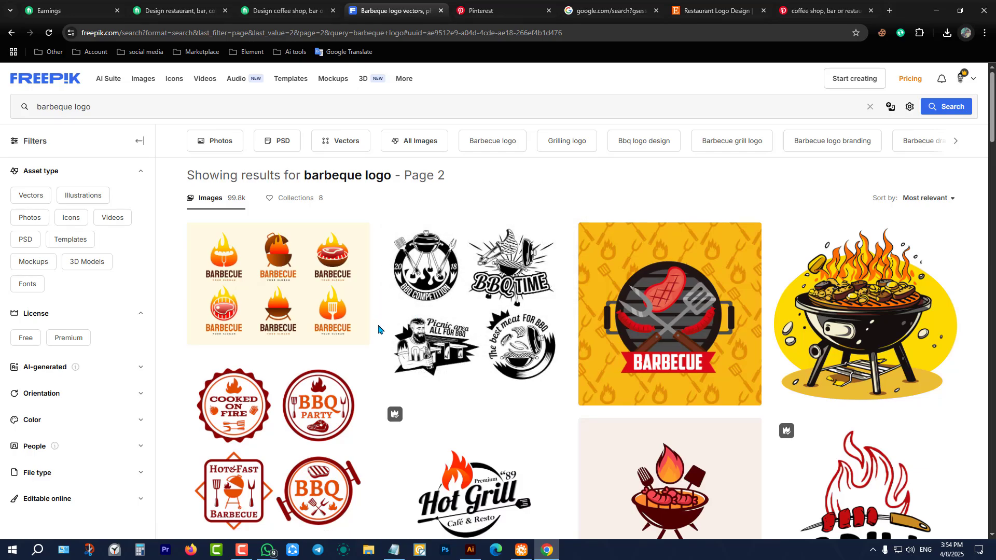
pyautogui.scroll(-6, 379, 329)
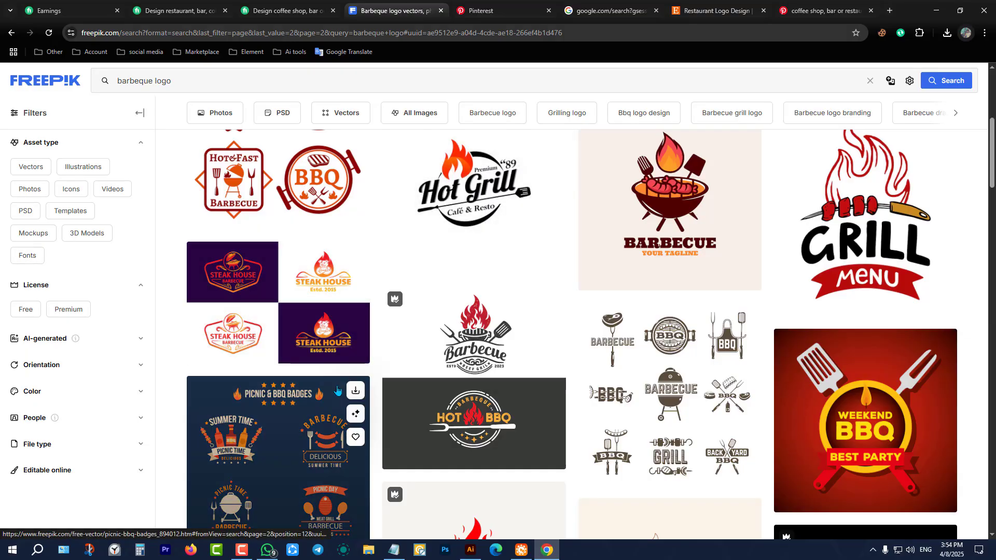
# Step: Download the vintage barbecue badge set with the "Barbecue" and "Hot BBQ" logos and open its EPS file from the archive in Illustrator
pyautogui.scroll(-3, 466, 313)
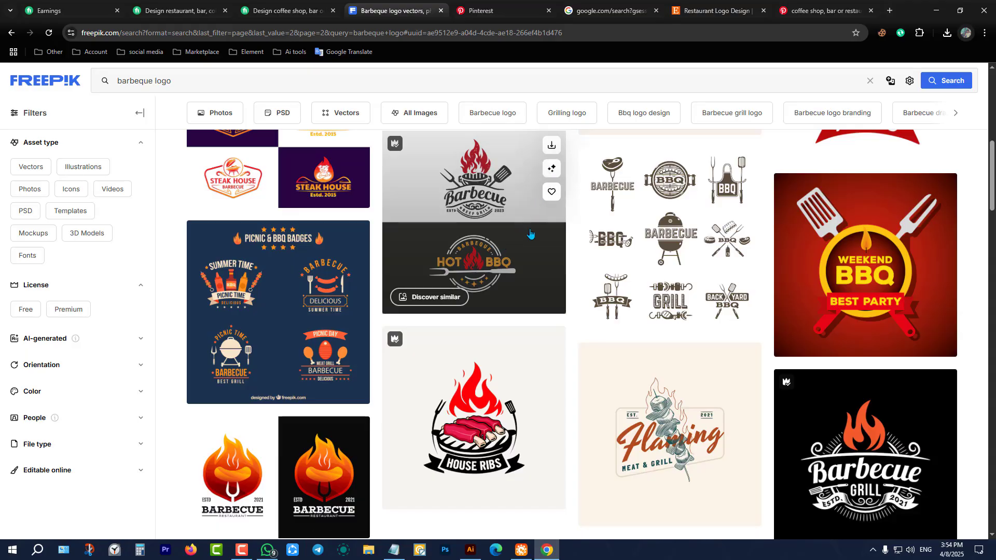
pyautogui.click(551, 145)
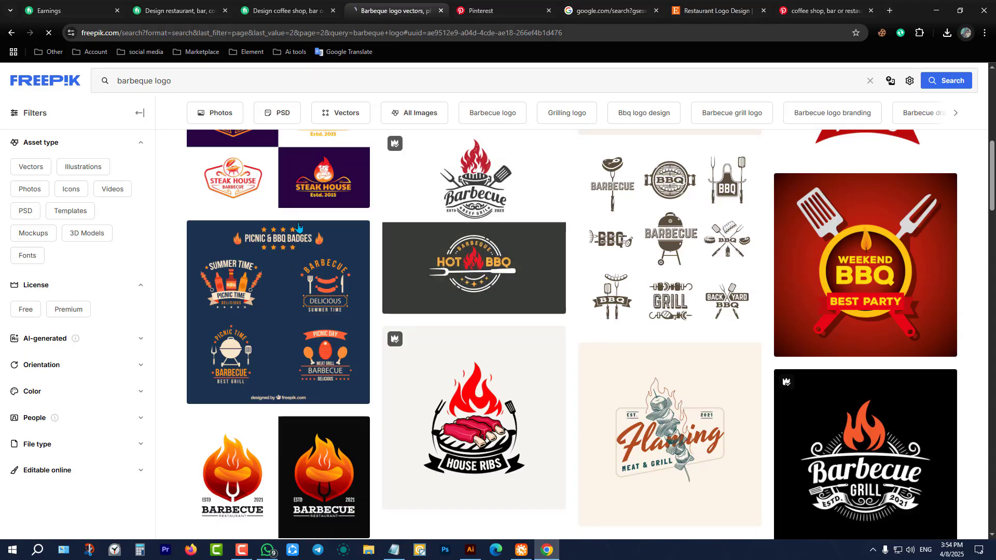
pyautogui.scroll(-3, 568, 277)
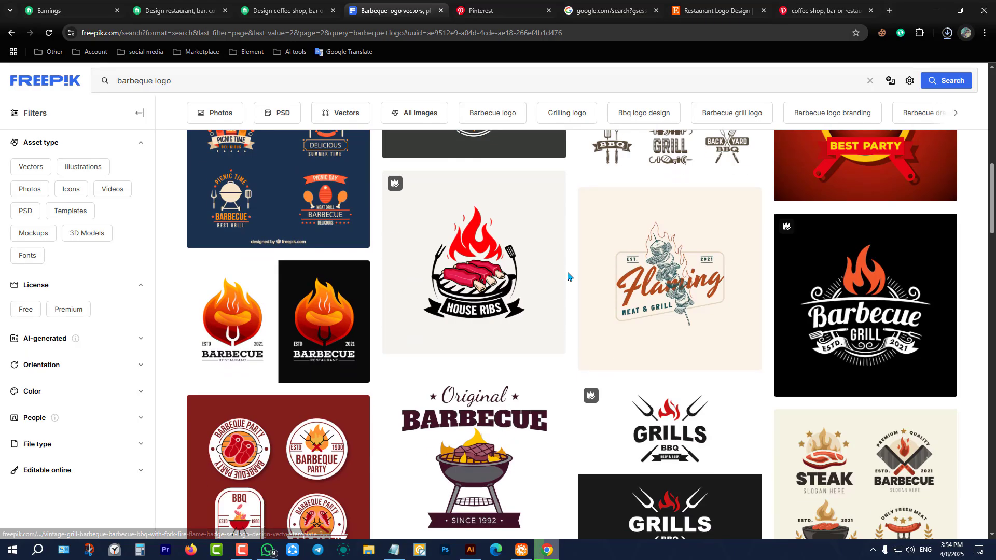
pyautogui.scroll(-3, 570, 274)
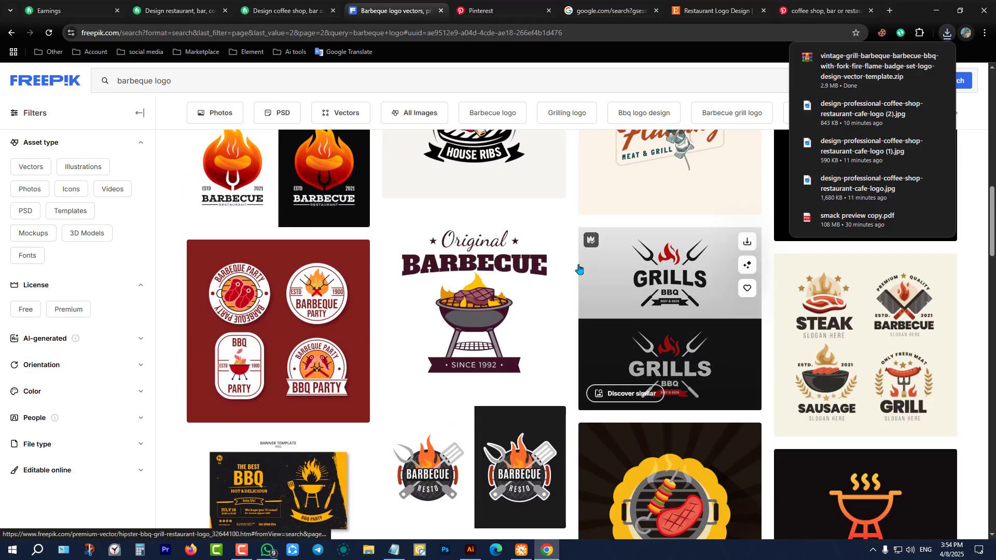
pyautogui.click(872, 66)
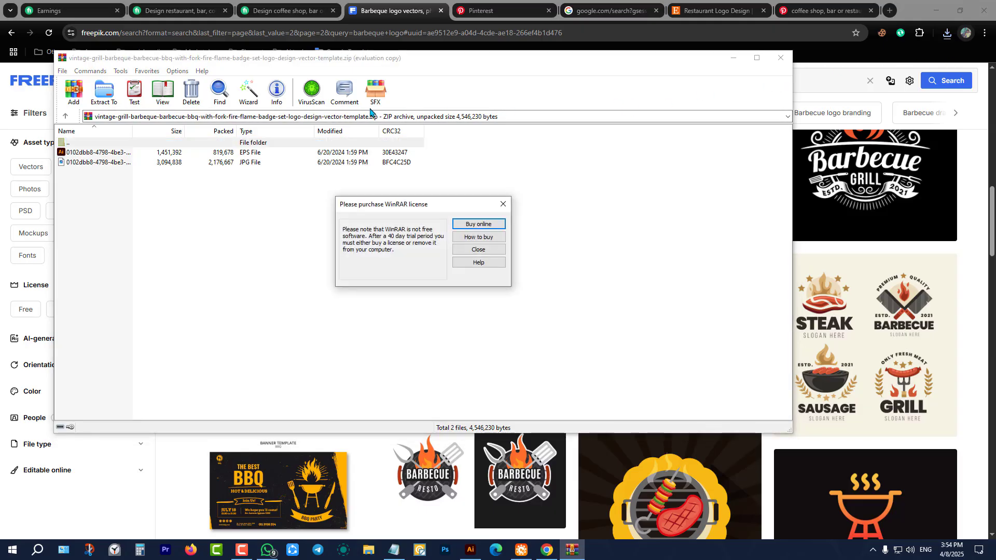
pyautogui.click(502, 204)
pyautogui.doubleClick(99, 153)
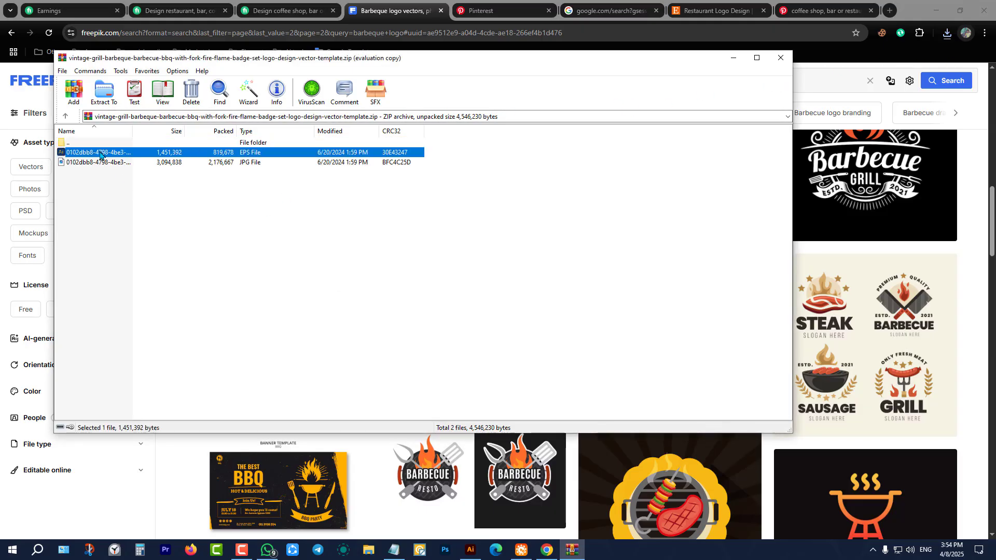
# Step: Transfer all the badge set artwork into Untitled-1, to the right of the artboard, and close the source EPS document
pyautogui.click(390, 218)
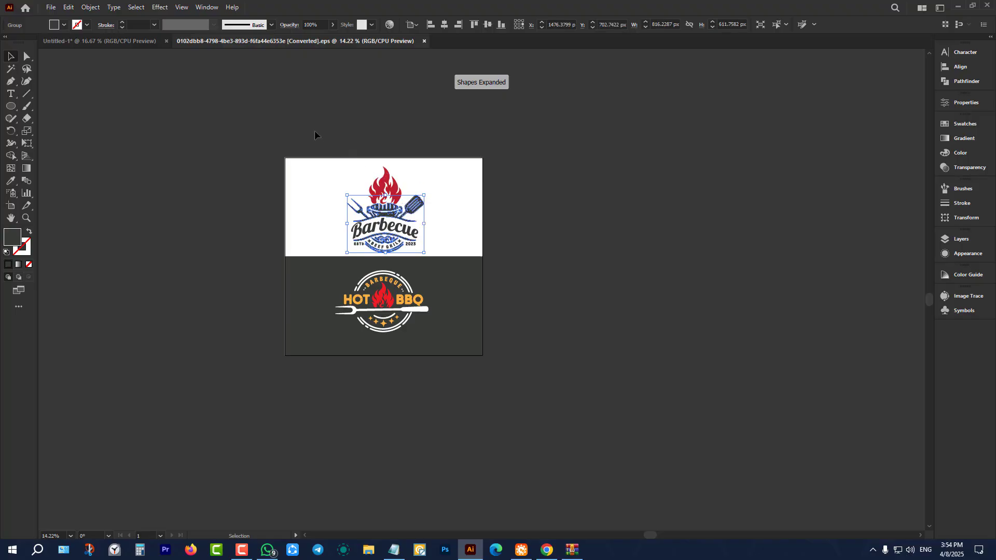
pyautogui.moveTo(298, 117); pyautogui.dragTo(440, 401)
pyautogui.moveTo(373, 181); pyautogui.dragTo(722, 203)
pyautogui.hotkey('ctrl', '-')
pyautogui.hotkey('ctrl', '-')
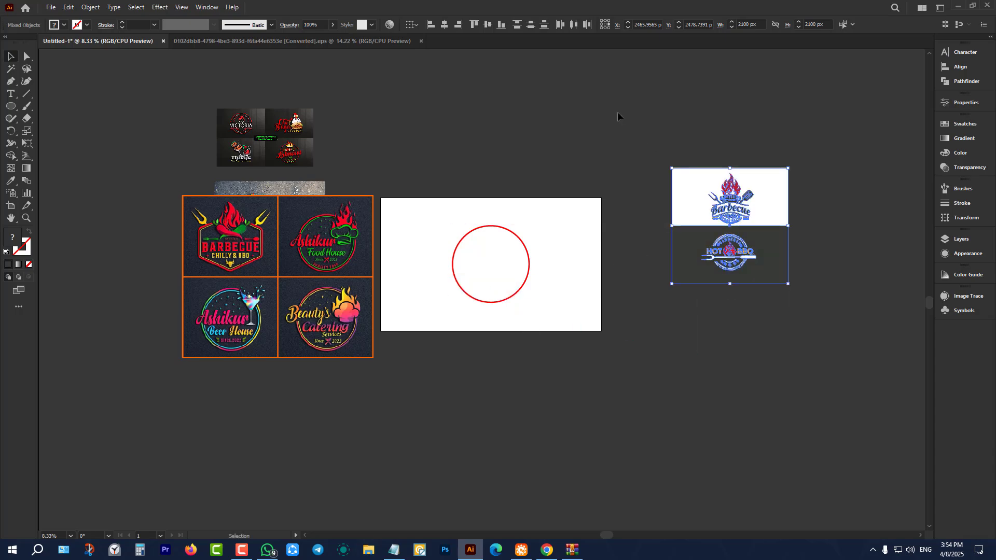
pyautogui.click(658, 123)
pyautogui.scroll(2, 594, 122)
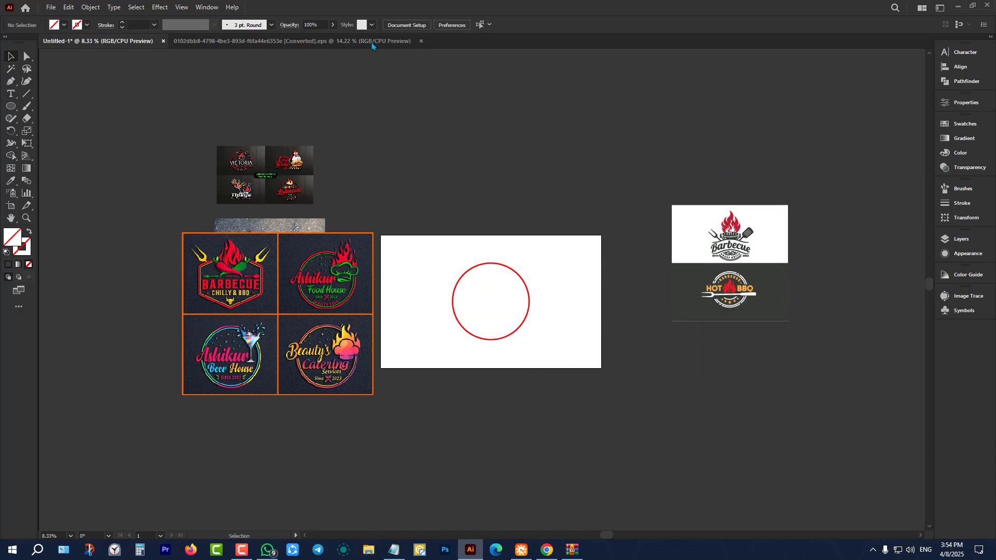
pyautogui.click(421, 41)
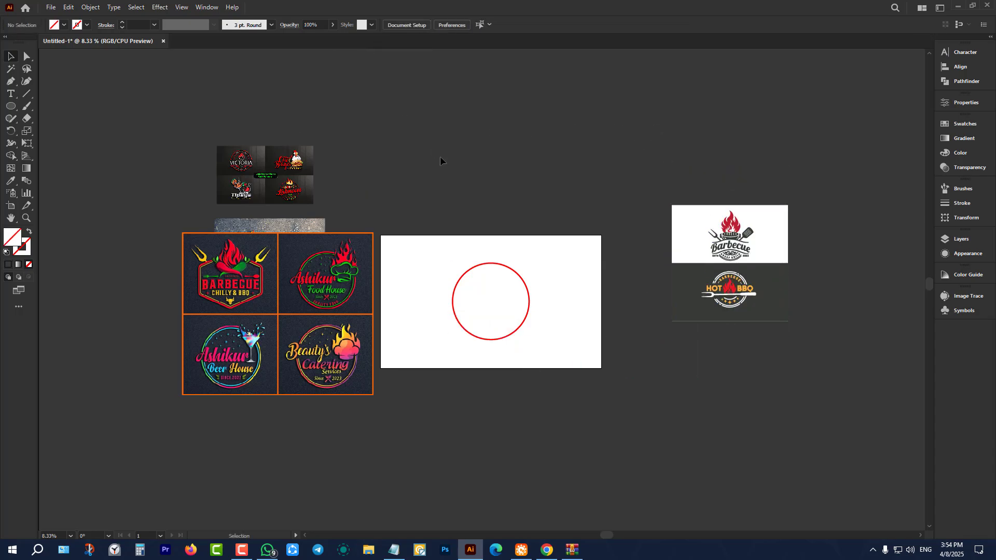
# Step: Return to the browser and close the badge set's archive window
pyautogui.click(547, 550)
pyautogui.click(573, 550)
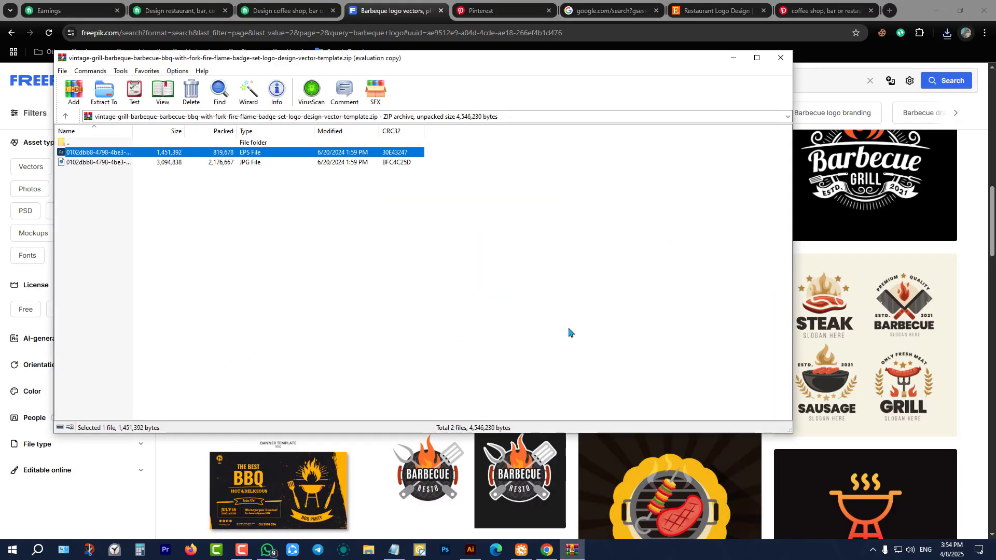
pyautogui.click(781, 57)
# Step: Find the "Steak House" and "BBQ Party" flame logo vector further down the results, download it and close its detail page
pyautogui.scroll(-5, 522, 277)
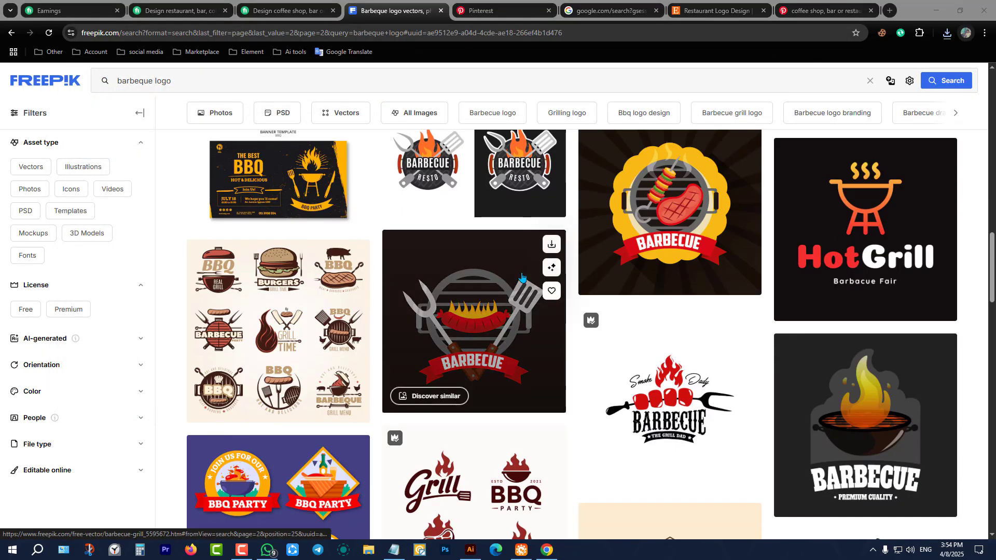
pyautogui.scroll(-4, 522, 277)
pyautogui.scroll(-4, 518, 287)
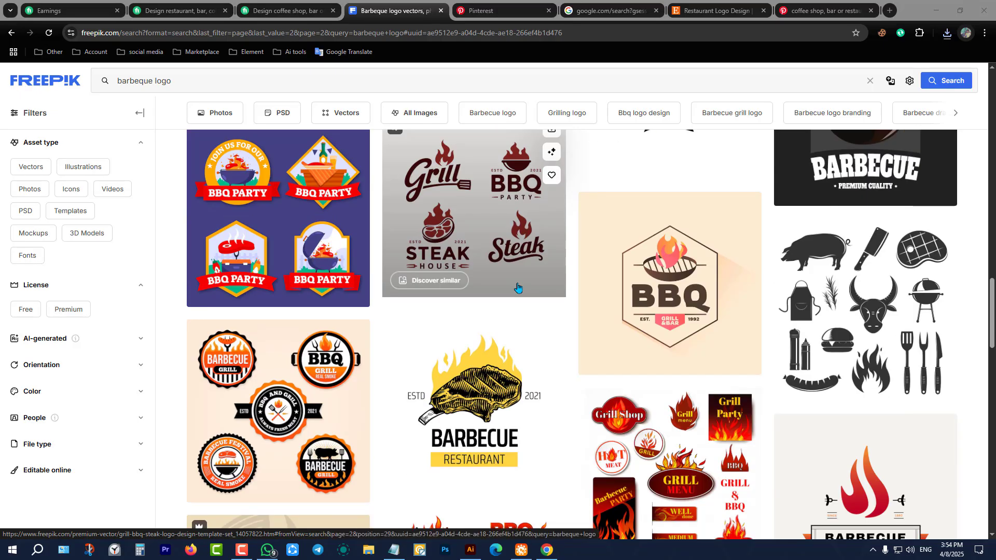
pyautogui.scroll(-3, 517, 287)
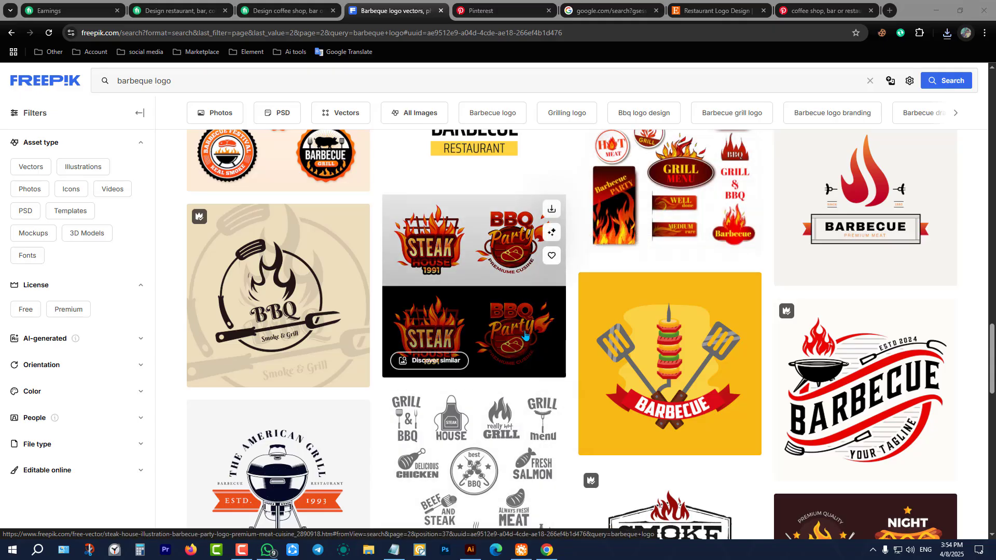
pyautogui.click(509, 339)
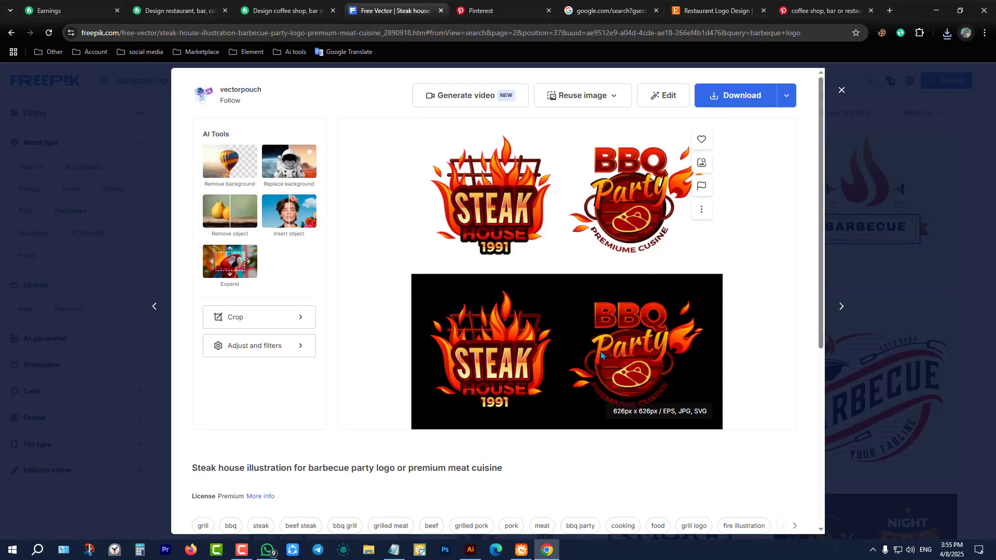
pyautogui.click(760, 99)
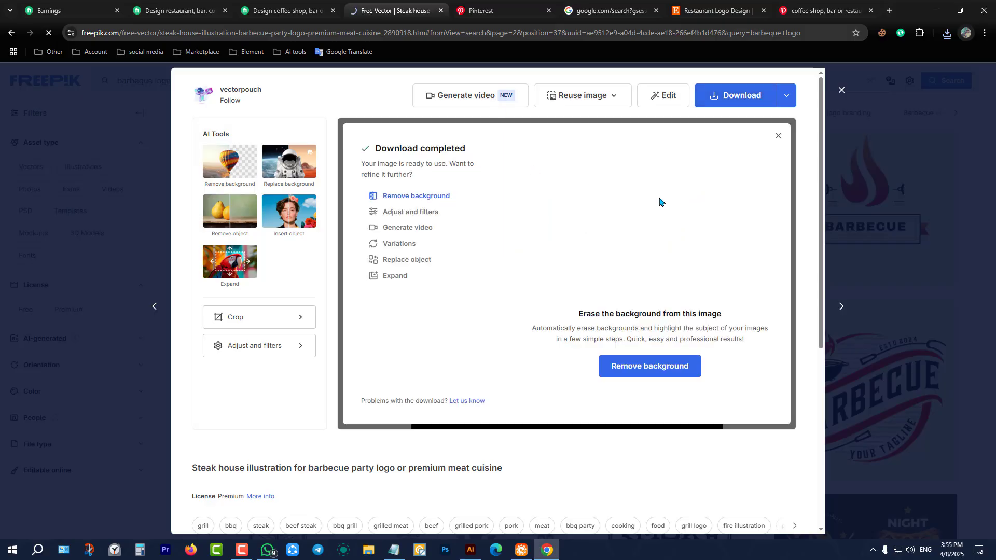
pyautogui.click(778, 135)
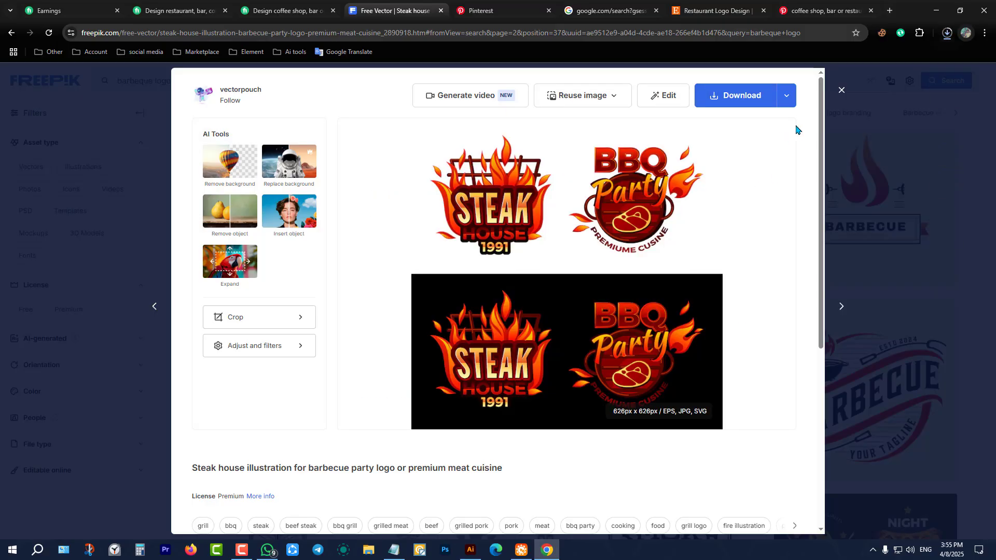
pyautogui.click(843, 91)
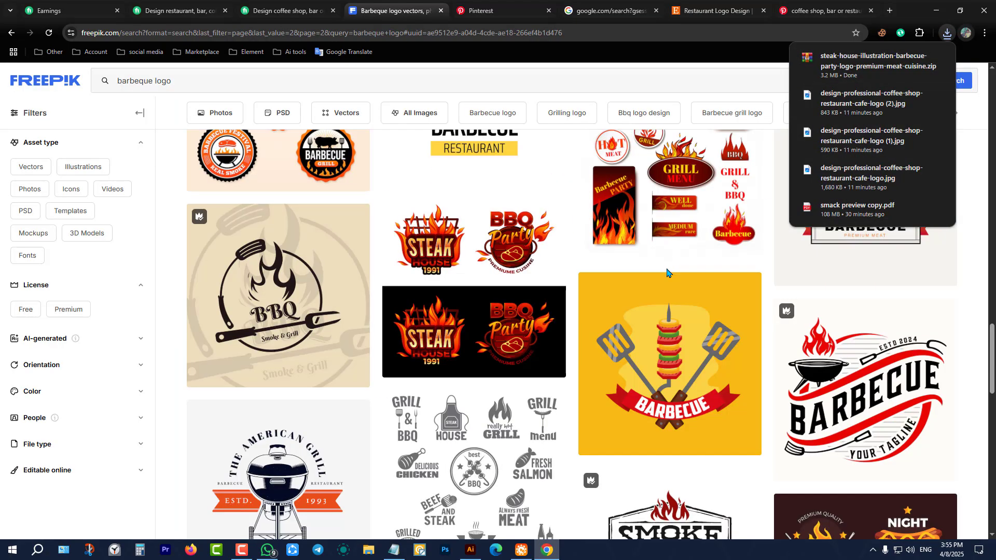
# Step: Open 357.eps from the downloaded steak house archive in Illustrator and dismiss the WinRAR licence notice
pyautogui.click(878, 61)
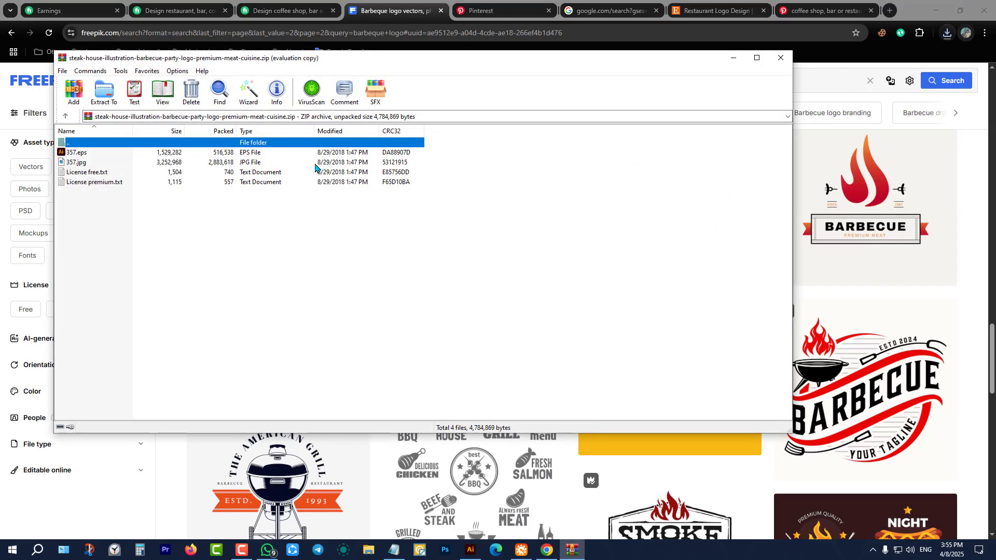
pyautogui.doubleClick(199, 153)
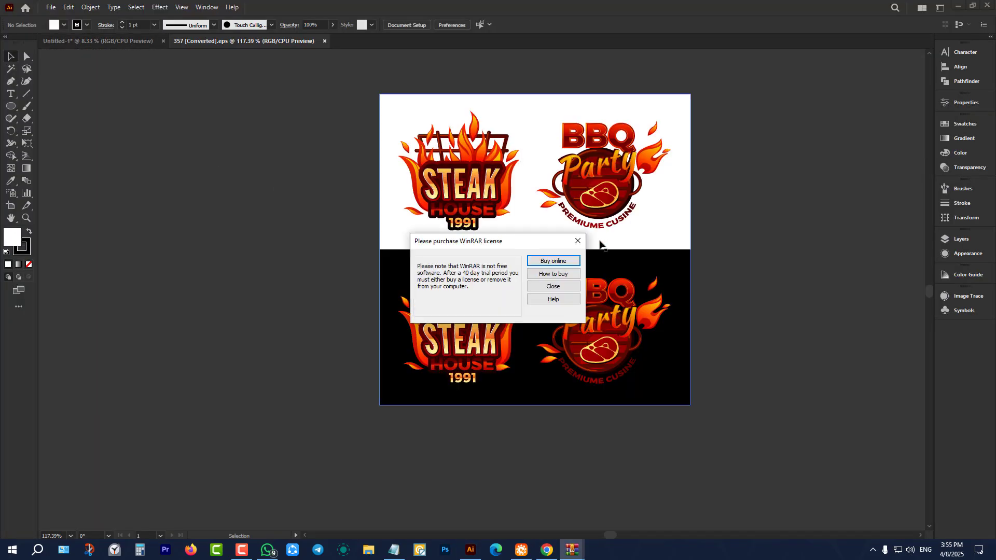
pyautogui.click(577, 241)
# Step: Transfer all the steak house and BBQ party artwork into Untitled-1, above the artboard
pyautogui.moveTo(341, 96); pyautogui.dragTo(734, 426)
pyautogui.moveTo(617, 322); pyautogui.dragTo(545, 195)
pyautogui.moveTo(538, 129); pyautogui.dragTo(537, 129)
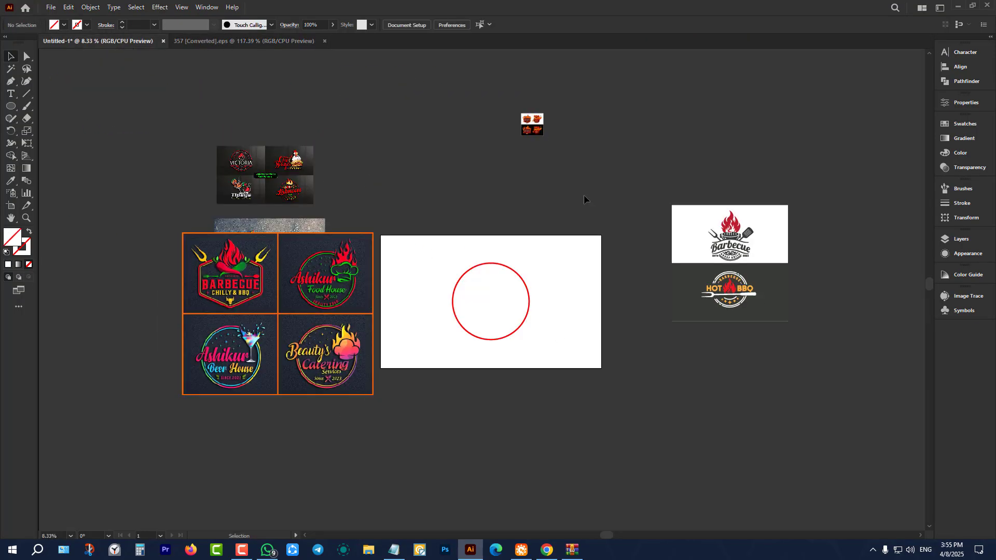
# Step: Enlarge the steak house artwork and place it above the artboard's upper-left corner, beside the reference samples
pyautogui.scroll(1, 583, 194)
pyautogui.moveTo(544, 185); pyautogui.dragTo(410, 217)
pyautogui.click(422, 260)
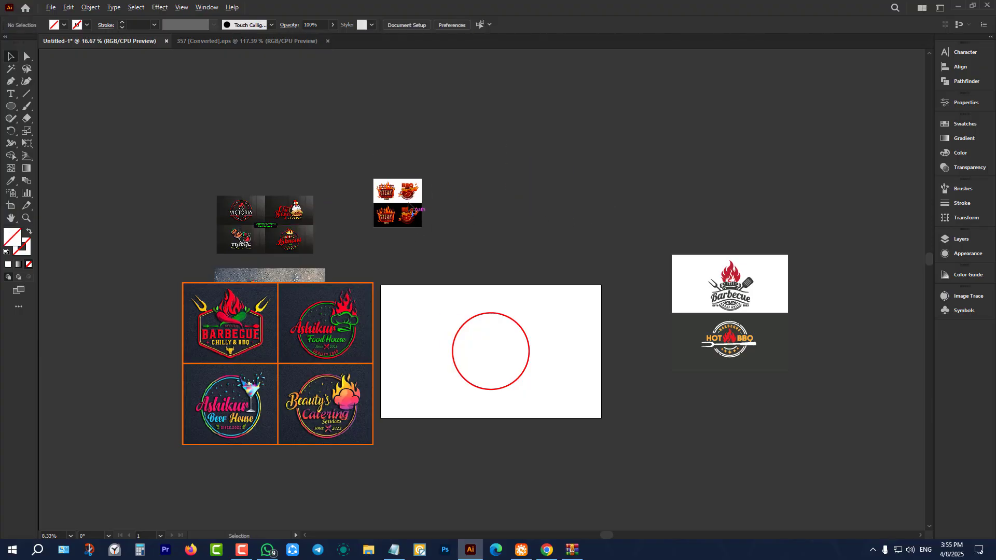
pyautogui.scroll(4, 414, 210)
pyautogui.scroll(-1, 448, 290)
pyautogui.scroll(-3, 447, 290)
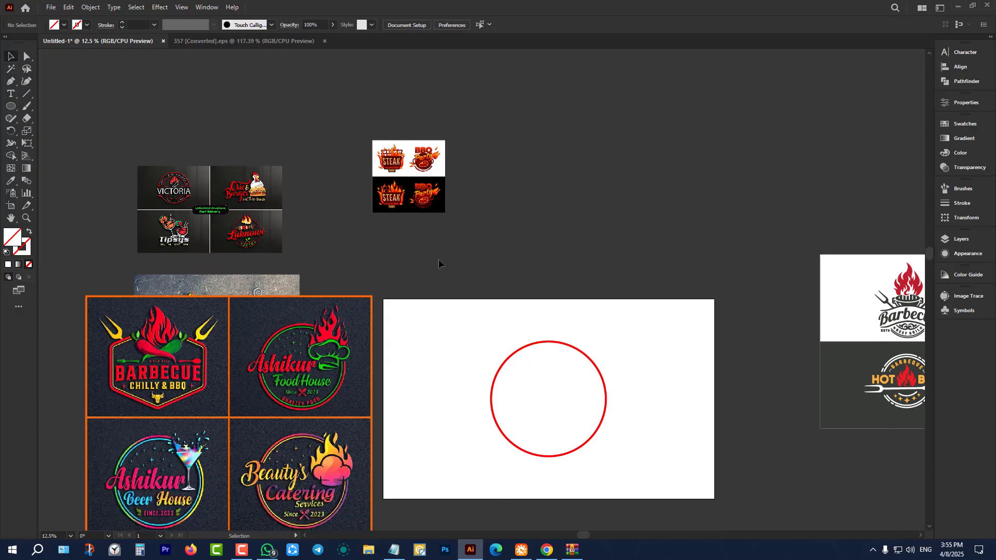
# Step: Close the steak house archive, browse the remaining Freepik barbeque logo results and go on to page 3
pyautogui.click(572, 550)
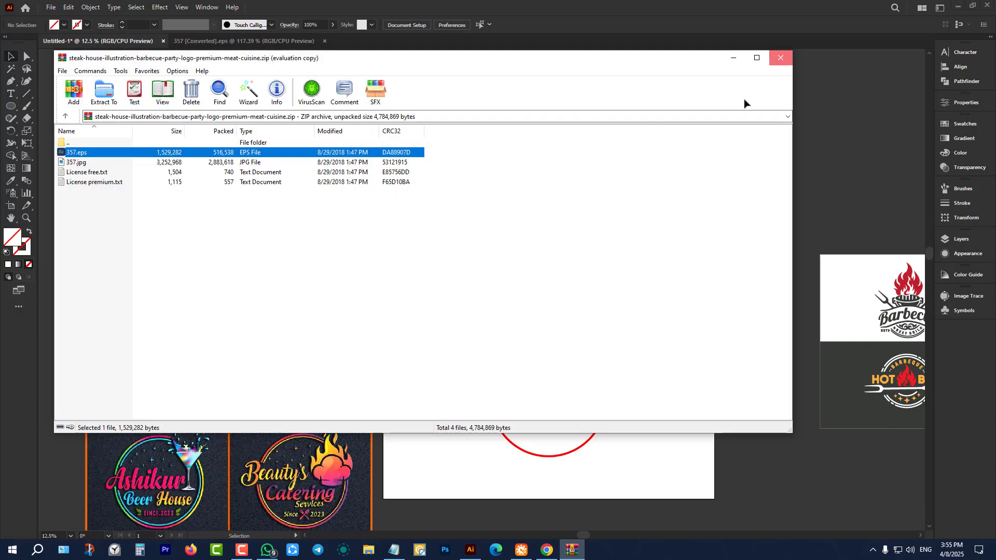
pyautogui.click(780, 57)
pyautogui.click(542, 553)
pyautogui.scroll(-3, 383, 266)
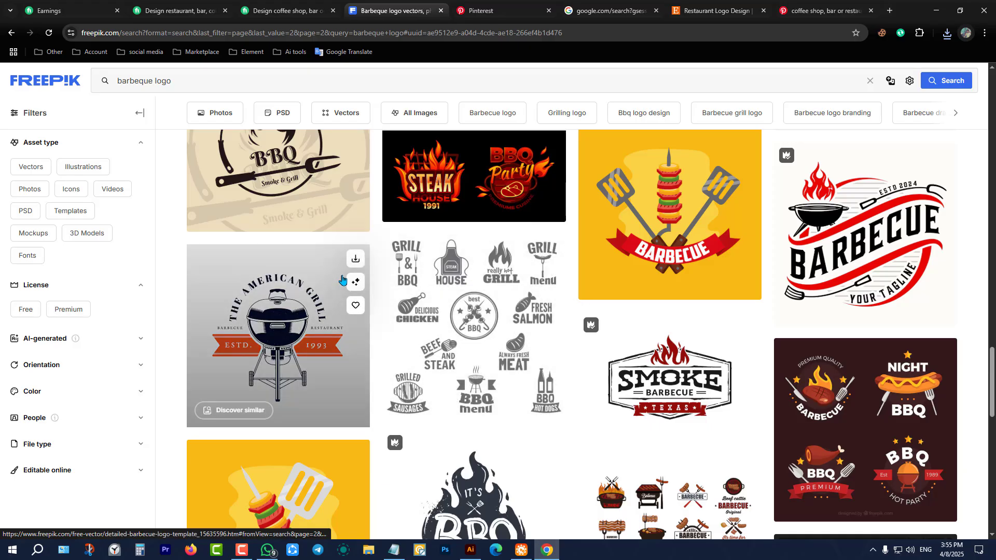
pyautogui.scroll(-3, 343, 280)
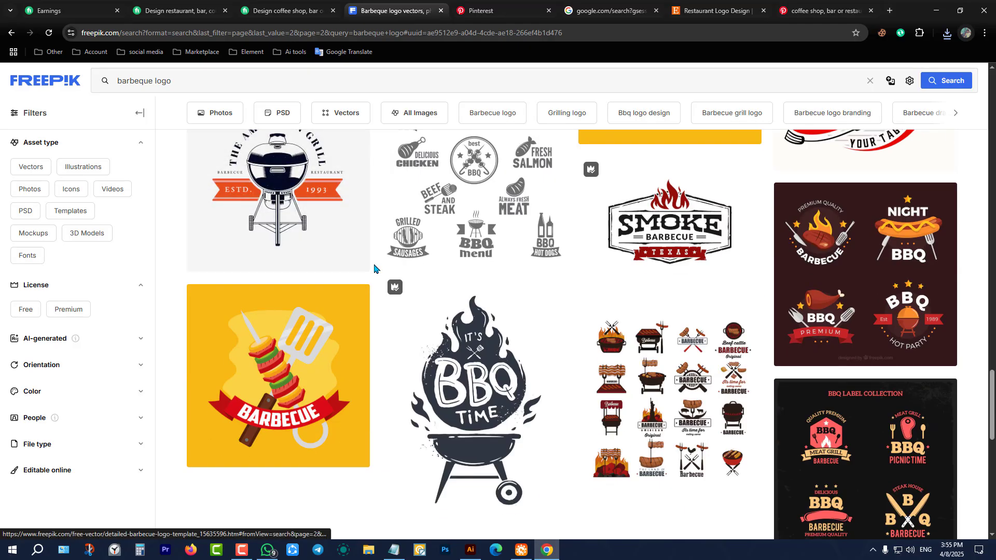
pyautogui.scroll(-3, 395, 280)
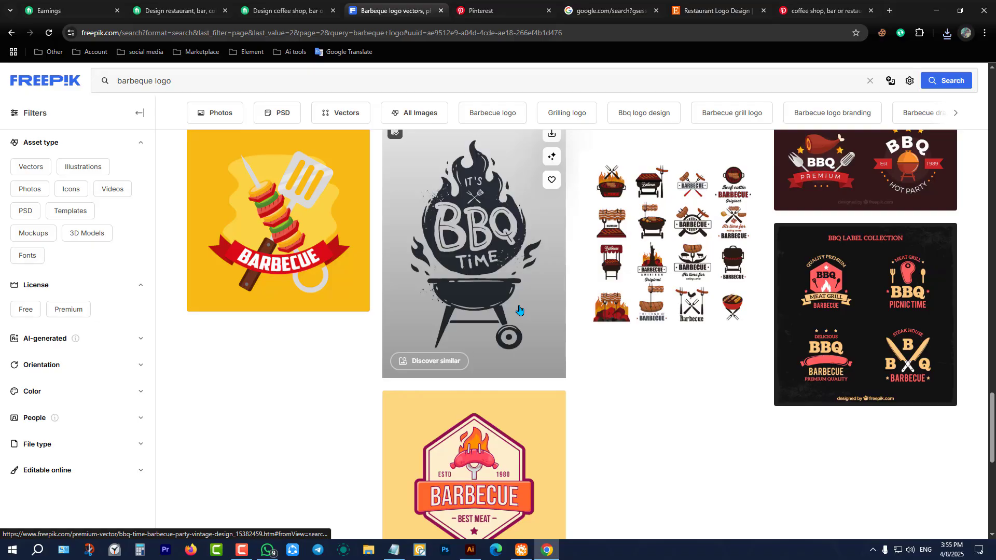
pyautogui.scroll(-3, 519, 310)
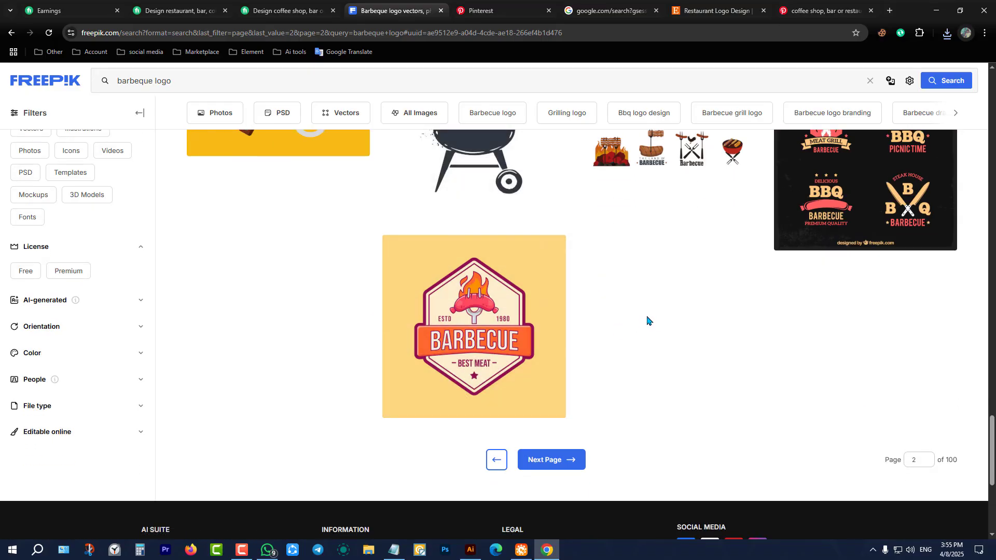
pyautogui.scroll(3, 647, 320)
pyautogui.scroll(-3, 658, 325)
pyautogui.click(537, 462)
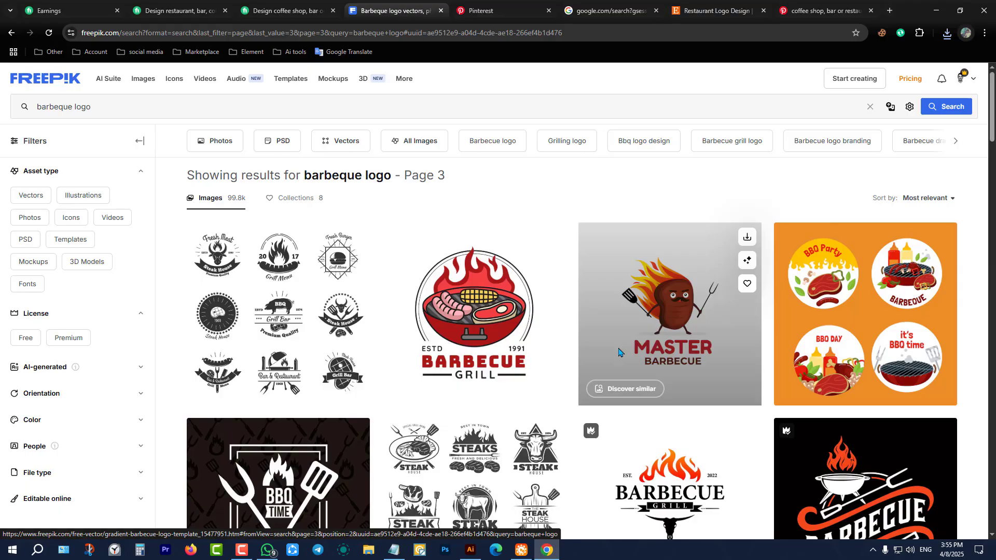
# Step: Examine the page 3 barbecue logo results, previewing the black and white emblems and the spatula and grill logo
pyautogui.scroll(-5, 619, 352)
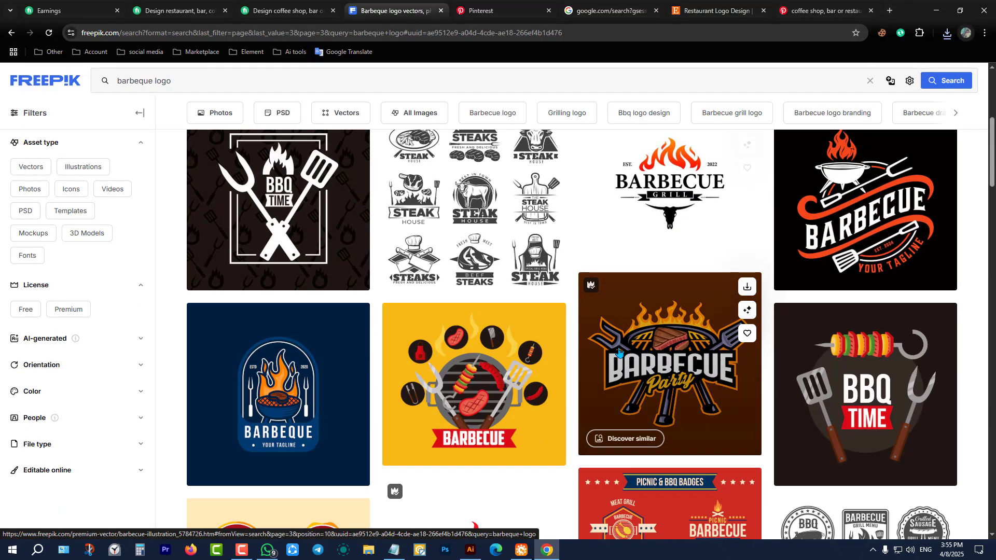
pyautogui.scroll(-3, 441, 306)
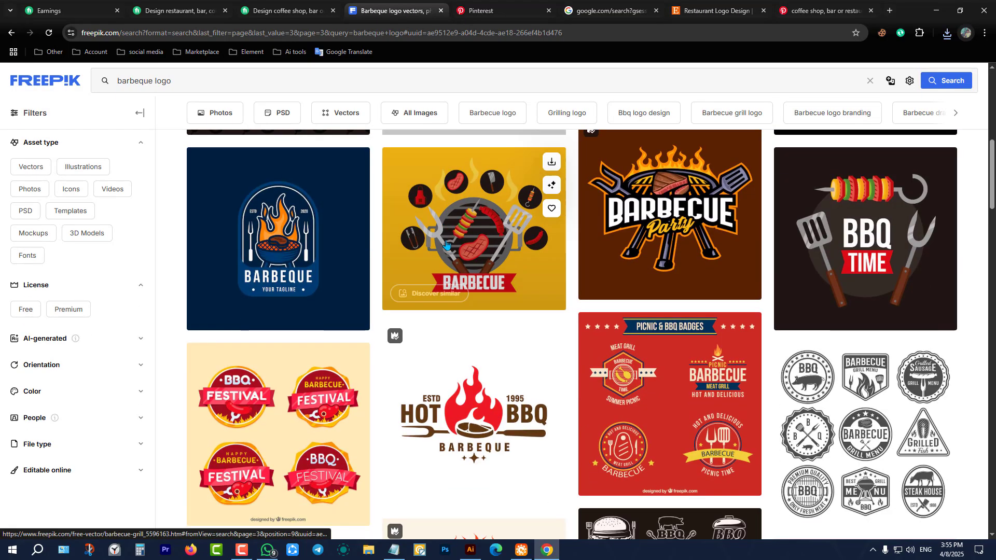
pyautogui.scroll(-3, 444, 309)
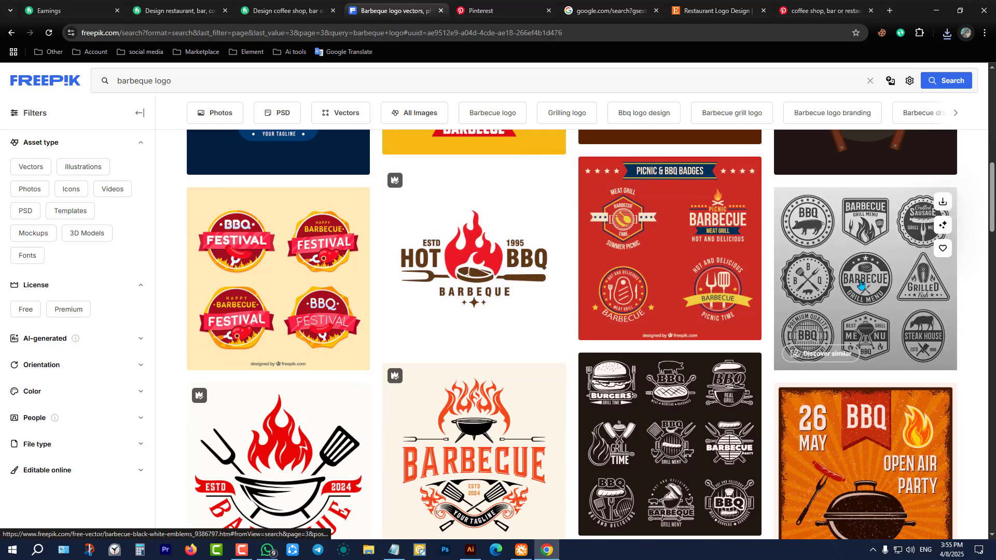
pyautogui.scroll(-3, 591, 208)
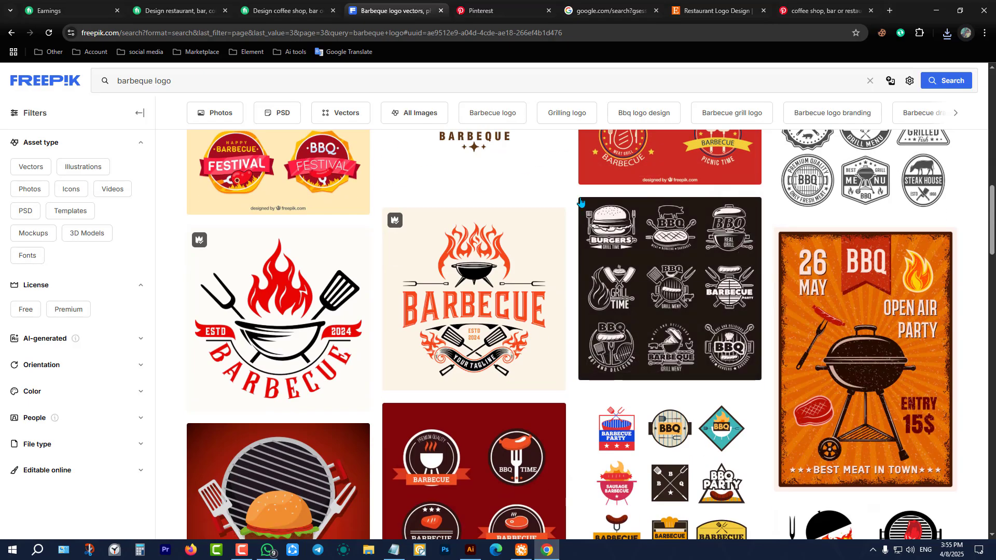
pyautogui.scroll(-3, 653, 302)
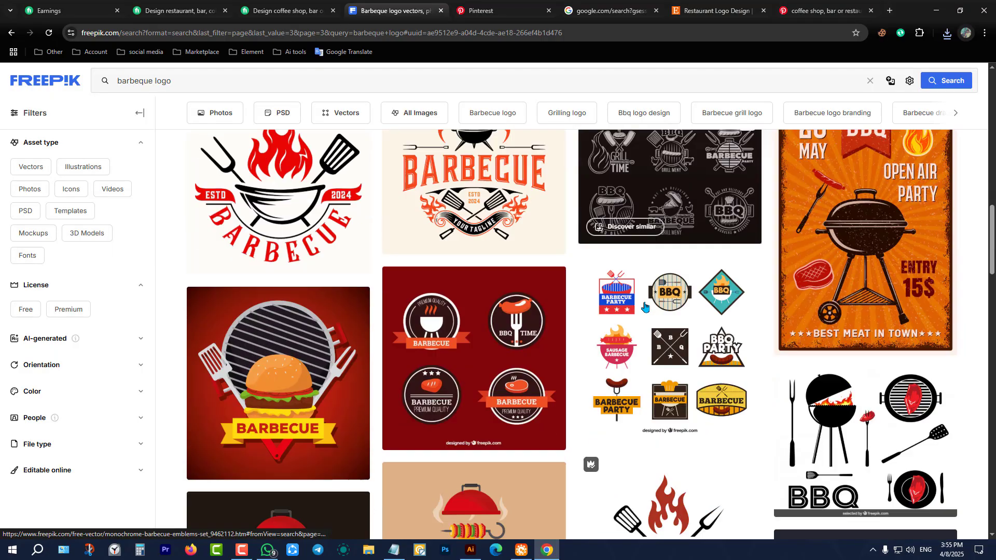
pyautogui.scroll(3, 645, 309)
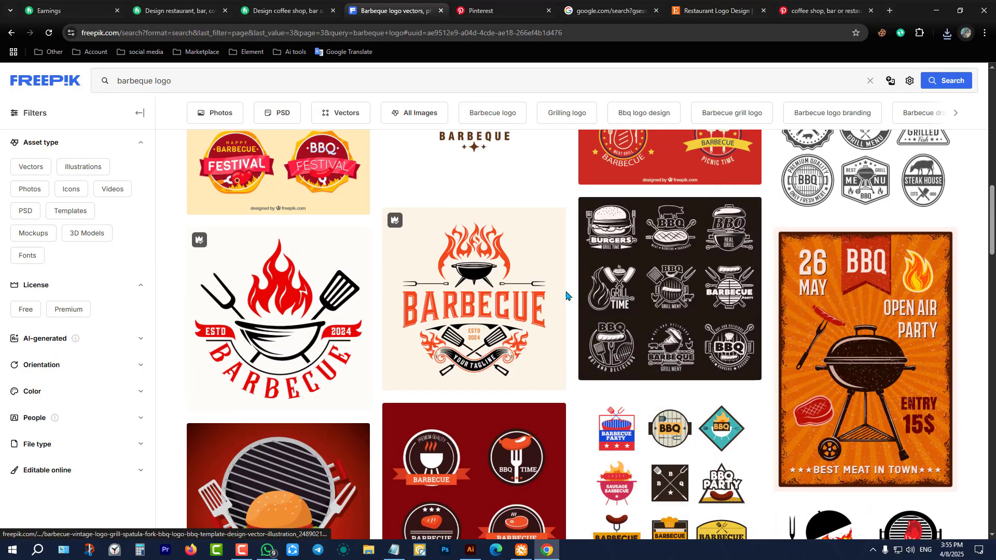
pyautogui.scroll(3, 569, 296)
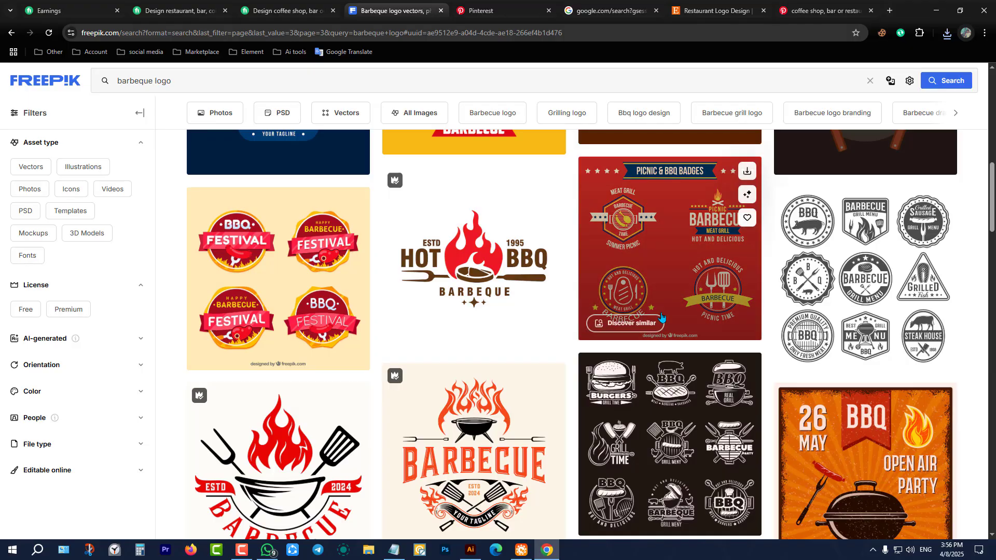
pyautogui.click(820, 281)
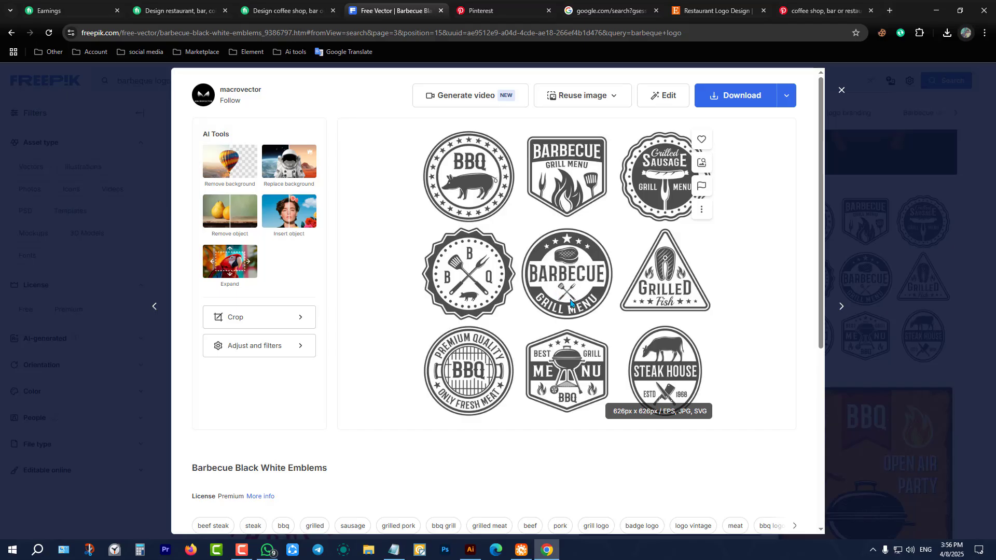
pyautogui.click(842, 306)
pyautogui.click(841, 90)
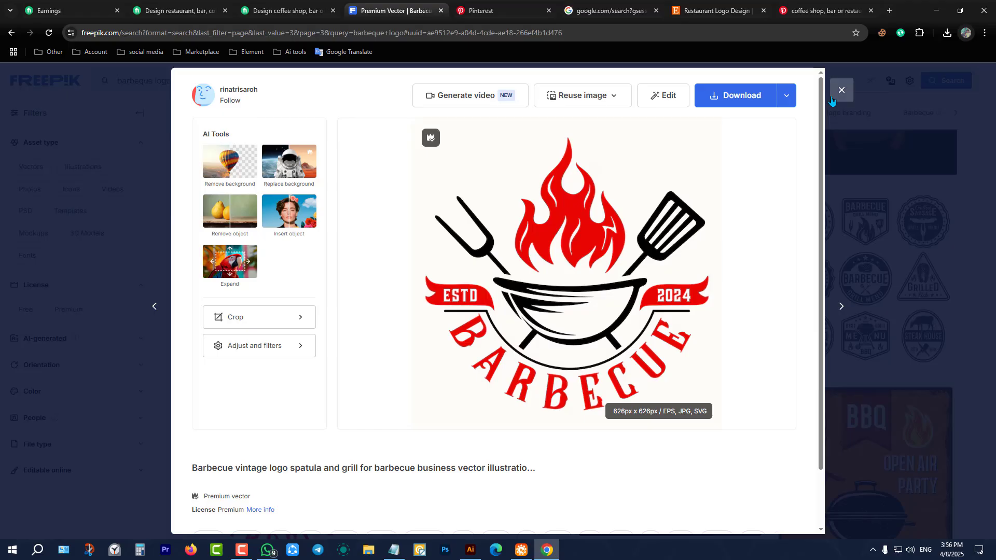
# Step: Find the black "Barbecue Grill Restaurant" logo with crossed forks and flames further down the results and download it
pyautogui.scroll(-5, 647, 237)
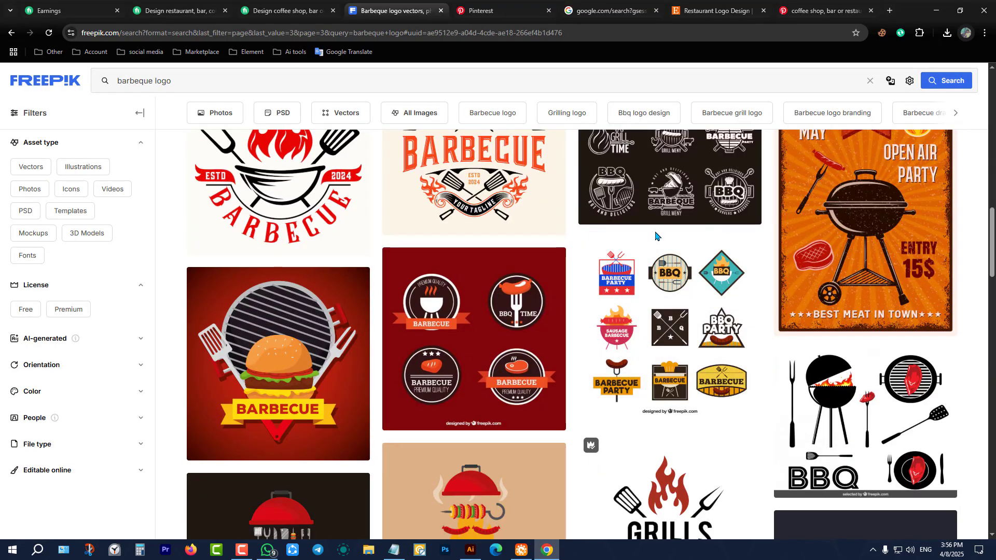
pyautogui.scroll(-6, 653, 244)
pyautogui.scroll(-3, 664, 251)
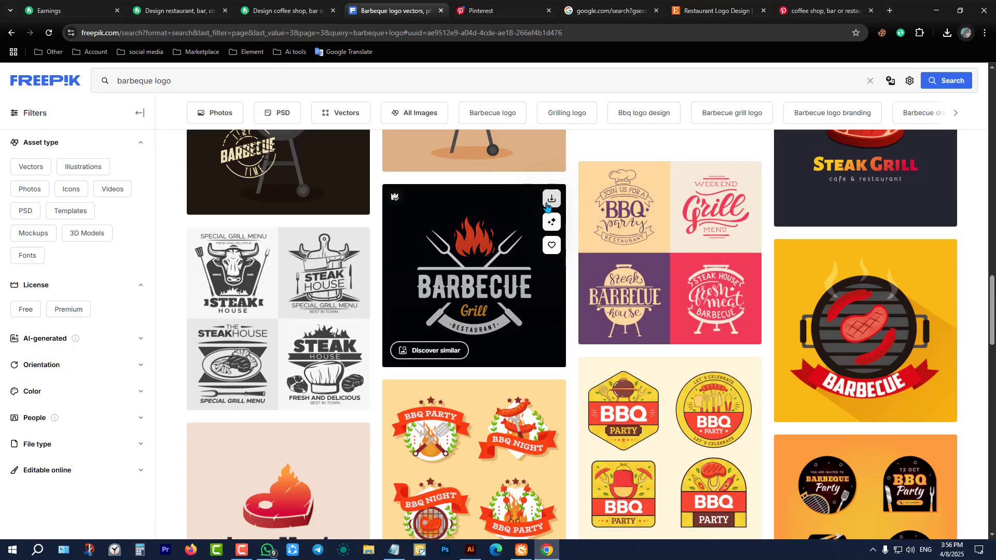
pyautogui.click(549, 205)
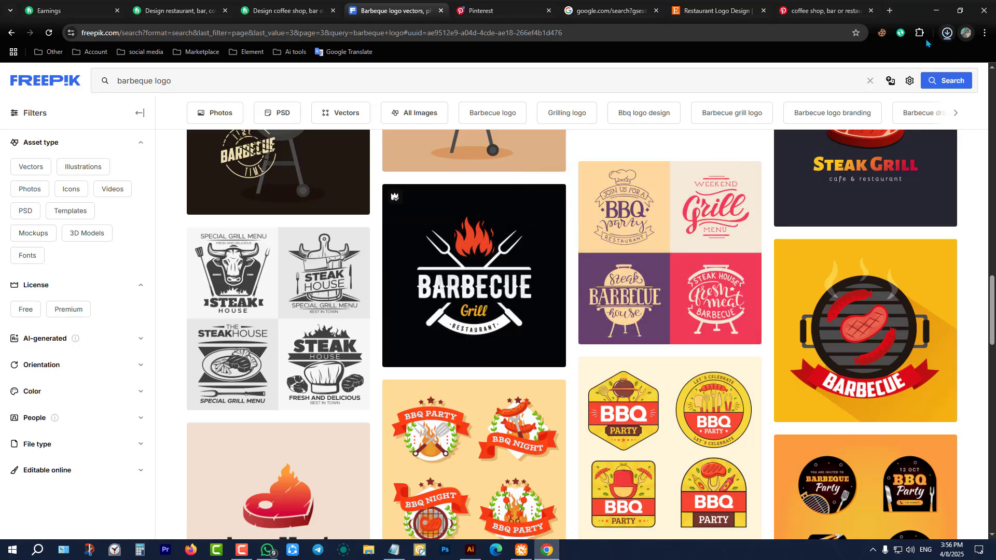
# Step: Open 08062023_13.eps from the downloaded archive in Illustrator and dismiss the WinRAR licence notice
pyautogui.click(947, 33)
pyautogui.click(866, 64)
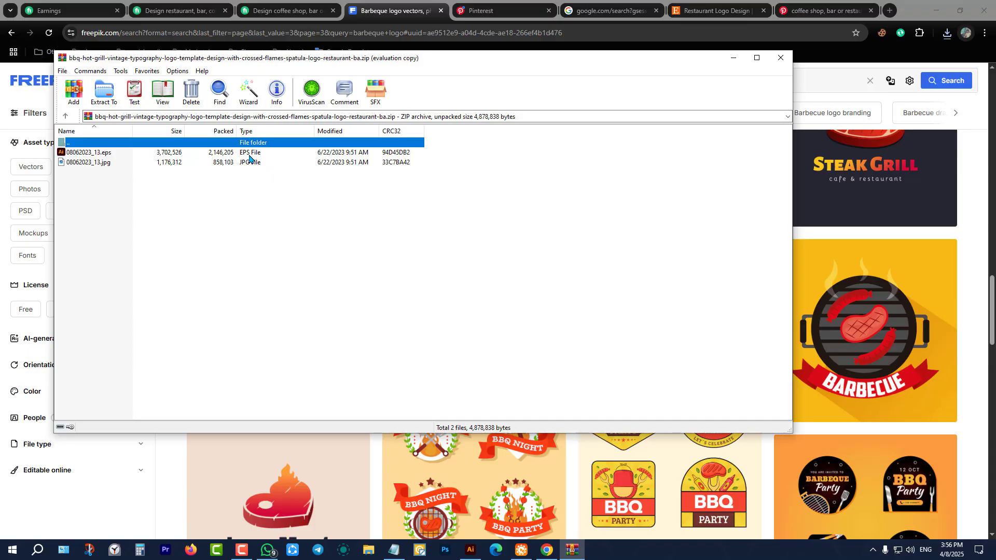
pyautogui.doubleClick(250, 155)
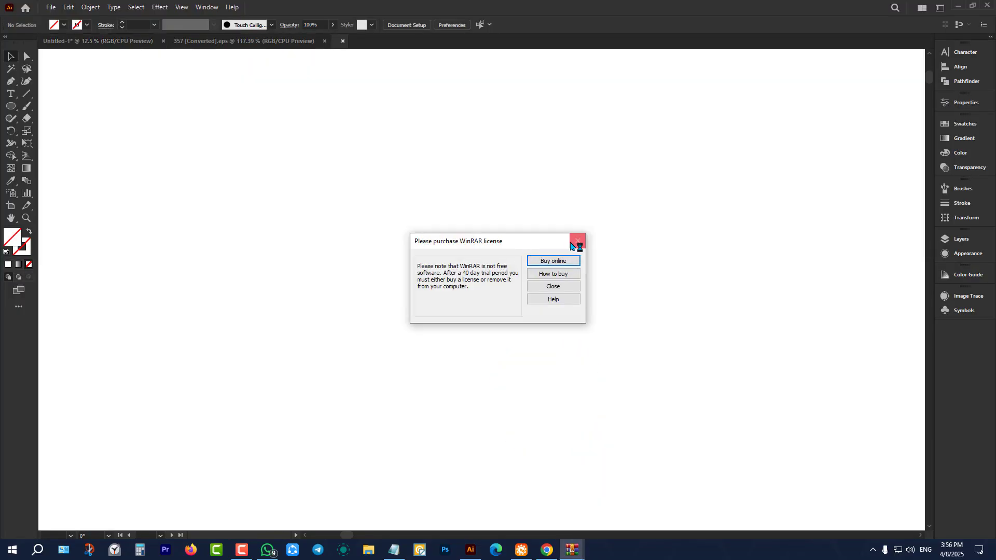
pyautogui.click(573, 243)
# Step: Transfer the Barbecue Grill Restaurant artwork into Untitled-1, above the artboard and beside the steak house samples
pyautogui.click(298, 186)
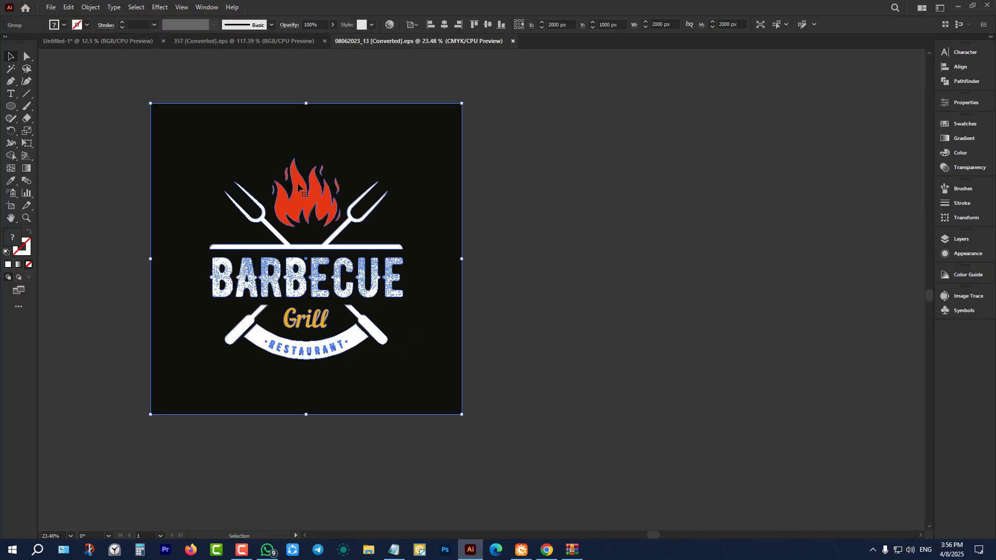
pyautogui.moveTo(303, 229); pyautogui.dragTo(321, 145)
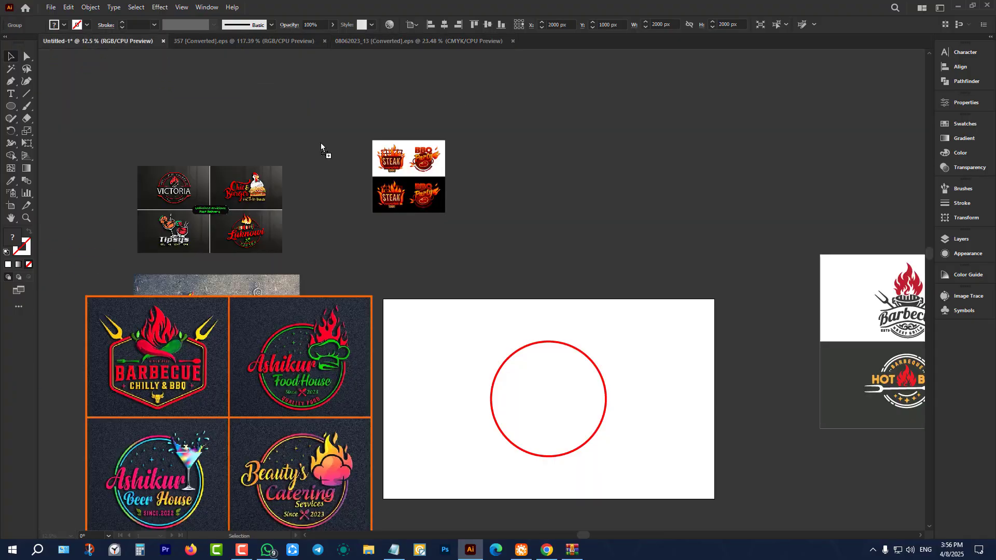
pyautogui.moveTo(661, 216); pyautogui.dragTo(723, 221)
pyautogui.click(721, 216)
pyautogui.scroll(3, 721, 216)
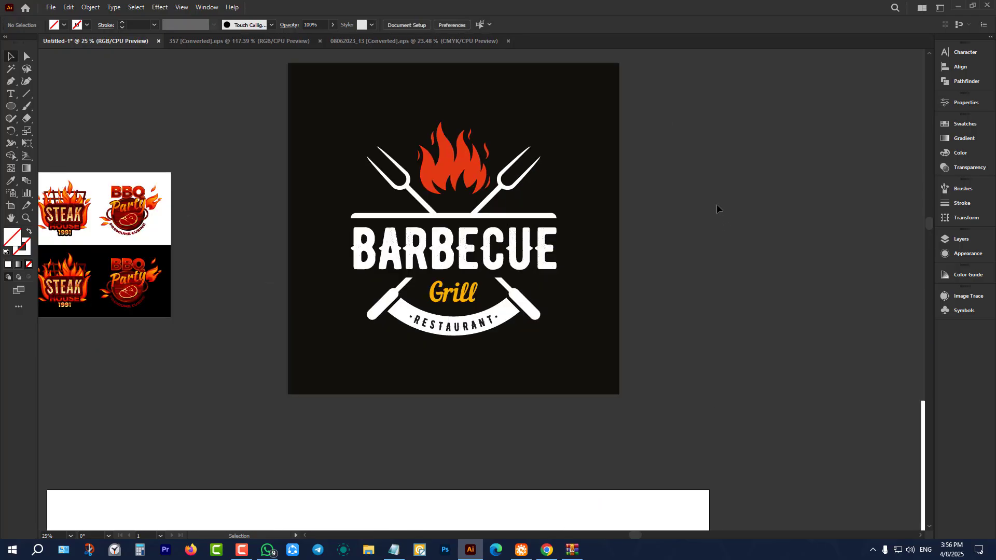
pyautogui.scroll(-3, 571, 211)
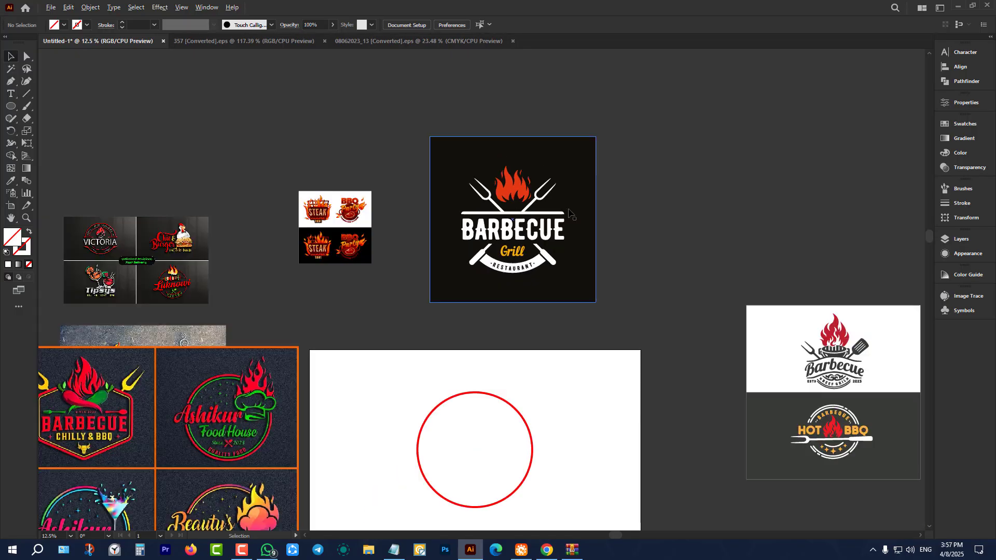
# Step: Ungroup the Barbecue Grill Restaurant artwork to separate the logo from its black background square
pyautogui.rightClick(538, 189)
pyautogui.click(537, 271)
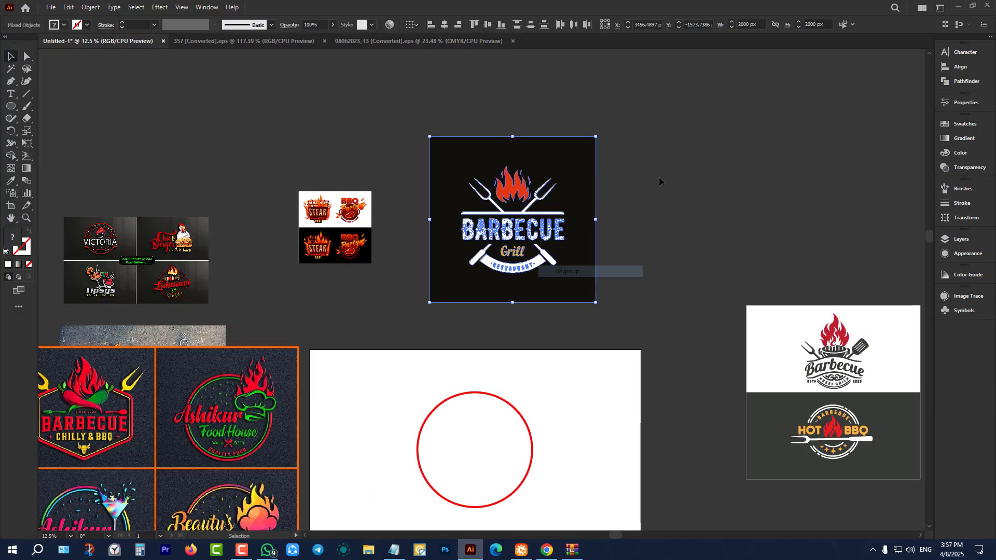
pyautogui.click(658, 182)
# Step: Delete the red circle from the artboard
pyautogui.scroll(-2, 495, 340)
pyautogui.moveTo(464, 319); pyautogui.dragTo(524, 402)
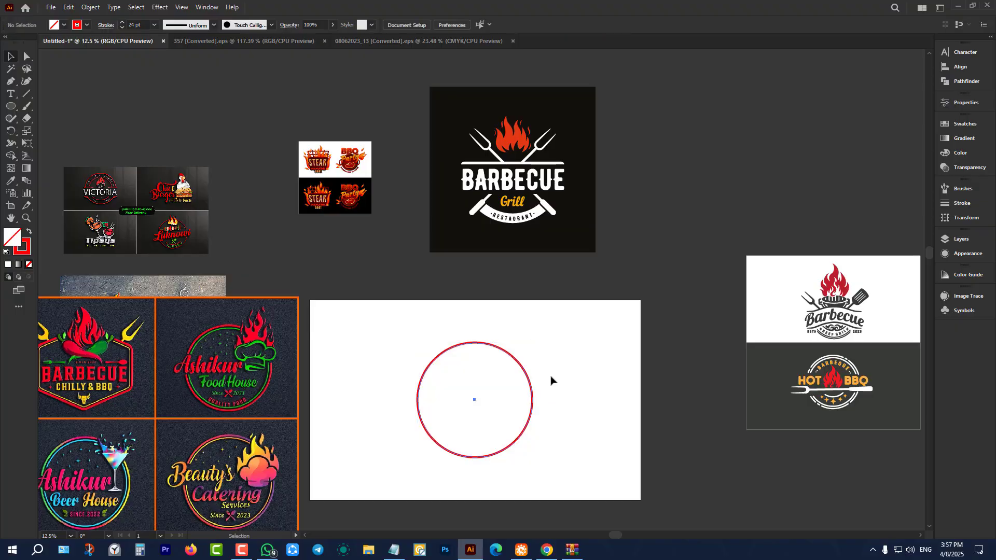
pyautogui.press('Delete')
# Step: Move the black background square off the Barbecue Grill logo to the empty canvas on its right
pyautogui.moveTo(523, 128); pyautogui.dragTo(721, 101)
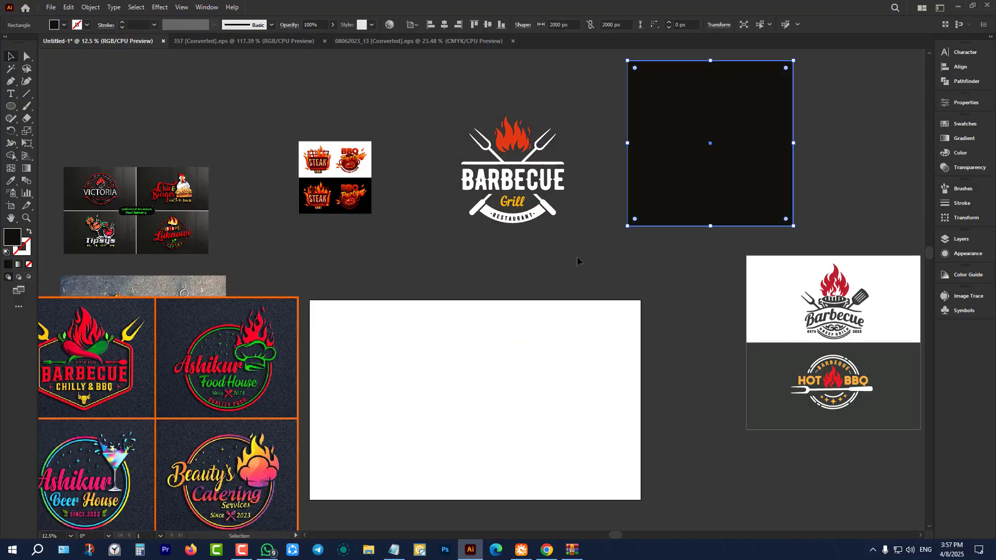
pyautogui.click(447, 99)
pyautogui.moveTo(447, 100); pyautogui.dragTo(580, 256)
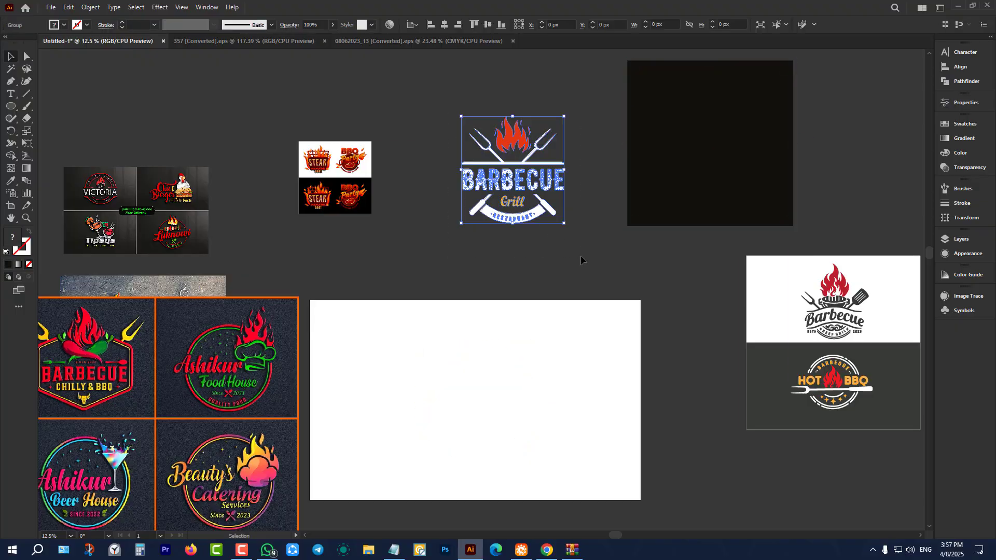
pyautogui.click(528, 263)
# Step: Ungroup the Barbecue Grill logo, then ungroup its forks and lettering so that each part can be selected separately
pyautogui.scroll(3, 548, 263)
pyautogui.scroll(2, 567, 237)
pyautogui.scroll(-2, 568, 235)
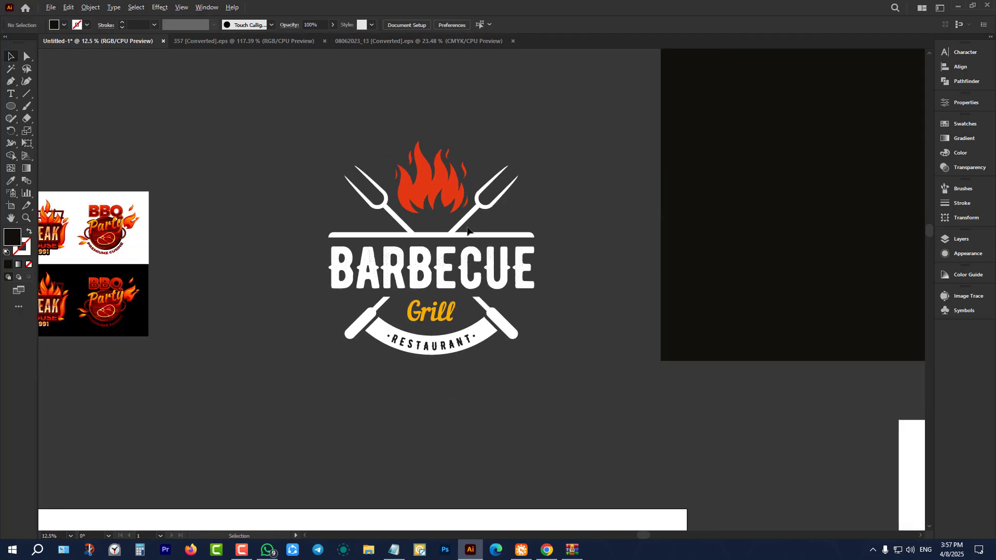
pyautogui.scroll(3, 446, 171)
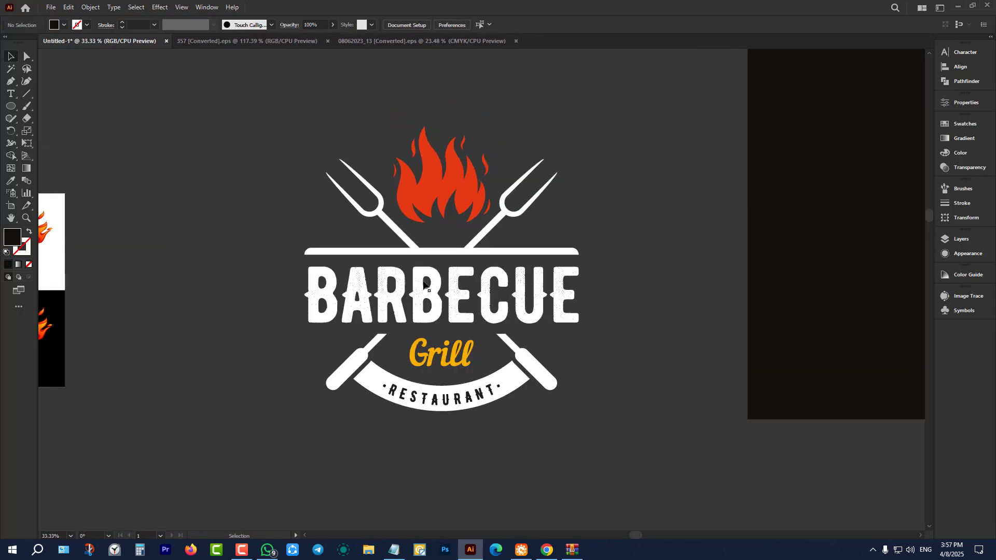
pyautogui.click(424, 284)
pyautogui.rightClick(423, 284)
pyautogui.click(452, 371)
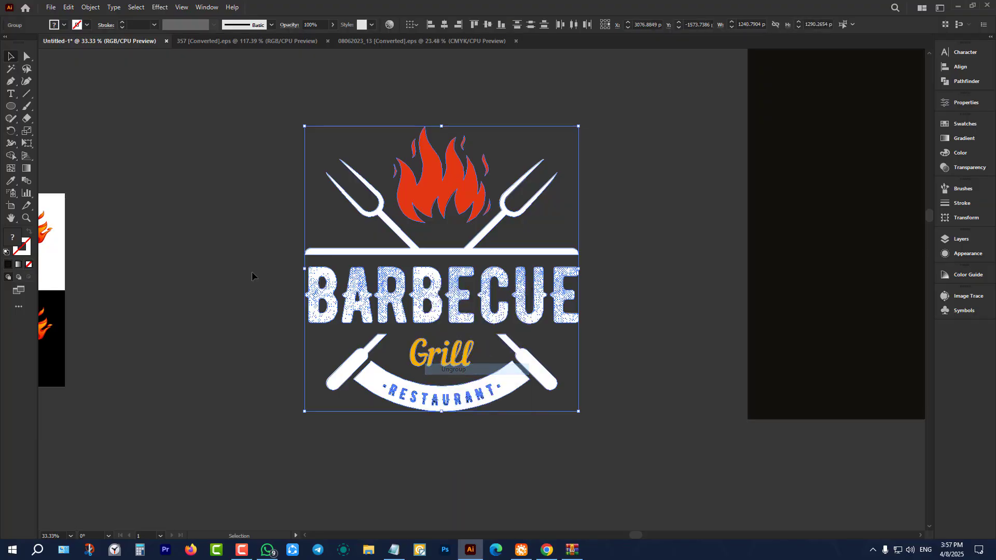
pyautogui.click(251, 278)
pyautogui.click(317, 286)
pyautogui.rightClick(288, 273)
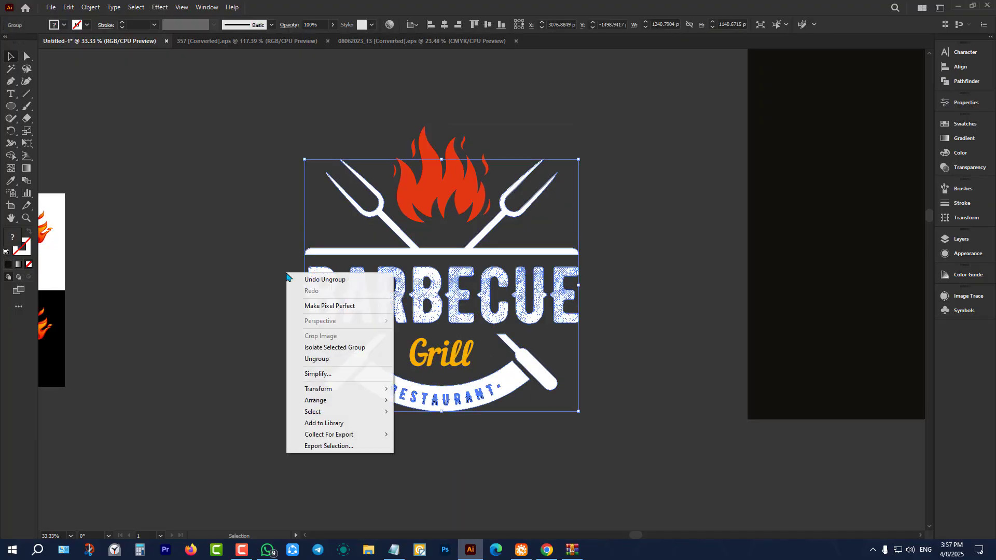
pyautogui.click(316, 359)
pyautogui.click(285, 342)
# Step: Delete the large "BARBECUE" lettering from the logo, keeping the flame, forks and "Grill Restaurant" banner
pyautogui.click(345, 288)
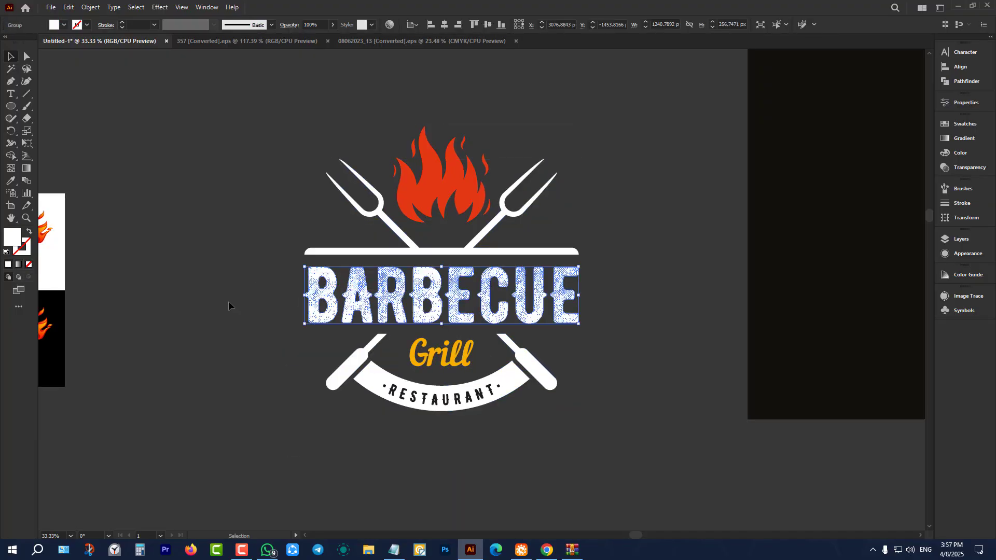
pyautogui.press('Delete')
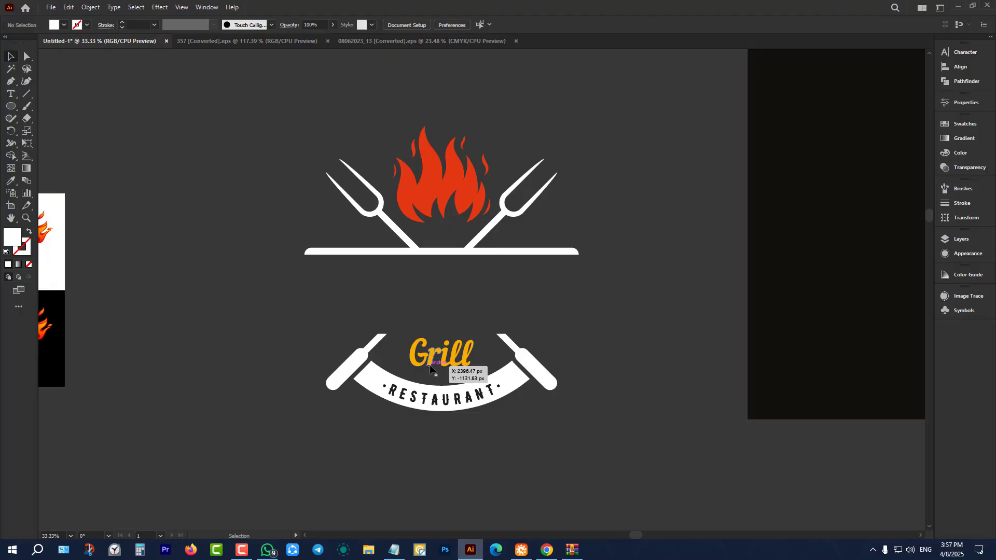
pyautogui.scroll(-3, 372, 300)
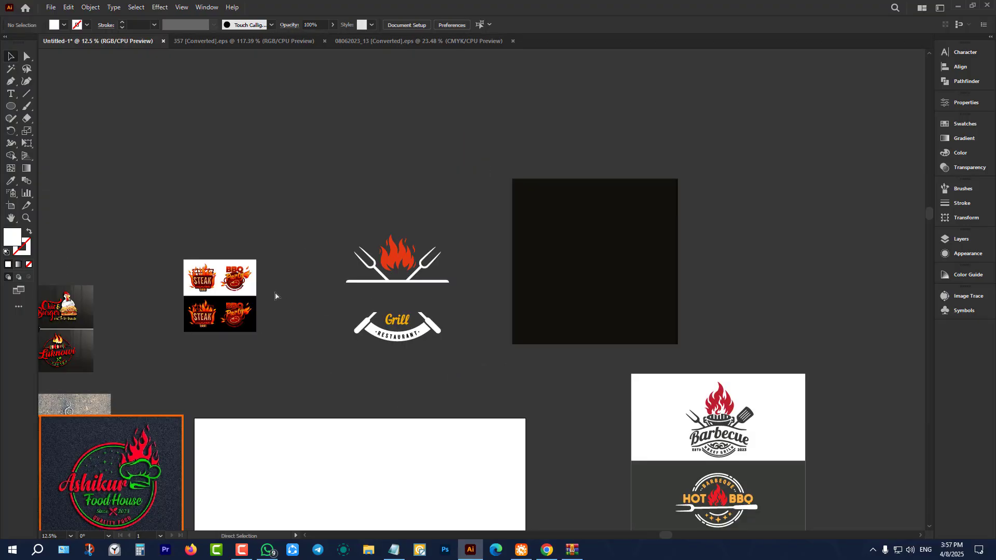
# Step: Undo the deletion of the BARBECUE lettering and duplicate the whole Barbecue Grill logo directly above the original
pyautogui.hotkey('ctrl', 'z')
pyautogui.moveTo(322, 193); pyautogui.dragTo(463, 366)
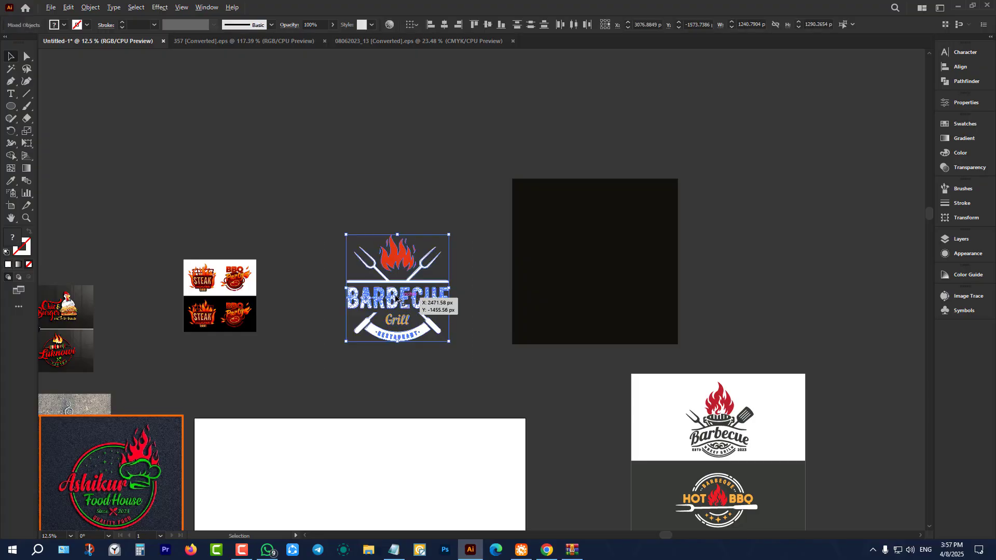
pyautogui.moveTo(396, 298); pyautogui.dragTo(400, 158)
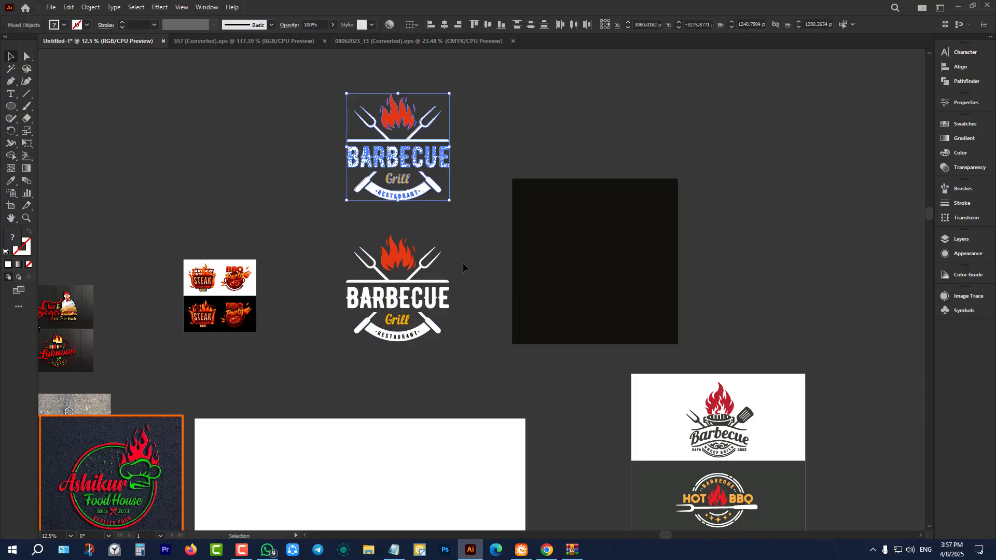
pyautogui.click(463, 263)
pyautogui.scroll(1, 398, 208)
pyautogui.scroll(-2, 269, 272)
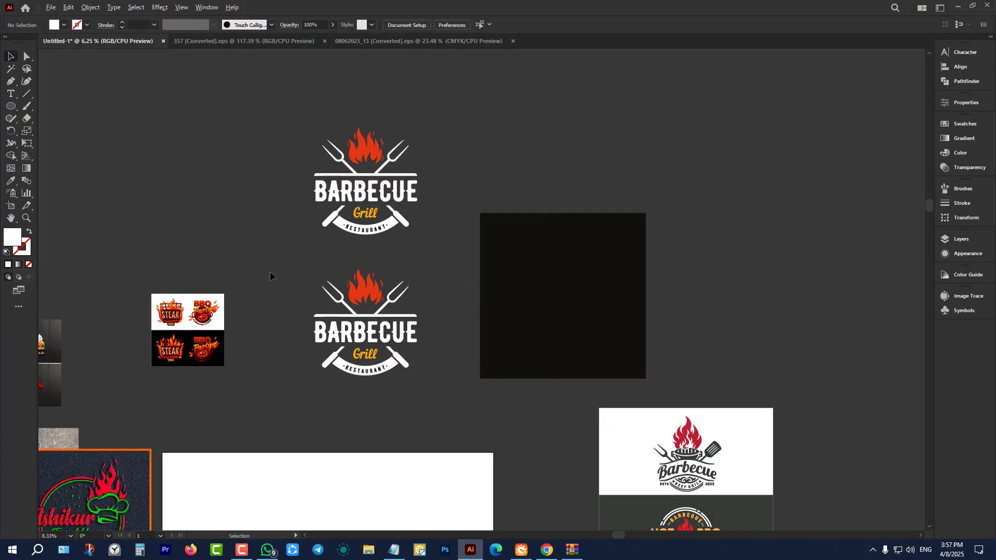
# Step: Widen the black square into a background about 5364 by 2000 px and place it behind the upper logo
pyautogui.scroll(-1, 270, 271)
pyautogui.moveTo(609, 251); pyautogui.dragTo(567, 192)
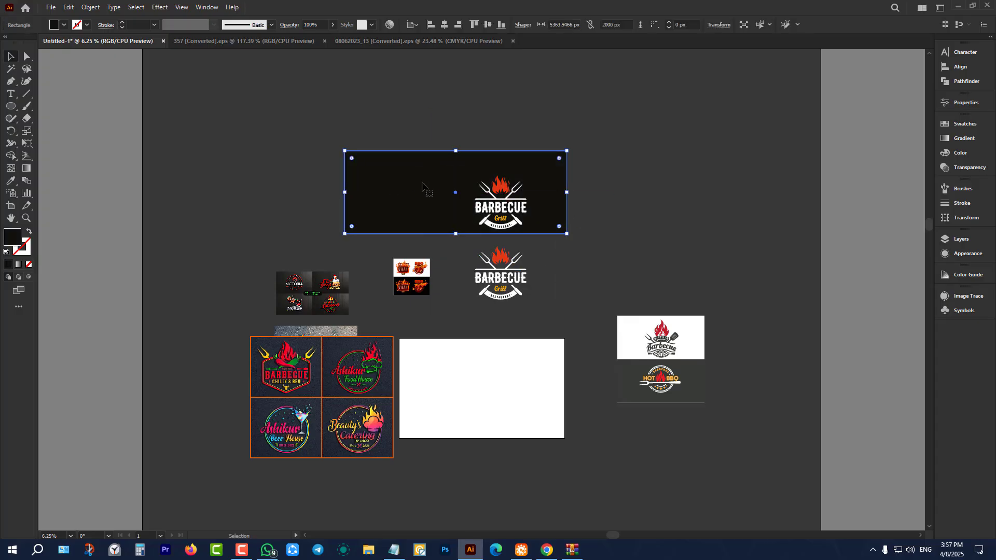
pyautogui.moveTo(422, 183); pyautogui.dragTo(488, 191)
pyautogui.click(573, 275)
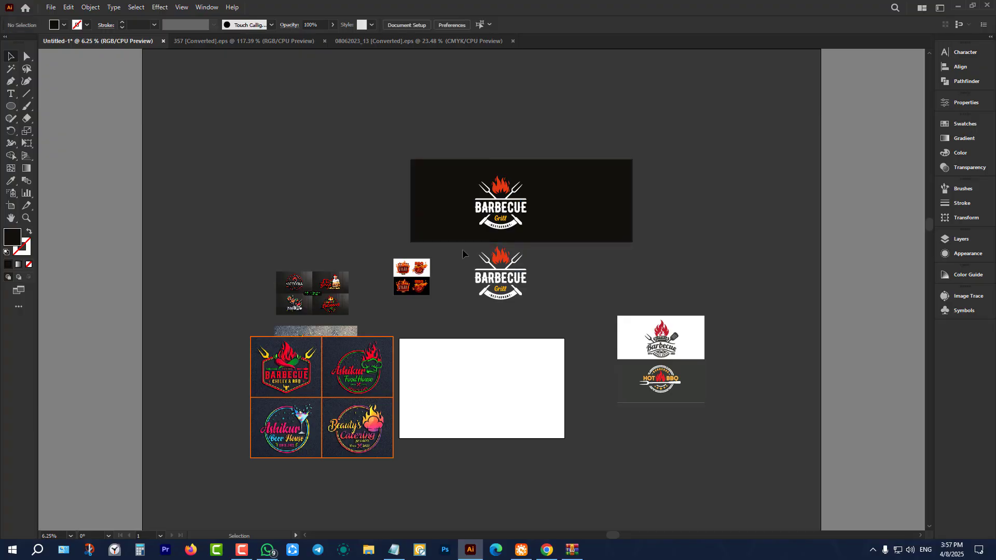
# Step: Move the lower Barbecue Grill logo onto the black background, to the right of the other logo
pyautogui.moveTo(526, 304); pyautogui.dragTo(537, 311)
pyautogui.moveTo(519, 266); pyautogui.dragTo(622, 205)
pyautogui.scroll(3, 631, 152)
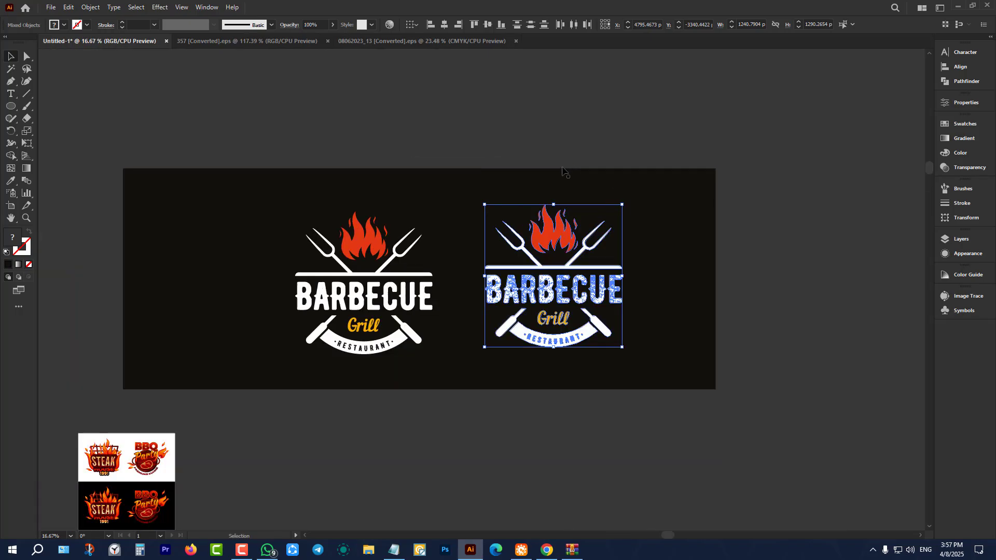
pyautogui.click(555, 138)
pyautogui.scroll(-2, 518, 166)
pyautogui.click(360, 255)
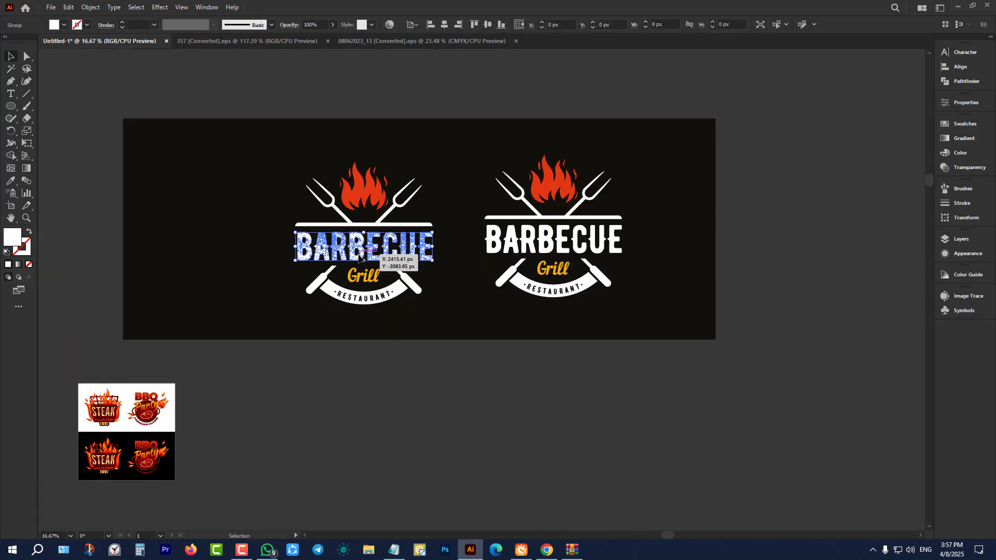
pyautogui.click(406, 388)
pyautogui.scroll(1, 406, 373)
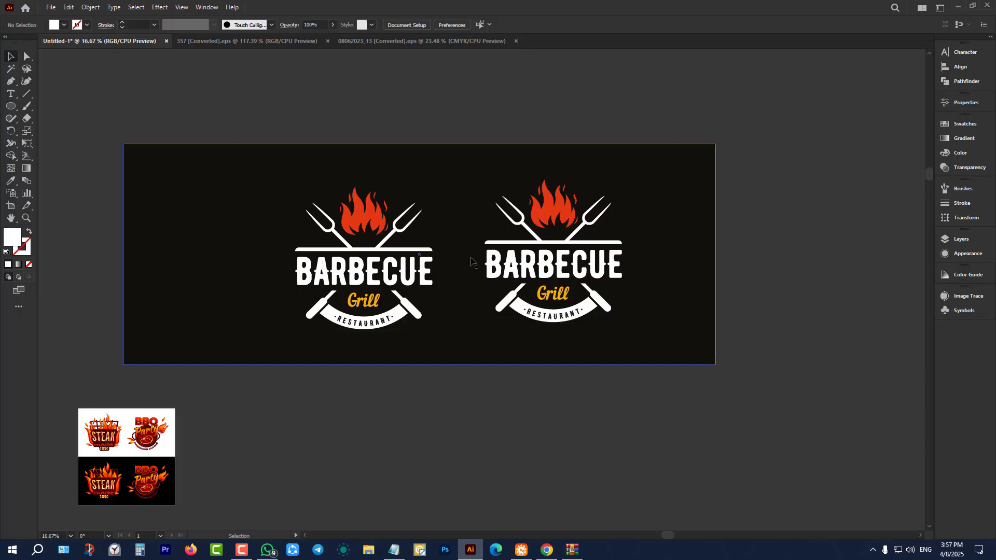
# Step: Shift the left Barbecue Grill logo about 577 px to the left to space the two logos on the black background
pyautogui.scroll(-2, 632, 249)
pyautogui.moveTo(538, 307); pyautogui.dragTo(539, 308)
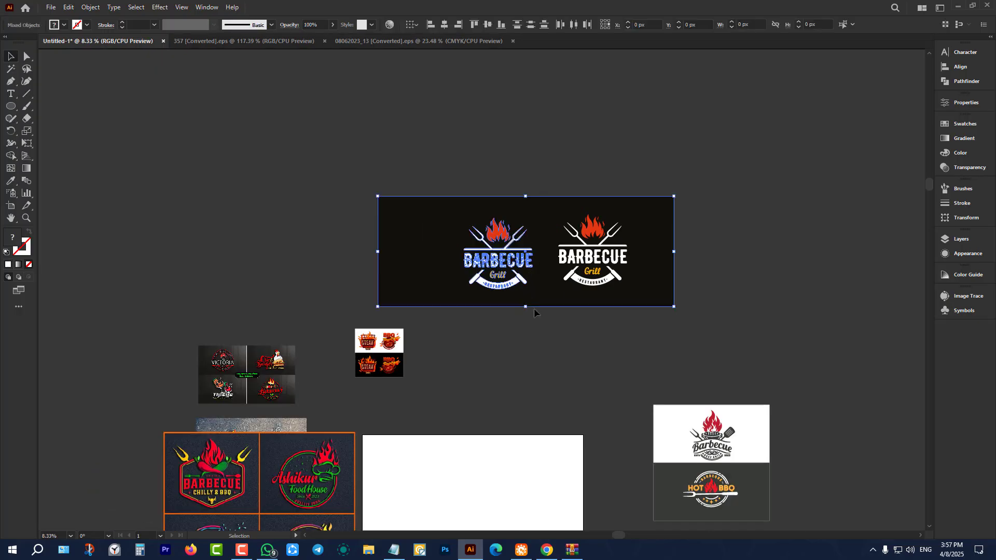
pyautogui.click(511, 233)
pyautogui.moveTo(511, 233); pyautogui.dragTo(467, 234)
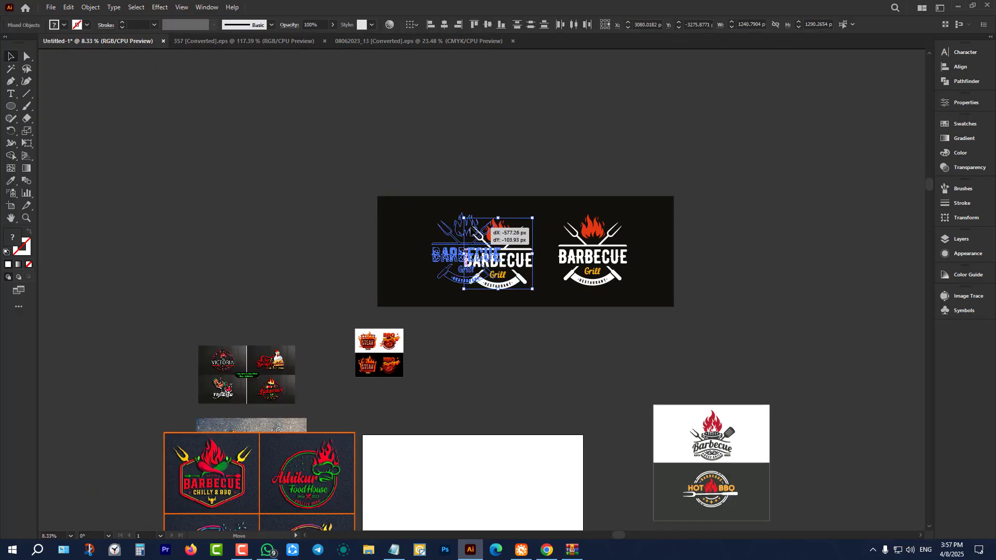
pyautogui.click(522, 365)
pyautogui.scroll(-2, 523, 296)
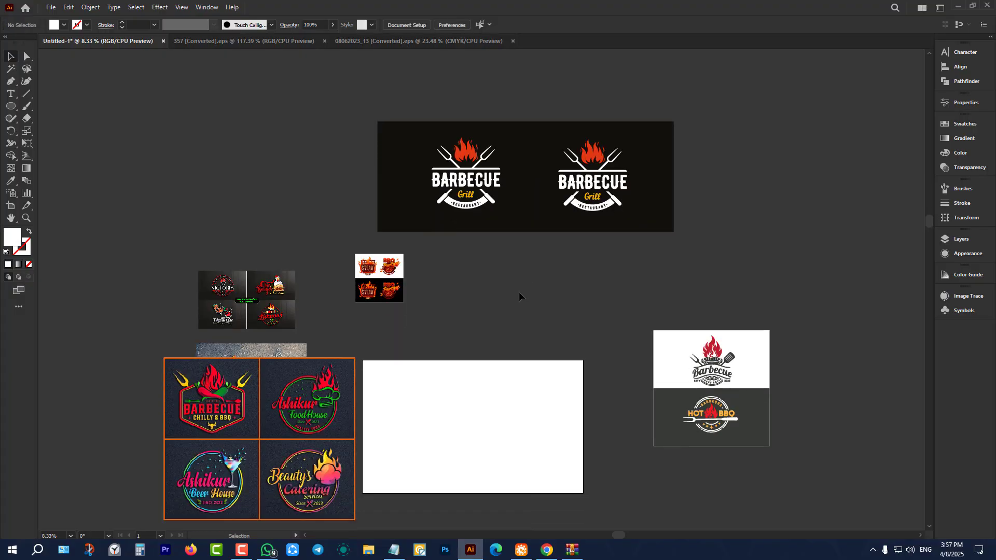
# Step: Delete the orange-red flame from the right Barbecue Grill logo
pyautogui.scroll(3, 617, 145)
pyautogui.scroll(2, 617, 142)
pyautogui.click(610, 158)
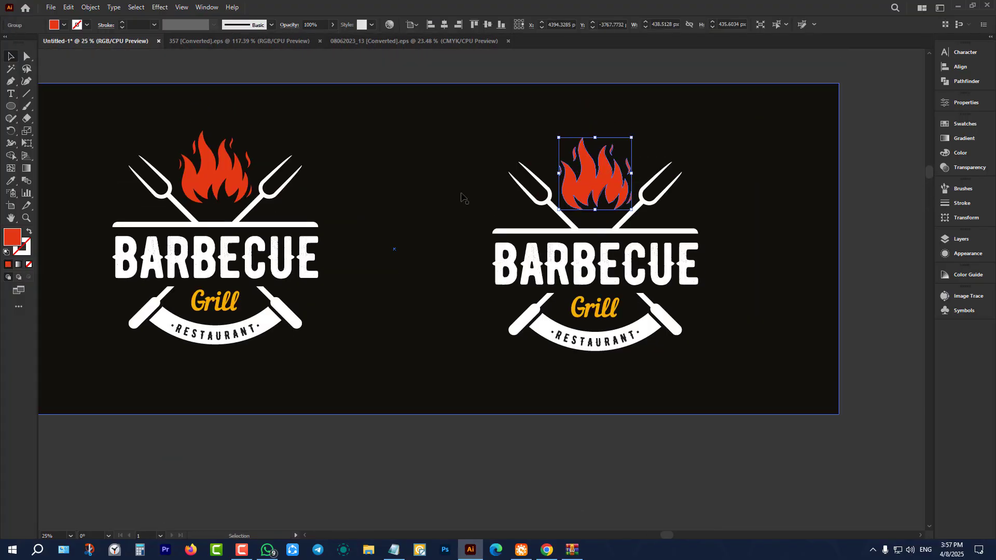
pyautogui.scroll(-3, 591, 196)
pyautogui.scroll(-2, 556, 273)
pyautogui.press('Delete')
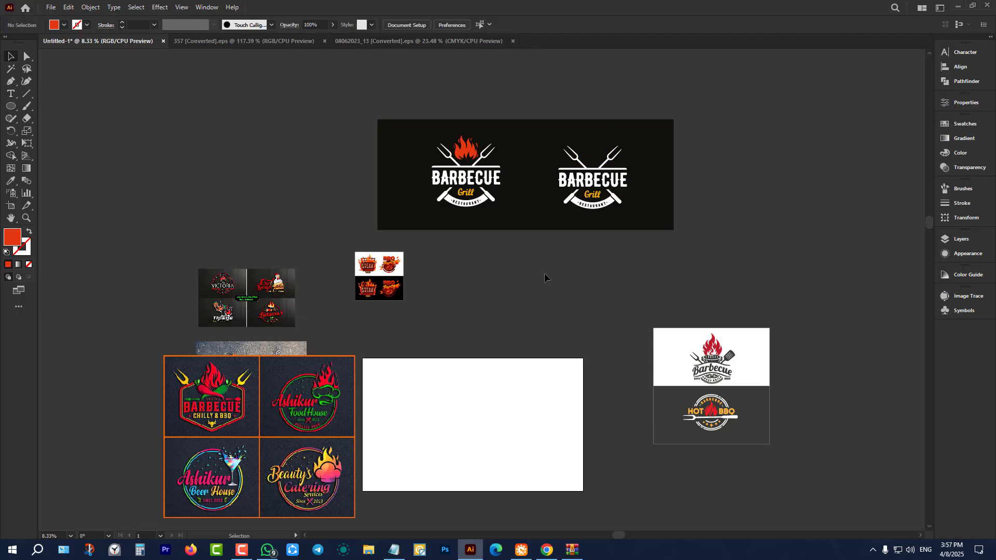
# Step: Place the red flame from the HOT BBQ logo between the right logo's forks and enlarge it to about 379 by 428 px
pyautogui.click(712, 410)
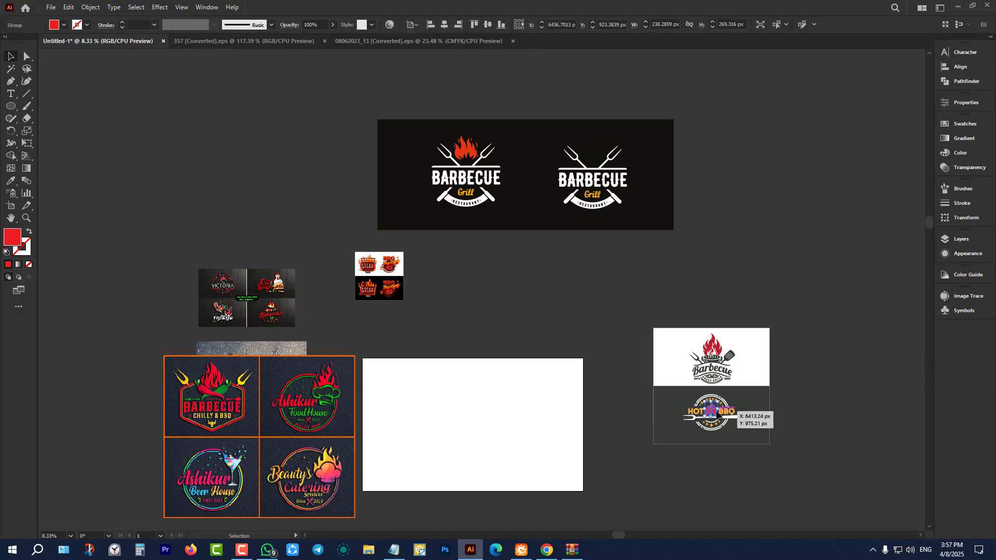
pyautogui.moveTo(711, 408); pyautogui.dragTo(600, 152)
pyautogui.scroll(4, 600, 152)
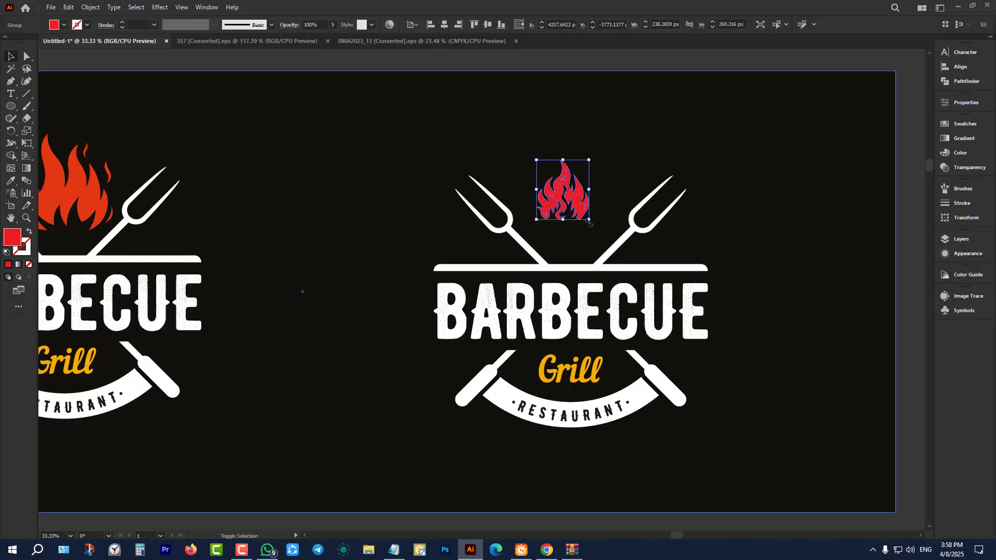
pyautogui.moveTo(589, 220); pyautogui.dragTo(610, 242)
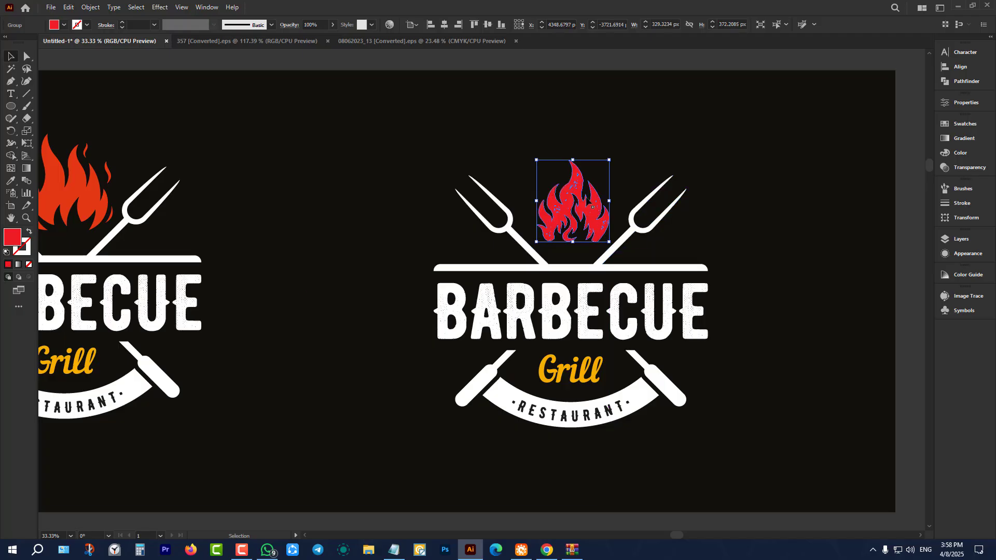
pyautogui.moveTo(573, 160); pyautogui.dragTo(573, 148)
pyautogui.scroll(2, 590, 214)
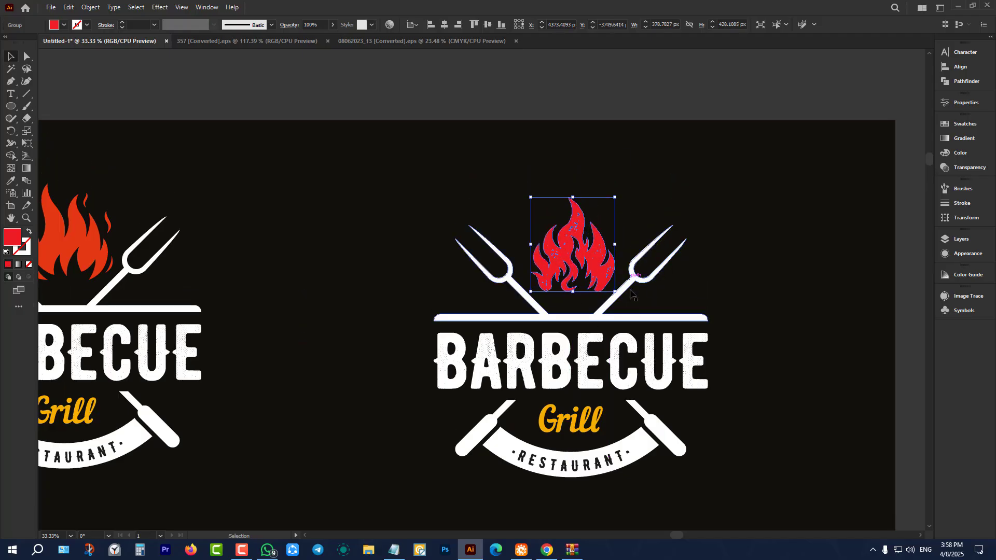
# Step: Center the red flame horizontally with the right logo's forks and bar
pyautogui.keyDown('shift'); pyautogui.click(602, 320); pyautogui.keyUp('shift')
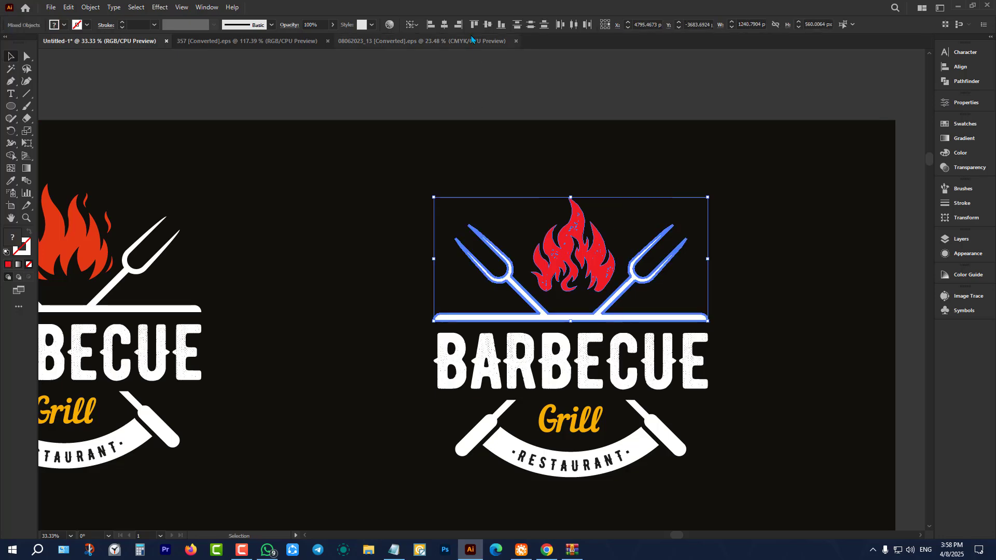
pyautogui.click(445, 25)
pyautogui.click(587, 105)
pyautogui.scroll(-2, 592, 208)
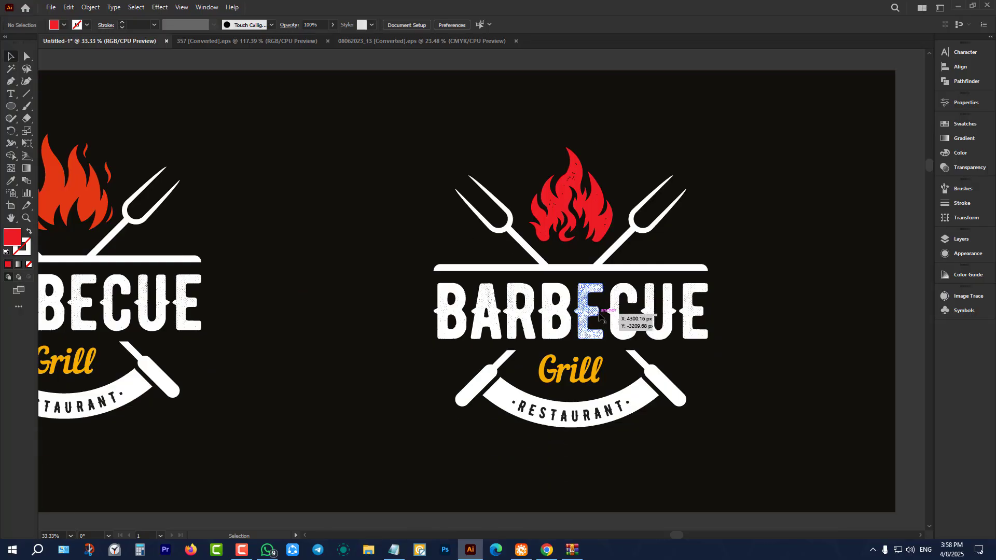
# Step: Replace the right logo's BARBECUE lettering with new text reading "restaurant", filled with the banner's white
pyautogui.click(583, 306)
pyautogui.press('Delete')
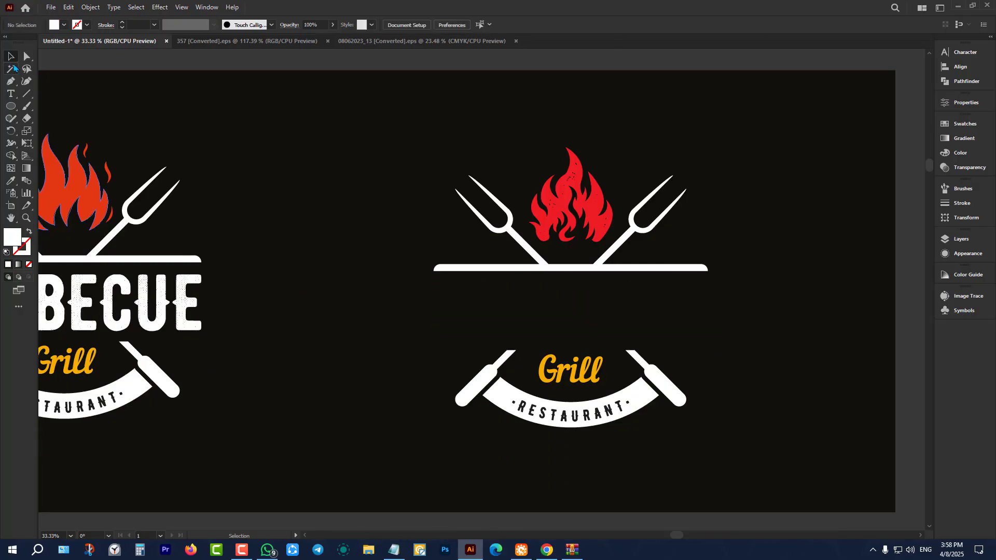
pyautogui.click(417, 331)
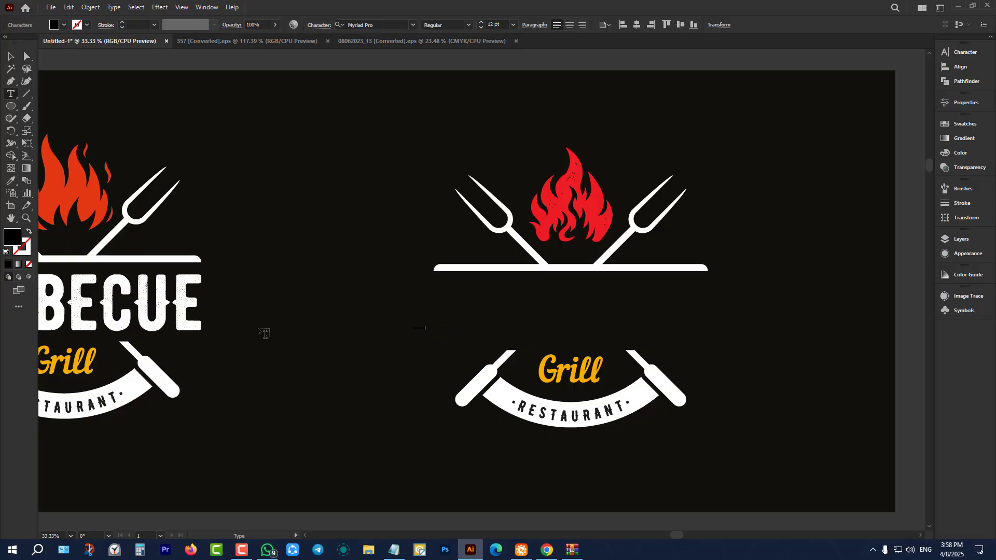
pyautogui.click(16, 55)
pyautogui.press('i')
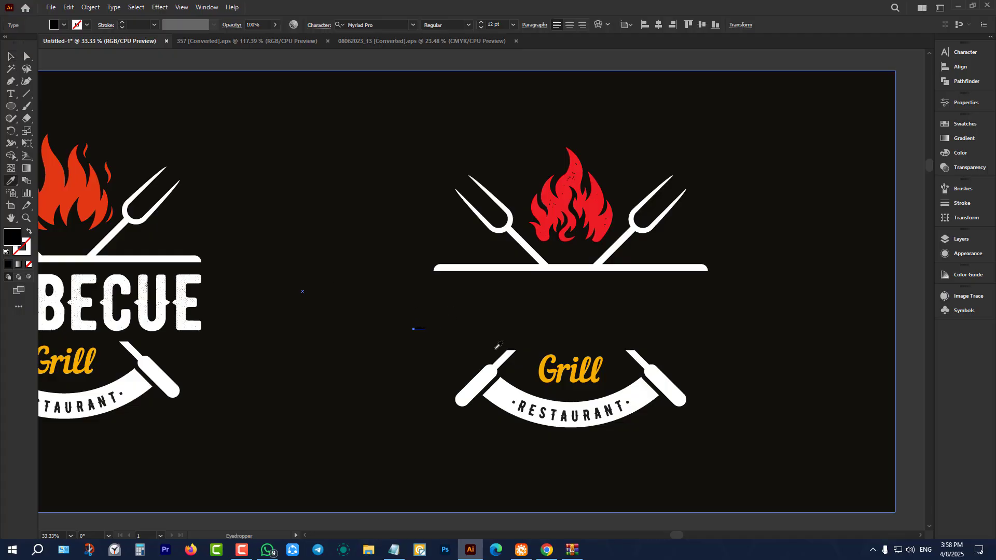
pyautogui.click(502, 404)
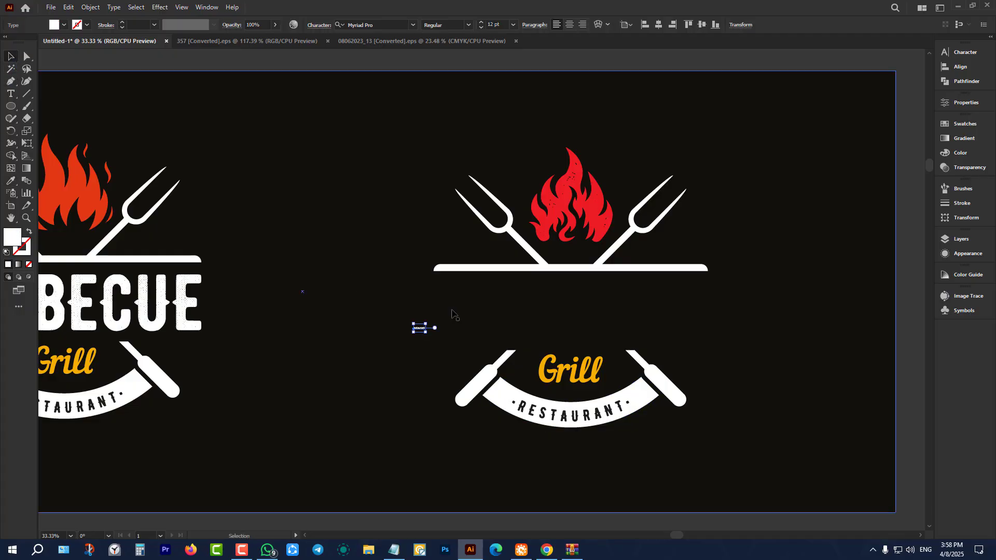
# Step: Position the "restaurant" text under the white bar and enlarge it to about 277 pt to span the bar's width
pyautogui.moveTo(426, 324); pyautogui.dragTo(623, 279)
pyautogui.moveTo(543, 311); pyautogui.dragTo(578, 309)
pyautogui.scroll(1, 682, 299)
pyautogui.moveTo(508, 322); pyautogui.dragTo(485, 313)
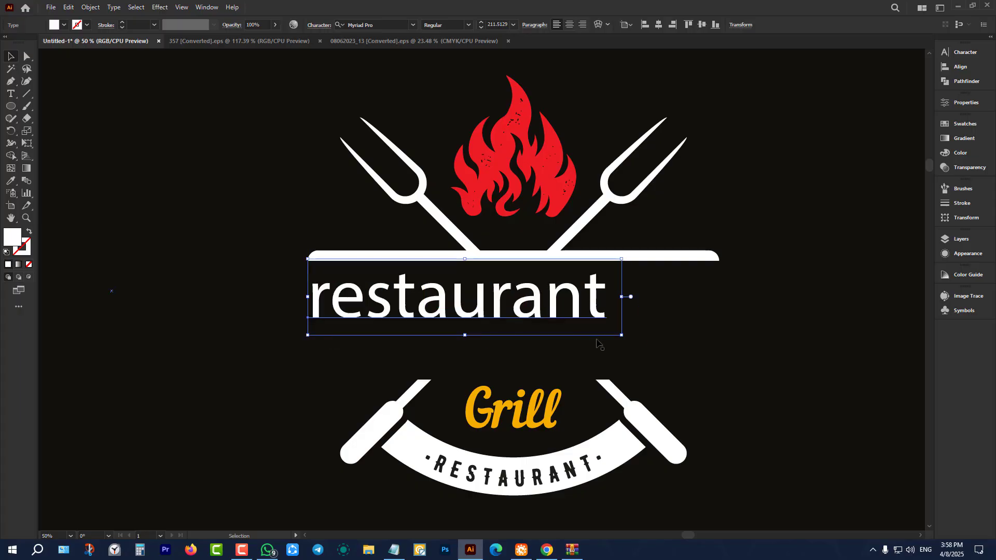
pyautogui.moveTo(622, 336); pyautogui.dragTo(743, 386)
pyautogui.scroll(-2, 240, 319)
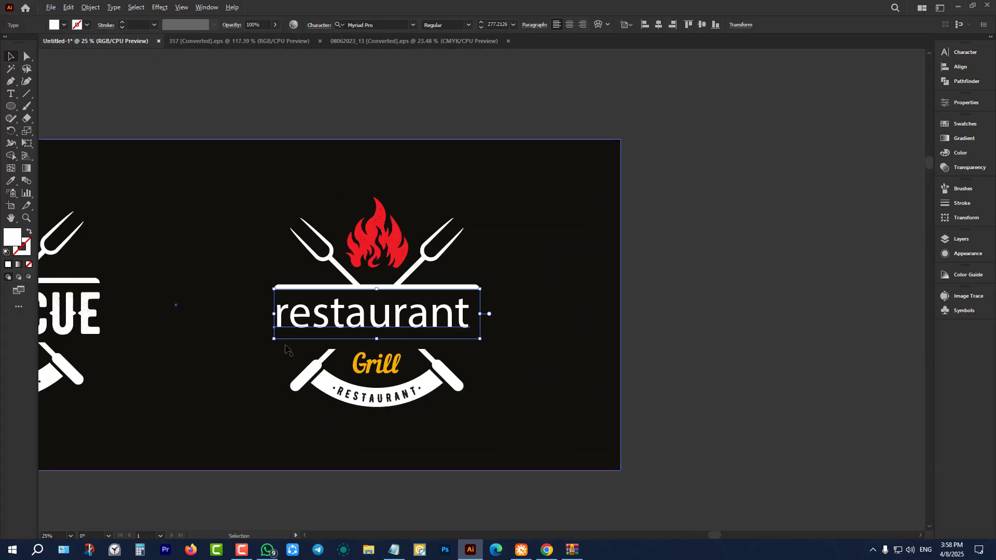
# Step: Set the "restaurant" text to All Caps and scale it down to about 220 pt
pyautogui.click(963, 52)
pyautogui.click(927, 63)
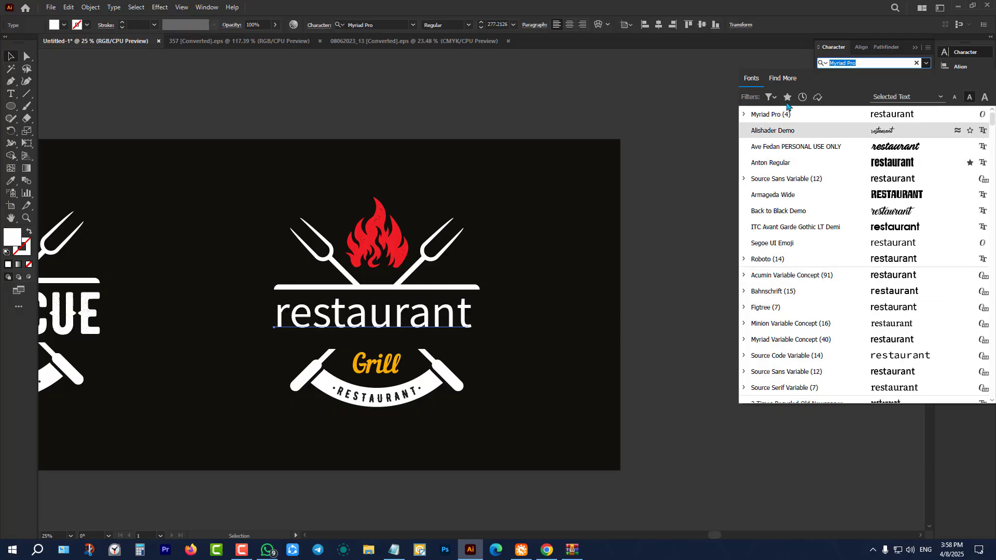
pyautogui.click(925, 64)
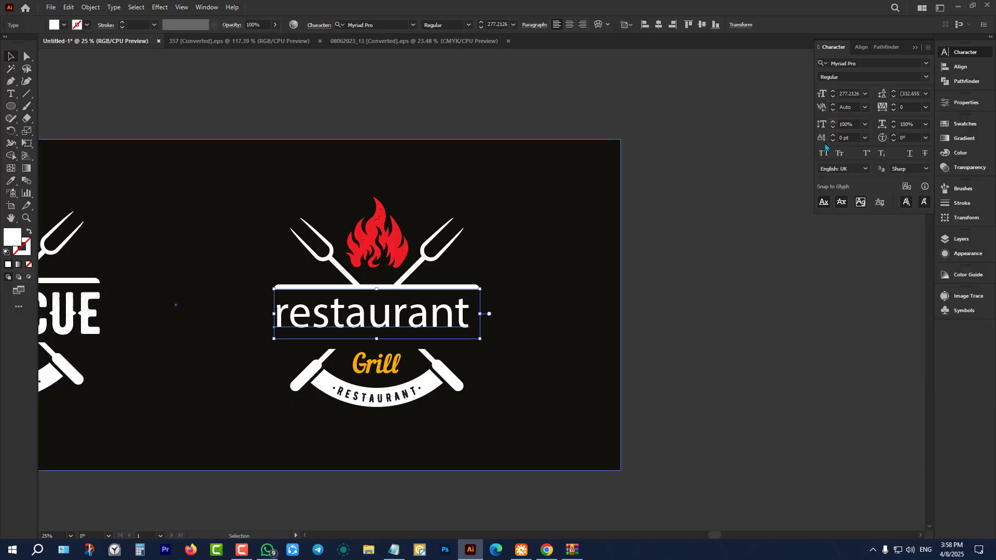
pyautogui.click(824, 154)
pyautogui.scroll(2, 384, 311)
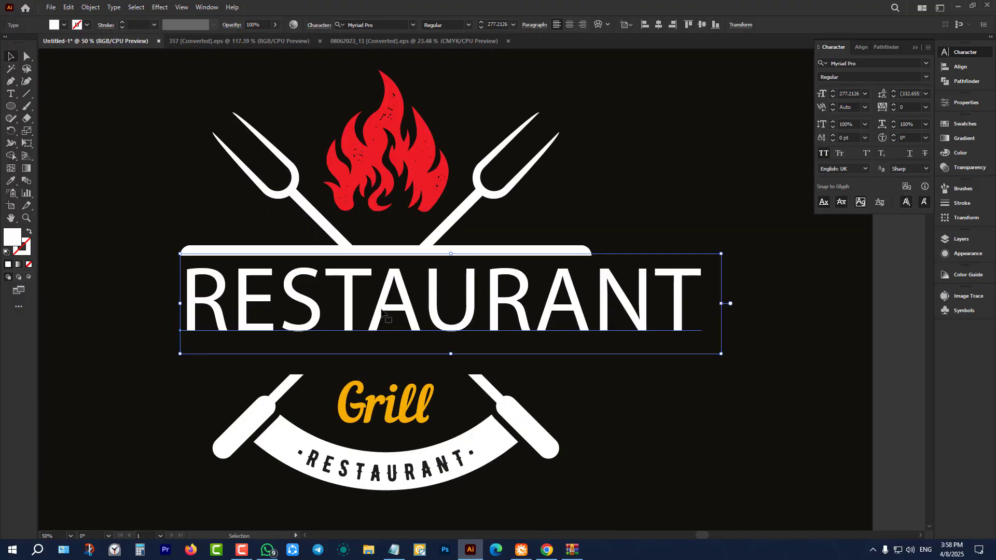
pyautogui.moveTo(380, 314); pyautogui.dragTo(371, 315)
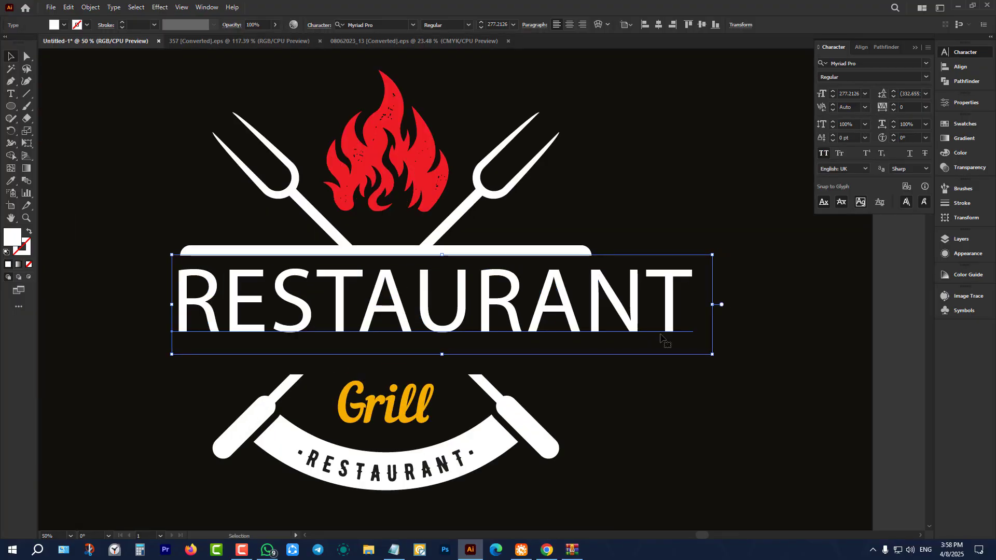
pyautogui.moveTo(713, 355); pyautogui.dragTo(604, 428)
# Step: Browse the font previews and apply the AmsiProCond-Ultra font to the "restaurant" text
pyautogui.click(925, 63)
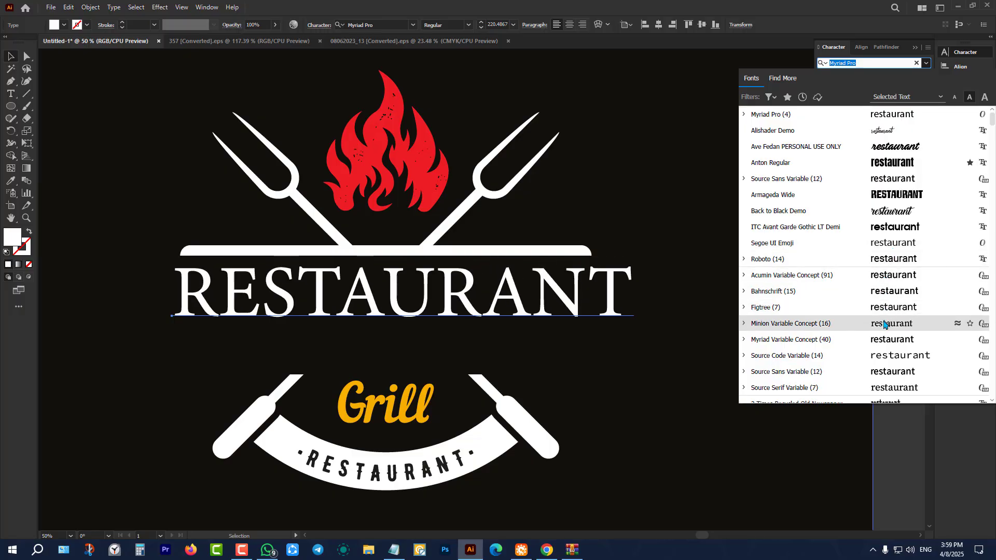
pyautogui.scroll(-6, 885, 322)
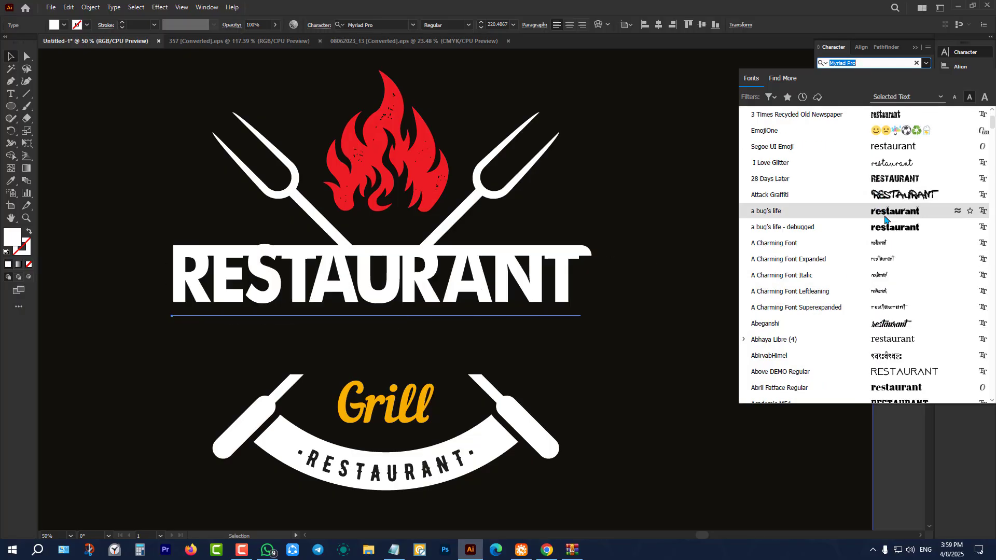
pyautogui.scroll(-6, 889, 337)
pyautogui.scroll(-6, 889, 342)
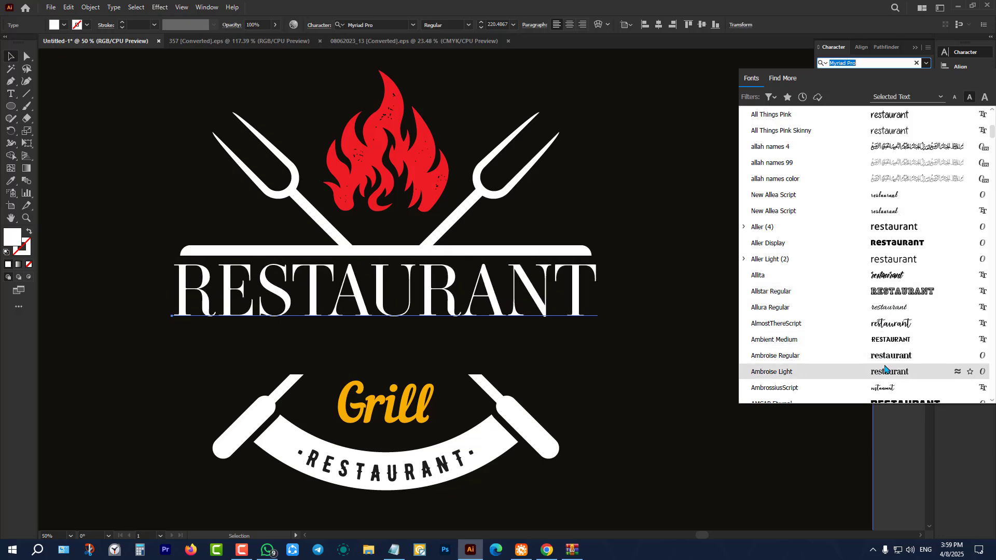
pyautogui.scroll(-6, 885, 370)
pyautogui.scroll(-10, 891, 218)
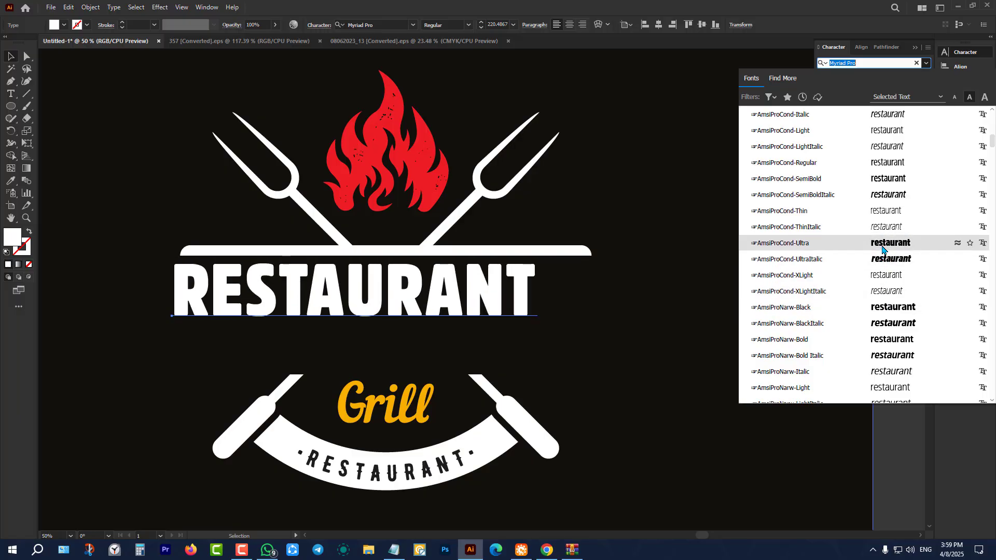
pyautogui.click(880, 248)
# Step: Reposition the RESTAURANT text below the bar and enlarge it to match the bar's width
pyautogui.moveTo(471, 307); pyautogui.dragTo(492, 332)
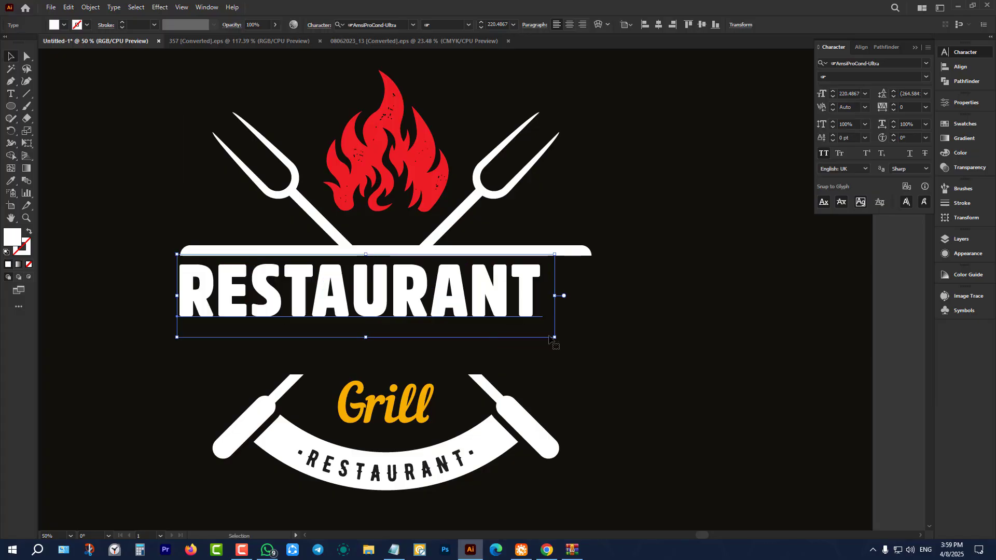
pyautogui.moveTo(554, 338); pyautogui.dragTo(614, 400)
pyautogui.hotkey('ctrl', '-')
pyautogui.hotkey('ctrl', '-')
pyautogui.hotkey('ctrl', '-')
pyautogui.click(678, 353)
pyautogui.scroll(4, 498, 347)
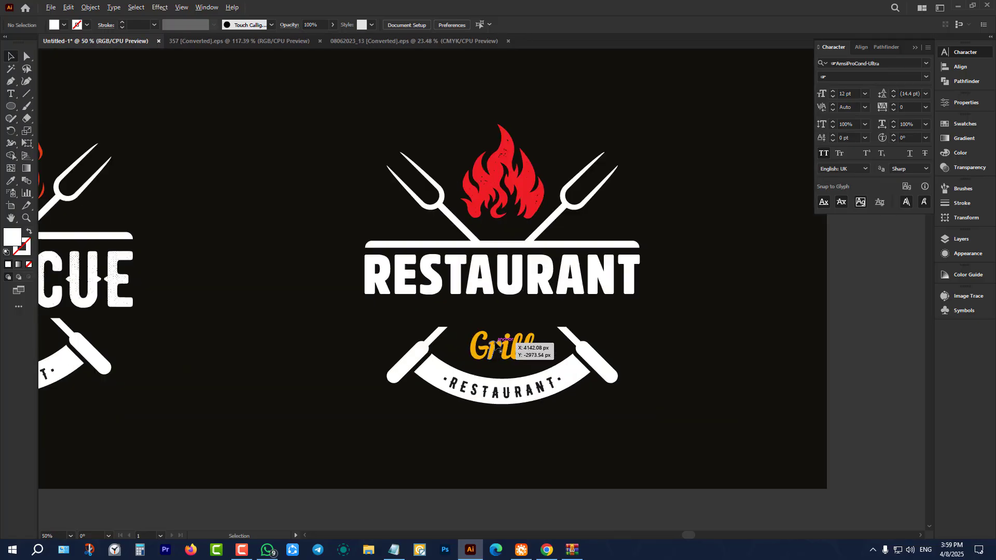
# Step: Move the "Grill" lettering out of the emblem and place a "logo" text in the gap above the arc, enlarged to about 155 pt
pyautogui.click(498, 344)
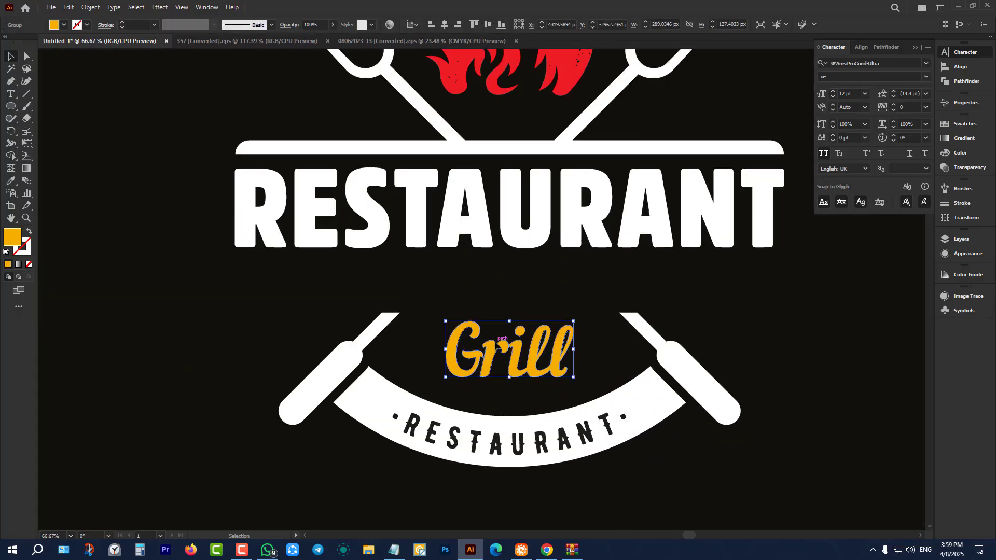
pyautogui.moveTo(499, 344); pyautogui.dragTo(223, 348)
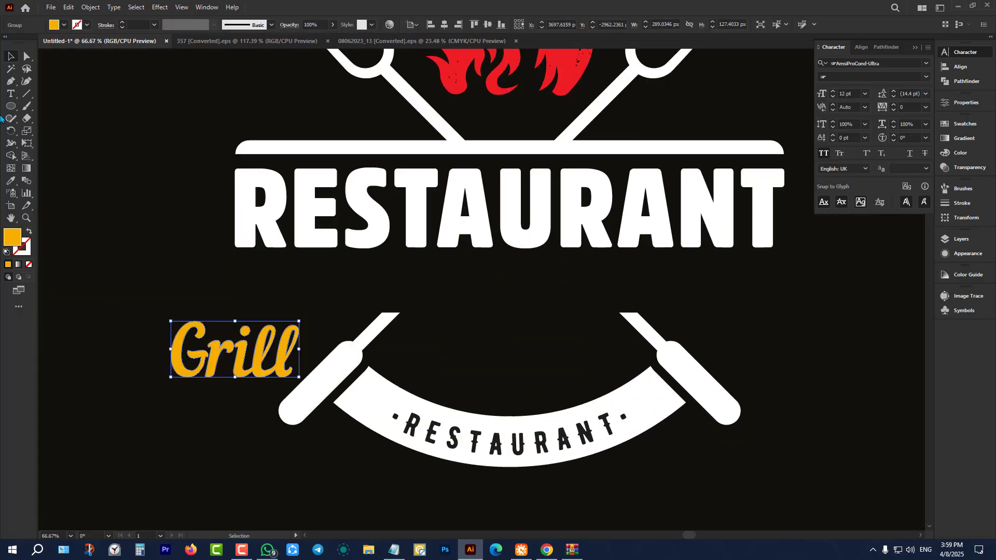
pyautogui.click(10, 95)
pyautogui.click(433, 358)
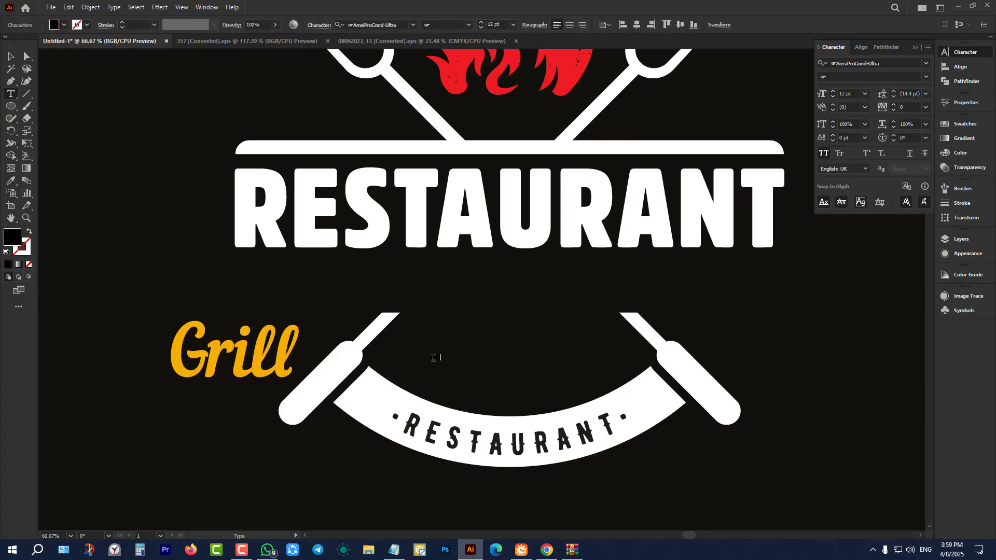
pyautogui.click(9, 56)
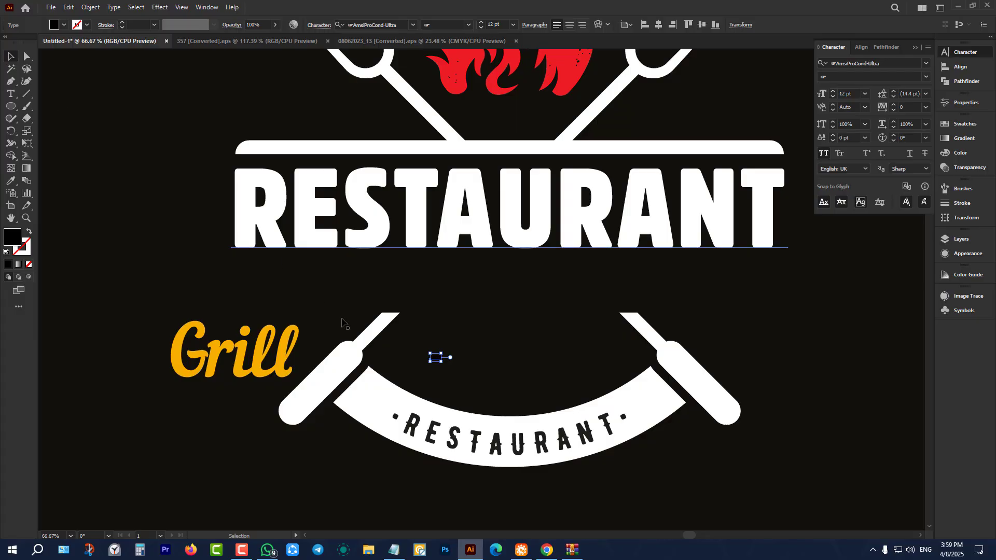
pyautogui.moveTo(445, 355); pyautogui.dragTo(571, 284)
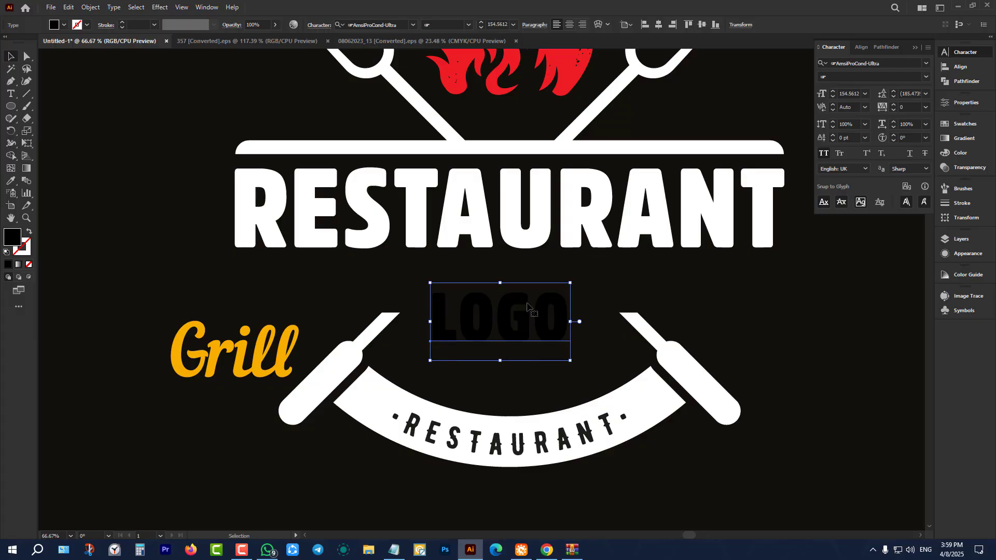
pyautogui.moveTo(524, 310); pyautogui.dragTo(524, 346)
# Step: Copy the white RESTAURANT text styling onto the LOGO text and scale it to about 171 pt between the two handles
pyautogui.press('i')
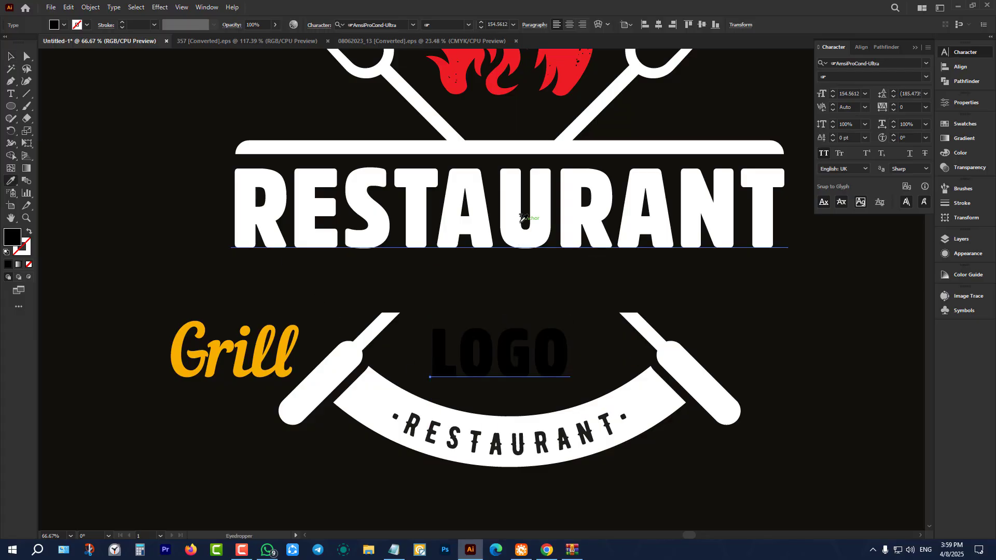
pyautogui.click(522, 218)
pyautogui.click(10, 56)
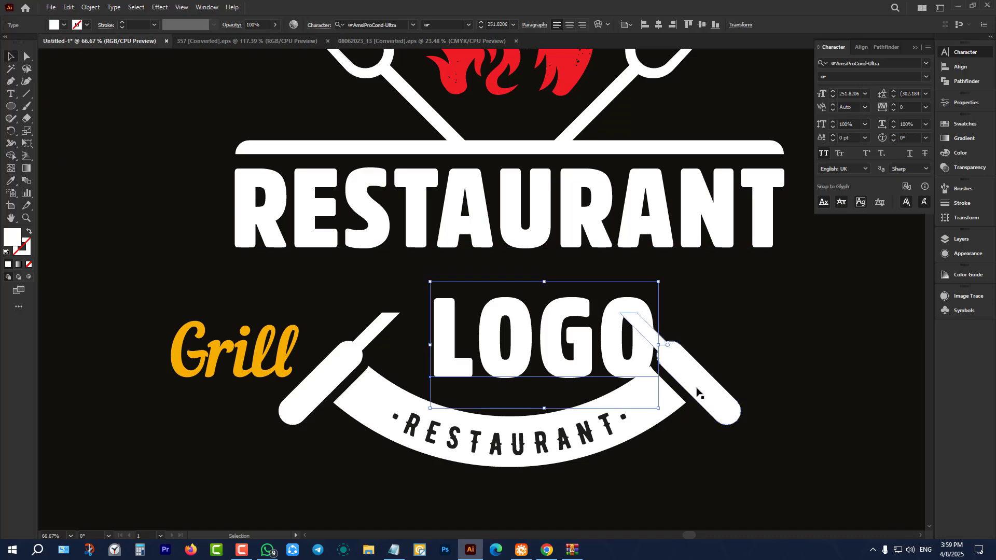
pyautogui.moveTo(662, 348); pyautogui.dragTo(597, 397)
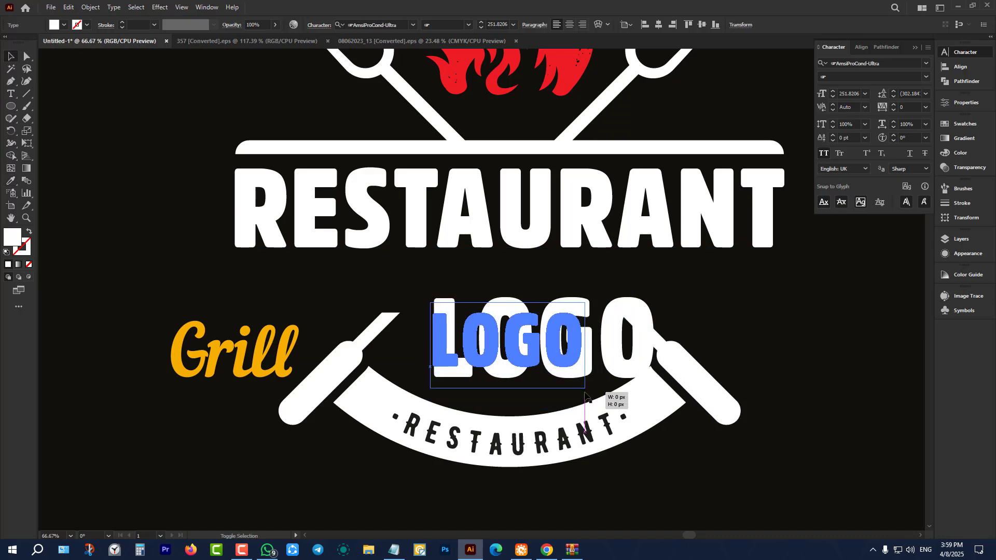
pyautogui.scroll(-3, 510, 340)
pyautogui.scroll(2, 488, 342)
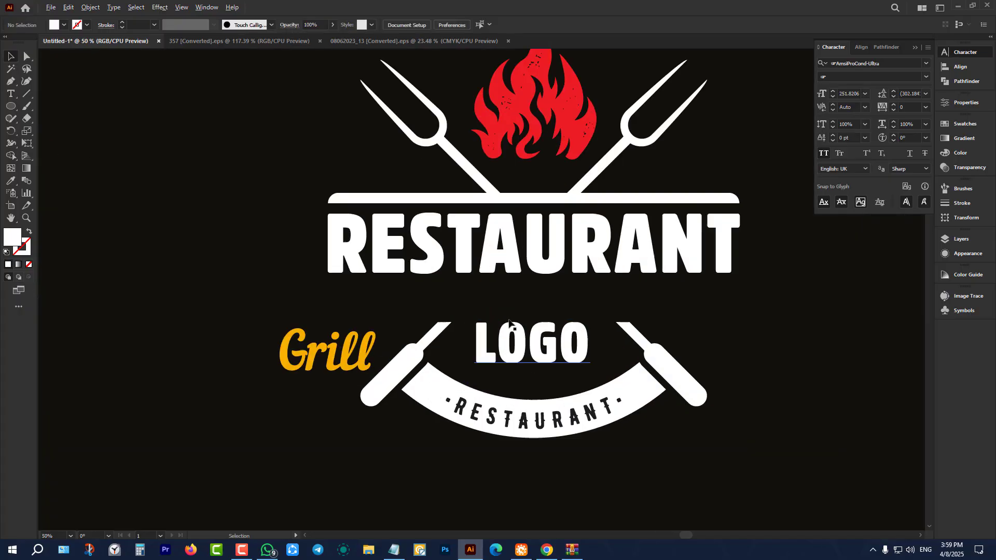
pyautogui.scroll(-2, 304, 354)
pyautogui.scroll(3, 451, 361)
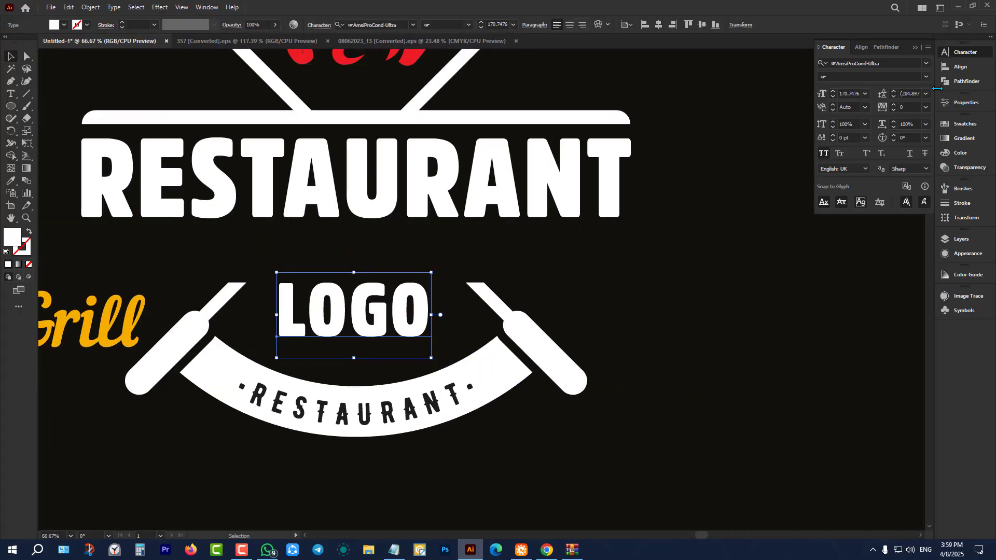
# Step: Apply the Ave Fedan PERSONAL USE ONLY font to the logo text and turn off All Caps
pyautogui.click(927, 64)
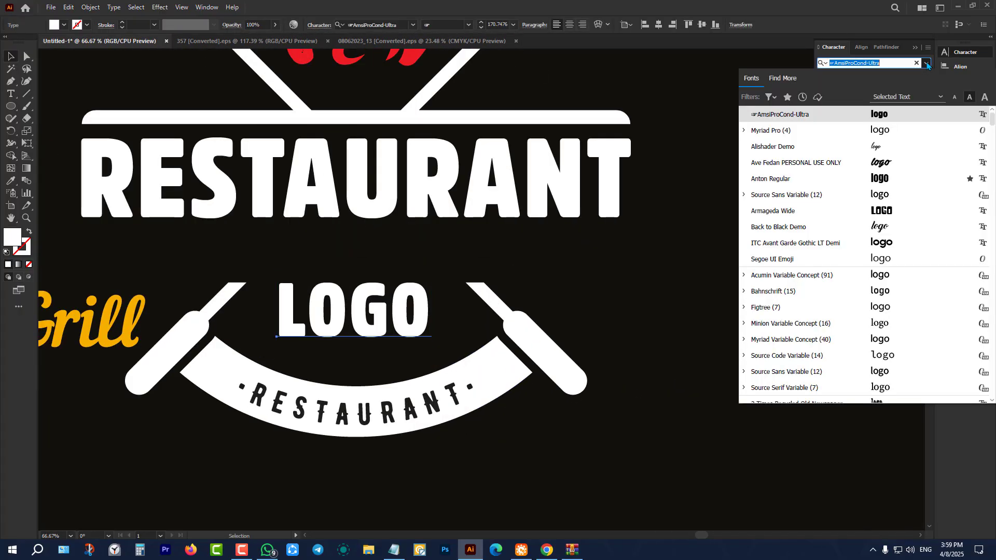
pyautogui.click(885, 165)
pyautogui.click(823, 155)
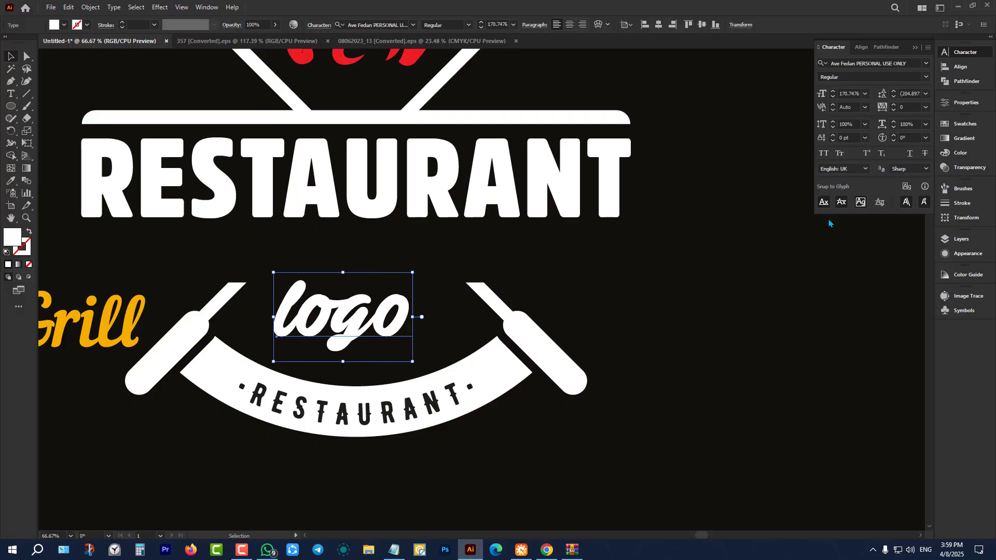
# Step: Capitalize the first letter so the text reads "Logo", and shift it slightly upward
pyautogui.click(301, 310)
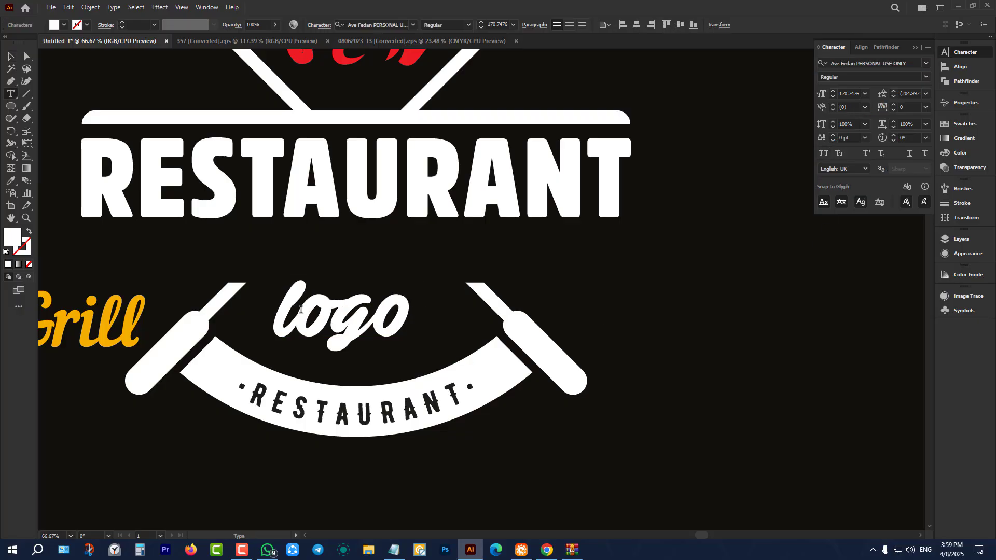
pyautogui.keyDown('shift'); pyautogui.click(282, 310); pyautogui.keyUp('shift')
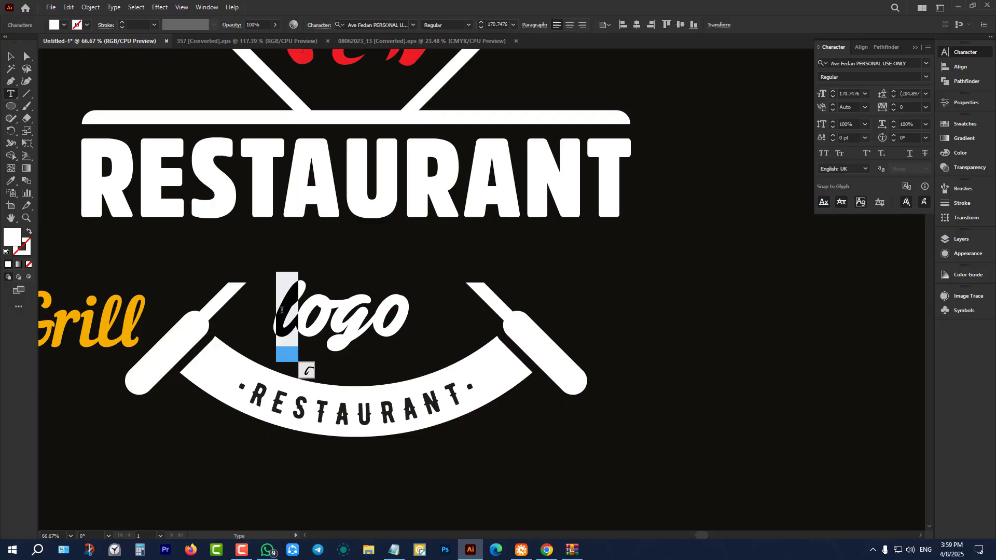
pyautogui.write('L')
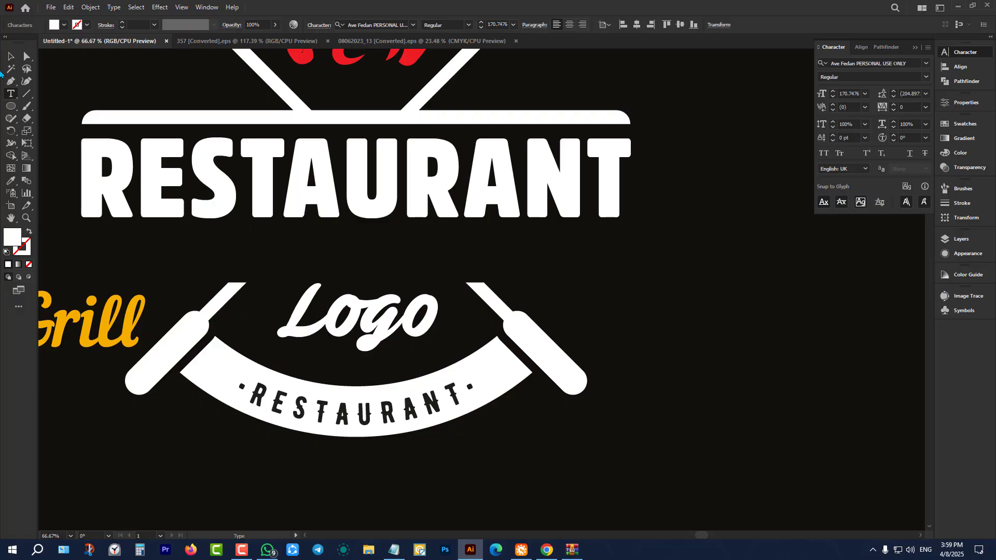
pyautogui.click(11, 56)
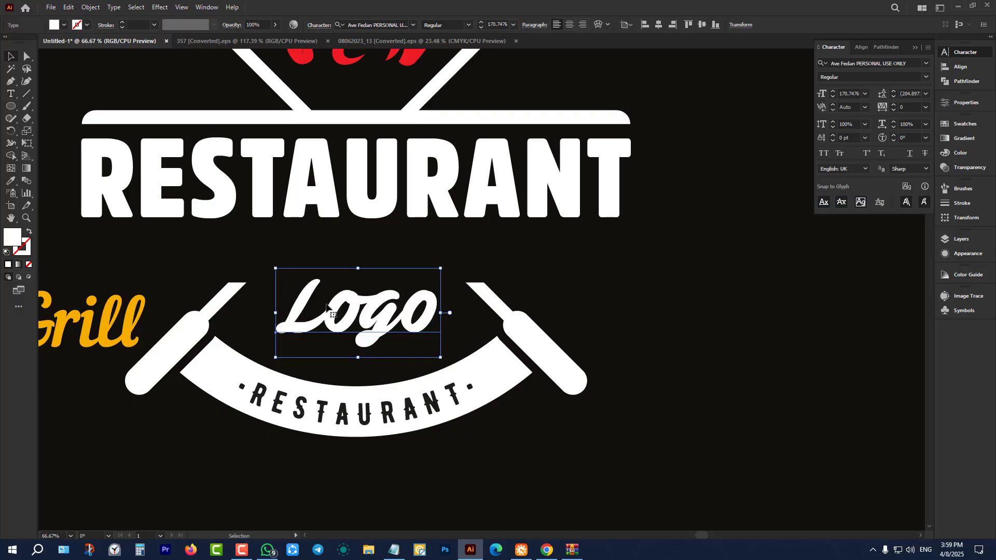
# Step: Recolor the "Logo" text with the orange sampled from the "Grill" lettering
pyautogui.press('i')
pyautogui.click(130, 324)
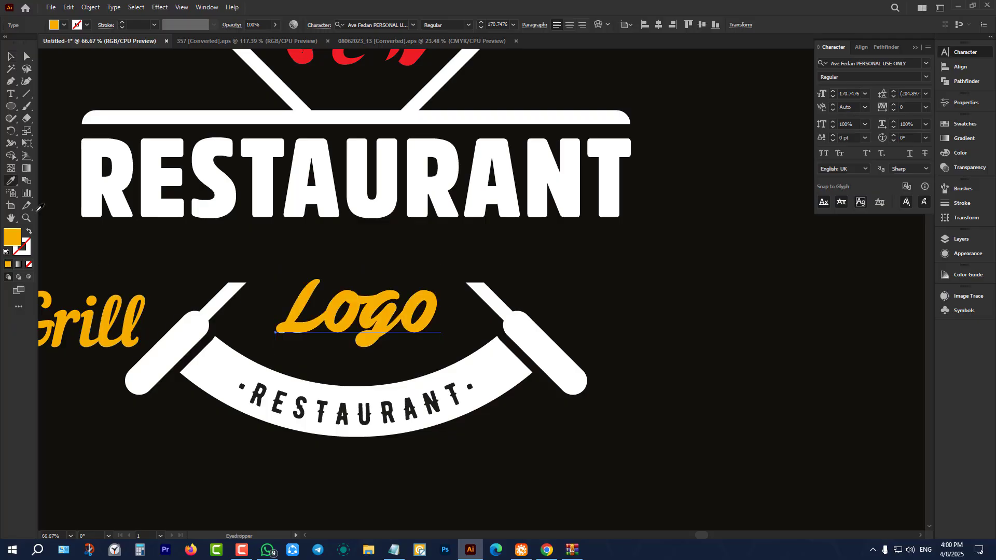
pyautogui.click(10, 56)
pyautogui.scroll(-3, 402, 321)
pyautogui.scroll(4, 402, 322)
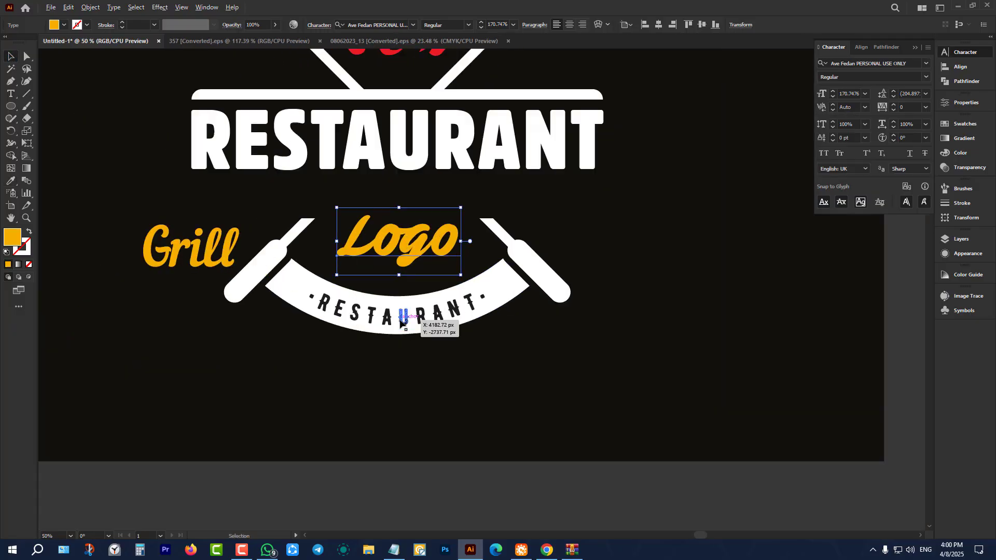
# Step: Delete the curved RESTAURANT lettering from the arc band and move the "Grill" lettering below the artboard
pyautogui.click(402, 322)
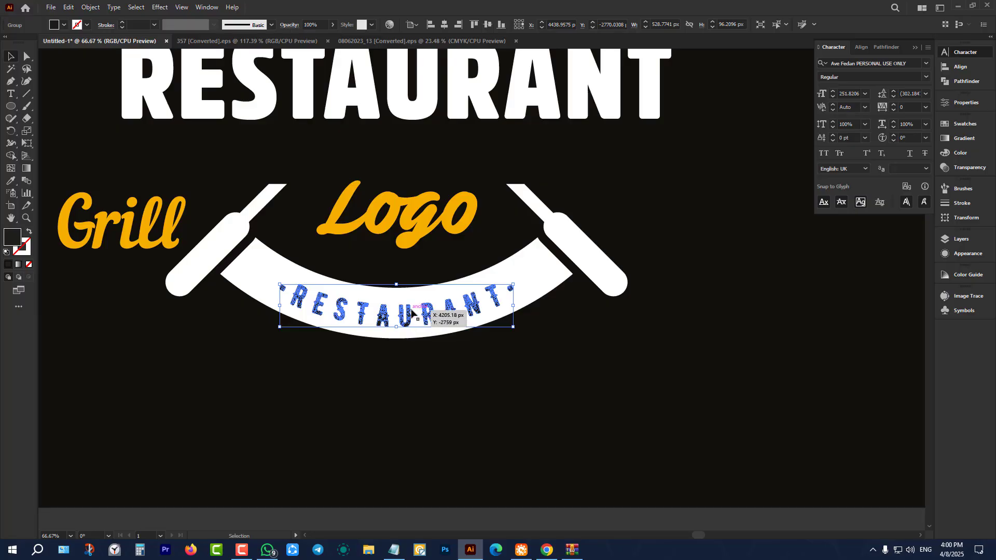
pyautogui.press('Delete')
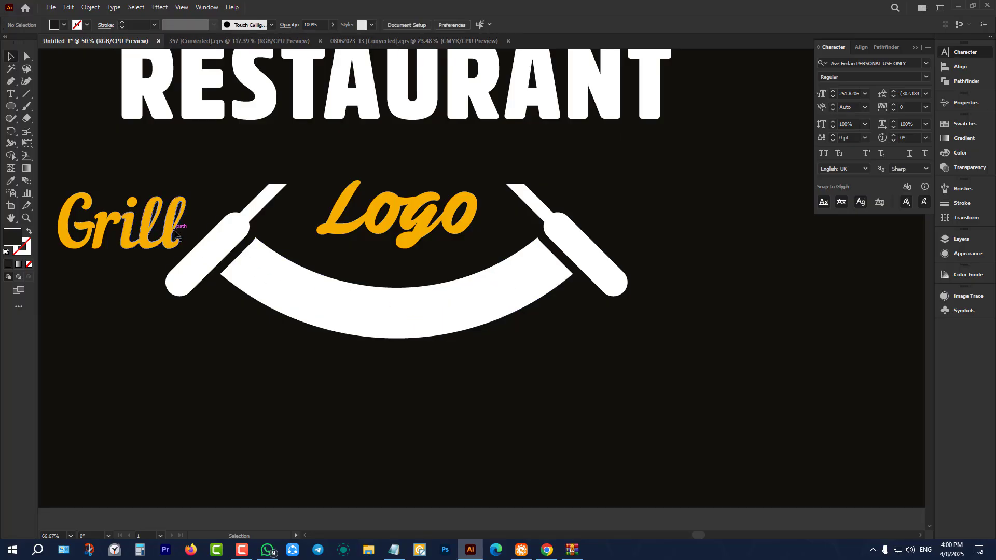
pyautogui.scroll(-2, 174, 232)
pyautogui.moveTo(176, 239); pyautogui.dragTo(233, 441)
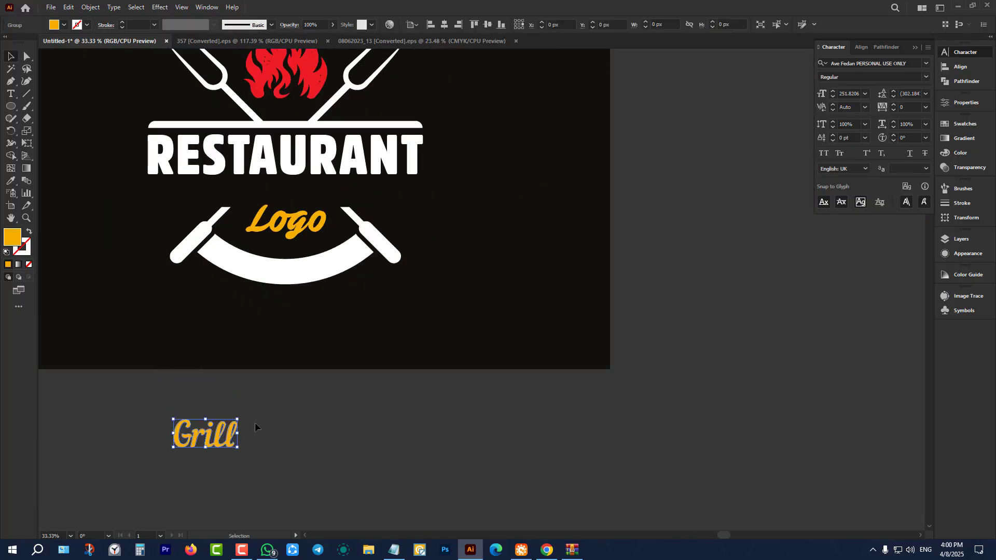
pyautogui.scroll(2, 280, 337)
# Step: Center the "Logo" text horizontally with the forks and white bar group
pyautogui.click(300, 275)
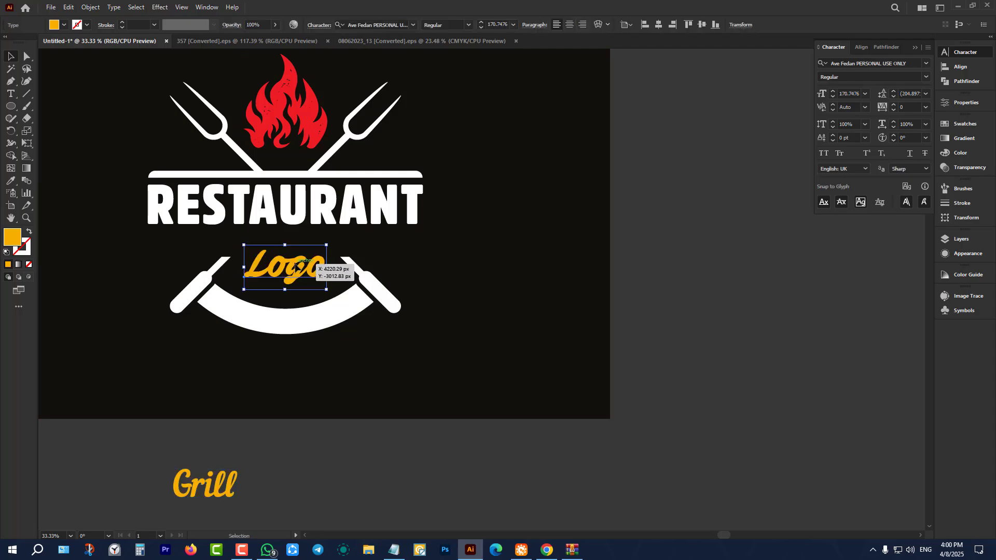
pyautogui.scroll(-2, 496, 265)
pyautogui.scroll(3, 427, 265)
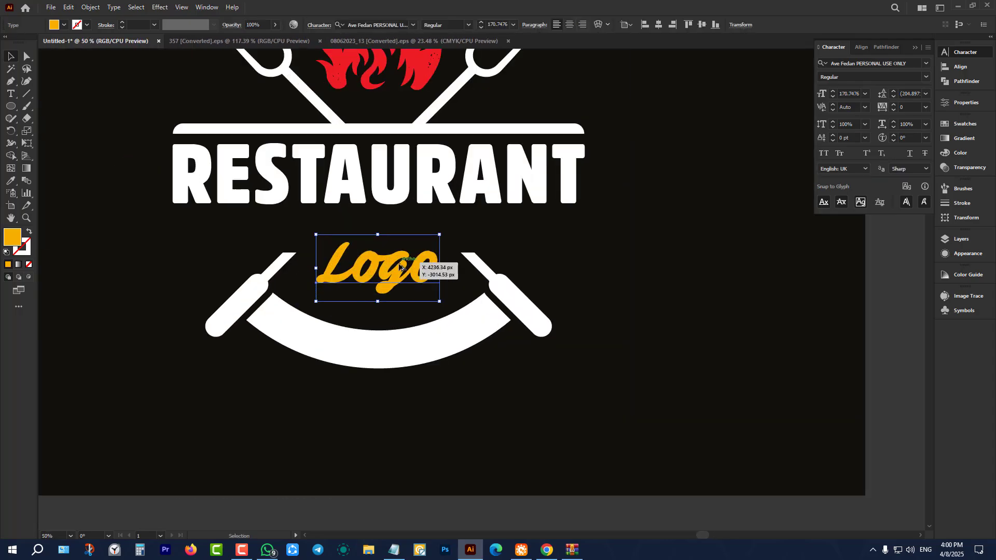
pyautogui.scroll(-3, 432, 250)
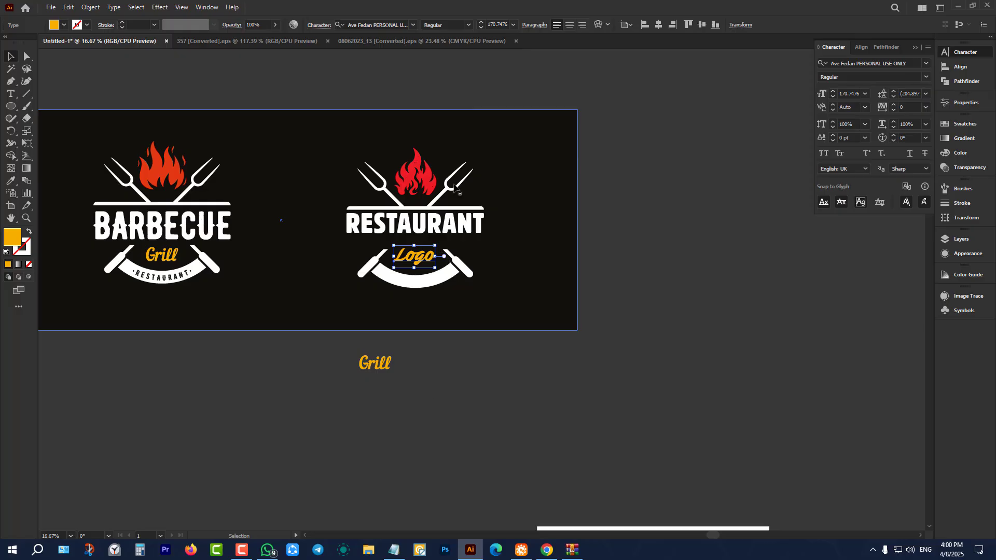
pyautogui.keyDown('shift'); pyautogui.click(417, 209); pyautogui.keyUp('shift')
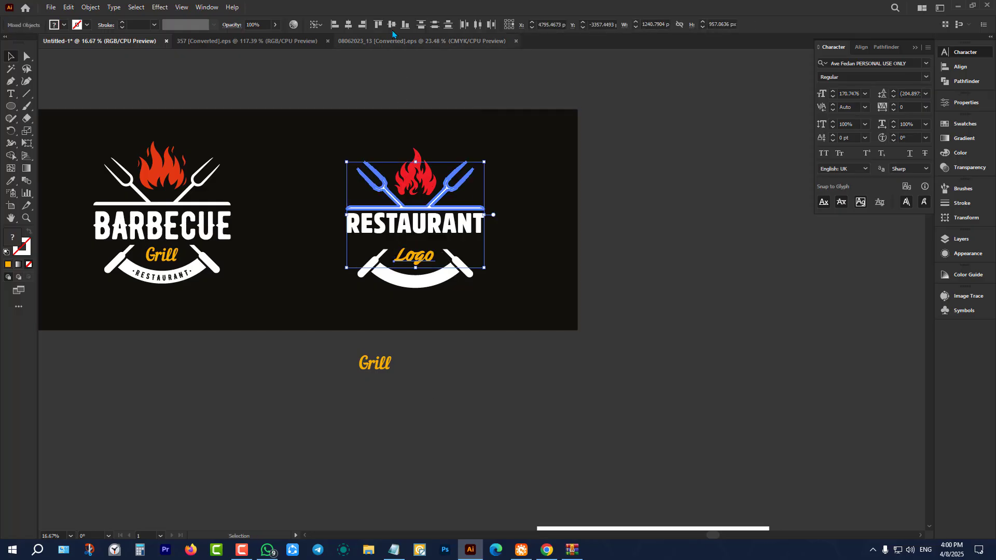
pyautogui.click(350, 26)
pyautogui.click(410, 94)
# Step: Duplicate the handles and arc band group straight upward by about 26 px
pyautogui.scroll(3, 429, 216)
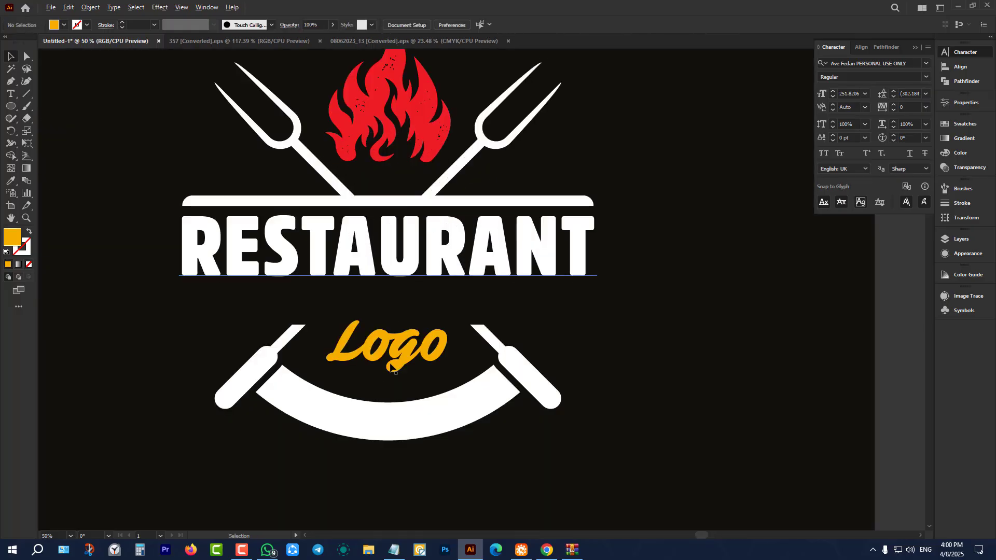
pyautogui.scroll(-1, 351, 374)
pyautogui.scroll(-1, 172, 249)
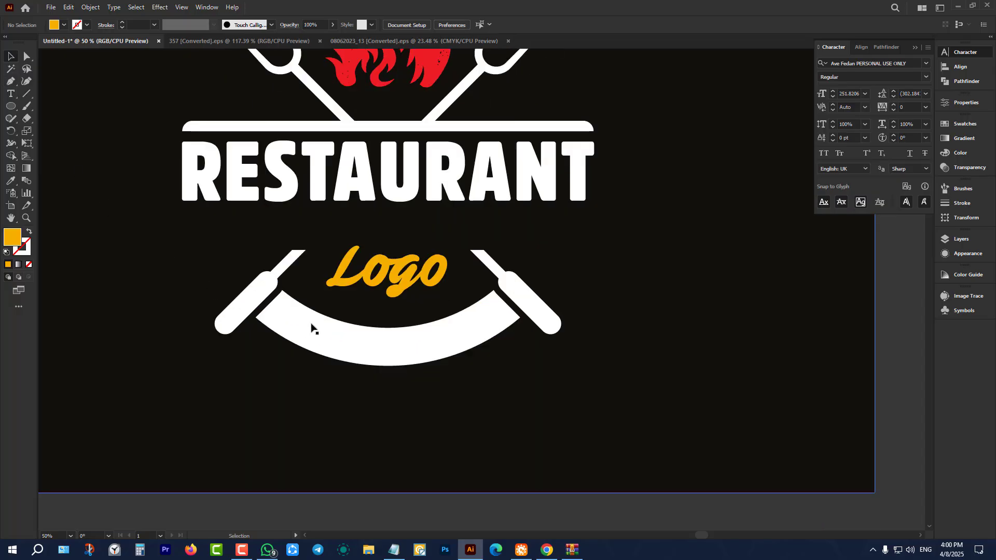
pyautogui.scroll(1, 311, 328)
pyautogui.scroll(1, 384, 358)
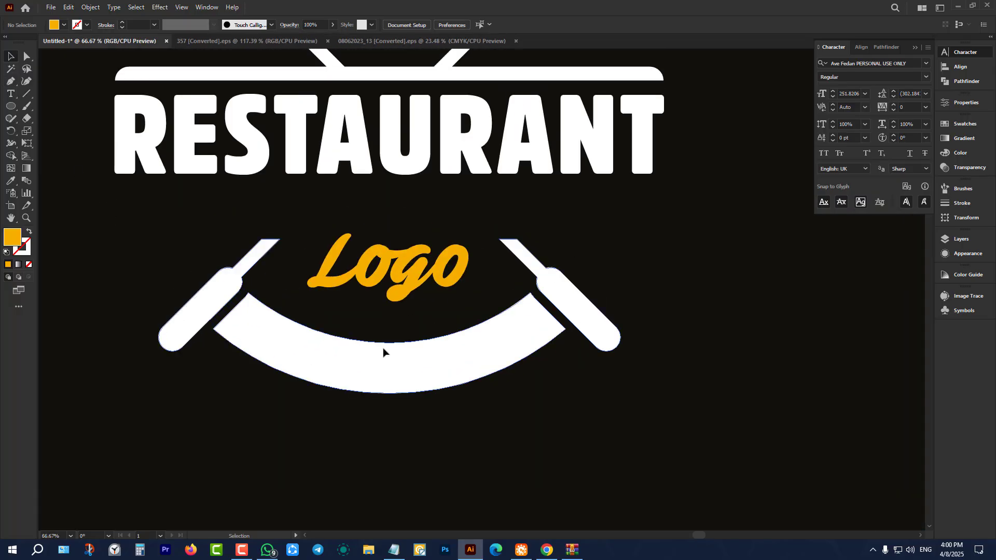
pyautogui.click(384, 353)
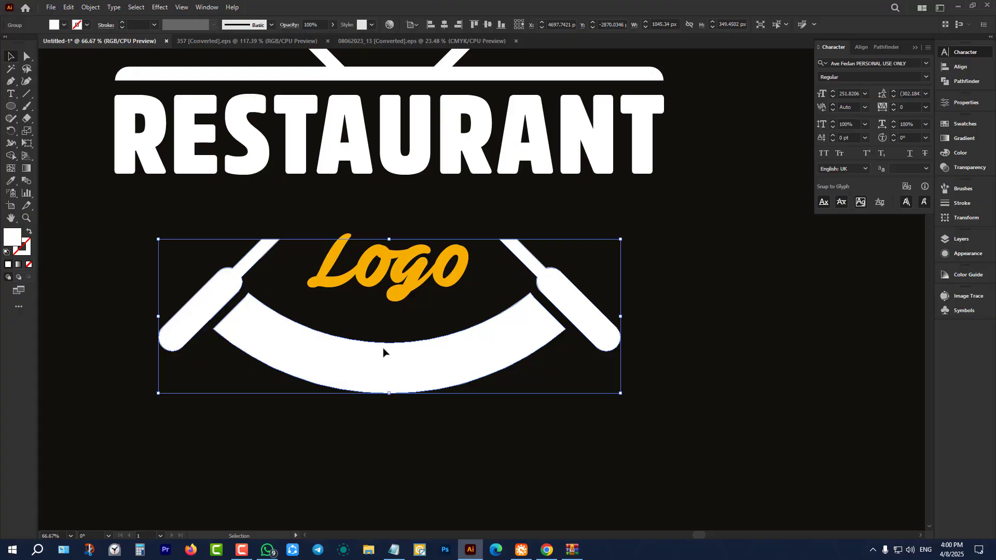
pyautogui.moveTo(383, 353); pyautogui.dragTo(384, 341)
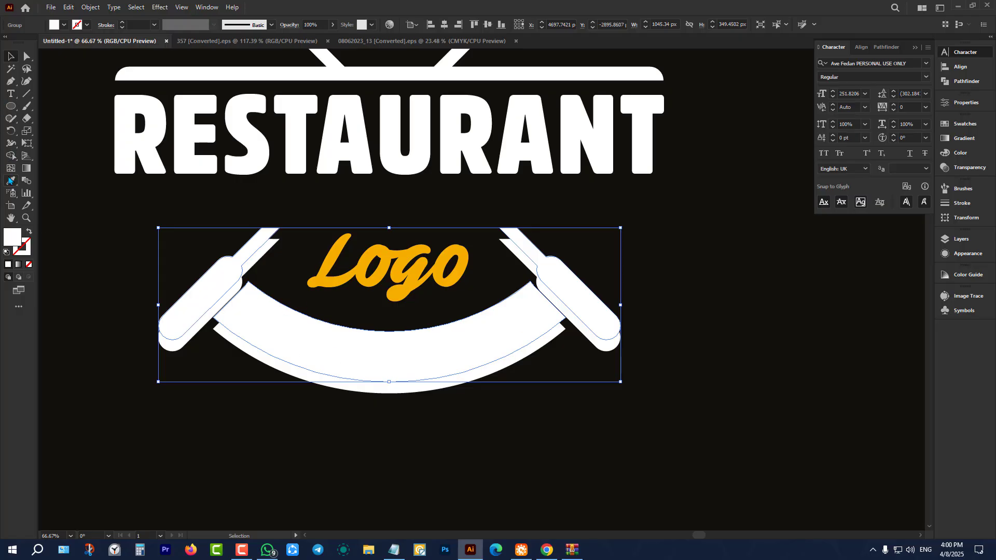
# Step: Remove both handle shapes from the duplicated group with the Shape Builder, keeping only its arc band
pyautogui.click(12, 158)
pyautogui.keyDown('alt'); pyautogui.click(209, 304); pyautogui.keyUp('alt')
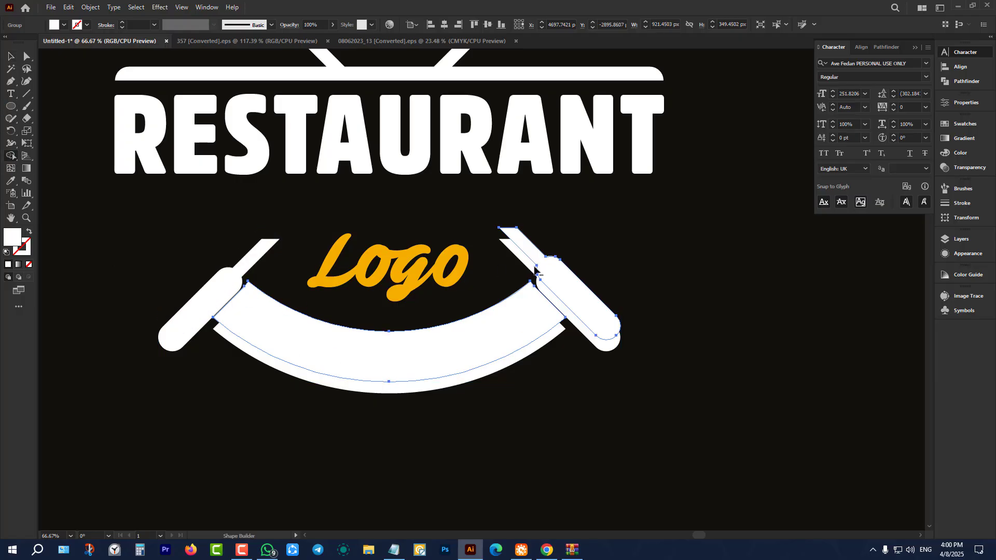
pyautogui.keyDown('alt'); pyautogui.click(568, 275); pyautogui.keyUp('alt')
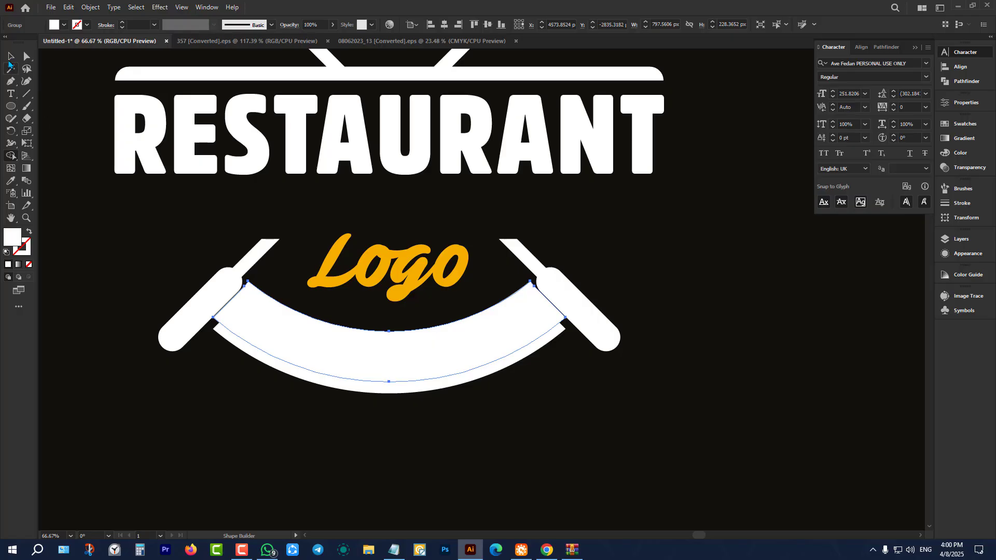
# Step: Try to remove the anchor point at the upper-left corner of the duplicated arc band
pyautogui.click(27, 55)
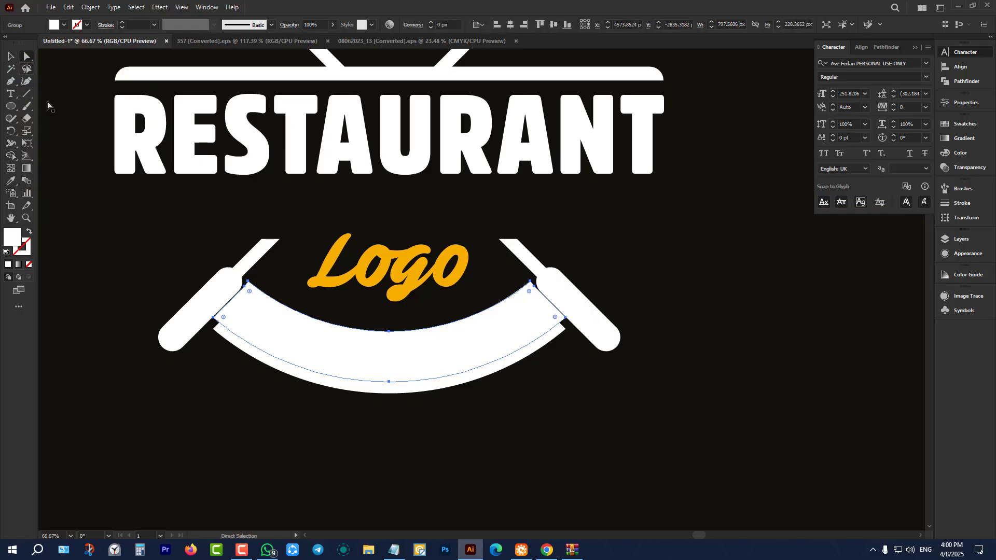
pyautogui.scroll(1, 289, 351)
pyautogui.scroll(1, 288, 351)
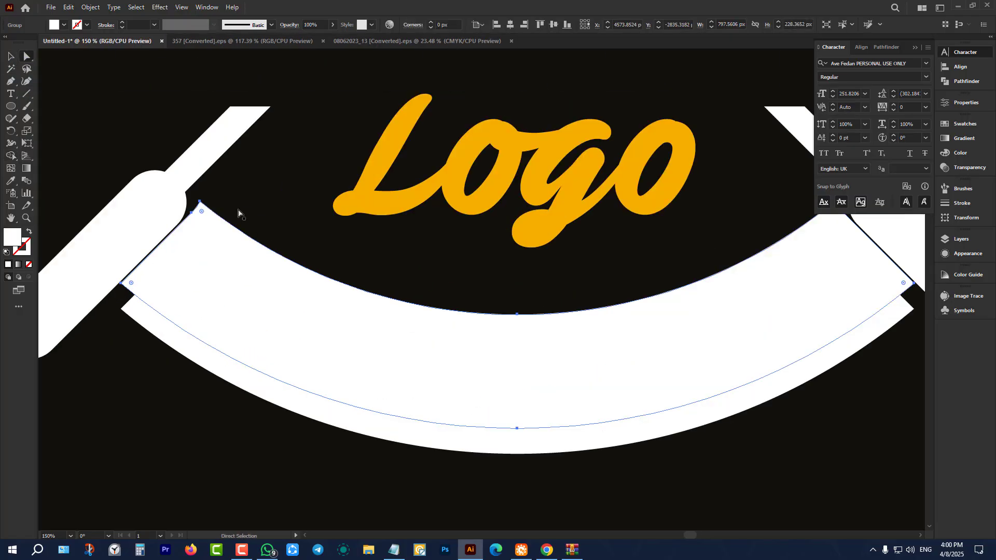
pyautogui.click(200, 202)
pyautogui.hotkey('ctrl', 'z')
pyautogui.hotkey('ctrl', 'z')
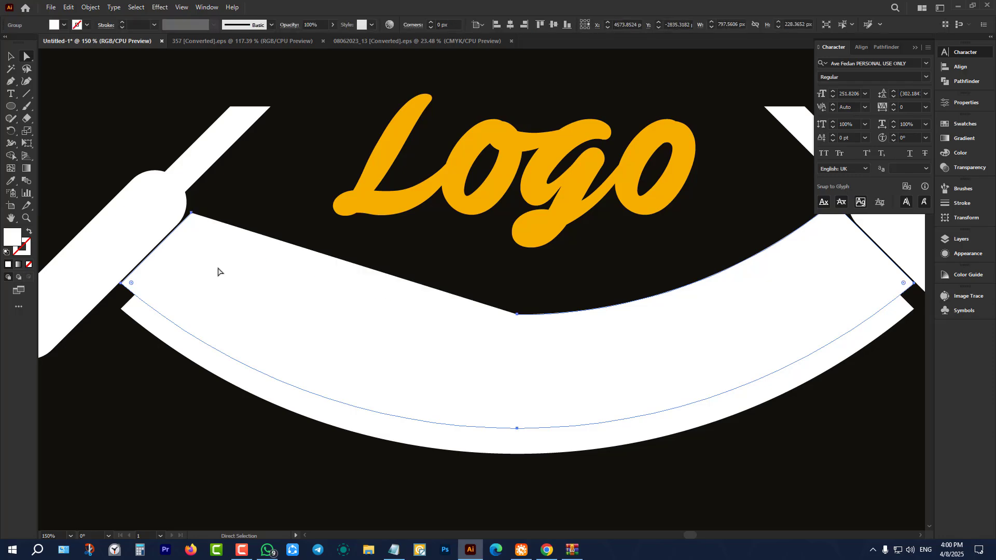
# Step: Delete the upper and side anchor points of the duplicated arc band, keeping only its lower curve as an open path
pyautogui.hotkey('ctrl', 'shift', 'z')
pyautogui.click(193, 213)
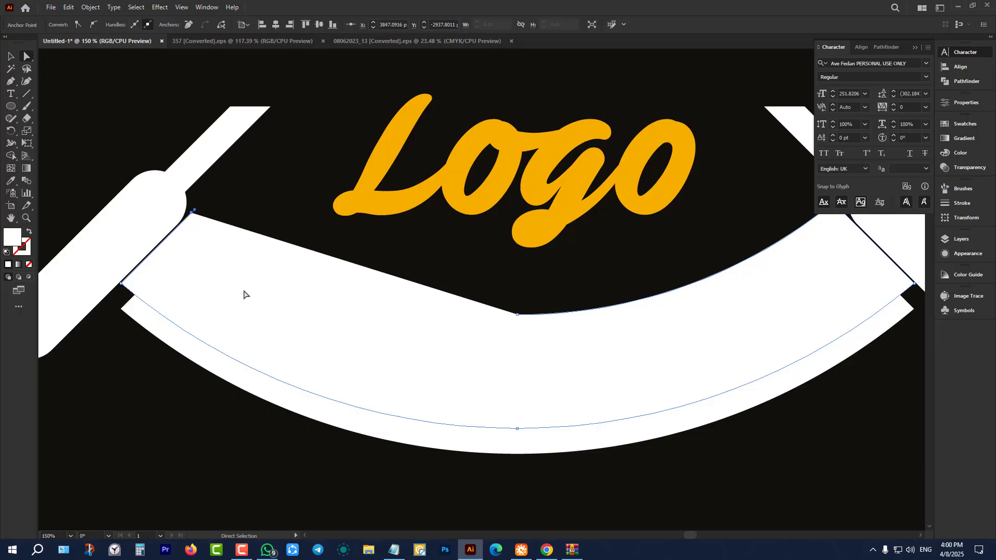
pyautogui.press('Delete')
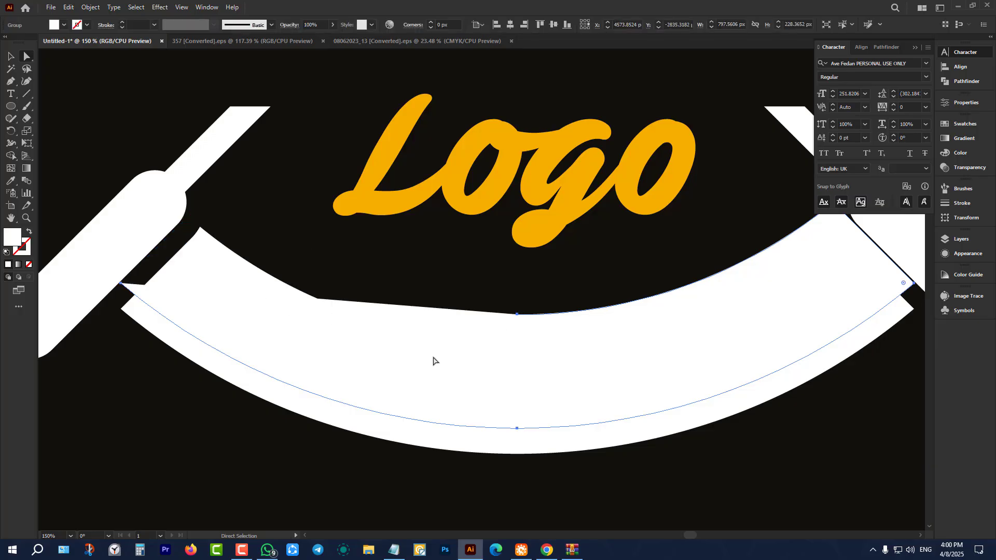
pyautogui.scroll(-2, 433, 361)
pyautogui.scroll(1, 579, 324)
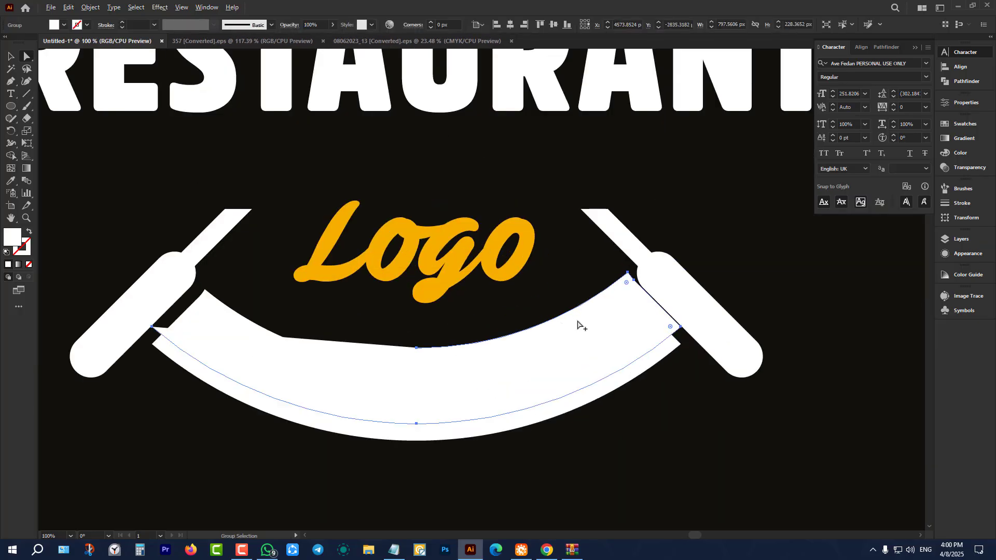
pyautogui.click(628, 273)
pyautogui.press('Delete')
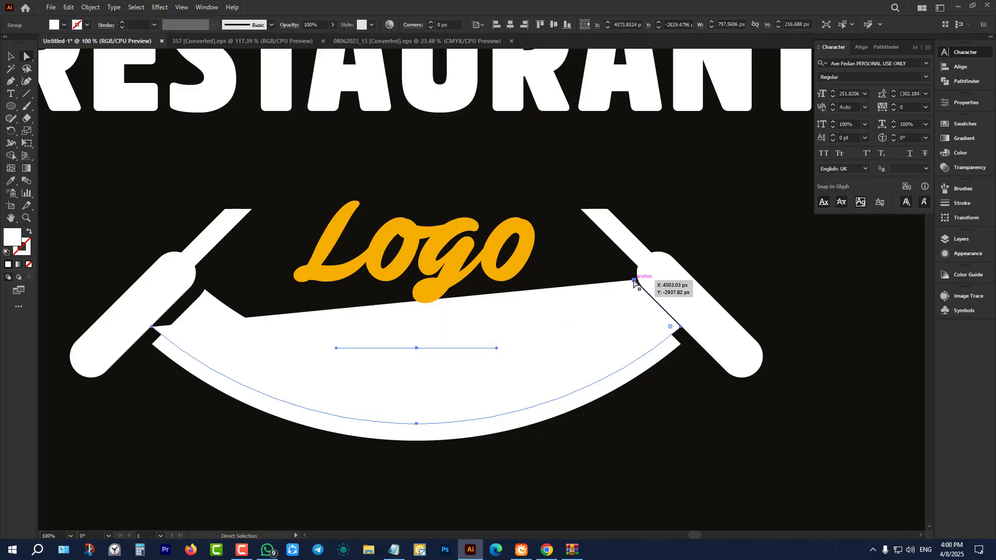
pyautogui.hotkey('ctrl', 'z')
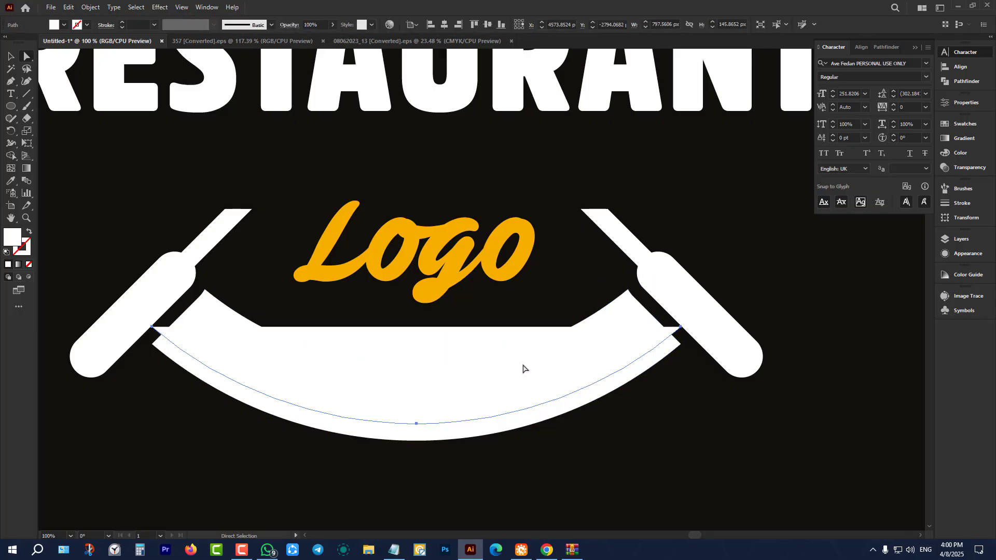
# Step: Swap the lower curve's fill and stroke, then give it a red stroke of 8 pt
pyautogui.press('v')
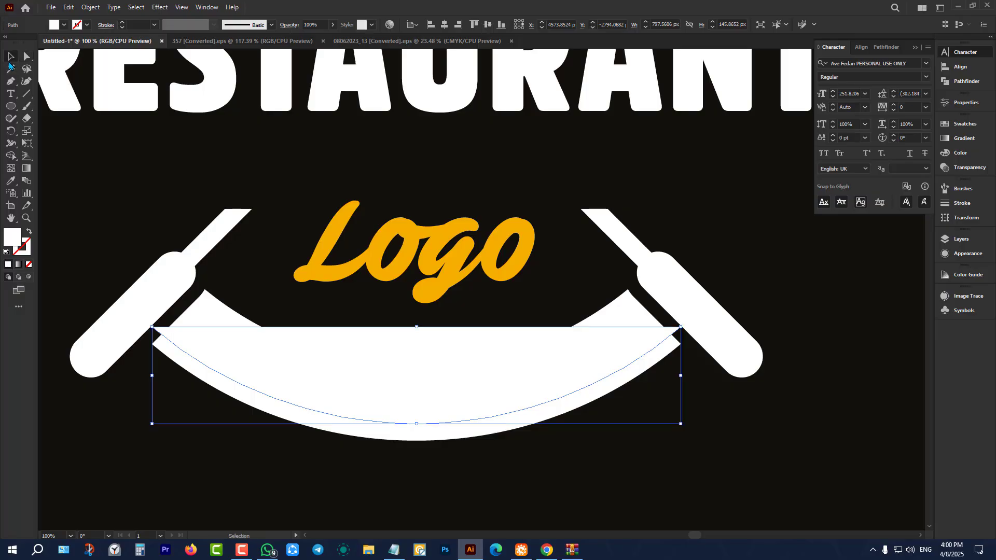
pyautogui.click(29, 233)
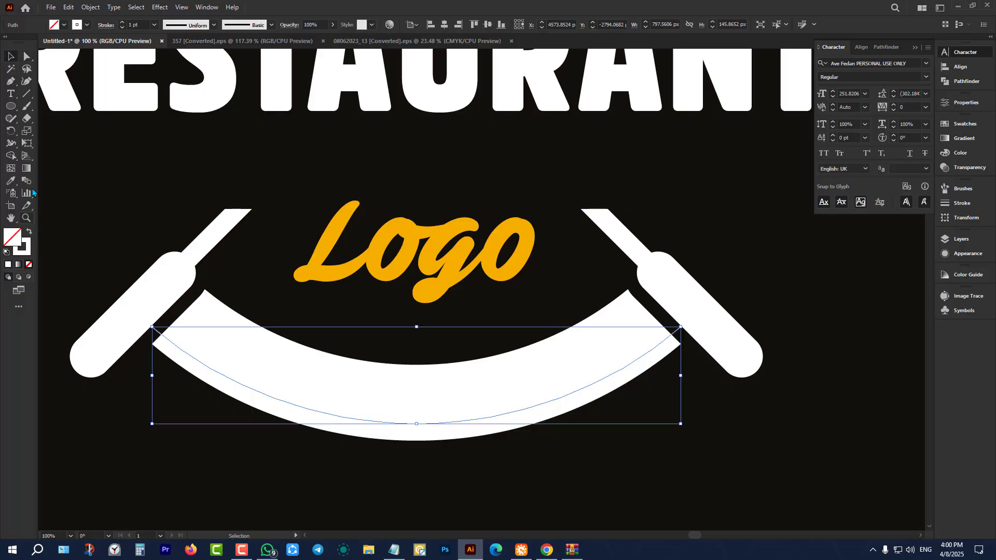
pyautogui.click(87, 25)
pyautogui.click(86, 42)
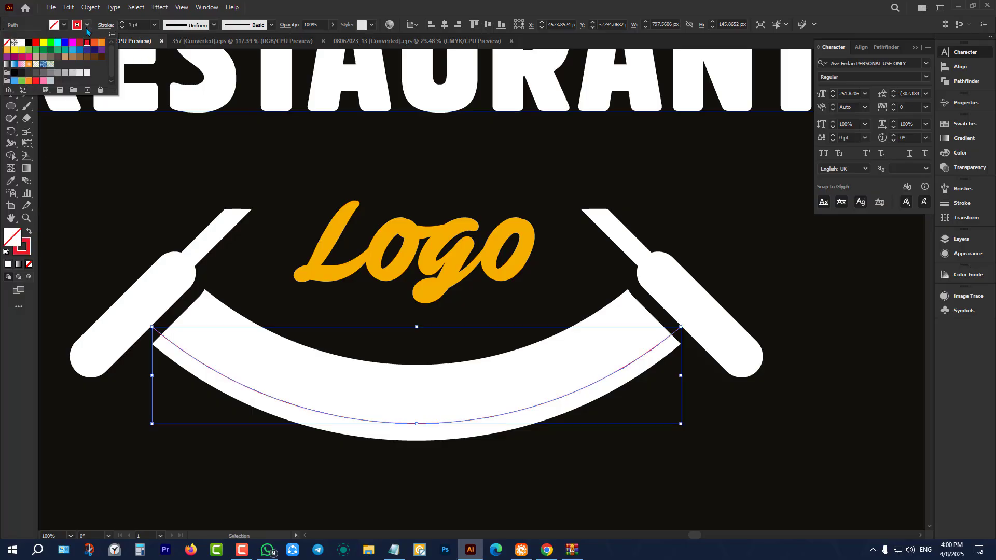
pyautogui.click(139, 25)
pyautogui.write('8')
pyautogui.press('Return')
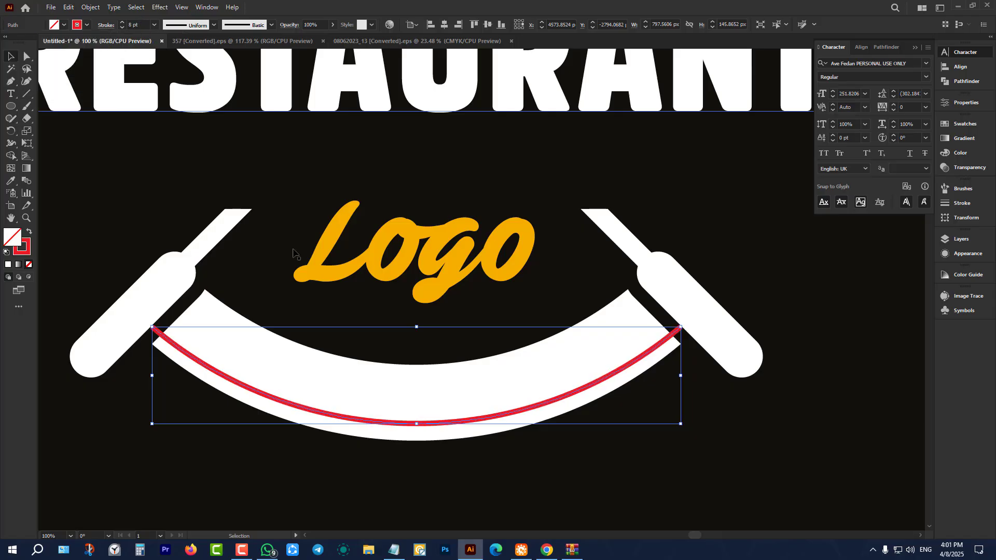
# Step: Nudge the red curve about 9 px down toward the lower edge of the white arc band
pyautogui.scroll(-1, 543, 370)
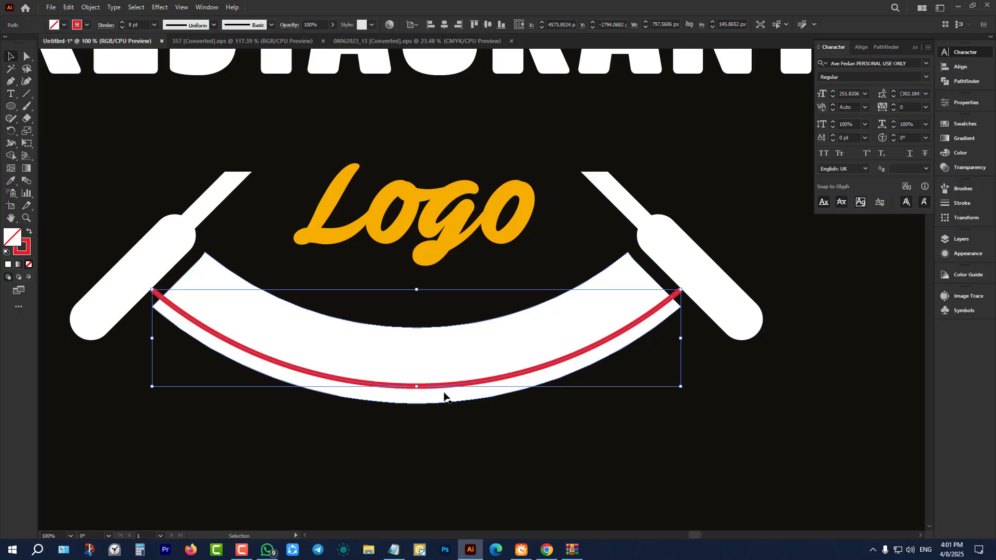
pyautogui.press('Down')
pyautogui.press('Down')
pyautogui.press('Down')
pyautogui.press('Down')
pyautogui.press('Down')
pyautogui.press('Down')
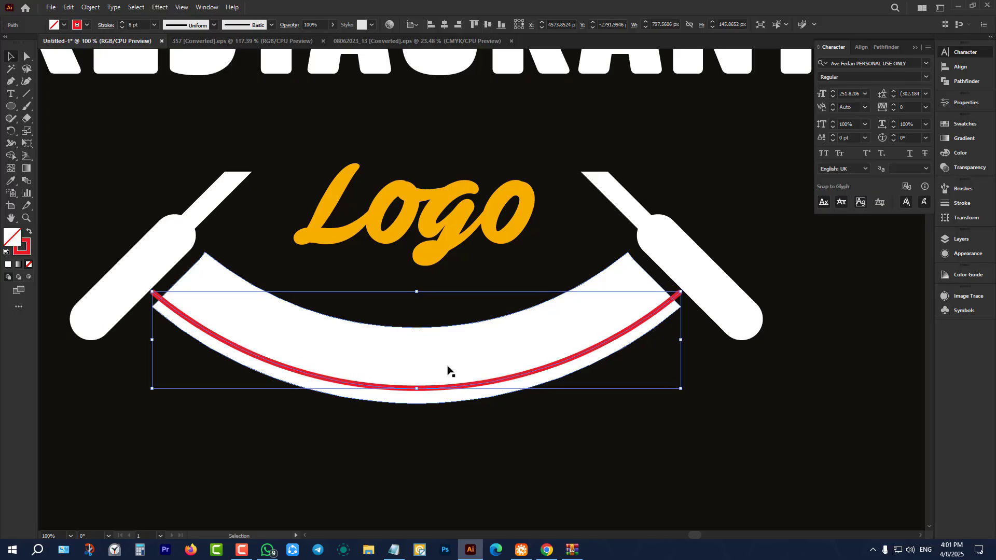
pyautogui.press('Down')
pyautogui.press('Down')
pyautogui.press('Down')
pyautogui.press('Down')
pyautogui.press('Down')
pyautogui.press('Down')
pyautogui.press('Down')
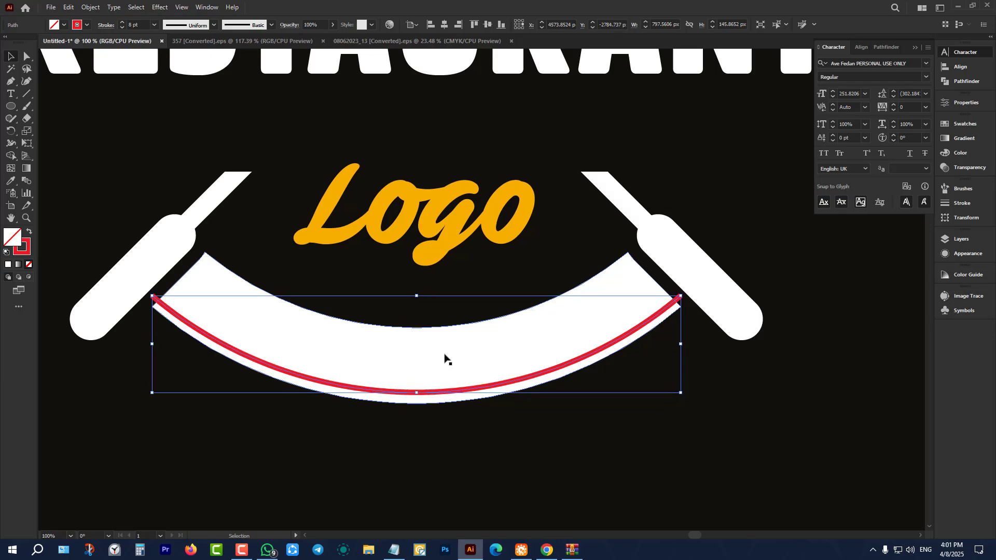
# Step: Add the text "resturant branding" along the red curve with the Type on a Path tool
pyautogui.hotkey('ctrl', '-')
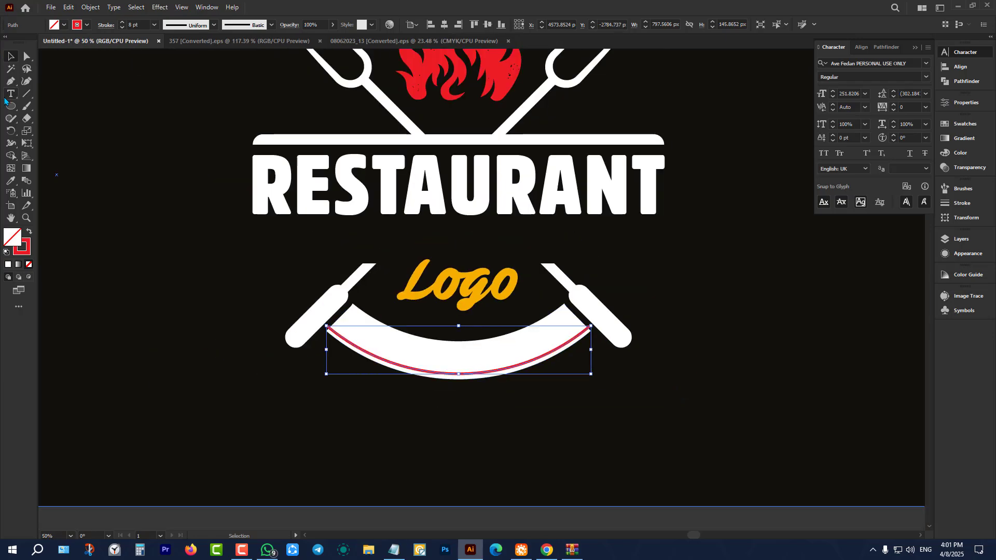
pyautogui.press('t')
pyautogui.hotkey('ctrl', '+')
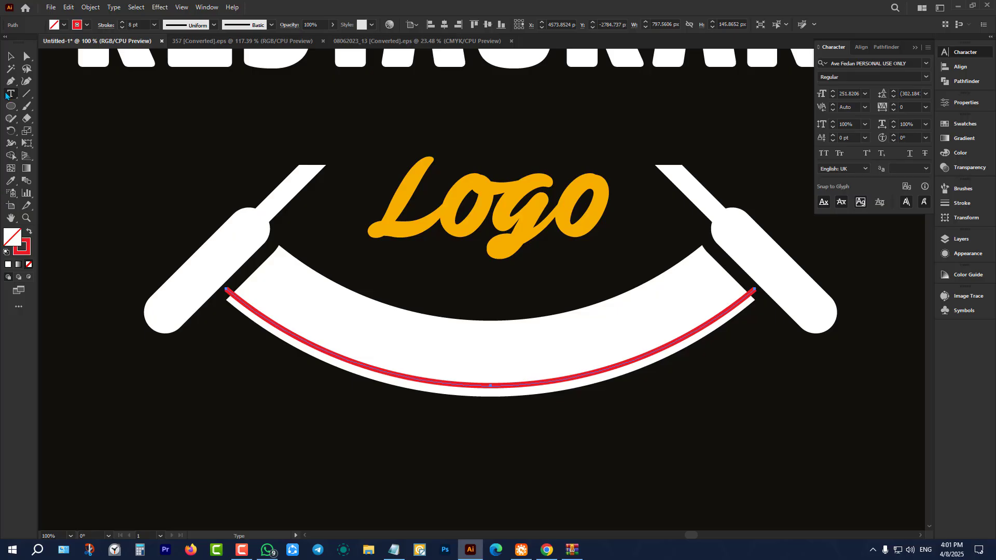
pyautogui.moveTo(6, 95); pyautogui.dragTo(49, 117)
pyautogui.click(295, 337)
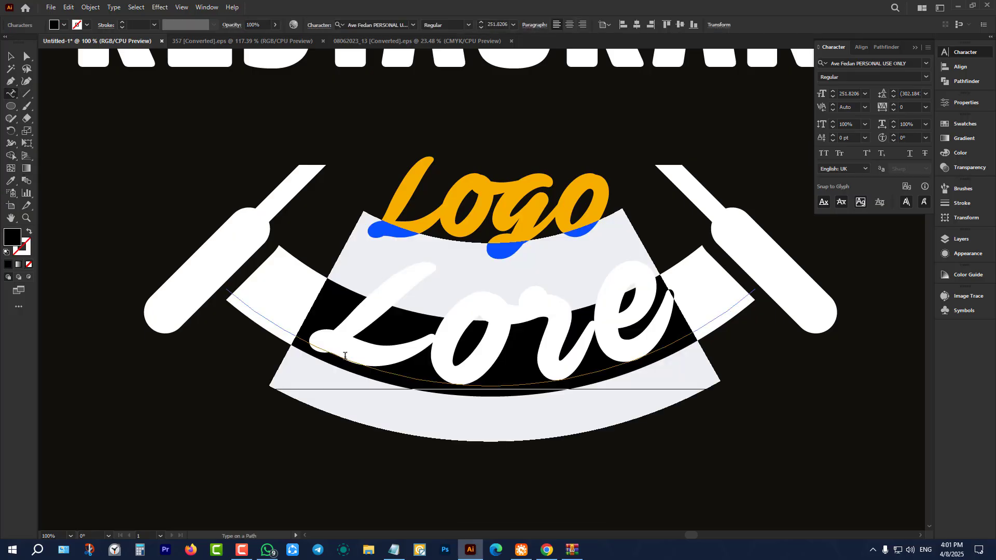
pyautogui.write('rest')
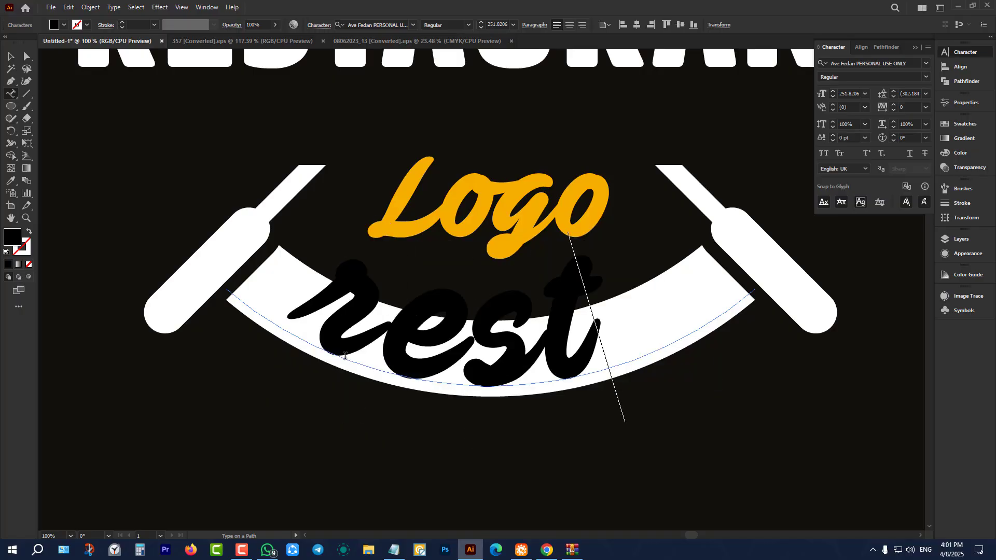
pyautogui.write('u')
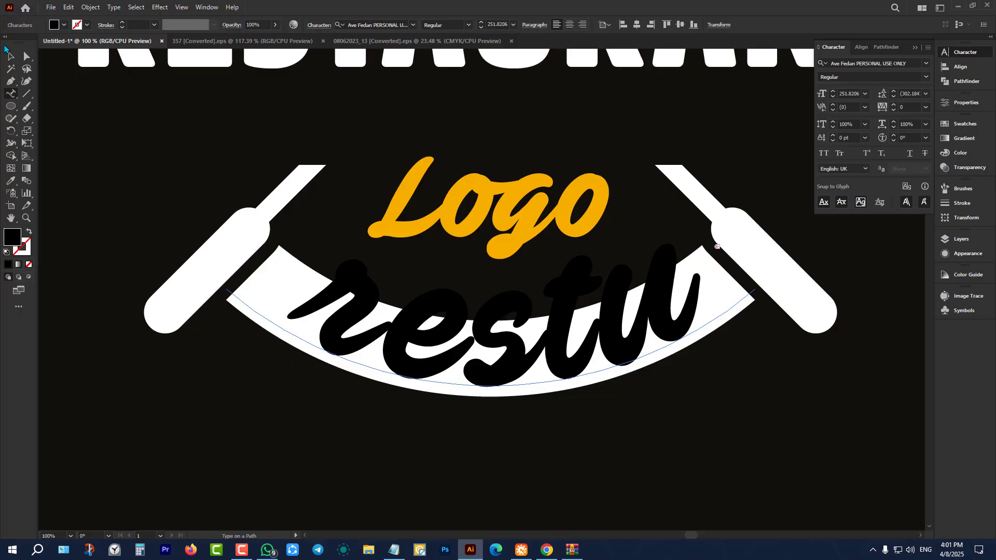
pyautogui.press('Escape')
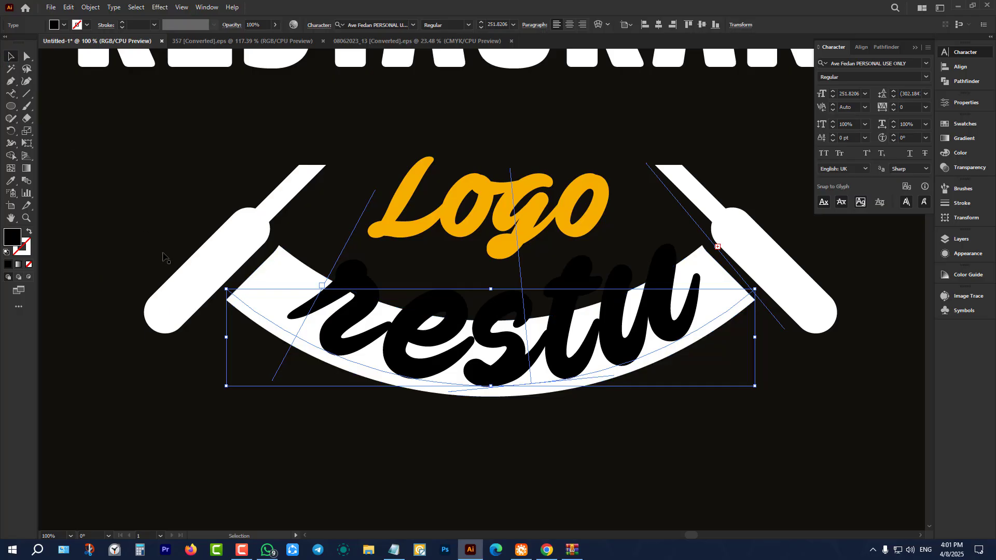
# Step: Recolor the curved text with the sampled dark background color and set its font size to 48 pt
pyautogui.press('i')
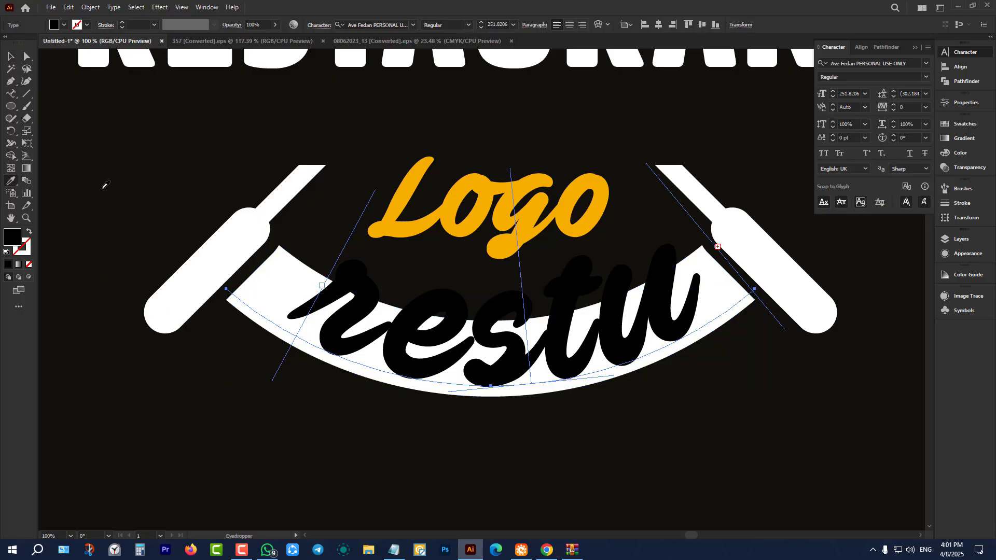
pyautogui.click(103, 186)
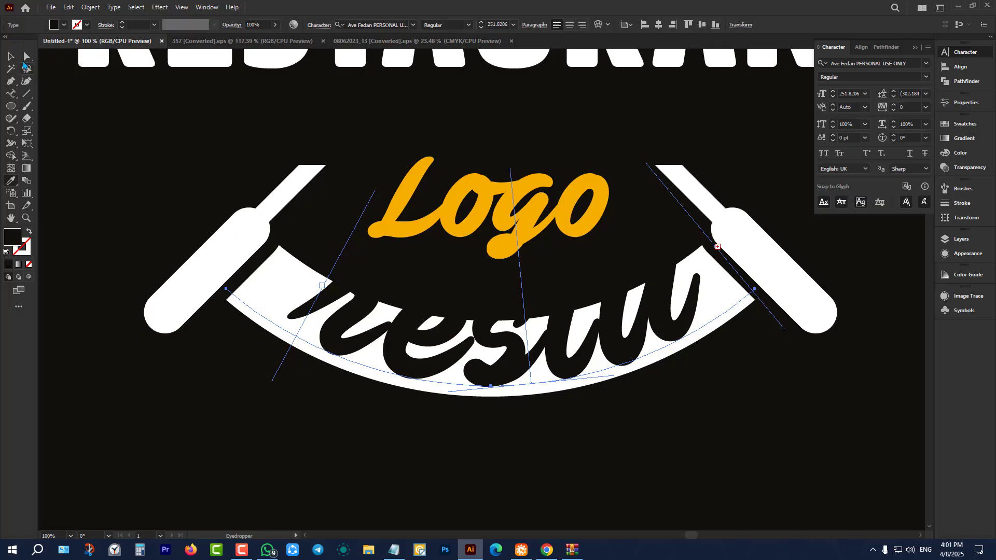
pyautogui.press('v')
pyautogui.scroll(-7, 851, 92)
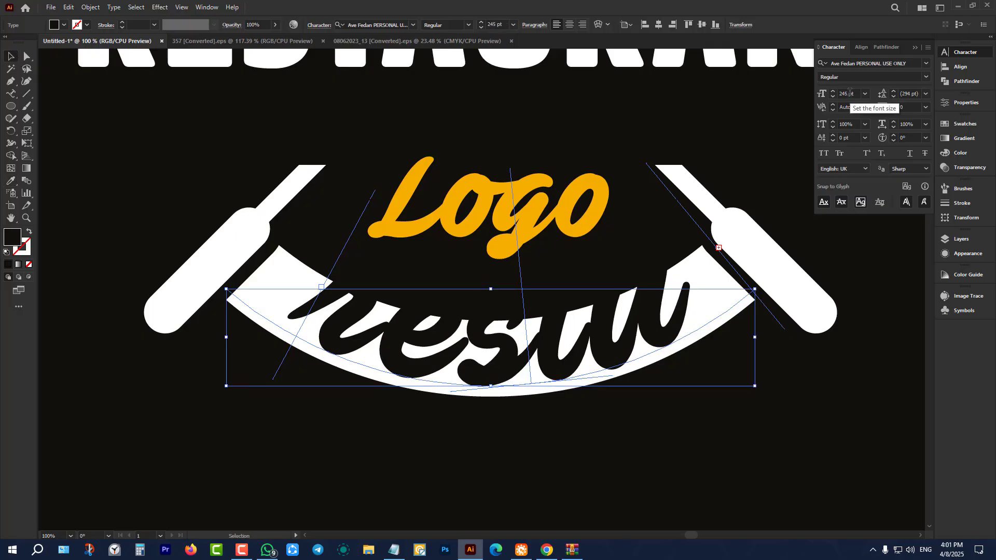
pyautogui.scroll(-3, 851, 92)
pyautogui.click(865, 94)
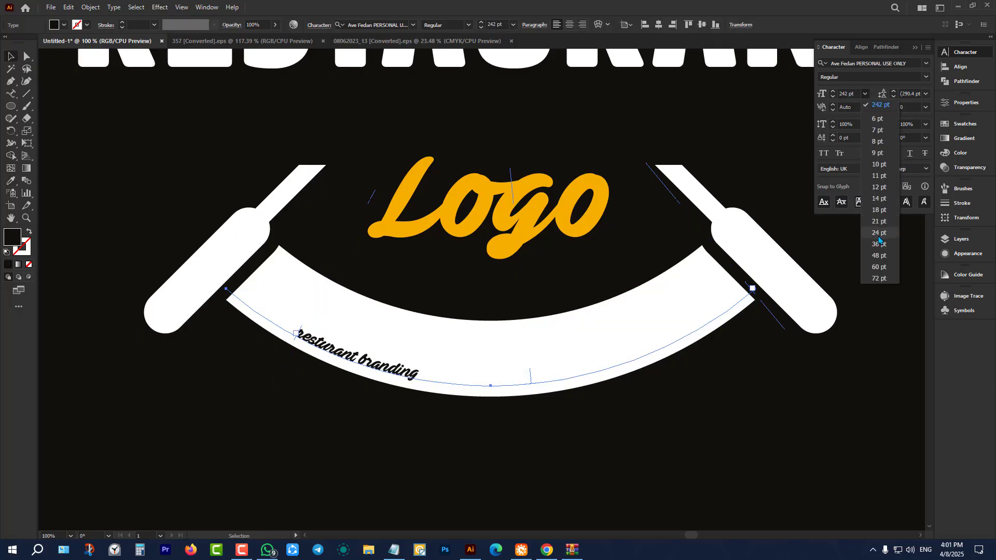
pyautogui.click(878, 255)
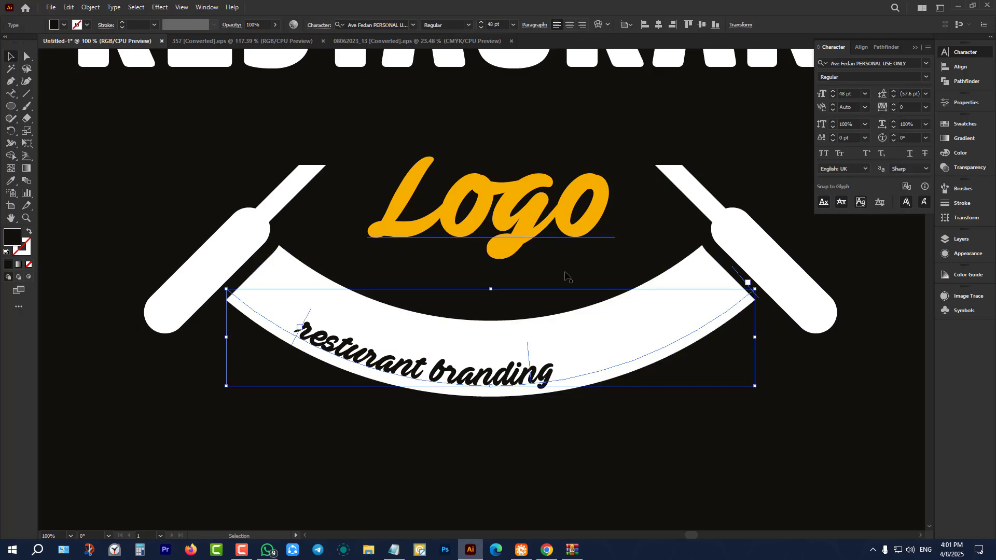
# Step: Apply the Anton Regular font to the curved text and turn on All Caps
pyautogui.scroll(3, 565, 275)
pyautogui.click(927, 64)
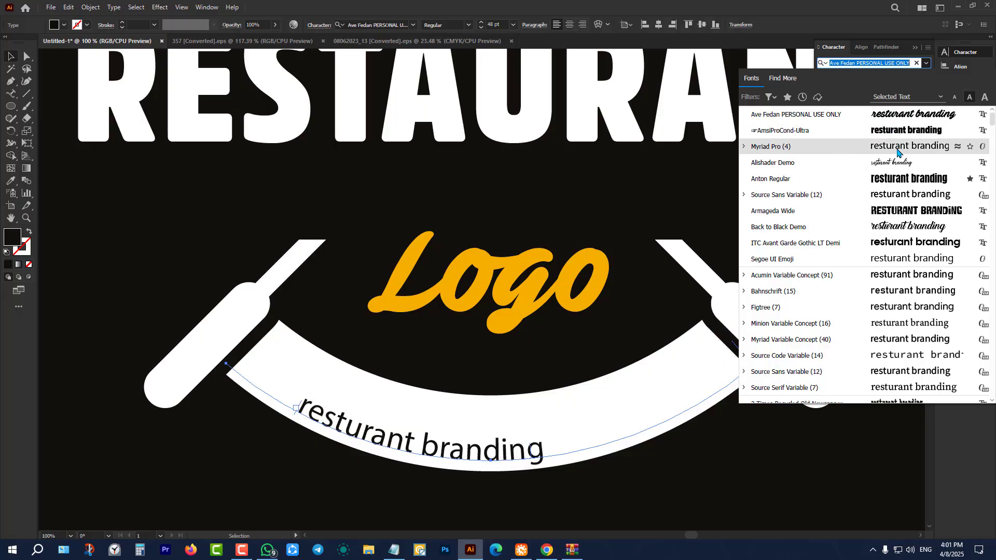
pyautogui.click(870, 179)
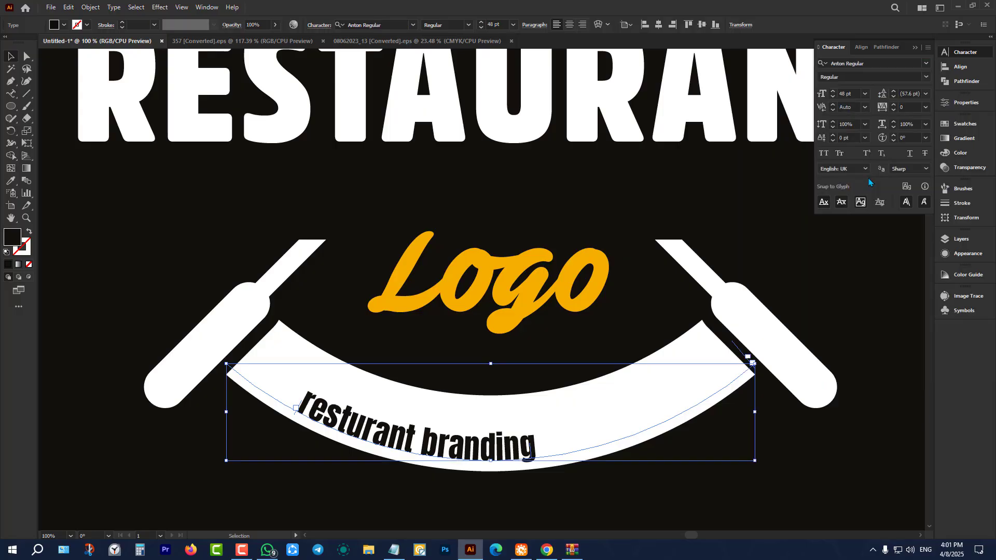
pyautogui.click(824, 154)
pyautogui.scroll(-1, 558, 379)
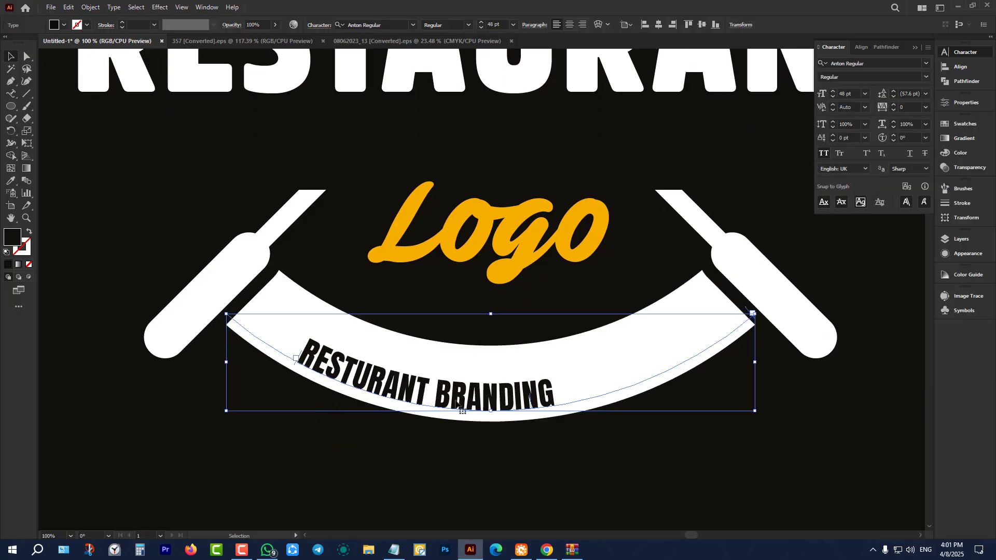
# Step: Switch the curved text to Bebas Neue Bold and set its tracking to 100
pyautogui.click(879, 63)
pyautogui.write('beba')
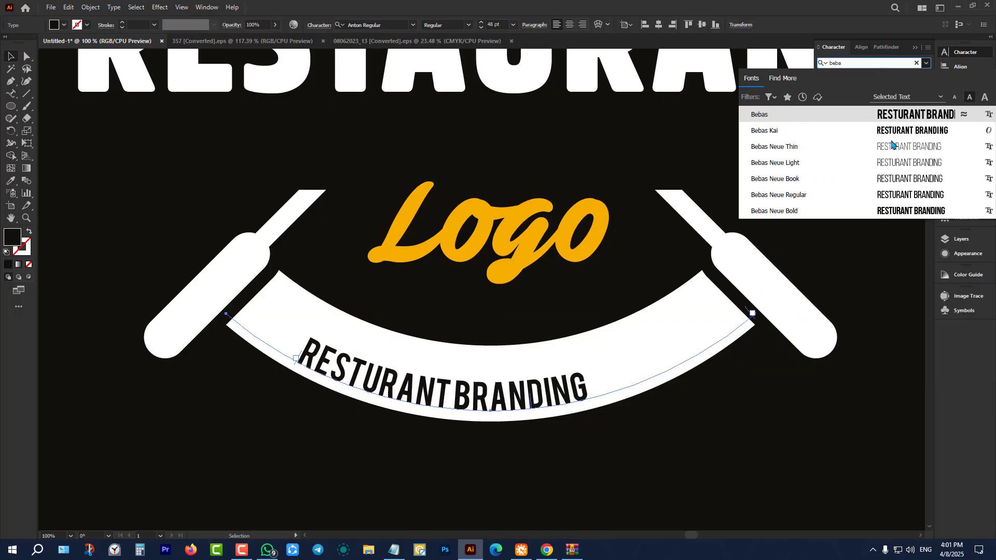
pyautogui.click(912, 211)
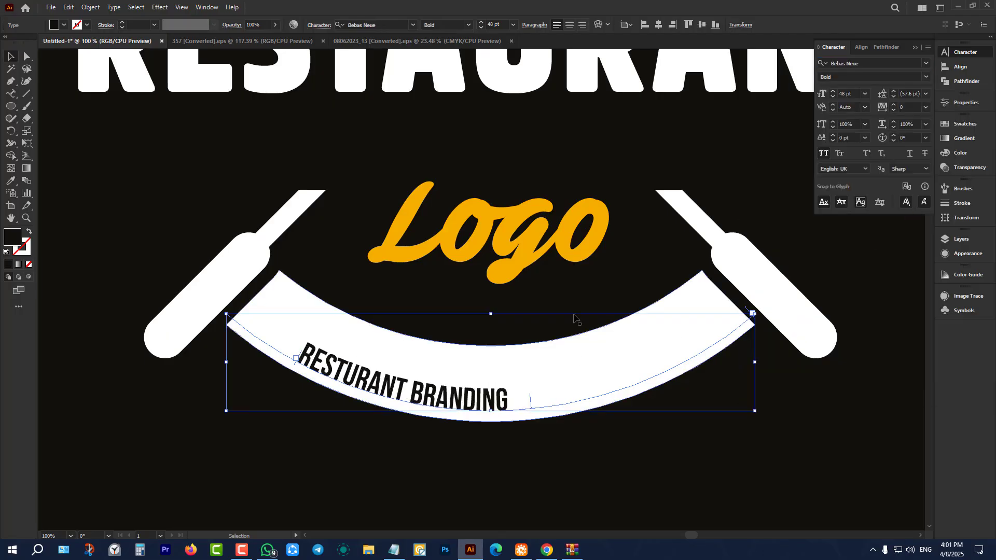
pyautogui.click(926, 107)
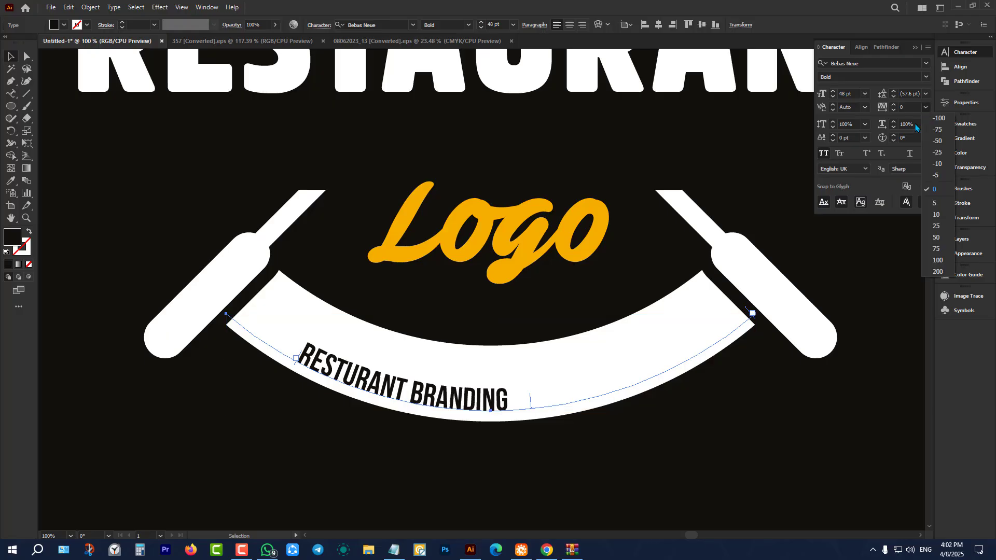
pyautogui.click(937, 260)
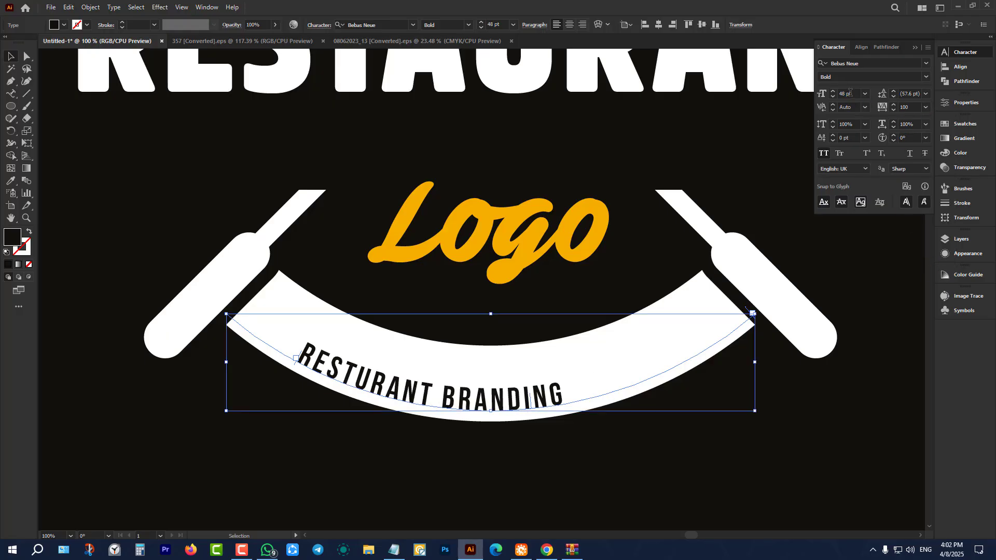
# Step: Increase the curved text's font size to 81 pt
pyautogui.scroll(20, 850, 92)
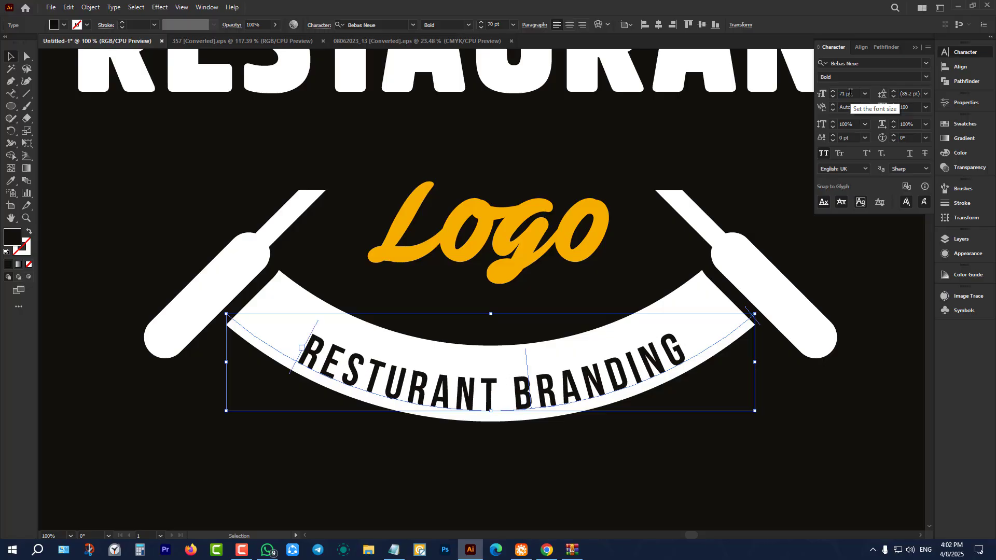
pyautogui.scroll(6, 851, 93)
pyautogui.scroll(4, 851, 93)
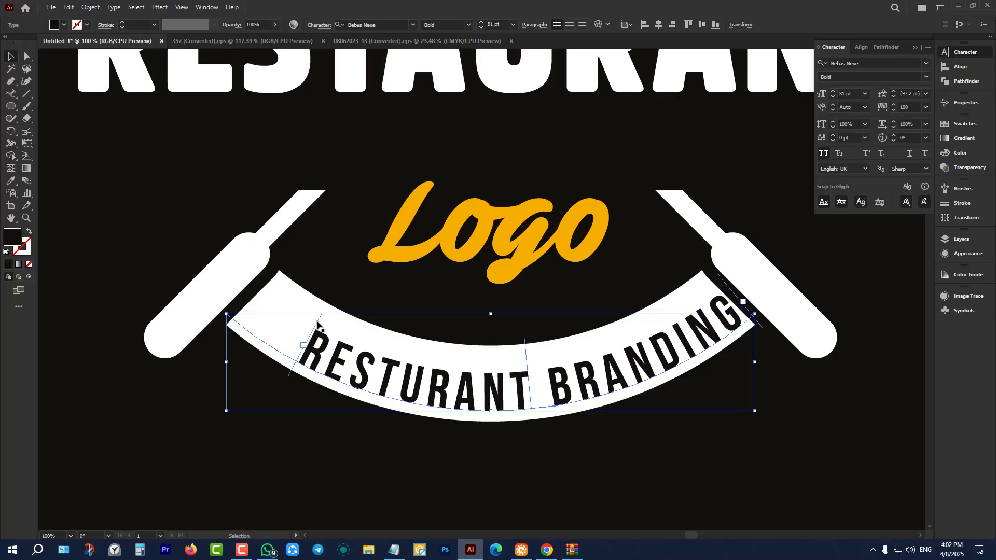
# Step: Slide the curved text's start back along the path to center it on the band, and set its baseline shift to 10 pt
pyautogui.moveTo(314, 322); pyautogui.dragTo(278, 317)
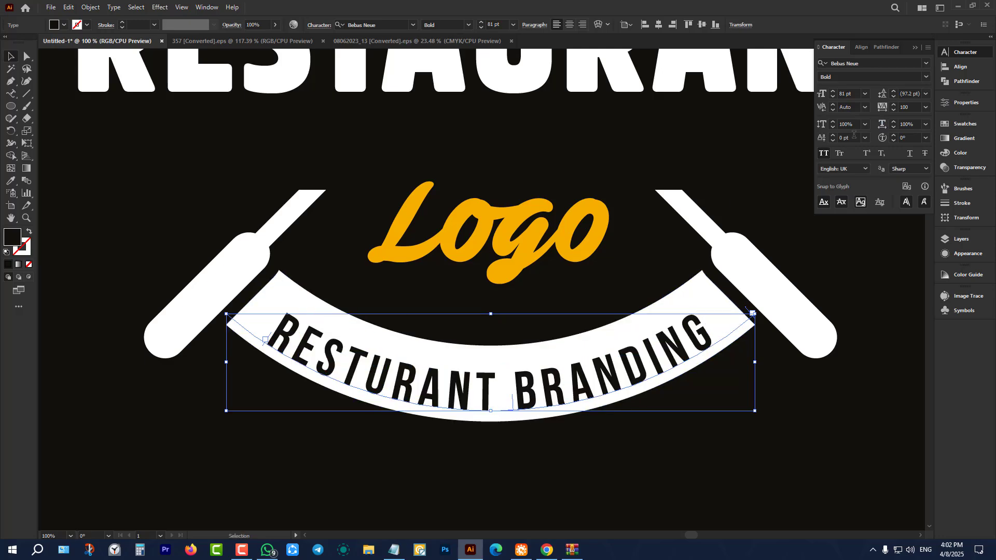
pyautogui.scroll(10, 854, 135)
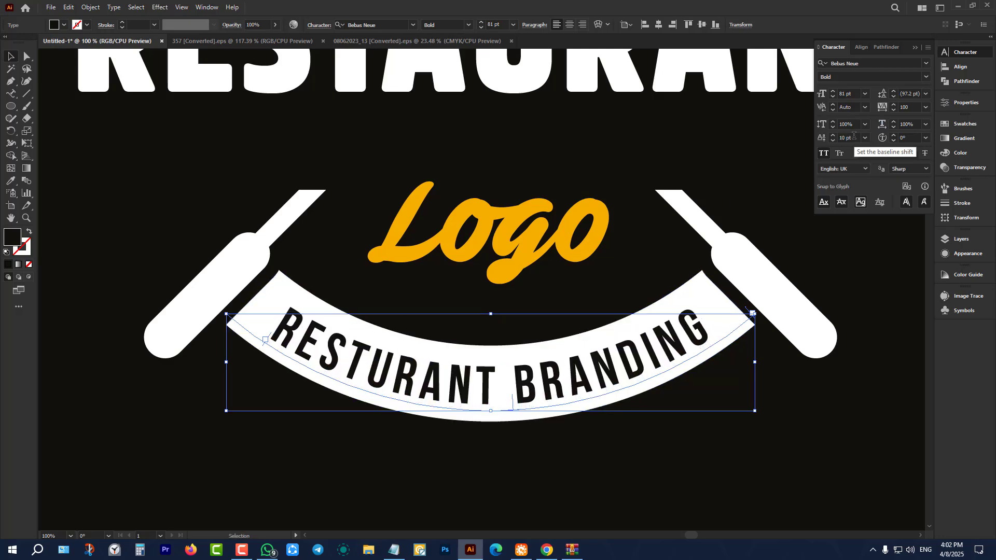
# Step: Increase the curved band text's font size to 82 pt and deselect it
pyautogui.click(848, 93)
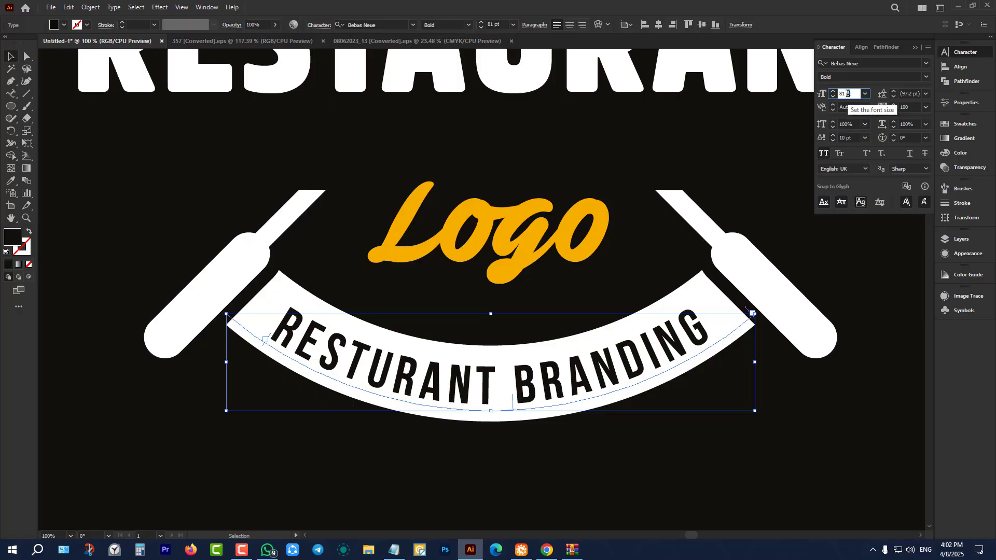
pyautogui.scroll(1, 848, 93)
pyautogui.scroll(-3, 429, 289)
pyautogui.click(527, 428)
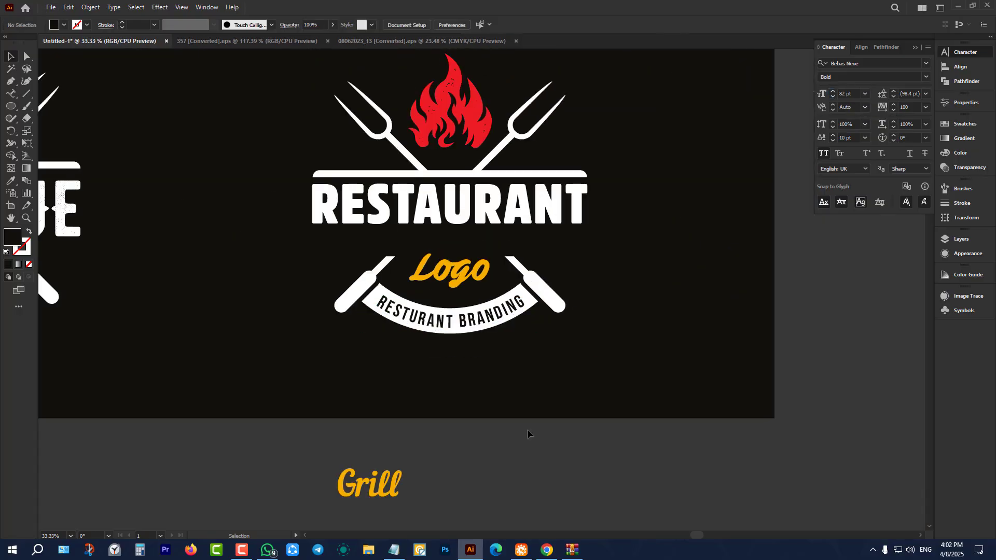
# Step: Examine the new logo's spacing and proportions against the original Barbecue logo beside it
pyautogui.scroll(-2, 527, 429)
pyautogui.scroll(1, 544, 404)
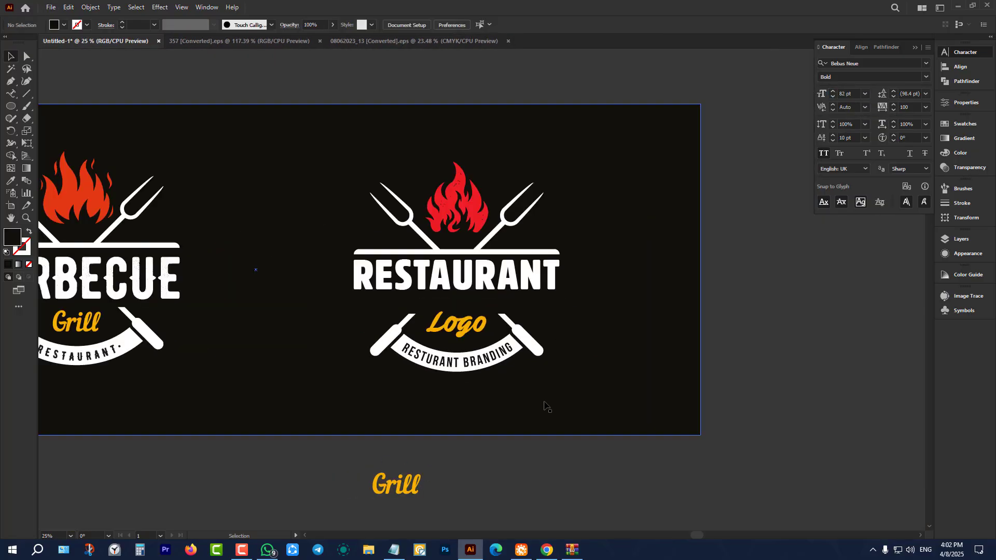
pyautogui.scroll(1, 544, 405)
pyautogui.scroll(-1, 556, 384)
pyautogui.scroll(2, 556, 369)
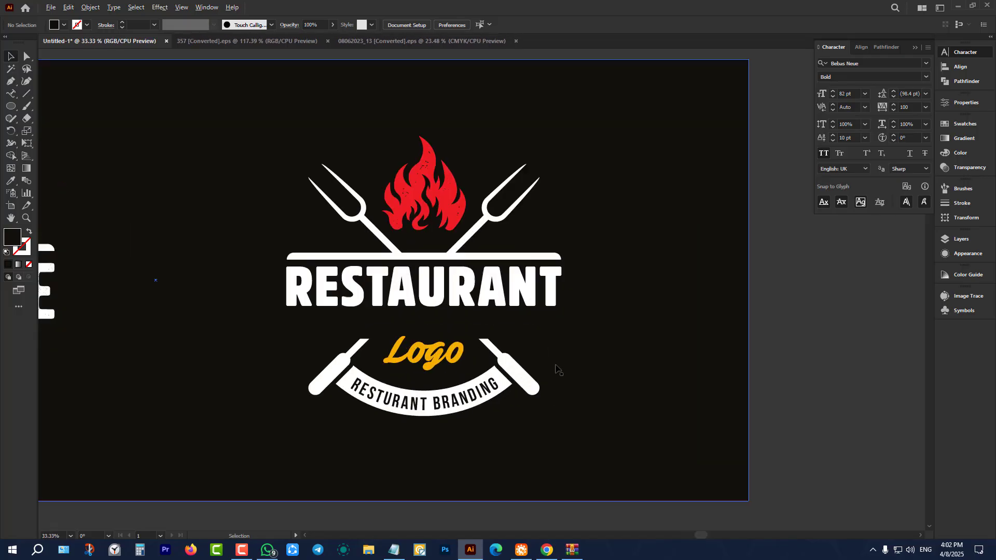
pyautogui.scroll(-1, 556, 372)
pyautogui.click(506, 265)
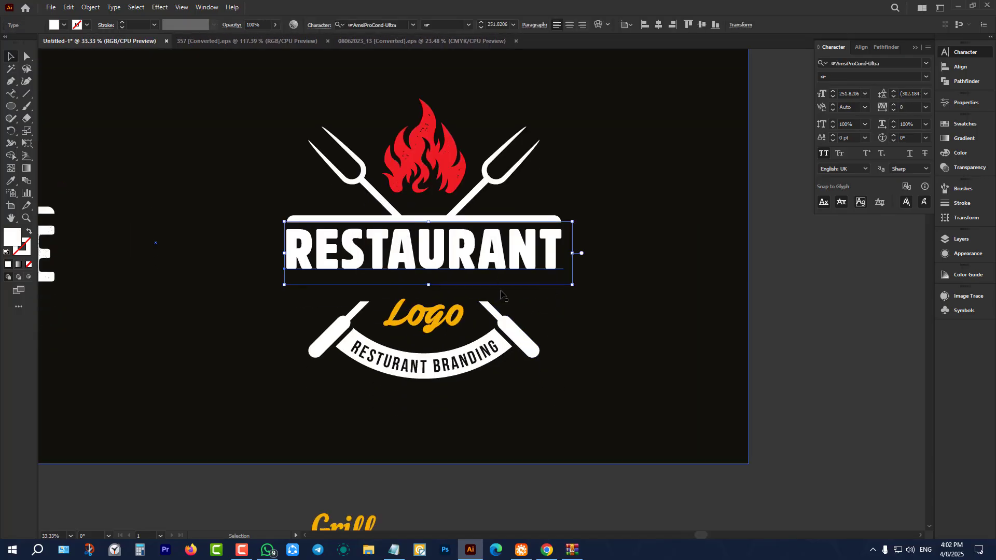
pyautogui.scroll(-2, 504, 293)
pyautogui.click(506, 433)
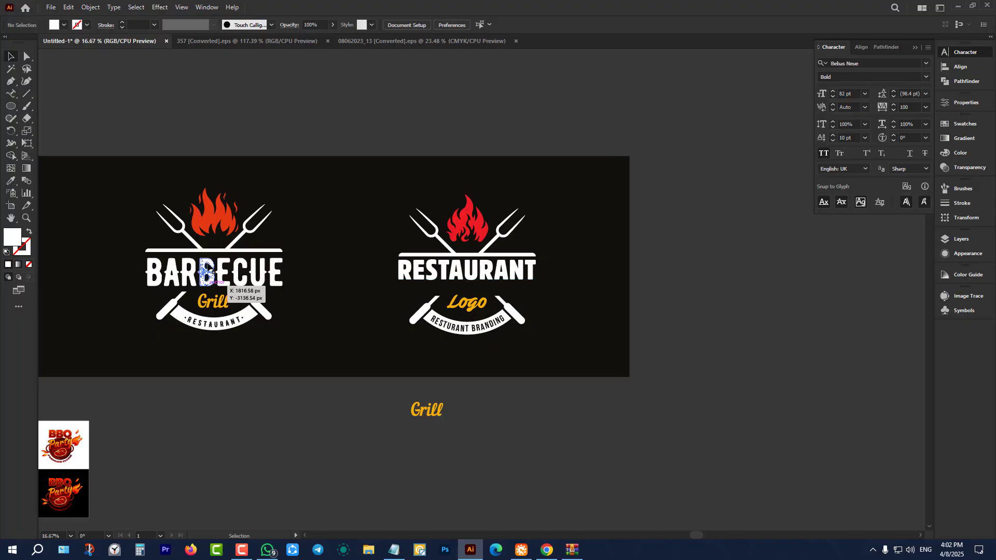
pyautogui.scroll(1, 206, 271)
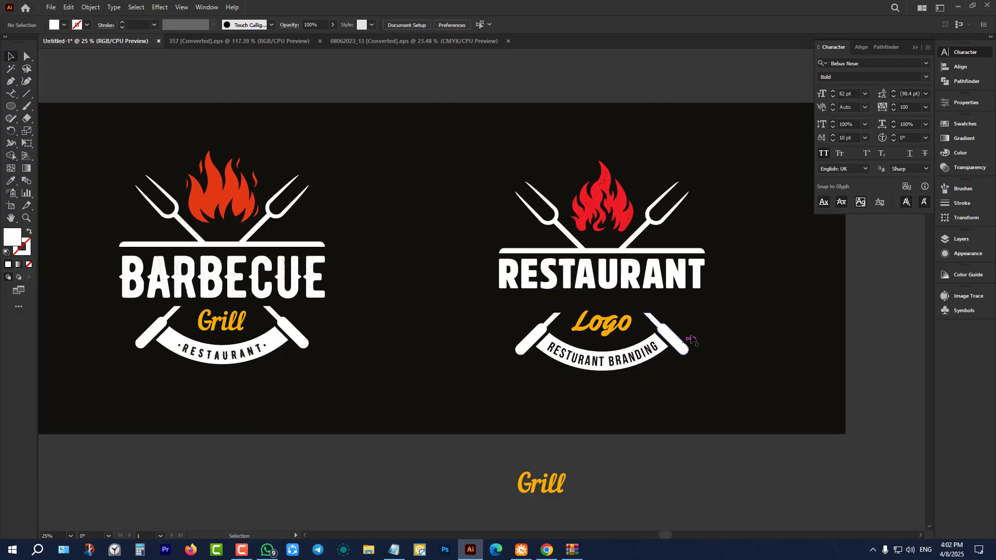
# Step: Move the orange Logo lettering down slightly, closer to the curved band
pyautogui.scroll(2, 559, 316)
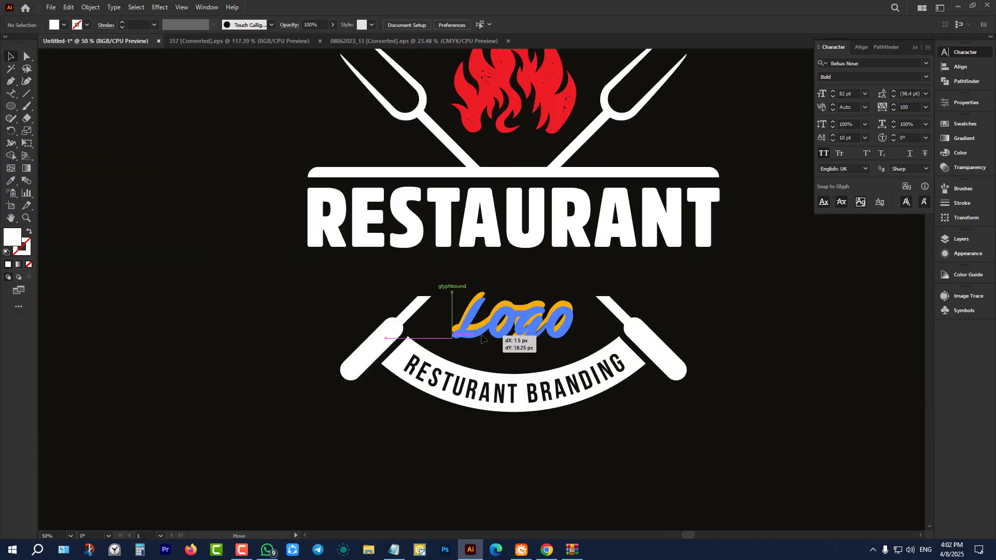
pyautogui.click(485, 318)
pyautogui.scroll(-2, 504, 342)
pyautogui.click(595, 446)
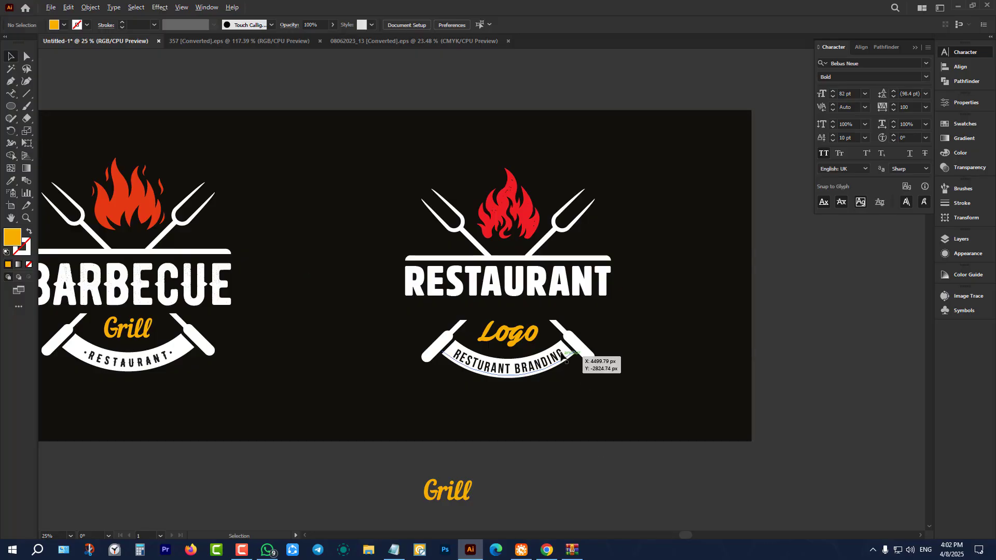
# Step: Move the fork handles, band, curved text and Logo lettering together about 80 px up toward the RESTAURANT text
pyautogui.scroll(2, 574, 356)
pyautogui.click(563, 339)
pyautogui.keyDown('shift'); pyautogui.click(566, 336); pyautogui.keyUp('shift')
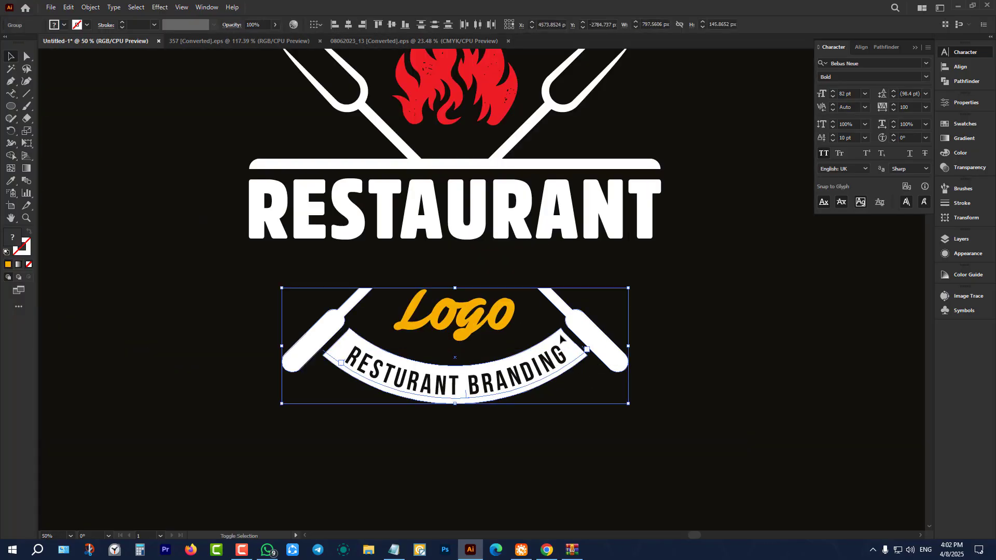
pyautogui.keyDown('shift'); pyautogui.click(472, 318); pyautogui.keyUp('shift')
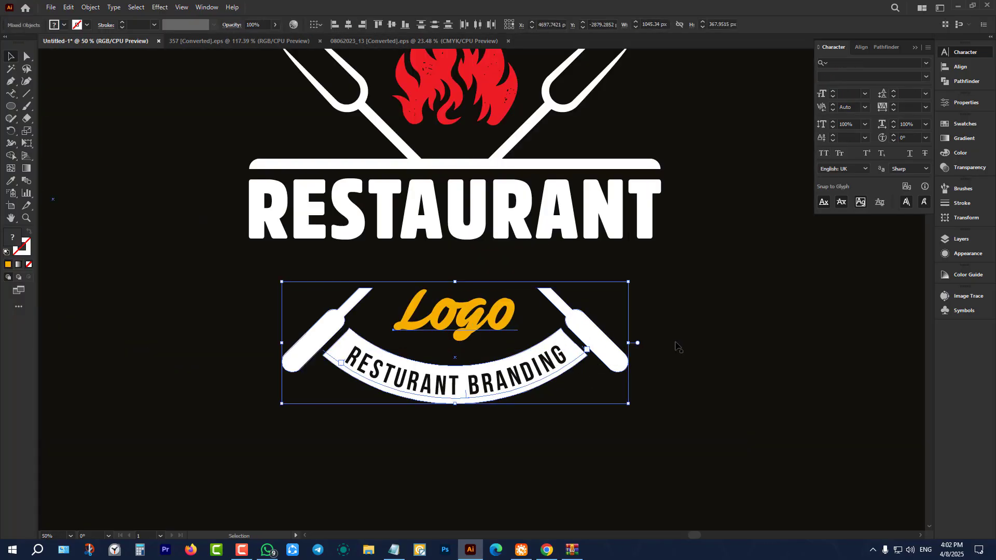
pyautogui.press('Up')
pyautogui.press('Up')
pyautogui.press('Up')
pyautogui.press('Up')
pyautogui.press('Up')
pyautogui.press('Up')
pyautogui.press('Up')
pyautogui.press('Up')
pyautogui.press('Up')
pyautogui.press('Up')
pyautogui.press('Up')
pyautogui.press('Up')
pyautogui.press('Up')
pyautogui.press('Up')
pyautogui.press('Up')
pyautogui.press('Up')
pyautogui.press('Up')
pyautogui.press('Up')
pyautogui.press('Up')
pyautogui.press('Up')
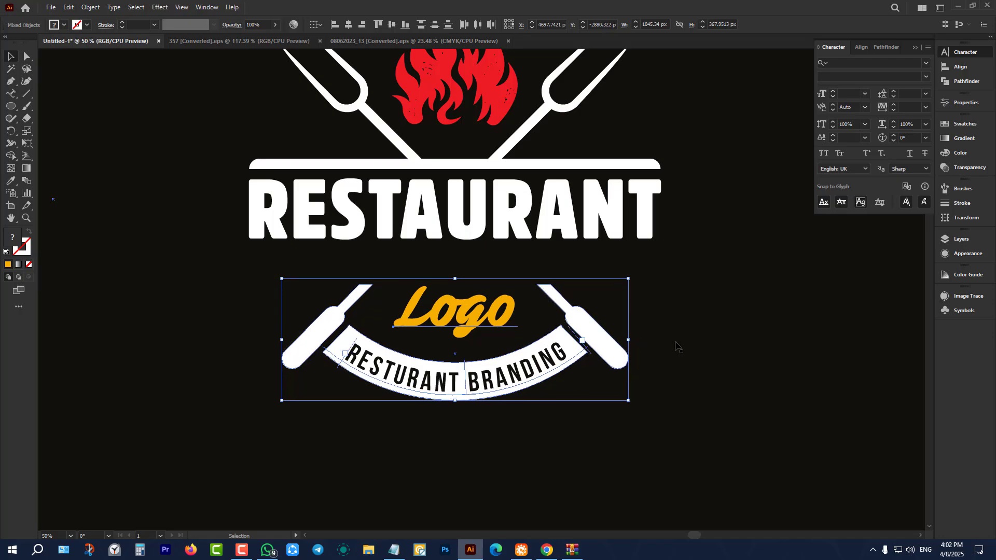
pyautogui.press('Up')
pyautogui.press('Up')
pyautogui.press('Up')
pyautogui.press('Up')
pyautogui.press('Up')
pyautogui.press('Up')
pyautogui.press('Up')
pyautogui.press('Up')
pyautogui.press('Up')
pyautogui.press('Up')
pyautogui.press('Up')
pyautogui.press('Up')
pyautogui.press('Up')
pyautogui.press('Up')
pyautogui.press('Up')
pyautogui.press('Up')
pyautogui.press('Up')
pyautogui.press('Up')
pyautogui.press('Up')
pyautogui.press('Up')
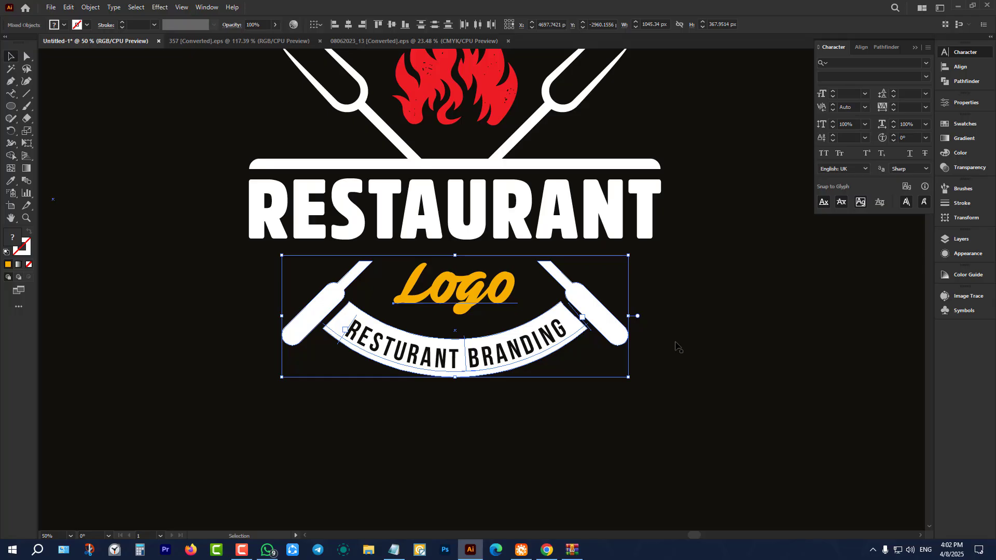
pyautogui.press('Up')
pyautogui.press('Up')
# Step: Nudge the RESTAURANT text down slightly to widen its gap from the bar above, and deselect it
pyautogui.click(541, 210)
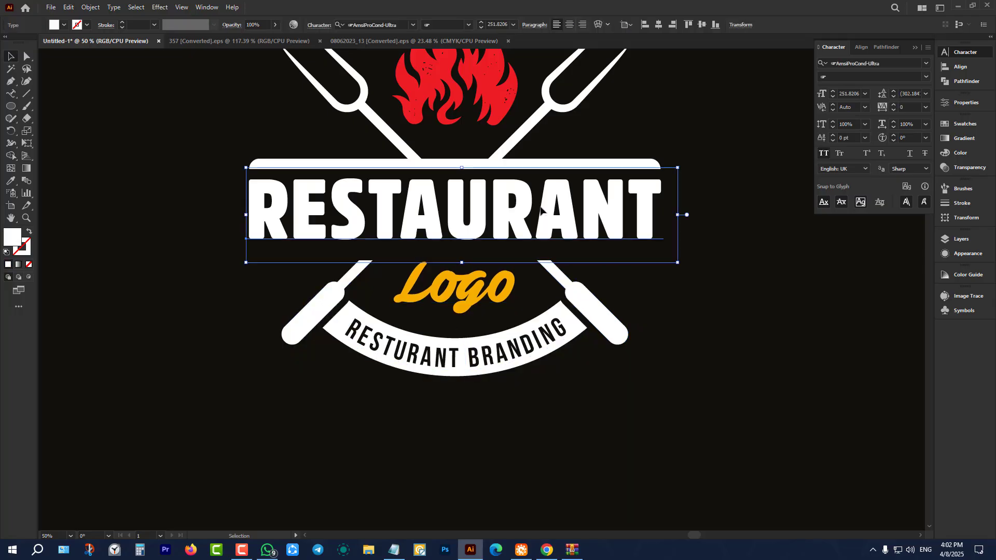
pyautogui.press('Down')
pyautogui.press('Down')
pyautogui.press('Down')
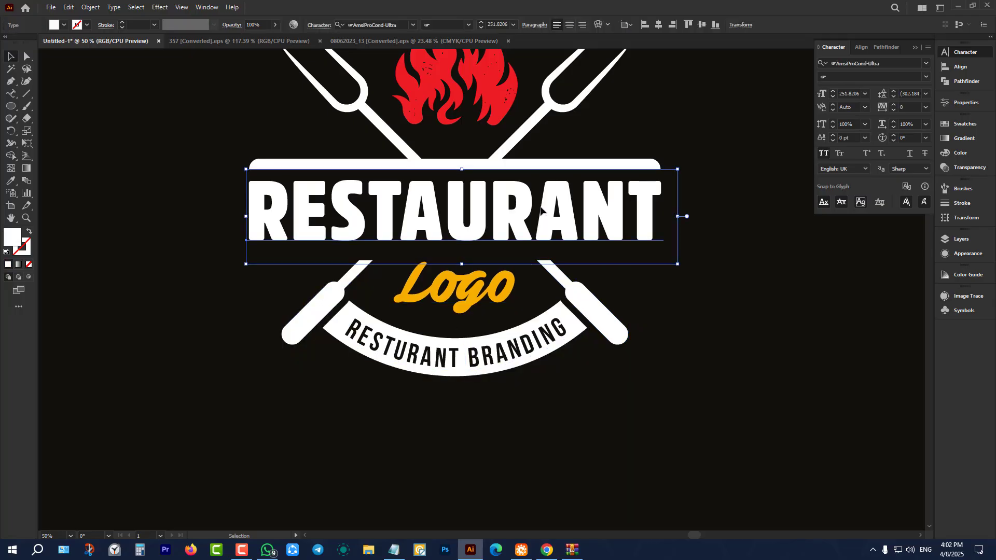
pyautogui.press('Down')
pyautogui.hotkey('ctrl', '-')
pyautogui.hotkey('ctrl', '-')
pyautogui.hotkey('ctrl', '-')
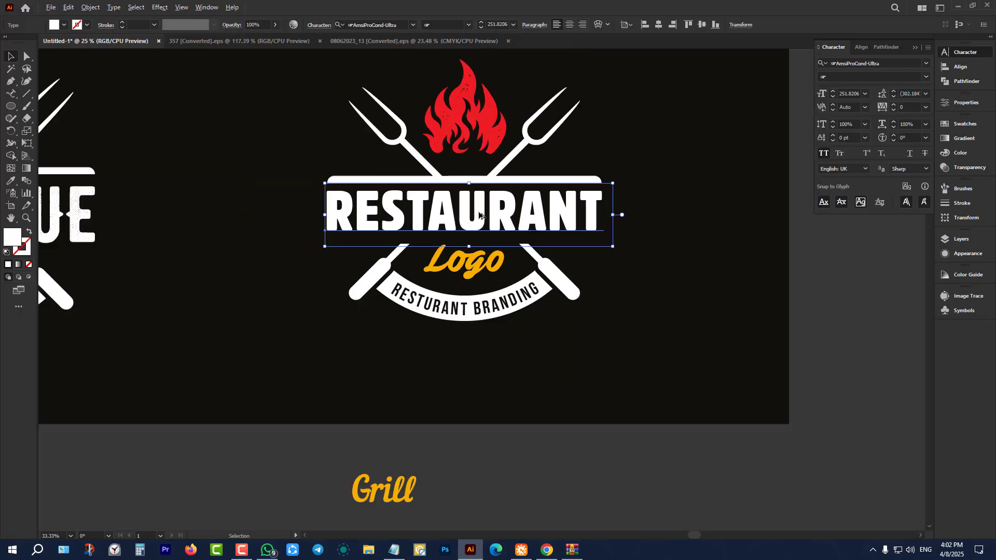
pyautogui.click(474, 382)
pyautogui.scroll(-2, 496, 320)
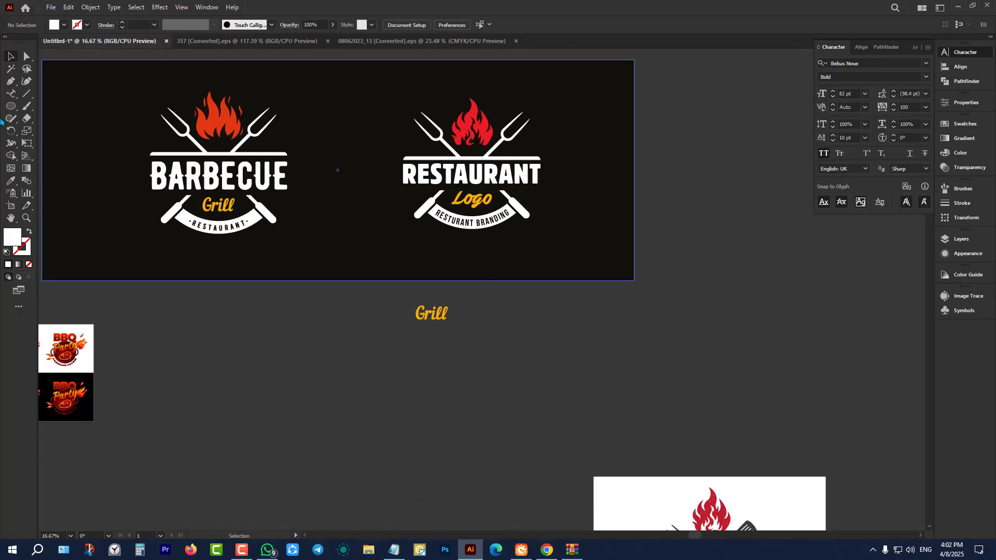
# Step: Draw a circle about 1219 px in diameter below the artboard and give it a white outline without fill
pyautogui.press('l')
pyautogui.moveTo(286, 314); pyautogui.dragTo(421, 448)
pyautogui.press('v')
pyautogui.scroll(4, 378, 384)
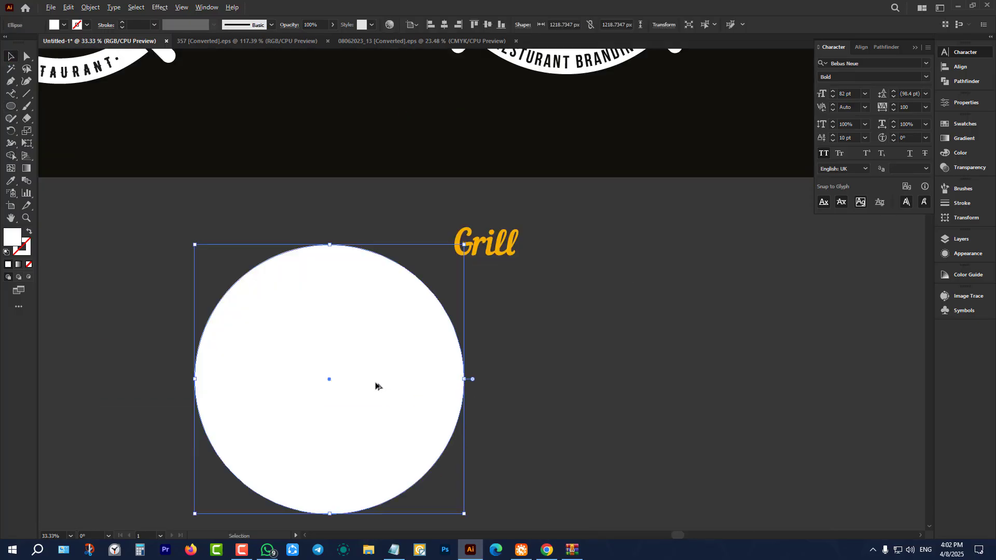
pyautogui.click(29, 232)
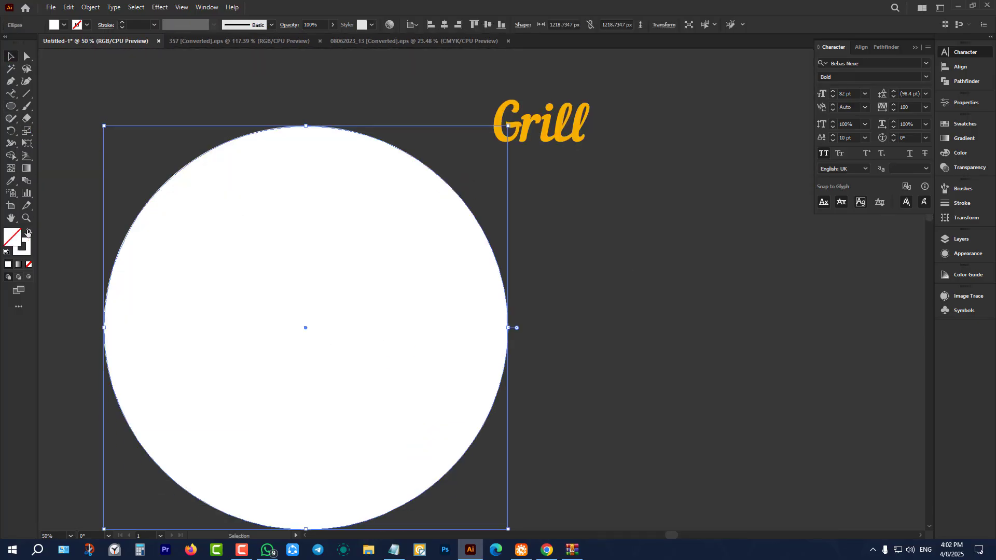
pyautogui.click(101, 147)
pyautogui.scroll(-2, 189, 171)
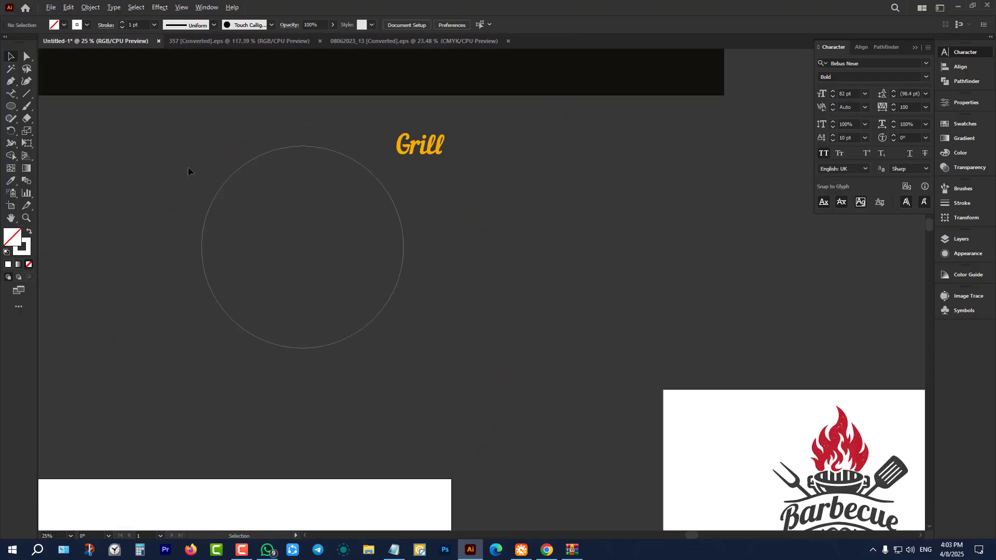
# Step: Draw a rectangle about 1654 by 595 px to the right of the circle and give it a white fill without stroke
pyautogui.click(16, 96)
pyautogui.scroll(2, 239, 259)
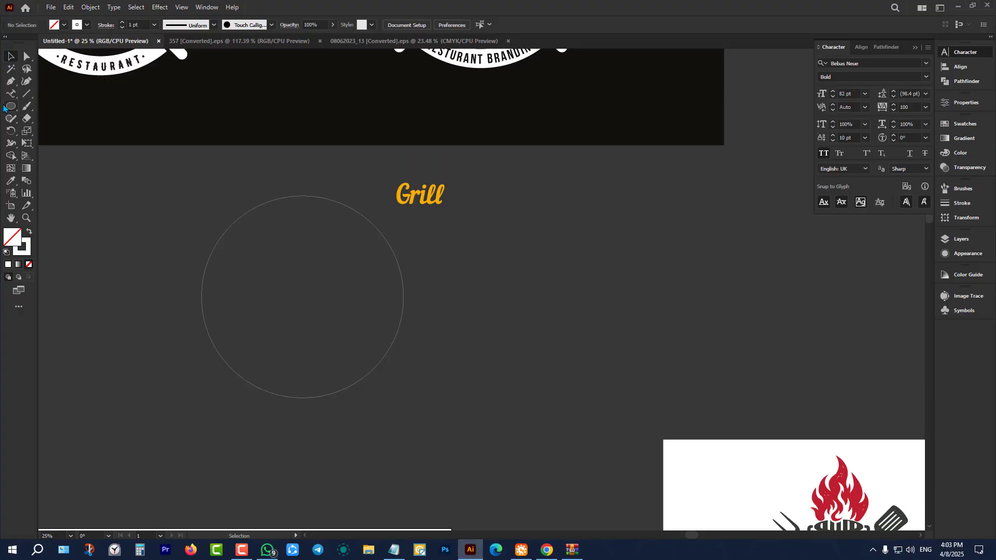
pyautogui.click(6, 106)
pyautogui.click(52, 105)
pyautogui.moveTo(498, 223); pyautogui.dragTo(771, 322)
pyautogui.scroll(1, 850, 265)
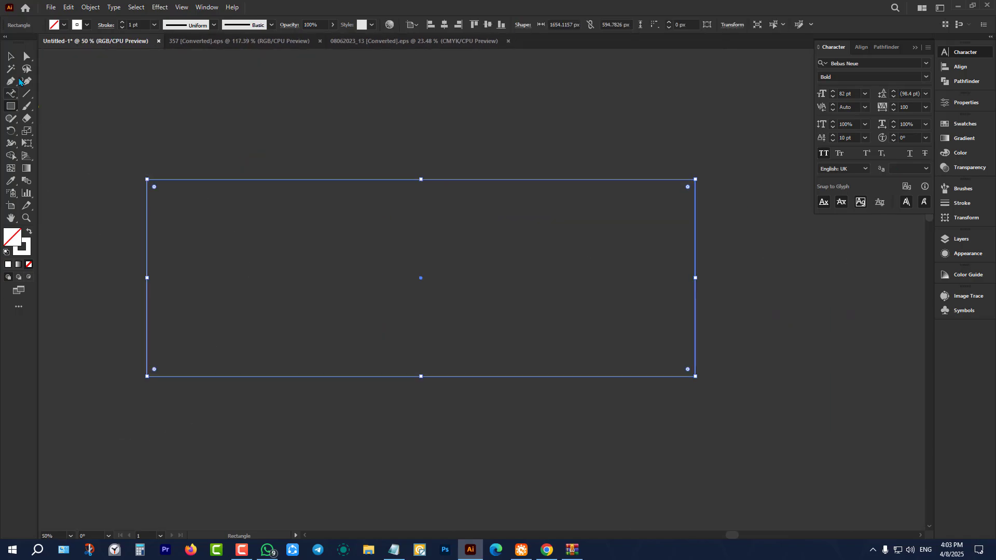
pyautogui.press('v')
pyautogui.click(30, 232)
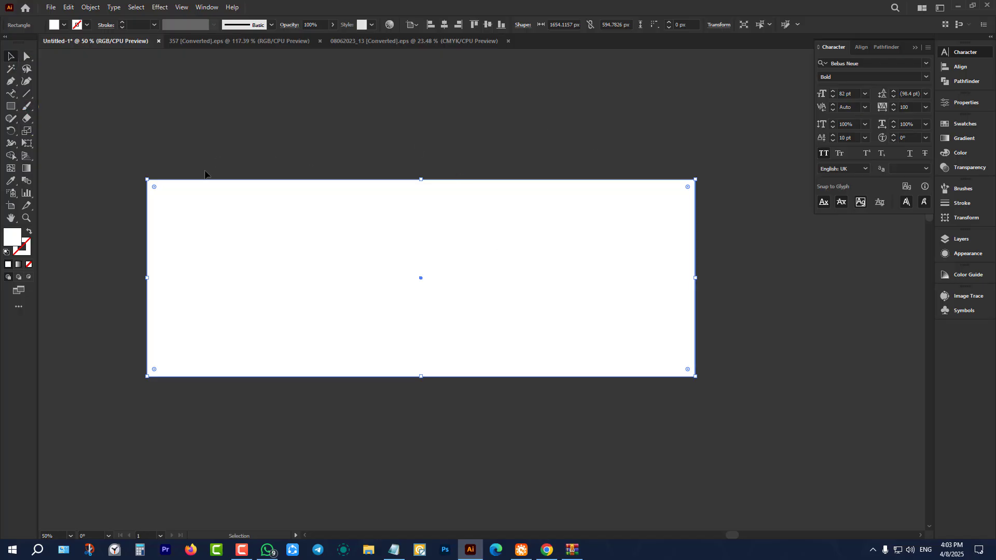
# Step: Bend the rectangle's upper and lower edges inward with the Anchor Point tool to form a concave shape
pyautogui.click(12, 81)
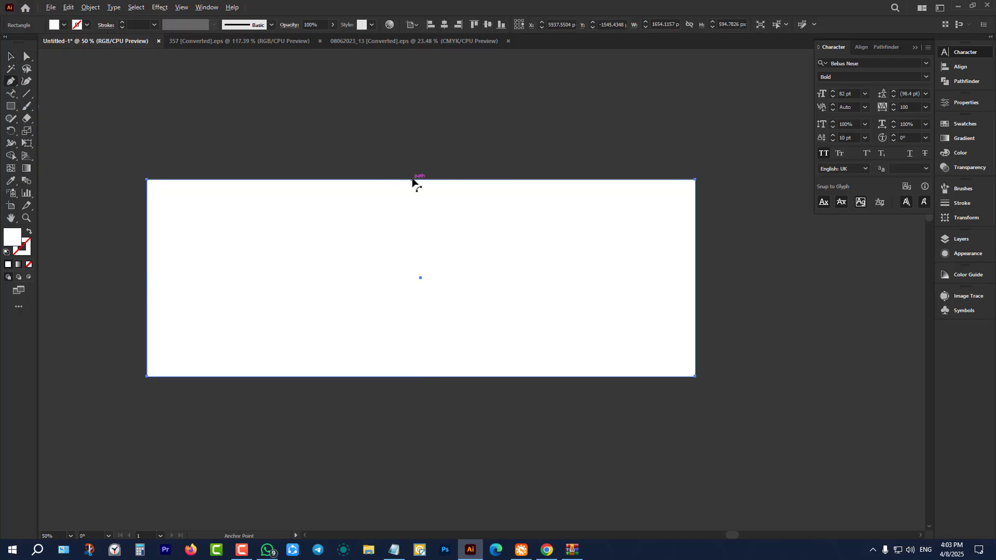
pyautogui.moveTo(418, 182); pyautogui.dragTo(420, 207)
pyautogui.moveTo(420, 377); pyautogui.dragTo(418, 350)
pyautogui.click(336, 162)
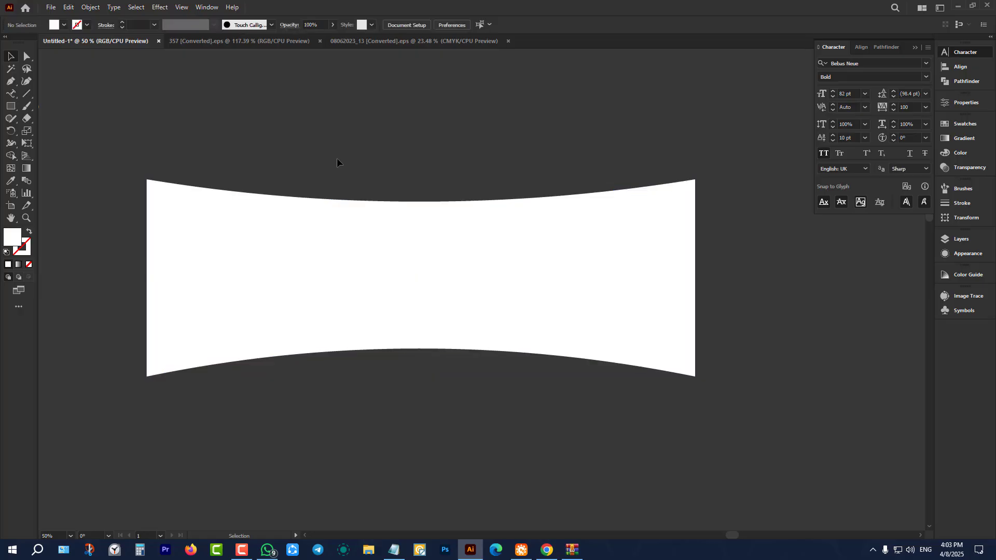
pyautogui.click(397, 301)
pyautogui.click(378, 144)
pyautogui.scroll(1, 413, 285)
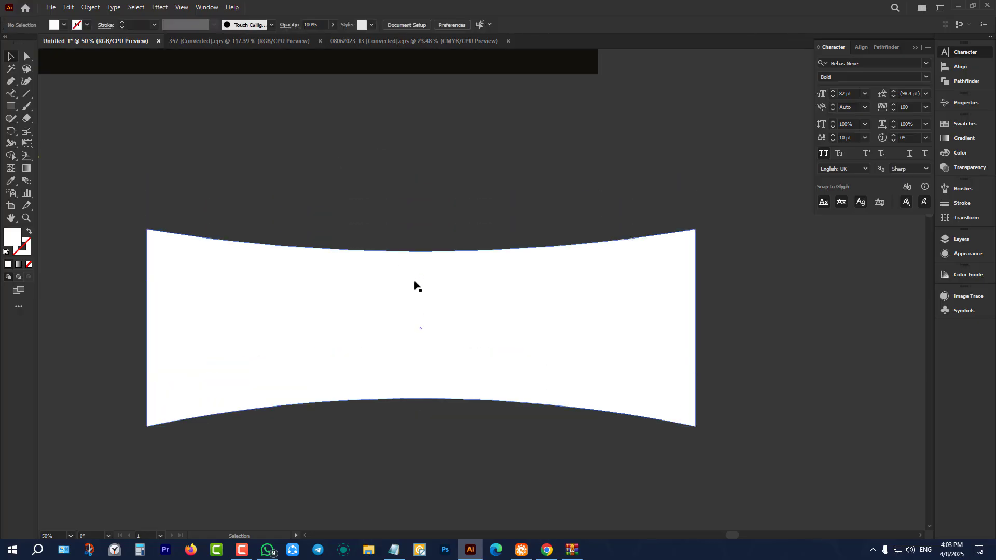
# Step: Place the RESTAURANT text just above the concave shape and recolor it with the artboard background's black
pyautogui.scroll(-3, 414, 285)
pyautogui.moveTo(315, 114); pyautogui.dragTo(405, 257)
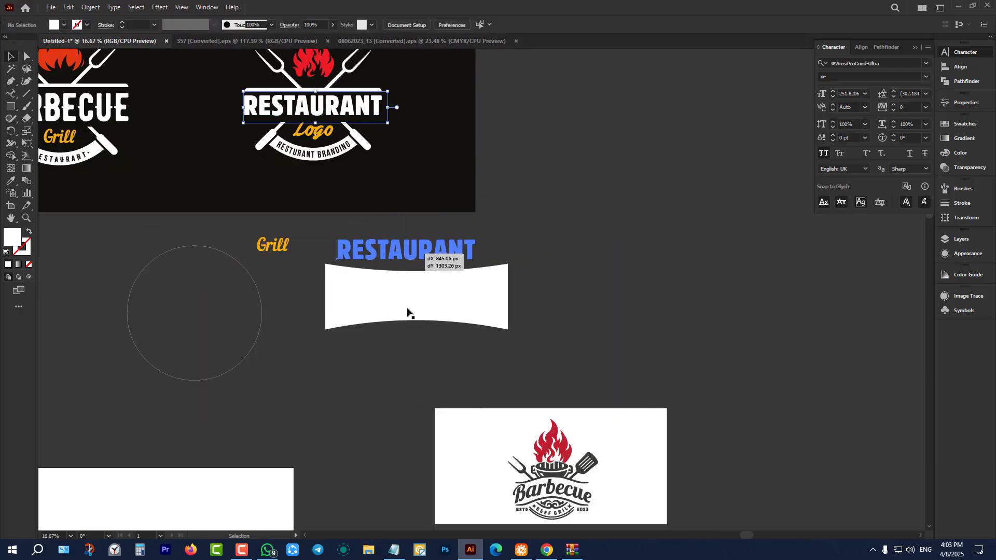
pyautogui.scroll(2, 407, 311)
pyautogui.click(411, 222)
pyautogui.click(415, 205)
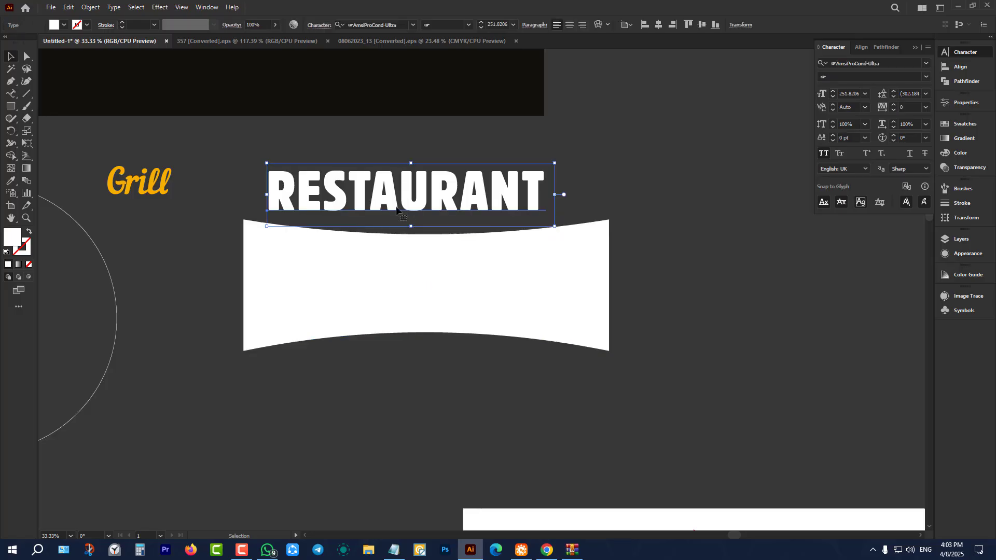
pyautogui.press('i')
pyautogui.click(325, 73)
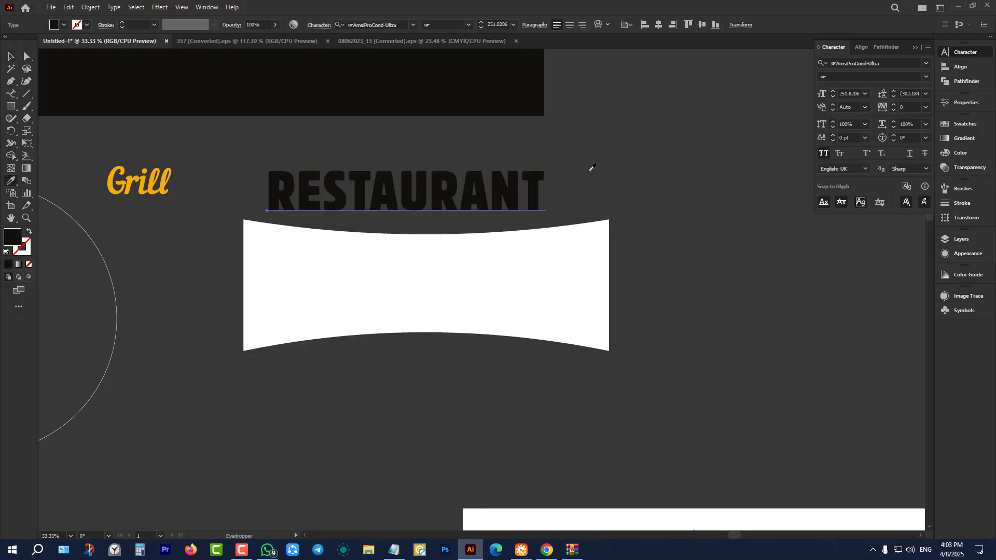
# Step: Offset the concave shape's path inward by about 40 px with Bevel joins
pyautogui.press('v')
pyautogui.click(597, 280)
pyautogui.press('a')
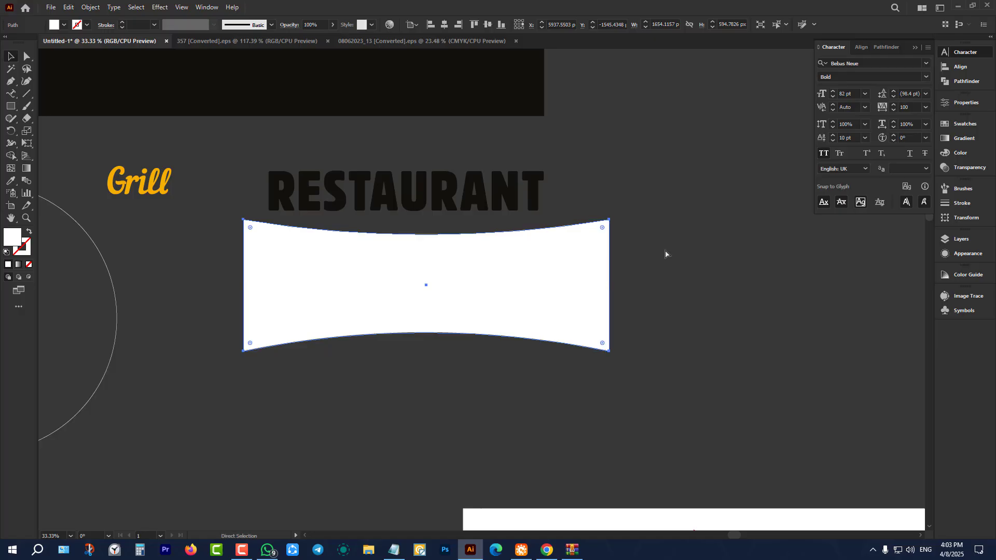
pyautogui.press('v')
pyautogui.click(90, 7)
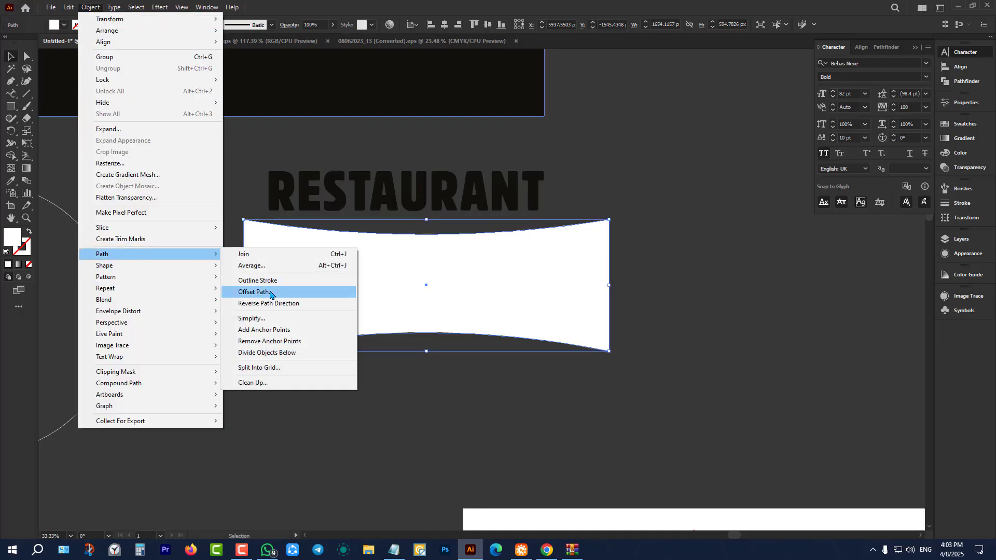
pyautogui.click(262, 291)
pyautogui.click(581, 180)
pyautogui.click(573, 208)
pyautogui.doubleClick(587, 165)
pyautogui.write('-5')
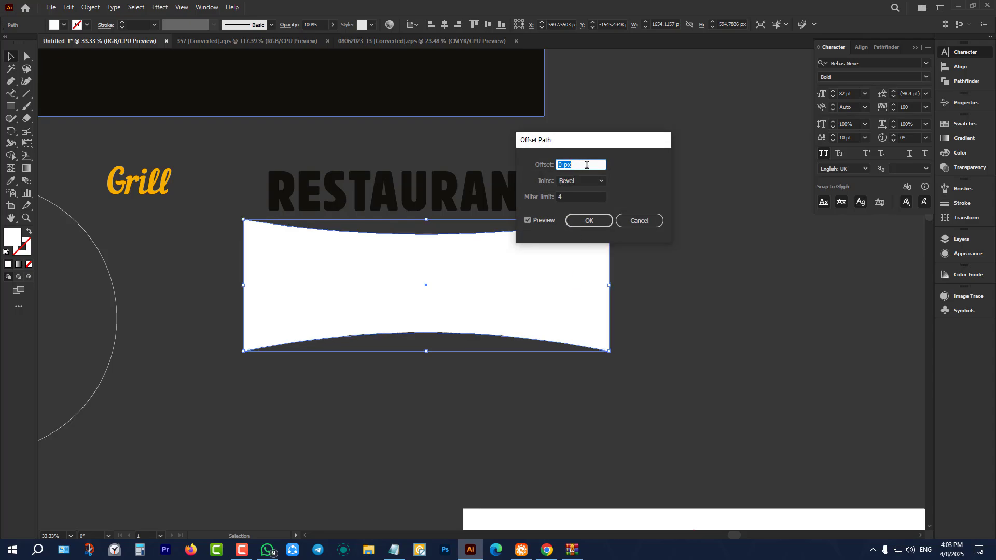
pyautogui.press('Down')
pyautogui.press('Down')
pyautogui.press('Down')
pyautogui.press('Down')
pyautogui.press('Down')
pyautogui.press('Down')
pyautogui.press('Down')
pyautogui.press('Down')
pyautogui.press('Down')
pyautogui.press('Down')
pyautogui.press('Down')
pyautogui.press('Down')
pyautogui.press('Down')
pyautogui.press('Down')
pyautogui.press('Down')
pyautogui.press('Down')
pyautogui.press('Down')
pyautogui.press('Down')
pyautogui.press('Down')
pyautogui.press('Down')
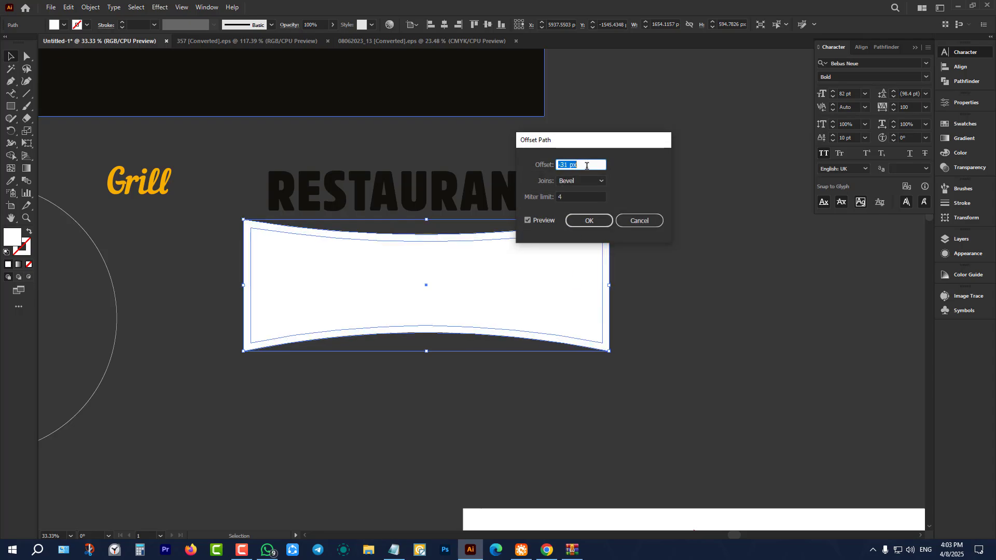
pyautogui.click(589, 221)
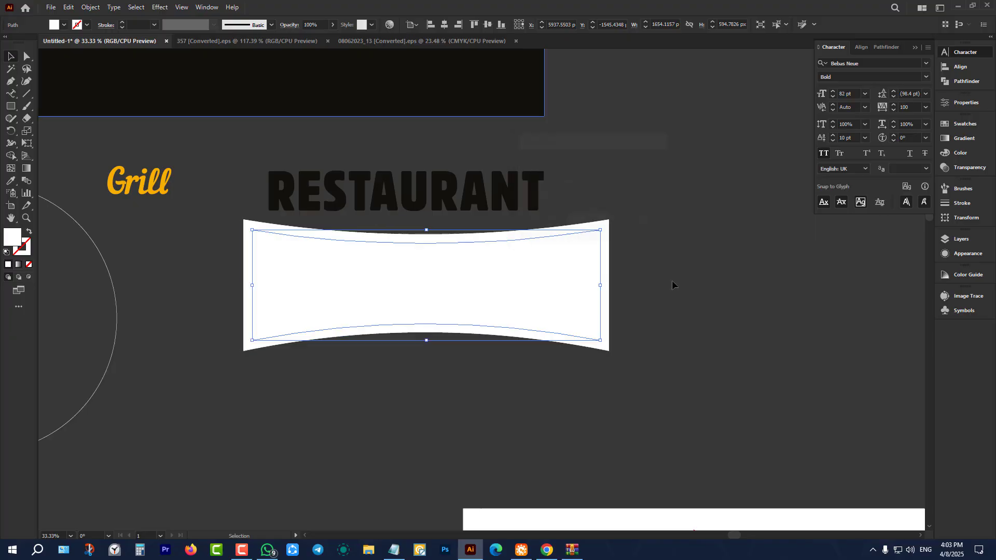
# Step: Warp the RESTAURANT text into the inset concave shape using Envelope Distort with Make with Top Object
pyautogui.click(671, 280)
pyautogui.click(540, 294)
pyautogui.keyDown('shift'); pyautogui.click(483, 209); pyautogui.keyUp('shift')
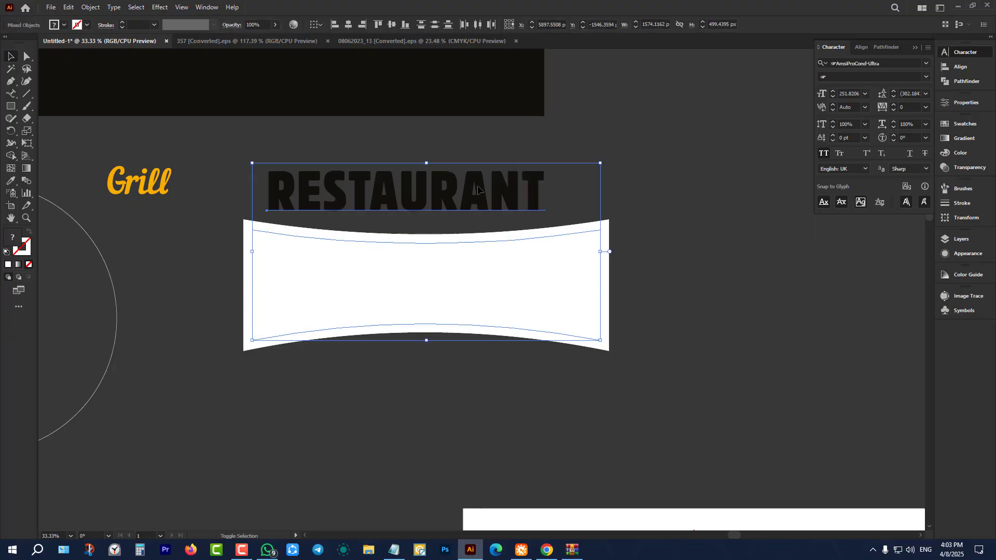
pyautogui.scroll(1, 484, 209)
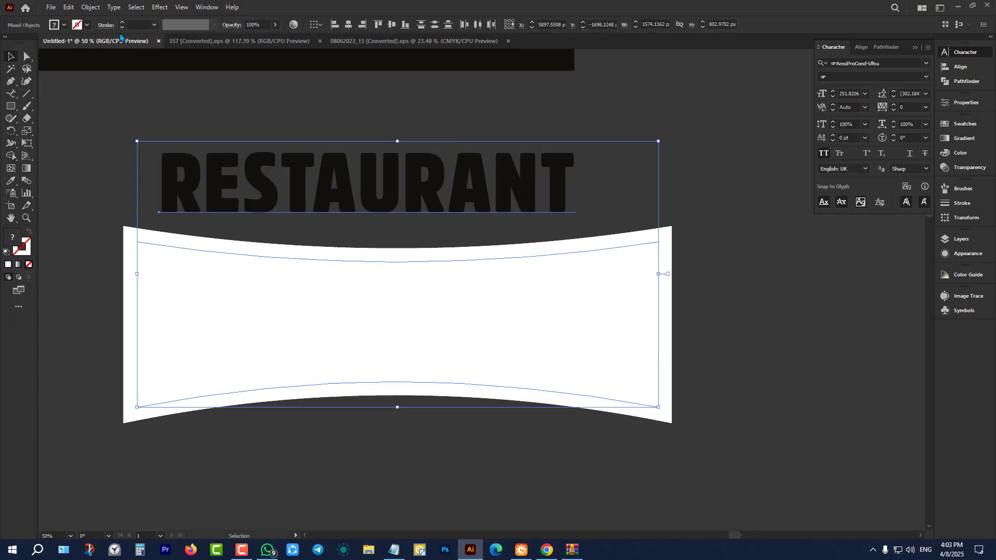
pyautogui.click(87, 6)
pyautogui.moveTo(133, 313)
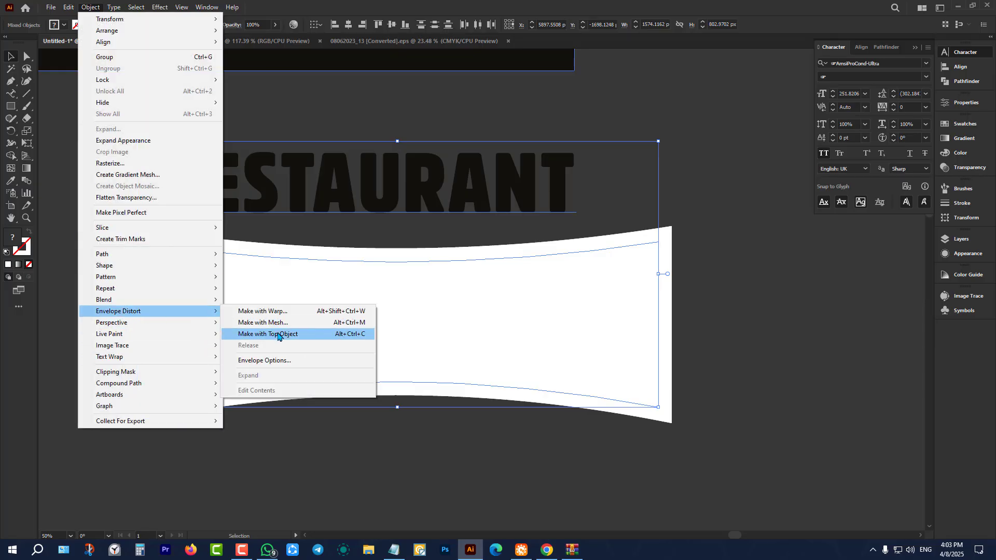
pyautogui.click(278, 335)
pyautogui.click(375, 176)
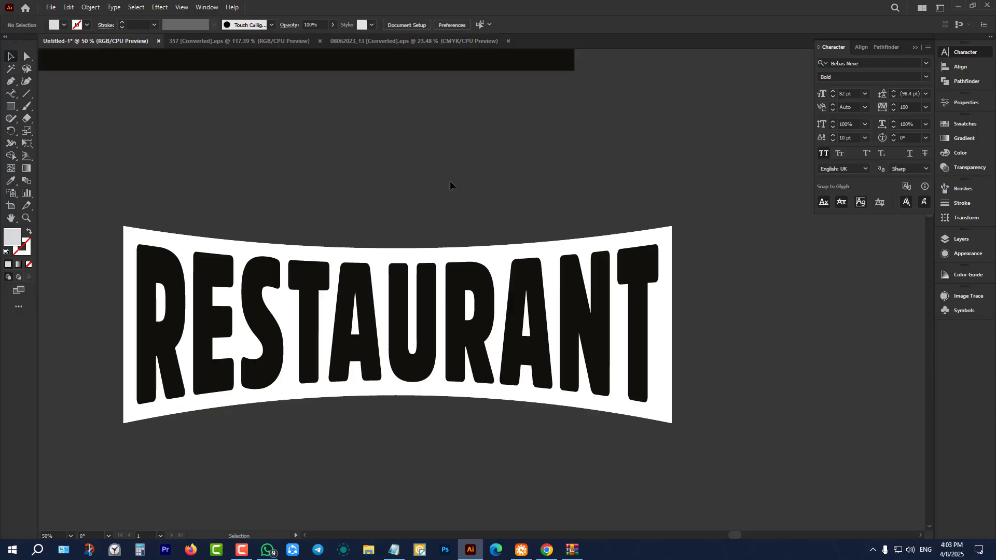
# Step: Review the warped RESTAURANT lettering and the two finished logos on the black background
pyautogui.scroll(-2, 503, 178)
pyautogui.scroll(1, 503, 181)
pyautogui.scroll(-2, 391, 369)
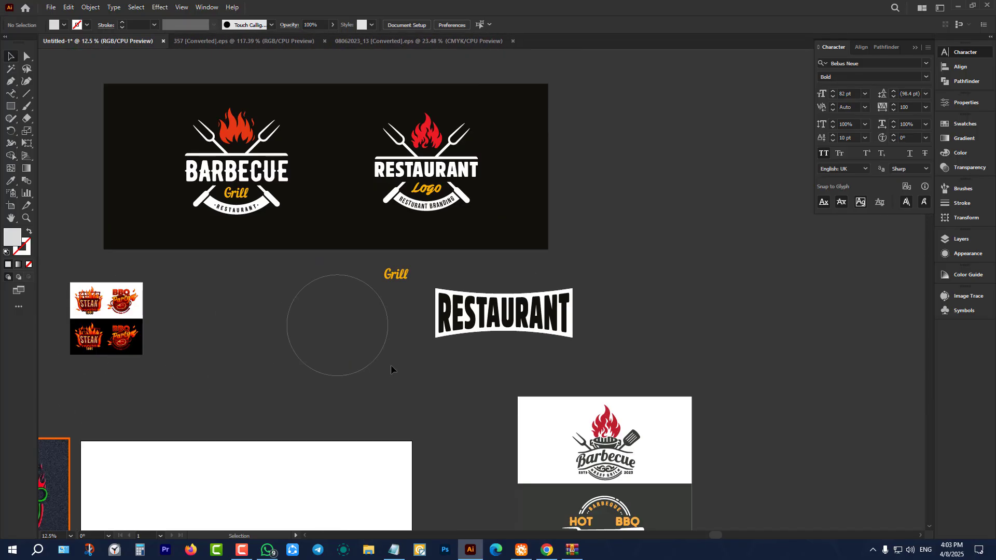
pyautogui.scroll(1, 391, 369)
pyautogui.scroll(3, 357, 259)
pyautogui.scroll(-1, 337, 337)
pyautogui.scroll(1, 337, 336)
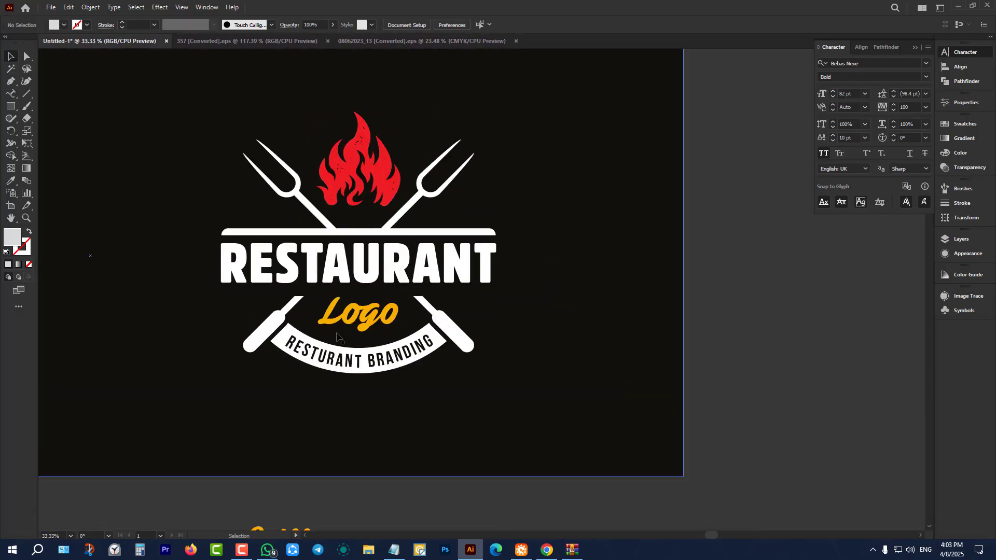
pyautogui.scroll(-1, 456, 215)
pyautogui.scroll(-3, 456, 216)
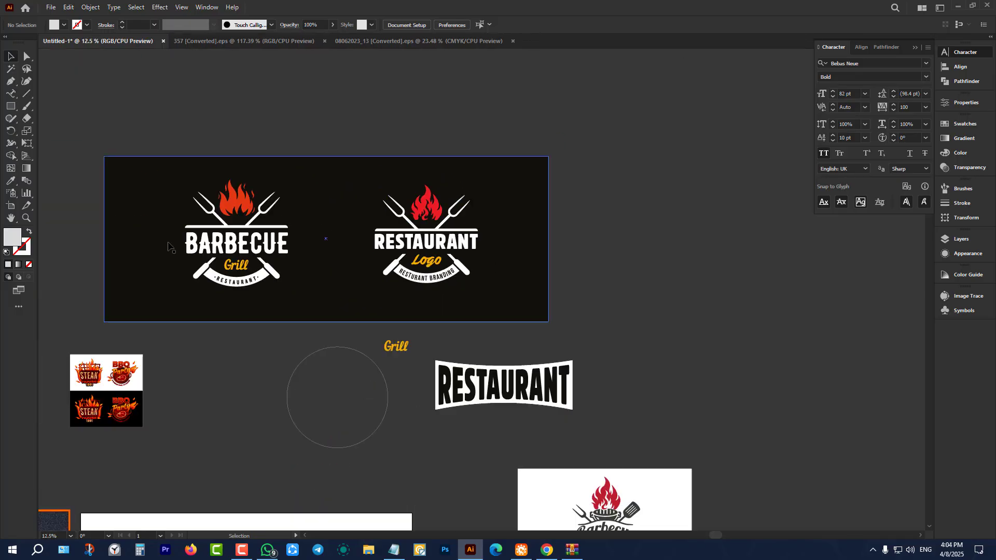
pyautogui.scroll(2, 167, 247)
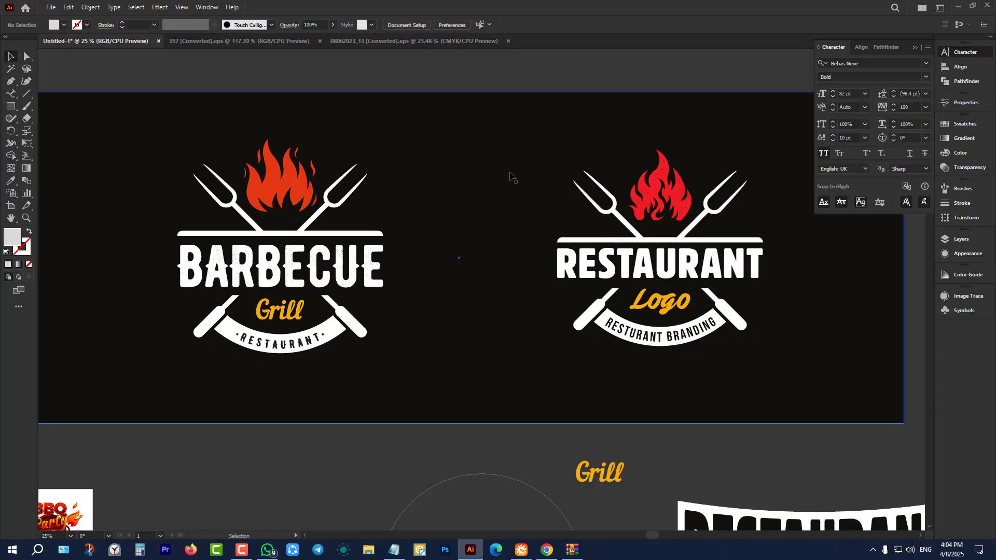
# Step: Examine the Barbecue and HOT BBQ reference logos for their tools, flames and lettering layout
pyautogui.scroll(-3, 519, 174)
pyautogui.scroll(-1, 465, 275)
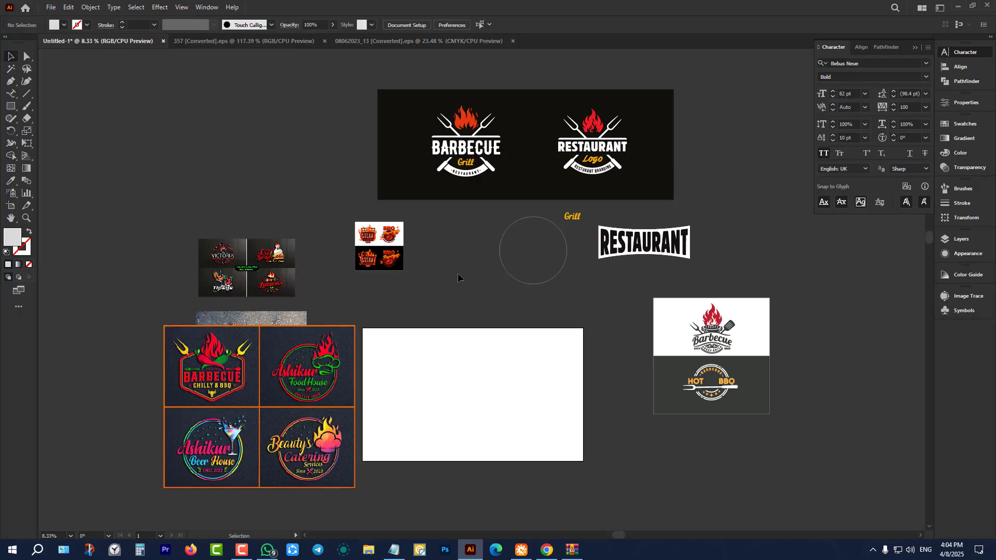
pyautogui.scroll(6, 742, 329)
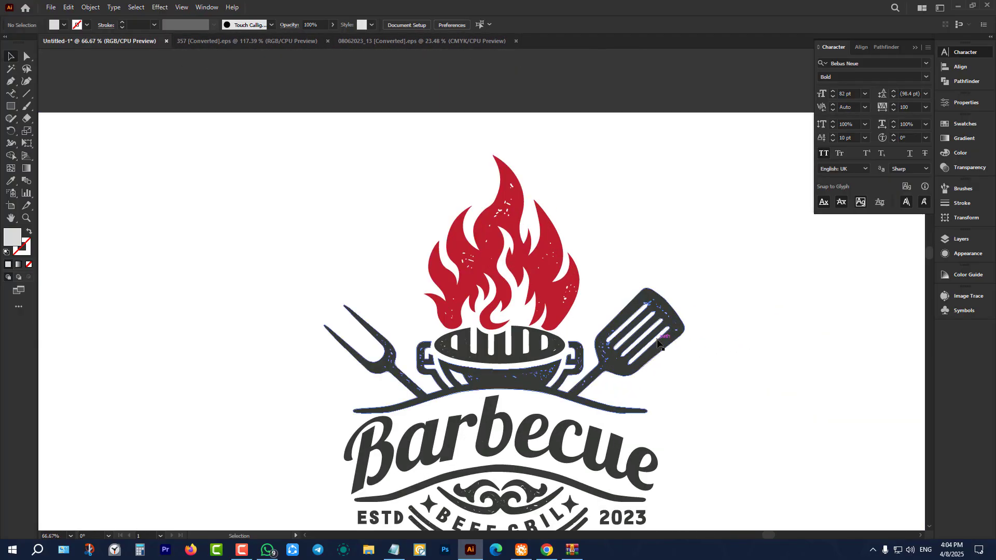
pyautogui.scroll(-4, 658, 343)
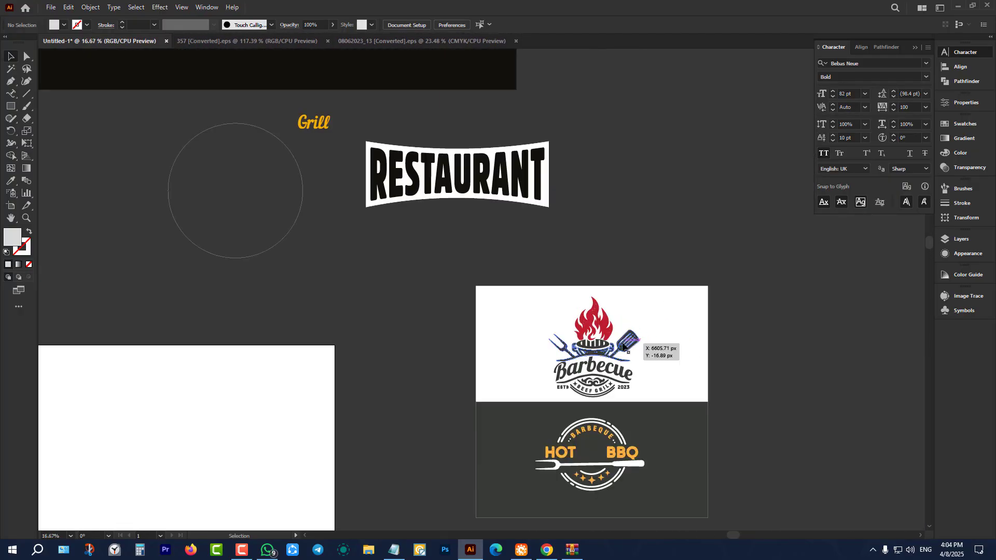
pyautogui.scroll(-2, 624, 345)
pyautogui.scroll(-1, 542, 363)
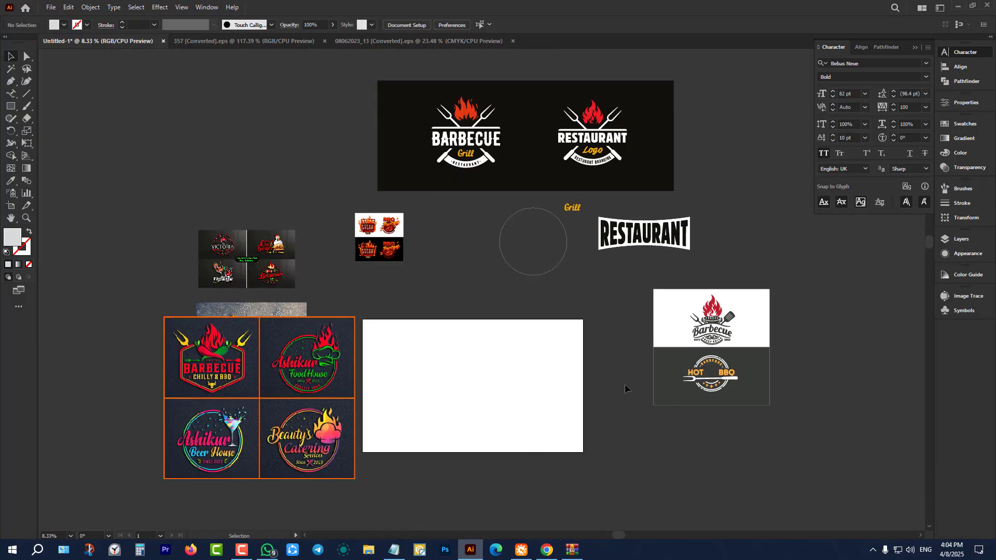
pyautogui.scroll(4, 711, 383)
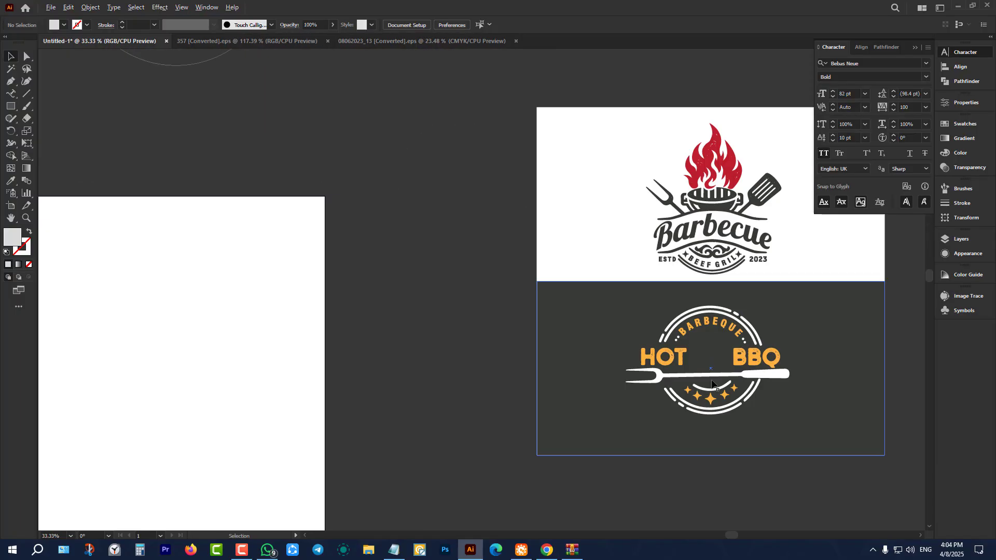
pyautogui.scroll(-3, 711, 383)
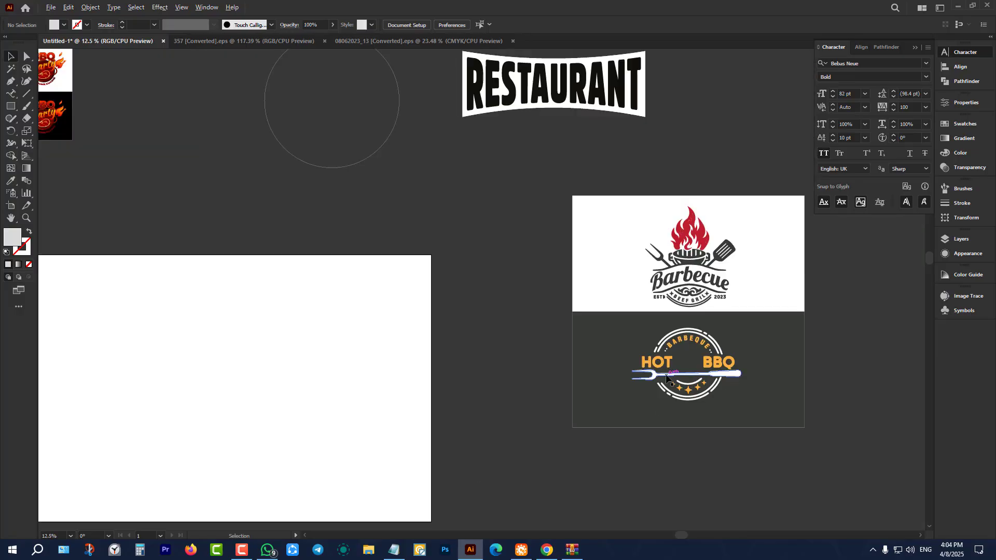
# Step: Compare the Restaurant Logo design with the original Barbecue Grill logo beside it, checking flames, forks and lettering
pyautogui.scroll(4, 667, 378)
pyautogui.scroll(4, 703, 324)
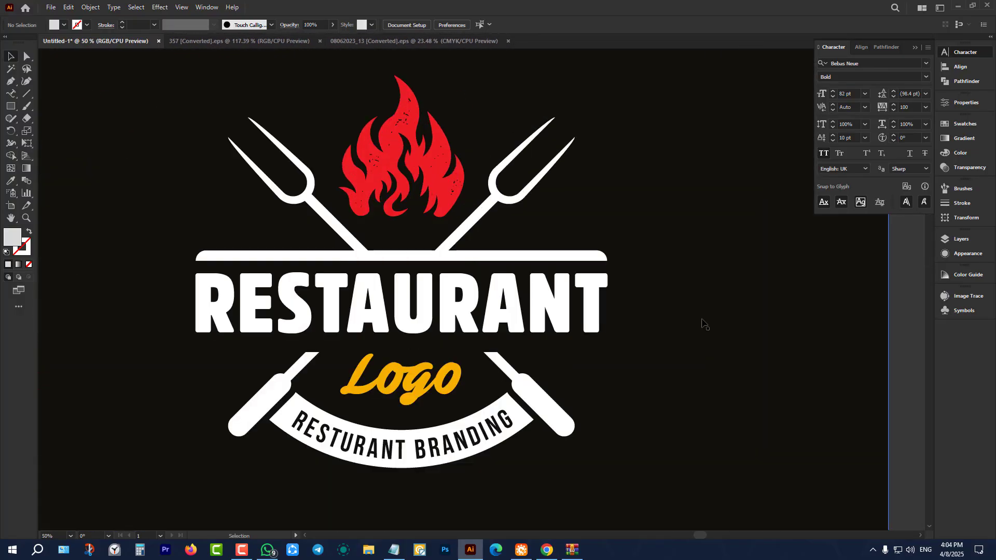
pyautogui.scroll(-3, 736, 296)
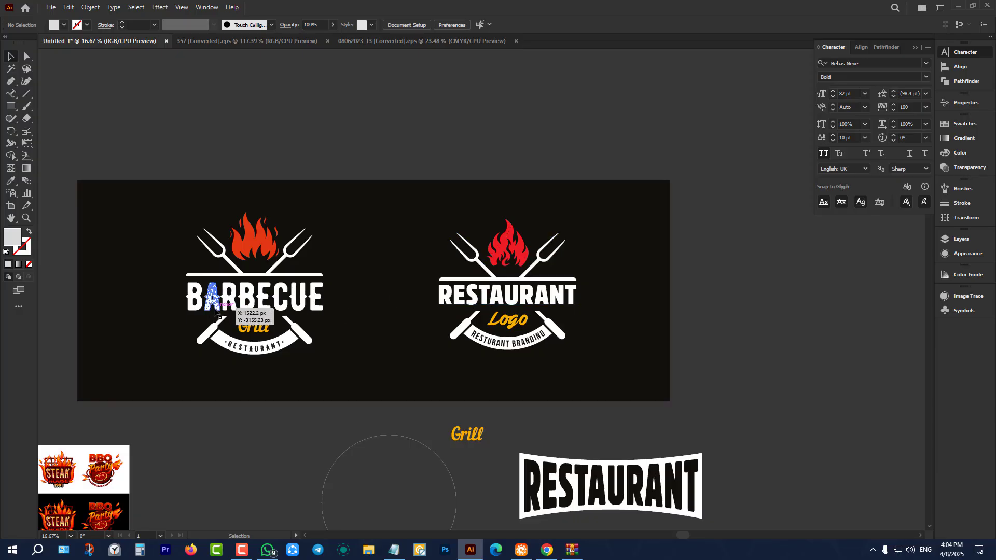
pyautogui.scroll(-2, 228, 306)
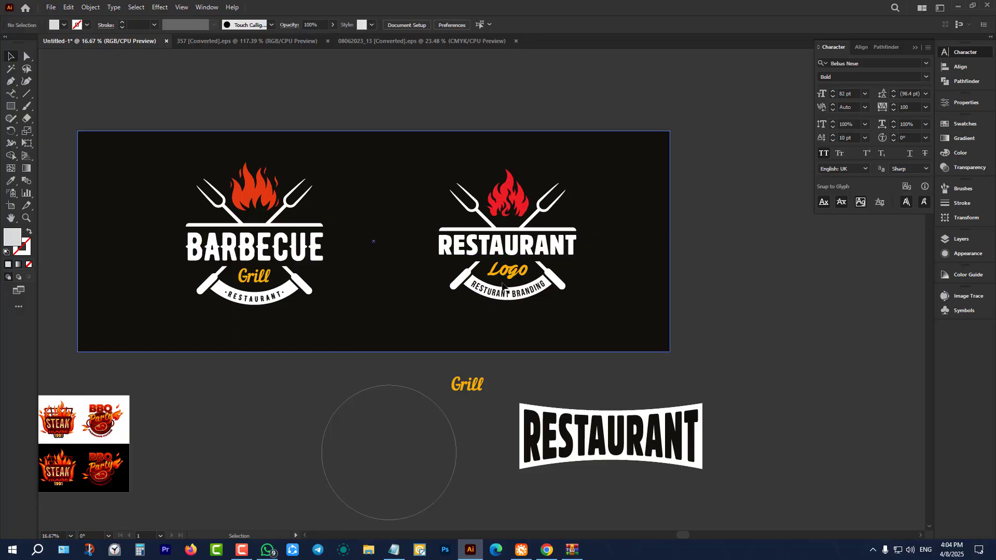
pyautogui.scroll(2, 280, 198)
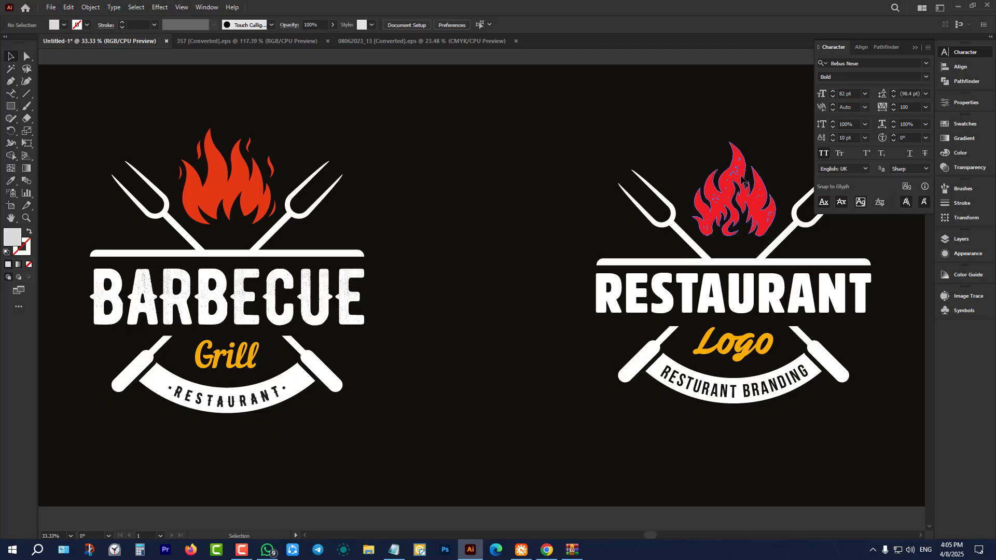
pyautogui.scroll(2, 743, 181)
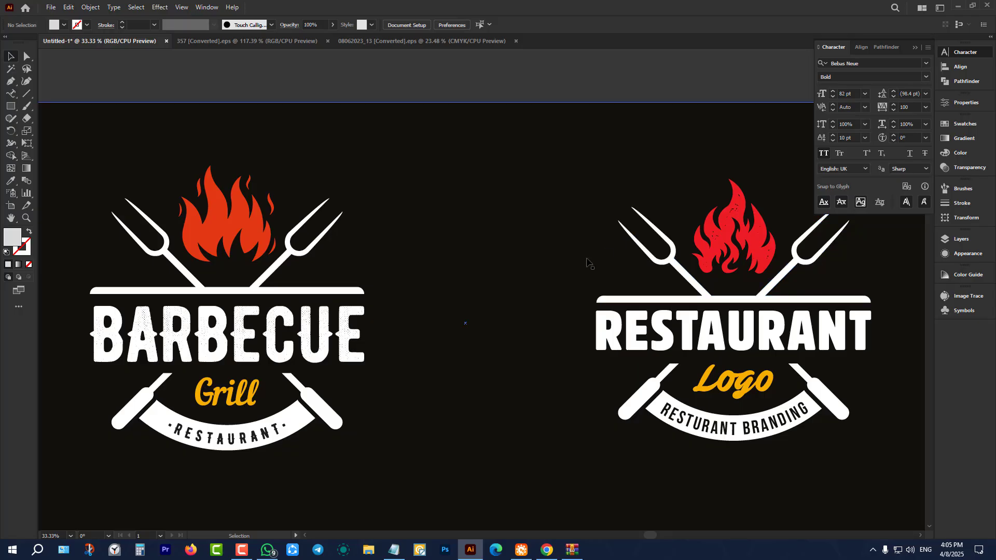
pyautogui.scroll(-6, 658, 238)
pyautogui.scroll(1, 592, 252)
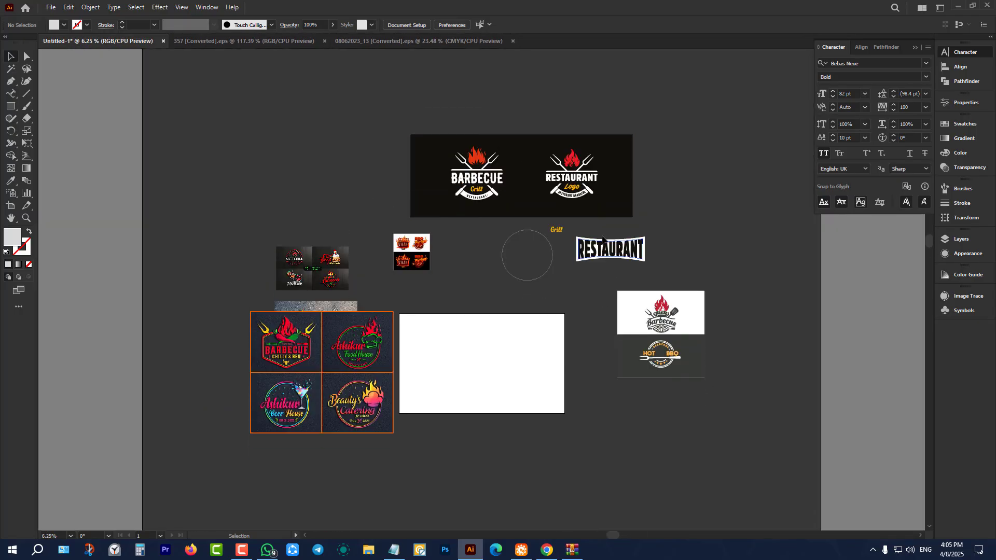
pyautogui.scroll(2, 577, 199)
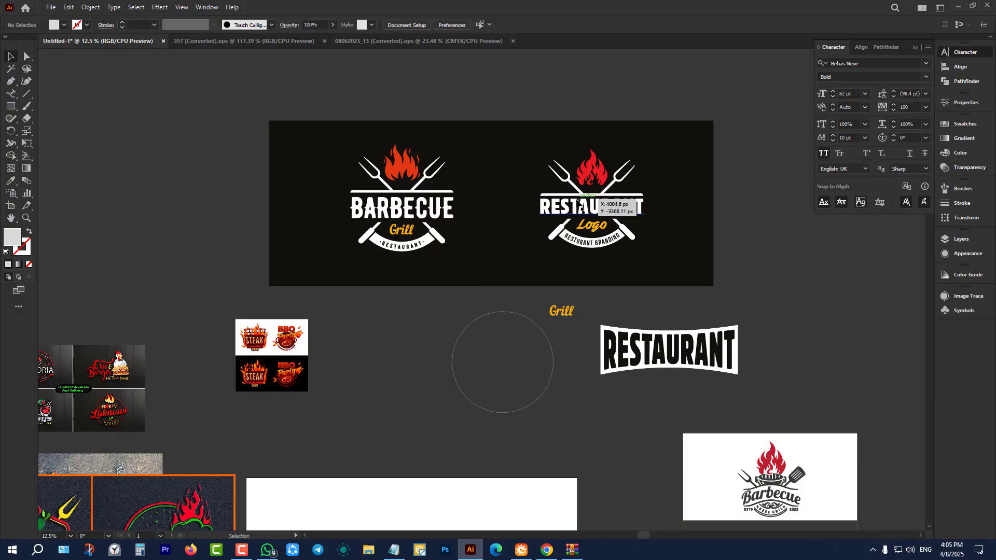
pyautogui.scroll(-1, 577, 200)
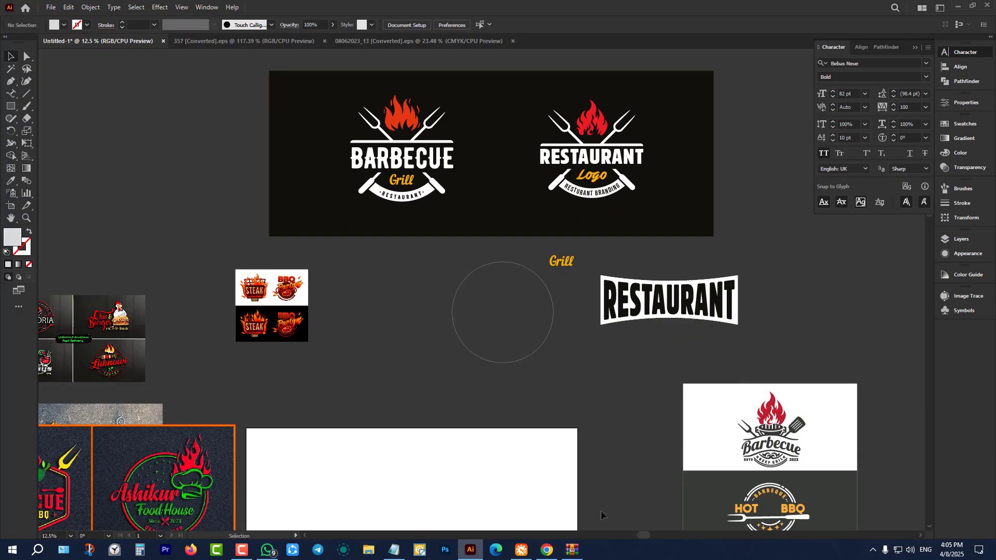
# Step: Switch to the Freepik barbeque logo results in Chrome and preview the Barbecue vintage vector logo badge, then close the preview
pyautogui.click(547, 550)
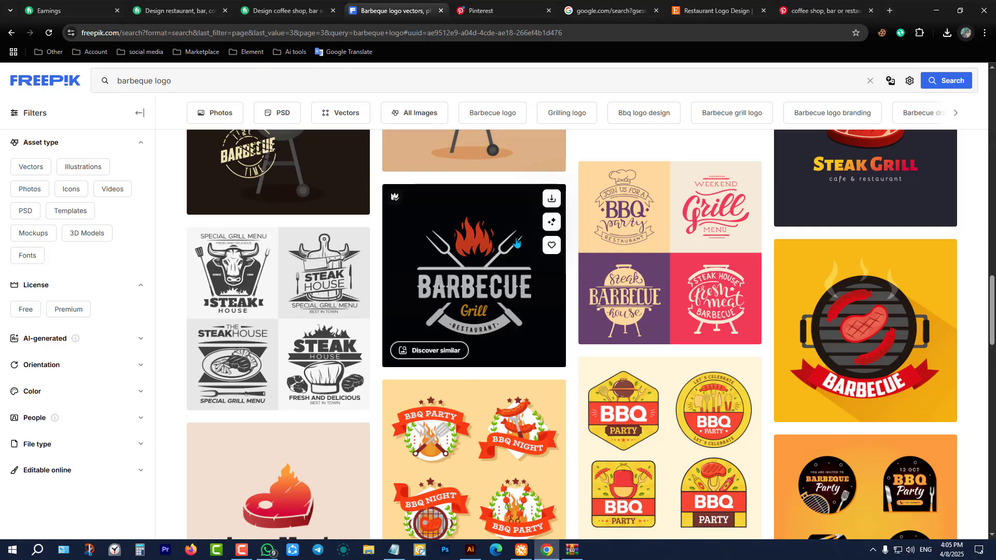
pyautogui.moveTo(626, 239)
pyautogui.scroll(-3, 626, 239)
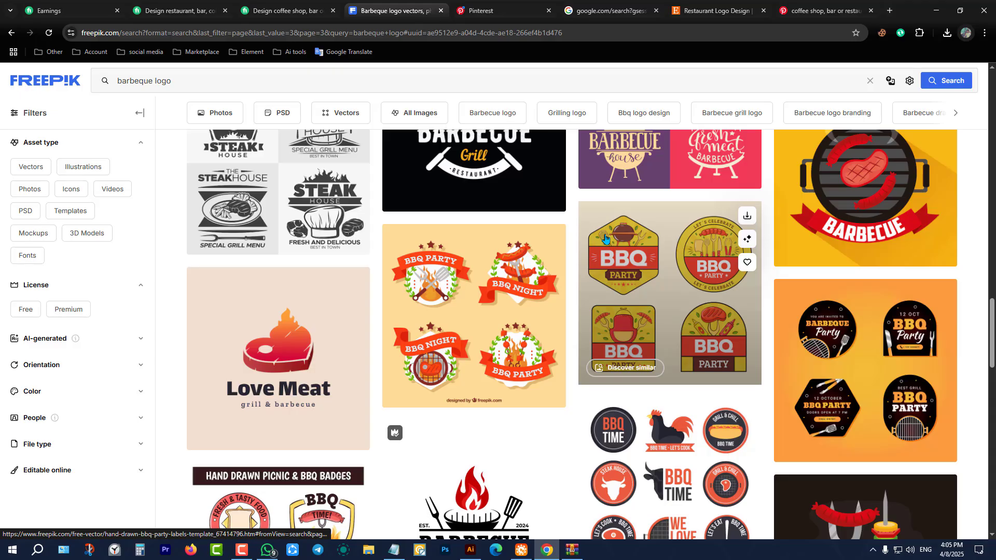
pyautogui.scroll(-5, 531, 275)
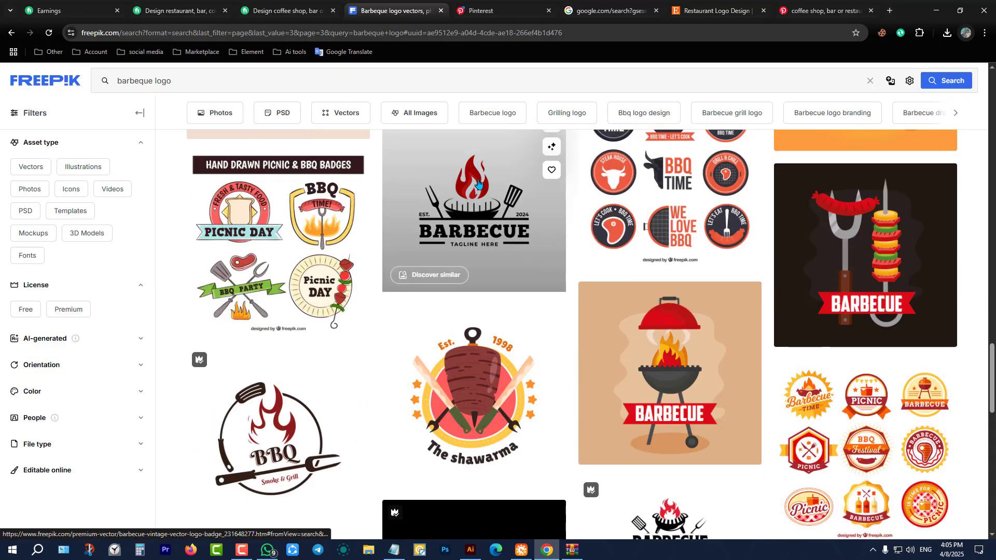
pyautogui.scroll(3, 449, 205)
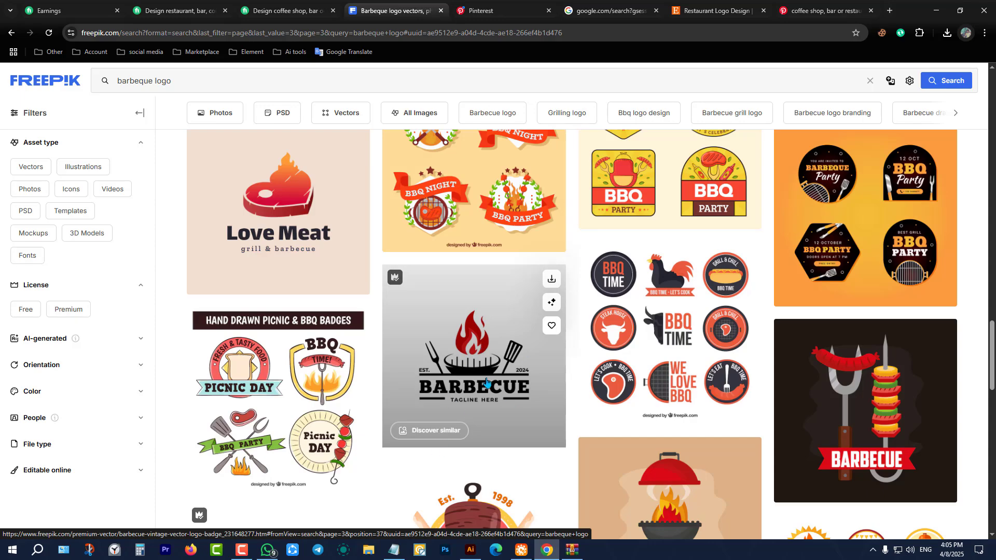
pyautogui.click(487, 383)
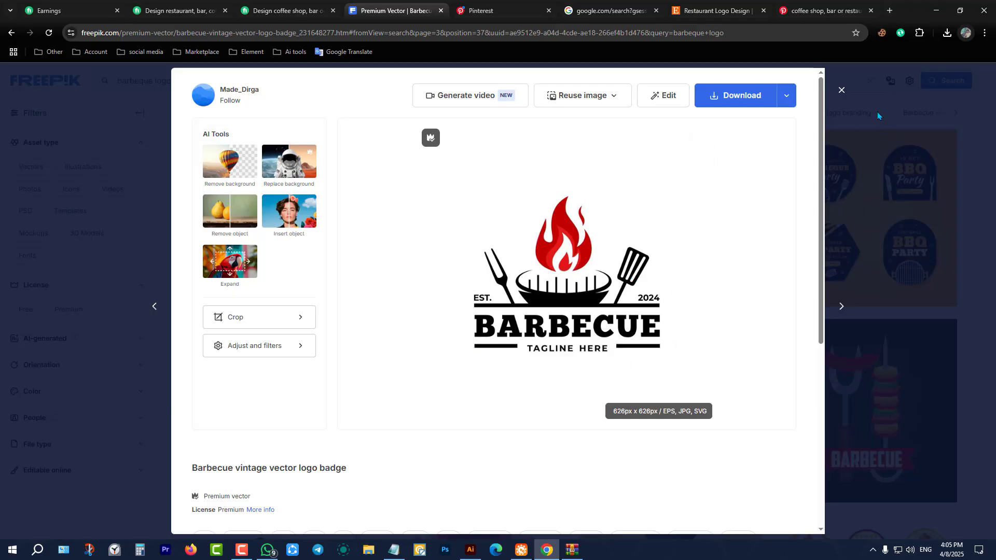
pyautogui.press('Escape')
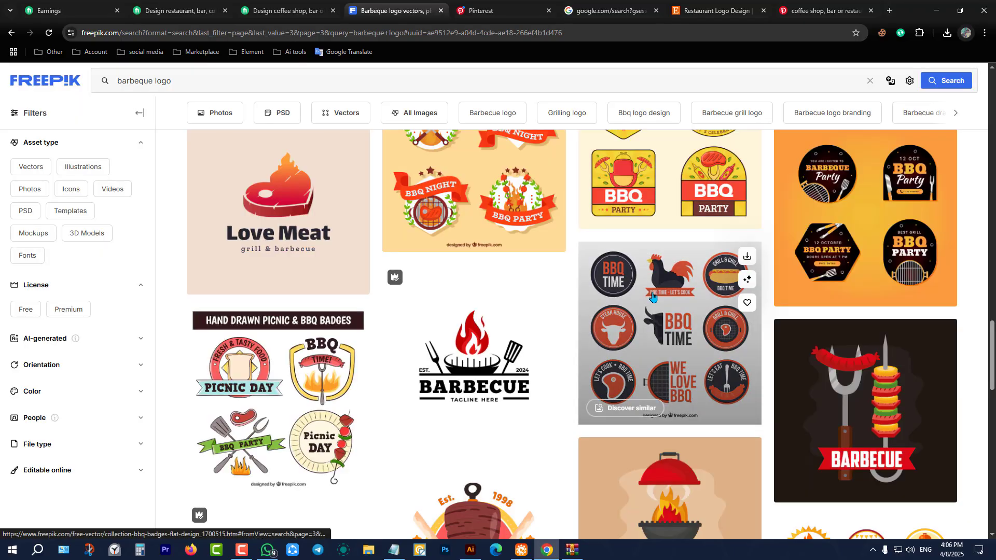
# Step: Preview the Street Boss BBQ logo further down the Freepik results and close the preview
pyautogui.scroll(-12, 658, 311)
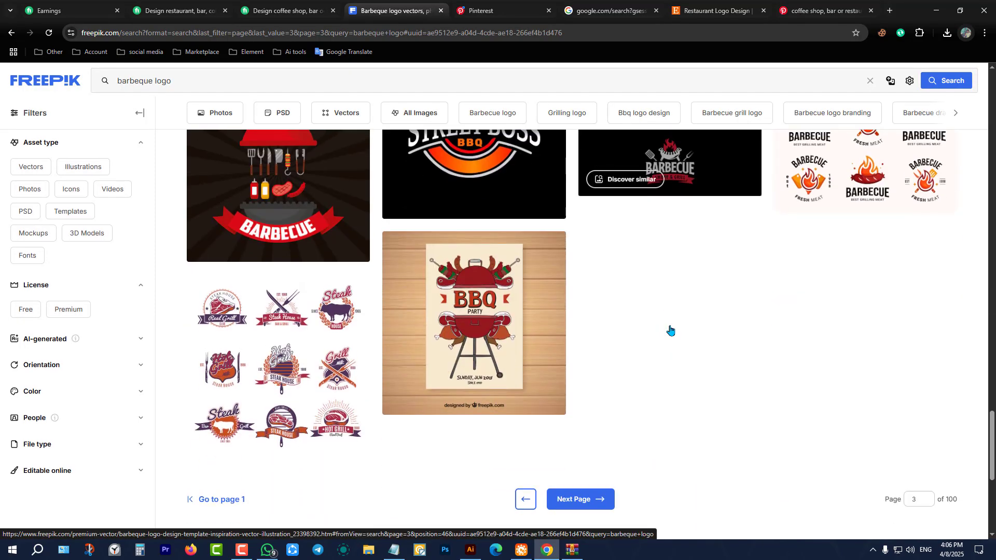
pyautogui.scroll(3, 669, 330)
pyautogui.click(485, 304)
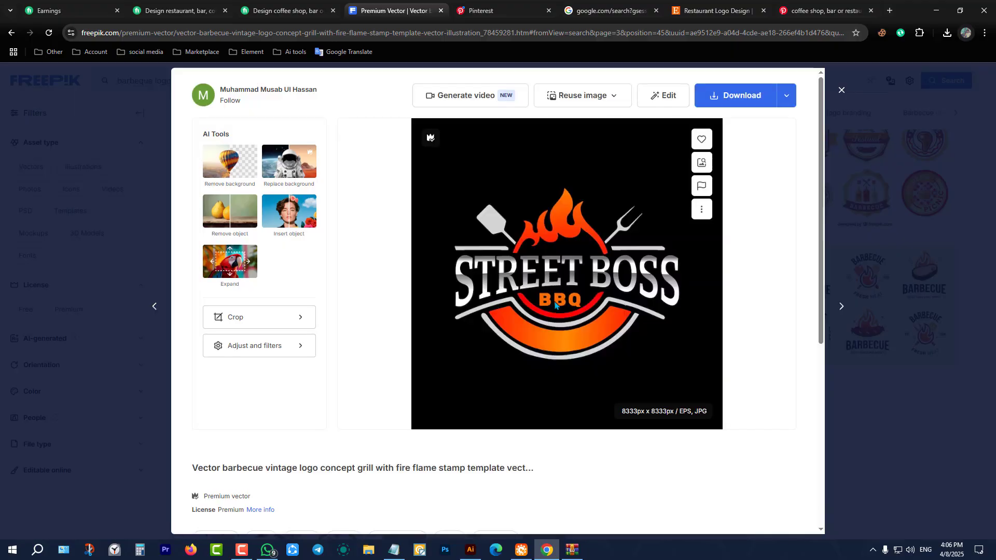
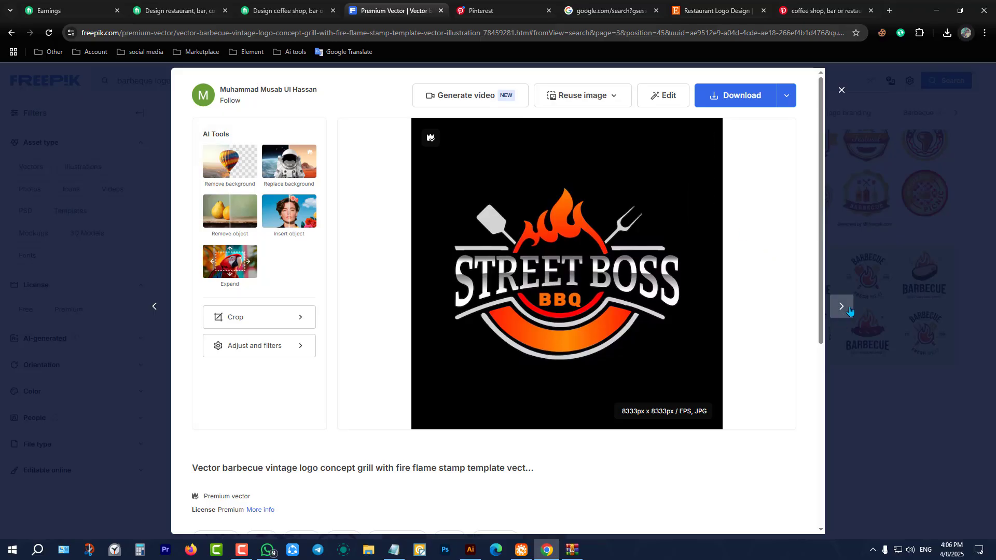
pyautogui.click(842, 88)
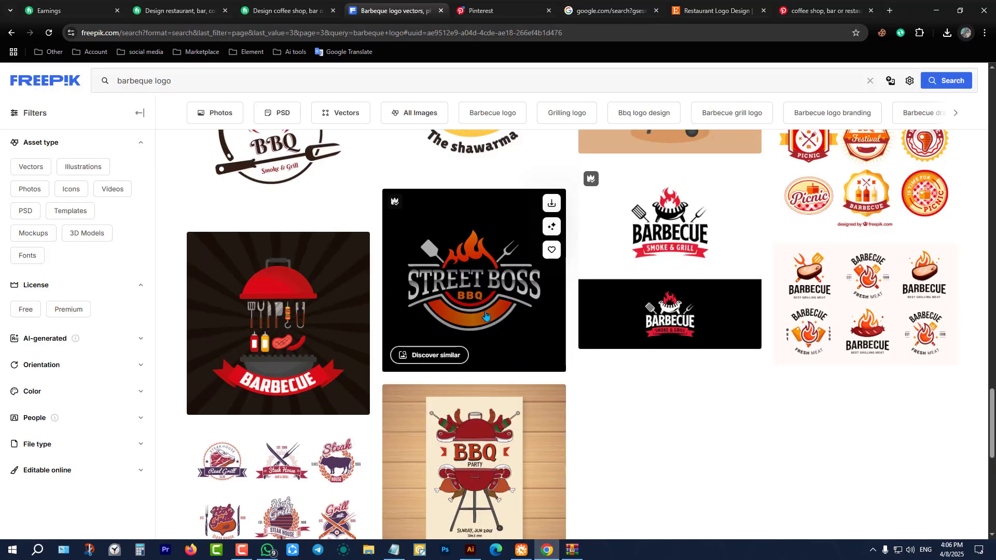
# Step: Browse page 4 of the Freepik barbeque logo results for more references and return to Illustrator
pyautogui.scroll(-6, 598, 302)
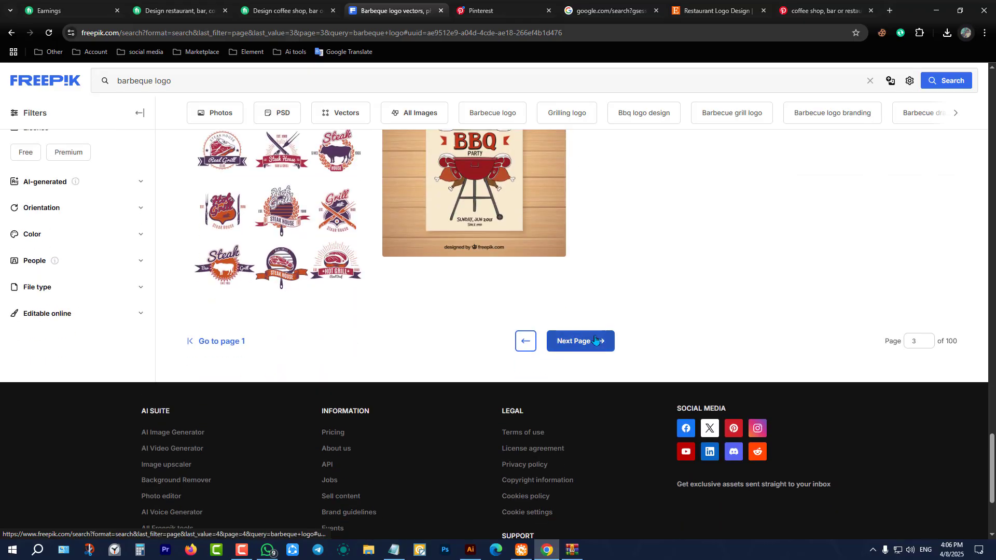
pyautogui.click(595, 340)
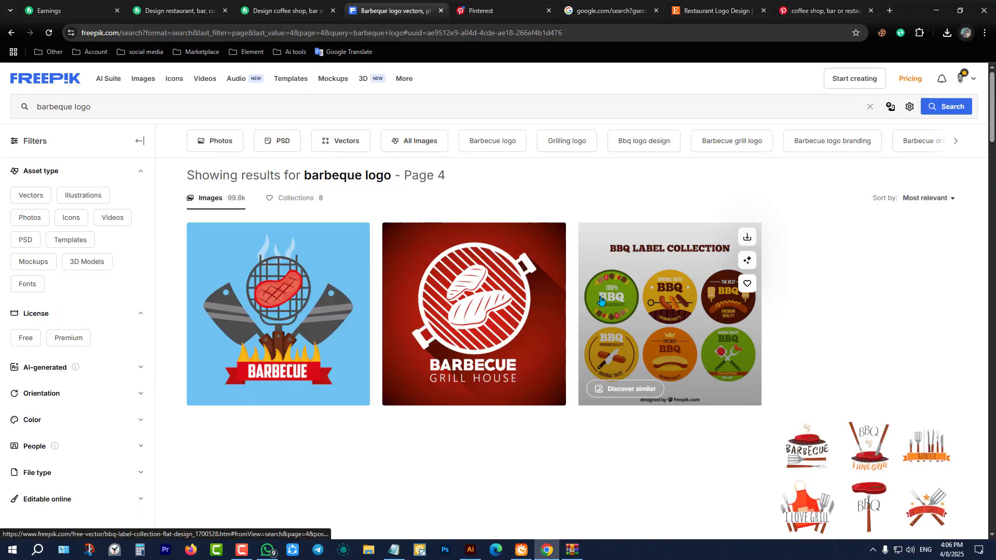
pyautogui.scroll(-10, 600, 300)
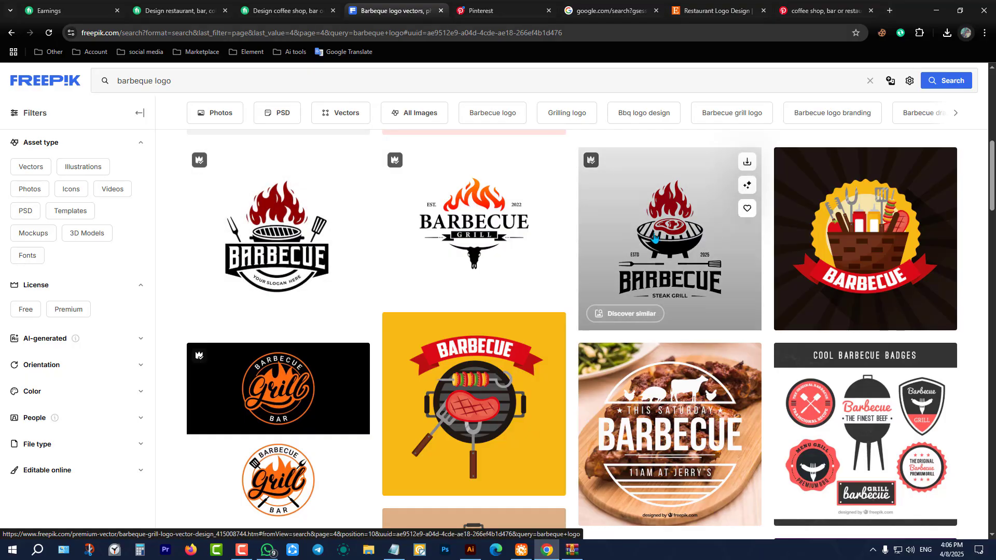
pyautogui.scroll(-8, 566, 244)
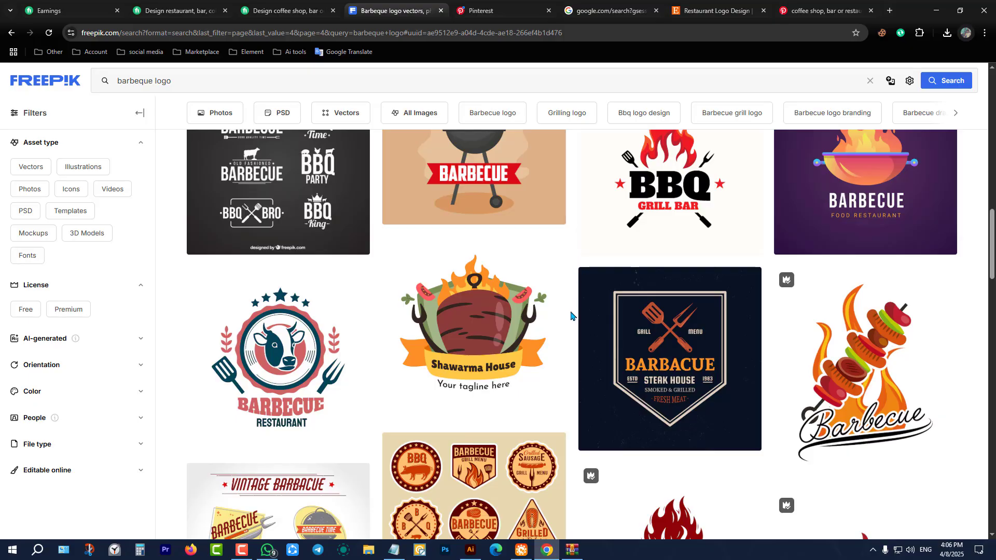
pyautogui.click(936, 11)
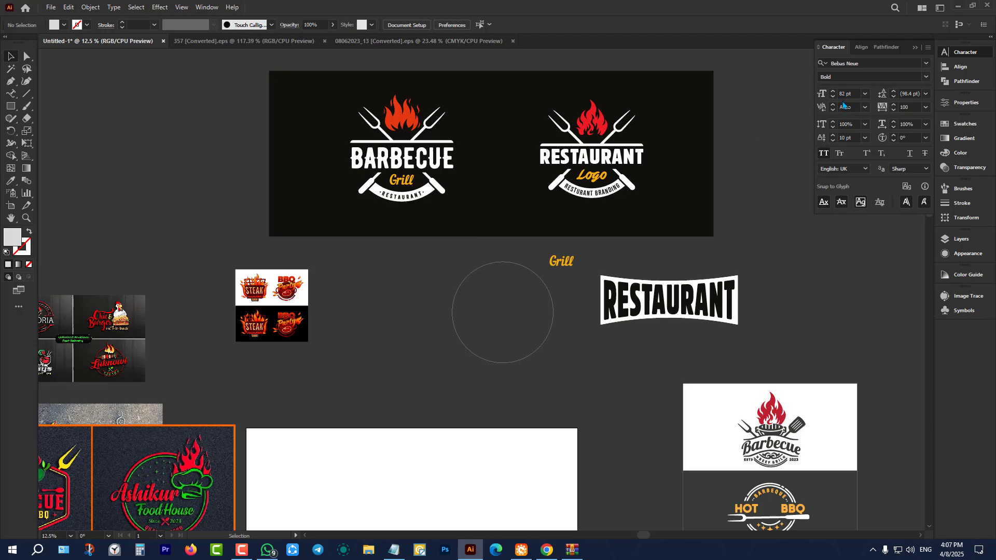
# Step: Examine the BARBECUE Grill and RESTAURANT Logo designs on the black background up close, including flames, forks, lettering and curved banners
pyautogui.scroll(2, 695, 121)
pyautogui.scroll(1, 617, 141)
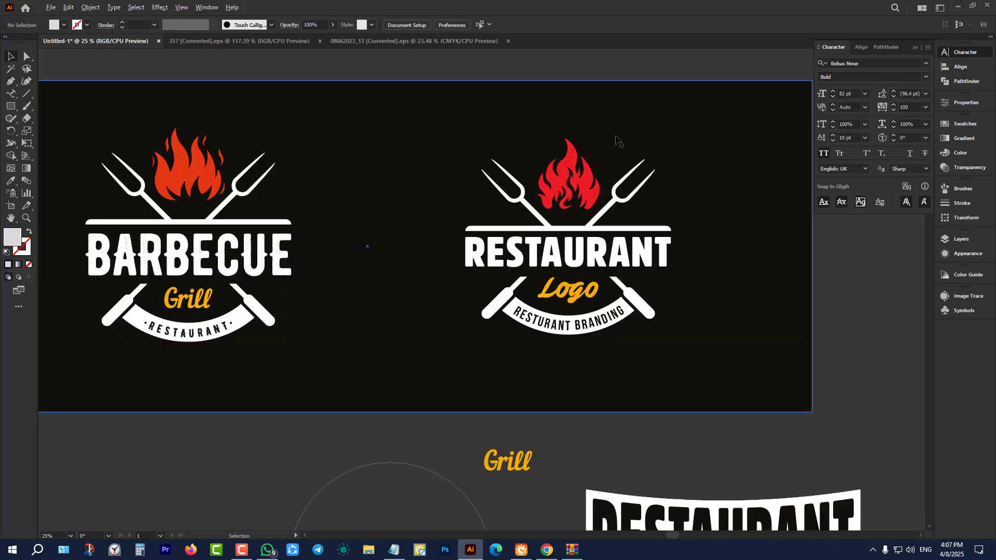
pyautogui.scroll(1, 617, 150)
pyautogui.scroll(-2, 615, 182)
pyautogui.scroll(3, 358, 234)
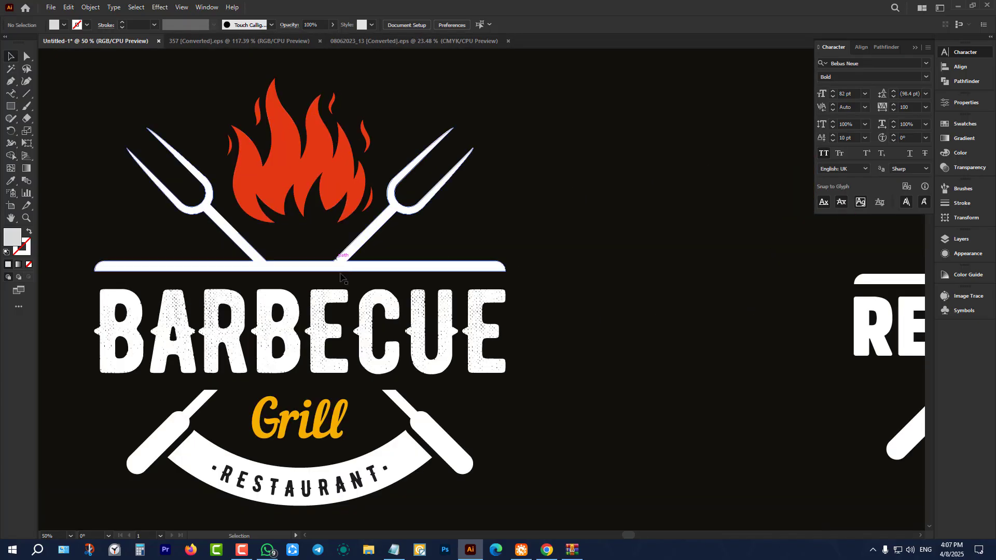
pyautogui.scroll(-2, 667, 289)
pyautogui.scroll(2, 582, 295)
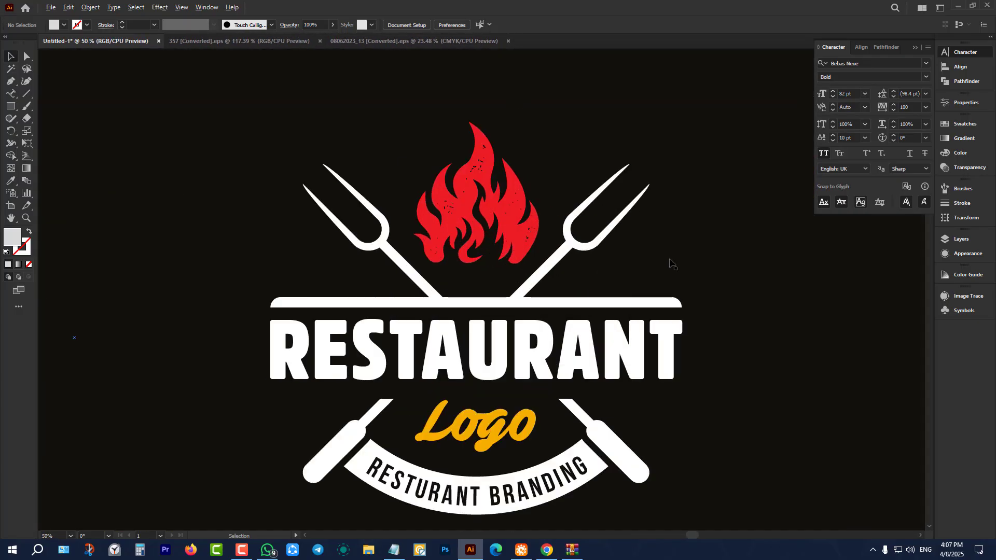
pyautogui.scroll(-3, 672, 265)
pyautogui.scroll(2, 659, 259)
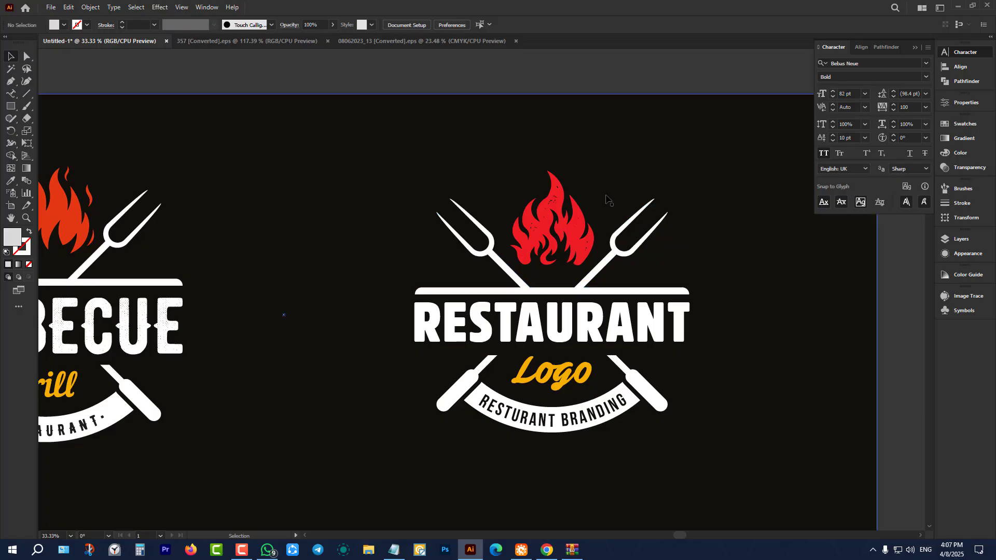
# Step: Inspect the reference logo sheet beside the blank artboard, focusing on the Food House logo with the chef hat and flames
pyautogui.scroll(-3, 618, 306)
pyautogui.scroll(-4, 620, 307)
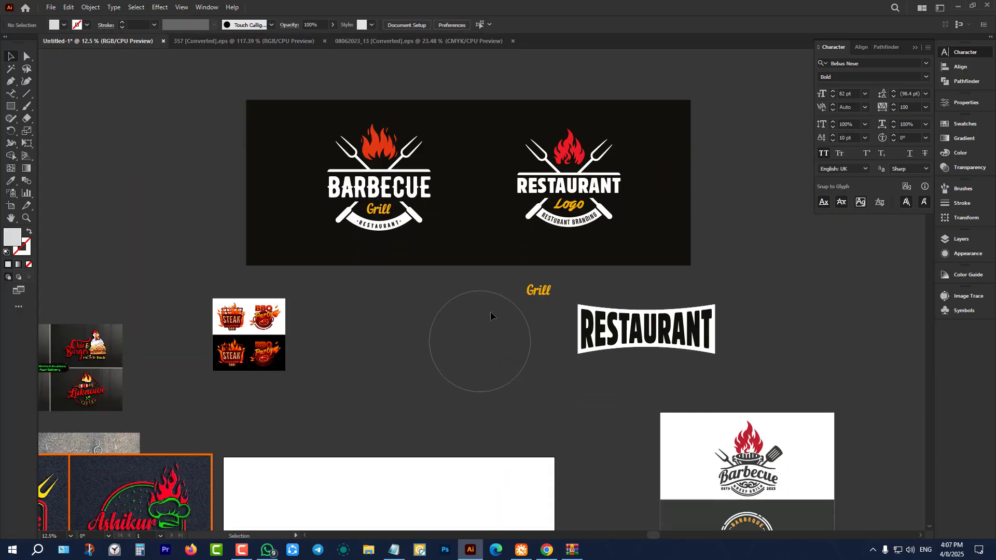
pyautogui.scroll(-2, 524, 299)
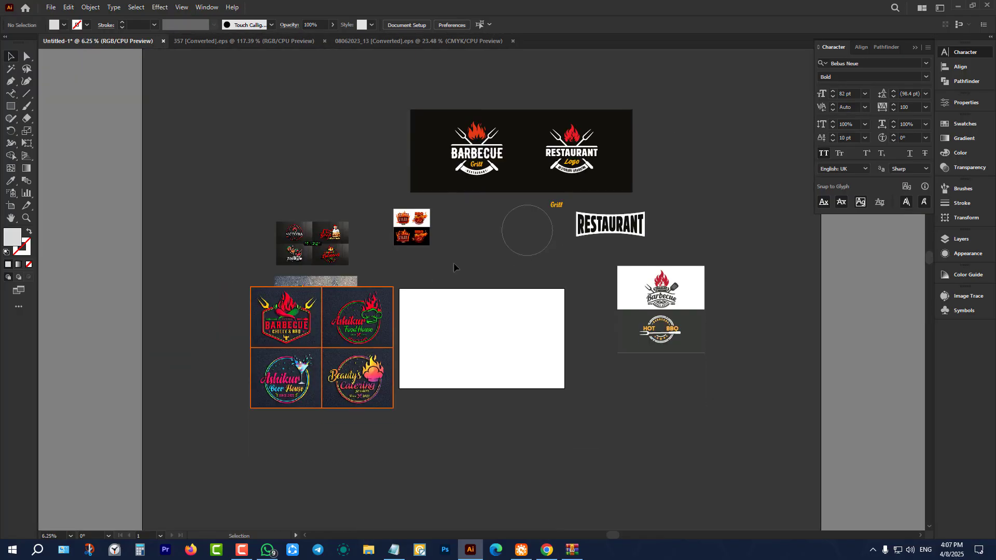
pyautogui.scroll(3, 314, 271)
pyautogui.scroll(-1, 314, 271)
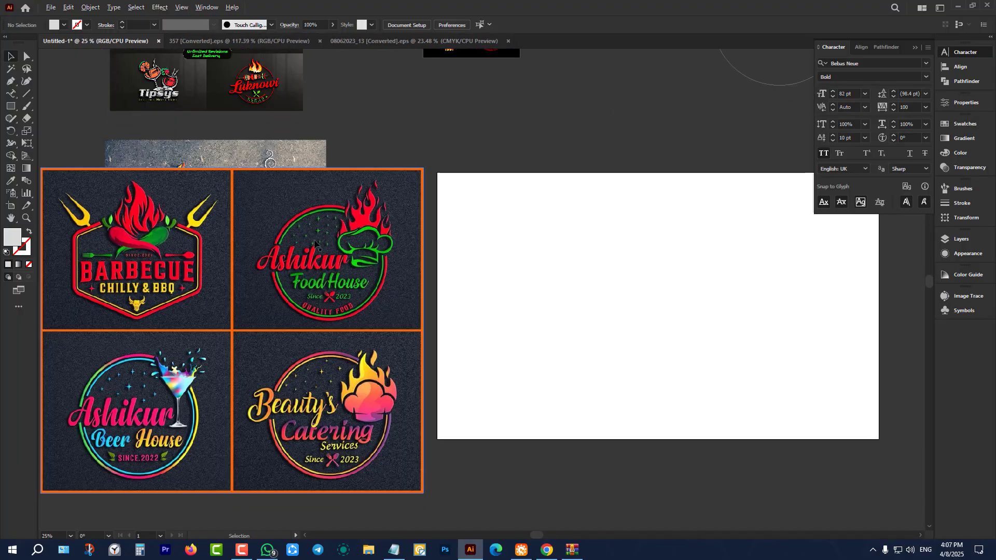
pyautogui.scroll(2, 315, 242)
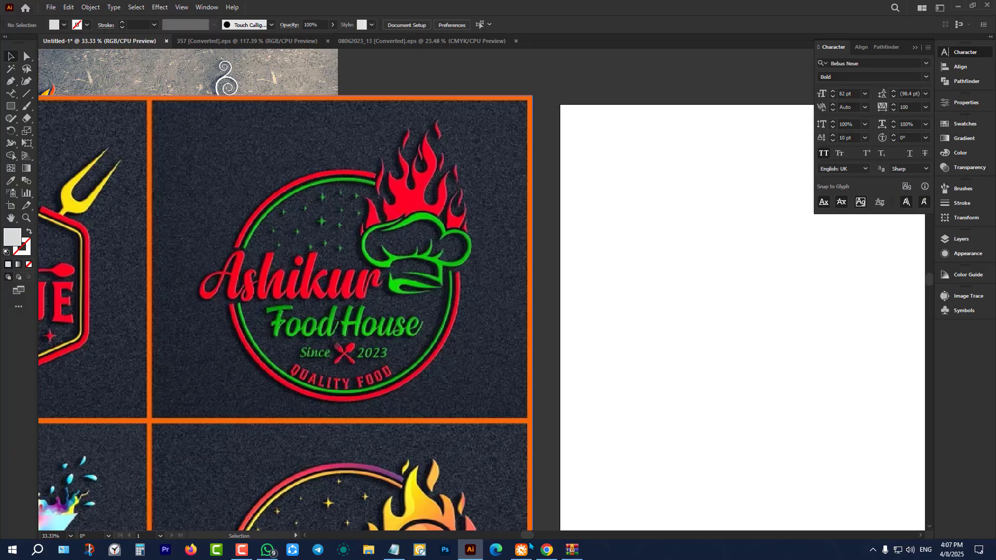
# Step: Switch to the Freepik page in Chrome and search for "restaurant chef hat"
pyautogui.click(547, 550)
pyautogui.scroll(15, 446, 181)
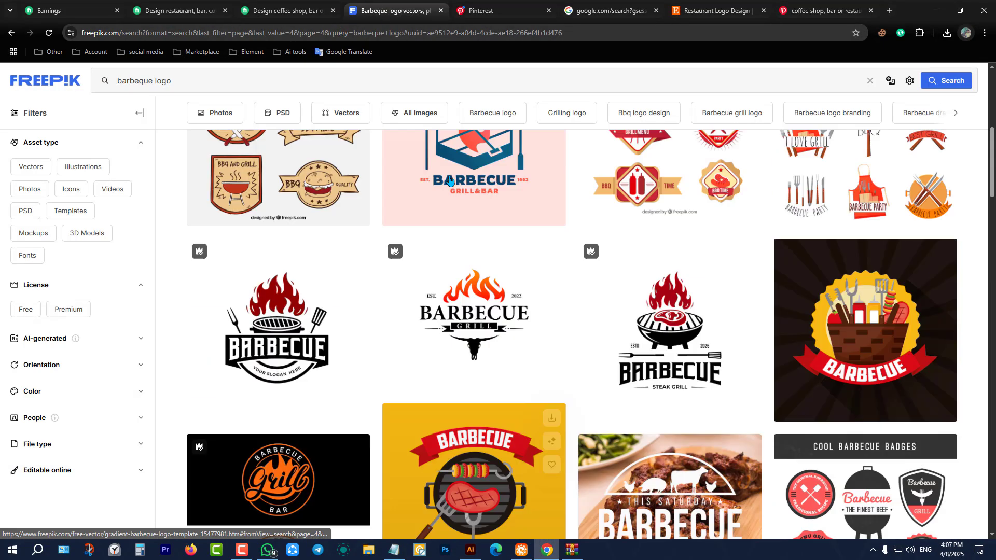
pyautogui.moveTo(390, 86)
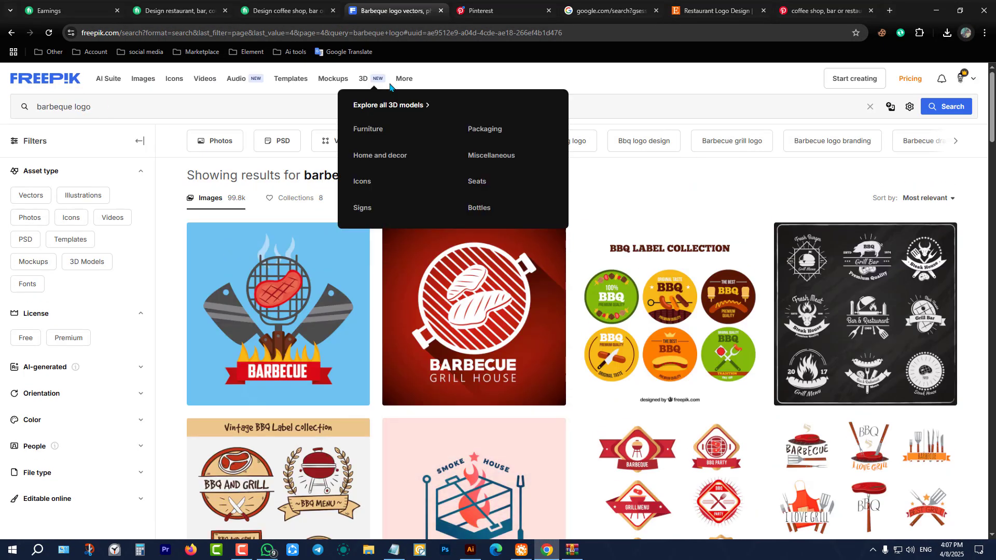
pyautogui.click(236, 108)
pyautogui.write('r')
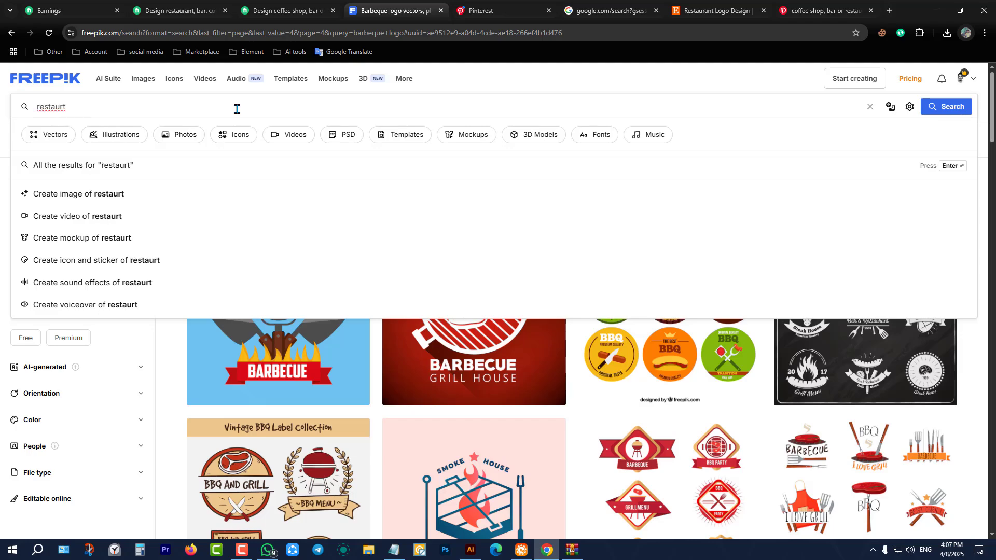
pyautogui.write('estaurant ')
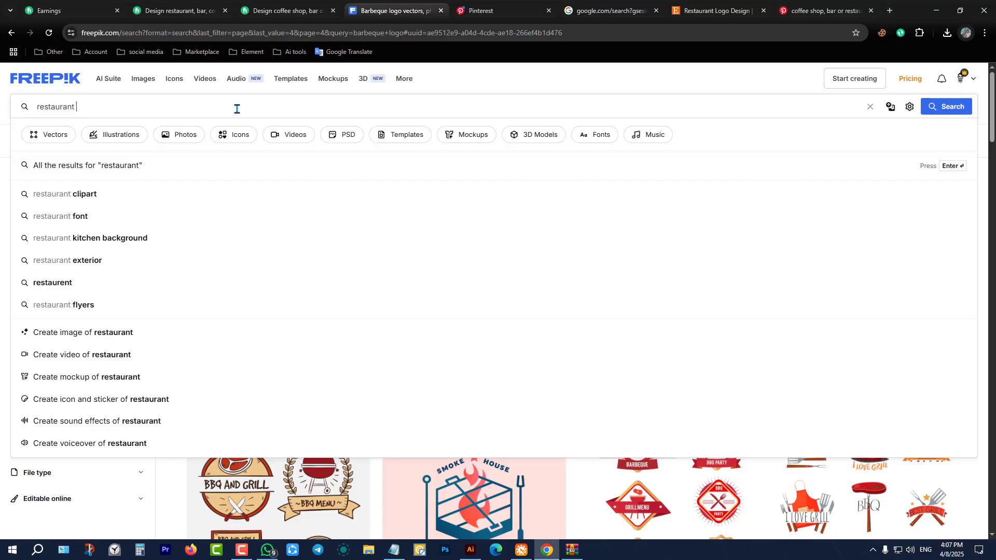
pyautogui.write('chef ')
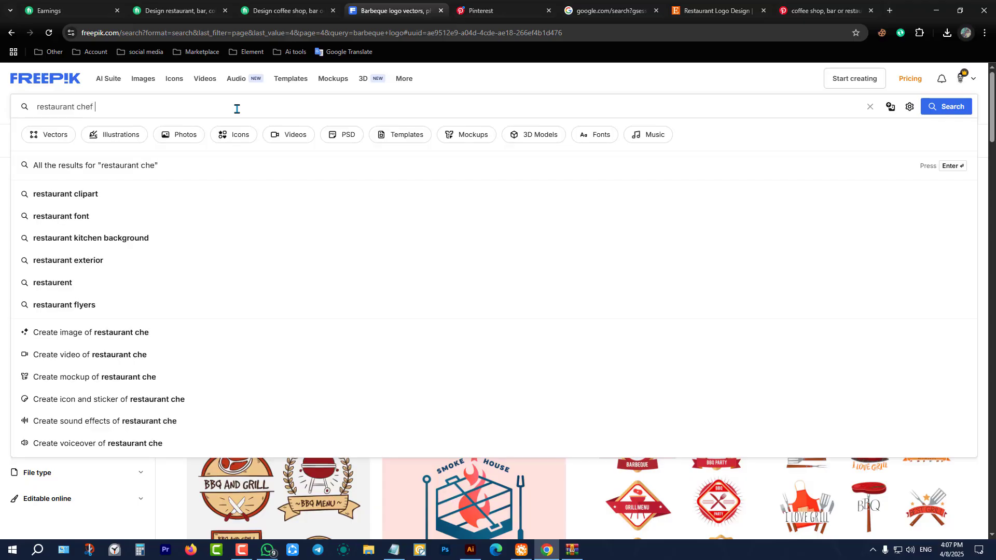
pyautogui.write('hat')
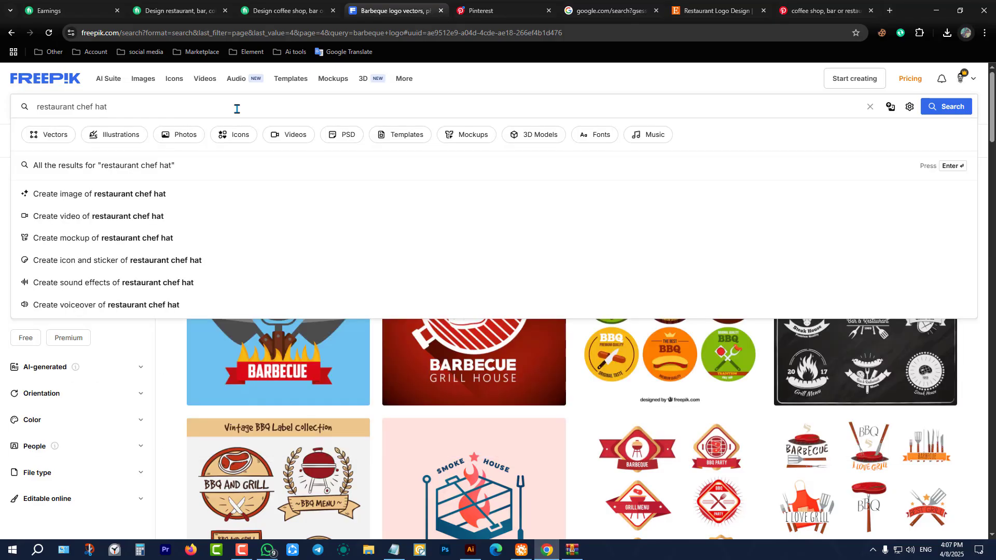
pyautogui.press('Return')
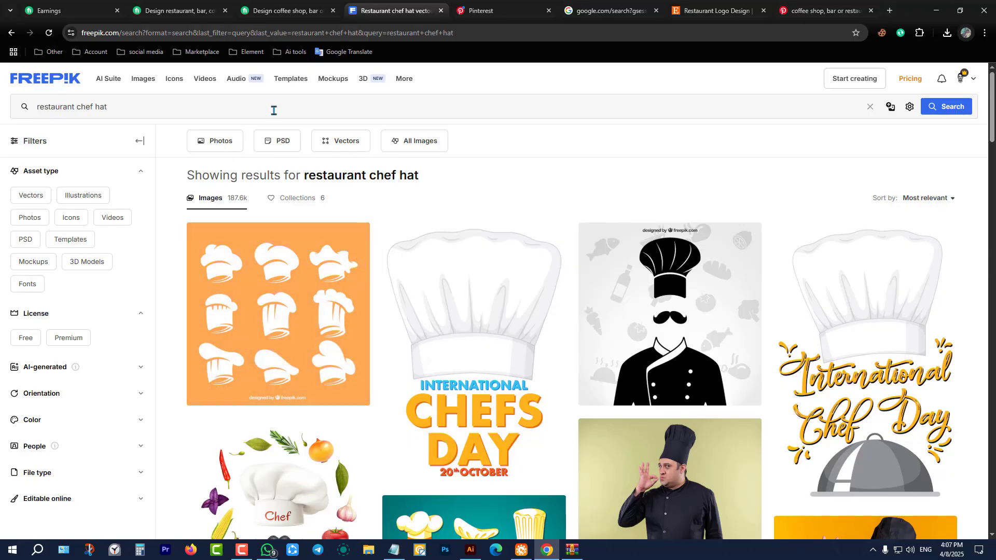
# Step: Refine the Freepik search to "restaurant chef hat logo"
pyautogui.press('BackSpace')
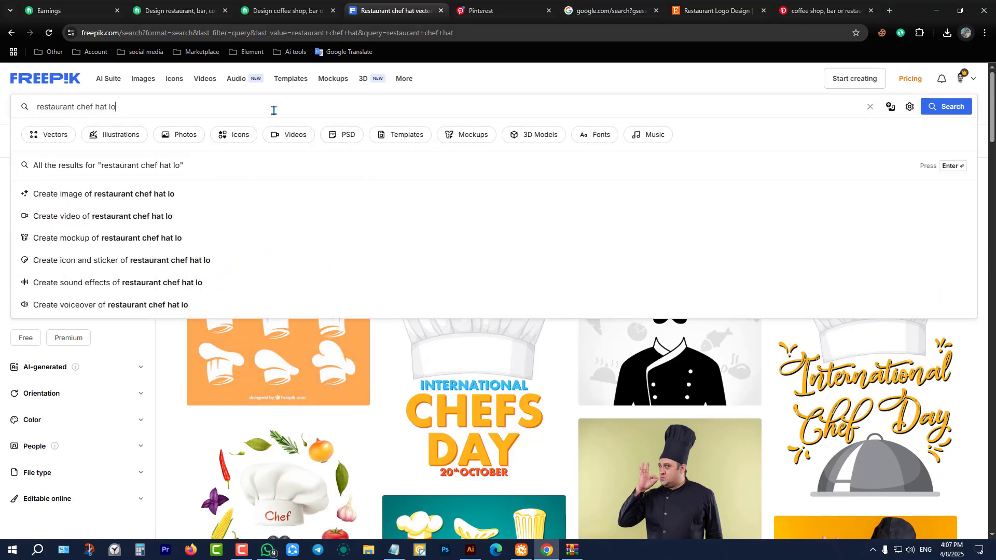
pyautogui.write('go')
pyautogui.press('Return')
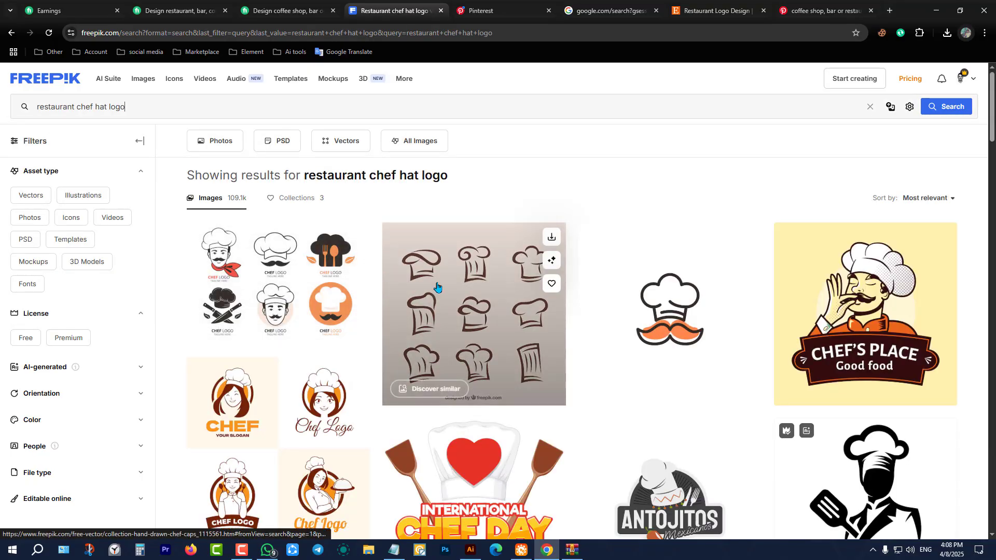
# Step: Browse the chef hat logo results and download the flat design chef logo template with four black-and-orange CHEF badges
pyautogui.scroll(-4, 612, 367)
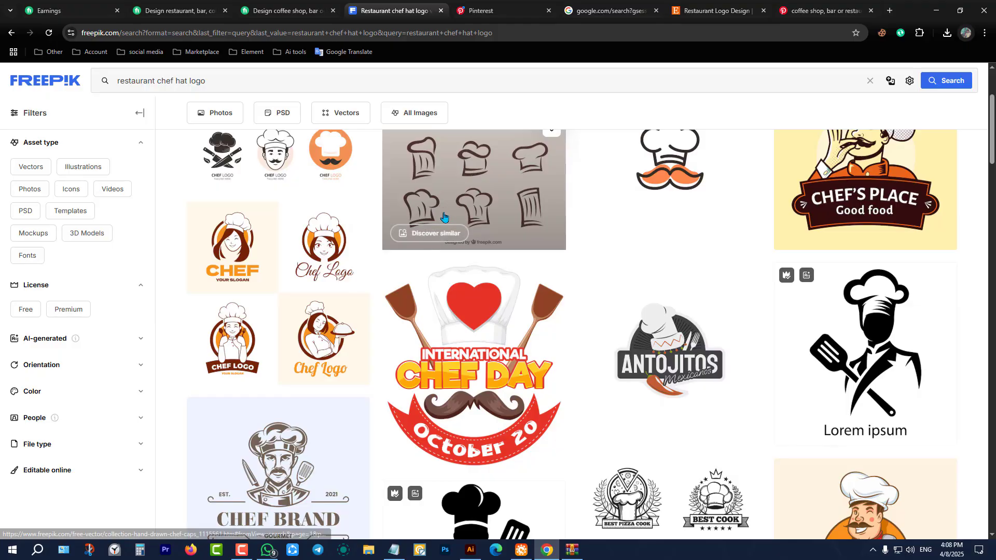
pyautogui.scroll(-3, 370, 312)
pyautogui.scroll(-6, 534, 273)
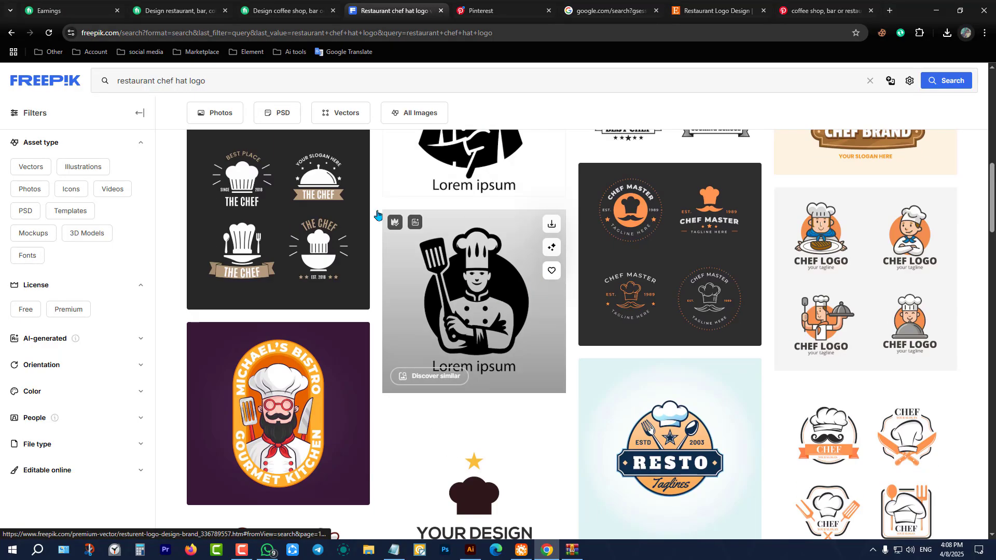
pyautogui.scroll(-3, 669, 280)
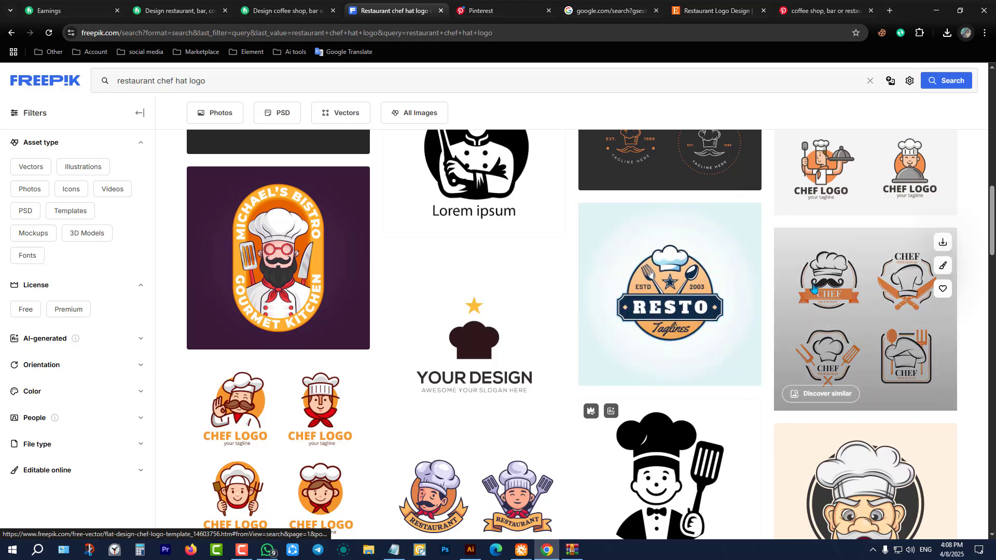
pyautogui.scroll(-3, 768, 265)
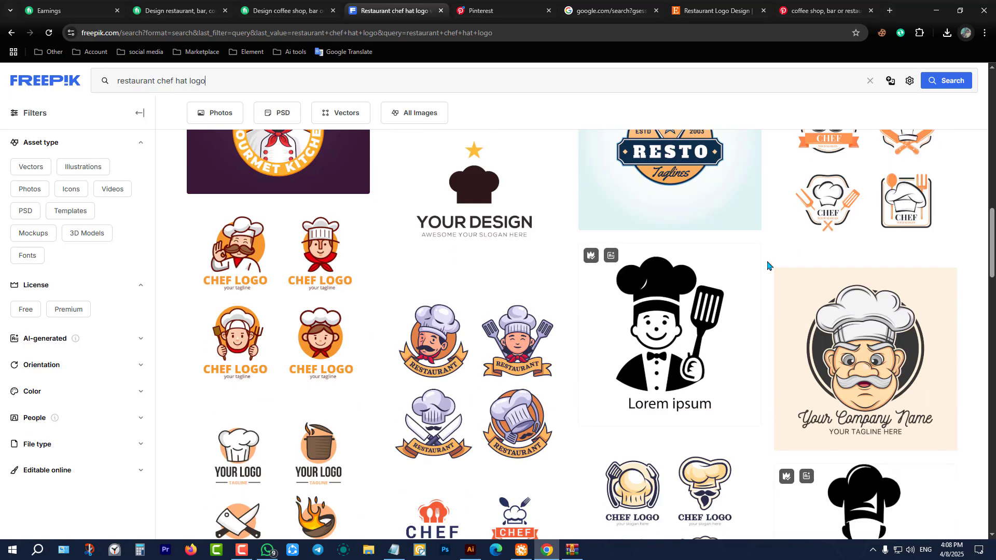
pyautogui.scroll(-6, 769, 254)
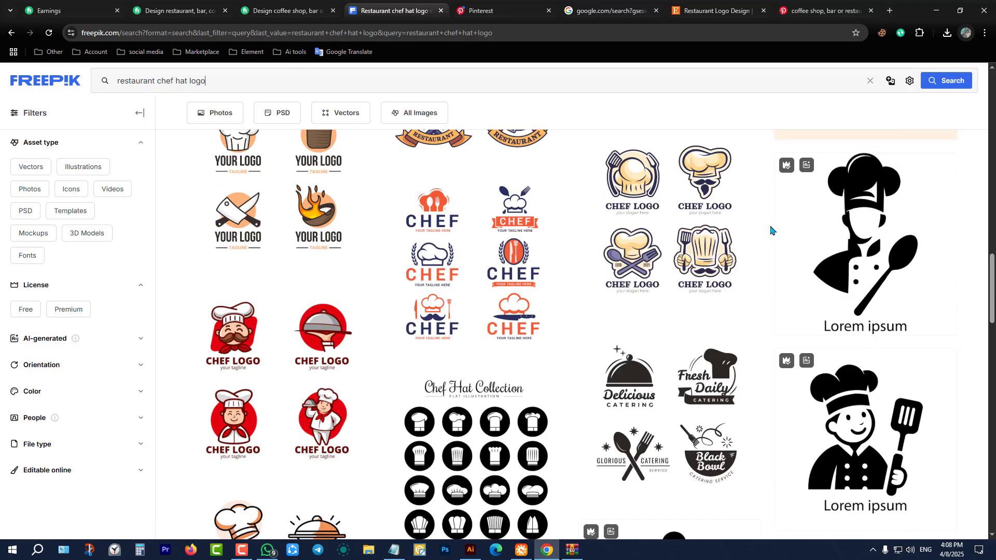
pyautogui.scroll(-3, 771, 229)
pyautogui.scroll(3, 776, 236)
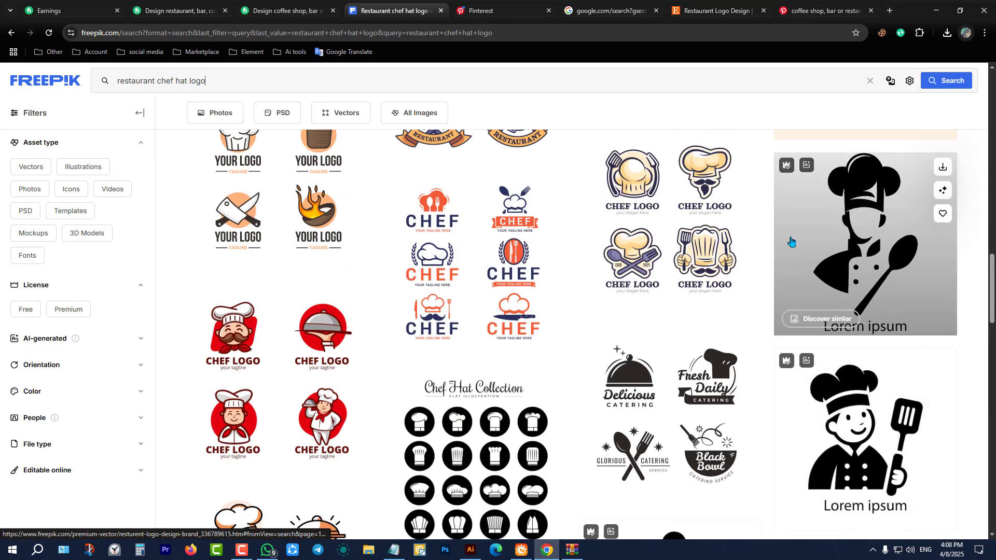
pyautogui.scroll(-6, 792, 241)
pyautogui.scroll(-3, 797, 242)
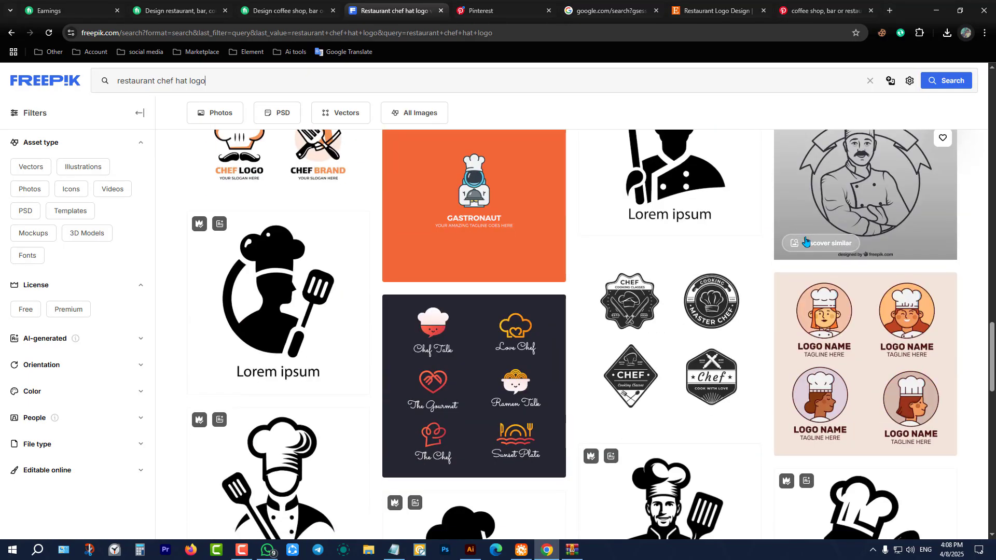
pyautogui.scroll(-3, 814, 238)
pyautogui.scroll(10, 834, 232)
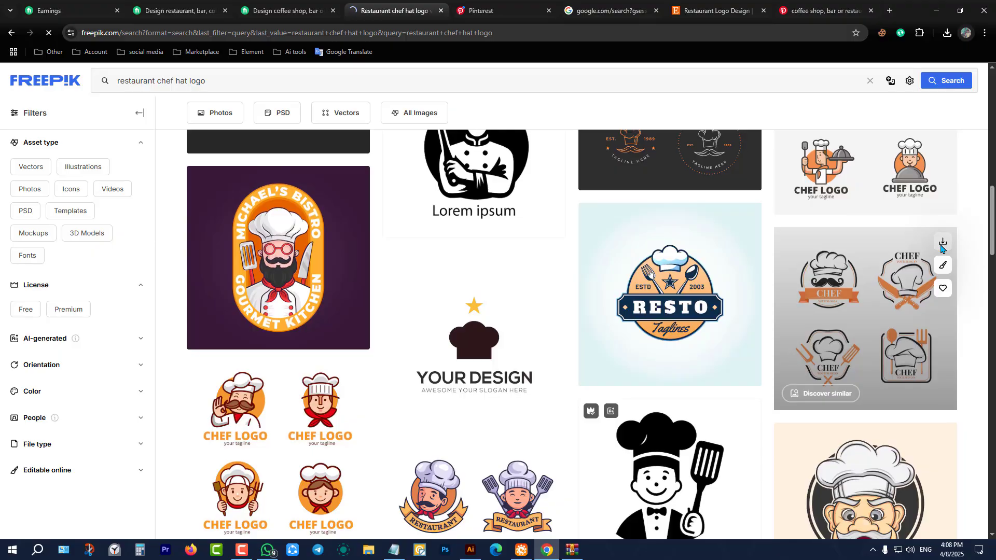
# Step: Go to page 2 of the results and download the CHEF LOGO RESTAURANT template with the chef hat in a red circle
pyautogui.scroll(-6, 544, 286)
pyautogui.scroll(-12, 544, 286)
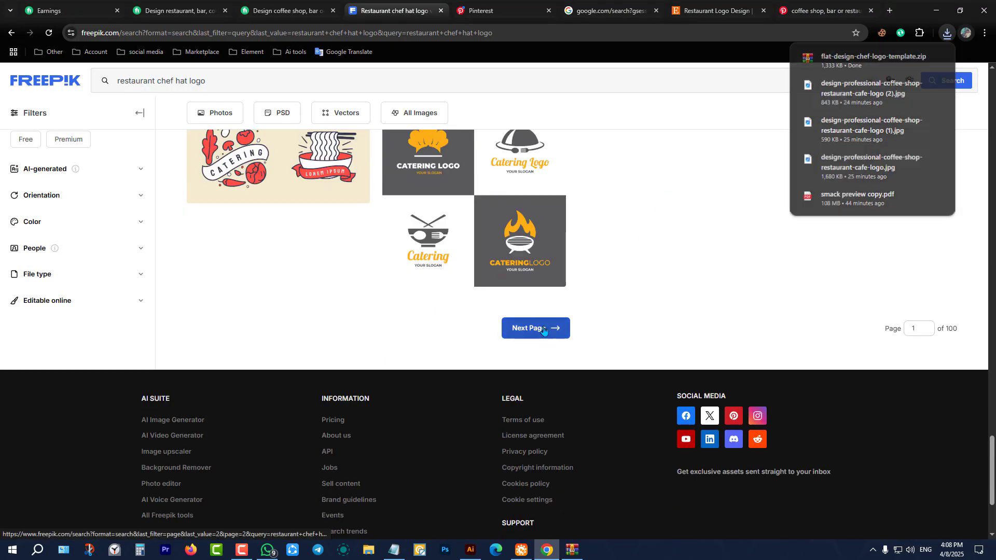
pyautogui.click(544, 337)
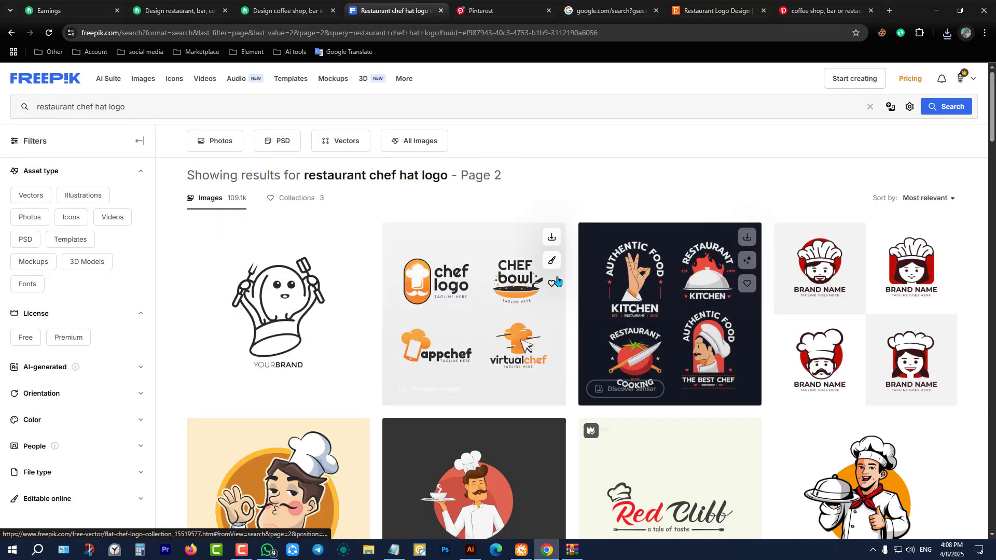
pyautogui.scroll(-5, 653, 281)
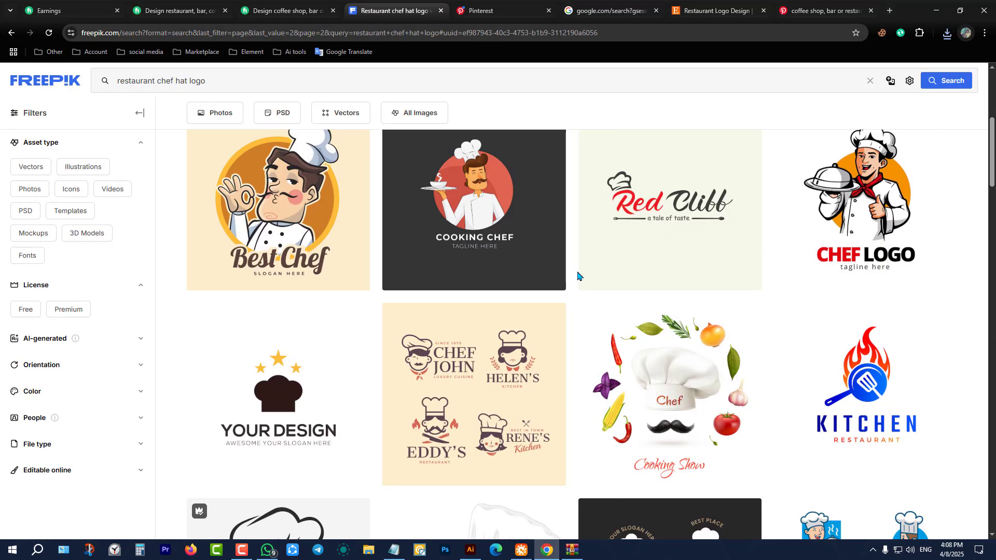
pyautogui.moveTo(579, 276)
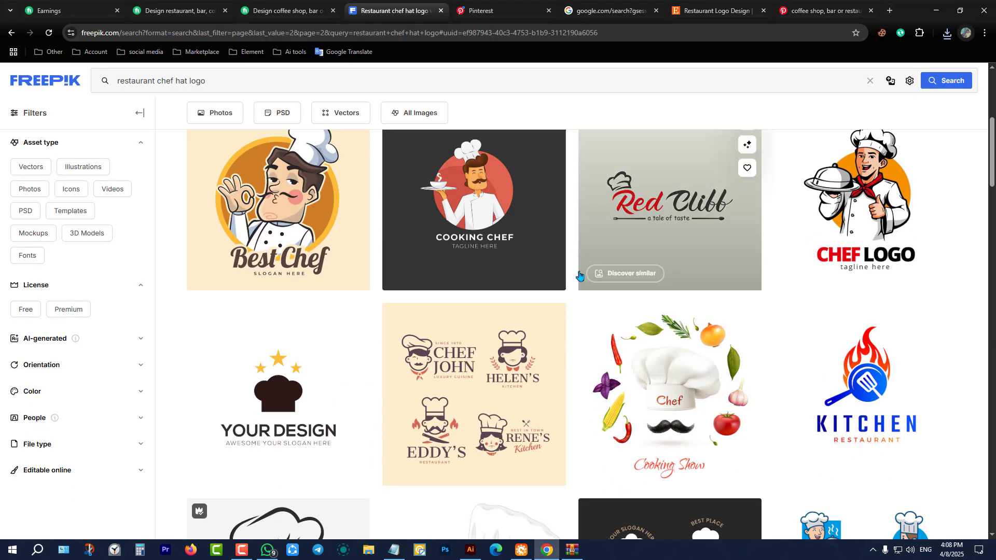
pyautogui.scroll(-9, 589, 266)
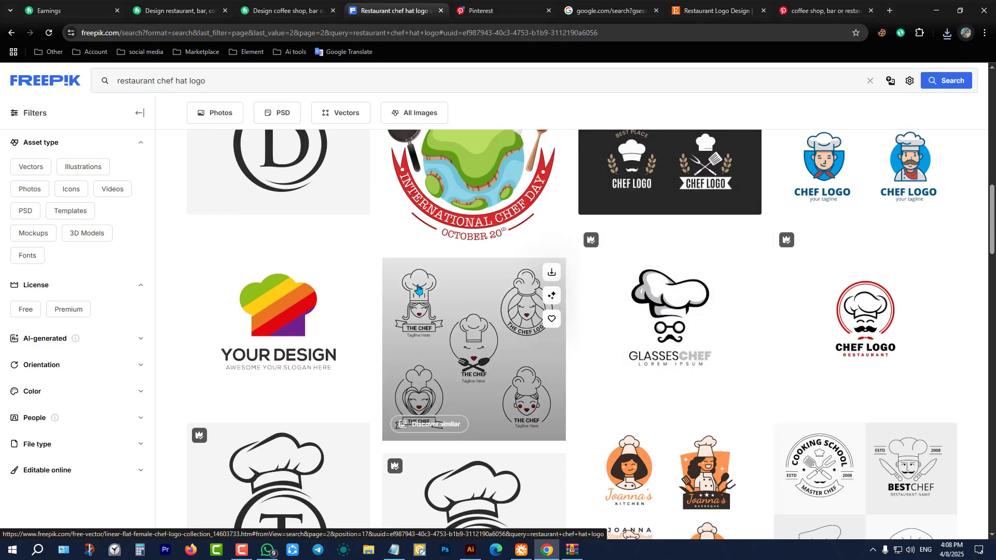
pyautogui.moveTo(912, 249)
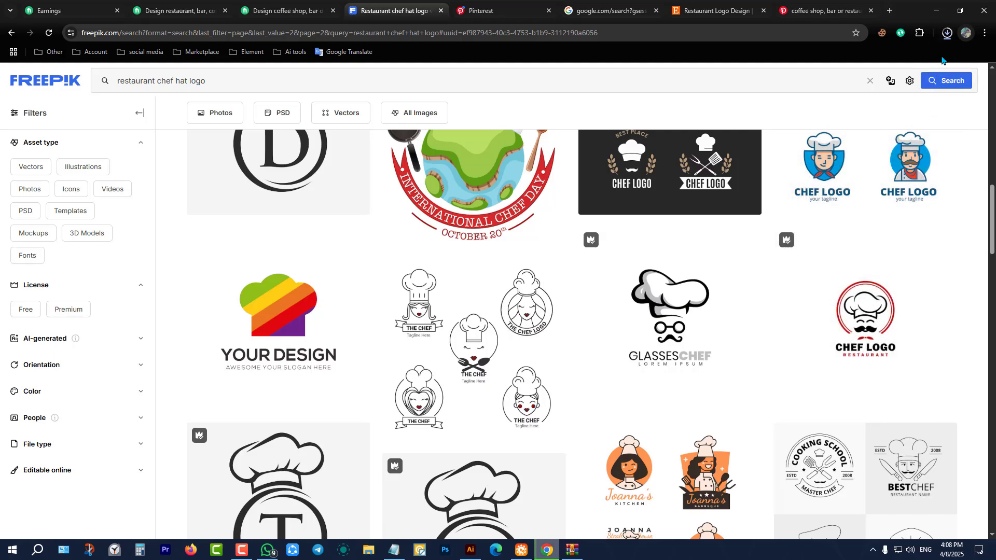
# Step: Open the downloaded chef-restaurant-logo-design-template.zip and open its CHEF_5.eps file in Illustrator
pyautogui.click(861, 67)
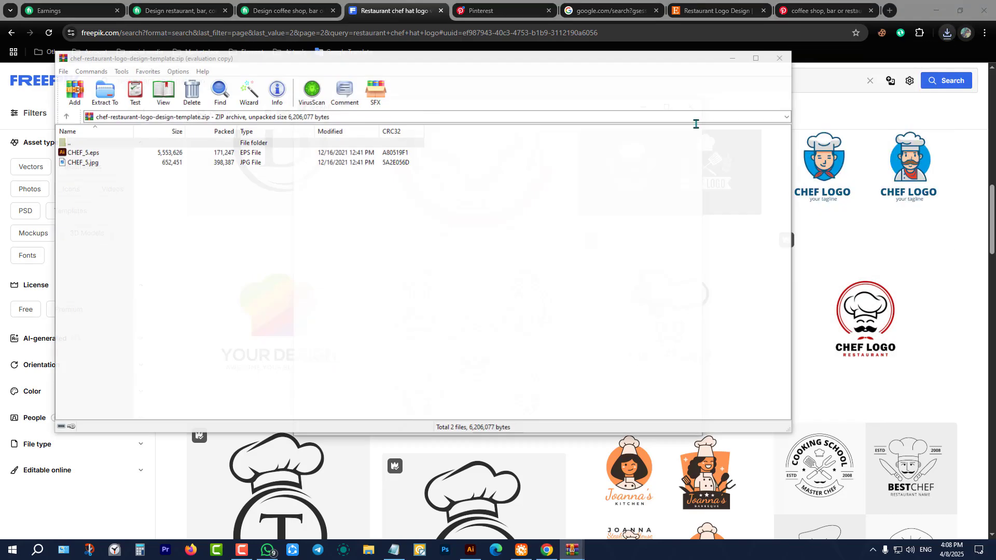
pyautogui.click(107, 151)
pyautogui.doubleClick(107, 151)
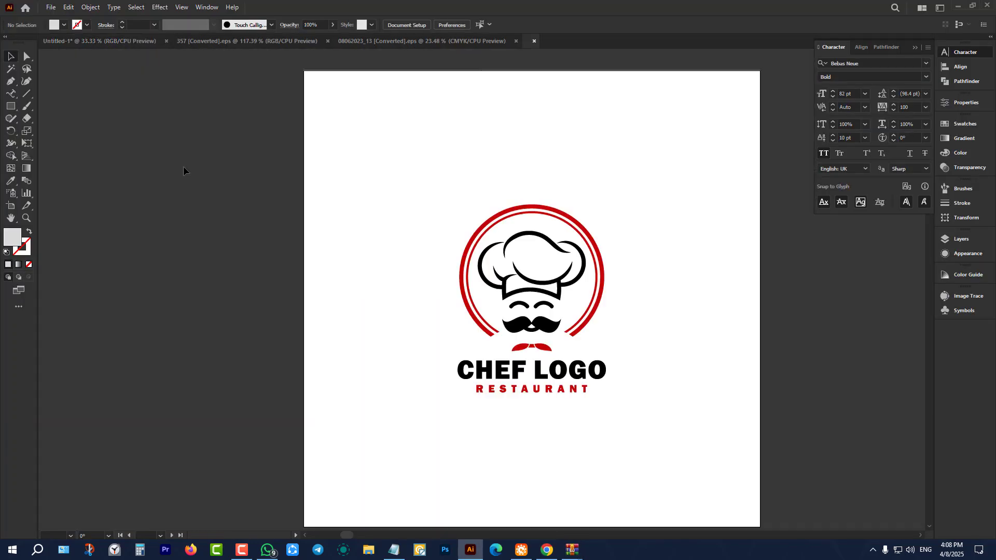
# Step: Copy the chef logo artwork into the Untitled-1 document and place it at the blank artboard's lower-right corner
pyautogui.click(540, 240)
pyautogui.moveTo(540, 240); pyautogui.dragTo(700, 371)
pyautogui.scroll(-4, 609, 251)
pyautogui.scroll(-2, 694, 377)
# Step: Ungroup the pasted chef logo artwork and delete its white background square
pyautogui.rightClick(596, 279)
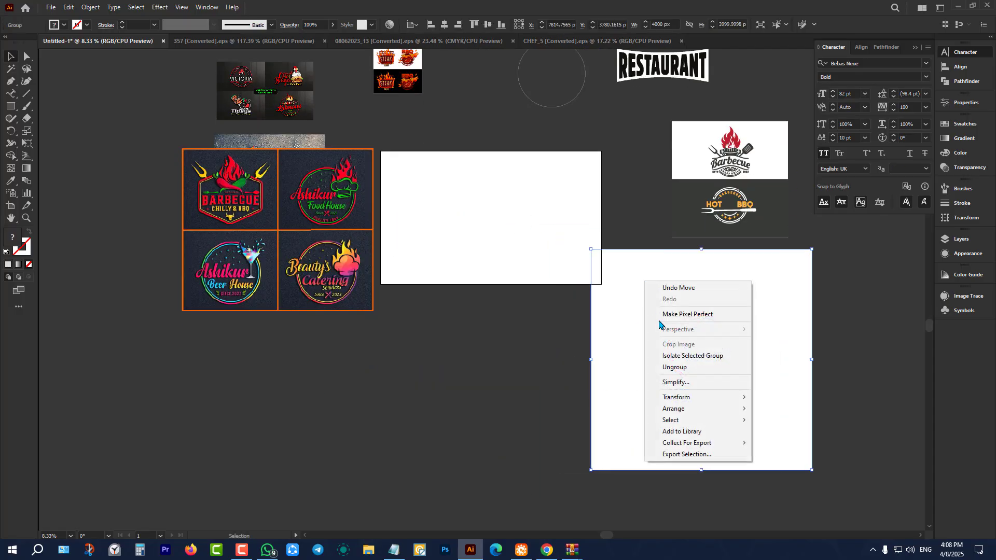
pyautogui.click(674, 366)
pyautogui.click(628, 316)
pyautogui.press('Delete')
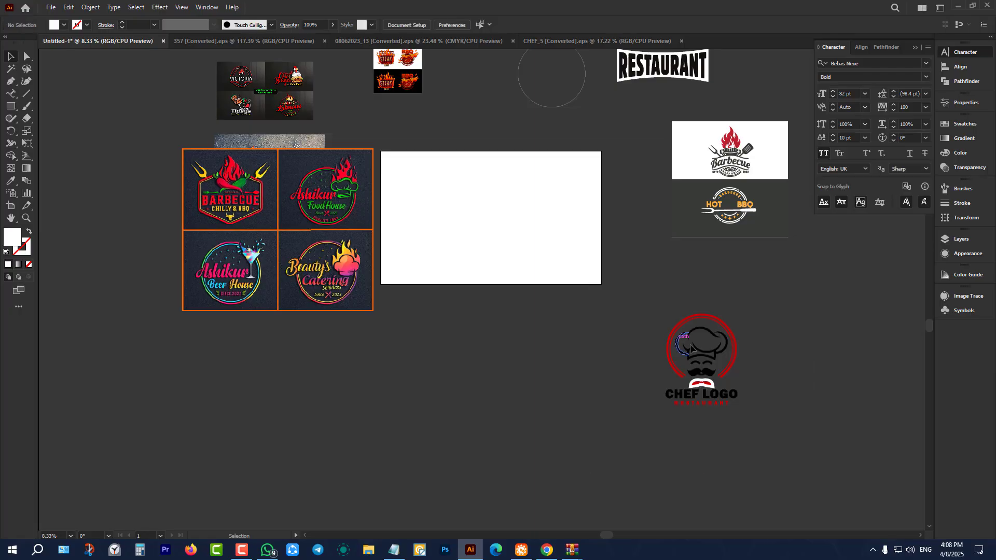
# Step: Delete the chef logo's red rings, red-and-white neckerchief and CHEF LOGO RESTAURANT text
pyautogui.click(705, 349)
pyautogui.scroll(3, 724, 374)
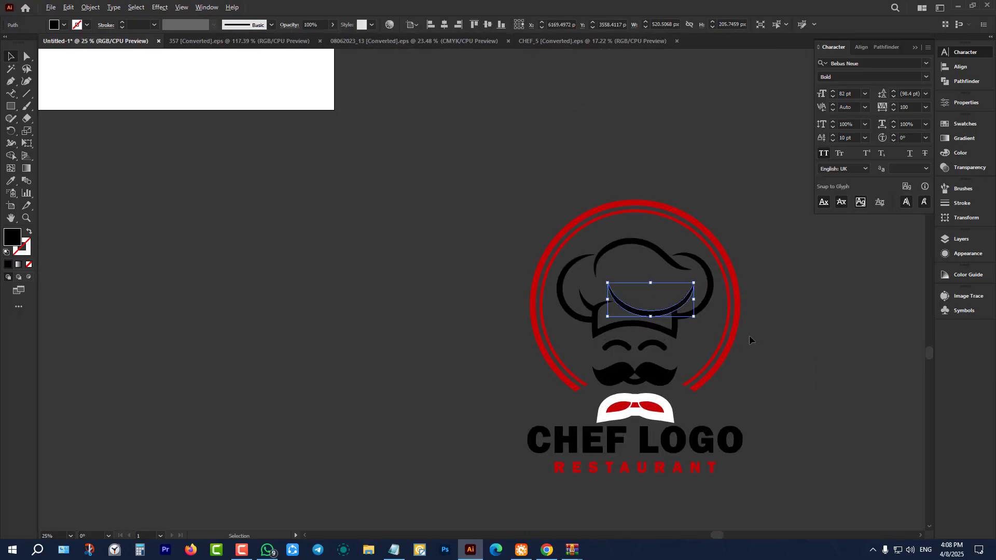
pyautogui.click(719, 334)
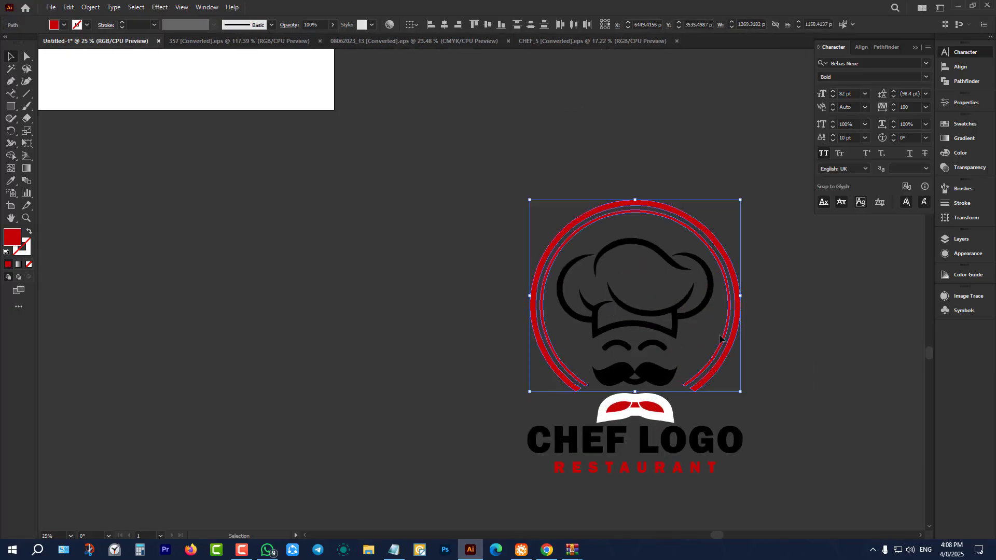
pyautogui.press('Delete')
pyautogui.moveTo(523, 397); pyautogui.dragTo(790, 491)
pyautogui.press('Delete')
# Step: Duplicate the black hat and face artwork beside the original and delete the eyebrows and moustache from the copy
pyautogui.moveTo(486, 182); pyautogui.dragTo(761, 449)
pyautogui.click(676, 420)
pyautogui.moveTo(585, 349); pyautogui.dragTo(703, 422)
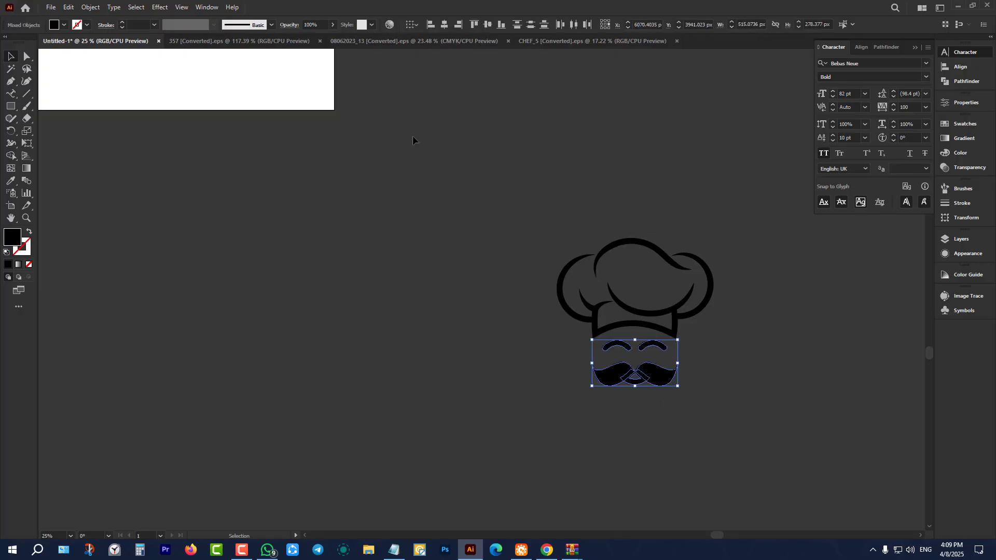
pyautogui.moveTo(412, 140); pyautogui.dragTo(780, 439)
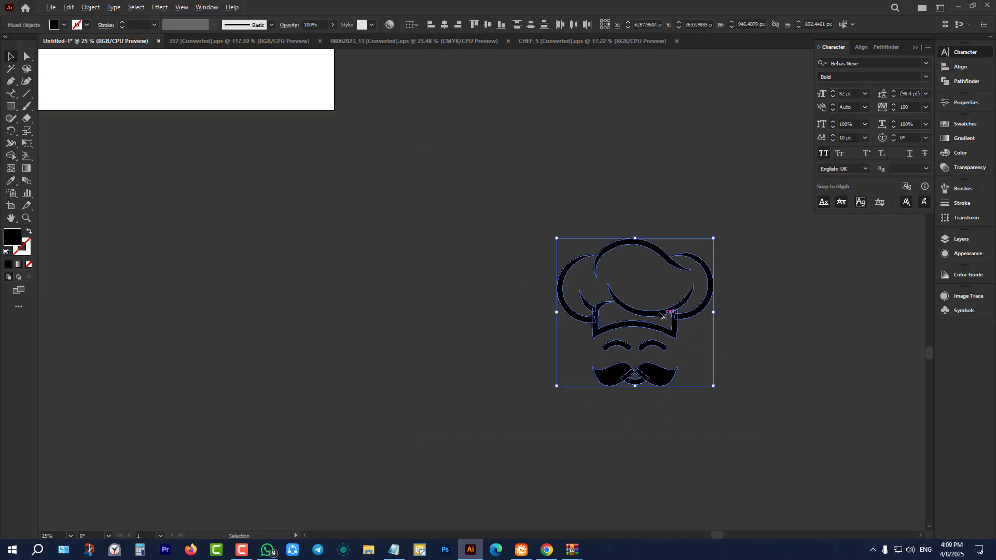
pyautogui.keyDown('alt'); pyautogui.moveTo(661, 315); pyautogui.dragTo(293, 306); pyautogui.keyUp('alt')
pyautogui.moveTo(199, 338); pyautogui.dragTo(376, 428)
pyautogui.press('Delete')
# Step: Group the copied chef hat and move it onto the blank white artboard
pyautogui.moveTo(169, 203); pyautogui.dragTo(436, 401)
pyautogui.click(437, 401)
pyautogui.scroll(-3, 687, 383)
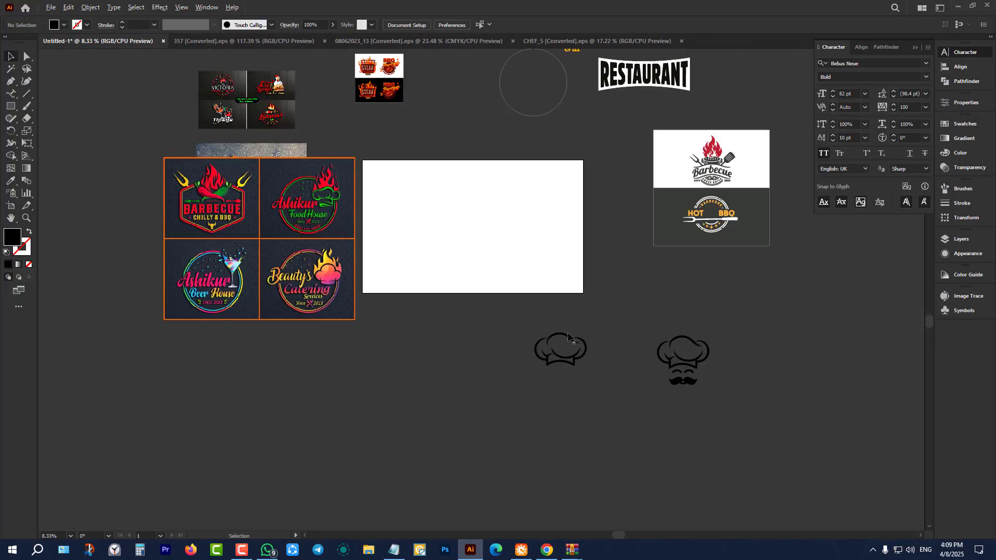
pyautogui.scroll(2, 540, 309)
pyautogui.moveTo(579, 407); pyautogui.dragTo(488, 227)
pyautogui.click(463, 318)
pyautogui.scroll(2, 356, 283)
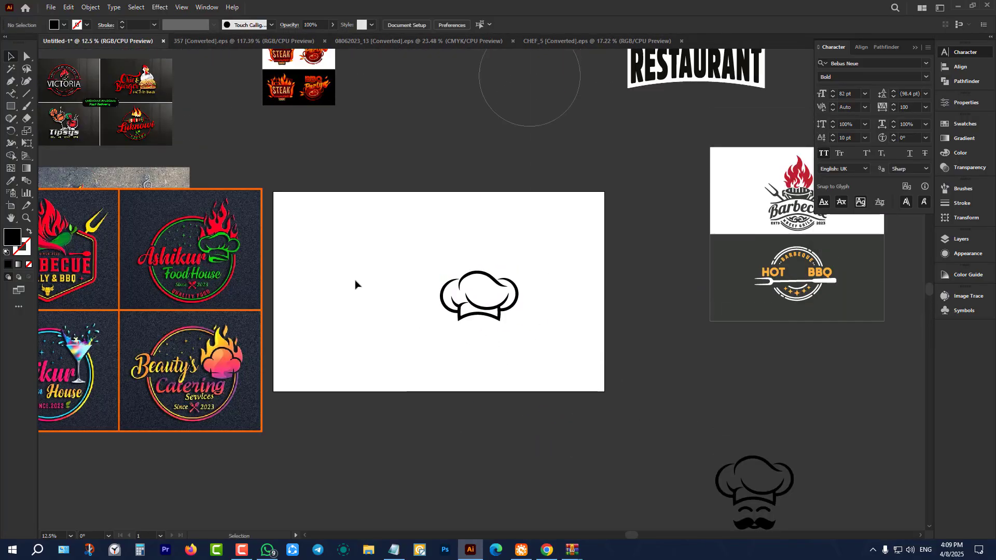
# Step: Draw a circle about 1666 px across on the artboard, give it a black outline without fill, and centre it vertically
pyautogui.moveTo(10, 106); pyautogui.dragTo(52, 131)
pyautogui.moveTo(370, 233); pyautogui.dragTo(508, 372)
pyautogui.click(10, 58)
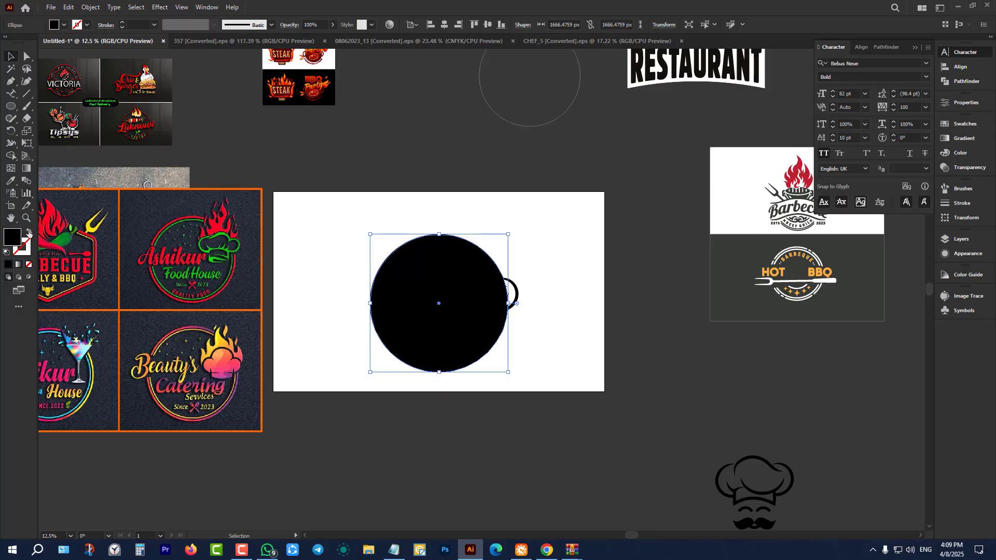
pyautogui.click(29, 232)
pyautogui.click(487, 25)
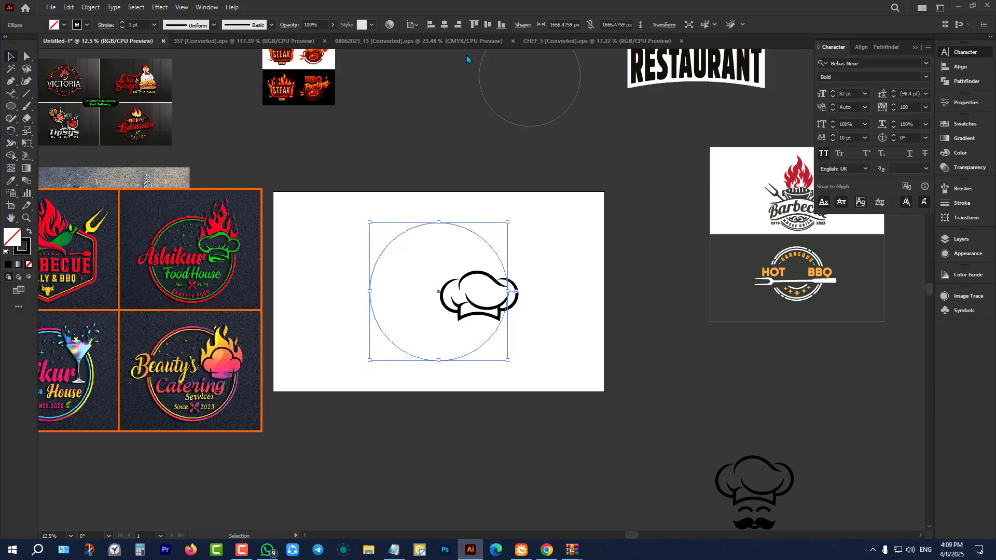
pyautogui.click(410, 185)
# Step: Set the circle's stroke weight to 40 pt
pyautogui.click(421, 226)
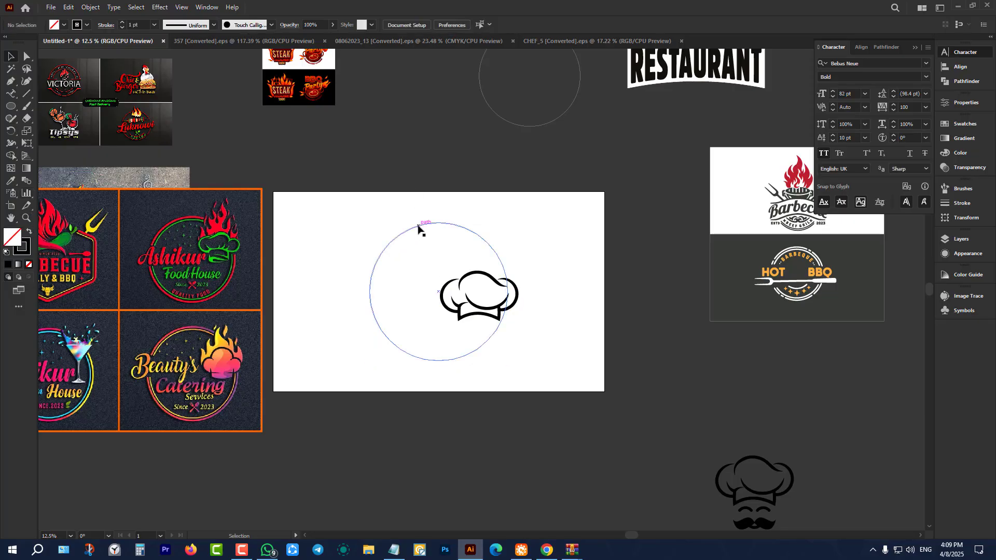
pyautogui.click(122, 22)
pyautogui.click(122, 23)
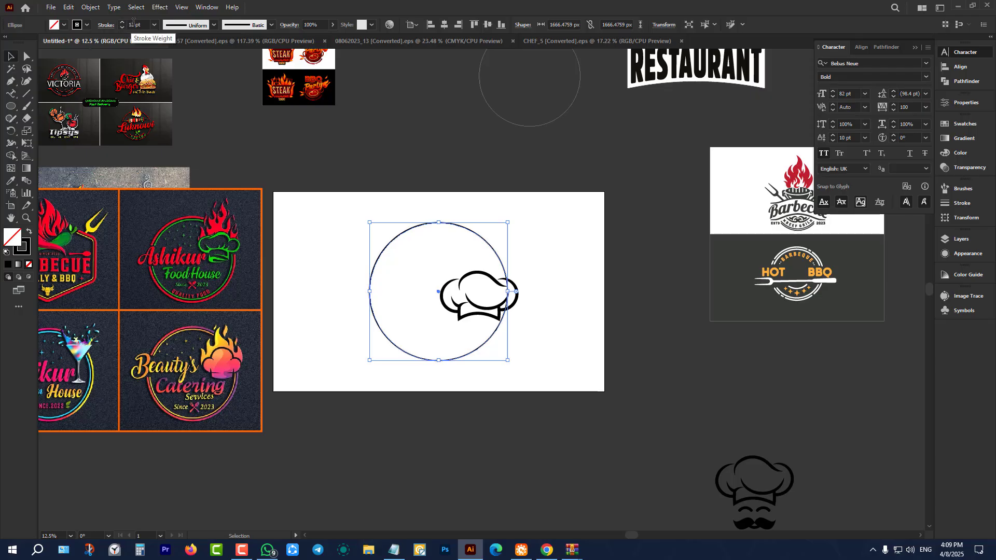
pyautogui.scroll(20, 141, 25)
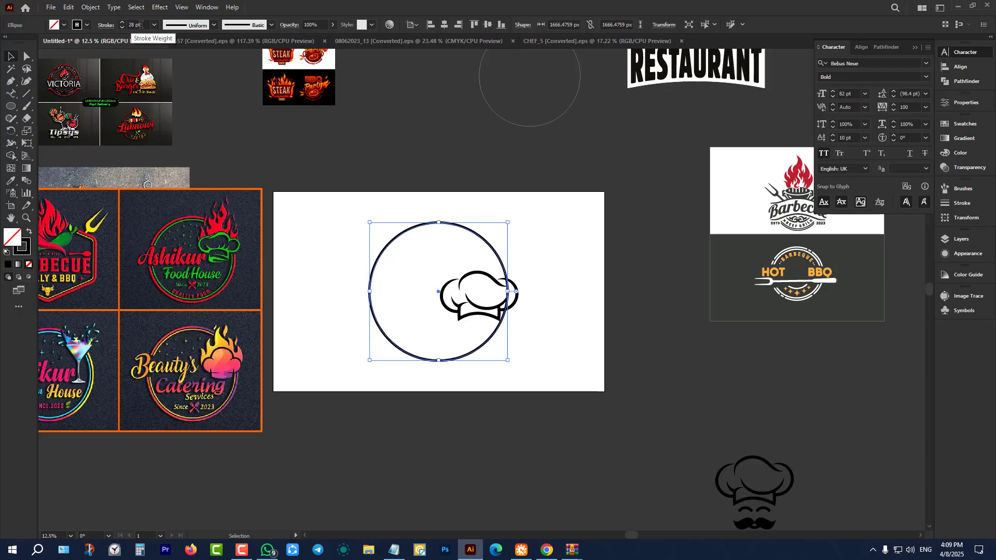
pyautogui.scroll(7, 141, 24)
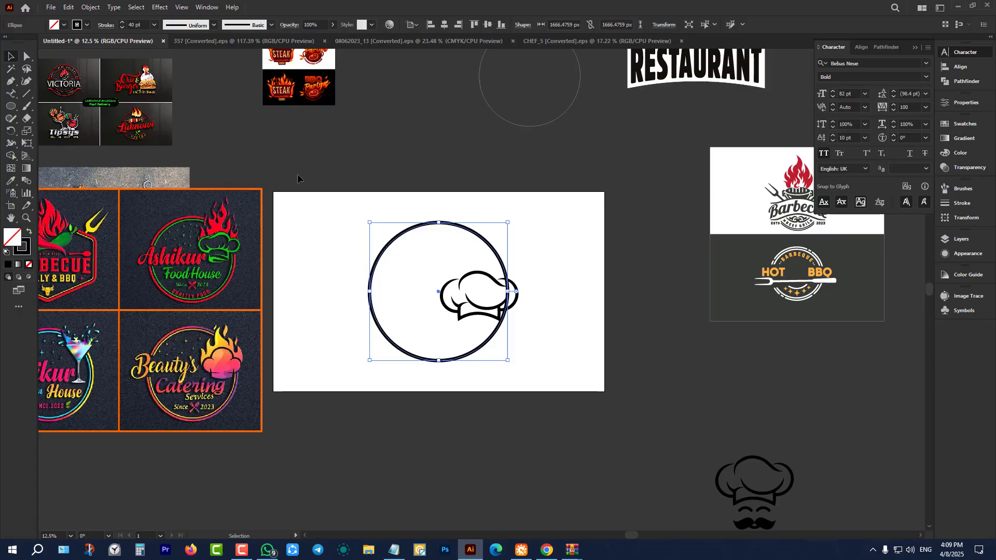
# Step: Add a concentric inner copy of the circle about 1494 px across and set its stroke weight to 30 pt
pyautogui.click(381, 278)
pyautogui.scroll(2, 382, 279)
pyautogui.moveTo(367, 197); pyautogui.dragTo(434, 275)
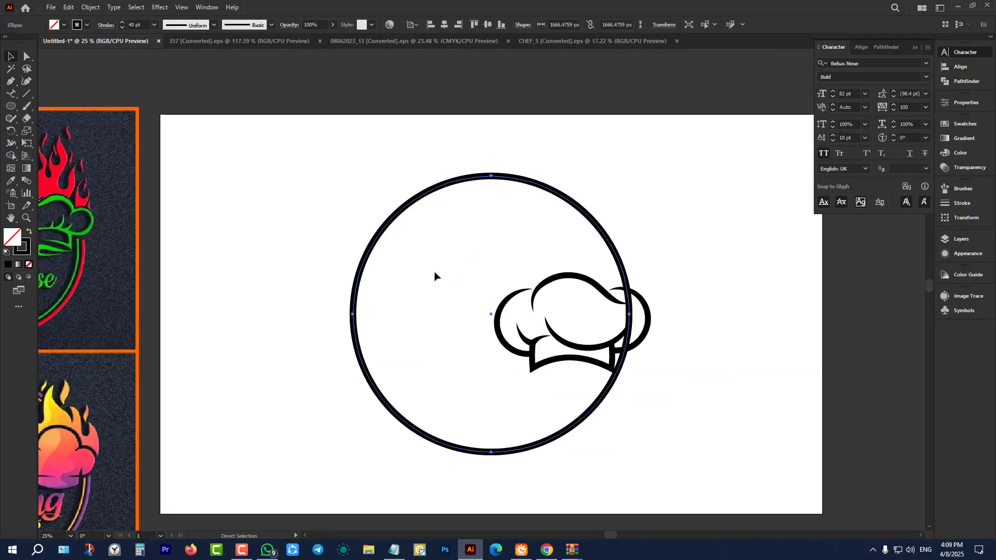
pyautogui.moveTo(491, 176); pyautogui.dragTo(493, 192)
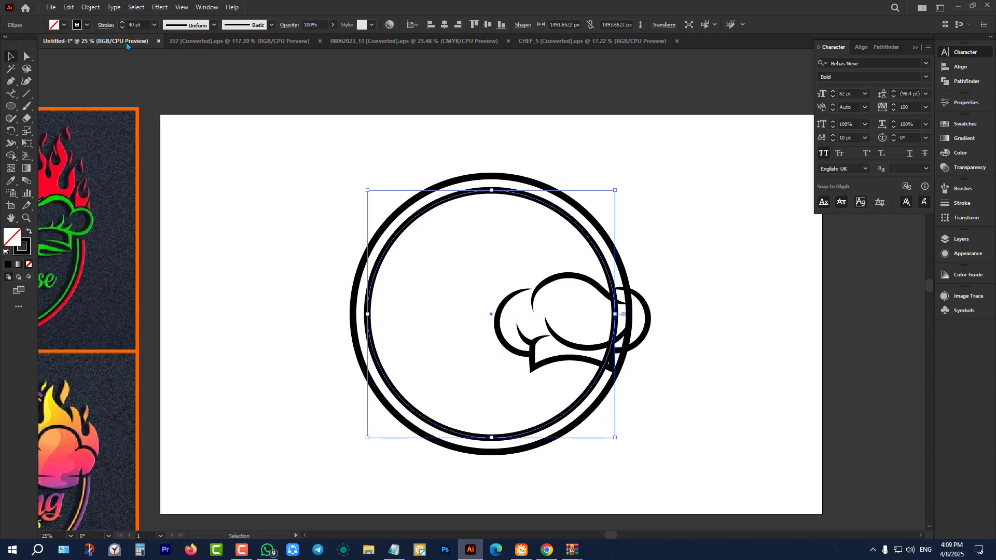
pyautogui.scroll(-12, 137, 23)
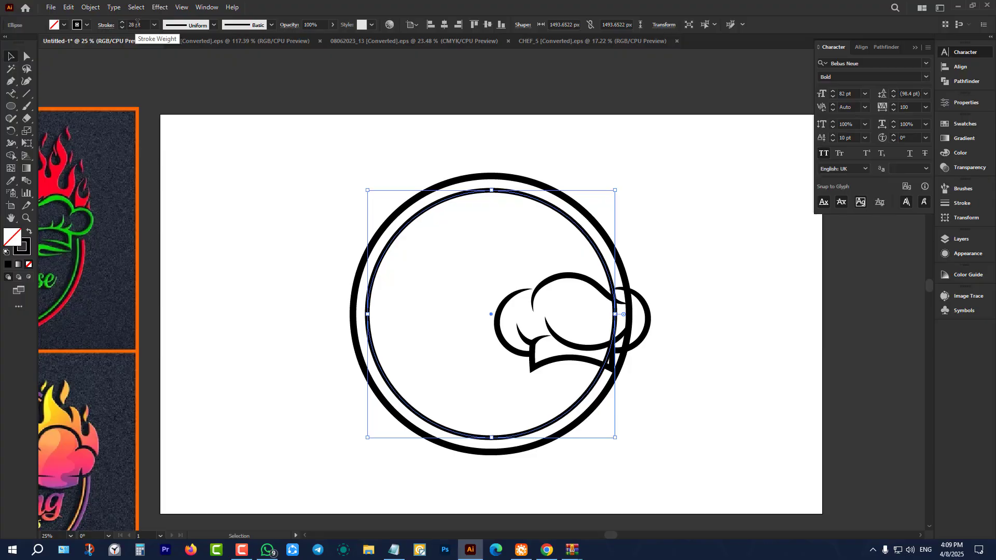
pyautogui.click(363, 202)
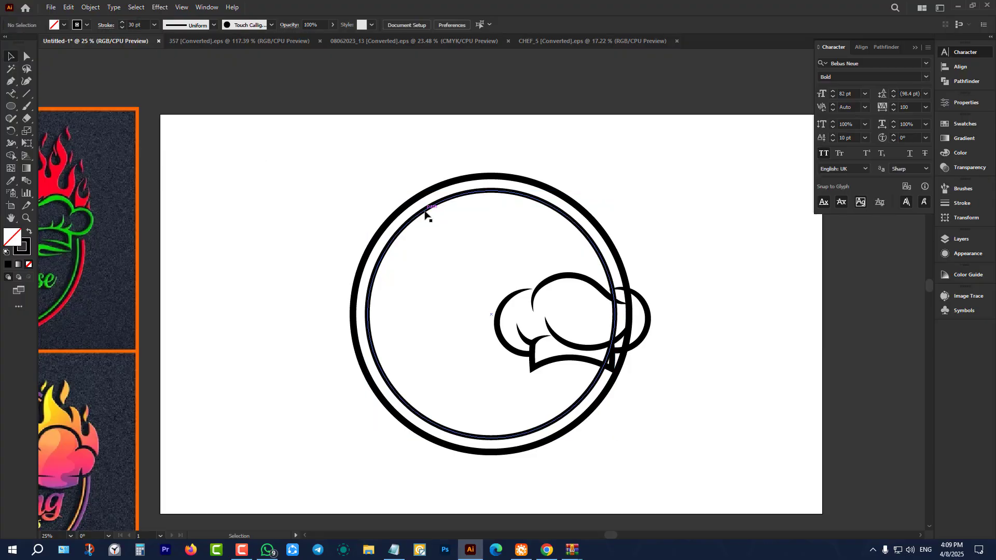
# Step: Constrain the inner circle's proportions and set its width and height to 1534 px
pyautogui.click(423, 211)
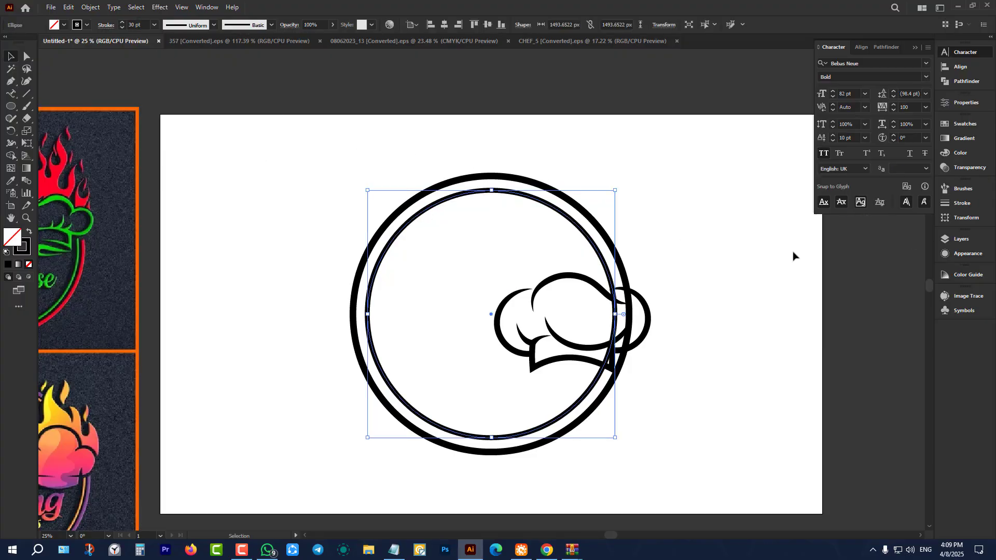
pyautogui.click(550, 213)
pyautogui.click(493, 194)
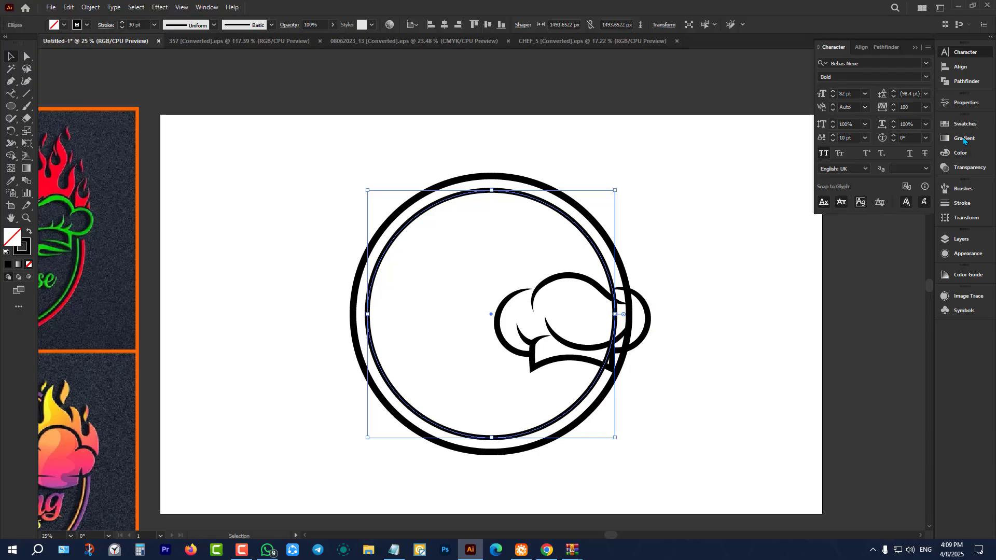
pyautogui.click(965, 218)
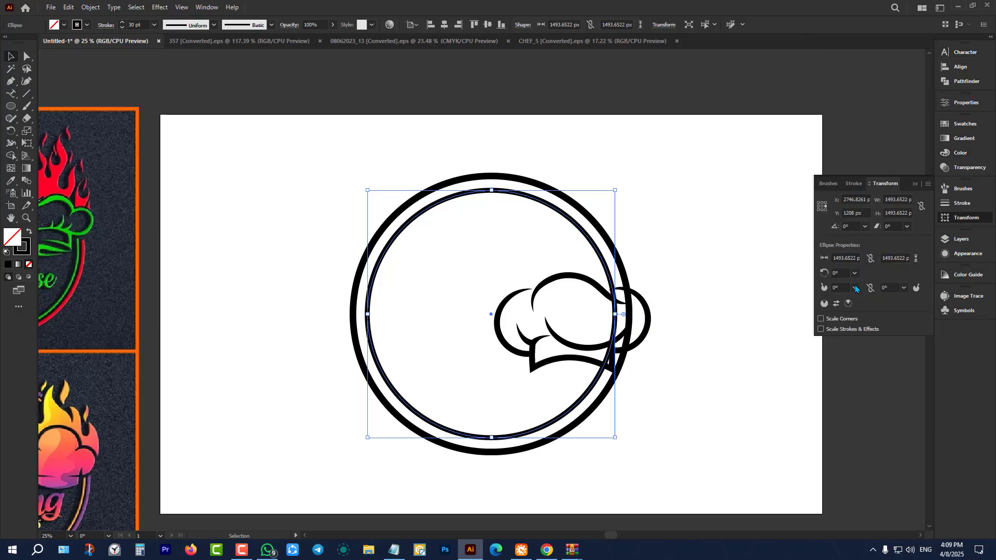
pyautogui.click(922, 207)
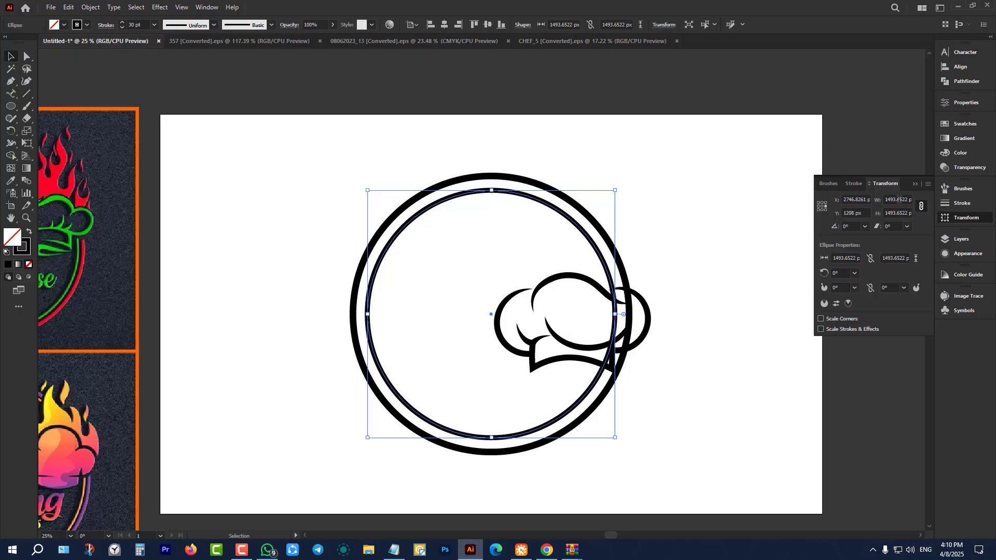
pyautogui.click(898, 199)
pyautogui.write('1501')
pyautogui.press('Return')
pyautogui.scroll(20, 899, 200)
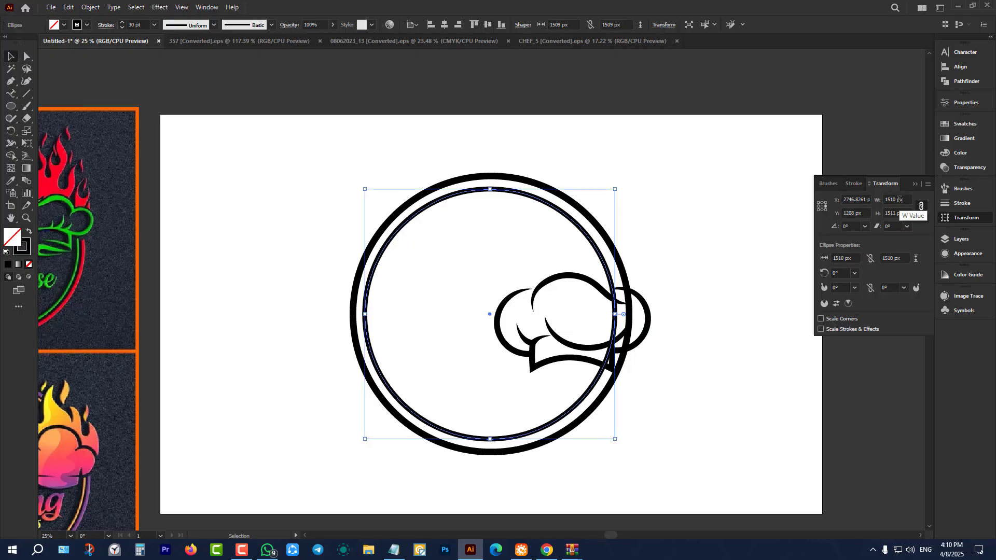
pyautogui.scroll(8, 899, 200)
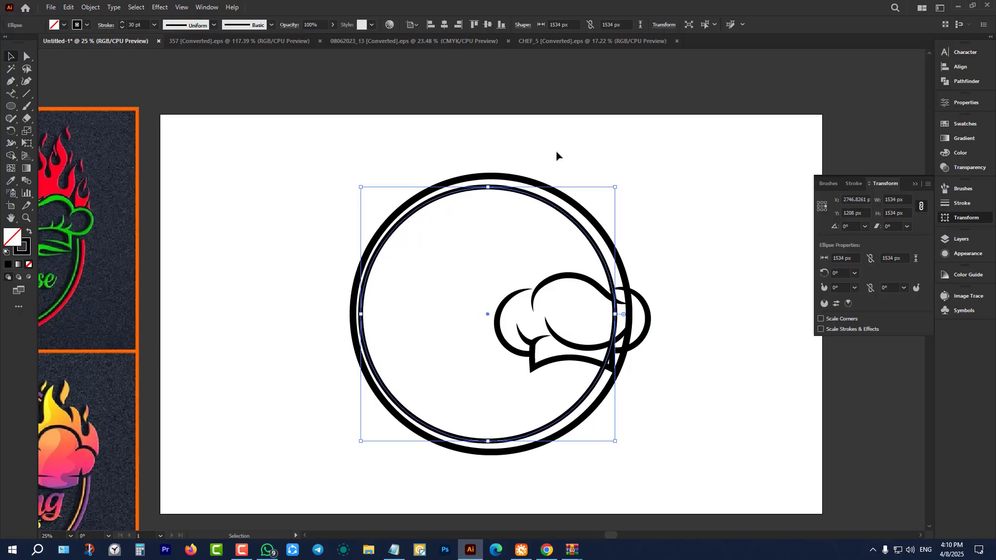
# Step: Centre the inner and outer circles on the artboard
pyautogui.click(507, 192)
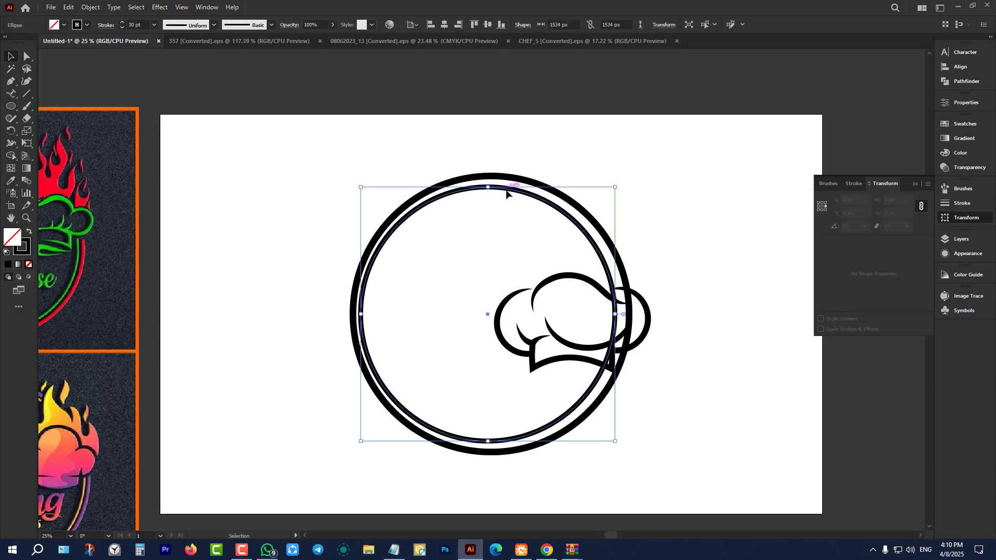
pyautogui.click(442, 25)
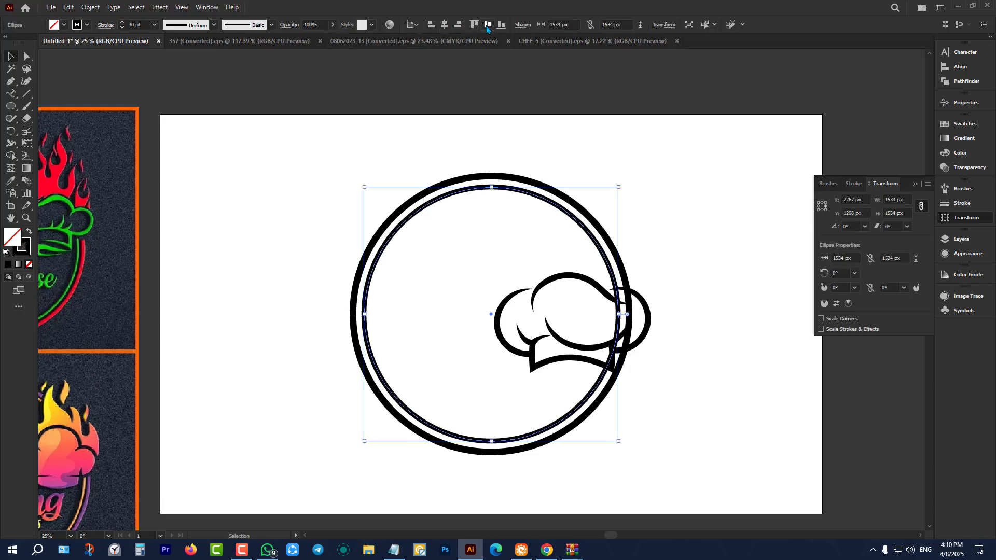
pyautogui.click(507, 156)
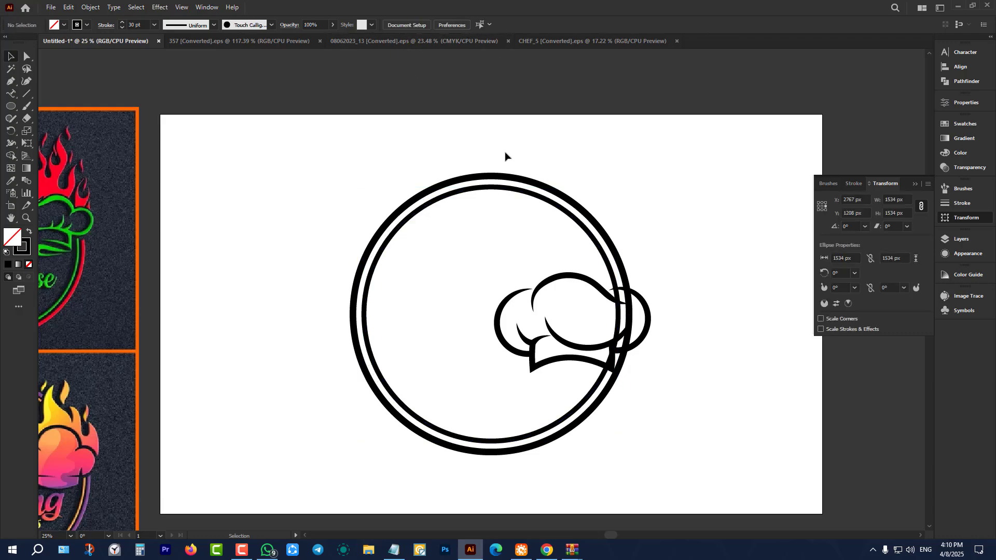
pyautogui.click(511, 182)
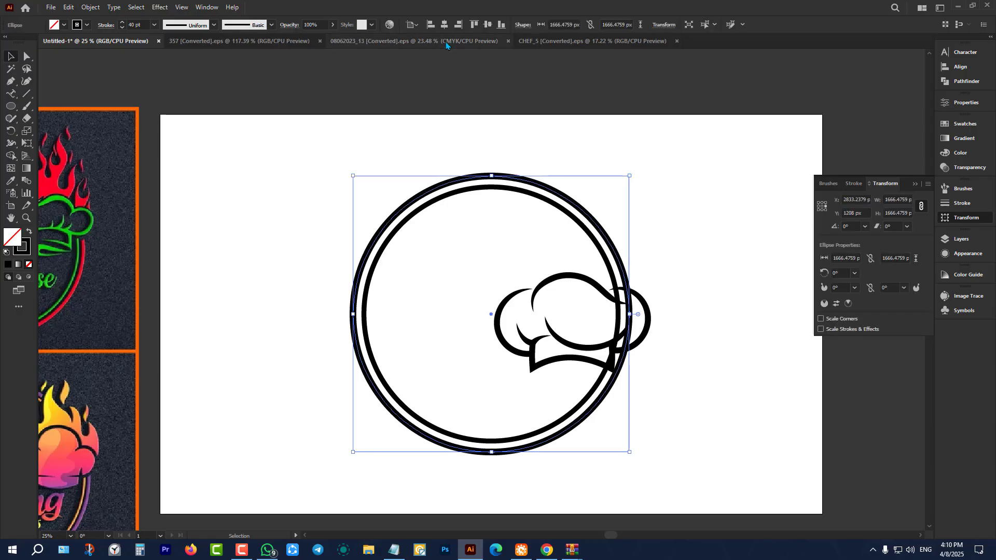
pyautogui.click(524, 108)
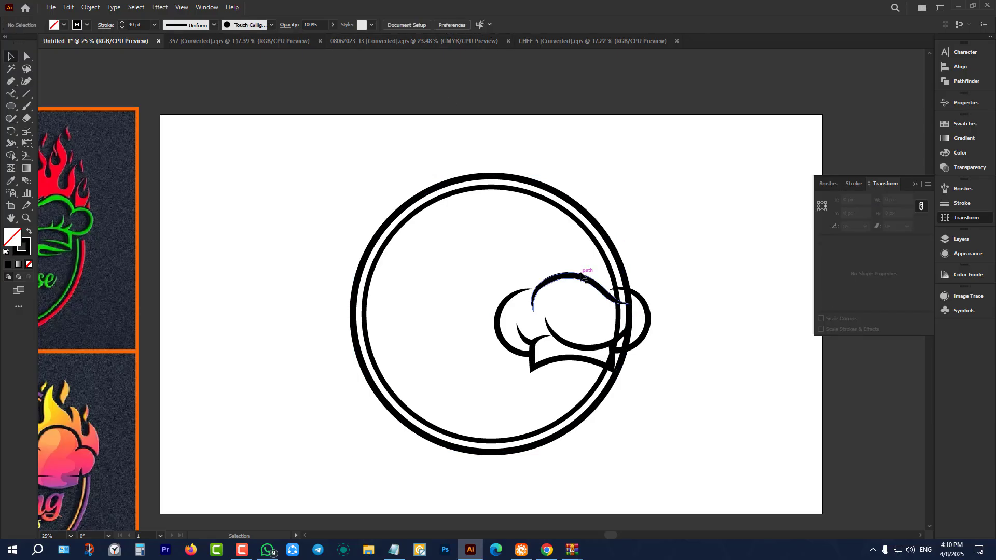
# Step: Move the chef hat out of the rings to the artboard's upper-right corner
pyautogui.moveTo(581, 277); pyautogui.dragTo(725, 111)
pyautogui.click(462, 287)
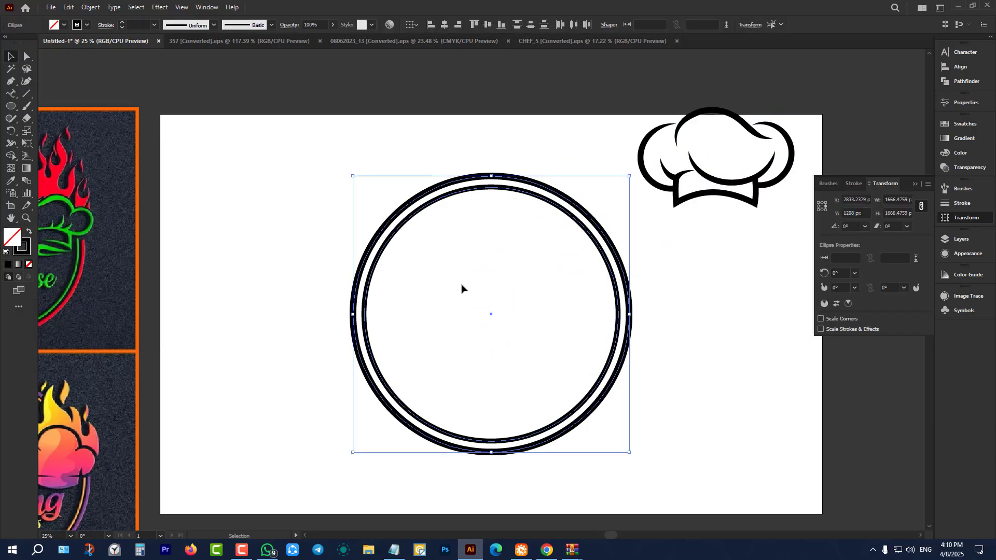
pyautogui.click(462, 280)
pyautogui.click(464, 232)
pyautogui.click(386, 186)
# Step: Set the stroke weight to 33 pt for the outer ring and 23 pt for the inner ring
pyautogui.click(410, 201)
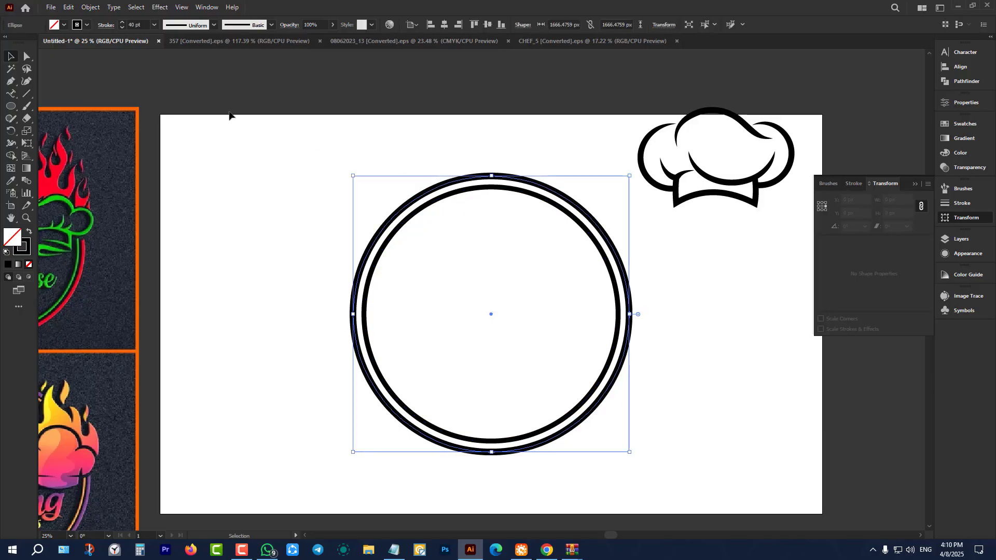
pyautogui.scroll(-4, 140, 25)
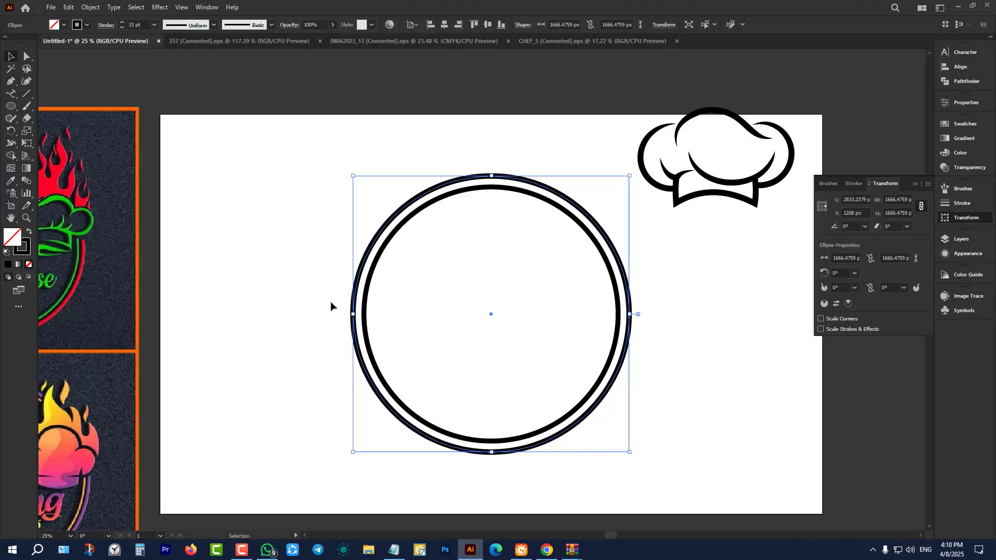
pyautogui.moveTo(393, 226); pyautogui.dragTo(392, 226)
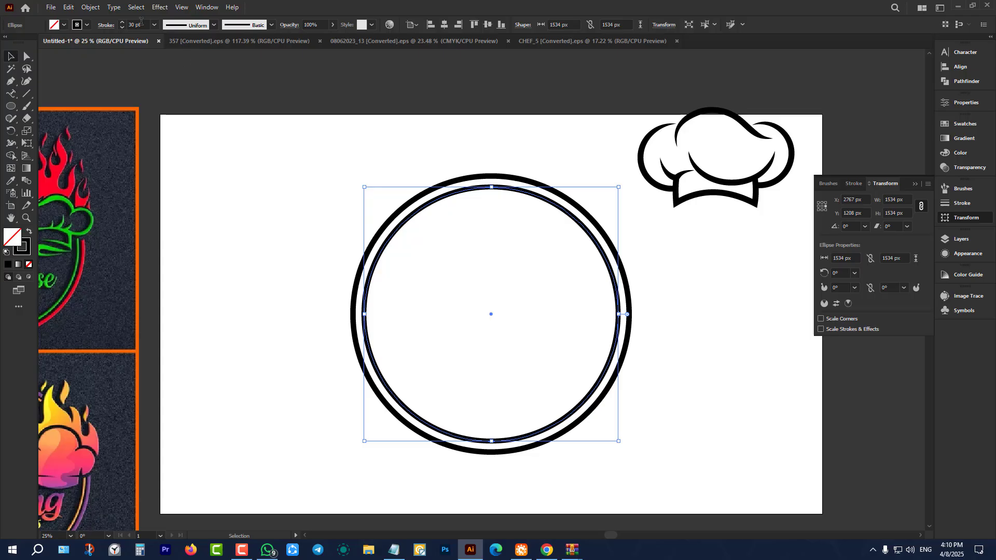
pyautogui.scroll(-10, 141, 20)
pyautogui.scroll(2, 142, 23)
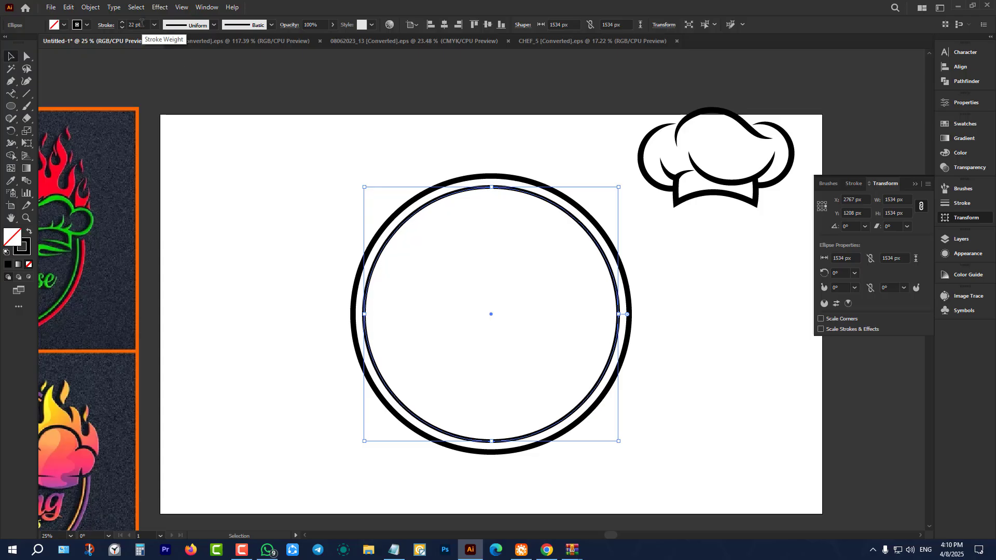
pyautogui.click(245, 247)
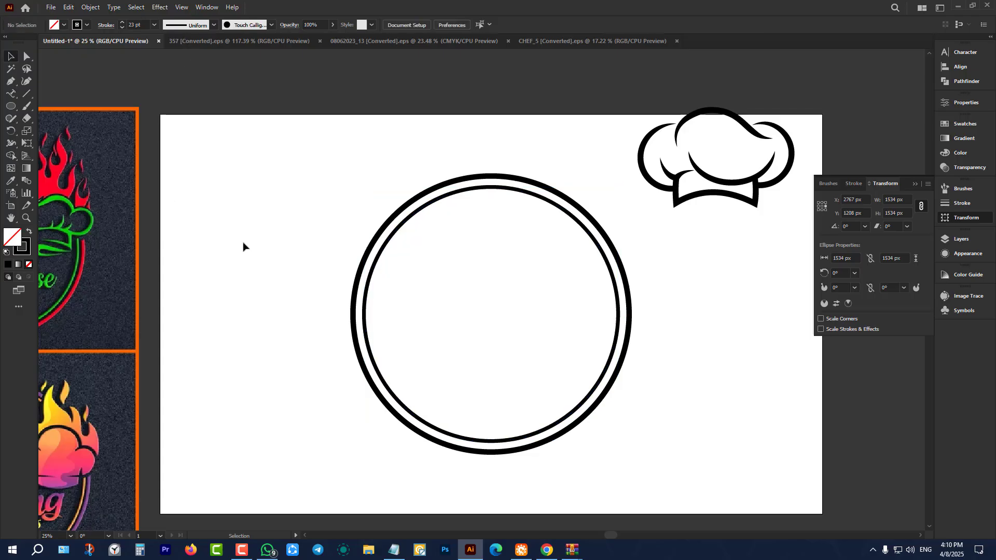
# Step: Enlarge the inner ring to 1555 px in width and height
pyautogui.click(412, 220)
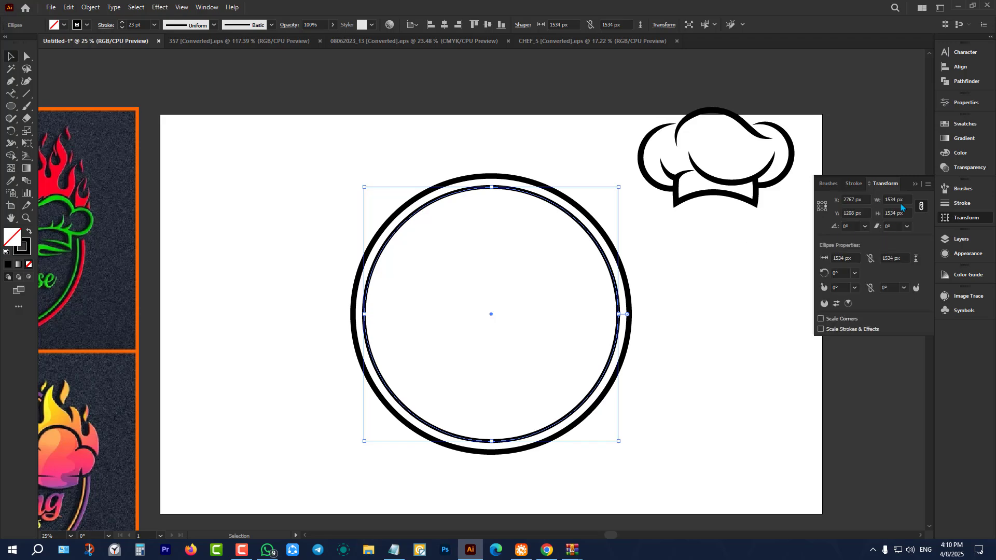
pyautogui.scroll(3, 901, 208)
pyautogui.scroll(18, 901, 207)
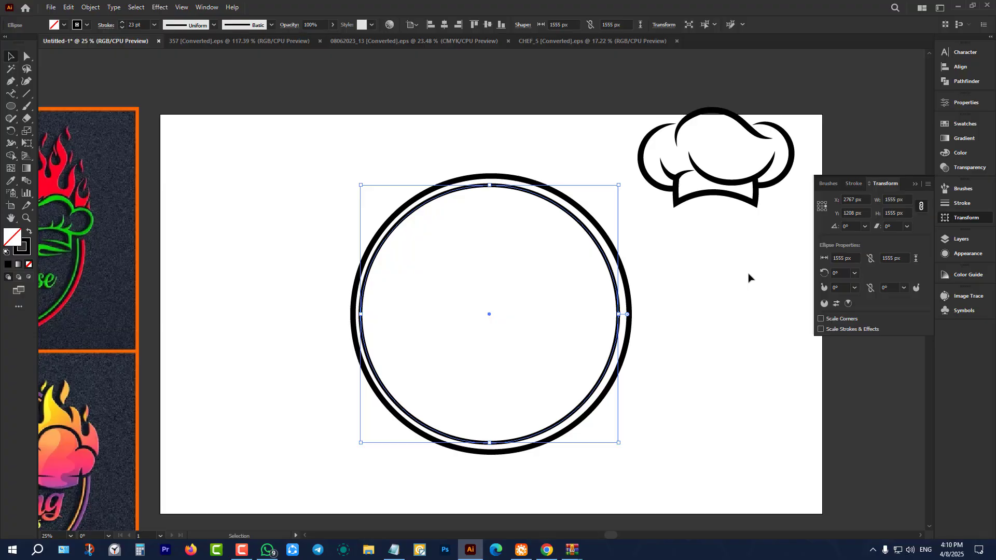
# Step: Centre the inner ring horizontally and vertically on the artboard so it is concentric with the outer ring
pyautogui.click(678, 284)
pyautogui.click(620, 301)
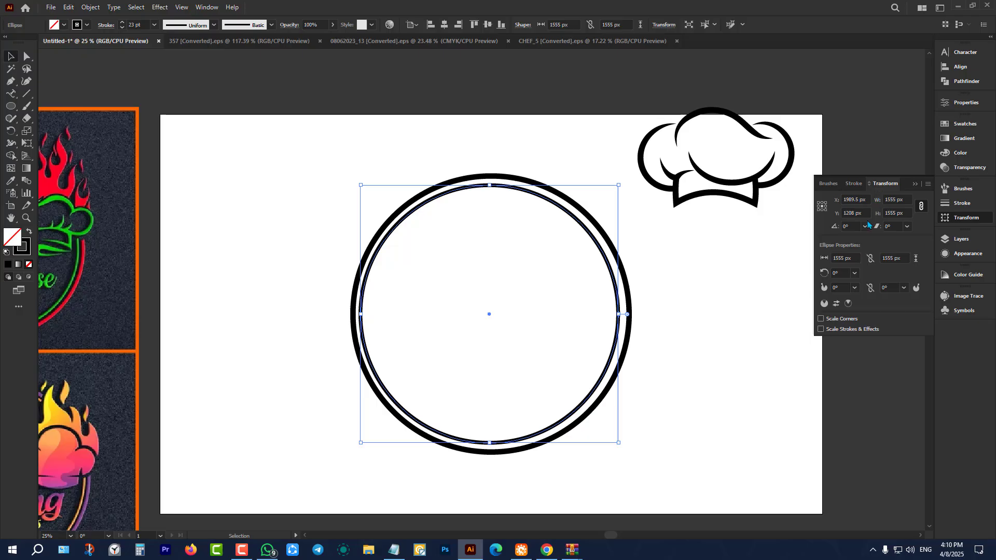
pyautogui.click(449, 28)
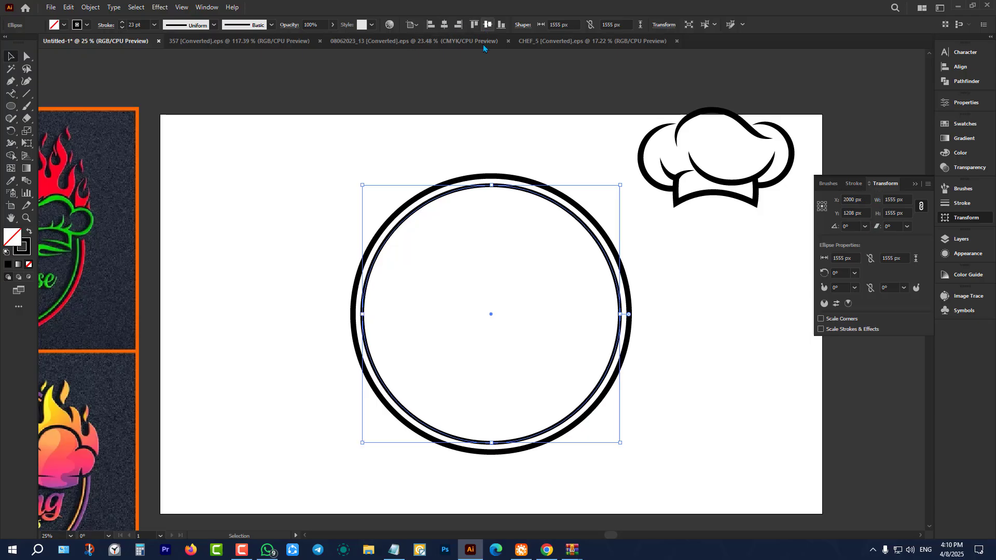
pyautogui.click(487, 117)
pyautogui.scroll(-1, 415, 208)
pyautogui.click(418, 209)
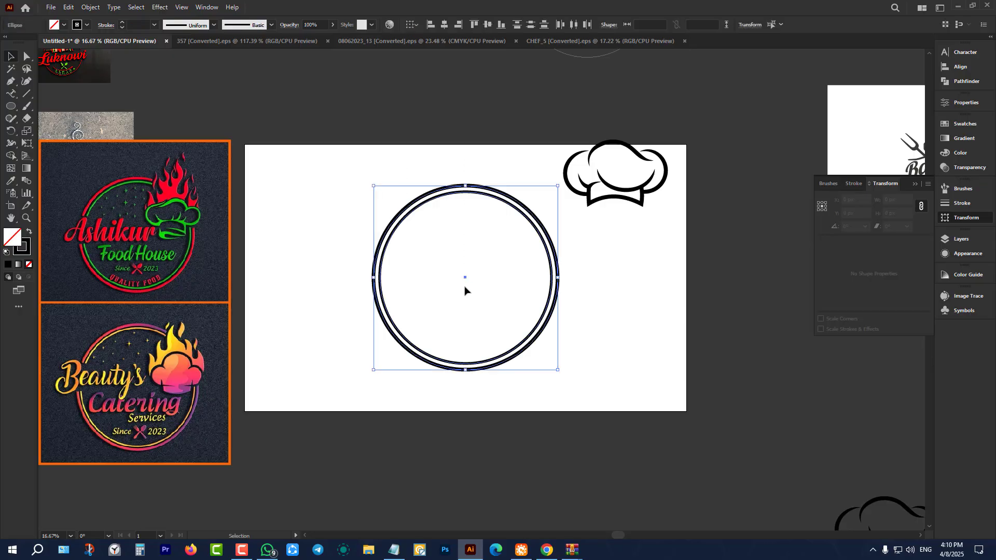
pyautogui.scroll(1, 418, 209)
pyautogui.click(411, 185)
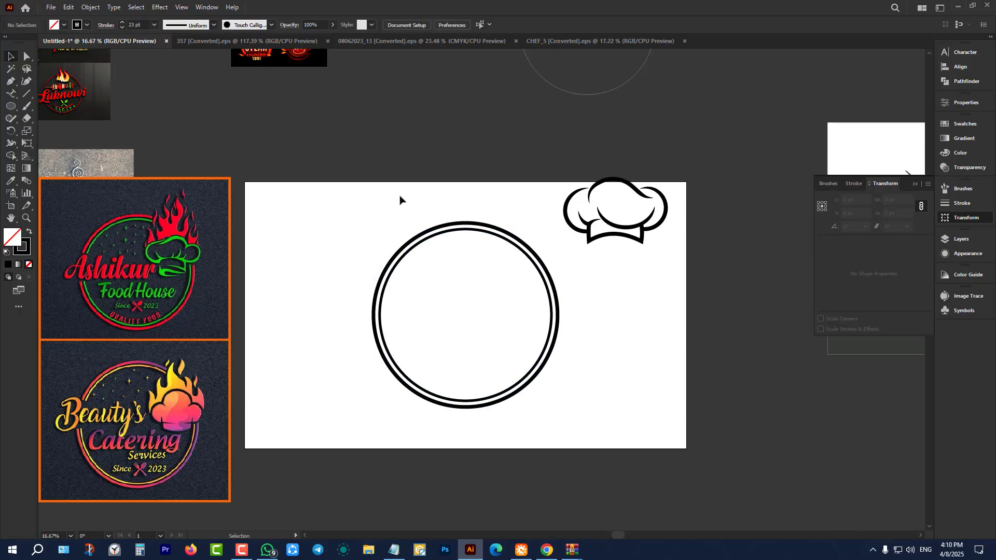
# Step: Expand the fill and stroke of both rings into filled shapes
pyautogui.moveTo(400, 199); pyautogui.dragTo(477, 335)
pyautogui.click(91, 6)
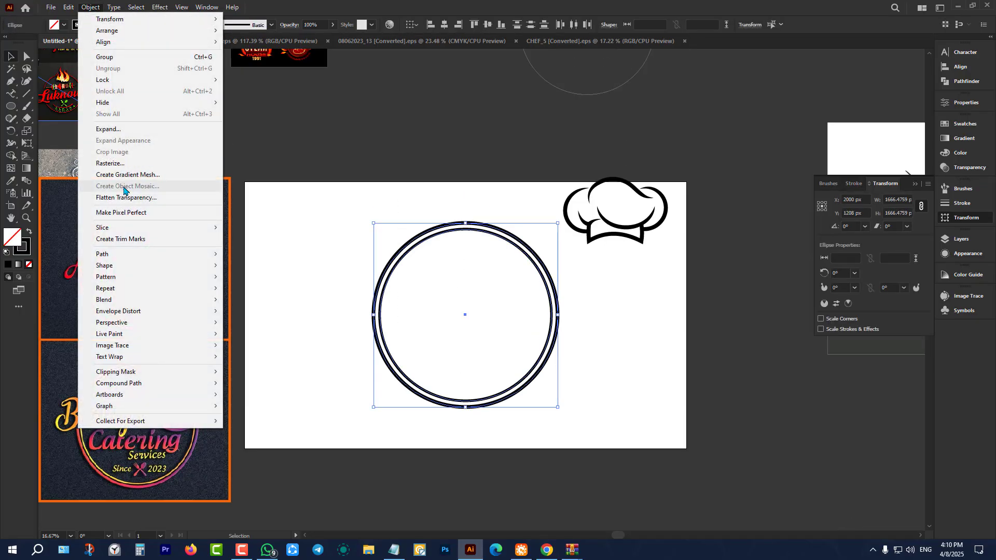
pyautogui.click(109, 129)
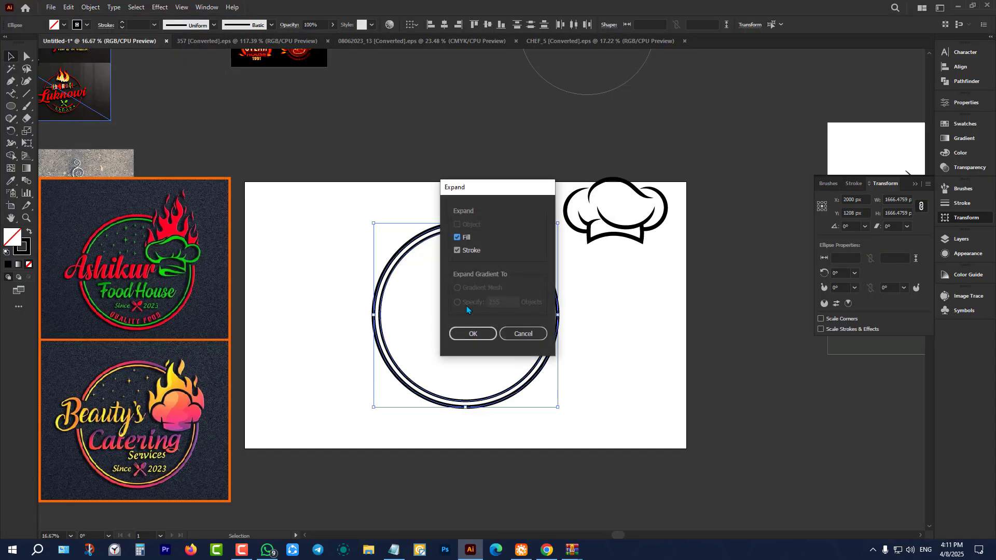
pyautogui.click(473, 333)
pyautogui.click(592, 282)
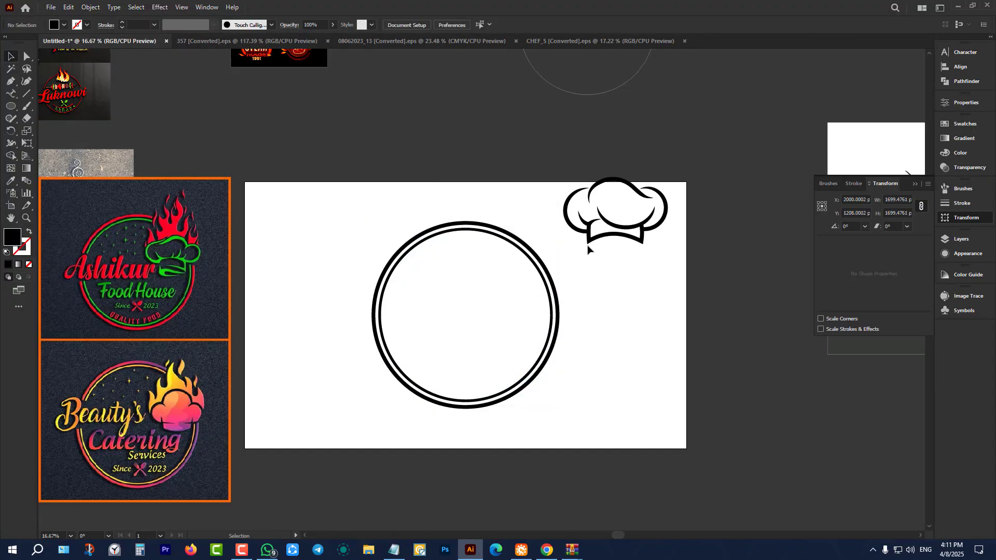
# Step: Move the chef hat inside the rings, near the middle of their upper part
pyautogui.moveTo(593, 244); pyautogui.dragTo(483, 314)
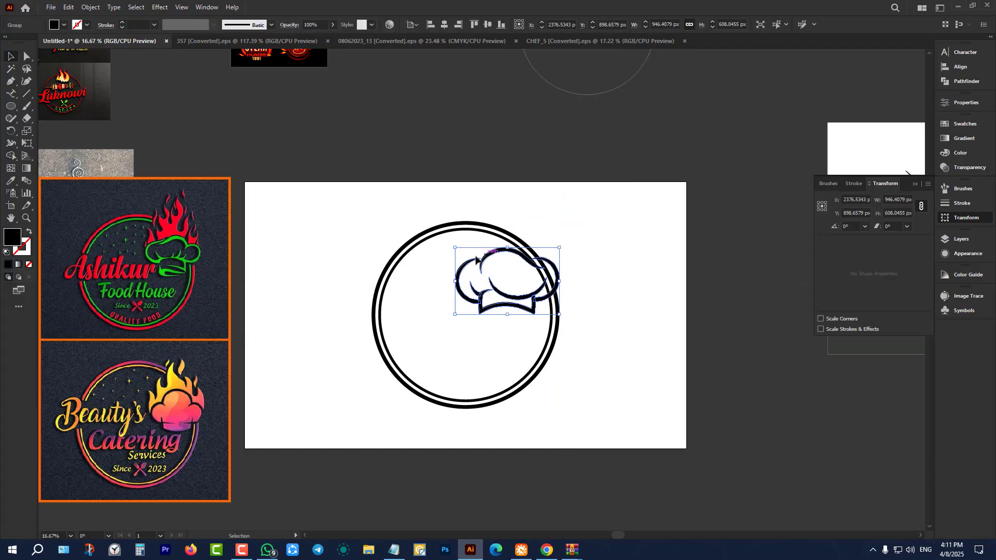
pyautogui.moveTo(476, 259); pyautogui.dragTo(445, 249)
pyautogui.click(408, 192)
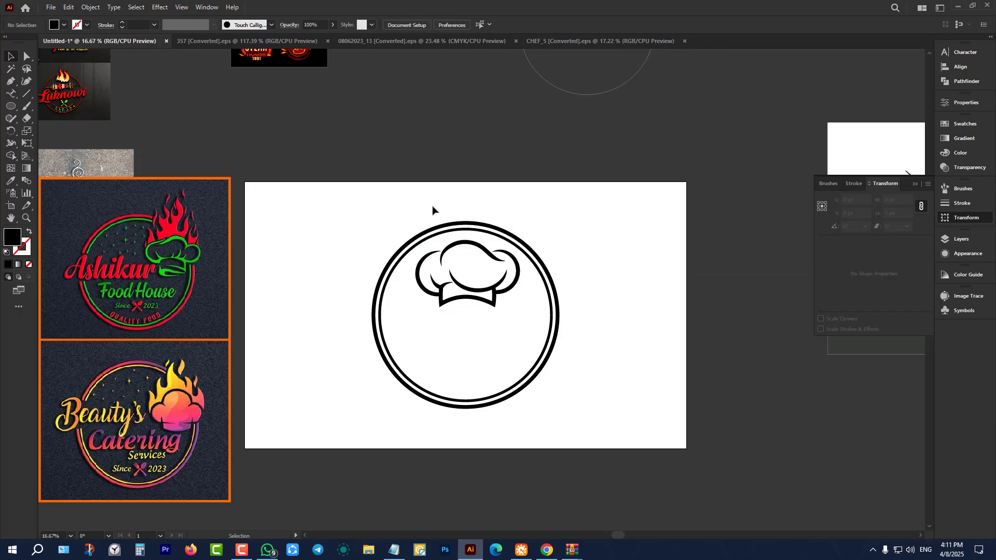
# Step: Move the red flame from the Barbecue logo onto the top of the chef hat and enlarge it to about 705 × 797 px
pyautogui.scroll(1, 494, 249)
pyautogui.scroll(-3, 498, 252)
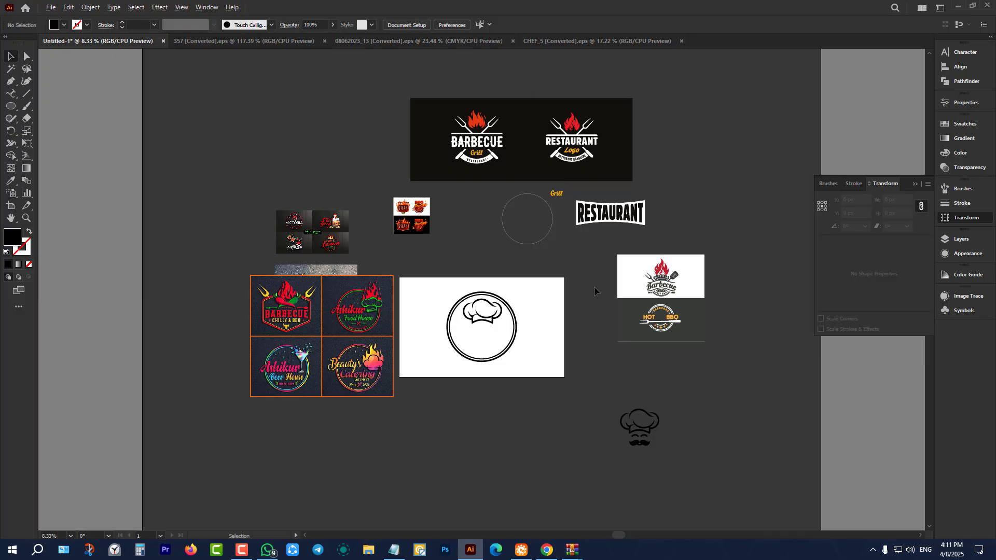
pyautogui.scroll(1, 594, 290)
pyautogui.moveTo(712, 257); pyautogui.dragTo(478, 371)
pyautogui.scroll(4, 470, 280)
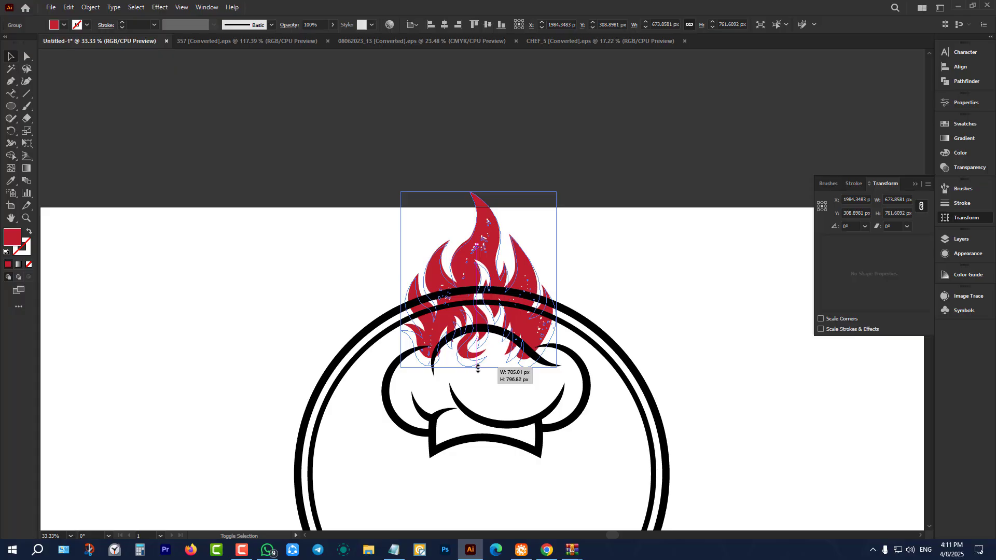
pyautogui.click(289, 273)
pyautogui.hotkey('ctrl', '-')
pyautogui.hotkey('ctrl', '-')
# Step: Move the flame and chef hat together out of the rings to the artboard's upper-right corner
pyautogui.click(467, 263)
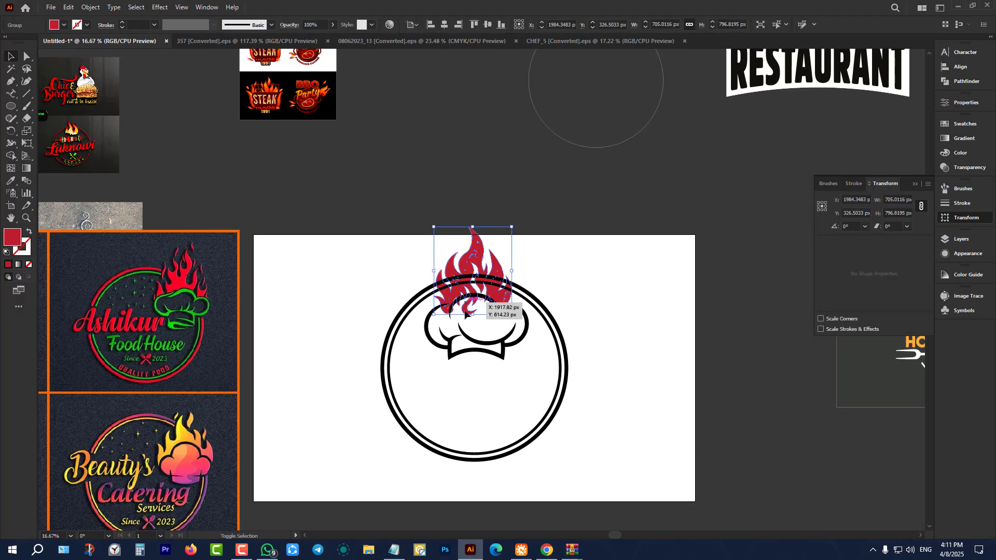
pyautogui.keyDown('shift'); pyautogui.click(475, 342); pyautogui.keyUp('shift')
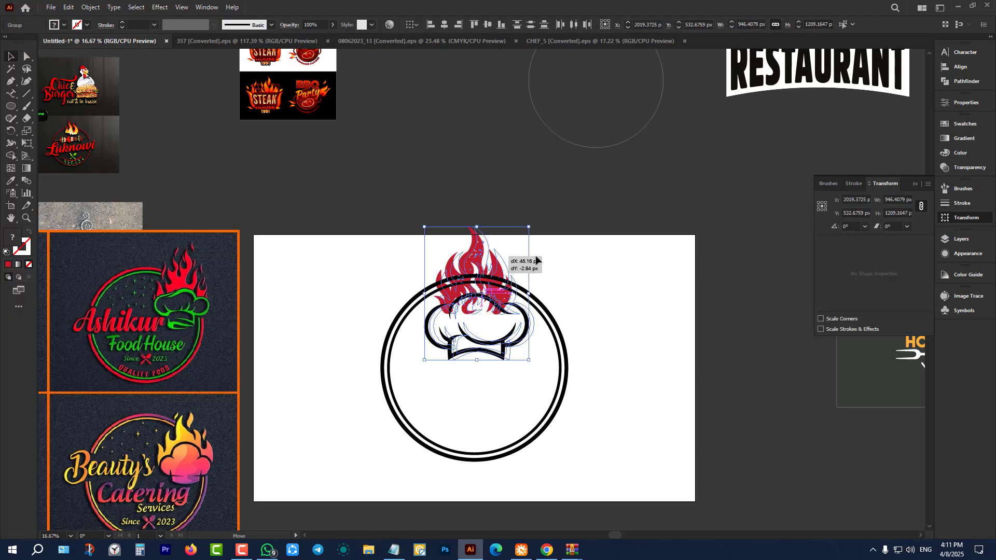
pyautogui.moveTo(489, 262); pyautogui.dragTo(656, 251)
pyautogui.scroll(3, 728, 255)
pyautogui.click(728, 255)
pyautogui.scroll(-2, 455, 274)
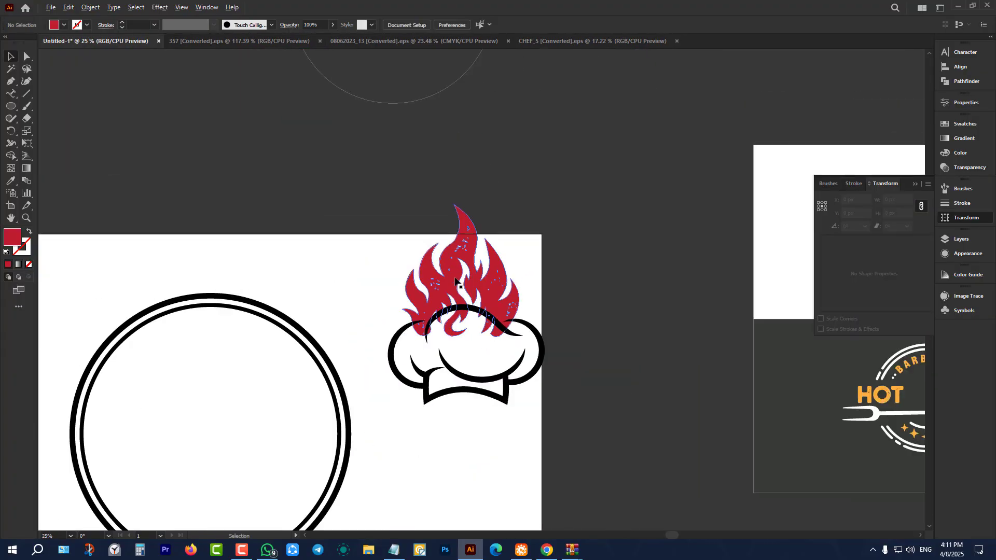
pyautogui.scroll(1, 475, 334)
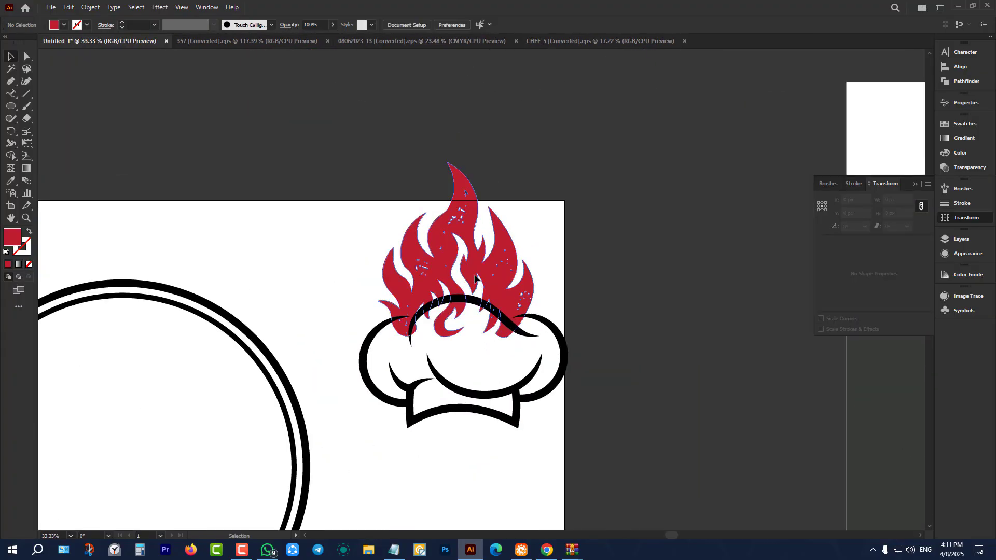
# Step: Align the flame and chef hat to their common horizontal centre, and shift the flame slightly left over the crown
pyautogui.click(501, 278)
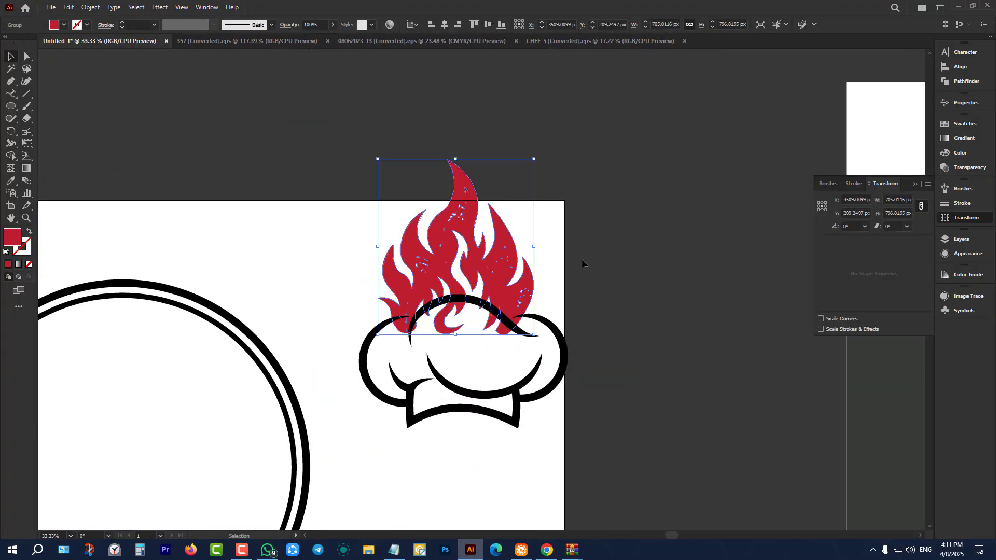
pyautogui.keyDown('shift'); pyautogui.click(480, 404); pyautogui.keyUp('shift')
pyautogui.click(458, 25)
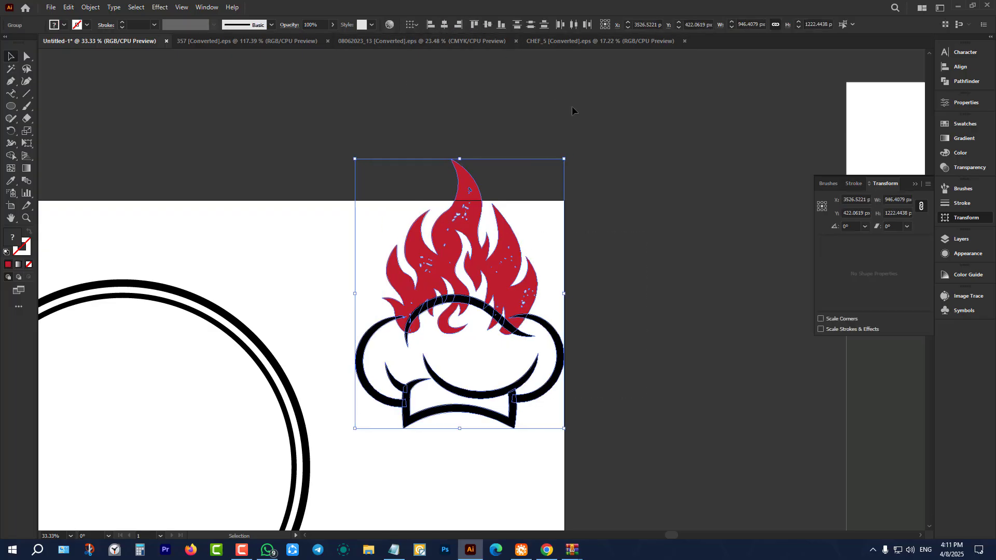
pyautogui.click(630, 222)
pyautogui.moveTo(522, 283); pyautogui.dragTo(518, 284)
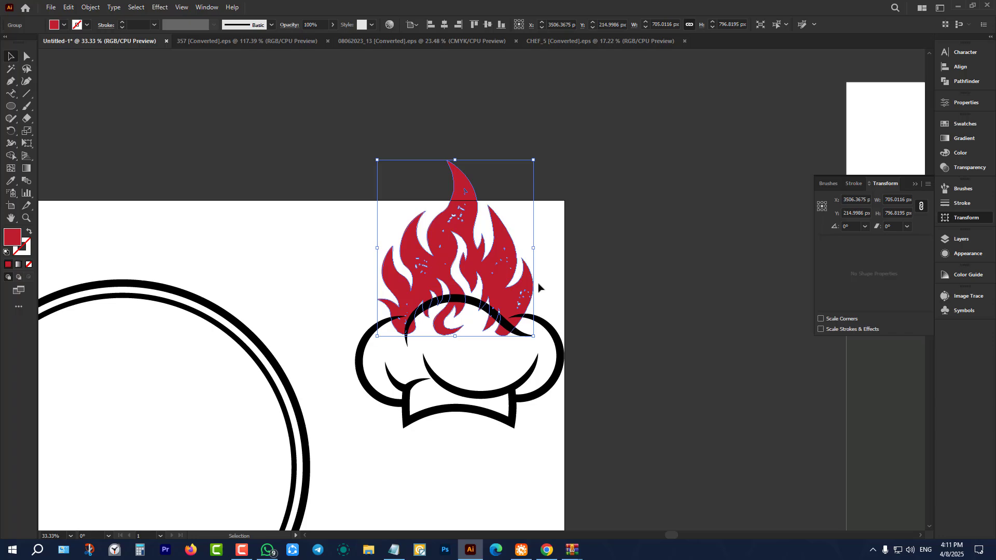
pyautogui.click(593, 272)
# Step: Offset the chef hat's paths outward by 20 px with bevel joins
pyautogui.click(561, 338)
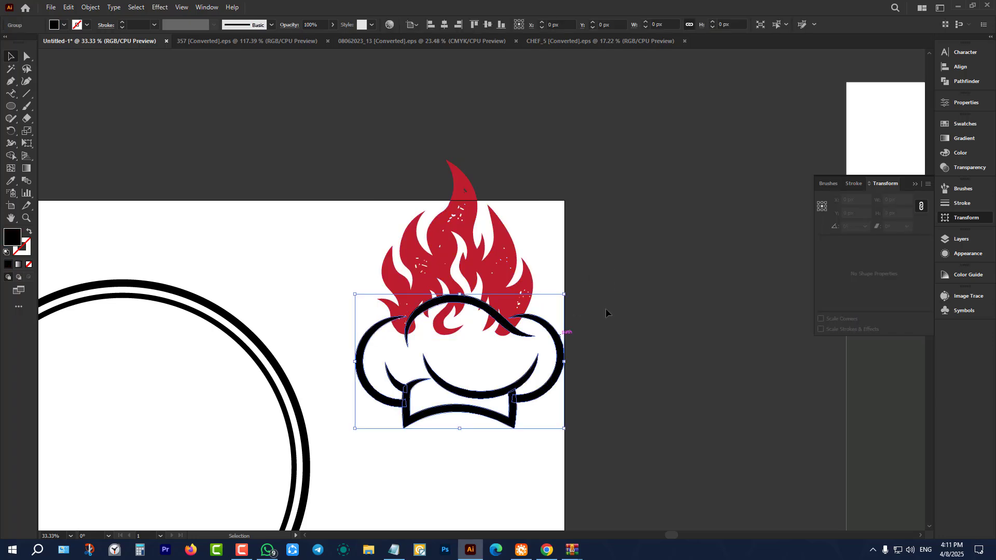
pyautogui.press('a')
pyautogui.press('v')
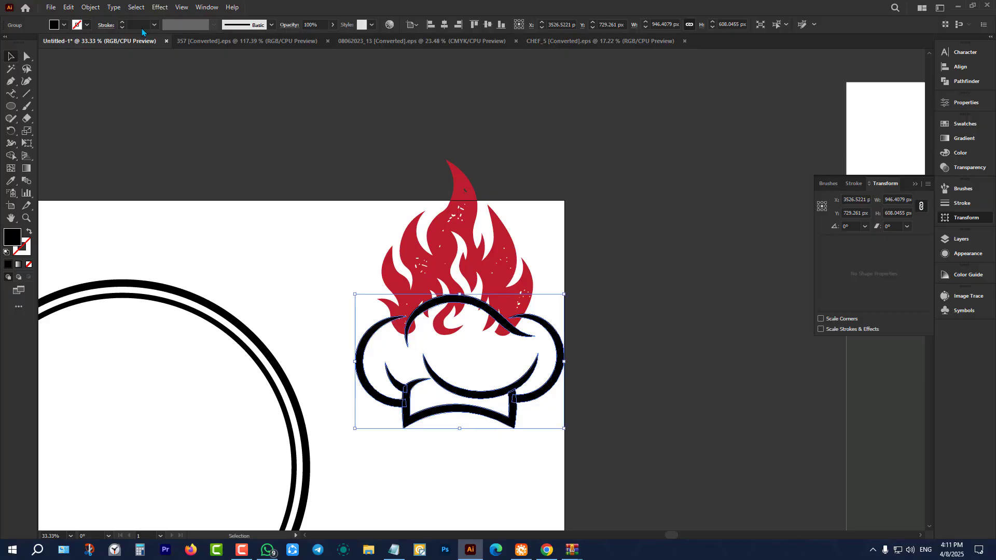
pyautogui.click(91, 7)
pyautogui.moveTo(123, 252)
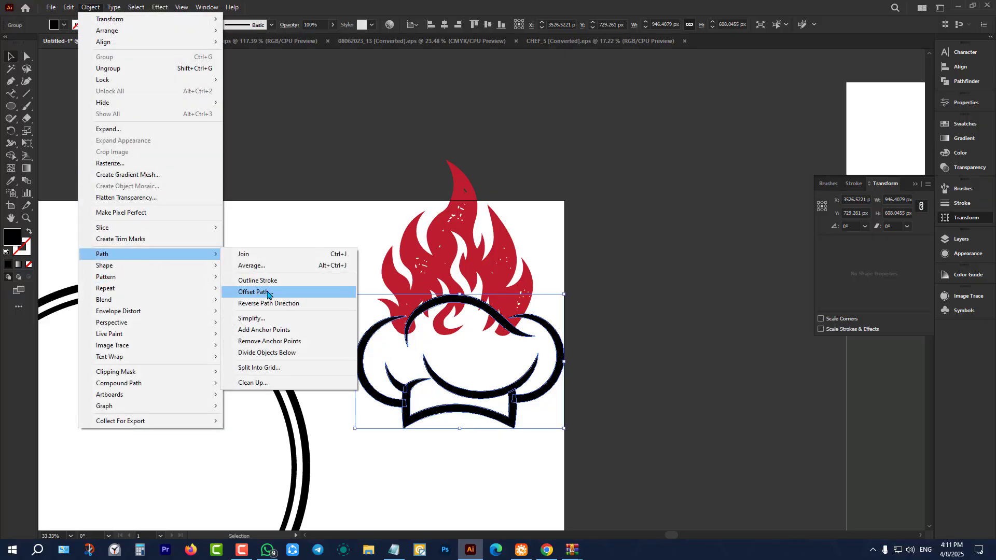
pyautogui.click(259, 291)
pyautogui.scroll(4, 587, 173)
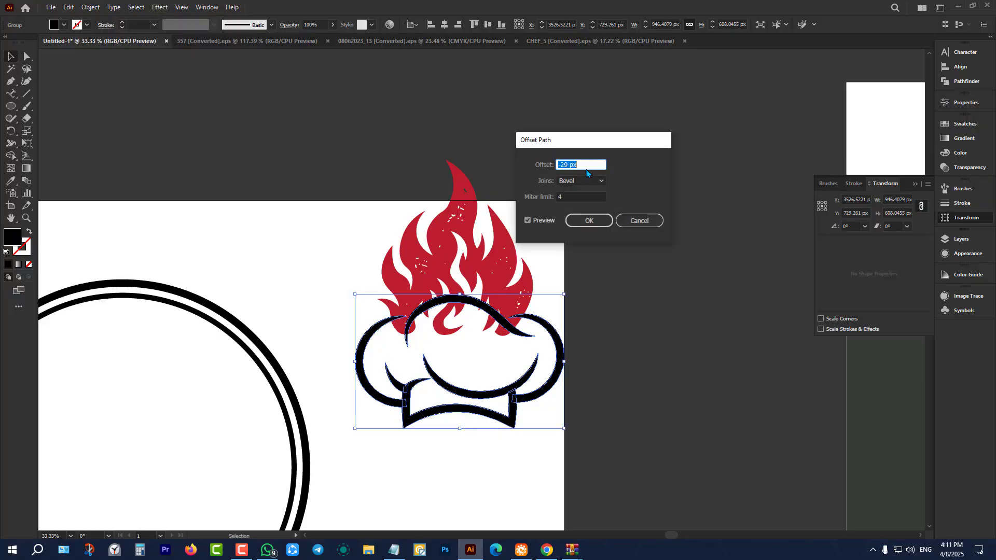
pyautogui.scroll(20, 588, 173)
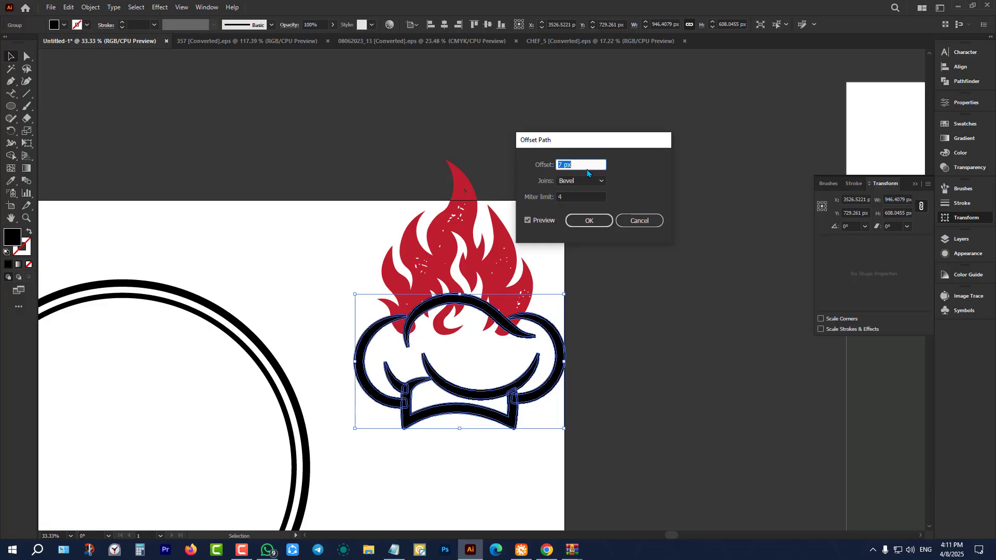
pyautogui.scroll(7, 587, 173)
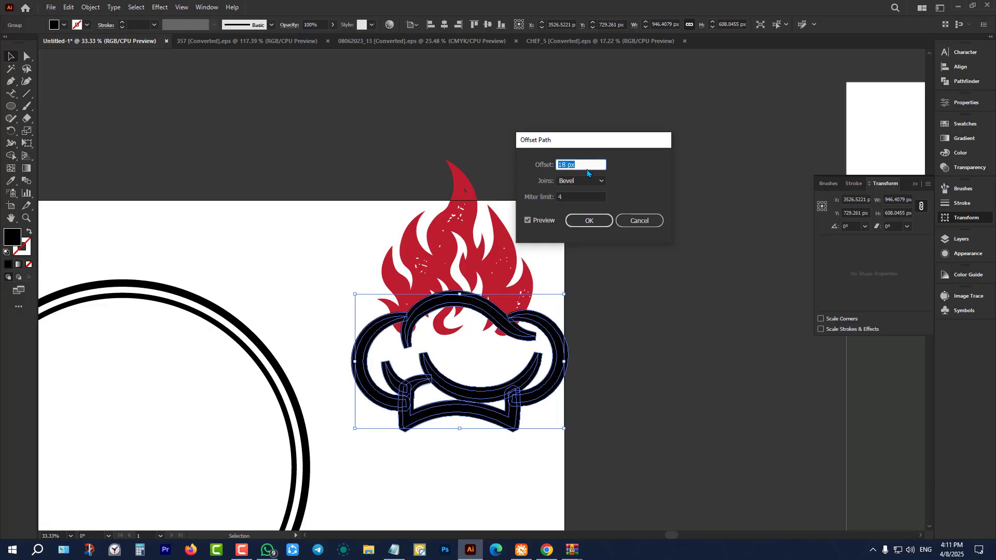
pyautogui.scroll(2, 586, 169)
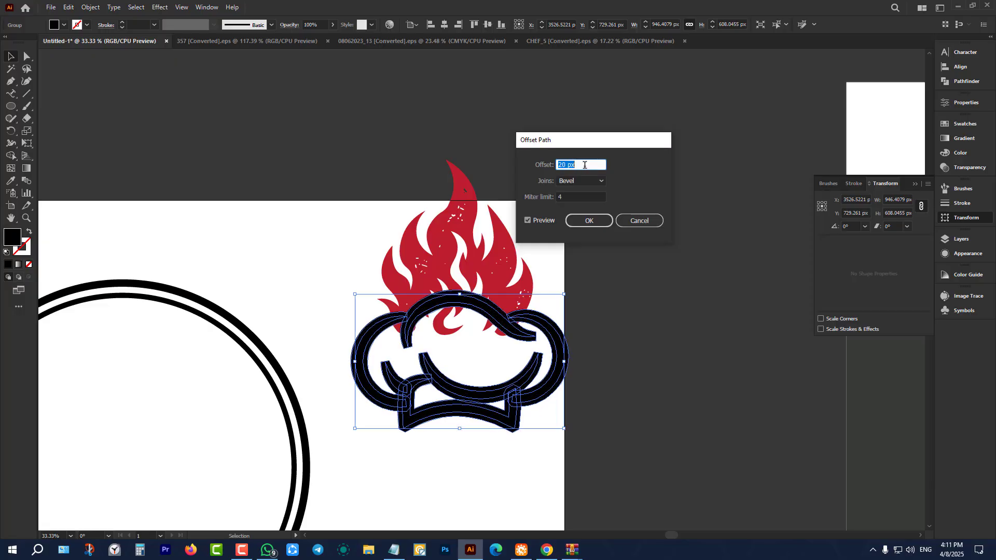
pyautogui.click(591, 219)
pyautogui.click(593, 293)
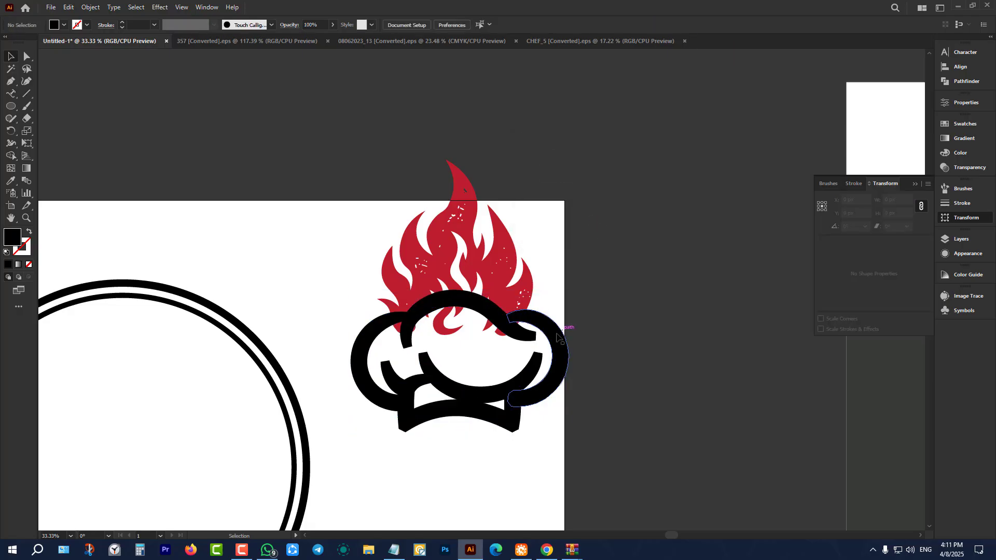
# Step: Unite the offset hat outlines into one shape and subtract it from the flame with Minus Front
pyautogui.click(560, 357)
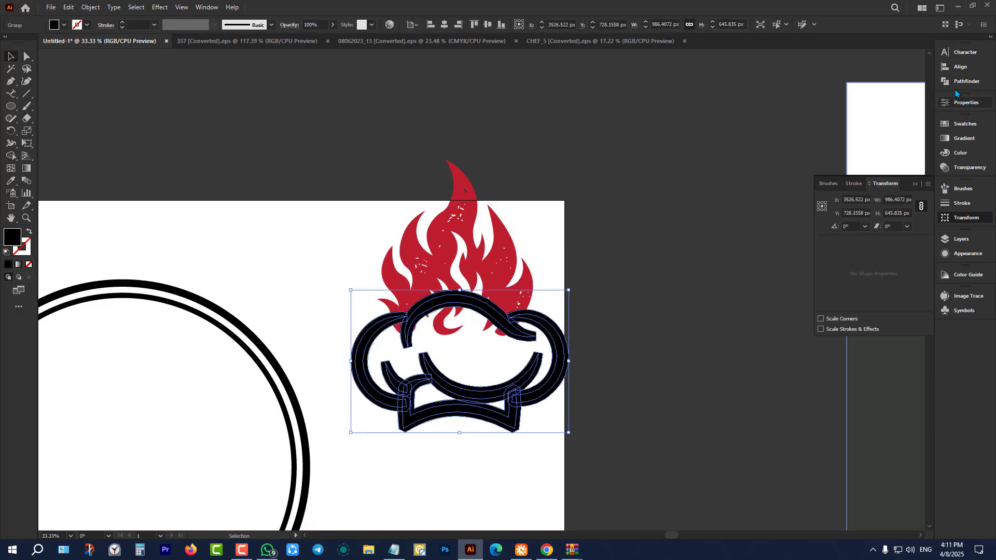
pyautogui.click(966, 81)
pyautogui.click(824, 76)
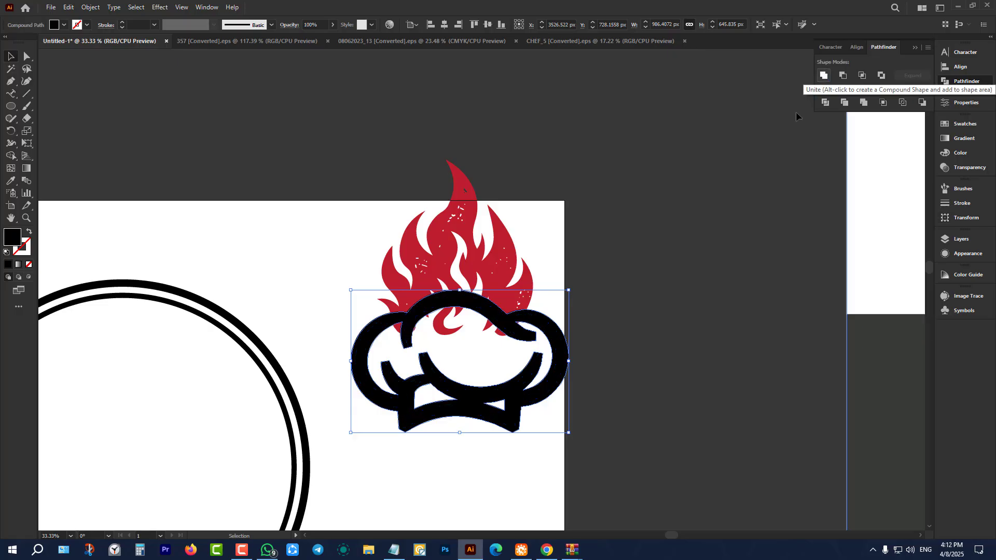
pyautogui.keyDown('shift'); pyautogui.click(517, 258); pyautogui.keyUp('shift')
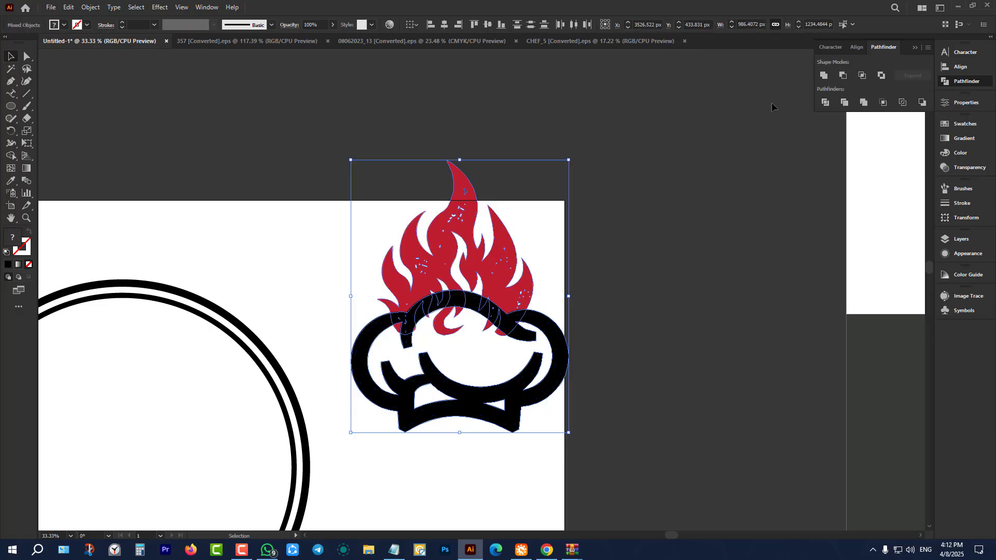
pyautogui.click(839, 77)
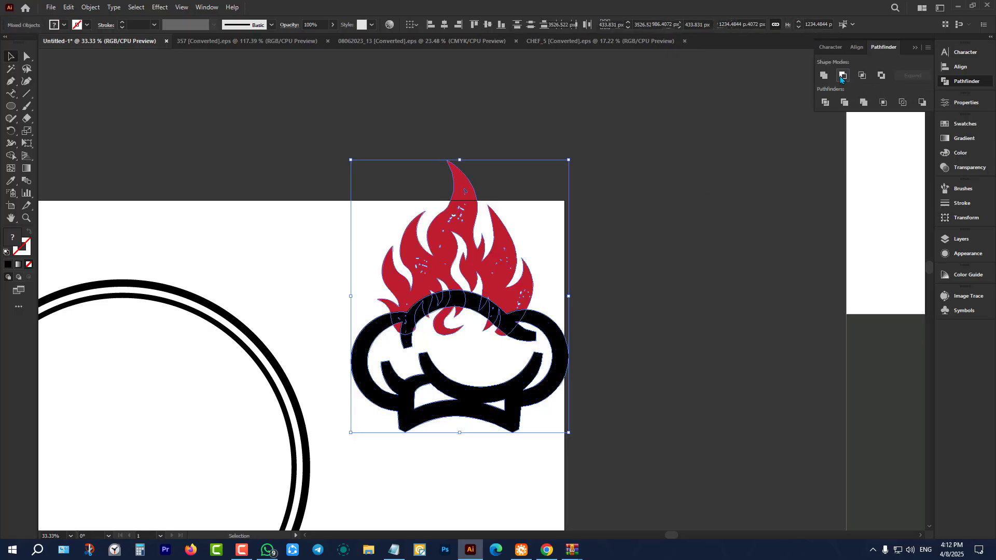
pyautogui.click(644, 288)
# Step: Erase the leftover red flame fragments inside the chef hat with the Eraser tool
pyautogui.scroll(2, 549, 323)
pyautogui.click(488, 275)
pyautogui.click(27, 118)
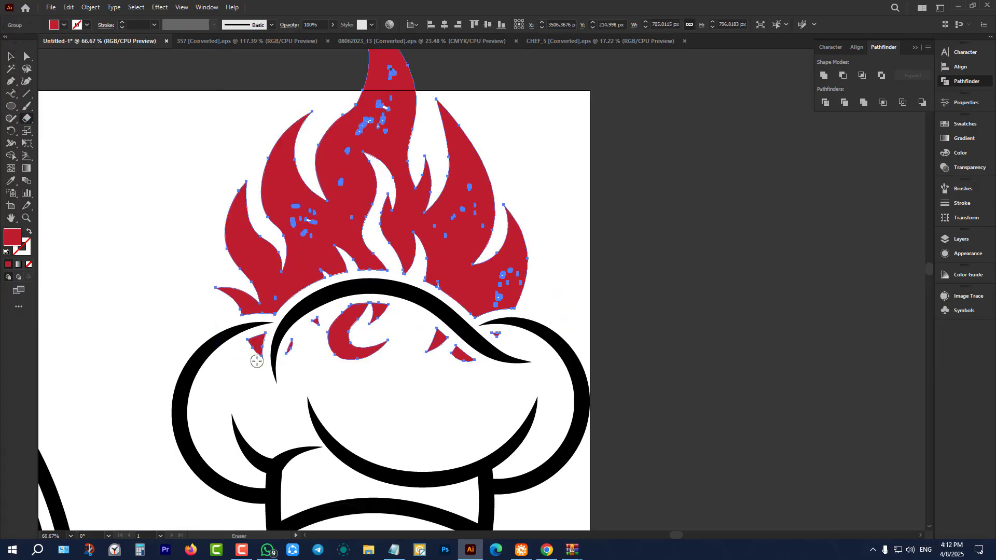
pyautogui.moveTo(257, 362)
pyautogui.mouseDown()
pyautogui.moveTo(251, 349)
pyautogui.moveTo(294, 349)
pyautogui.moveTo(379, 322)
pyautogui.moveTo(420, 347)
pyautogui.moveTo(506, 355)
pyautogui.mouseUp()
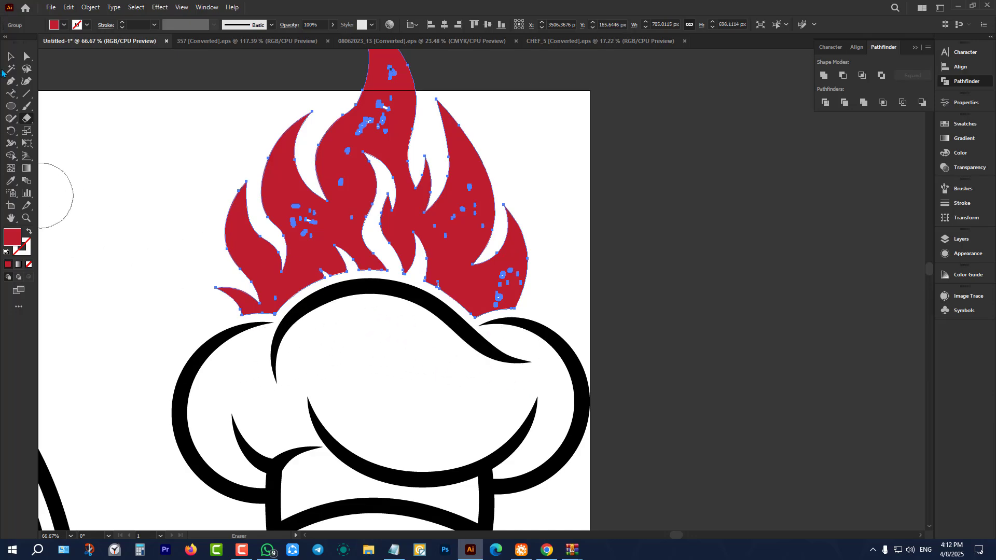
pyautogui.click(11, 56)
pyautogui.click(540, 271)
# Step: Group the flame with the chef hat and move the group onto the upper part of the rings, centred horizontally
pyautogui.scroll(-4, 570, 249)
pyautogui.moveTo(603, 215); pyautogui.dragTo(476, 384)
pyautogui.click(485, 379)
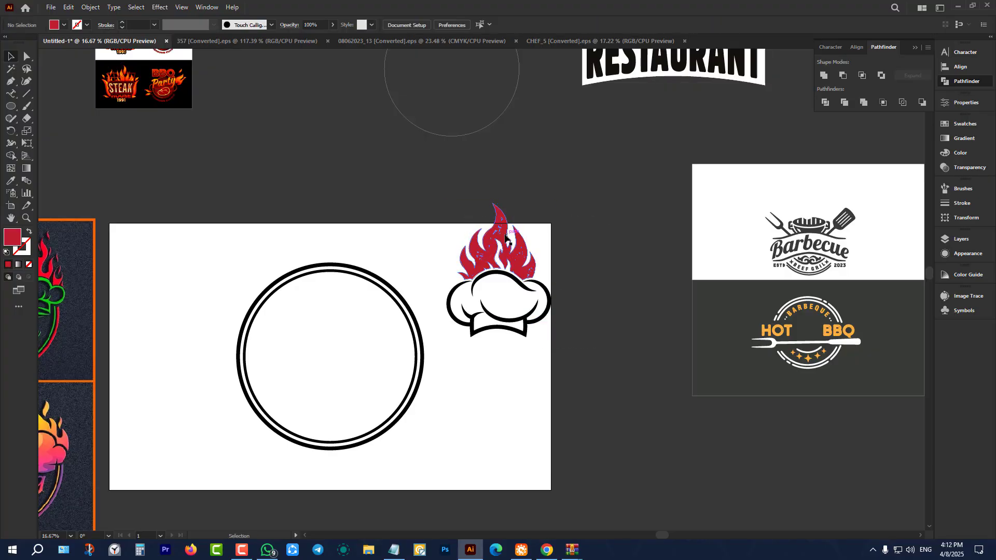
pyautogui.moveTo(501, 232); pyautogui.dragTo(334, 241)
pyautogui.click(467, 258)
pyautogui.scroll(-2, 487, 269)
pyautogui.scroll(2, 437, 246)
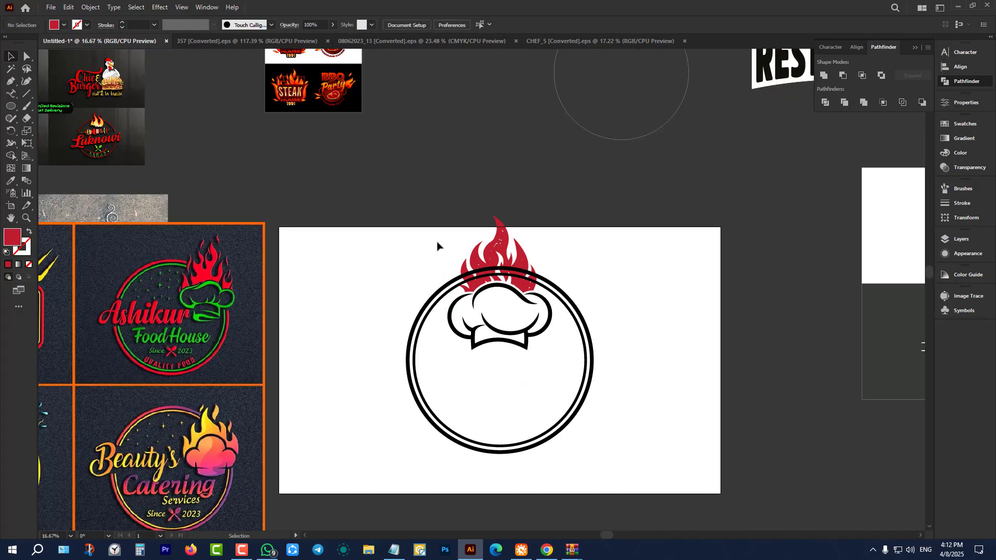
pyautogui.scroll(3, 495, 265)
pyautogui.click(542, 301)
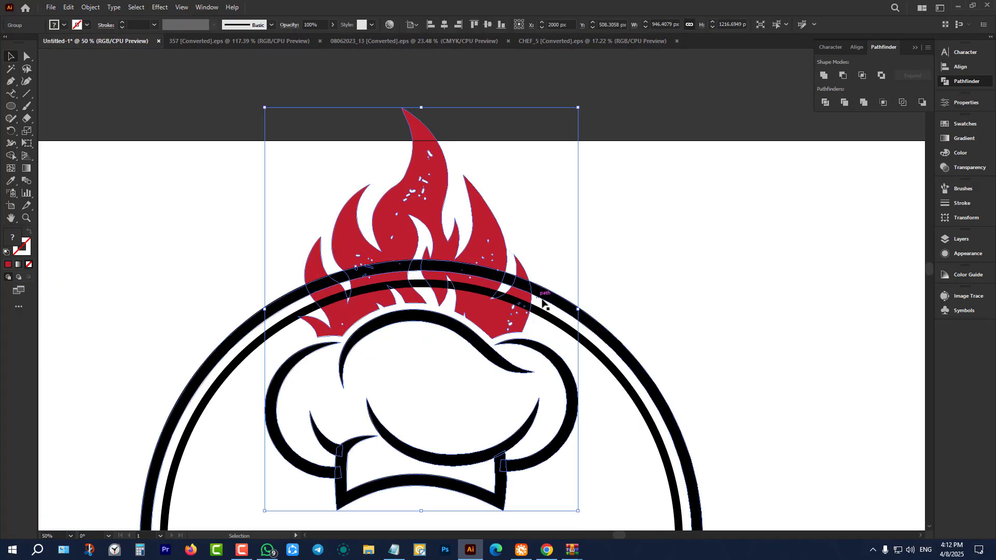
# Step: Offset the paths of the flame and chef hat group outward by 20 px with round joins
pyautogui.click(542, 254)
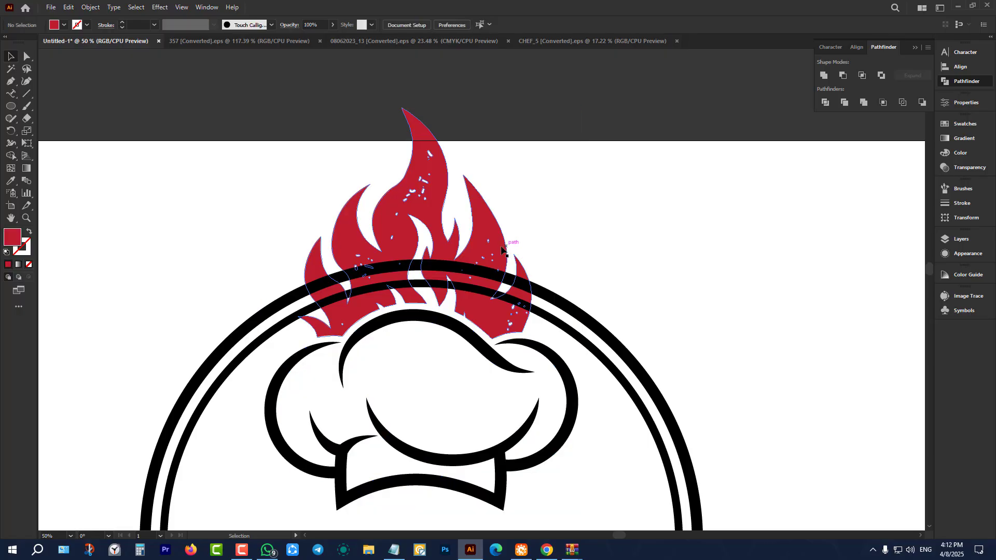
pyautogui.click(449, 226)
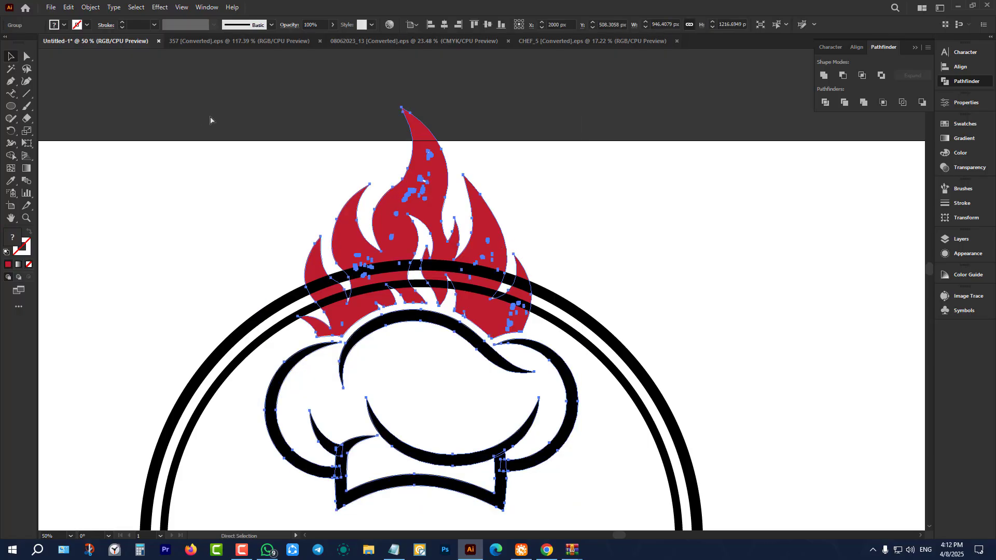
pyautogui.click(90, 8)
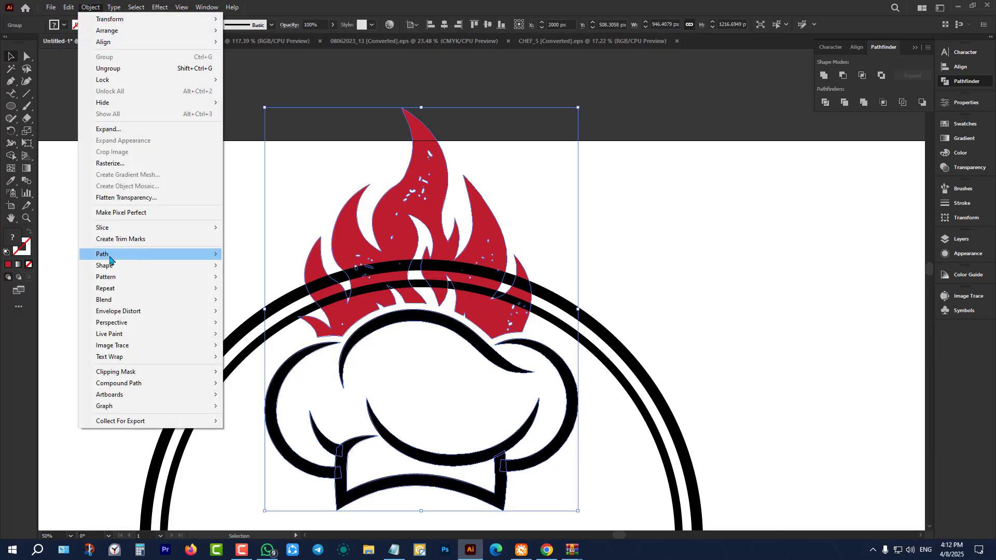
pyautogui.moveTo(113, 258)
pyautogui.click(258, 292)
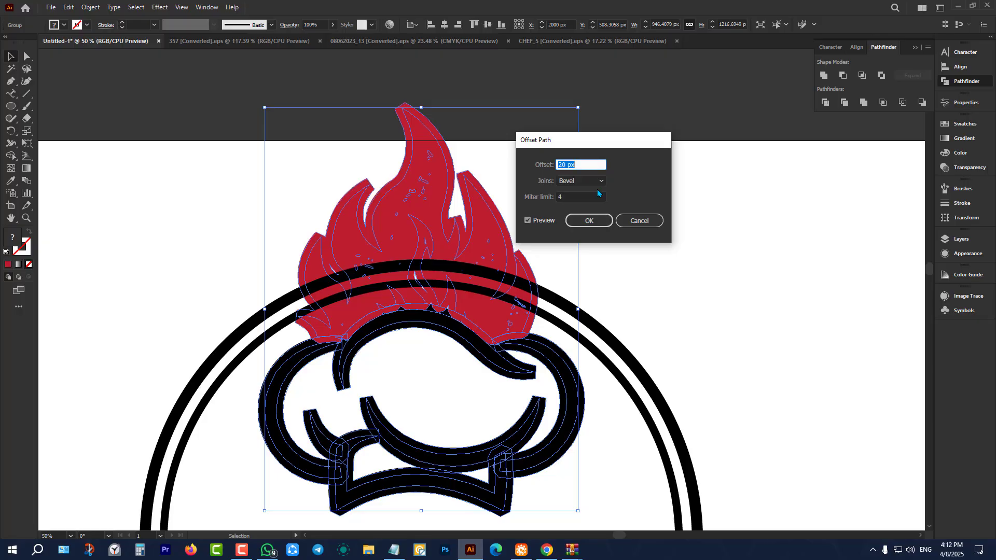
pyautogui.click(581, 180)
pyautogui.click(580, 207)
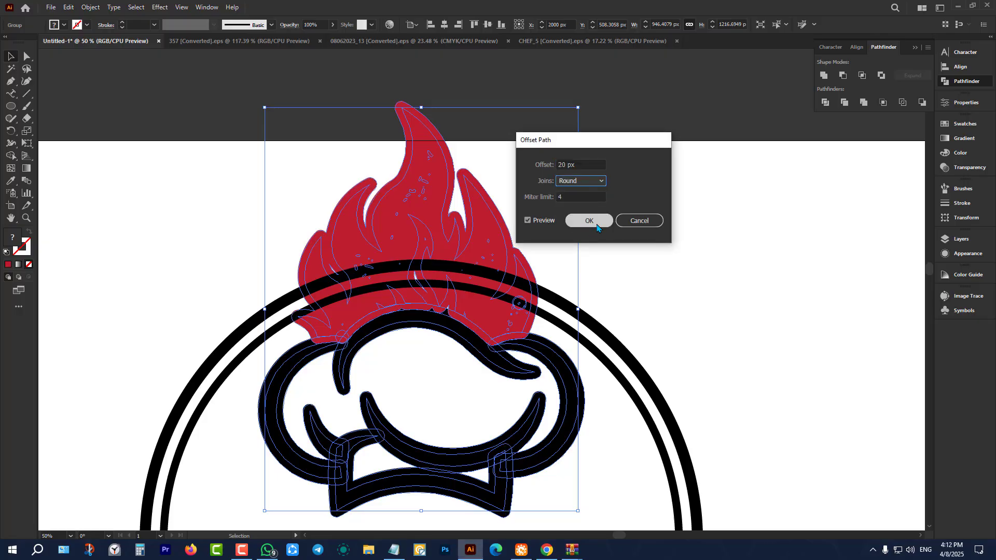
pyautogui.click(599, 221)
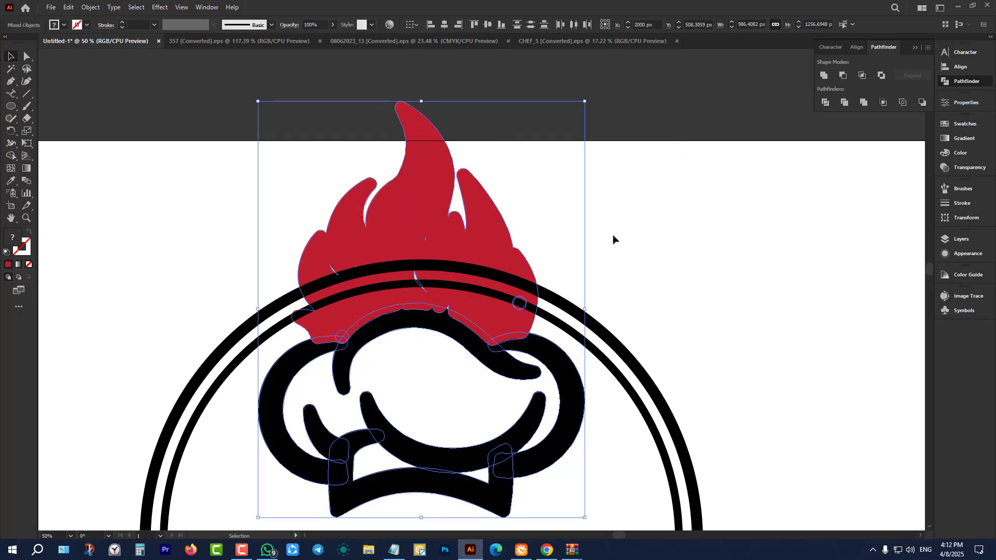
# Step: Unite the offset flame and hat outlines into one shape and bring it to the front of the rings
pyautogui.click(613, 239)
pyautogui.click(506, 218)
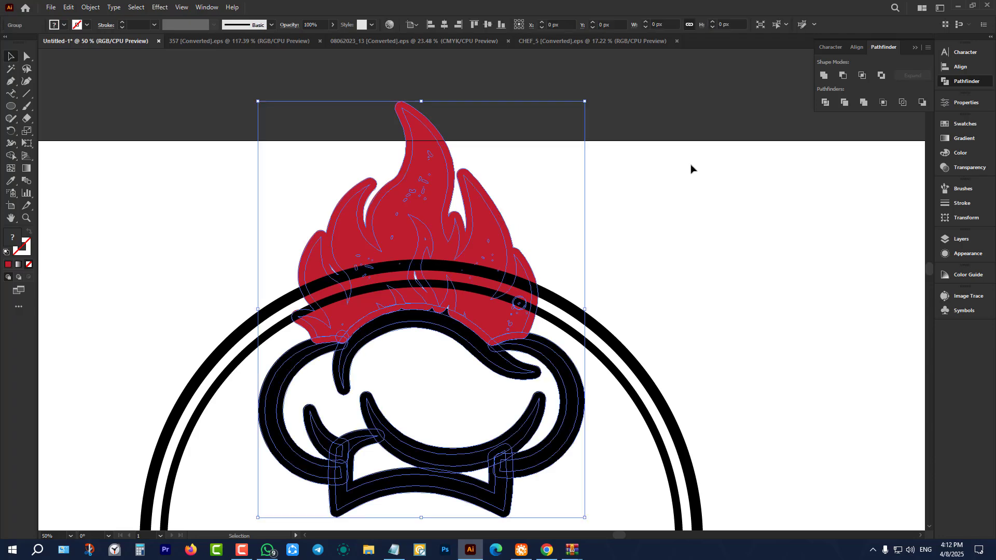
pyautogui.click(825, 77)
pyautogui.click(685, 207)
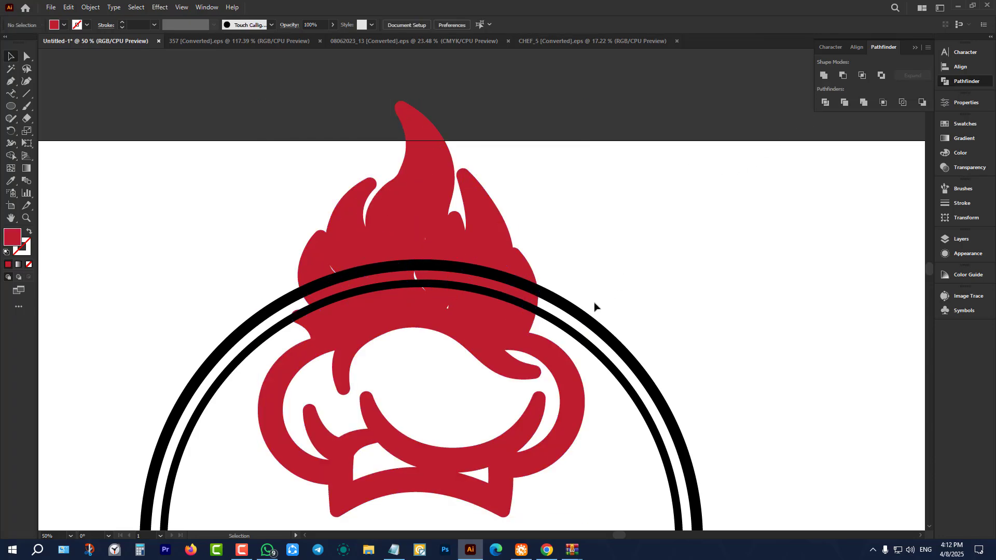
pyautogui.click(594, 308)
pyautogui.click(547, 212)
pyautogui.click(473, 232)
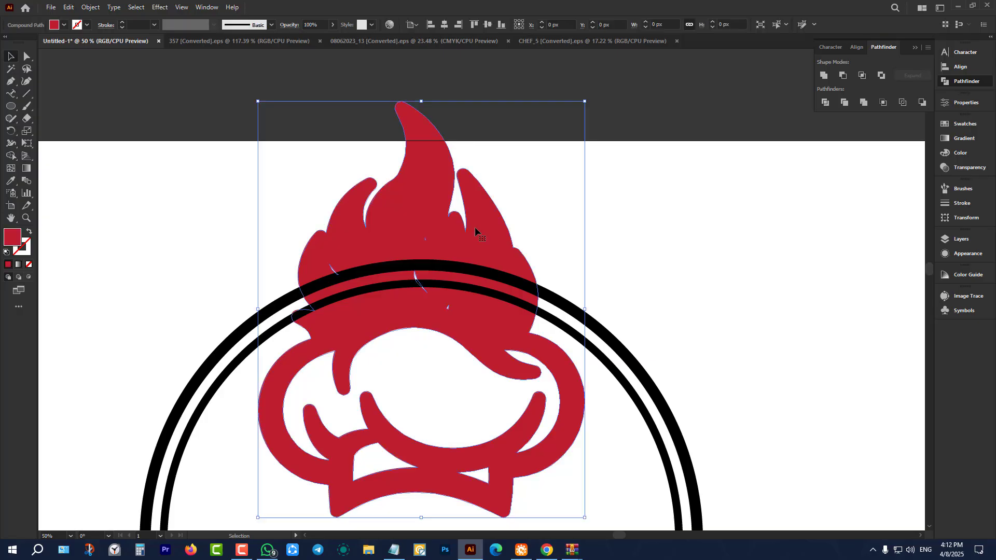
pyautogui.hotkey('ctrl', 'shift', ']')
pyautogui.click(559, 208)
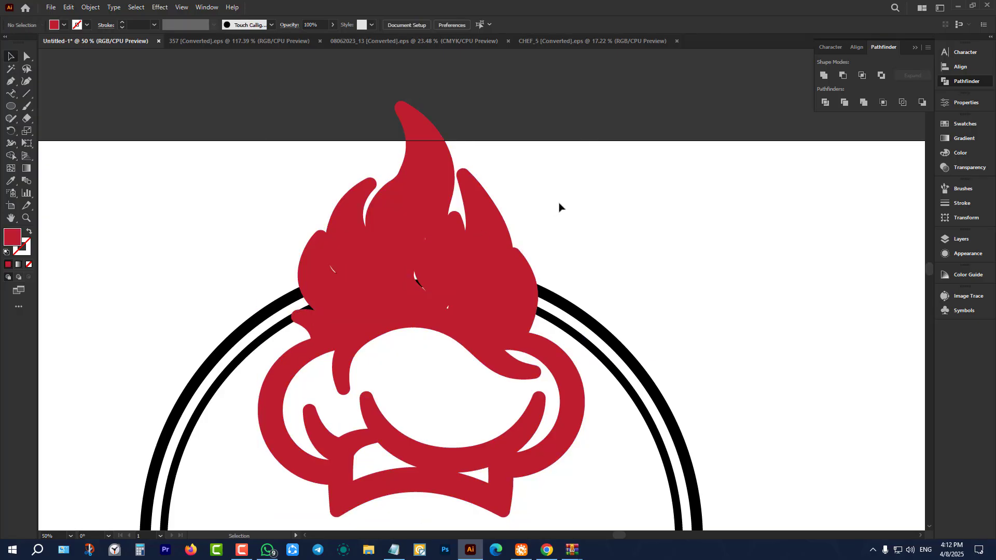
# Step: Try to subtract the united flame and hat shape from both rings with Minus Front
pyautogui.click(415, 275)
pyautogui.keyDown('shift'); pyautogui.click(416, 271); pyautogui.keyUp('shift')
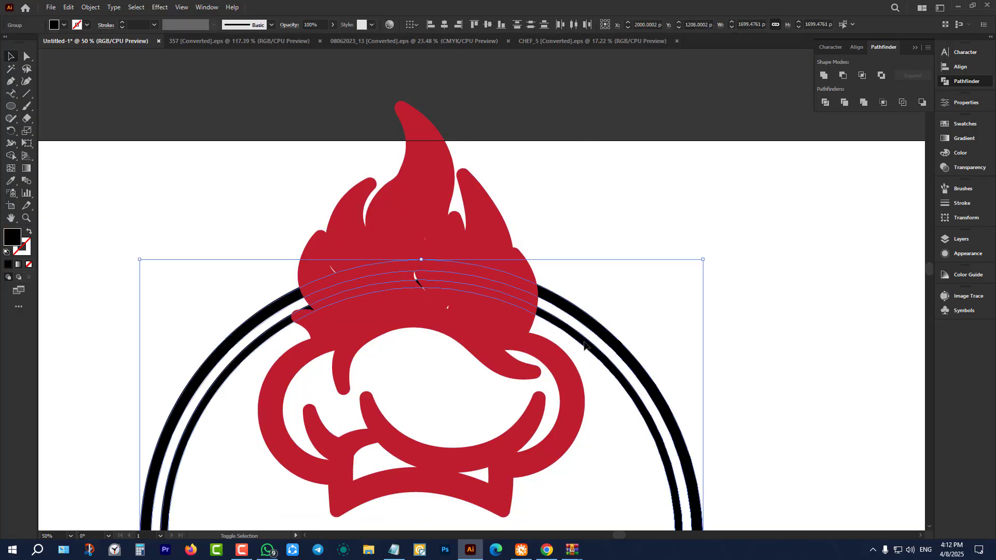
pyautogui.click(843, 75)
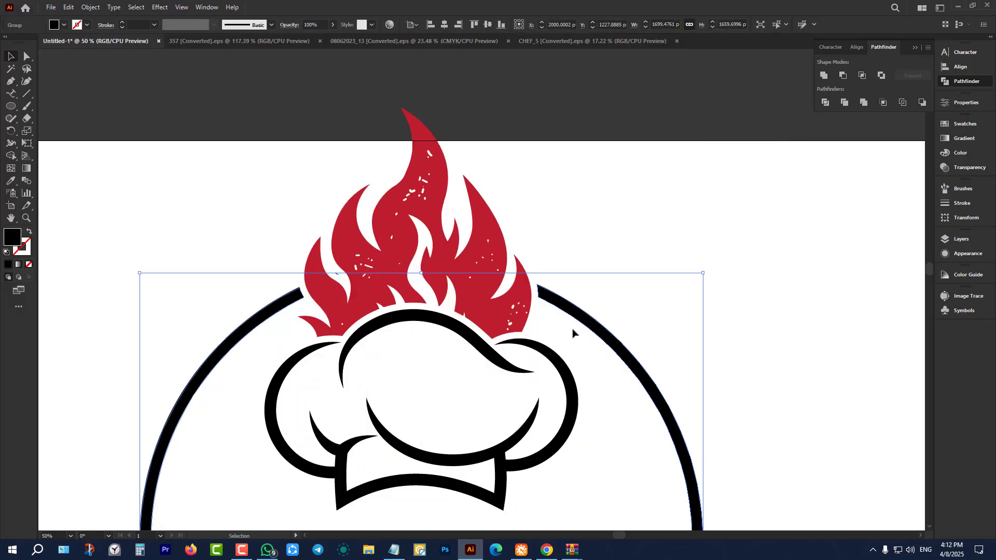
pyautogui.scroll(-3, 586, 324)
pyautogui.click(641, 110)
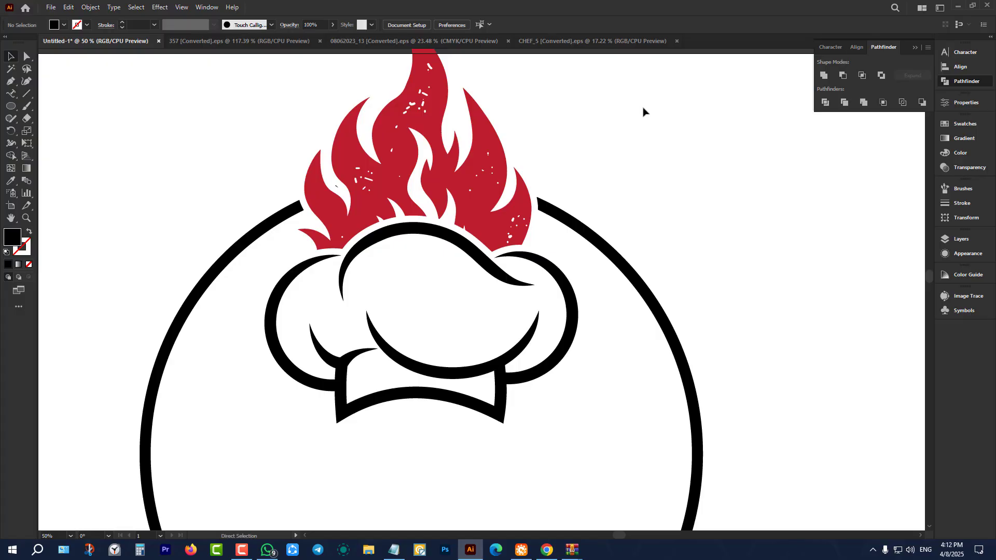
pyautogui.hotkey('ctrl', 'z')
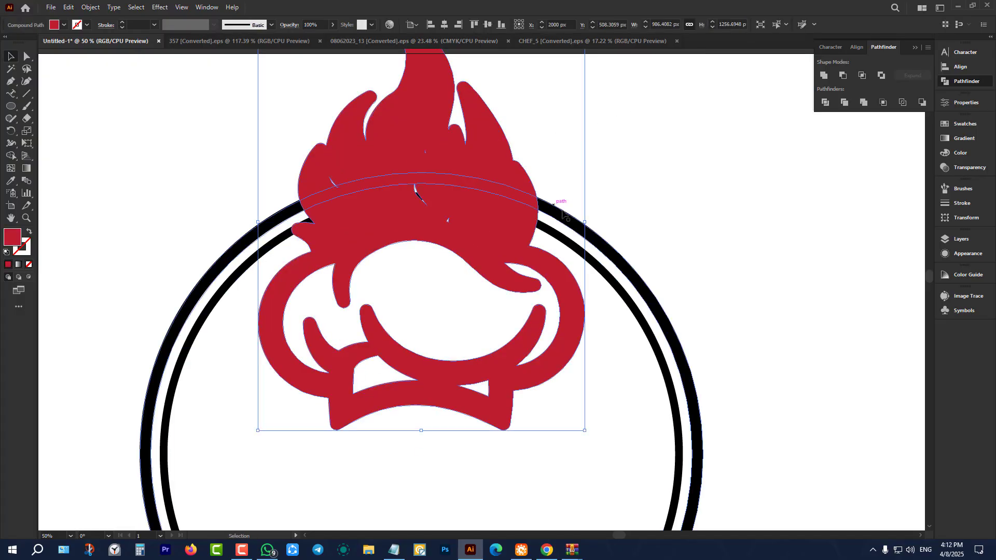
# Step: Remove the united red shape and the ring sections beneath it from both rings with the Shape Builder tool
pyautogui.keyDown('shift'); pyautogui.click(571, 217); pyautogui.keyUp('shift')
pyautogui.keyDown('shift'); pyautogui.click(577, 252); pyautogui.keyUp('shift')
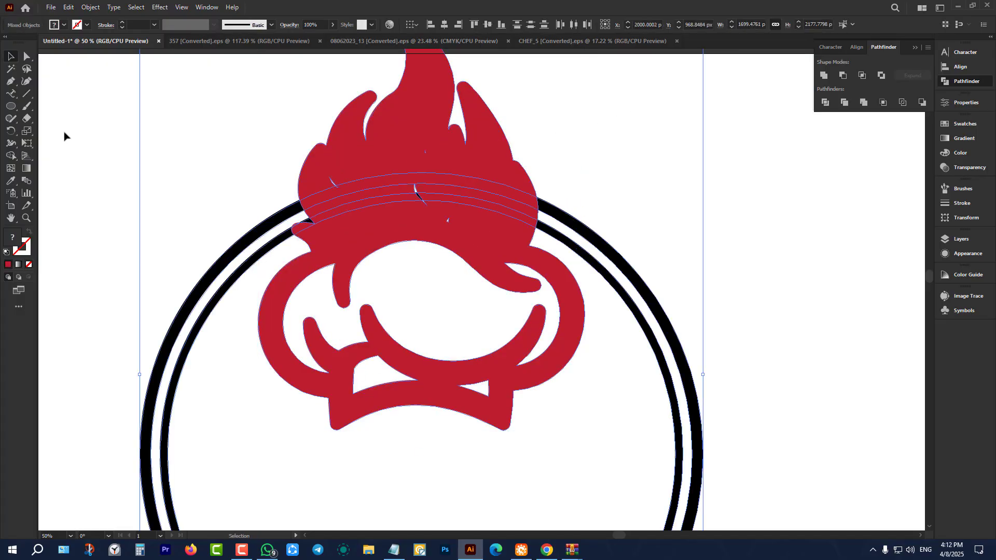
pyautogui.click(6, 155)
pyautogui.moveTo(330, 107)
pyautogui.mouseDown()
pyautogui.moveTo(384, 218)
pyautogui.moveTo(427, 422)
pyautogui.mouseUp()
pyautogui.moveTo(460, 219); pyautogui.dragTo(371, 375)
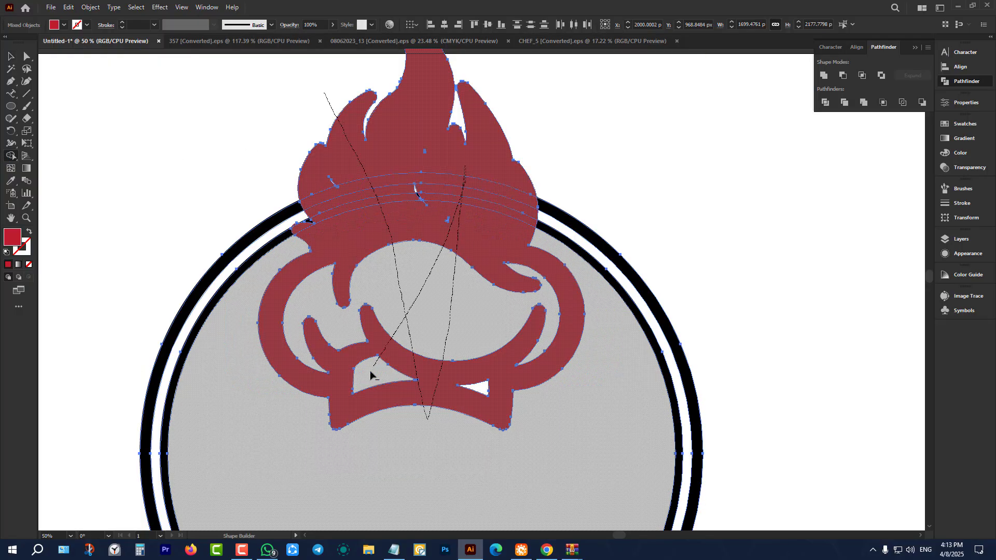
pyautogui.moveTo(476, 397); pyautogui.dragTo(478, 398)
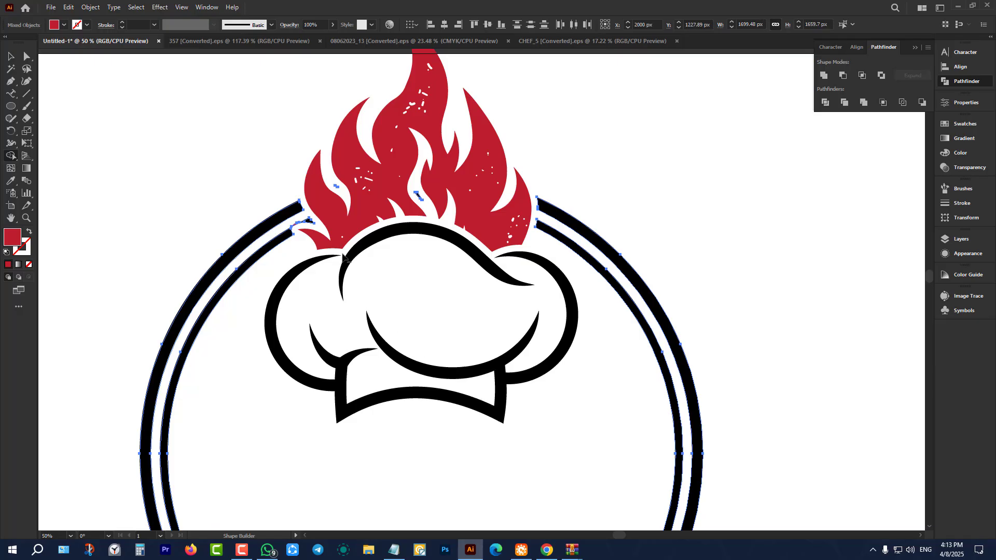
# Step: Delete the leftover ring fragments inside and beside the flame with the Shape Builder tool
pyautogui.scroll(3, 318, 179)
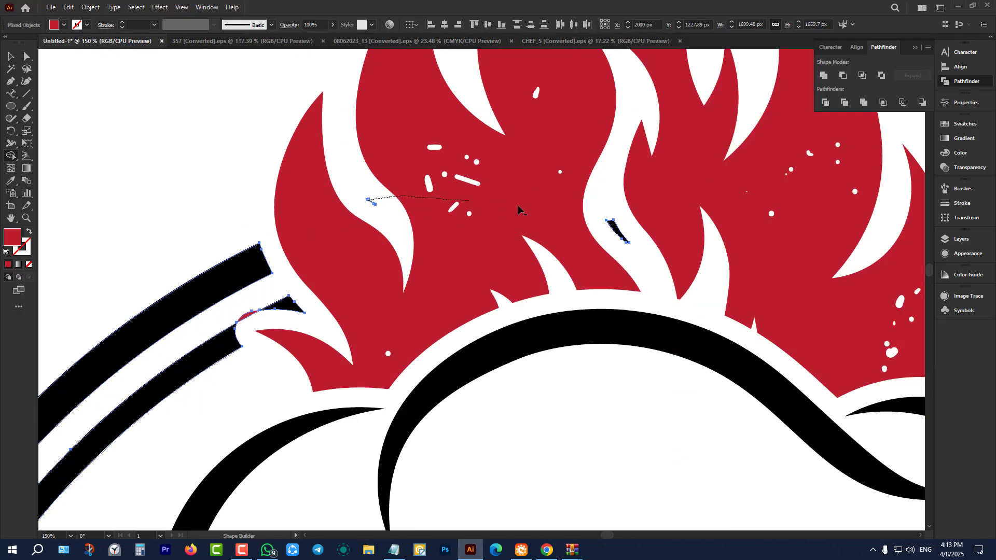
pyautogui.moveTo(631, 233); pyautogui.dragTo(627, 236)
pyautogui.scroll(-3, 462, 233)
pyautogui.scroll(4, 431, 249)
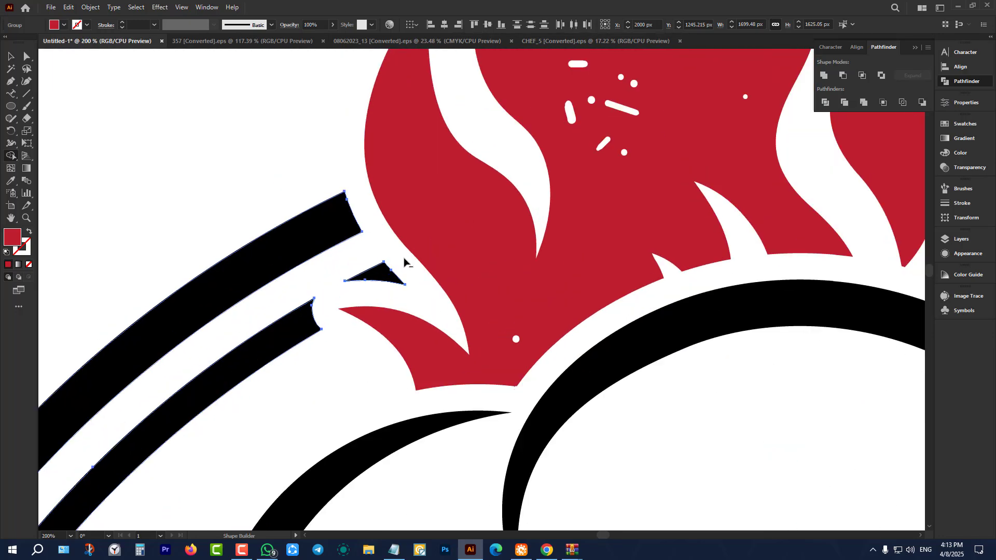
pyautogui.keyDown('alt'); pyautogui.click(378, 281); pyautogui.keyUp('alt')
pyautogui.scroll(-5, 378, 280)
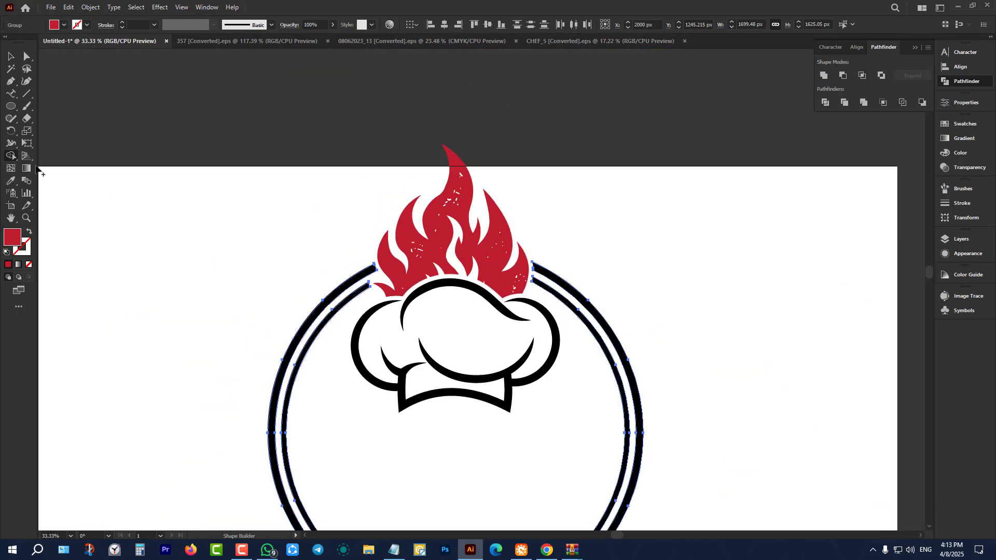
pyautogui.click(9, 57)
pyautogui.scroll(-5, 227, 150)
pyautogui.click(227, 150)
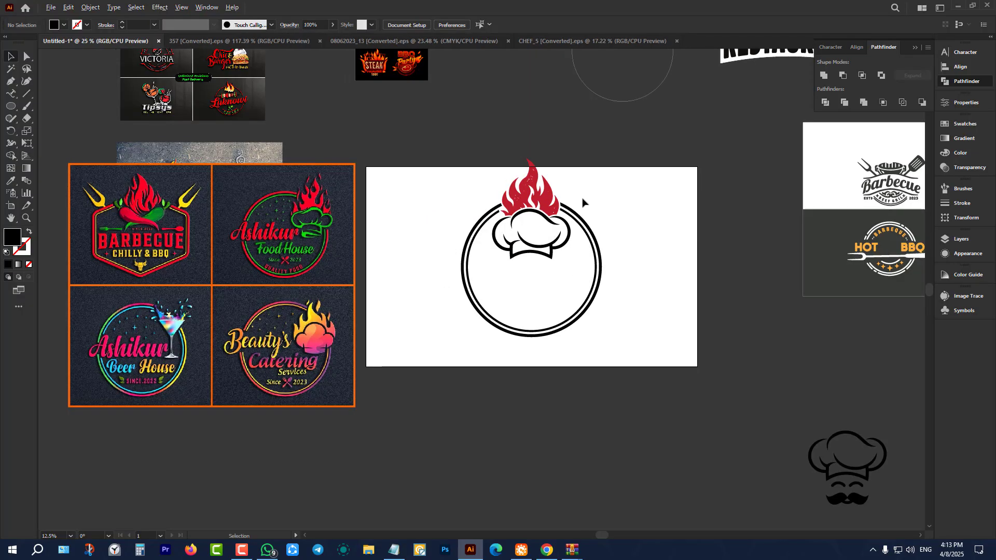
# Step: Add the text RESTAURANT inside the rings below the chef hat and enlarge it to about 391 pt
pyautogui.scroll(2, 474, 199)
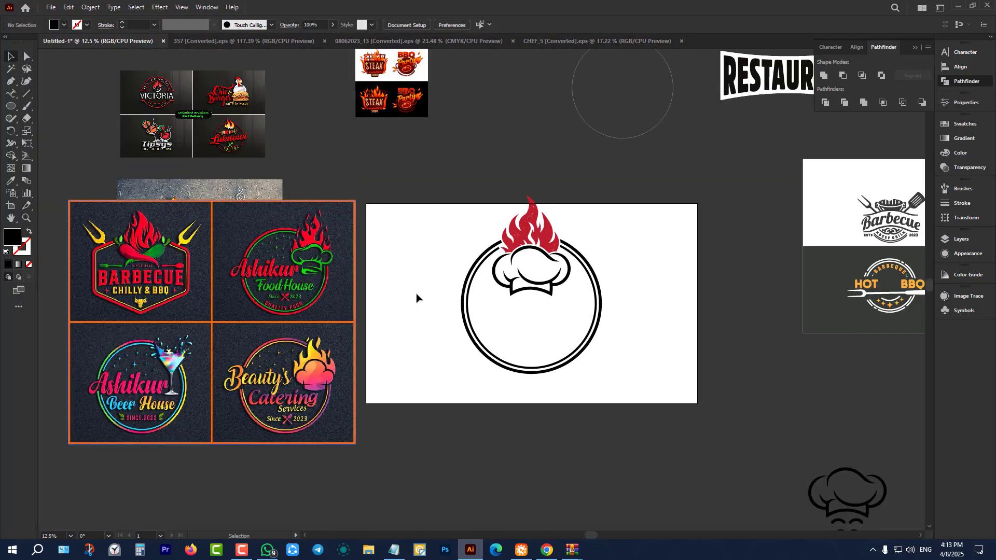
pyautogui.scroll(3, 416, 298)
pyautogui.scroll(-3, 369, 269)
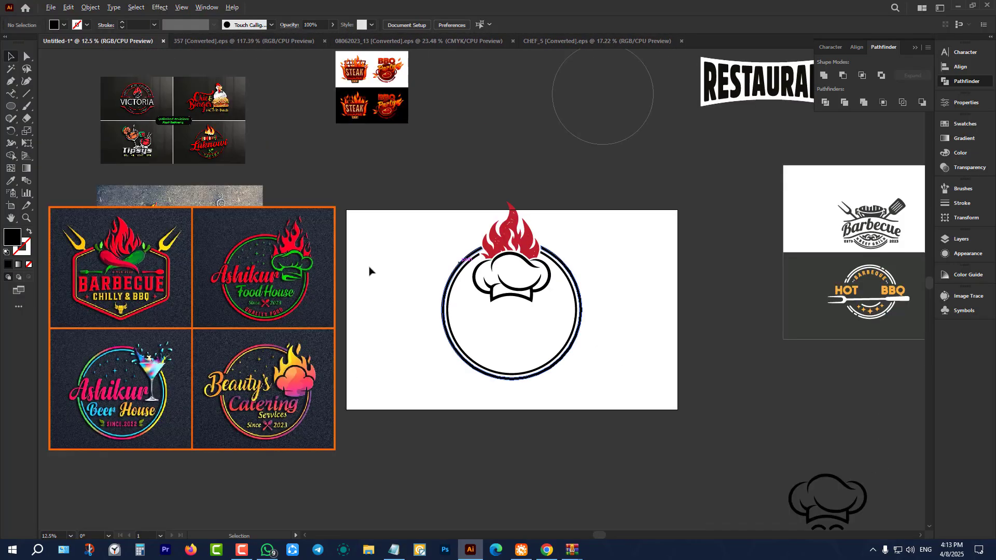
pyautogui.click(6, 97)
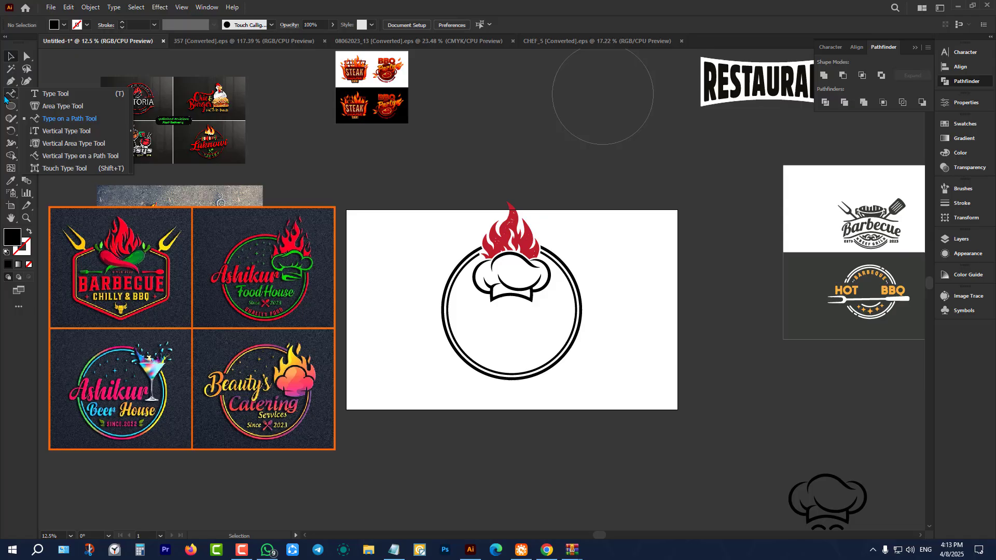
pyautogui.click(58, 93)
pyautogui.scroll(1, 238, 296)
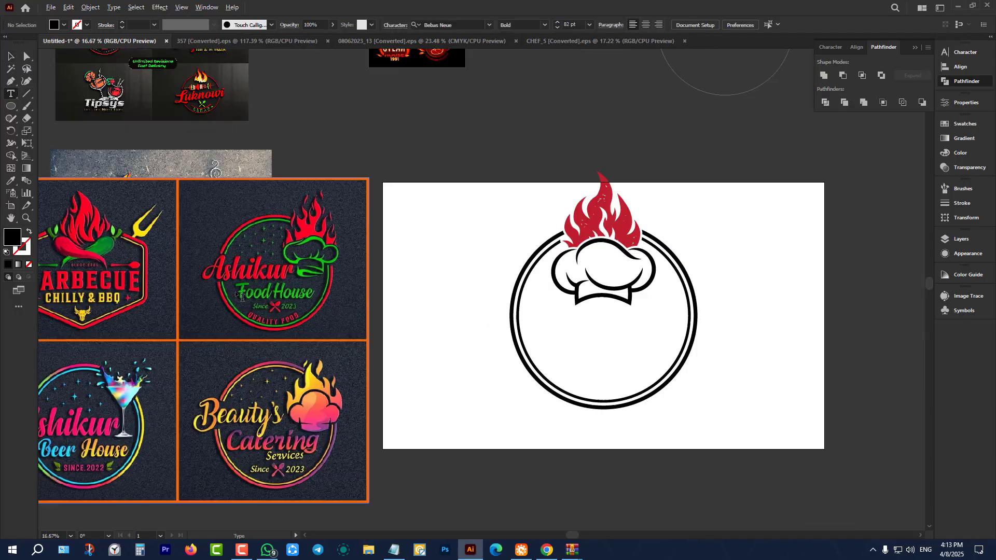
pyautogui.scroll(-2, 241, 299)
pyautogui.keyDown('alt'); pyautogui.scroll(2, 264, 358); pyautogui.keyUp('alt')
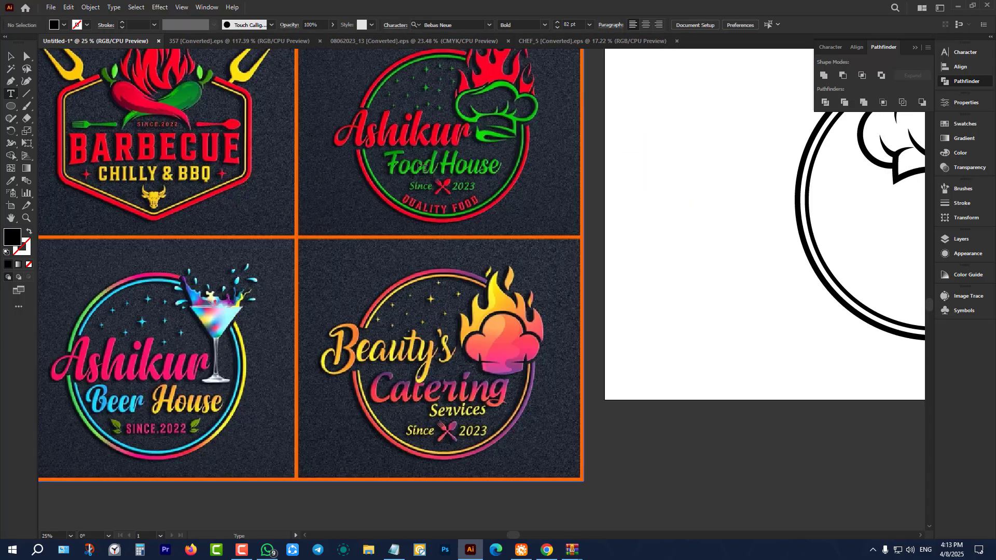
pyautogui.scroll(-1, 363, 207)
pyautogui.keyDown('alt'); pyautogui.scroll(-3, 259, 233); pyautogui.keyUp('alt')
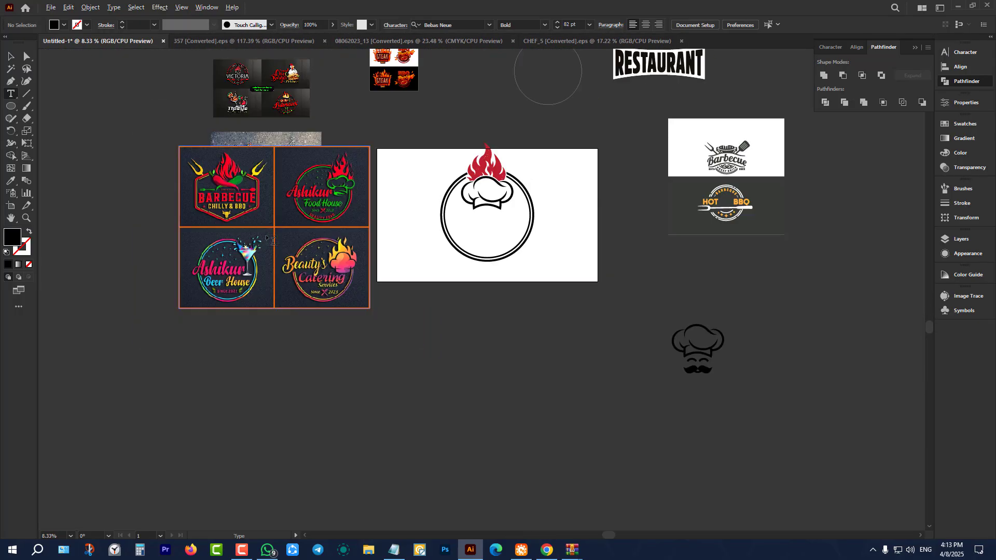
pyautogui.keyDown('alt'); pyautogui.scroll(3, 532, 215); pyautogui.keyUp('alt')
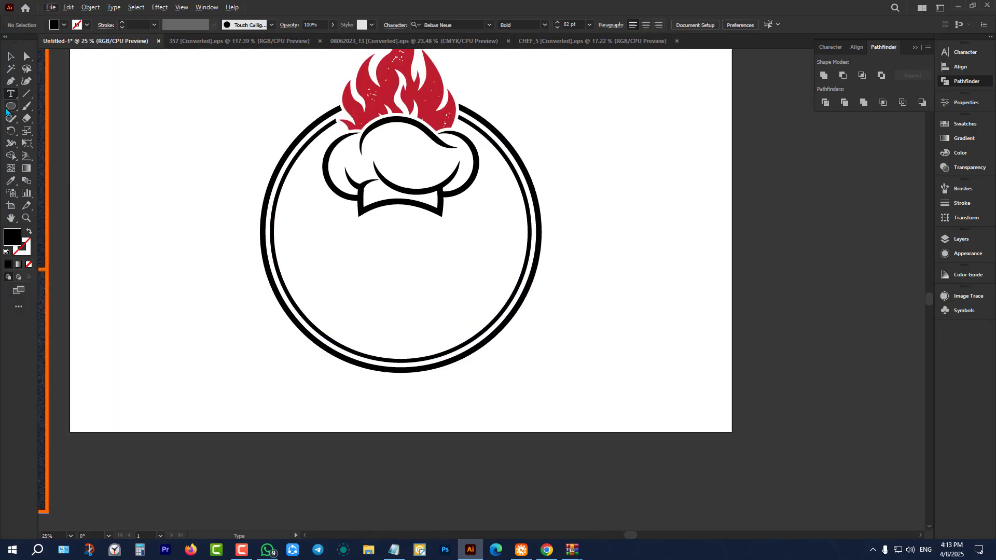
pyautogui.click(308, 245)
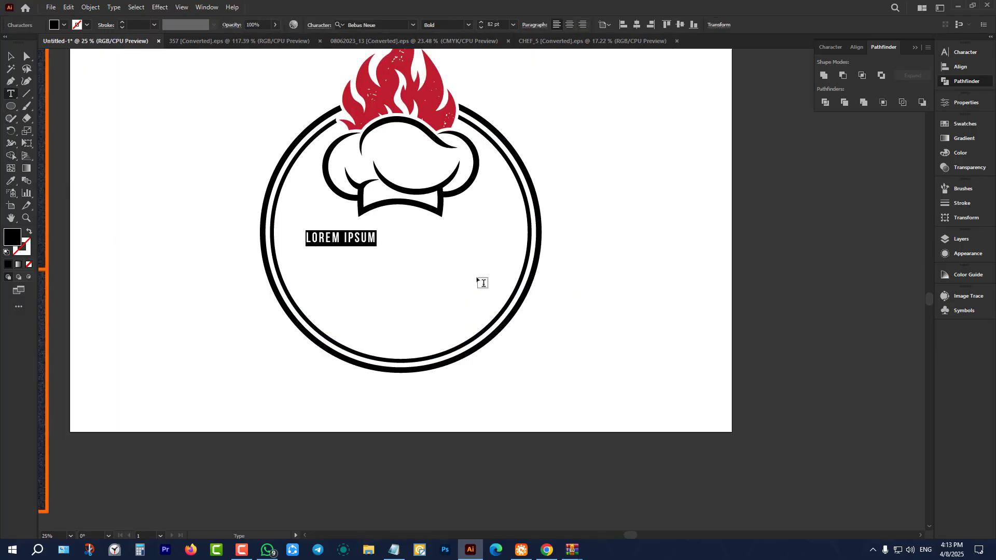
pyautogui.write('RESTAURANT')
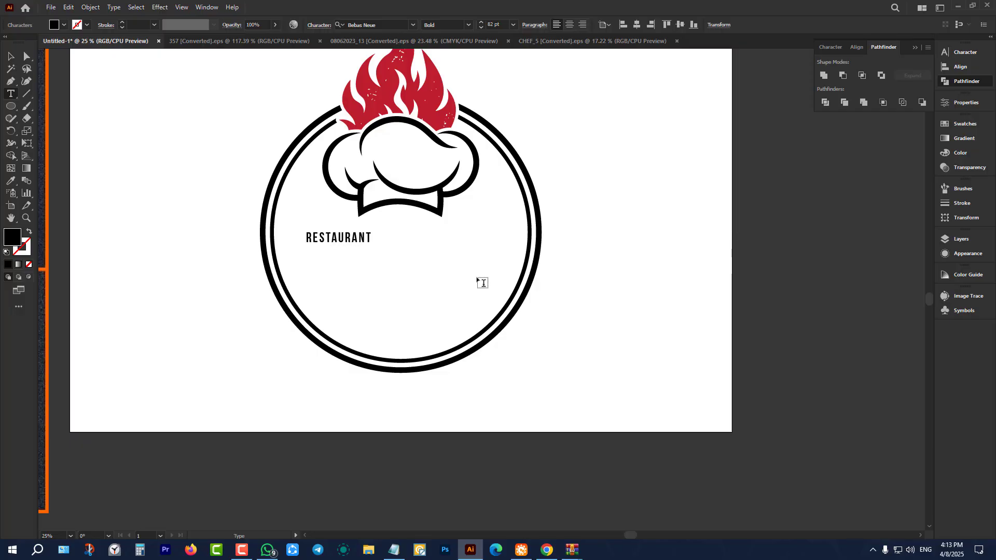
pyautogui.click(11, 55)
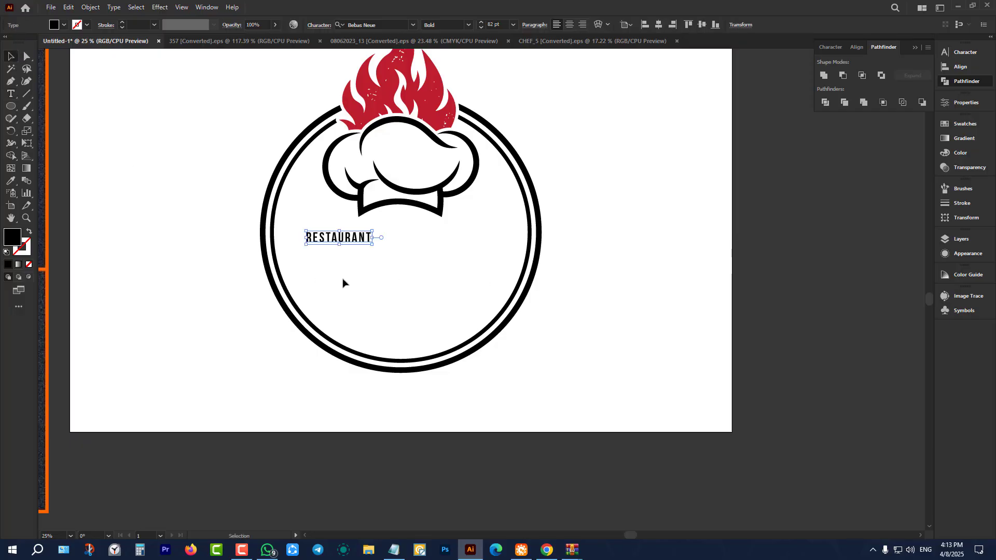
pyautogui.moveTo(372, 244); pyautogui.dragTo(618, 297)
# Step: Set the RESTAURANT text's tracking to 0 and its font to Ave Fedan PERSONAL USE ONLY
pyautogui.click(966, 52)
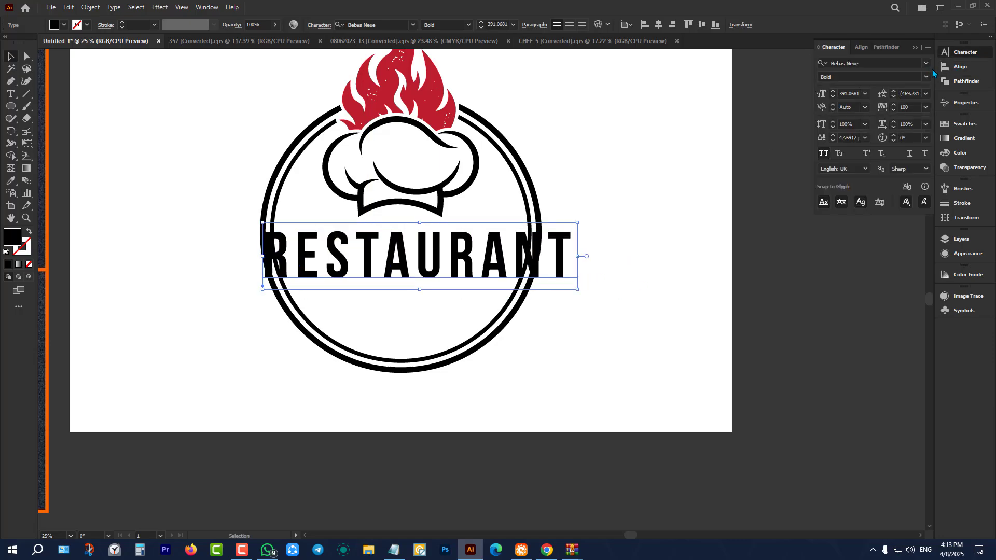
pyautogui.click(926, 107)
pyautogui.click(925, 157)
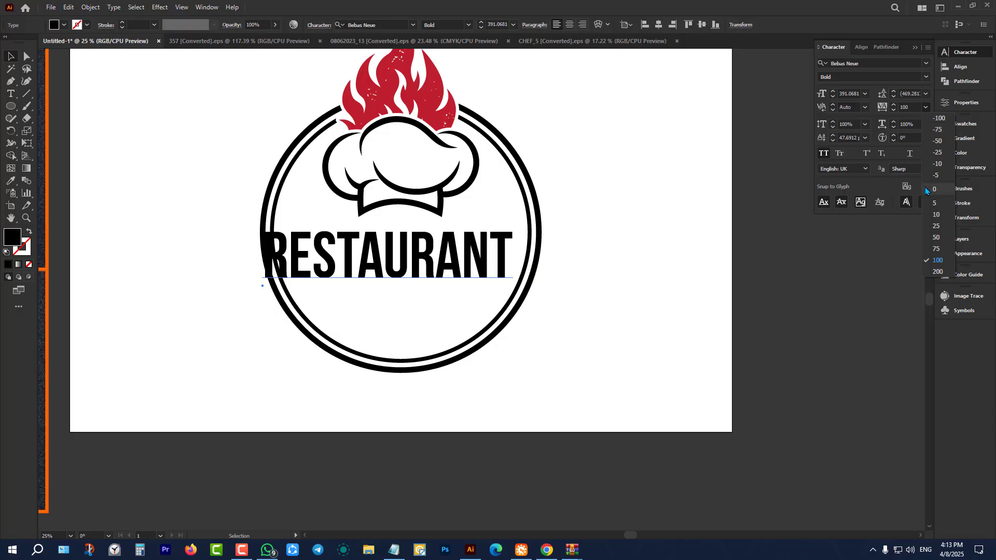
pyautogui.click(927, 63)
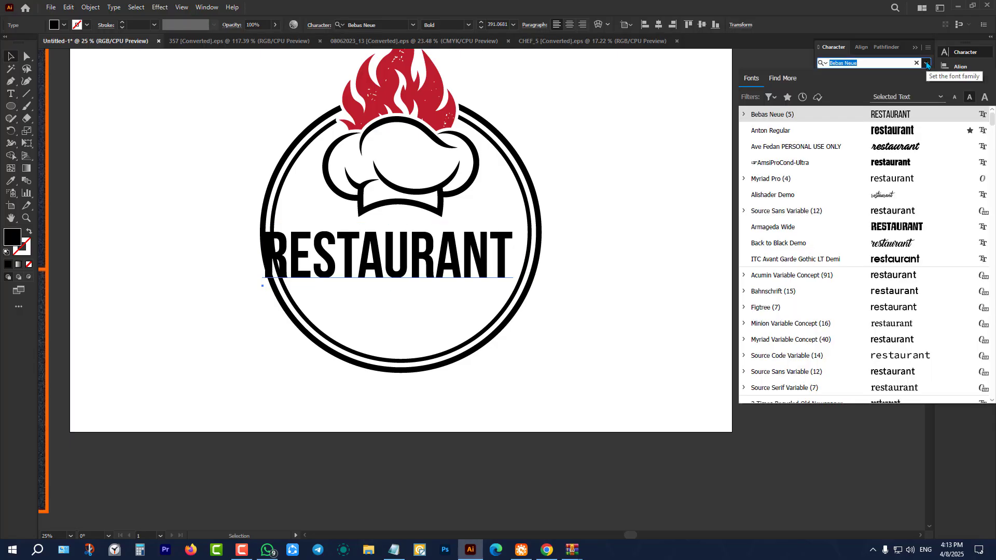
pyautogui.click(877, 146)
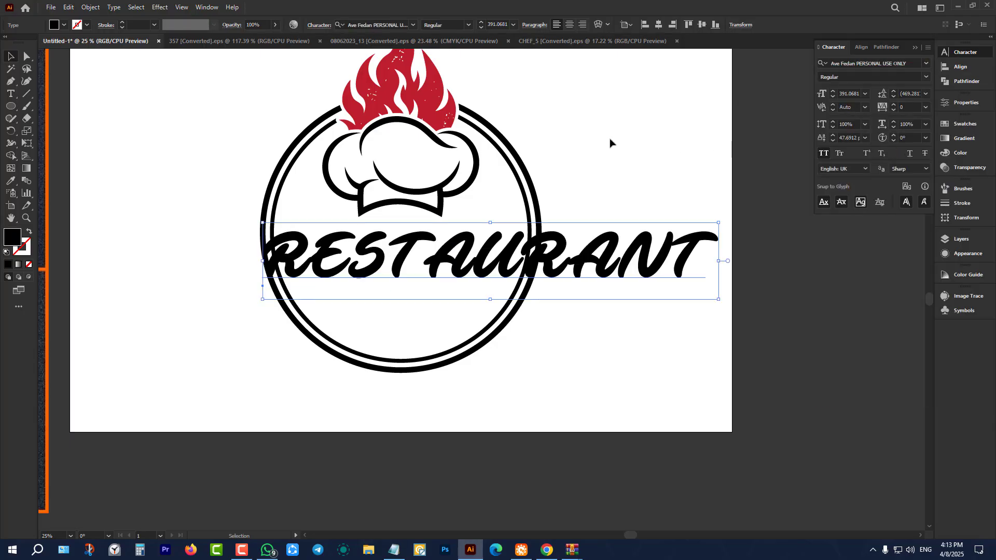
# Step: Convert the RESTAURANT text's case to Title Case
pyautogui.click(115, 8)
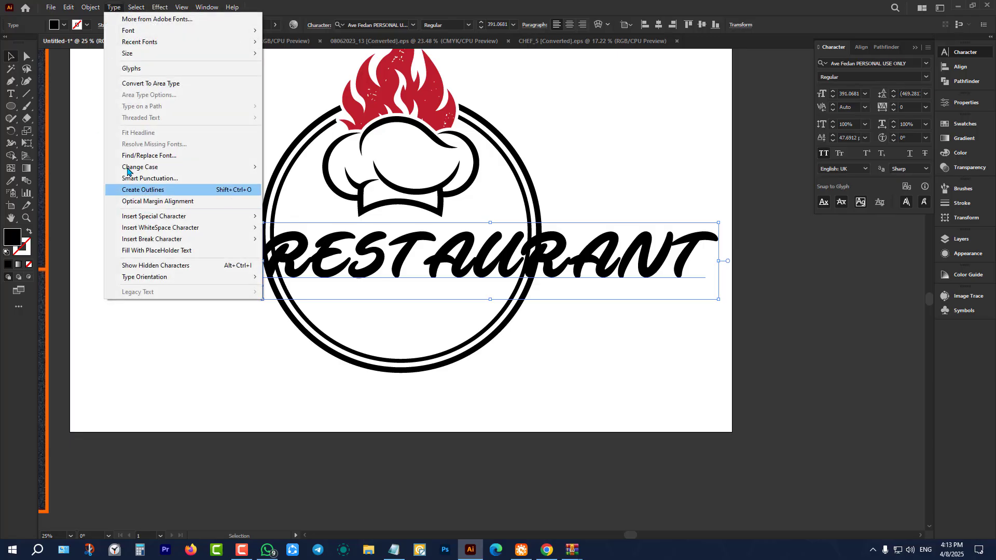
pyautogui.moveTo(170, 170)
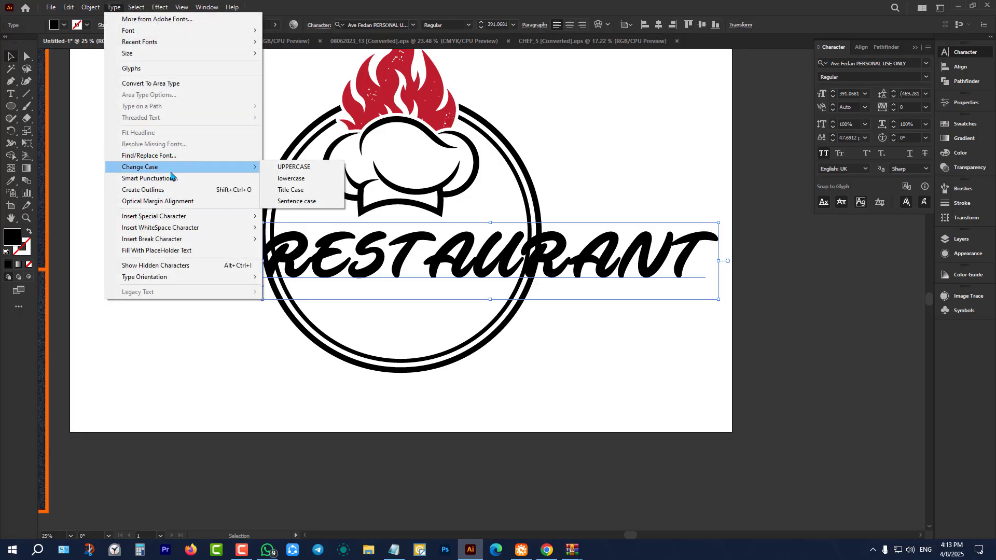
pyautogui.click(291, 190)
pyautogui.click(460, 258)
pyautogui.click(461, 258)
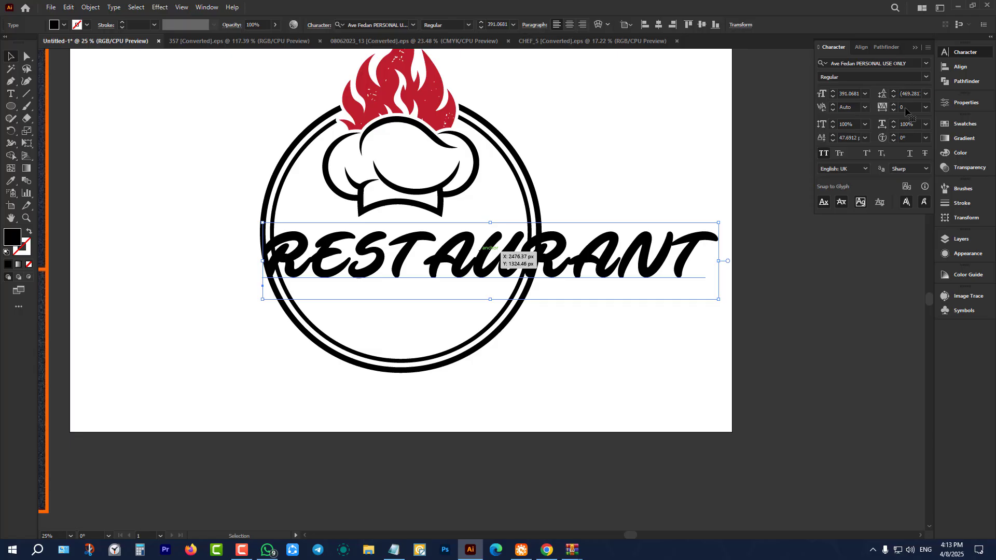
# Step: Set the Restaurant text's font to Back to Black Demo, turn off All Caps and move the text left across the rings
pyautogui.click(926, 63)
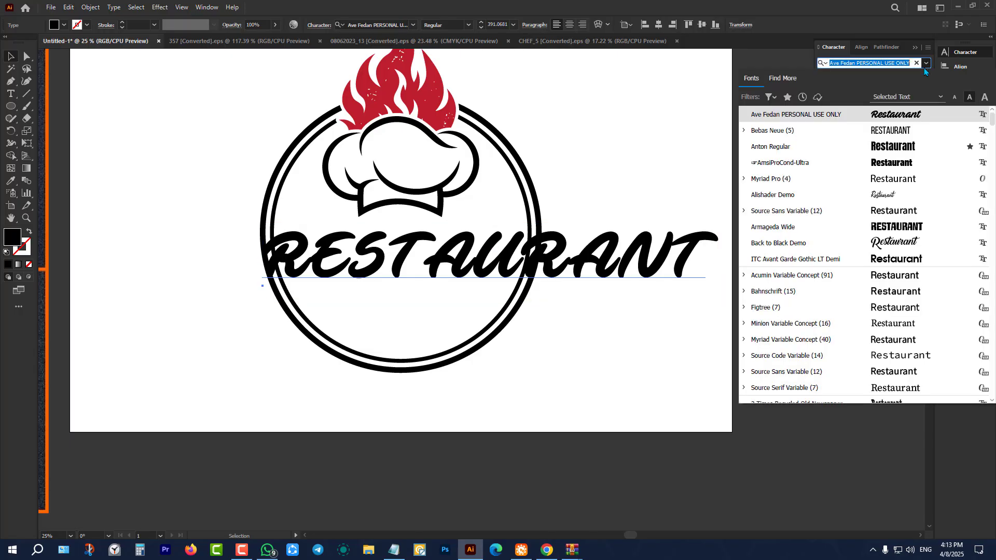
pyautogui.click(897, 248)
pyautogui.click(823, 153)
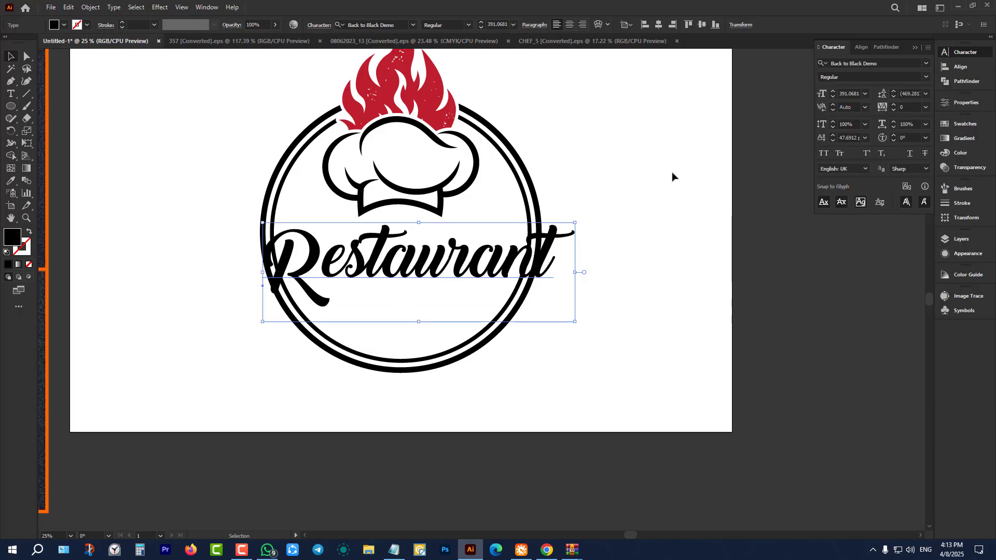
pyautogui.click(671, 176)
pyautogui.click(464, 272)
pyautogui.moveTo(463, 272); pyautogui.dragTo(437, 271)
# Step: Filter the fonts to the Script classification and apply Antonellie Calligraphy Demo to the Restaurant text
pyautogui.click(927, 64)
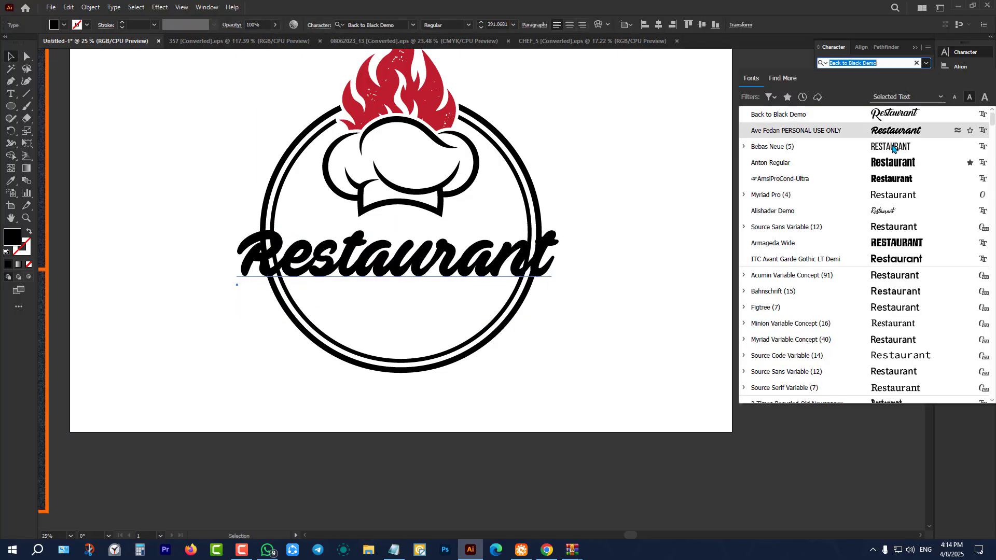
pyautogui.click(771, 97)
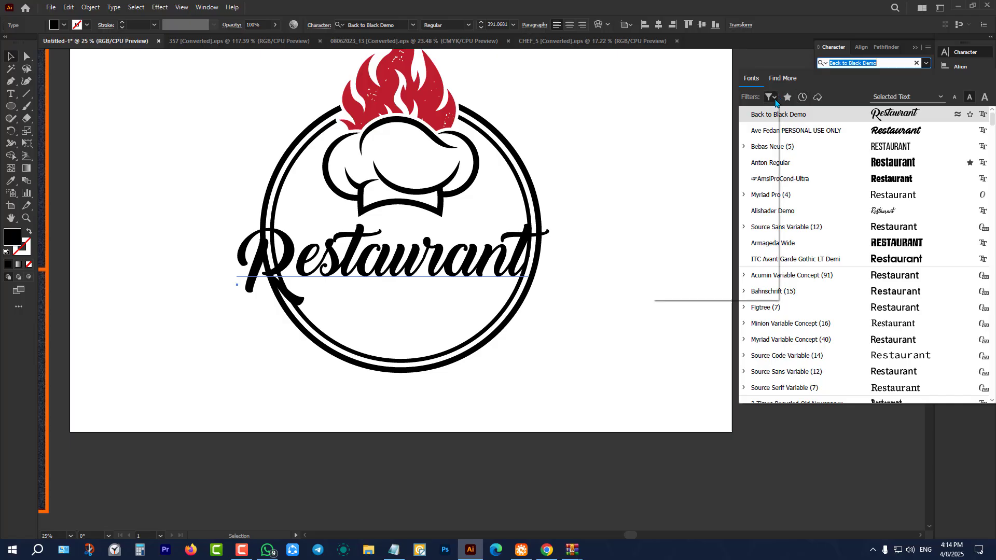
pyautogui.click(760, 152)
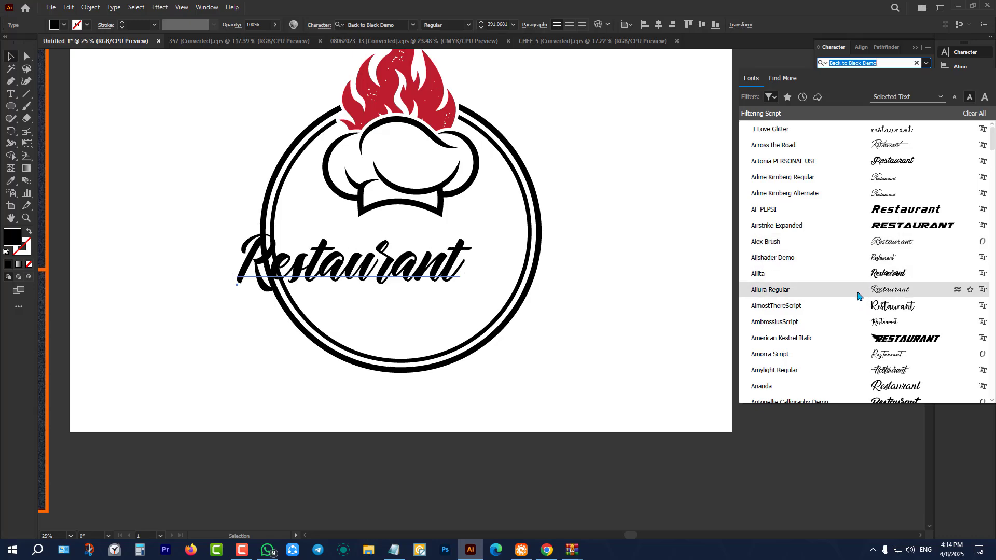
pyautogui.scroll(-3, 862, 291)
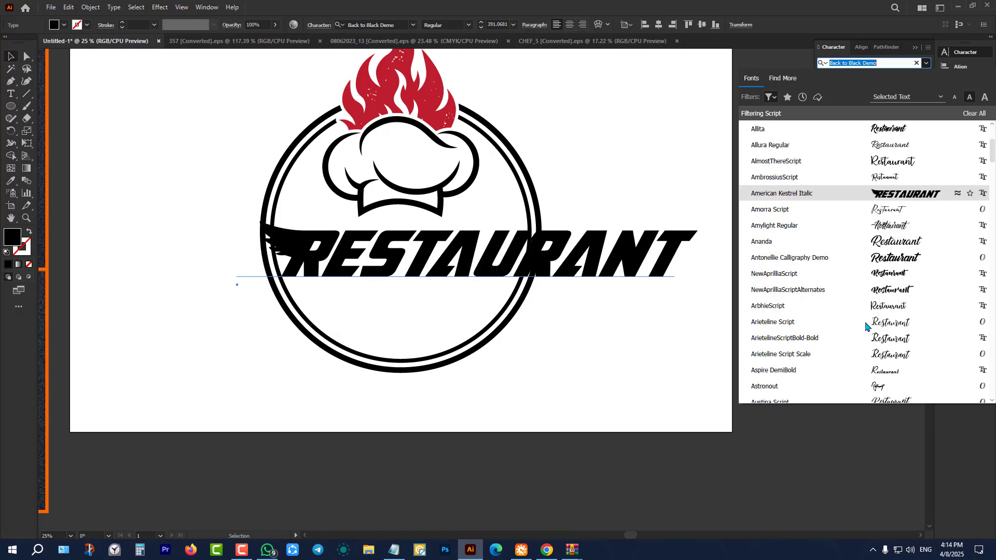
pyautogui.click(866, 258)
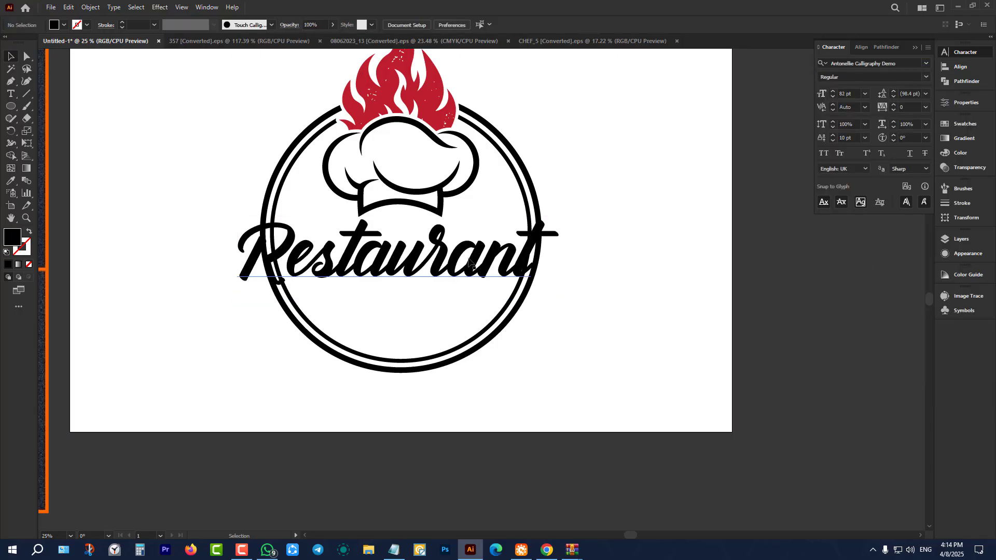
# Step: Enlarge the Restaurant text to about 431 pt and position it across the rings just below the chef hat
pyautogui.moveTo(514, 271); pyautogui.dragTo(519, 279)
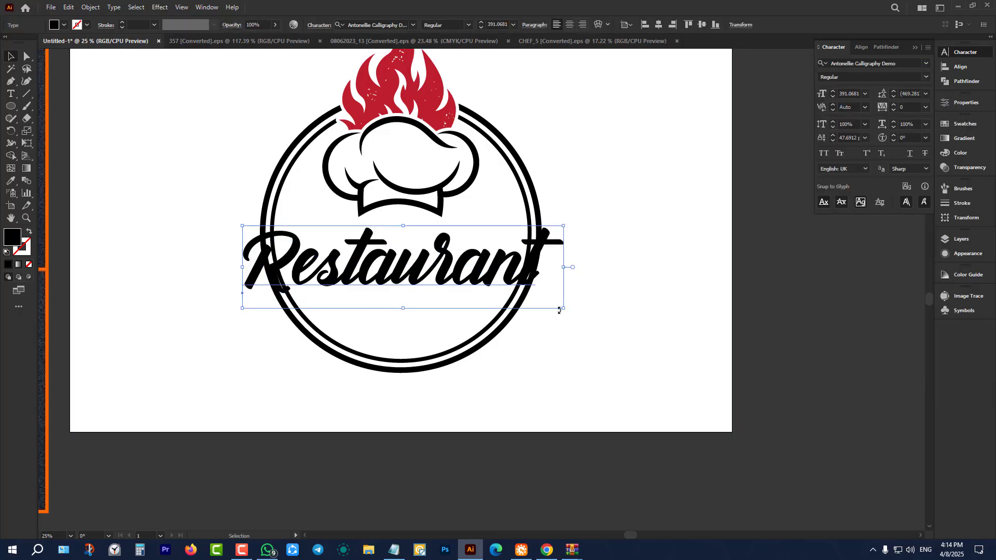
pyautogui.moveTo(563, 310); pyautogui.dragTo(581, 325)
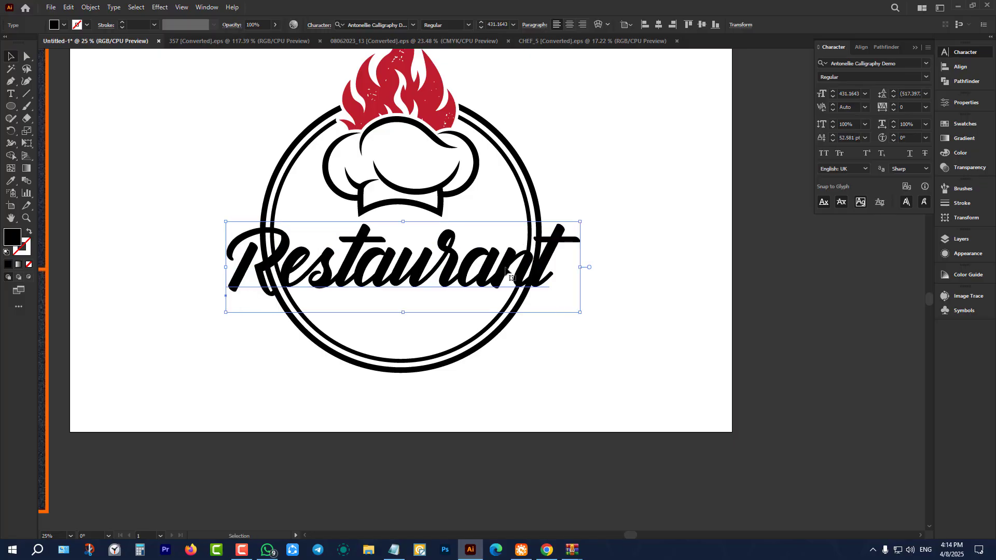
pyautogui.moveTo(516, 282); pyautogui.dragTo(494, 272)
pyautogui.click(633, 205)
# Step: Examine the reference logos, especially how the Luknowi Kebab lettering is placed across its ring
pyautogui.scroll(-3, 594, 256)
pyautogui.scroll(1, 566, 233)
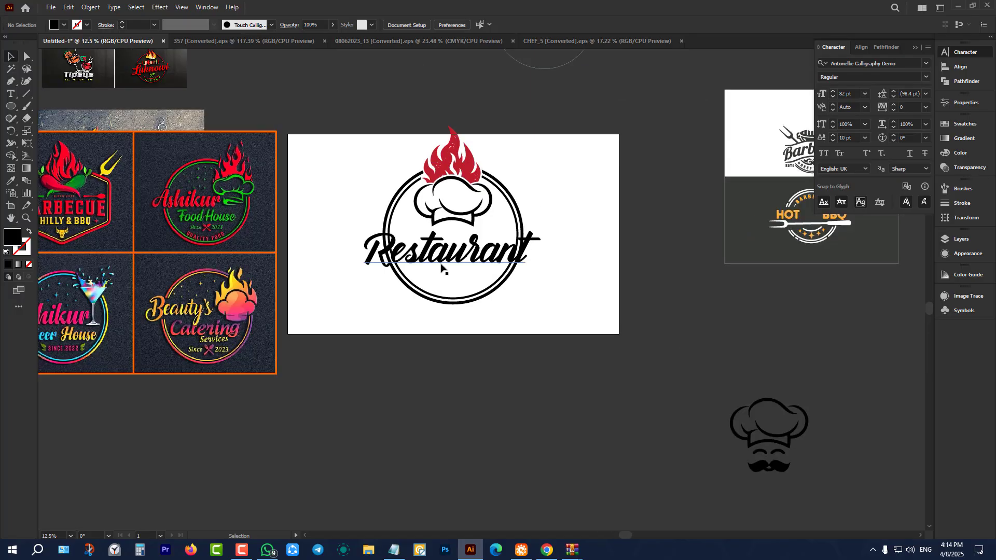
pyautogui.click(444, 271)
pyautogui.scroll(-1, 457, 267)
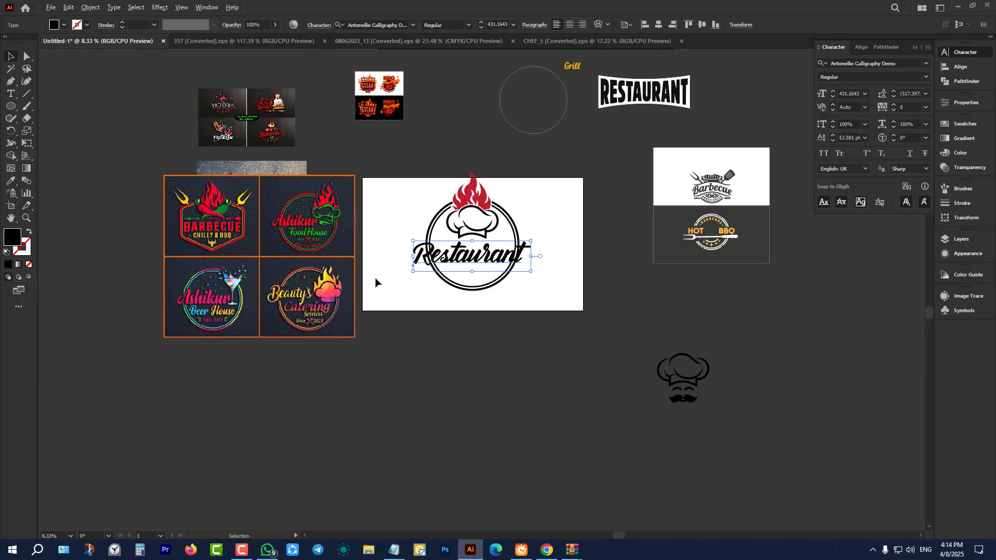
pyautogui.scroll(1, 295, 233)
pyautogui.scroll(-1, 298, 231)
pyautogui.scroll(1, 298, 229)
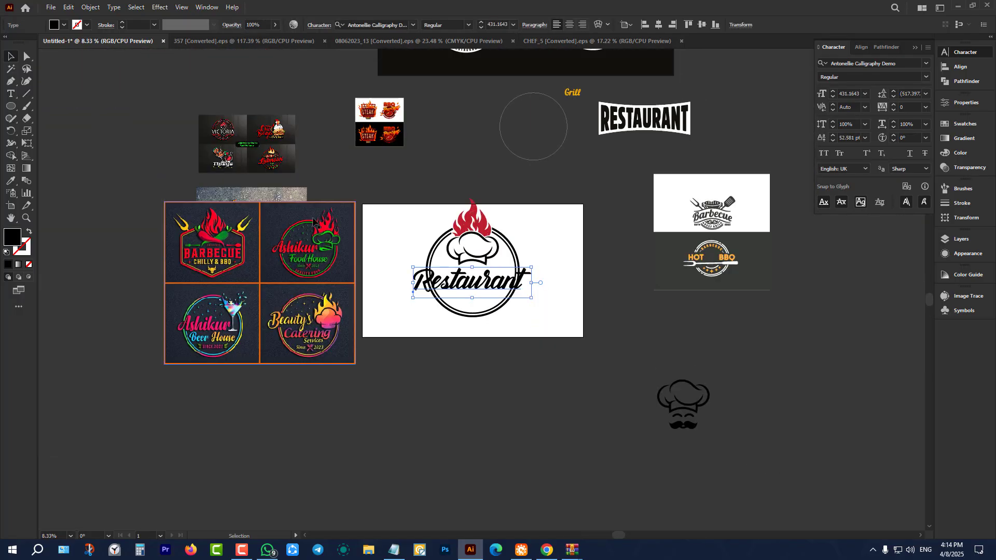
pyautogui.scroll(4, 252, 137)
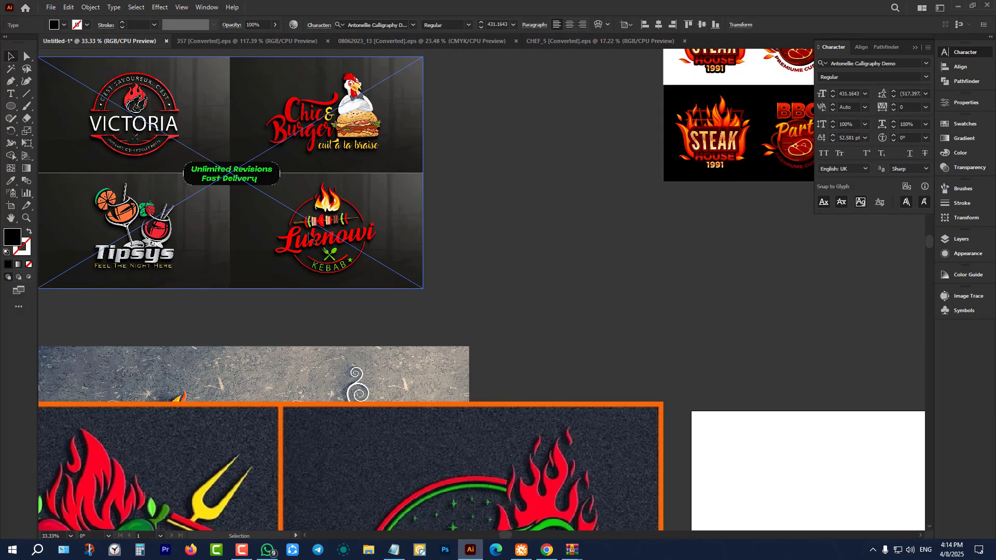
pyautogui.scroll(2, 310, 235)
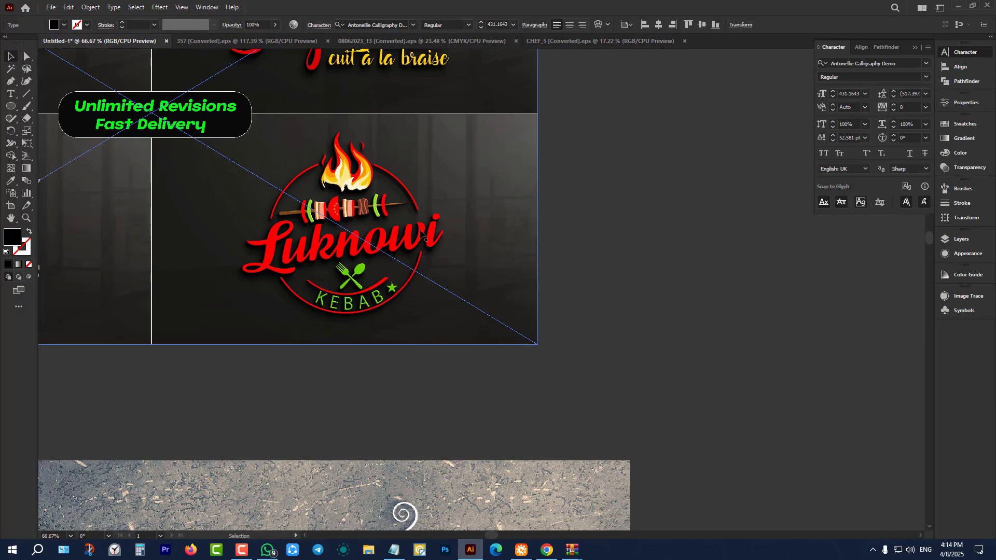
pyautogui.scroll(-3, 326, 253)
pyautogui.scroll(-1, 658, 435)
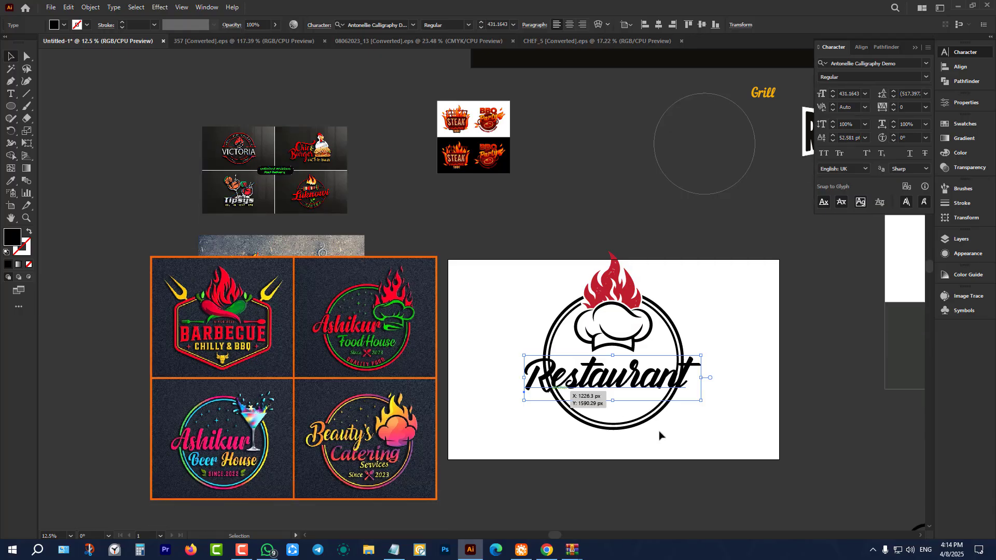
# Step: Rotate the Restaurant text slightly counterclockwise so it slants upward, and move it a little closer to the chef hat
pyautogui.scroll(4, 686, 399)
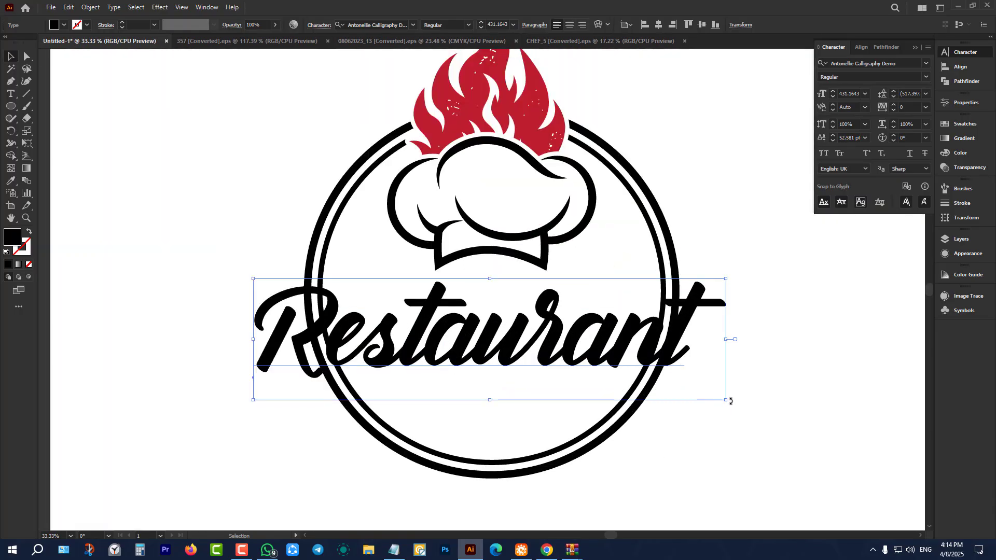
pyautogui.moveTo(731, 401); pyautogui.dragTo(755, 391)
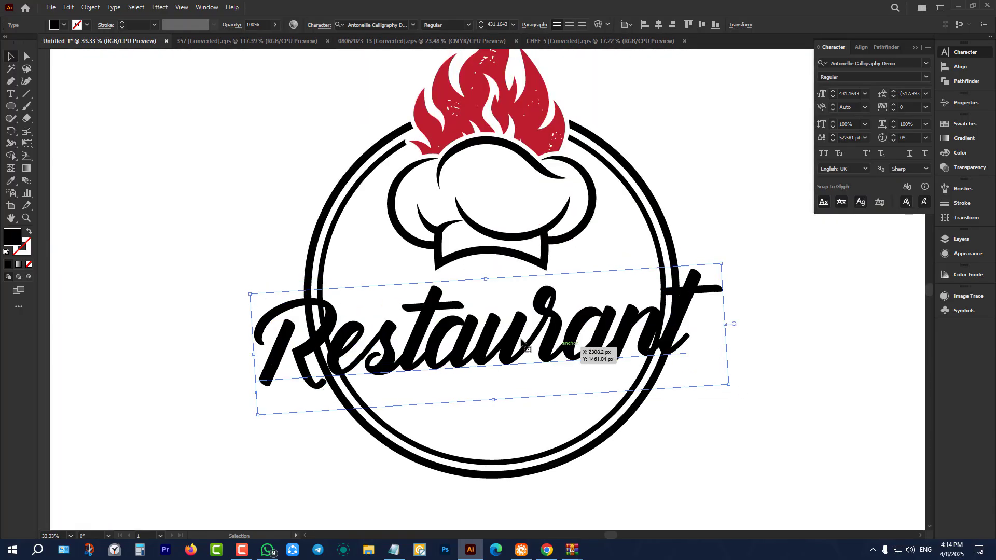
pyautogui.moveTo(521, 342); pyautogui.dragTo(519, 335)
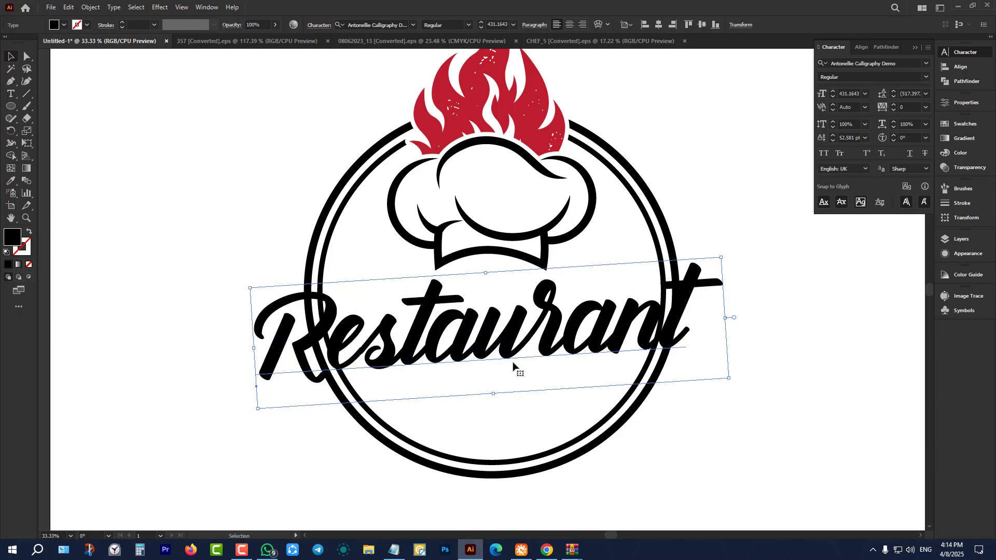
pyautogui.scroll(-2, 515, 372)
pyautogui.scroll(2, 524, 343)
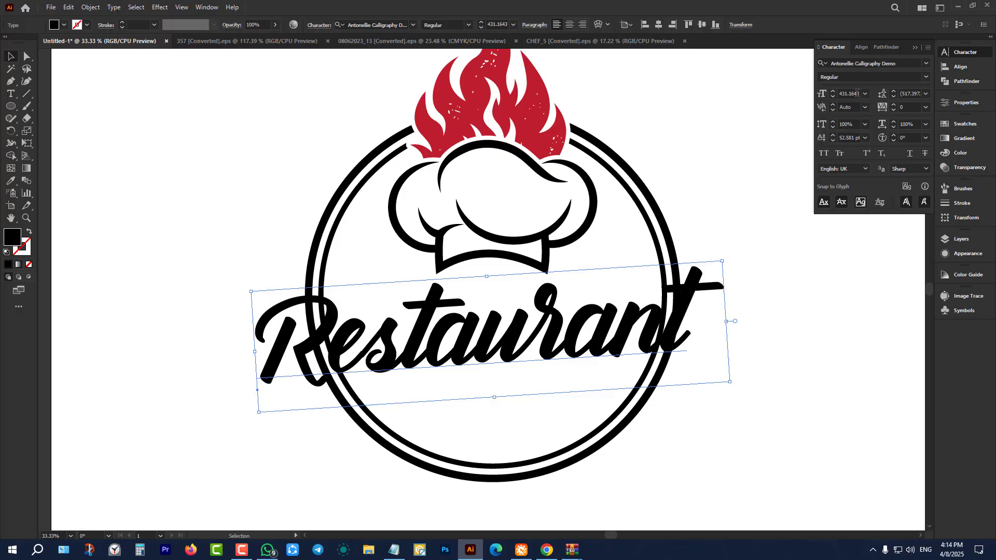
# Step: Reduce the slanted Restaurant text to 425 pt and nudge it right to recentre it over the rings
pyautogui.scroll(-7, 853, 94)
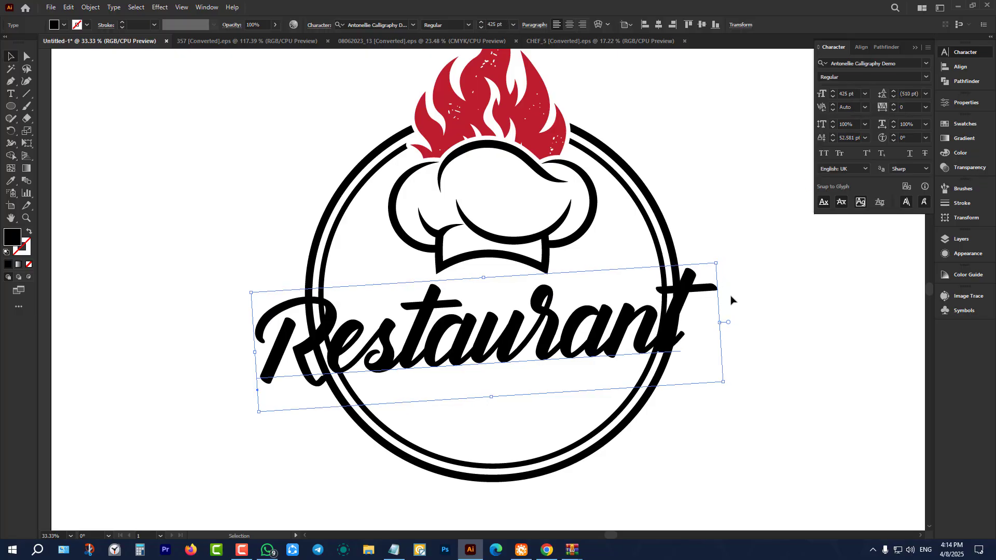
pyautogui.hotkey('shift', 'Right')
pyautogui.hotkey('shift', 'Right')
pyautogui.hotkey('shift', 'Right')
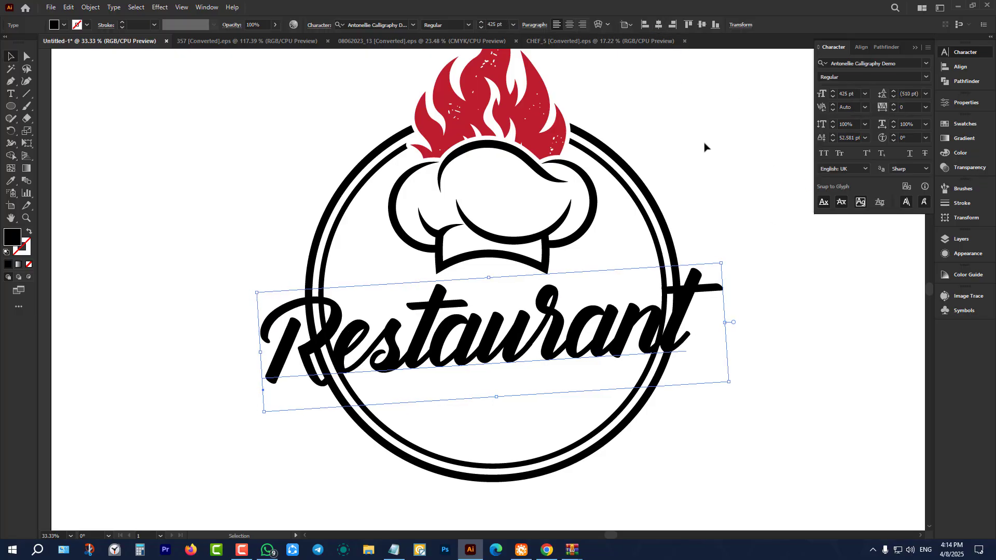
pyautogui.click(704, 148)
pyautogui.scroll(-3, 601, 289)
pyautogui.scroll(2, 599, 298)
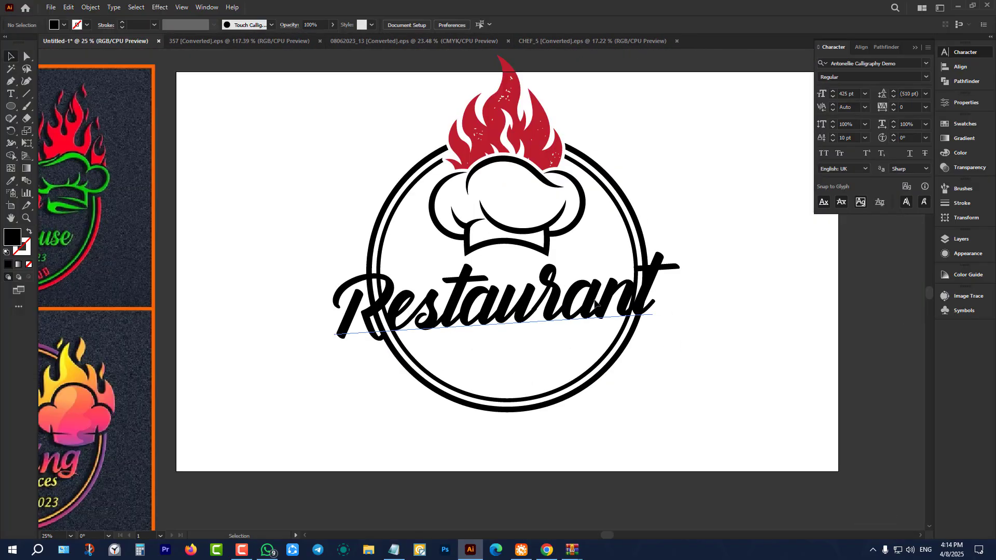
# Step: Convert the slanted Restaurant text to outlines and bring up the Pathfinder options
pyautogui.click(596, 304)
pyautogui.press('a')
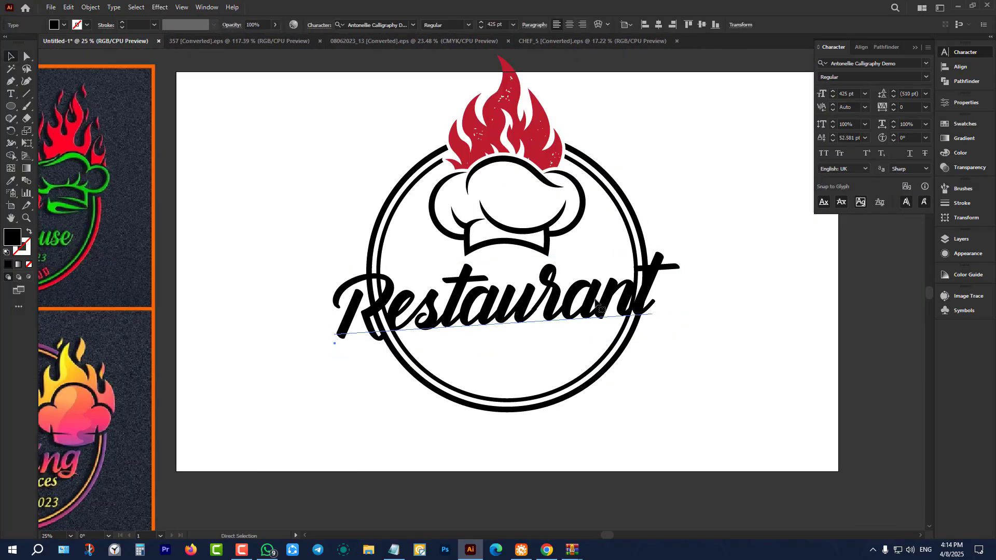
pyautogui.press('v')
pyautogui.rightClick(590, 293)
pyautogui.click(646, 379)
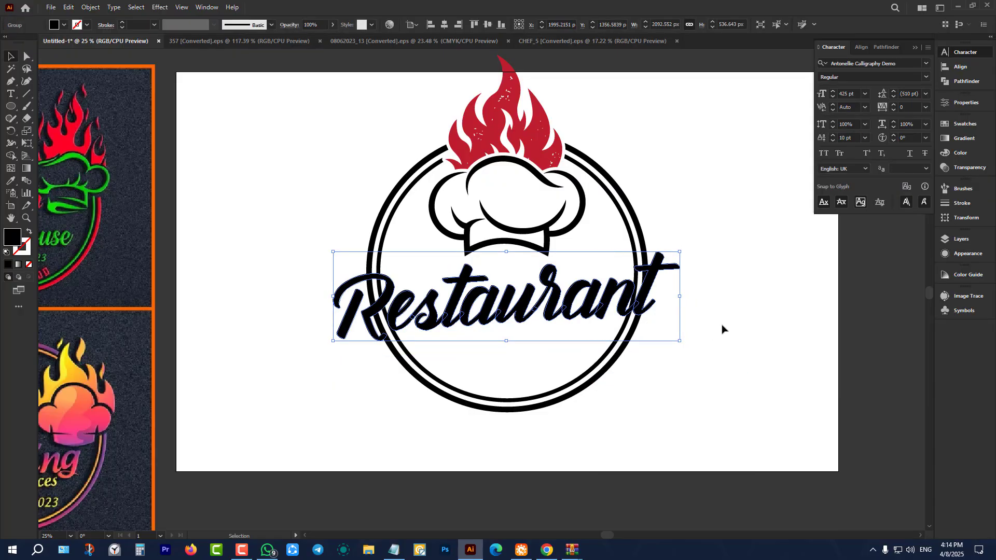
pyautogui.click(957, 82)
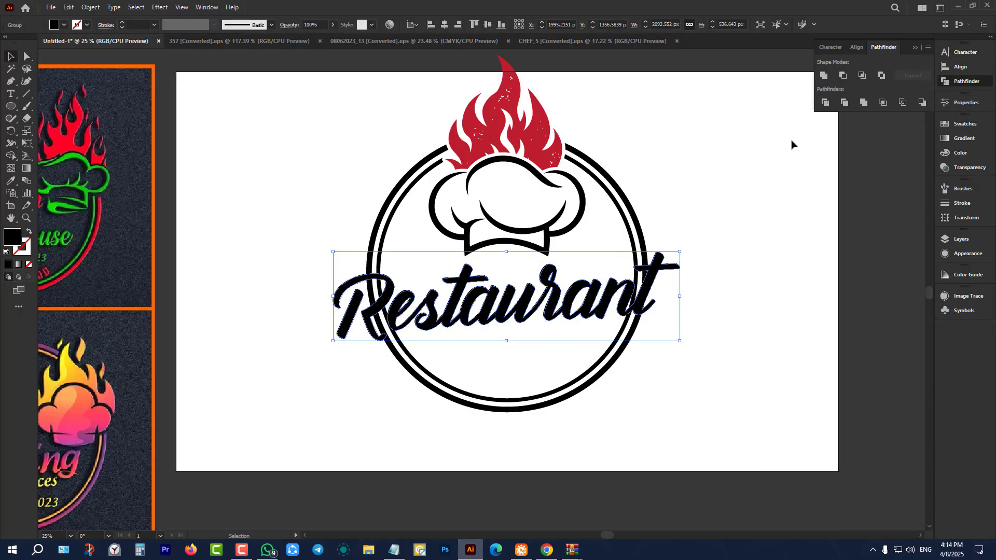
pyautogui.click(661, 198)
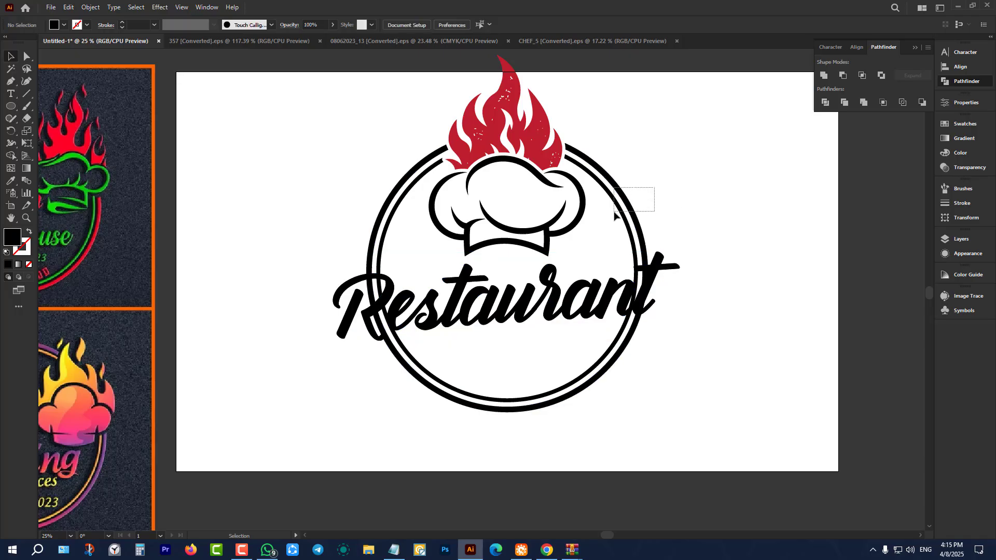
pyautogui.moveTo(615, 212); pyautogui.dragTo(616, 212)
pyautogui.click(706, 223)
pyautogui.click(653, 283)
pyautogui.click(696, 223)
# Step: Offset the outlined Restaurant lettering by 25 px with round joins and unite the resulting shapes
pyautogui.click(678, 269)
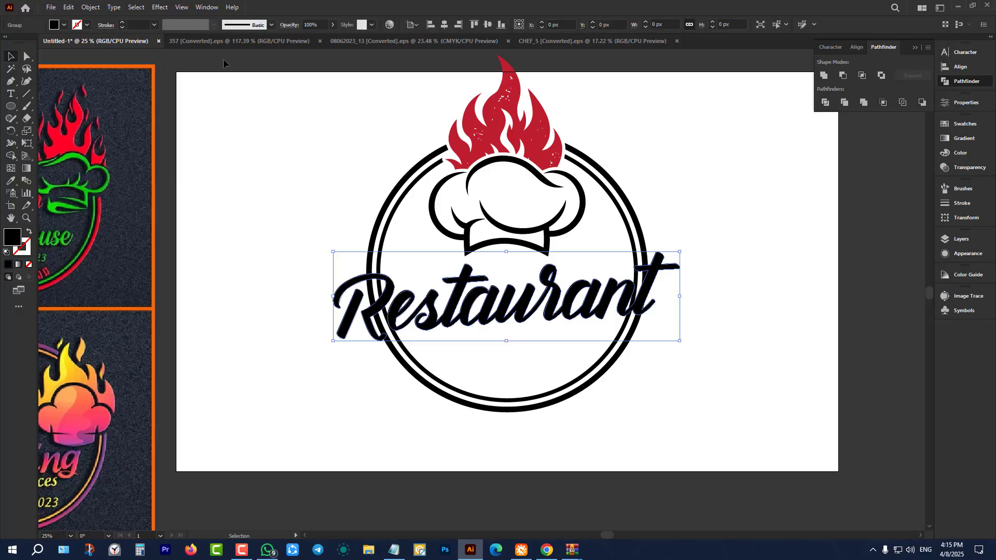
pyautogui.click(91, 7)
pyautogui.moveTo(135, 258)
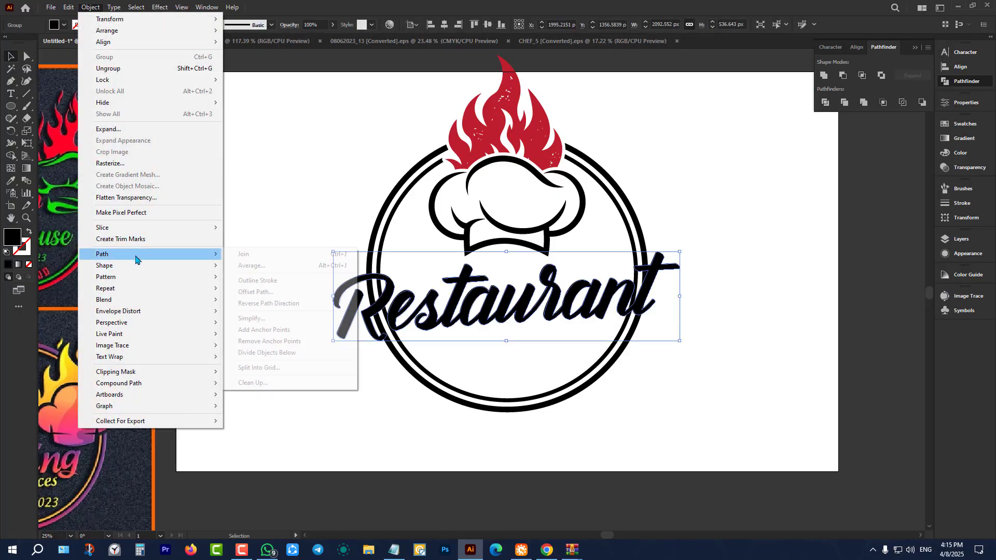
pyautogui.click(257, 292)
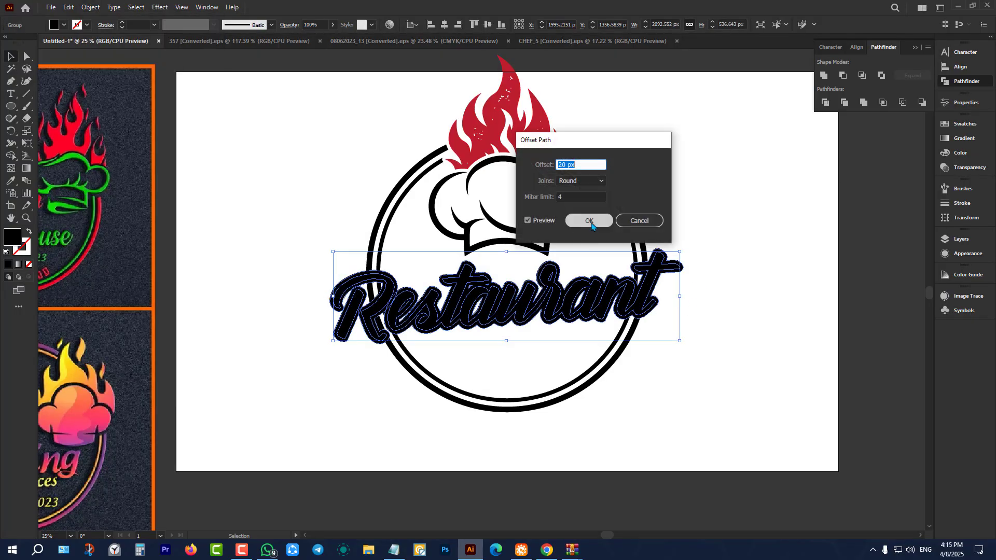
pyautogui.scroll(4, 589, 164)
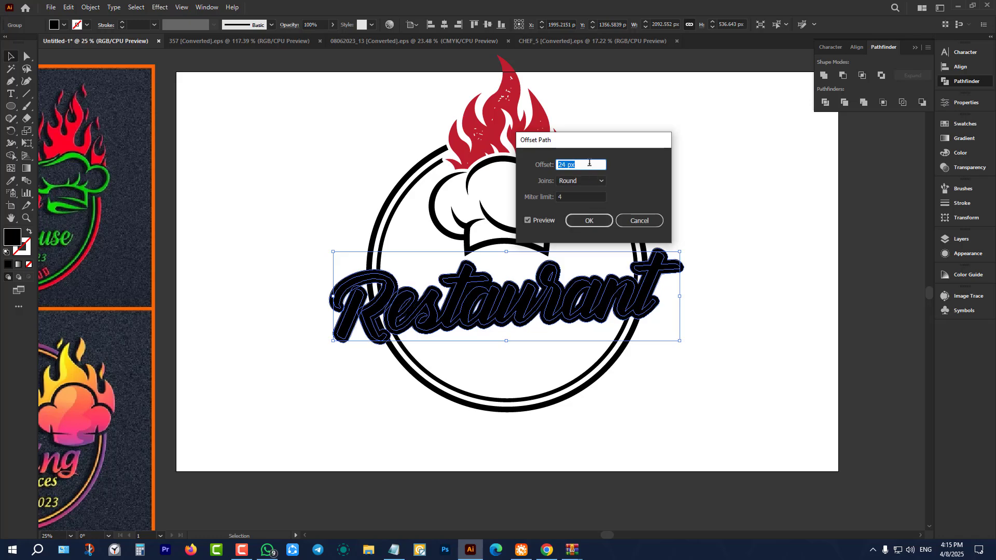
pyautogui.scroll(1, 589, 164)
pyautogui.click(589, 221)
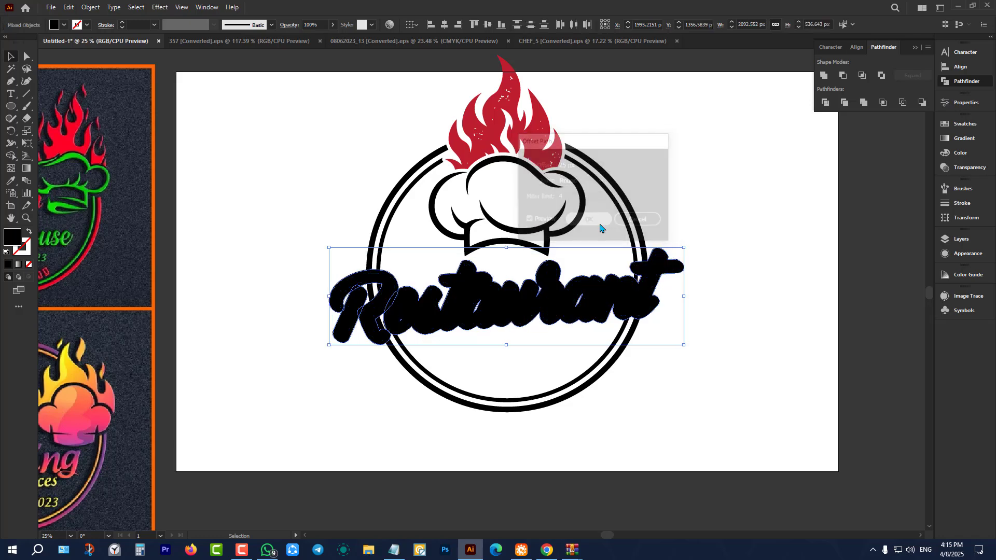
pyautogui.click(824, 76)
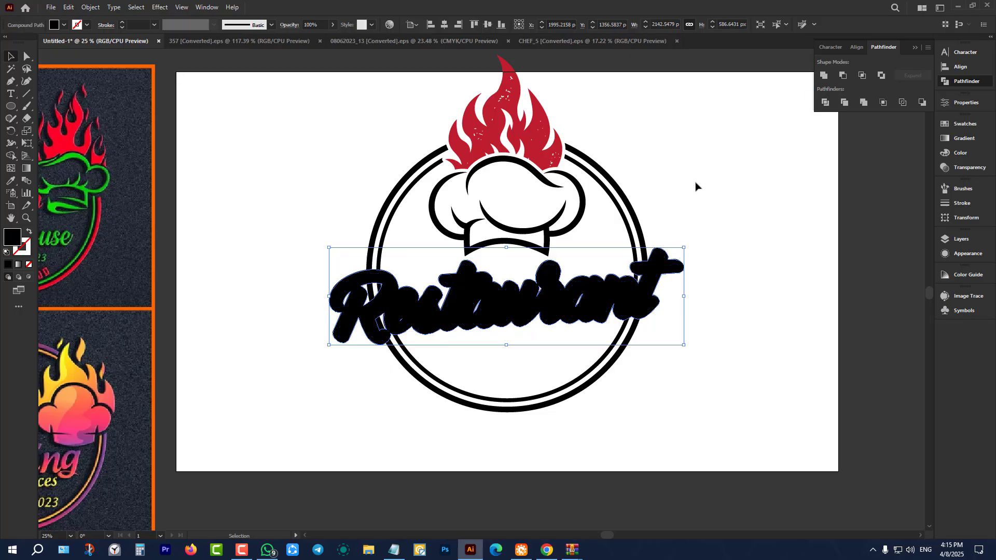
# Step: Cut the offset Restaurant shape out of both circle rings with the Shape Builder, leaving a gap around the lettering, and deselect the frame
pyautogui.keyDown('shift'); pyautogui.click(641, 220); pyautogui.keyUp('shift')
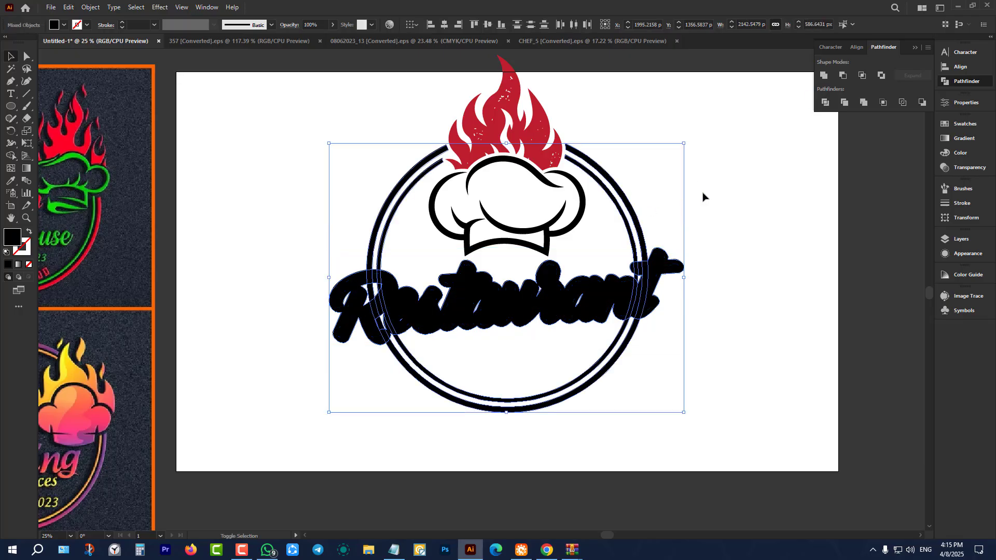
pyautogui.click(843, 76)
pyautogui.hotkey('ctrl', 'z')
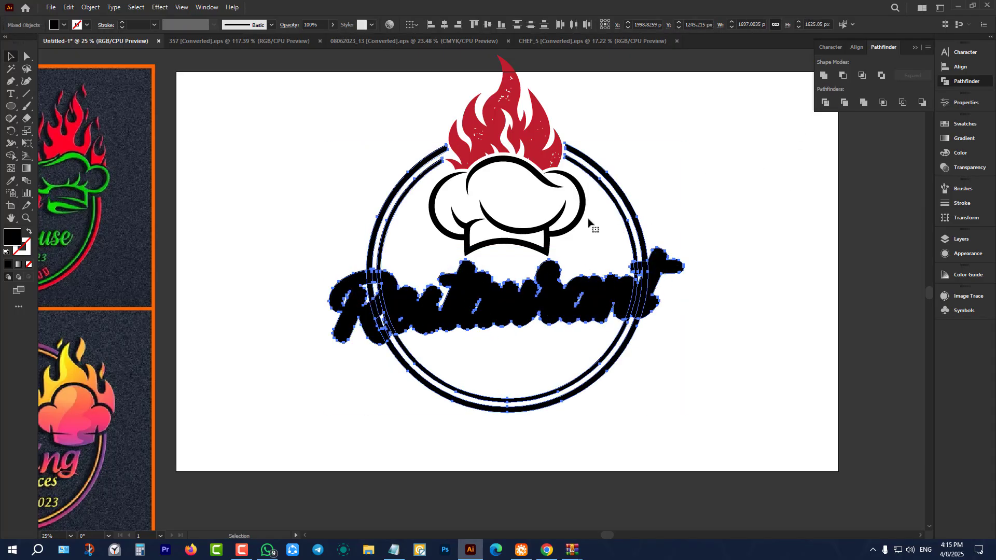
pyautogui.click(11, 156)
pyautogui.scroll(2, 613, 288)
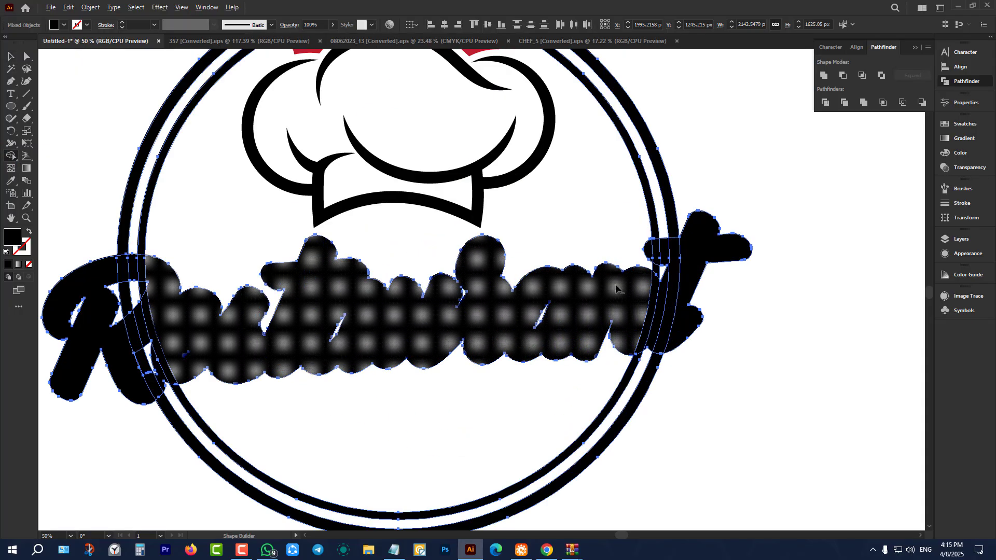
pyautogui.moveTo(132, 328)
pyautogui.mouseDown()
pyautogui.moveTo(199, 319)
pyautogui.moveTo(167, 280)
pyautogui.moveTo(122, 270)
pyautogui.moveTo(123, 287)
pyautogui.moveTo(151, 293)
pyautogui.mouseUp()
pyautogui.moveTo(126, 356); pyautogui.dragTo(154, 373)
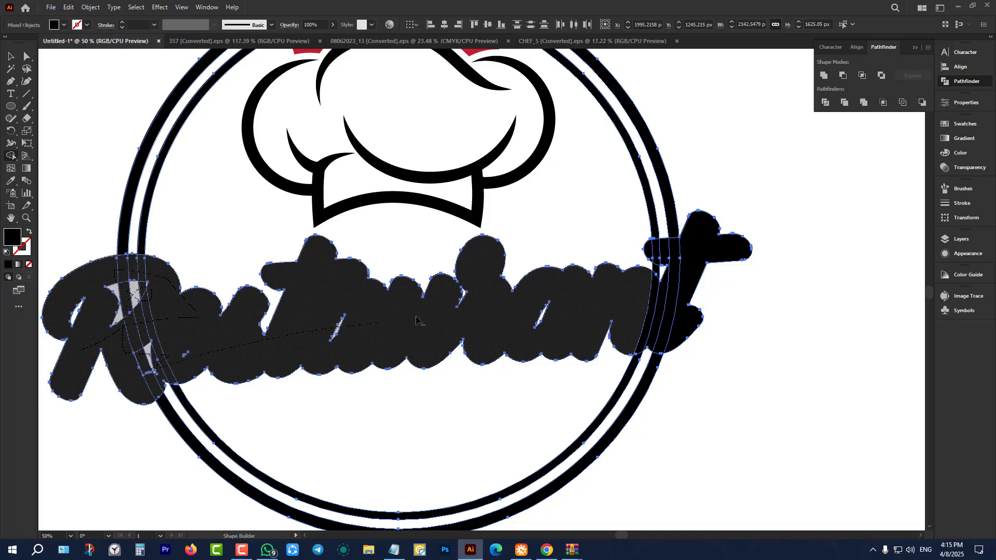
pyautogui.moveTo(657, 311)
pyautogui.mouseDown()
pyautogui.moveTo(724, 270)
pyautogui.moveTo(726, 252)
pyautogui.moveTo(643, 255)
pyautogui.mouseUp()
pyautogui.moveTo(693, 274); pyautogui.dragTo(693, 275)
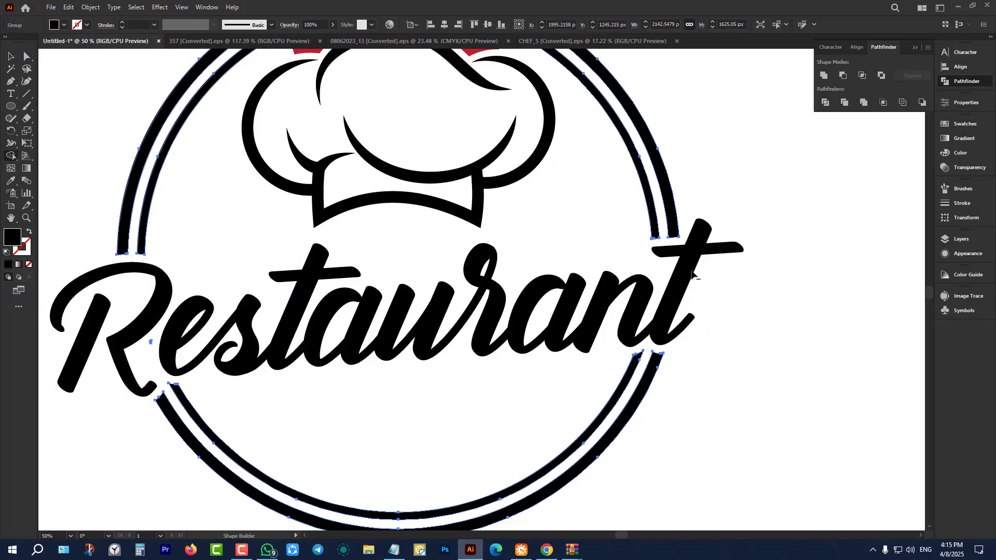
pyautogui.scroll(-3, 674, 275)
pyautogui.click(10, 56)
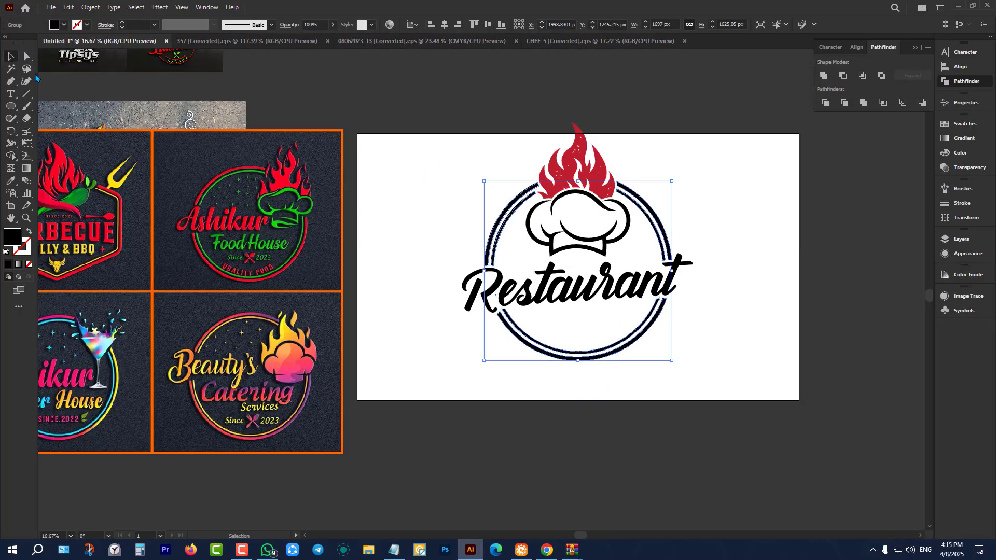
pyautogui.click(429, 176)
# Step: Convert the slanted Restaurant text over the rings to outlines
pyautogui.scroll(9, 442, 309)
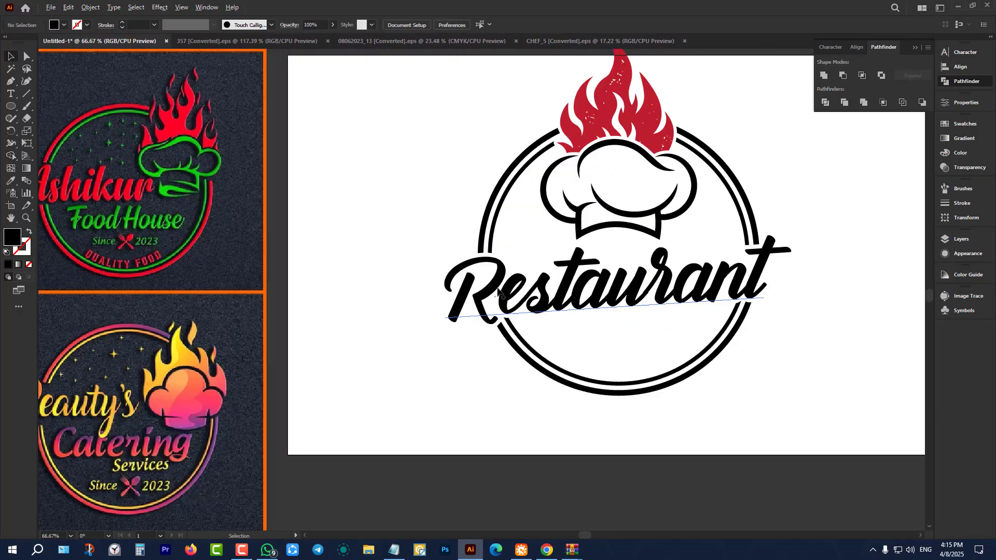
pyautogui.press('a')
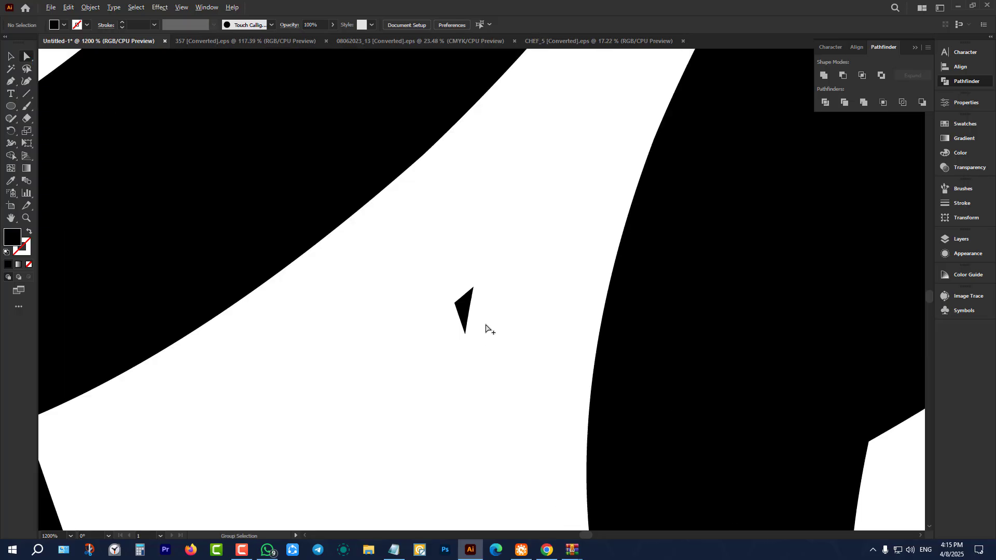
pyautogui.scroll(3, 443, 306)
pyautogui.scroll(-8, 442, 306)
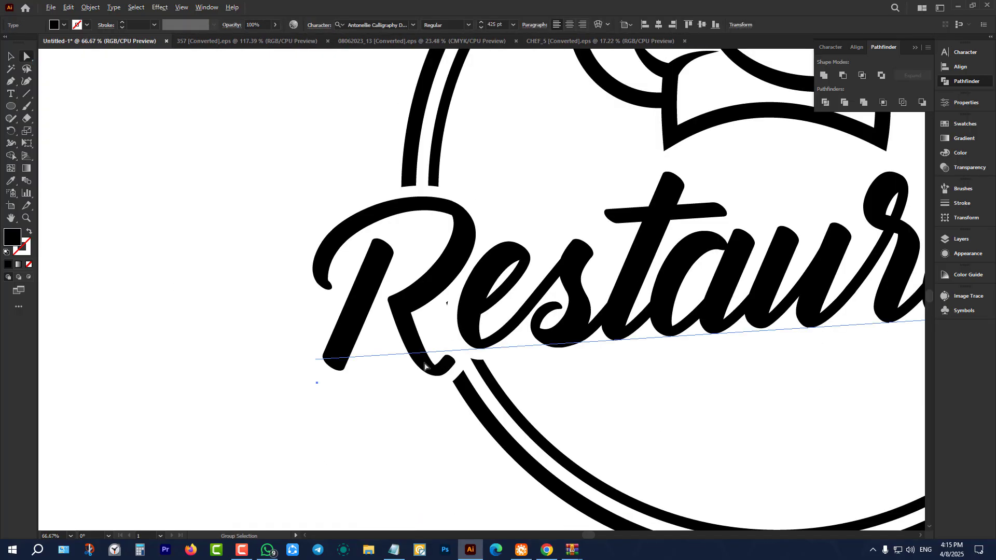
pyautogui.click(9, 58)
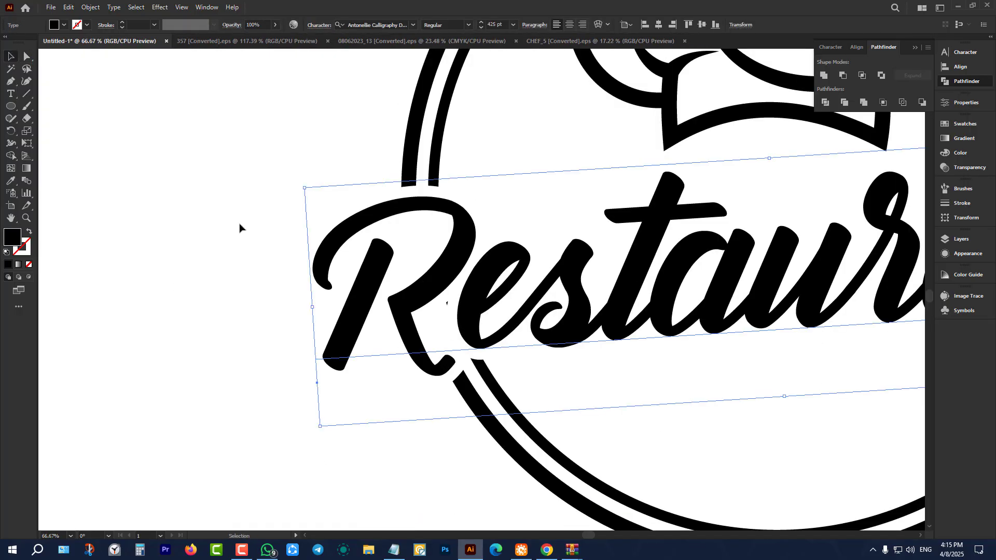
pyautogui.rightClick(382, 254)
pyautogui.click(441, 340)
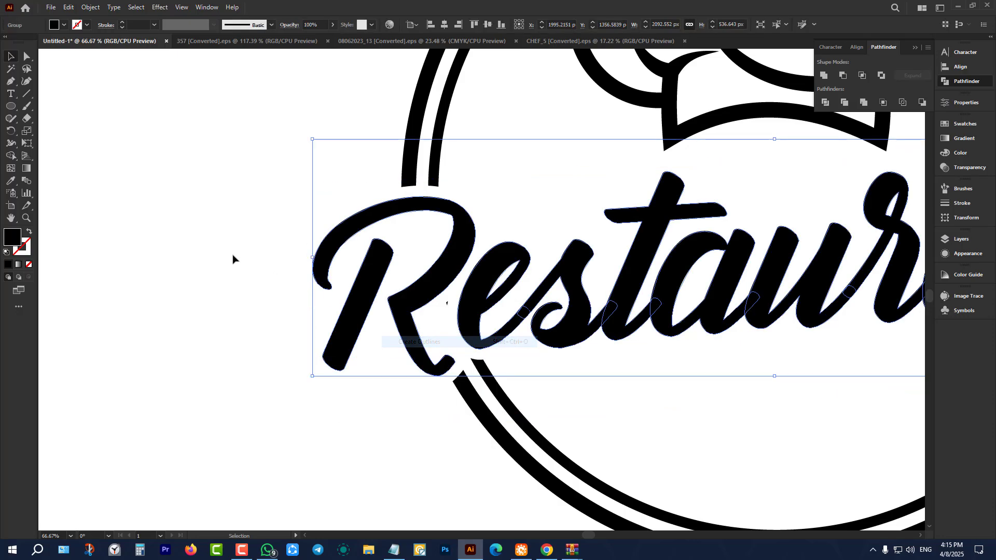
# Step: Try to delete the stray black fragment between the R and the e of Restaurant using direct selection
pyautogui.click(234, 260)
pyautogui.click(28, 56)
pyautogui.scroll(10, 507, 356)
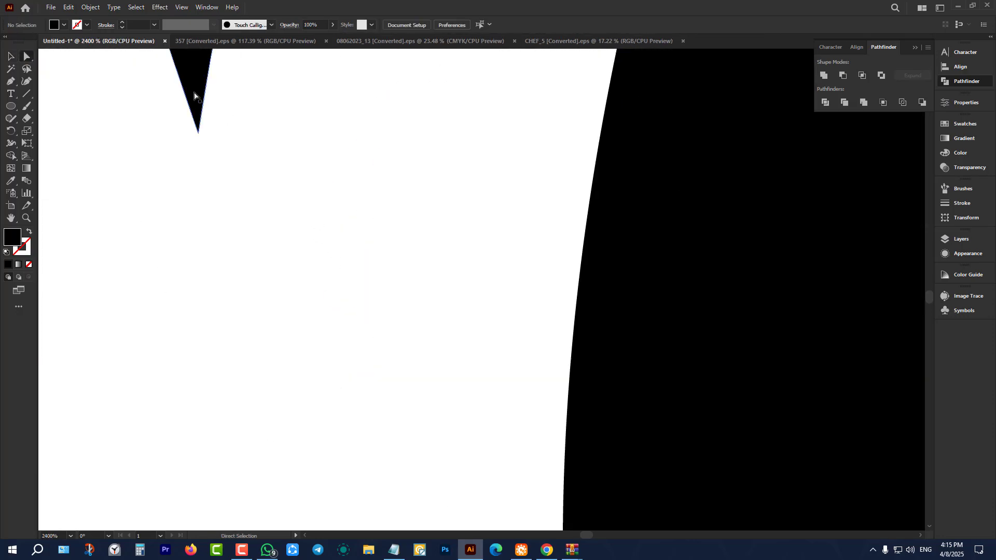
pyautogui.click(194, 96)
pyautogui.scroll(3, 264, 285)
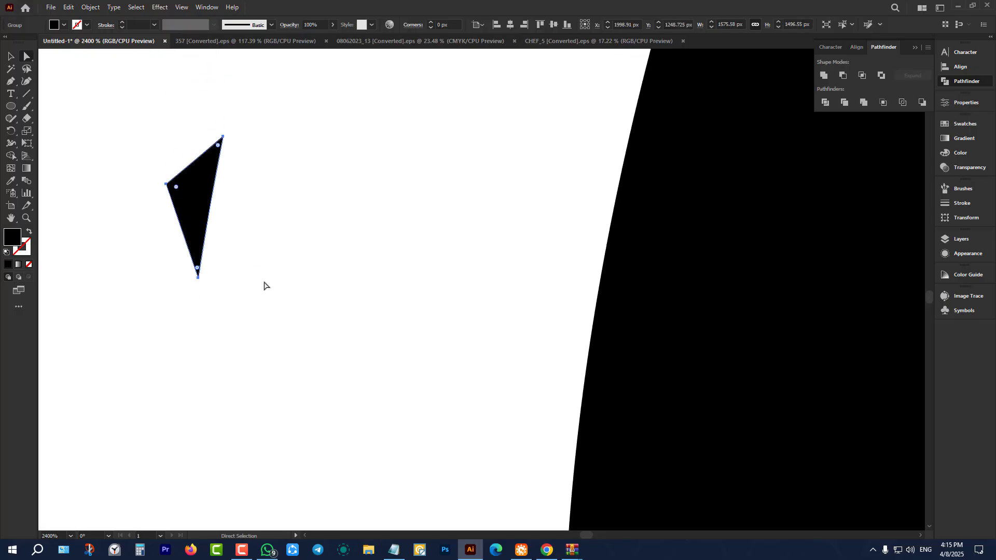
pyautogui.press('Delete')
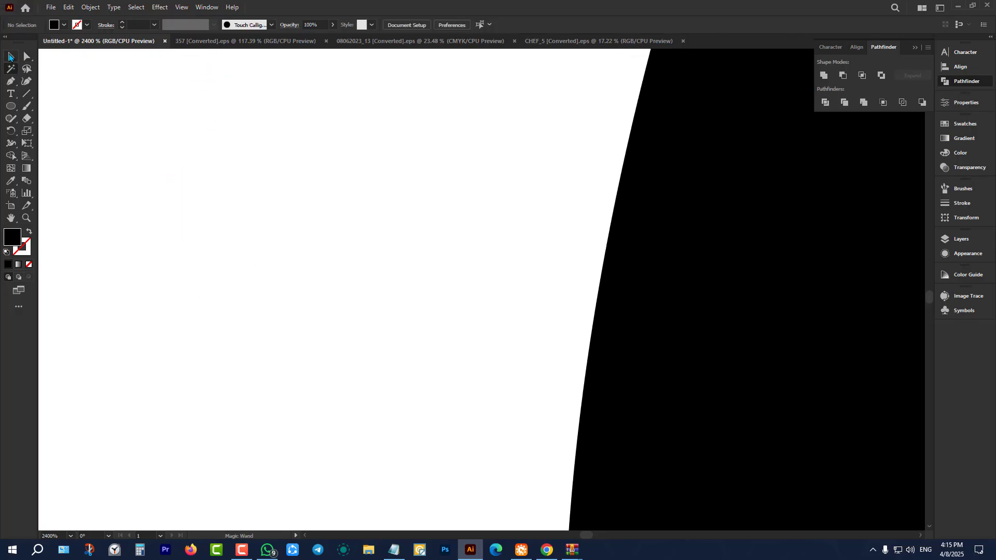
pyautogui.click(11, 56)
pyautogui.scroll(-12, 363, 264)
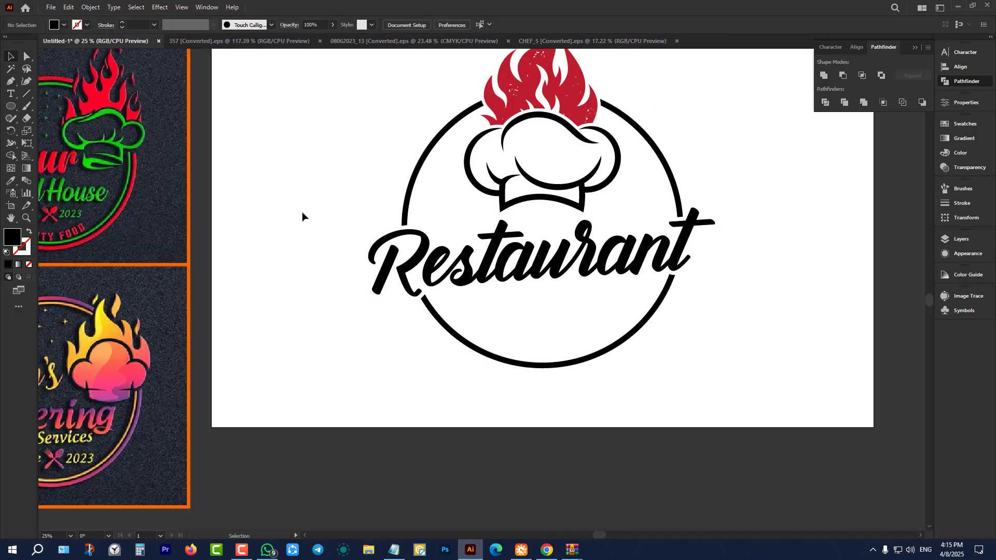
pyautogui.scroll(1, 302, 216)
pyautogui.scroll(-1, 309, 270)
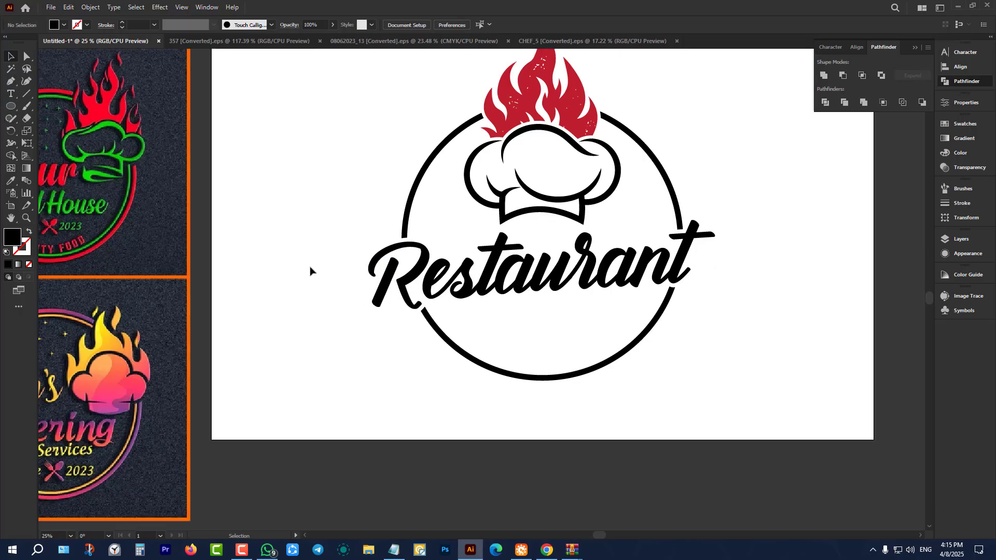
pyautogui.scroll(1, 478, 336)
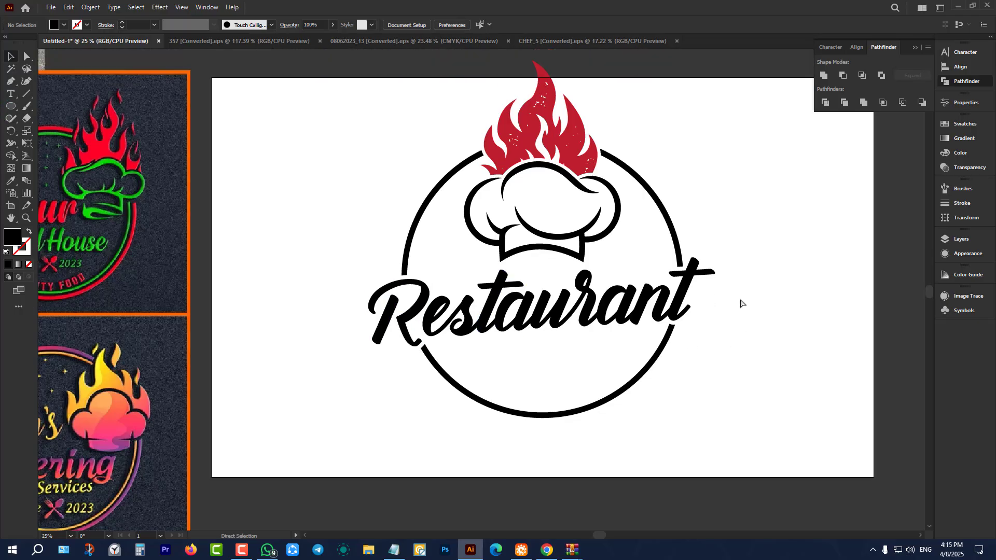
# Step: Remove the stray fragment beside the R from the ring group with the Shape Builder and deselect the rings
pyautogui.click(444, 358)
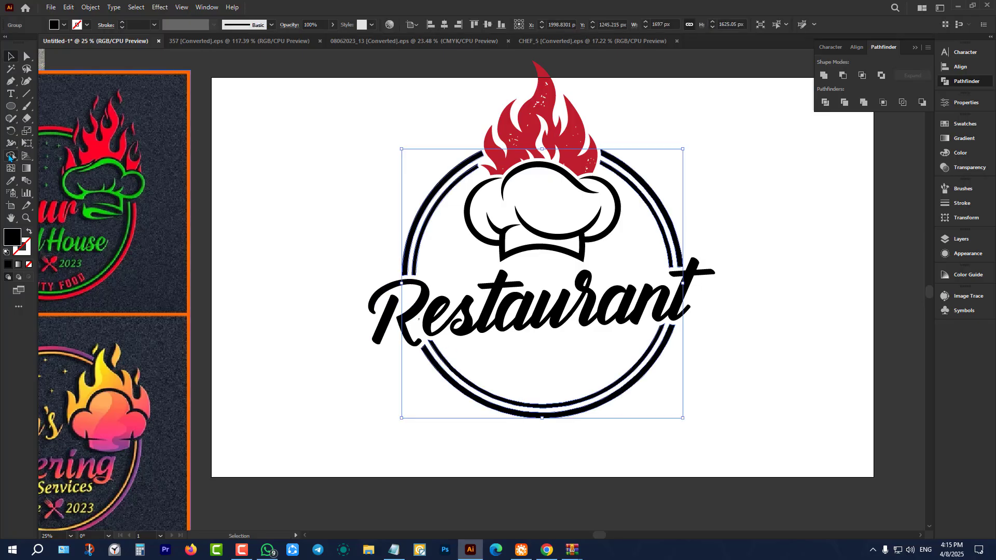
pyautogui.click(10, 156)
pyautogui.scroll(8, 399, 335)
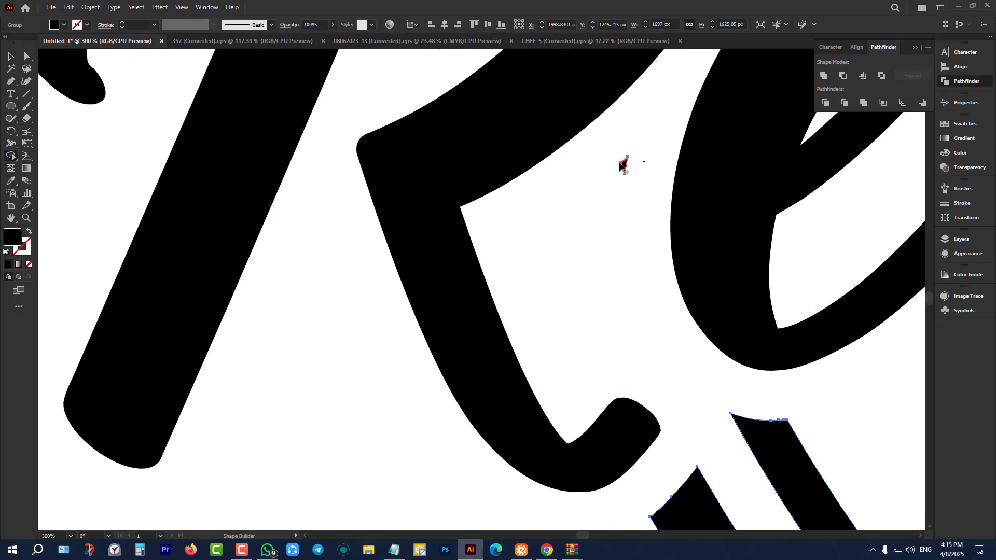
pyautogui.scroll(-8, 361, 330)
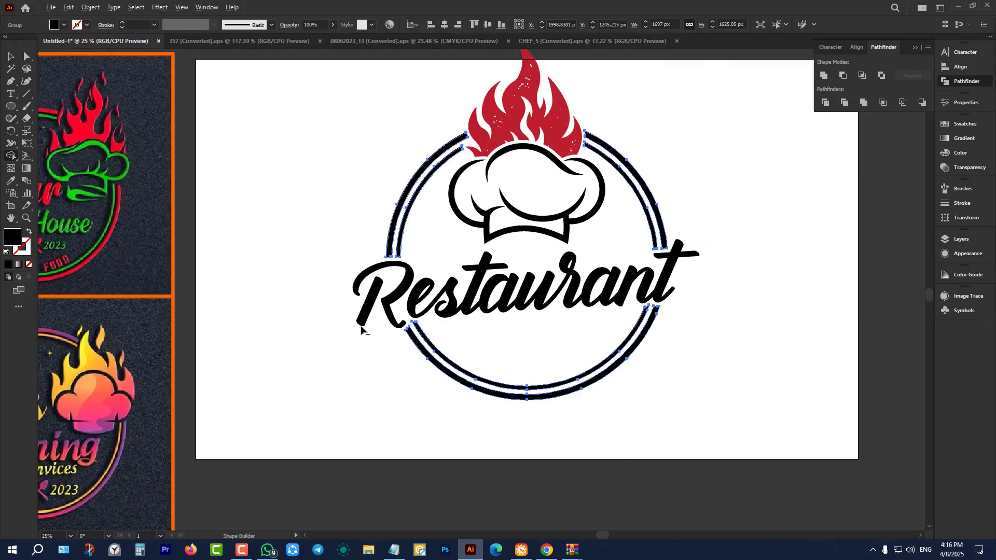
pyautogui.click(11, 56)
pyautogui.click(342, 193)
pyautogui.scroll(2, 637, 400)
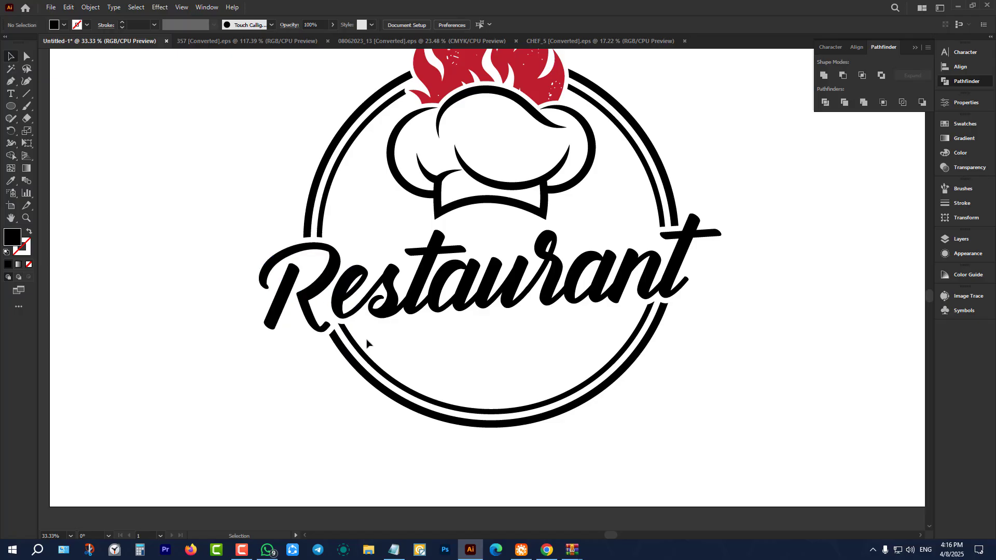
# Step: Copy the horizontal barbecue fork from the Hot BBQ reference logo and place it inside the rings beneath the Restaurant lettering
pyautogui.scroll(-4, 507, 338)
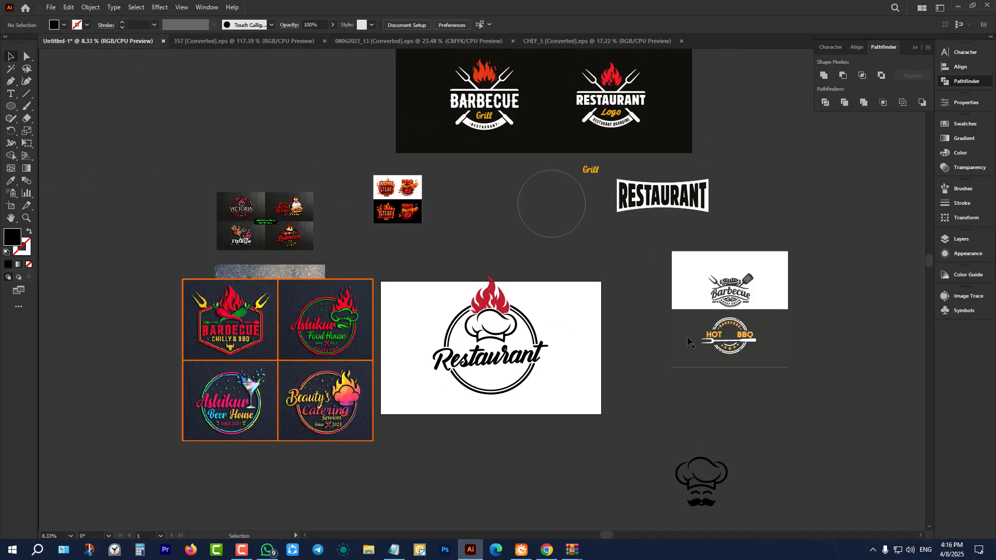
pyautogui.scroll(3, 736, 330)
pyautogui.click(735, 330)
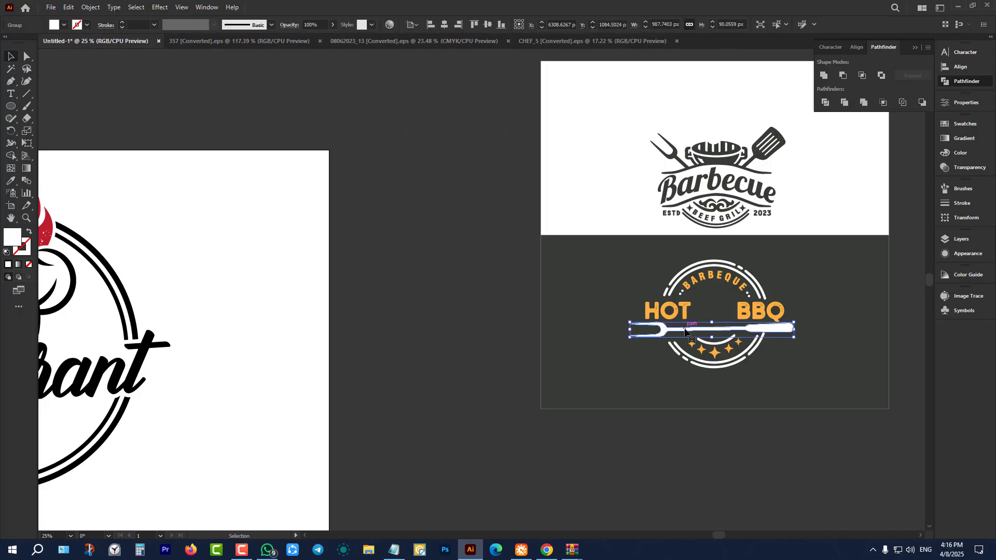
pyautogui.scroll(-2, 716, 332)
pyautogui.moveTo(700, 333); pyautogui.dragTo(336, 389)
pyautogui.scroll(4, 329, 385)
pyautogui.scroll(2, 336, 389)
# Step: Recolour the fork beneath the lettering with the red sampled from the flames, and deselect it
pyautogui.press('i')
pyautogui.click(337, 83)
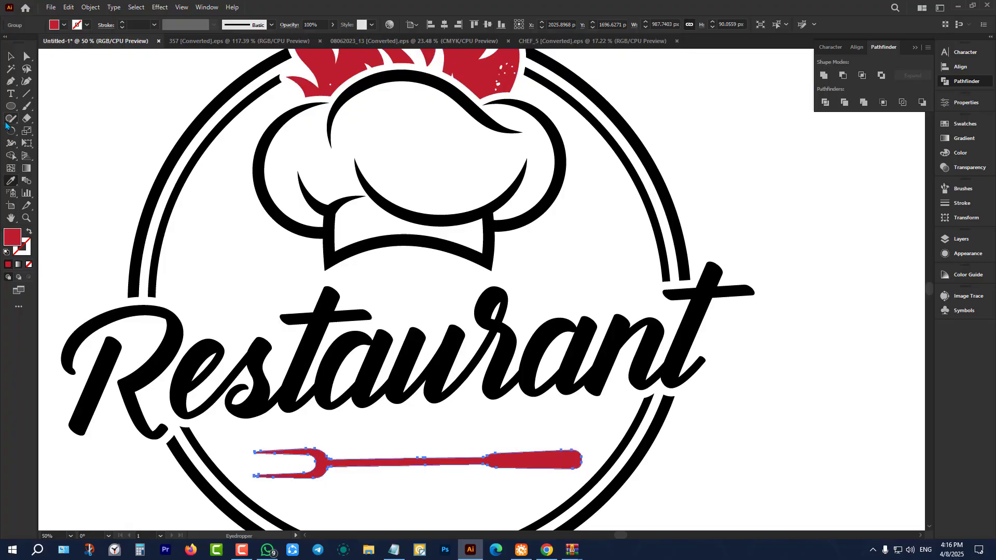
pyautogui.click(10, 55)
pyautogui.scroll(-2, 467, 280)
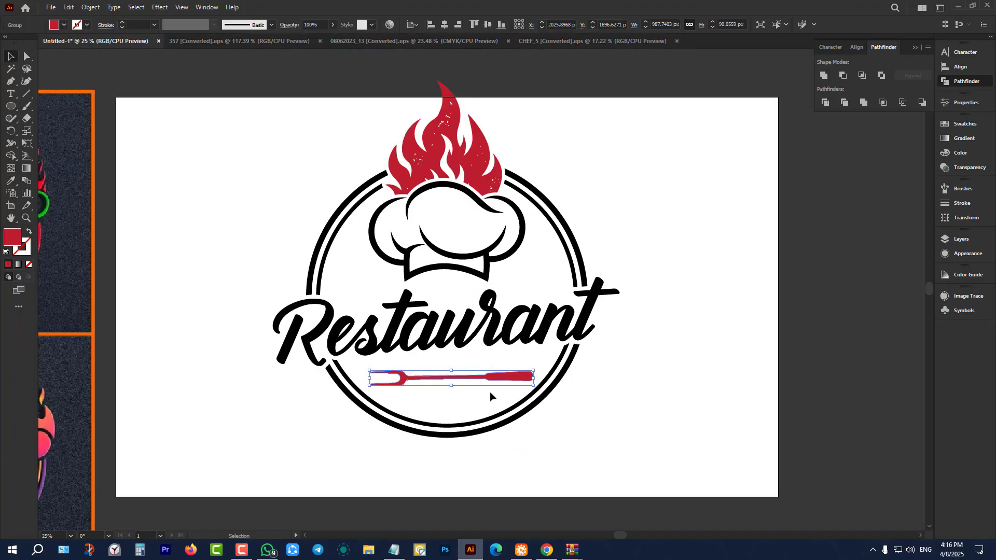
pyautogui.click(628, 364)
# Step: Examine the reference logos, especially the lower part of the Food House badge, for elements to place in the logo's lower half
pyautogui.scroll(-3, 627, 360)
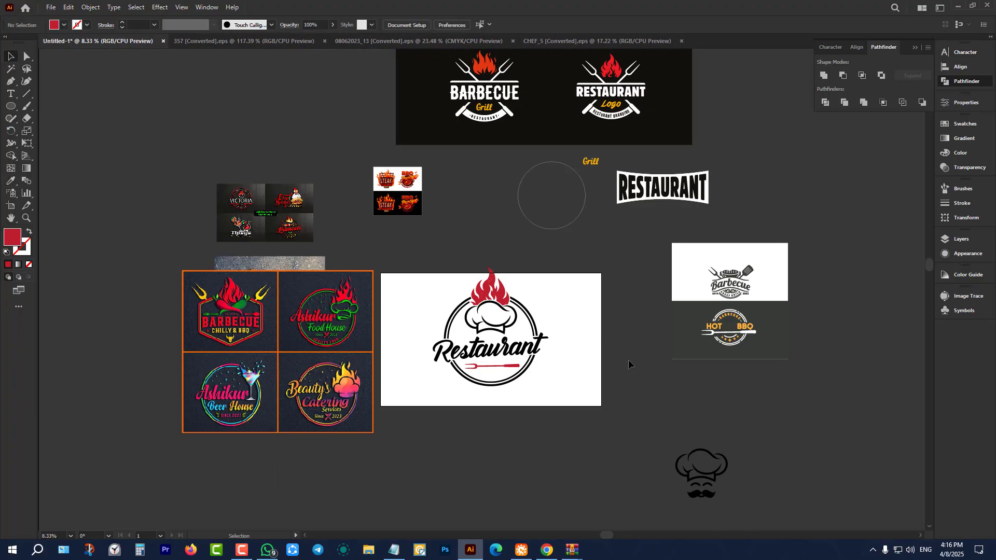
pyautogui.scroll(4, 332, 358)
pyautogui.scroll(4, 331, 348)
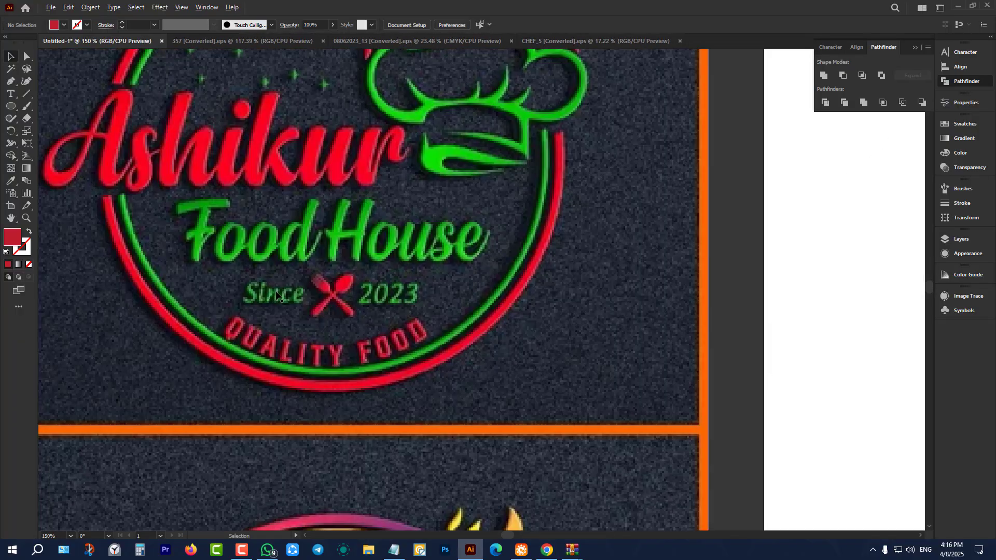
pyautogui.scroll(-2, 581, 406)
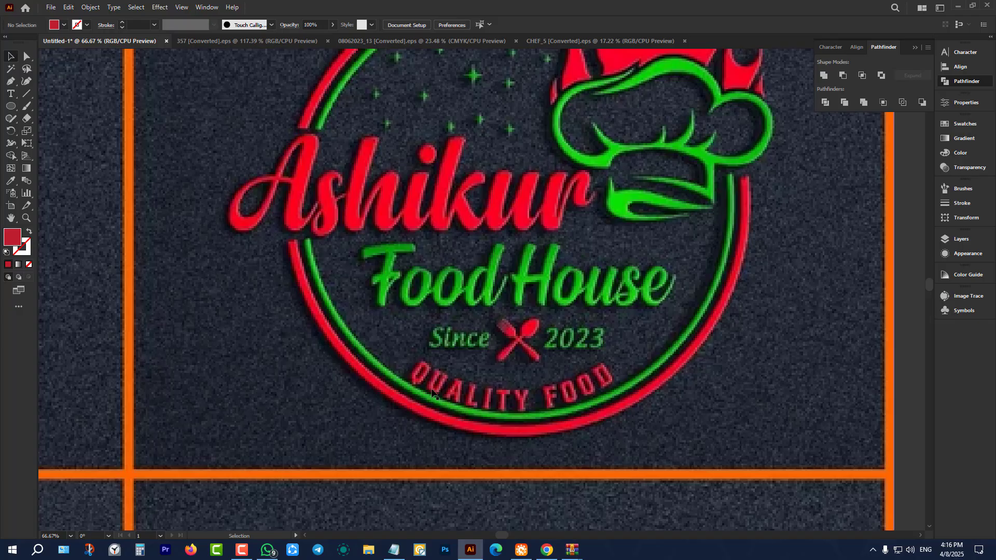
pyautogui.scroll(-5, 439, 329)
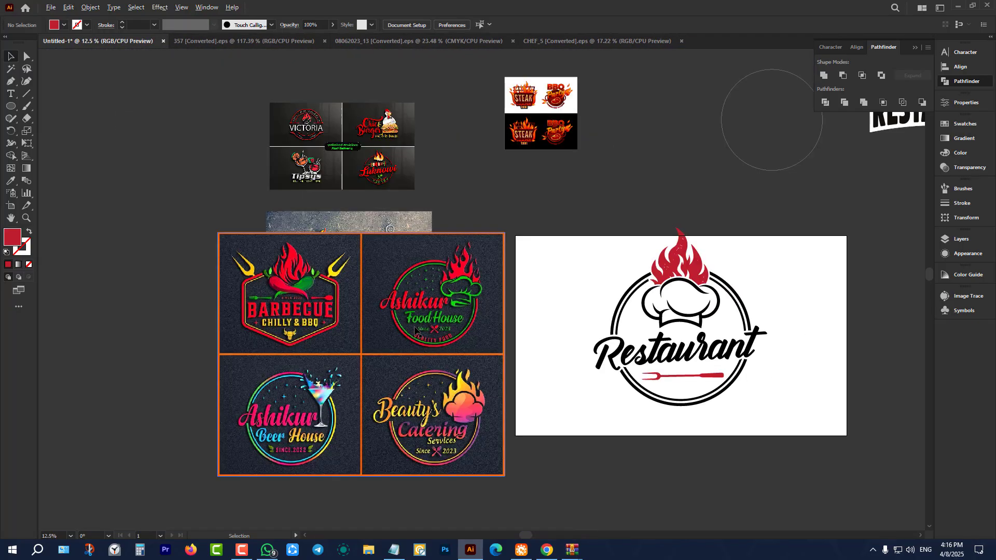
pyautogui.scroll(2, 712, 383)
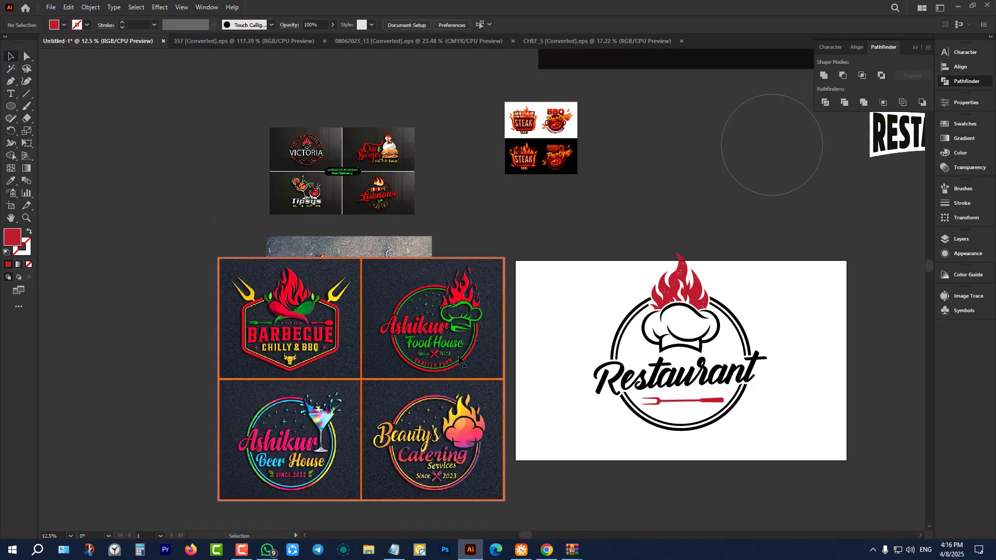
pyautogui.scroll(2, 479, 303)
pyautogui.scroll(1, 473, 288)
pyautogui.scroll(-1, 539, 321)
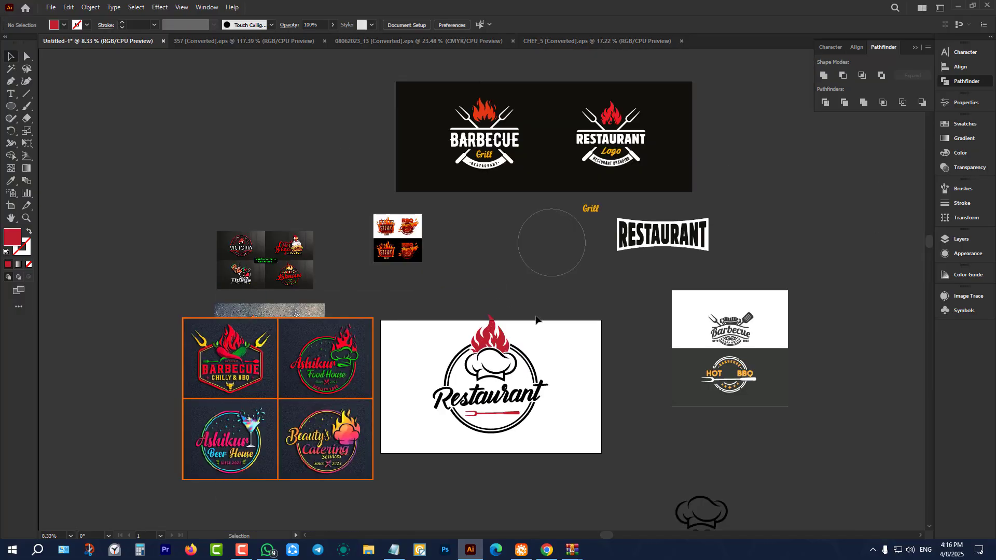
pyautogui.scroll(-1, 634, 381)
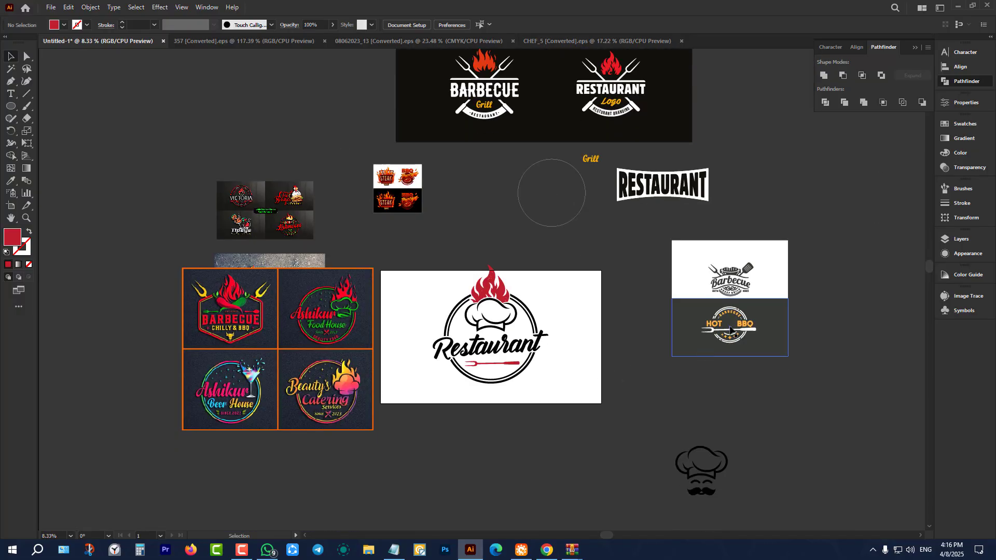
pyautogui.scroll(5, 735, 321)
pyautogui.scroll(-4, 799, 293)
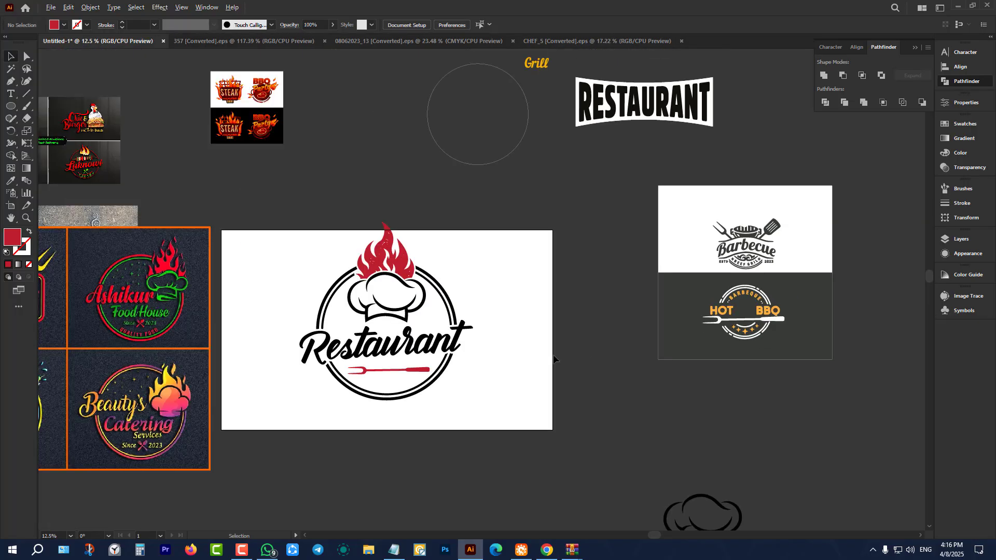
pyautogui.scroll(3, 630, 290)
pyautogui.scroll(2, 630, 291)
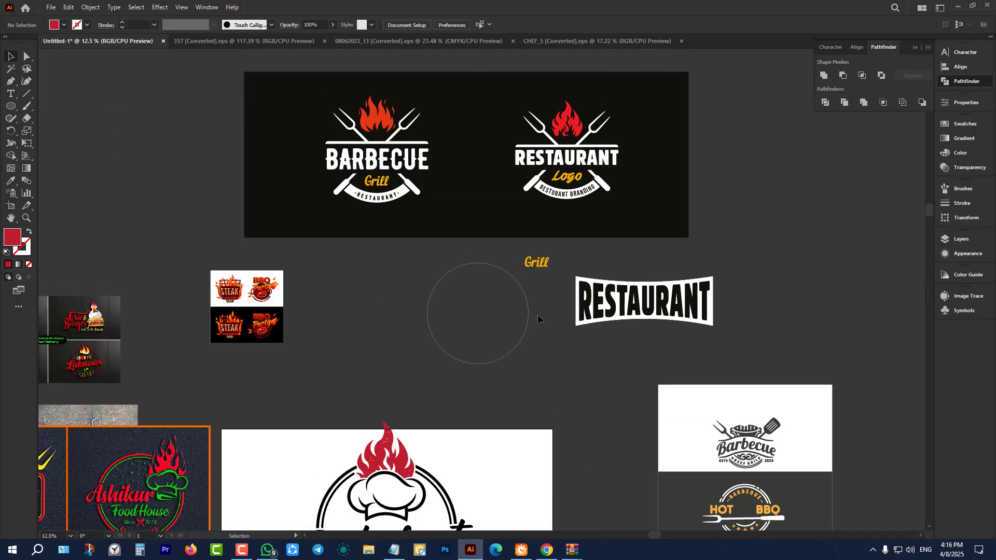
pyautogui.scroll(1, 537, 314)
pyautogui.scroll(-1, 538, 290)
pyautogui.scroll(-1, 468, 239)
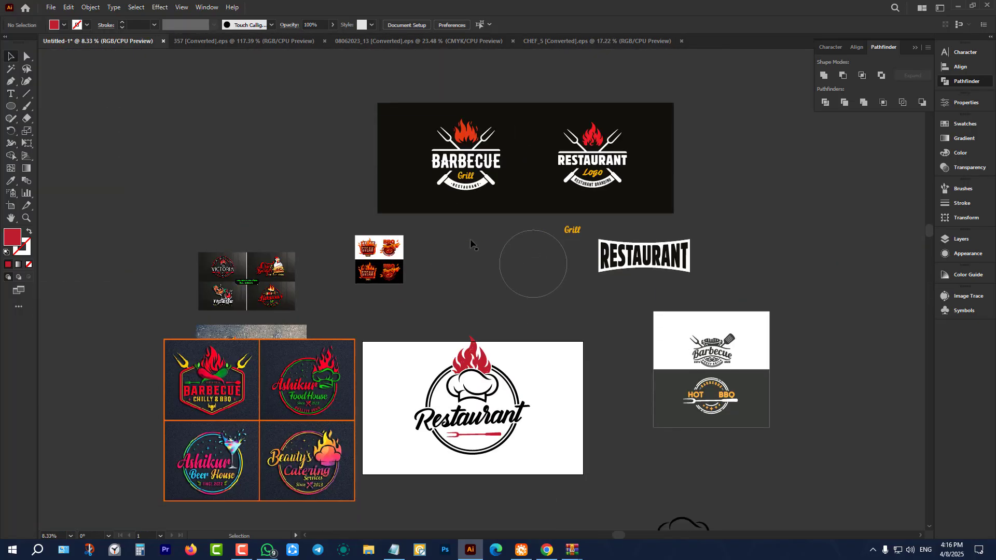
# Step: Examine the lower parts of the Food House and Beauty's Catering reference badges for their small text and cutlery details
pyautogui.scroll(-3, 437, 261)
pyautogui.scroll(10, 344, 268)
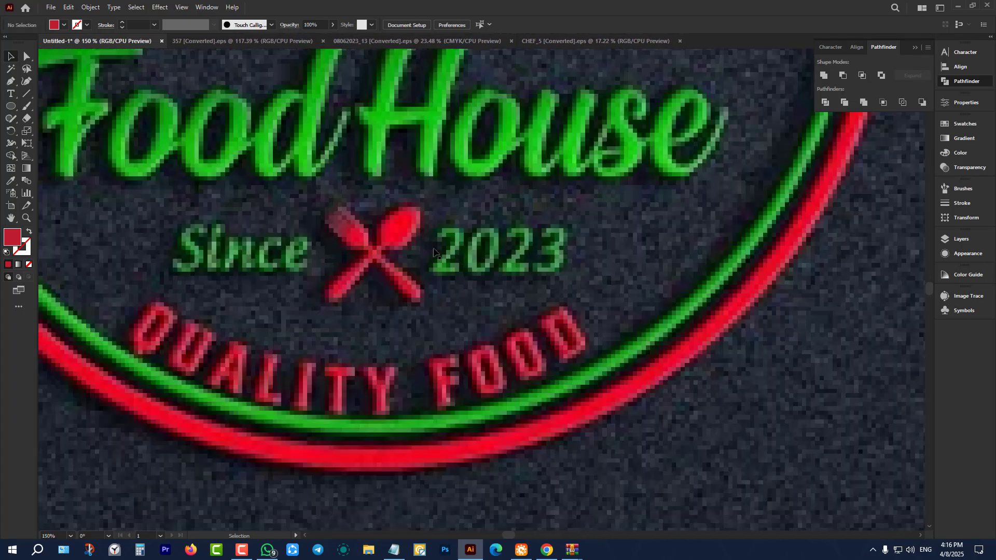
pyautogui.scroll(-3, 369, 251)
pyautogui.scroll(-3, 437, 279)
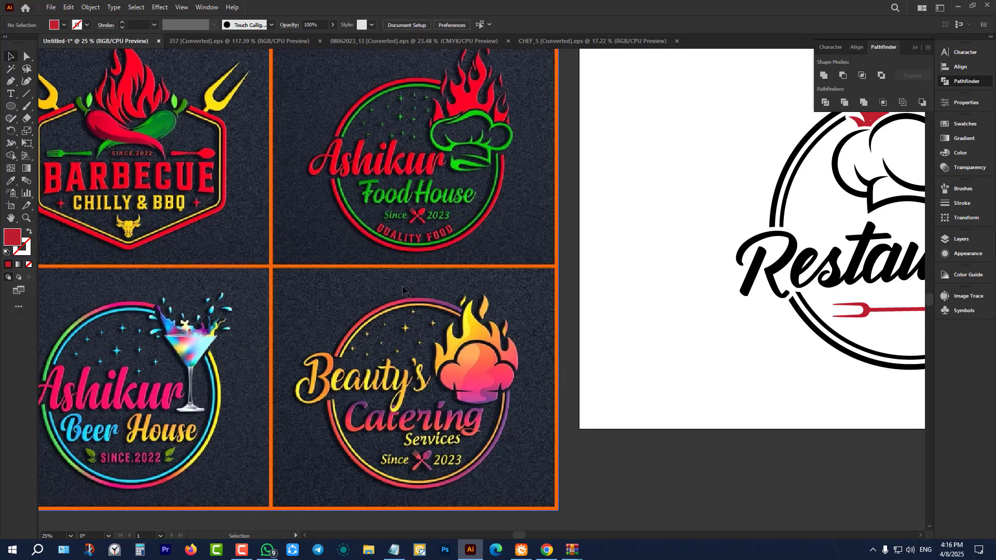
pyautogui.scroll(2, 431, 431)
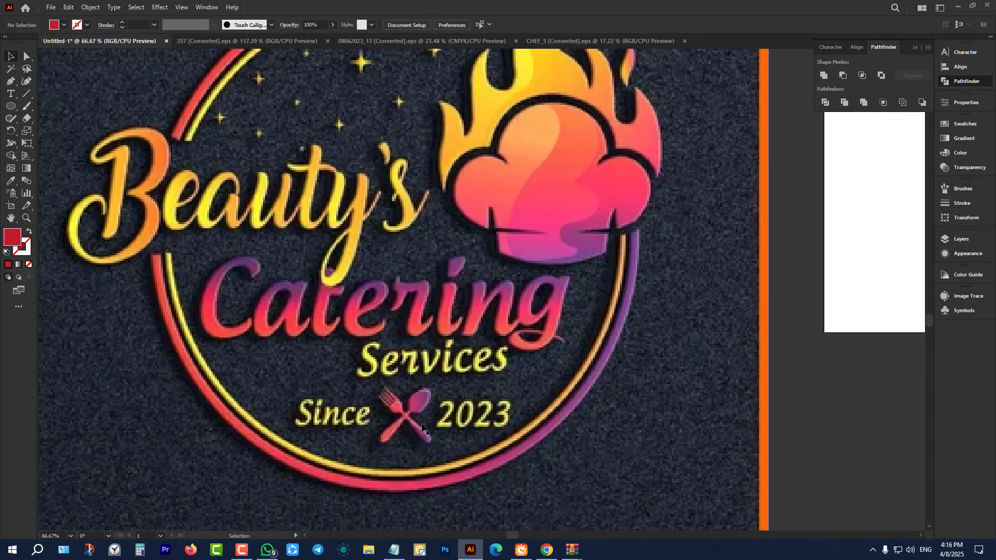
pyautogui.scroll(-4, 432, 430)
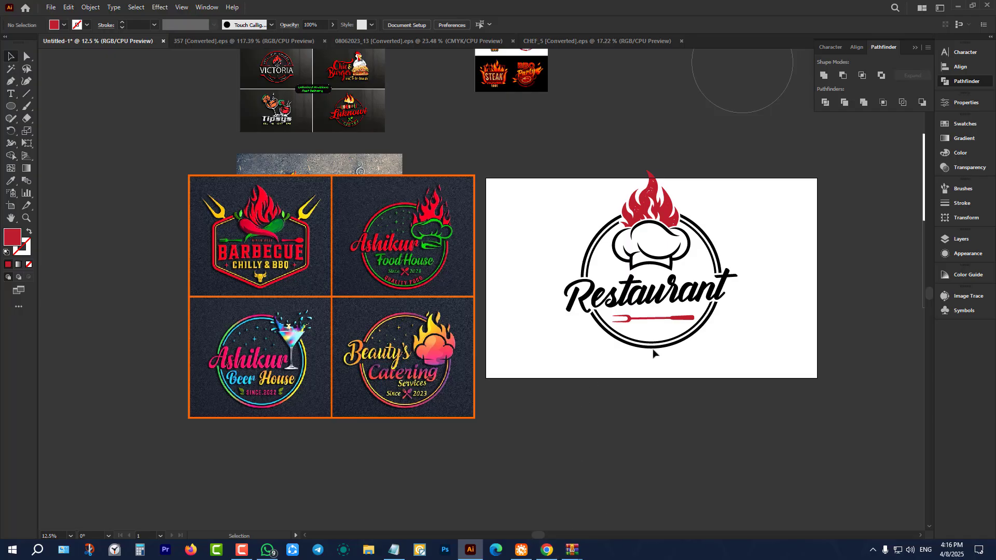
# Step: Move the whole restaurant logo slightly down so the flame tip sits inside the artboard, and deselect it
pyautogui.scroll(2, 657, 352)
pyautogui.moveTo(581, 203); pyautogui.dragTo(752, 407)
pyautogui.moveTo(645, 257); pyautogui.dragTo(644, 266)
pyautogui.click(627, 207)
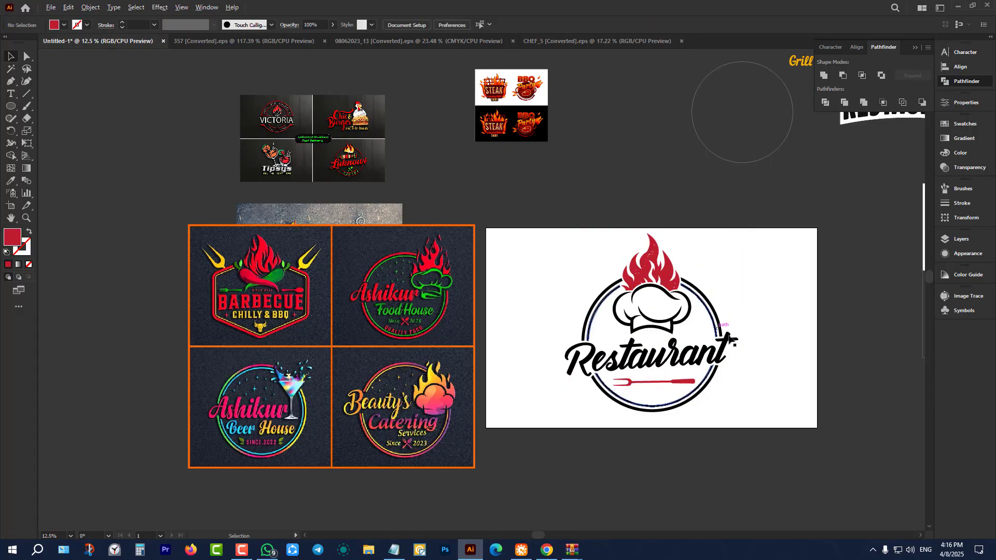
# Step: Compare the restaurant logo with the coloured reference badges to decide on its colouring
pyautogui.scroll(3, 729, 337)
pyautogui.scroll(-4, 660, 293)
pyautogui.scroll(3, 411, 295)
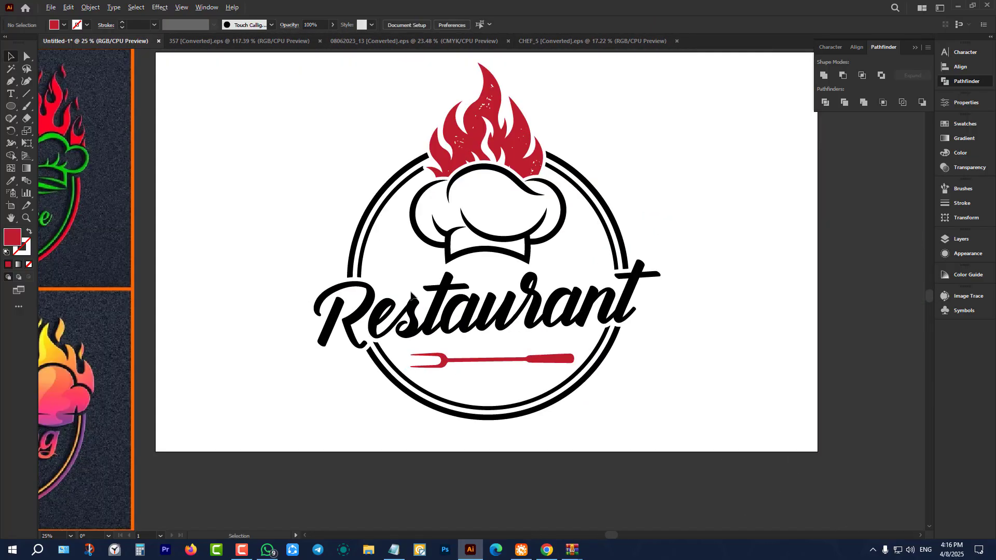
pyautogui.scroll(1, 411, 295)
pyautogui.scroll(-3, 658, 305)
pyautogui.scroll(2, 626, 305)
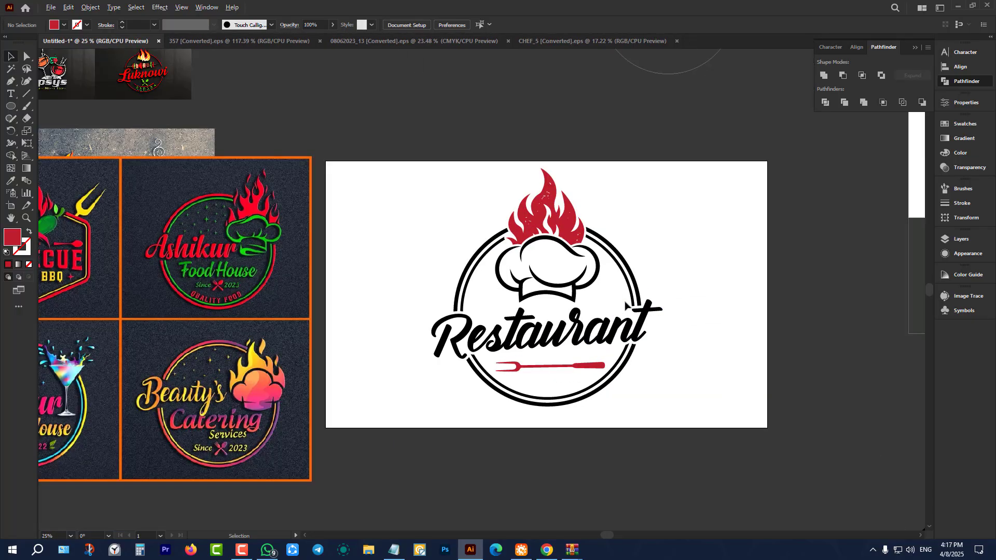
pyautogui.scroll(1, 327, 295)
pyautogui.scroll(-2, 347, 263)
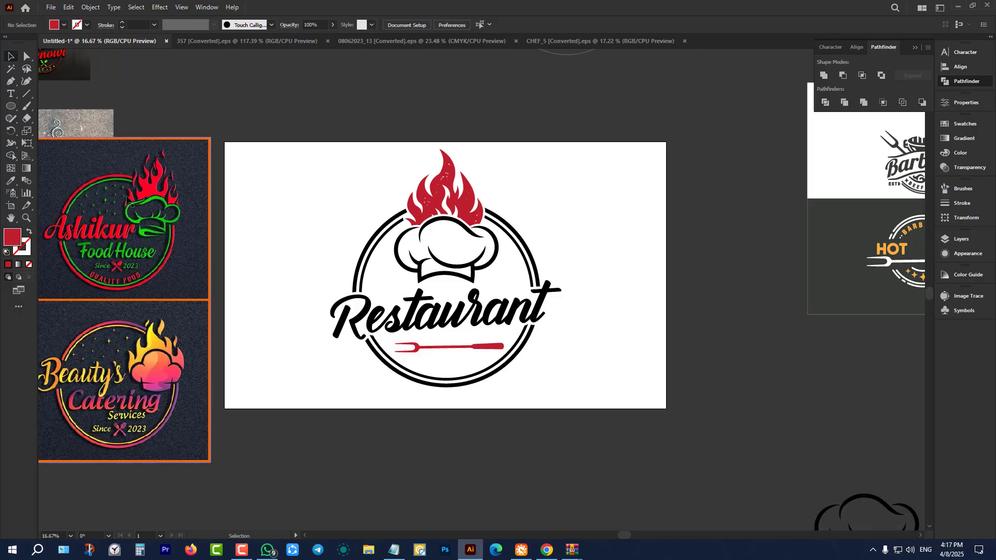
pyautogui.scroll(-1, 264, 258)
pyautogui.scroll(-1, 270, 233)
pyautogui.scroll(2, 271, 228)
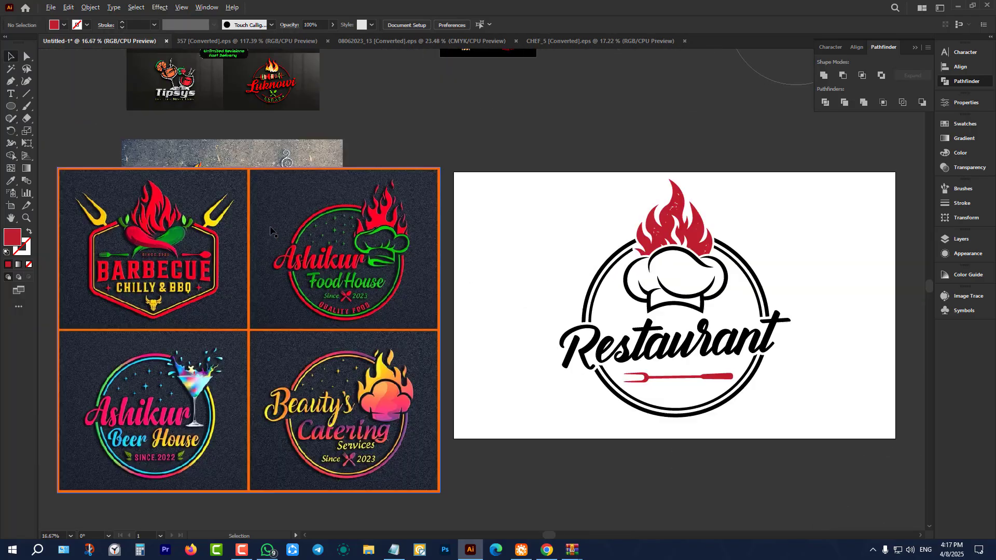
pyautogui.scroll(1, 366, 251)
pyautogui.scroll(-1, 337, 280)
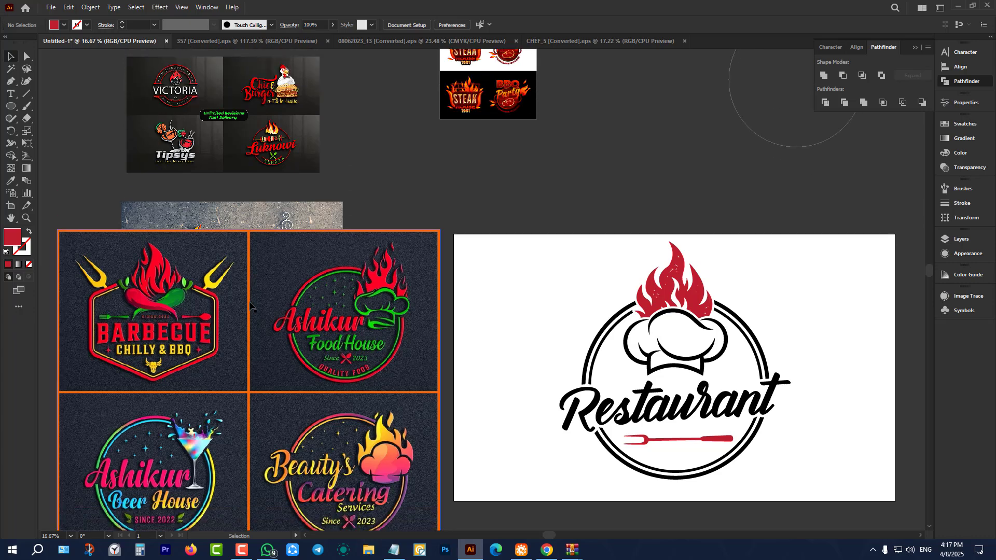
pyautogui.scroll(-1, 306, 307)
pyautogui.scroll(4, 582, 302)
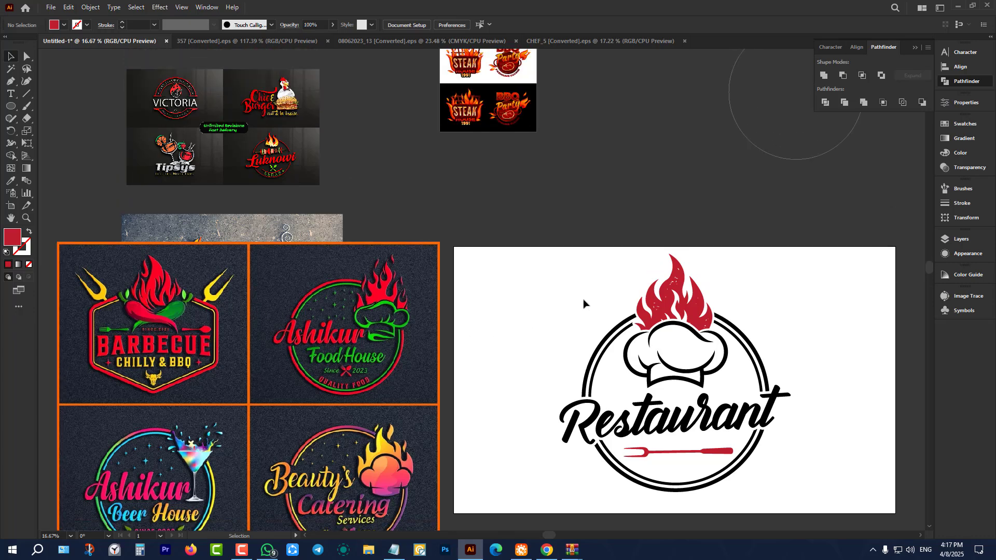
pyautogui.scroll(-3, 551, 325)
pyautogui.scroll(3, 451, 282)
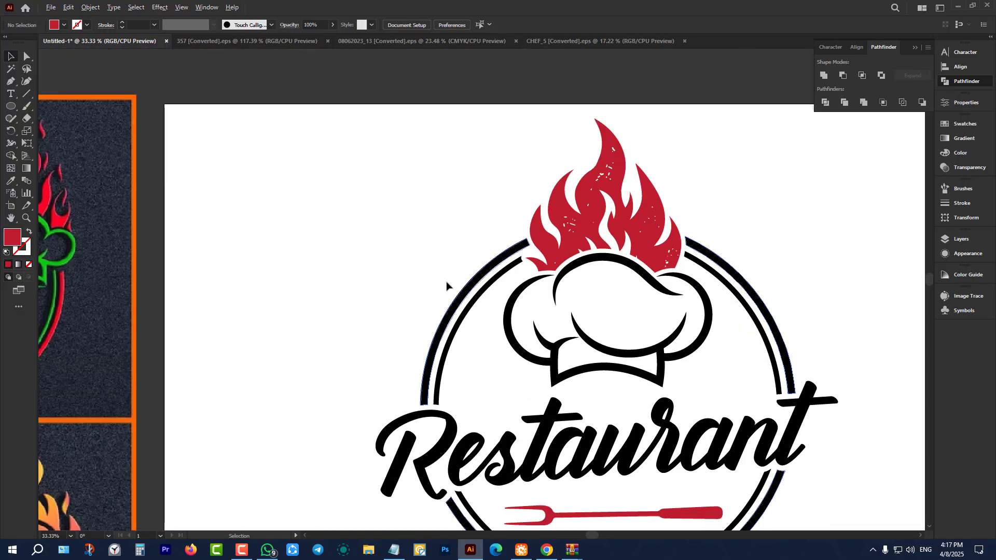
pyautogui.scroll(-3, 449, 283)
pyautogui.scroll(-1, 446, 282)
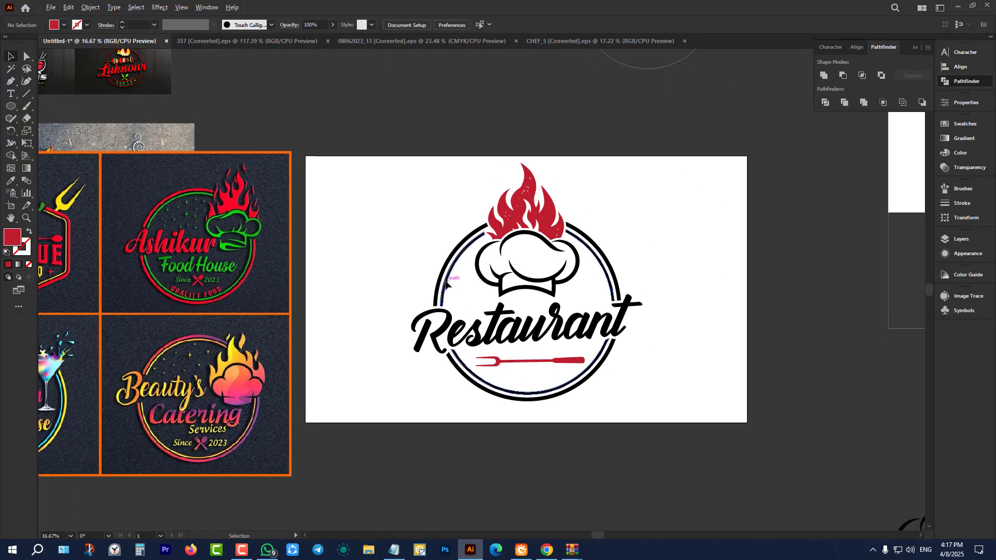
# Step: Ungroup the double ring frame around the chef hat and deselect it
pyautogui.click(446, 284)
pyautogui.rightClick(437, 264)
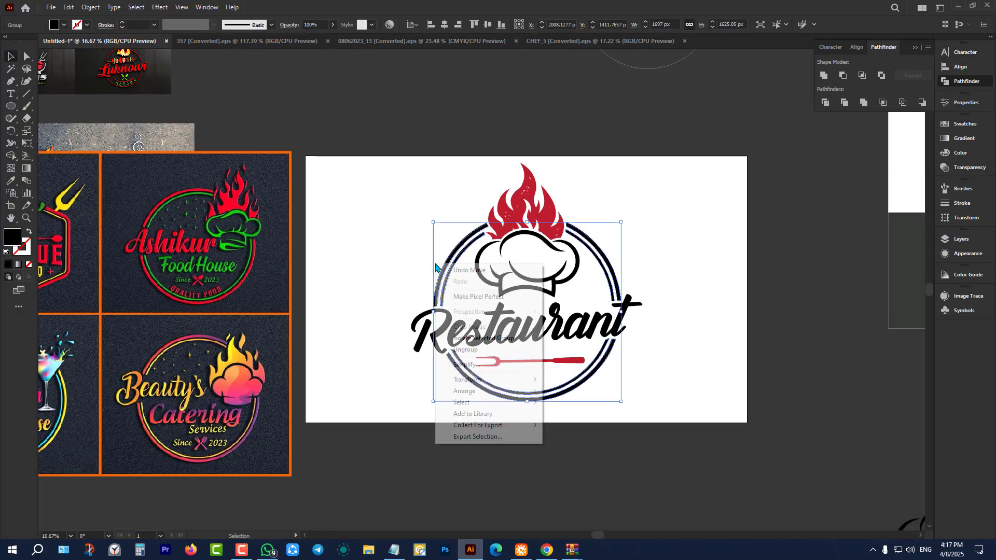
pyautogui.click(484, 349)
pyautogui.click(374, 236)
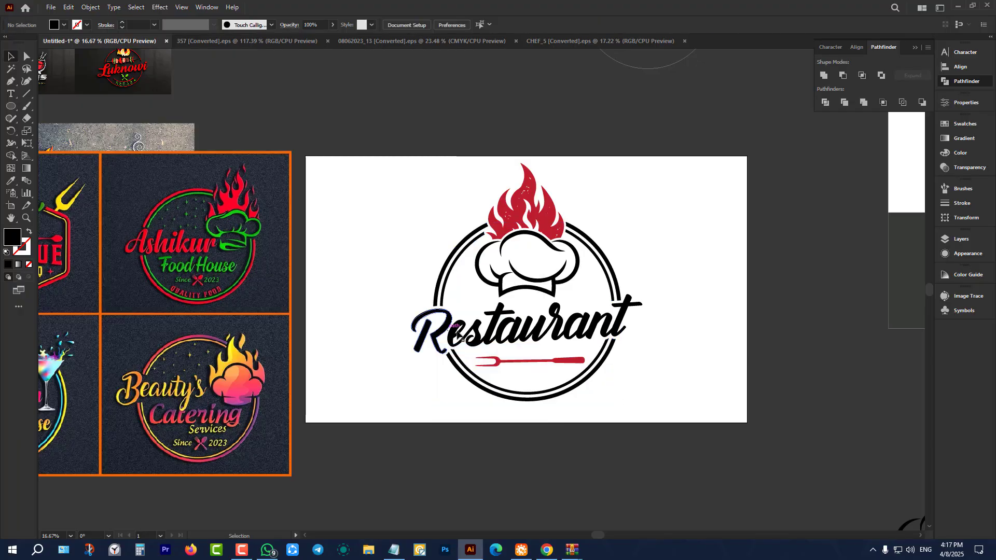
# Step: Recolour the Restaurant lettering with the flames' red and the fork with yellow sampled from the Beauty's Catering flames
pyautogui.click(459, 334)
pyautogui.press('i')
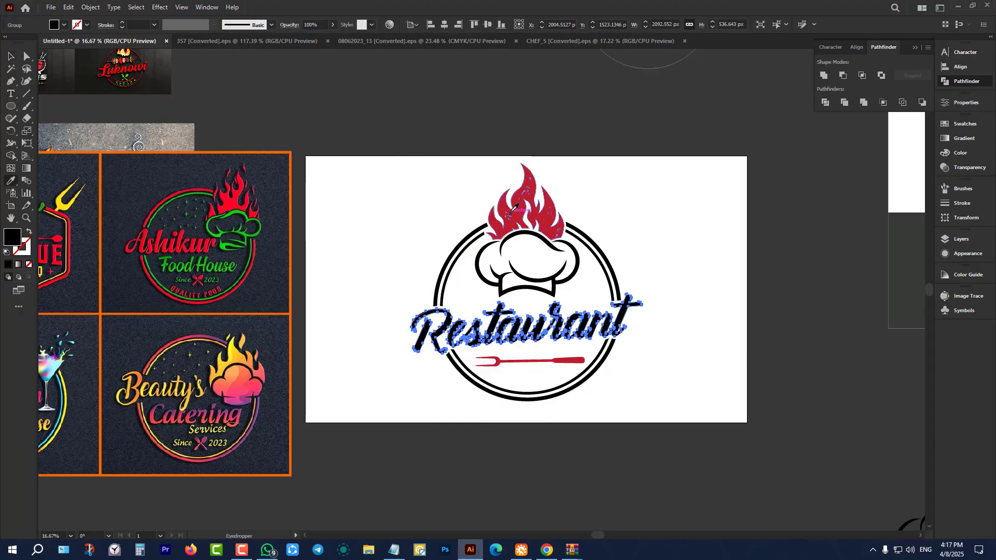
pyautogui.click(514, 210)
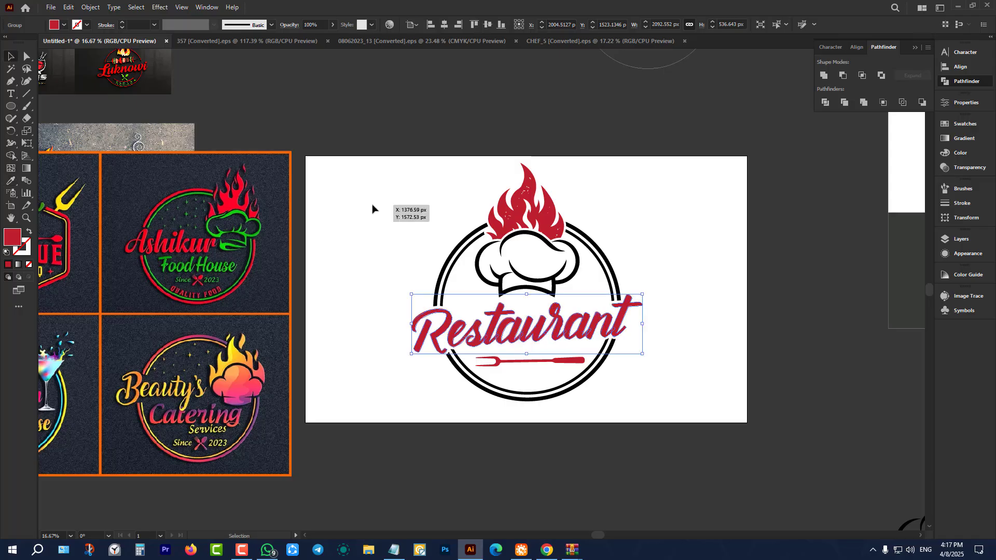
pyautogui.keyDown('ctrl'); pyautogui.click(519, 361); pyautogui.keyUp('ctrl')
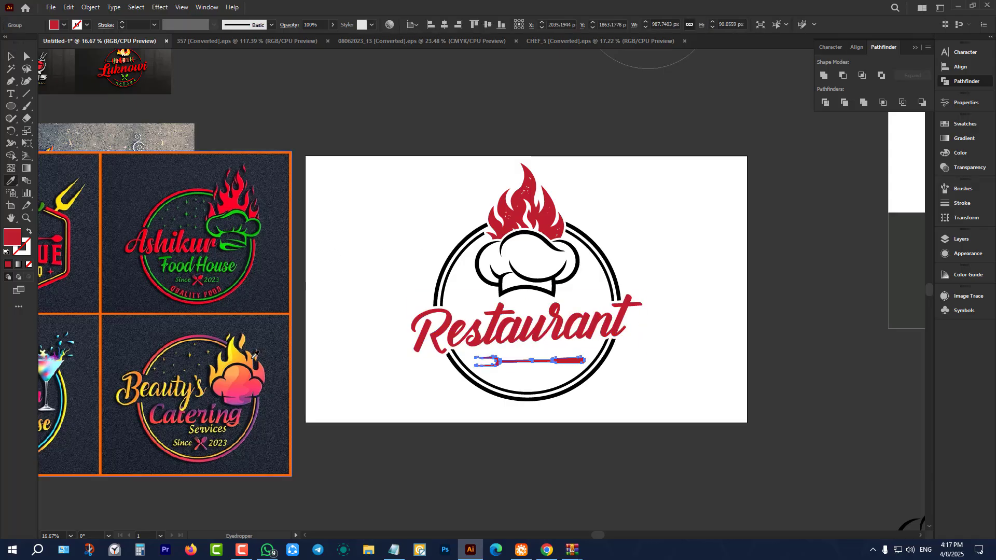
pyautogui.click(232, 357)
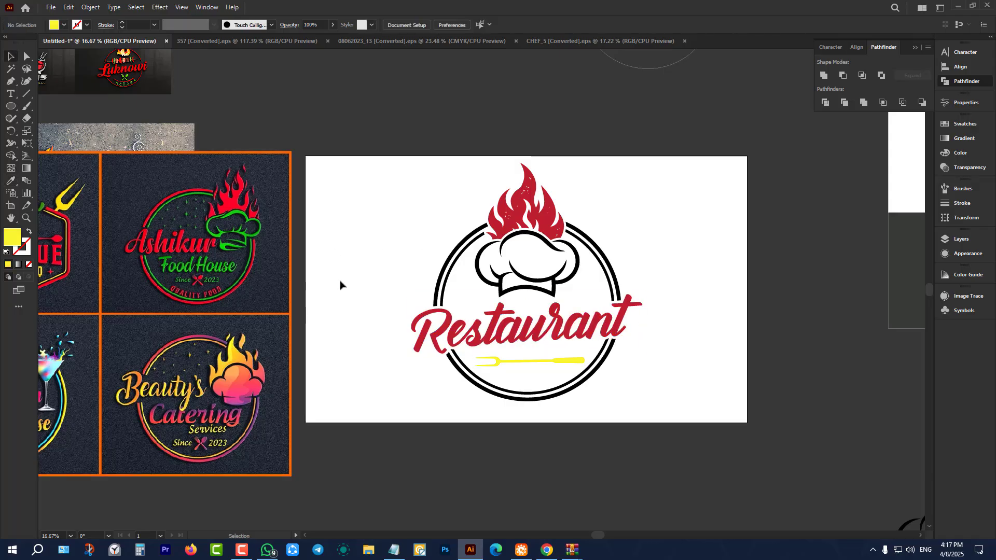
# Step: Recolour the outer ring with the lettering's red and the inner ring with the fork's yellow
pyautogui.keyDown('ctrl'); pyautogui.click(438, 284); pyautogui.keyUp('ctrl')
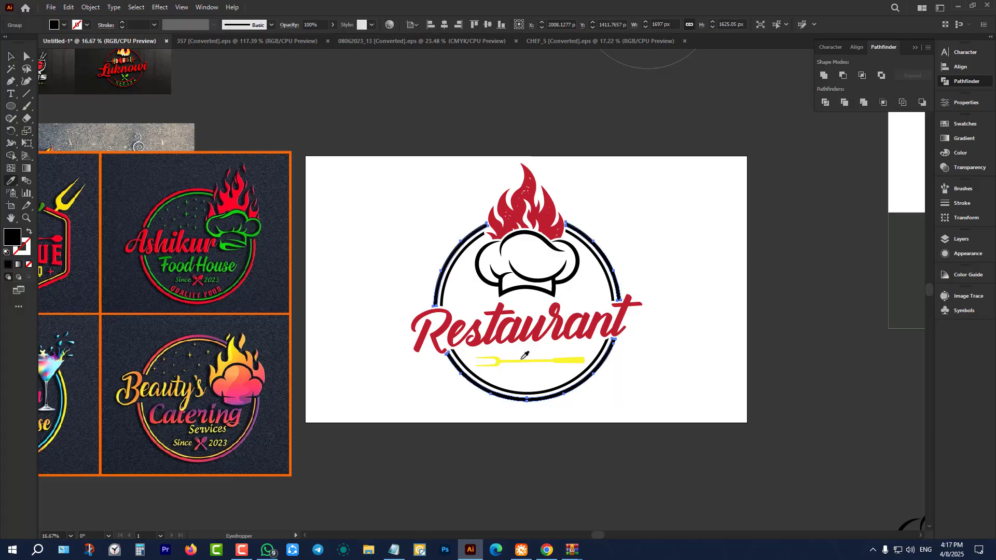
pyautogui.click(500, 312)
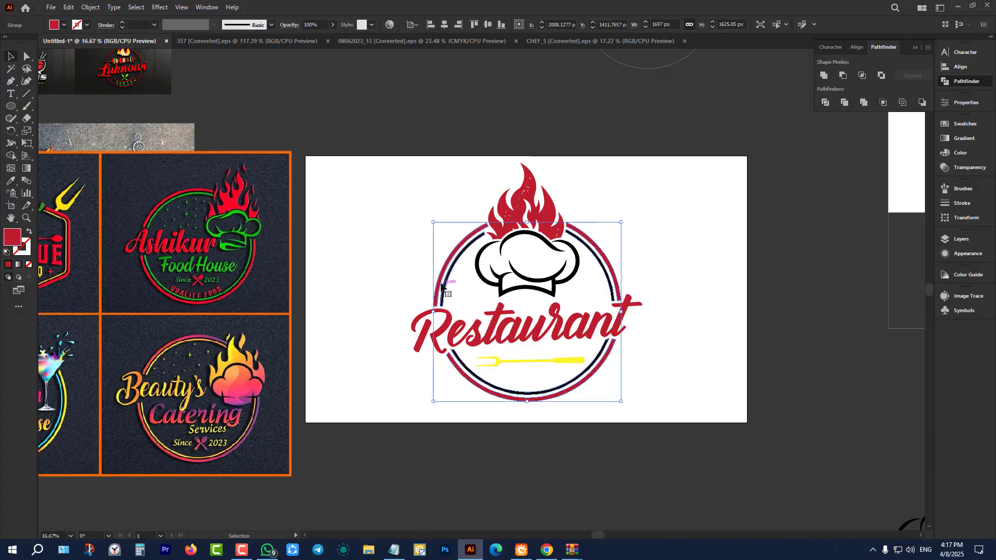
pyautogui.keyDown('ctrl'); pyautogui.click(452, 348); pyautogui.keyUp('ctrl')
pyautogui.click(503, 356)
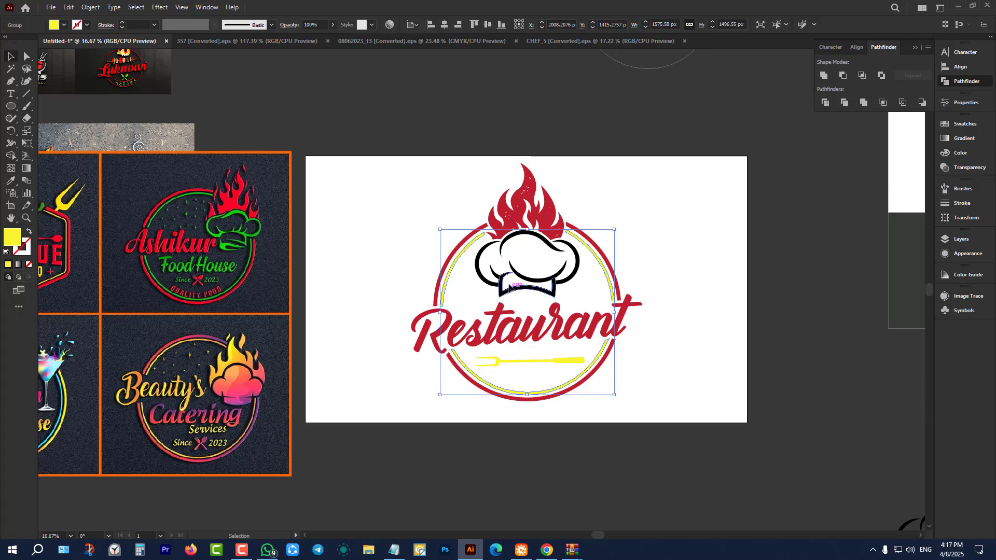
# Step: Ungroup the flames and chef hat so the hat can be coloured separately
pyautogui.keyDown('ctrl'); pyautogui.click(507, 282); pyautogui.keyUp('ctrl')
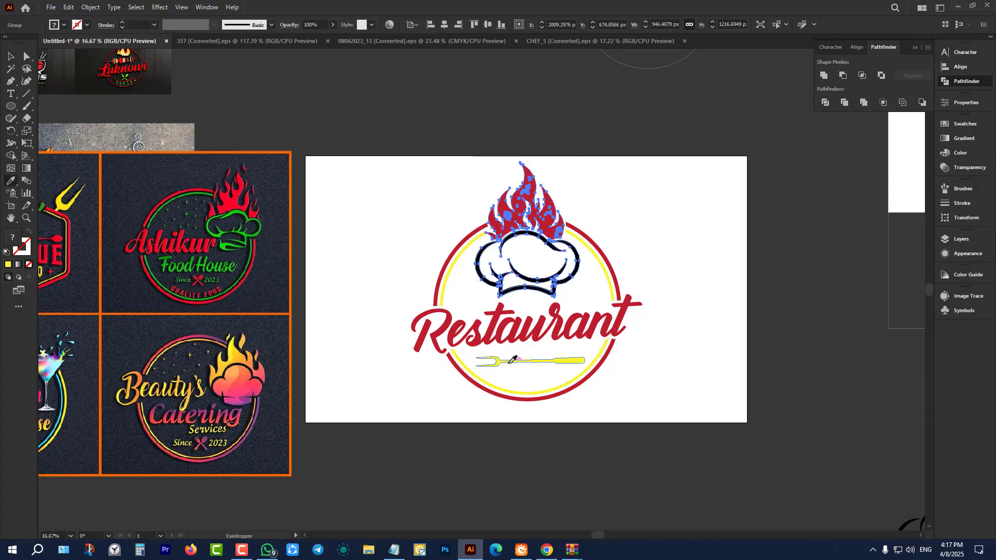
pyautogui.press('v')
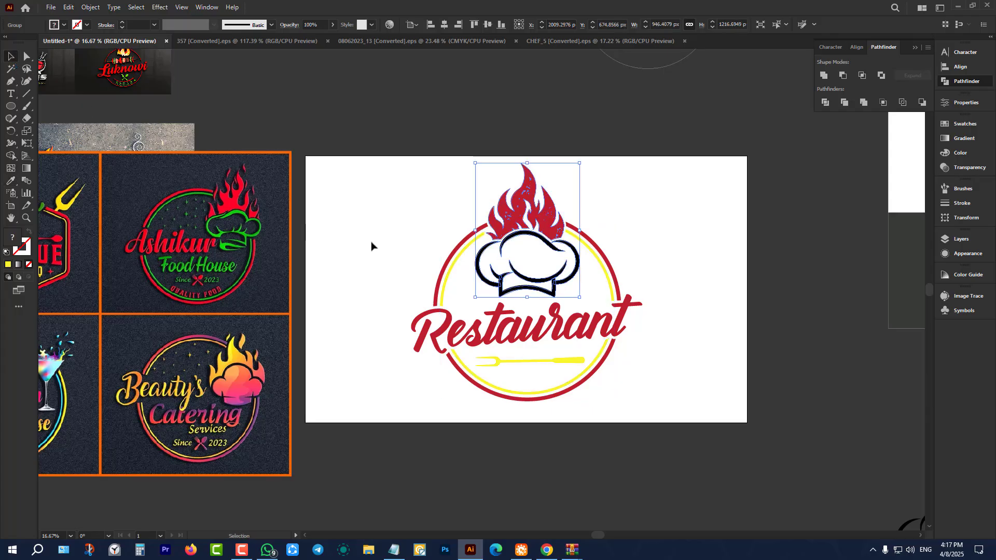
pyautogui.click(371, 245)
pyautogui.click(518, 243)
pyautogui.rightClick(452, 221)
pyautogui.click(528, 310)
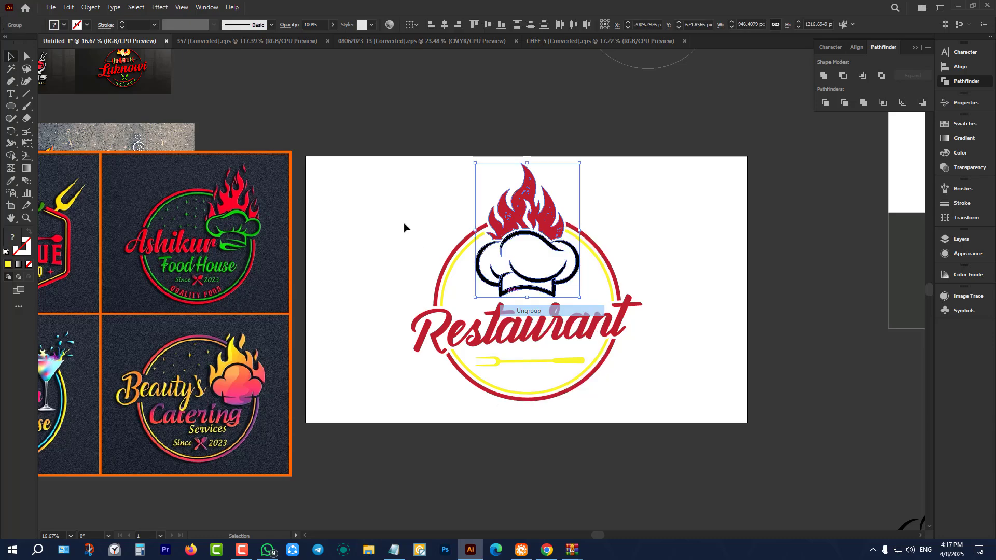
# Step: Recolour the chef hat with the yellow sampled from the fork, and deselect it
pyautogui.click(403, 228)
pyautogui.click(480, 264)
pyautogui.press('i')
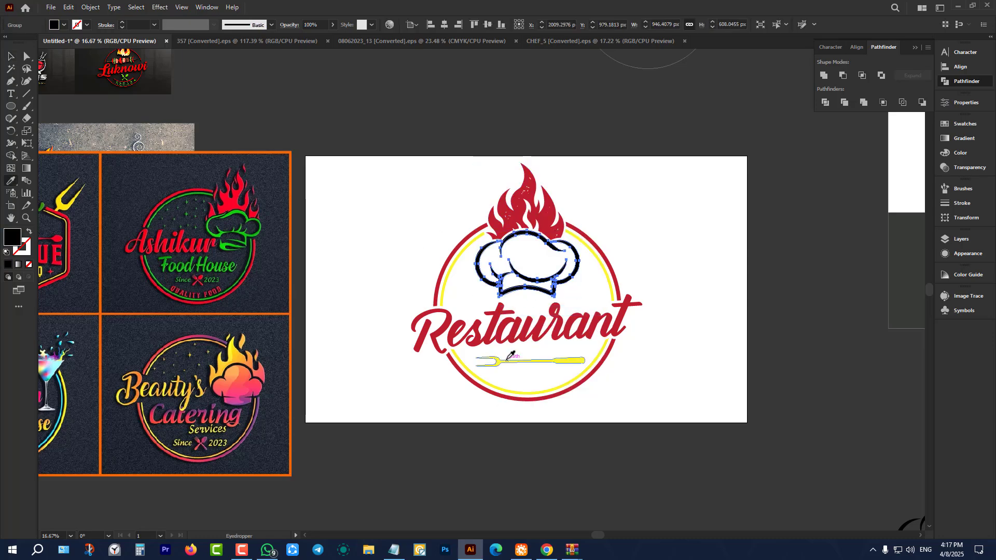
pyautogui.click(508, 359)
pyautogui.press('v')
pyautogui.click(392, 195)
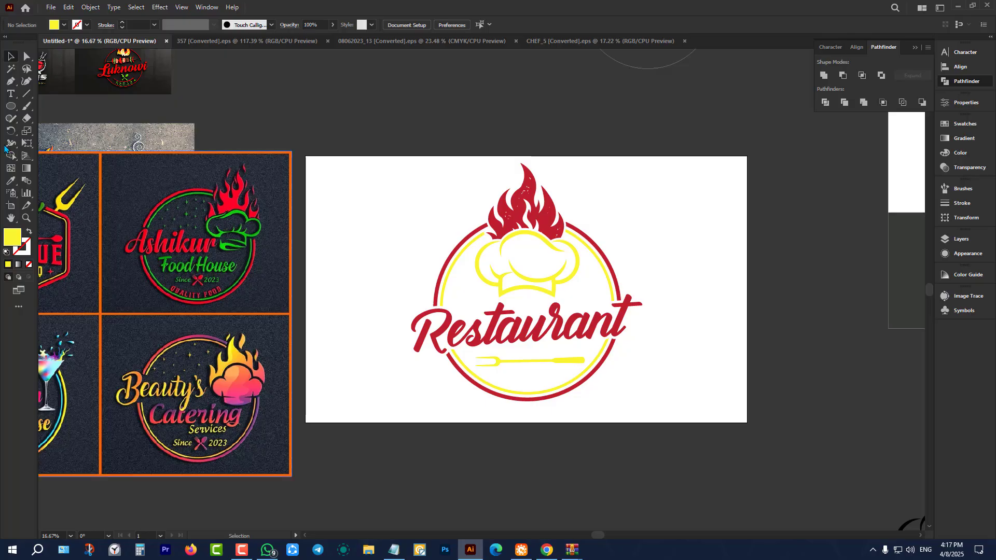
# Step: Draw a rectangle of about 4046 × 2497 px covering the artboard and send it behind the logo
pyautogui.moveTo(10, 106); pyautogui.dragTo(52, 103)
pyautogui.scroll(-1, 301, 134)
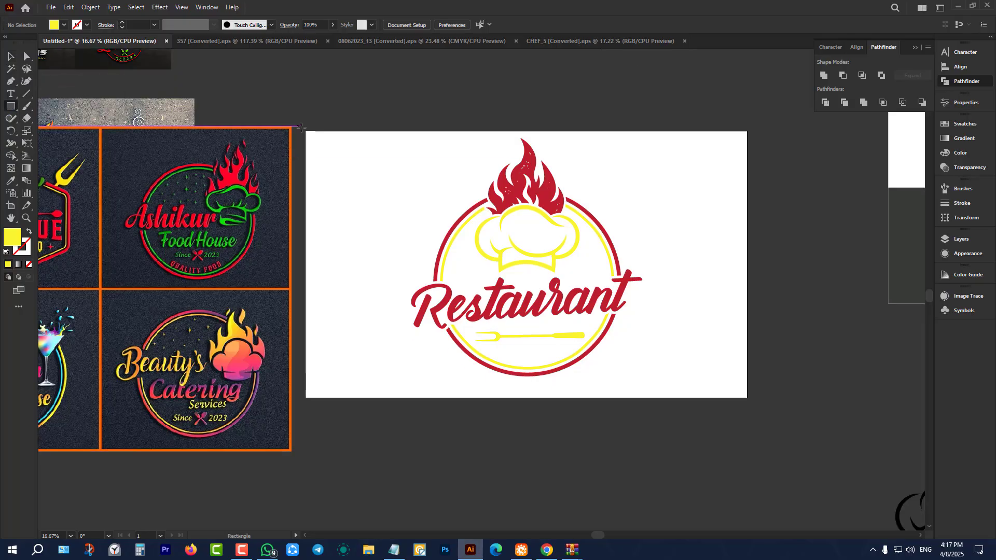
pyautogui.moveTo(305, 126); pyautogui.dragTo(753, 403)
pyautogui.click(10, 56)
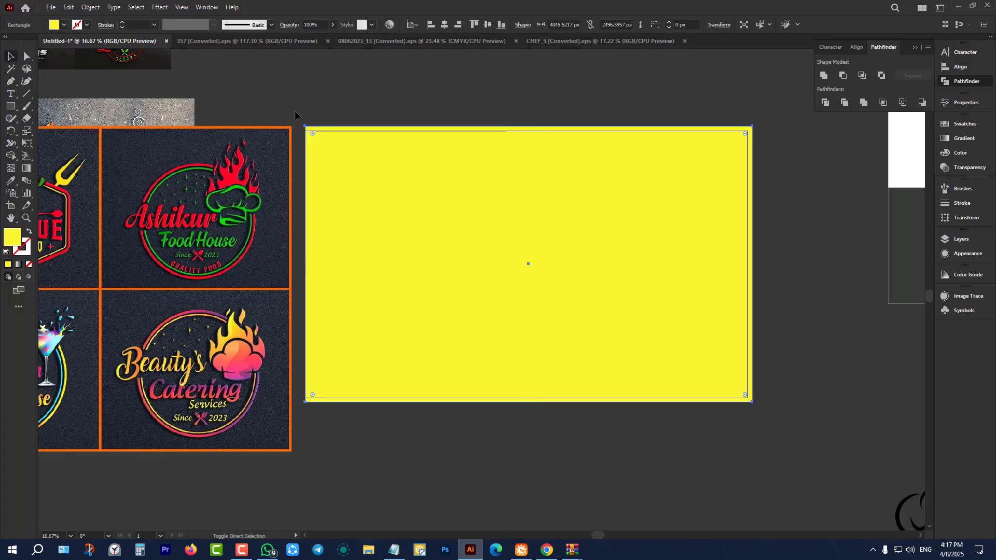
pyautogui.hotkey('ctrl', 'shift', '[')
# Step: Try the dark navy of the Food House reference and the dark grey of the Chic & Burger reference as the background rectangle's fill
pyautogui.press('i')
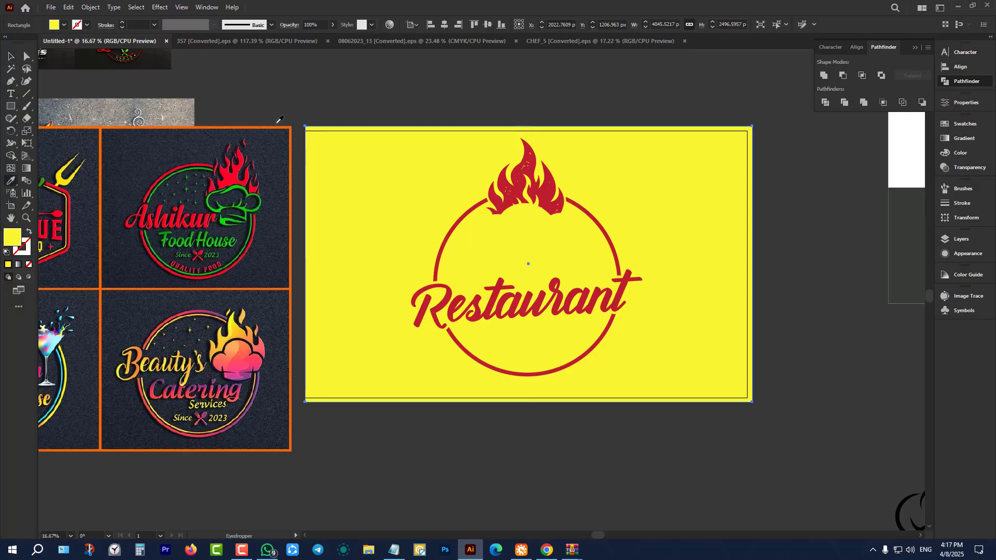
pyautogui.click(206, 139)
pyautogui.scroll(3, 192, 135)
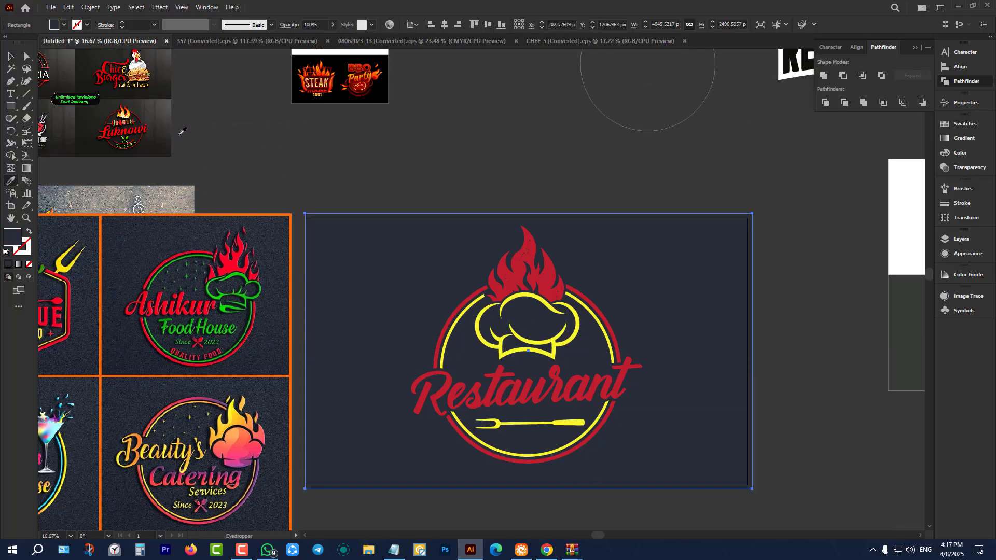
pyautogui.scroll(2, 183, 131)
pyautogui.scroll(-2, 197, 171)
pyautogui.scroll(5, 227, 244)
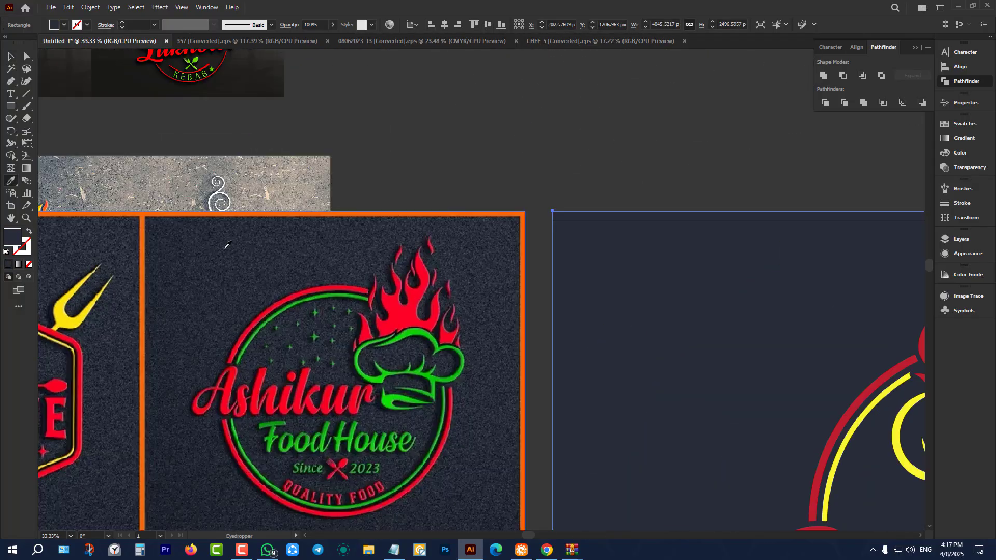
pyautogui.scroll(-1, 227, 245)
pyautogui.scroll(-4, 227, 244)
pyautogui.scroll(4, 265, 185)
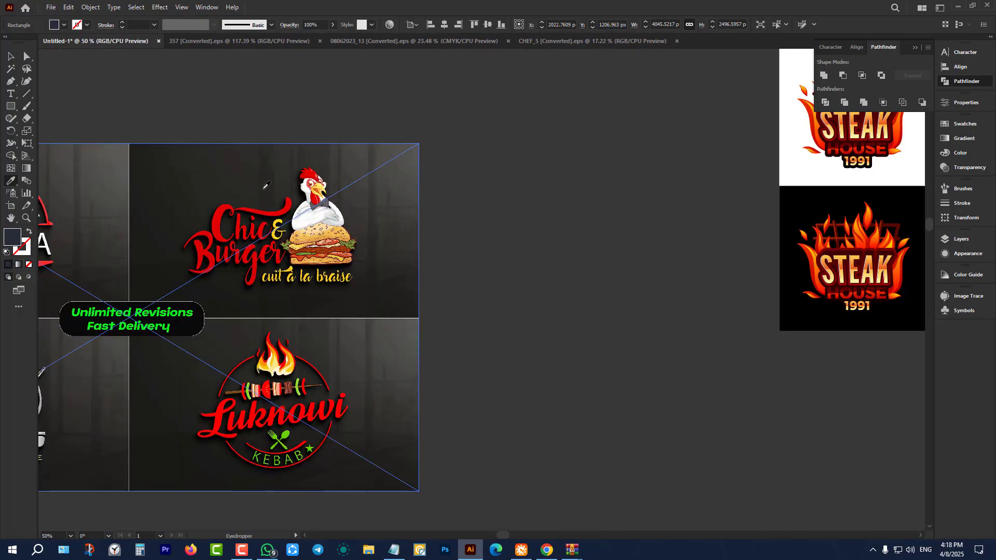
pyautogui.scroll(-3, 251, 177)
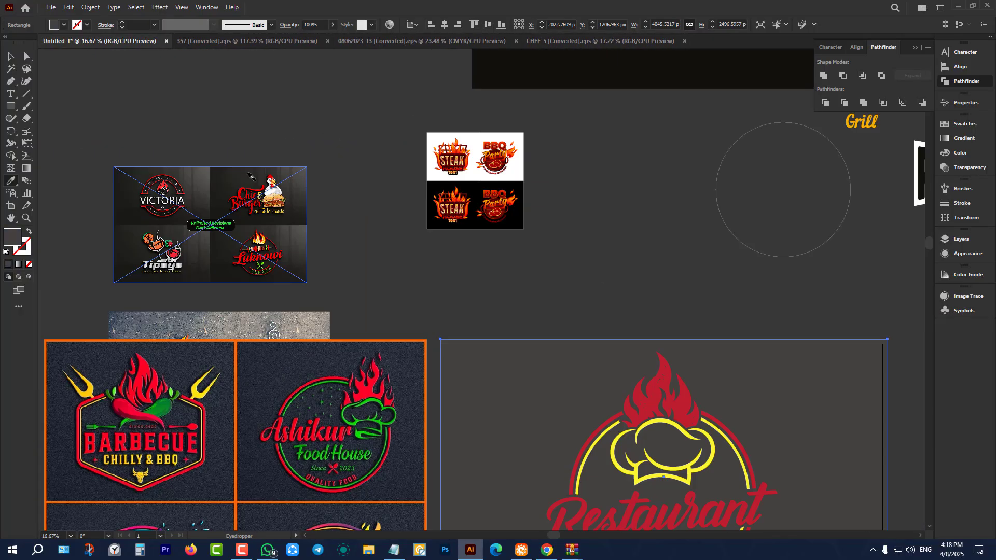
# Step: Fill the background rectangle with the near-black sampled from the banner behind the Barbecue and Restaurant logos
pyautogui.scroll(-1, 251, 179)
pyautogui.scroll(1, 383, 171)
pyautogui.click(466, 134)
pyautogui.scroll(-1, 468, 134)
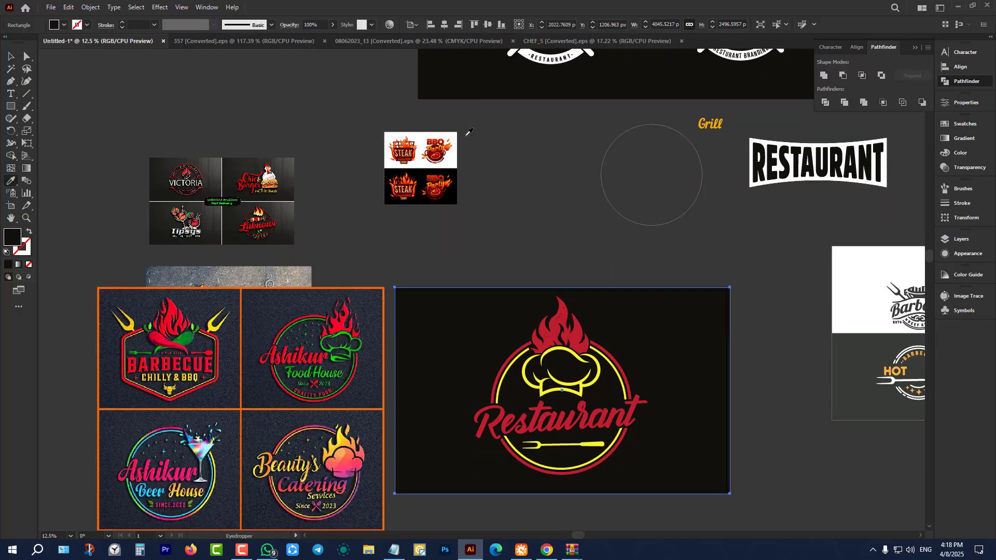
# Step: Deselect the background rectangle and inspect the logo against its near-black background
pyautogui.scroll(-1, 469, 132)
pyautogui.press('v')
pyautogui.click(435, 229)
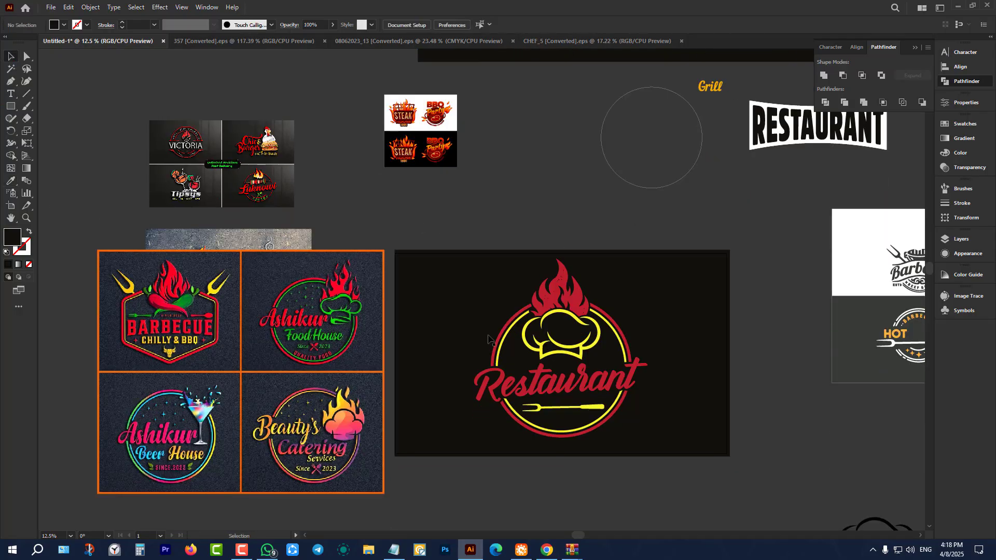
pyautogui.scroll(2, 563, 477)
pyautogui.scroll(1, 565, 461)
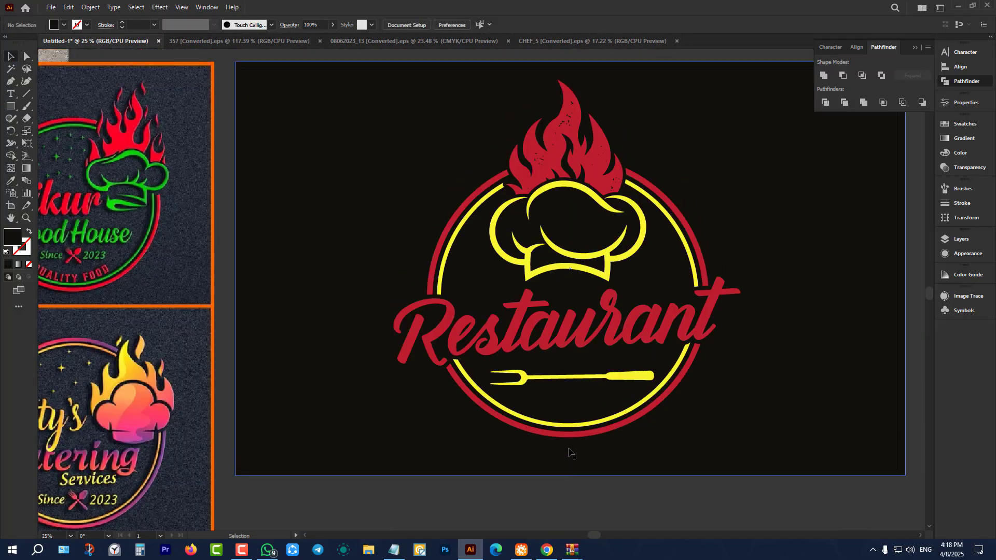
pyautogui.scroll(-1, 636, 387)
pyautogui.scroll(-1, 636, 386)
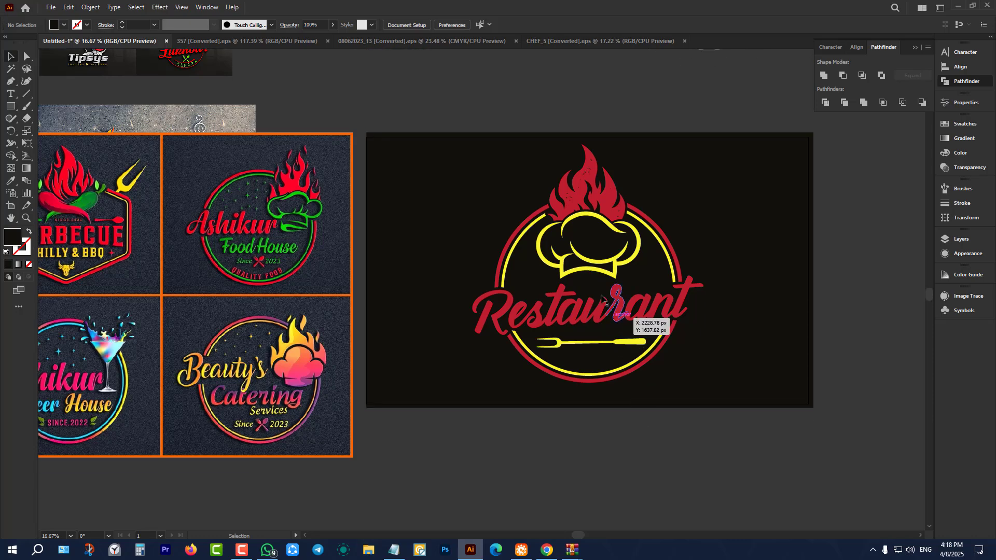
# Step: Recolour the Restaurant lettering, flame and outer ring with the bright red sampled from the Food House reference's flame, and deselect them
pyautogui.click(602, 300)
pyautogui.keyDown('shift'); pyautogui.click(555, 213); pyautogui.keyUp('shift')
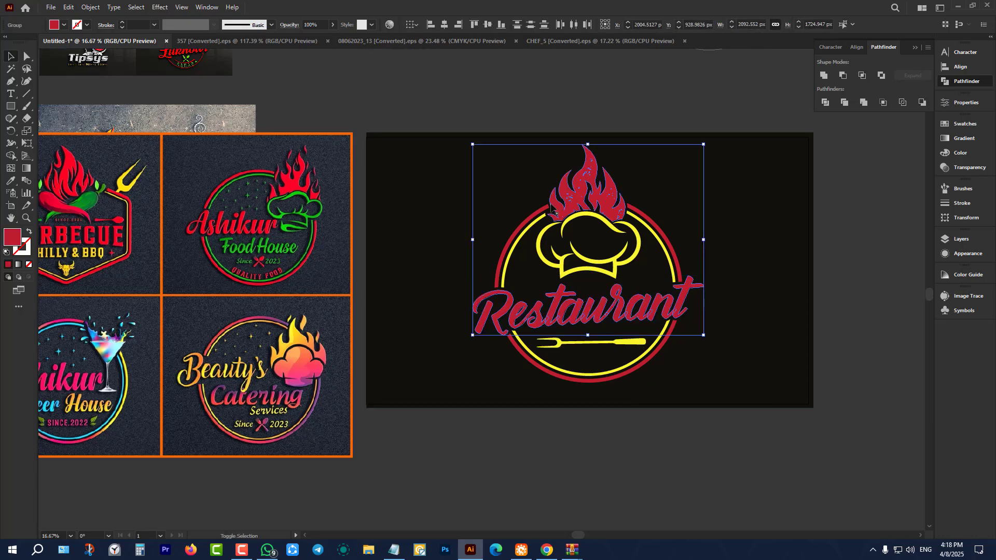
pyautogui.keyDown('shift'); pyautogui.click(542, 210); pyautogui.keyUp('shift')
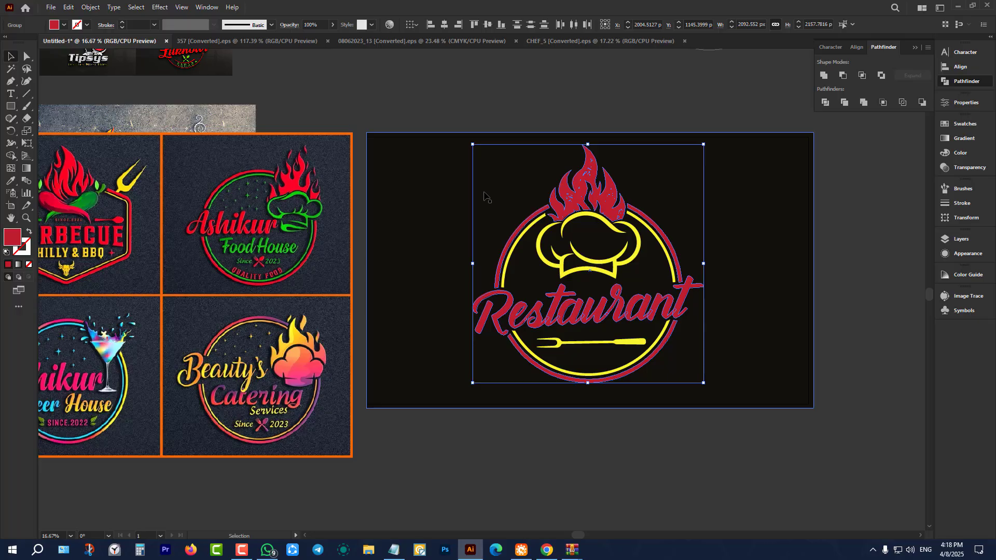
pyautogui.press('i')
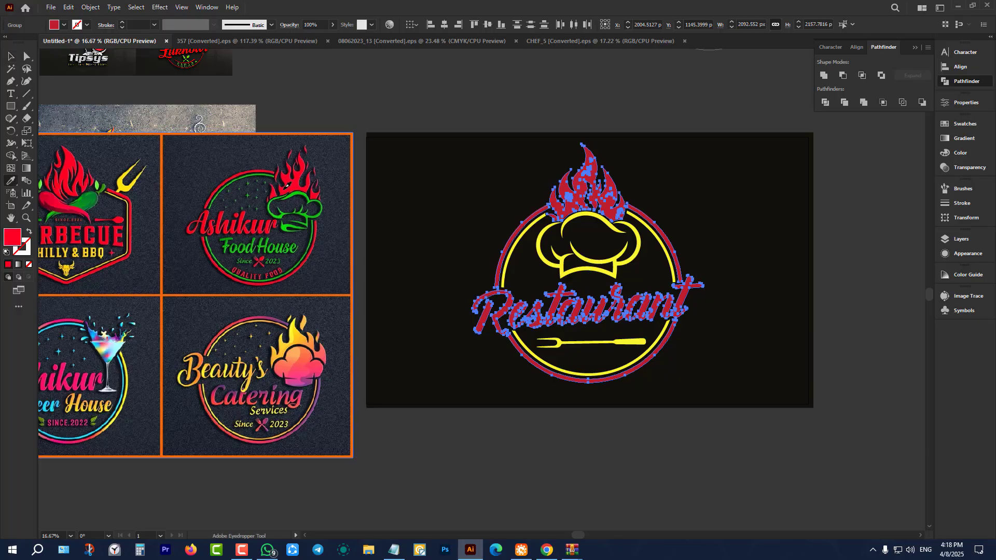
pyautogui.click(284, 189)
pyautogui.click(11, 55)
pyautogui.click(477, 99)
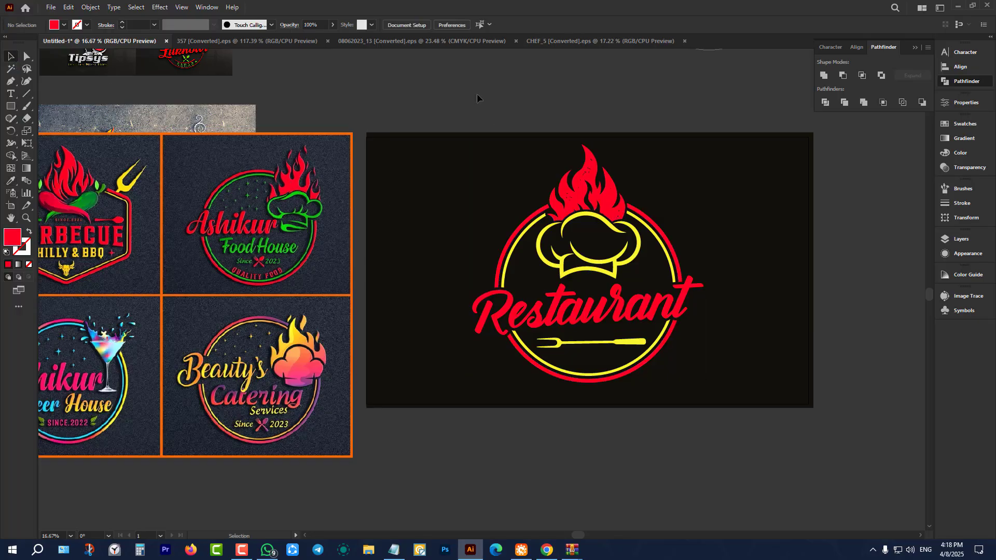
# Step: Compare the recoloured logo with the reference logos placed around the artboard
pyautogui.scroll(1, 697, 291)
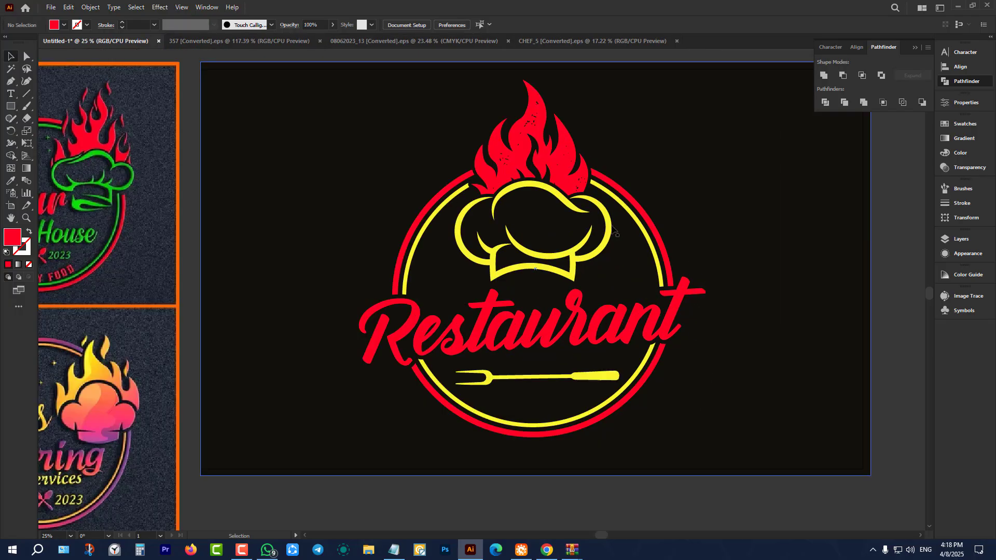
pyautogui.scroll(-2, 351, 242)
pyautogui.scroll(1, 412, 153)
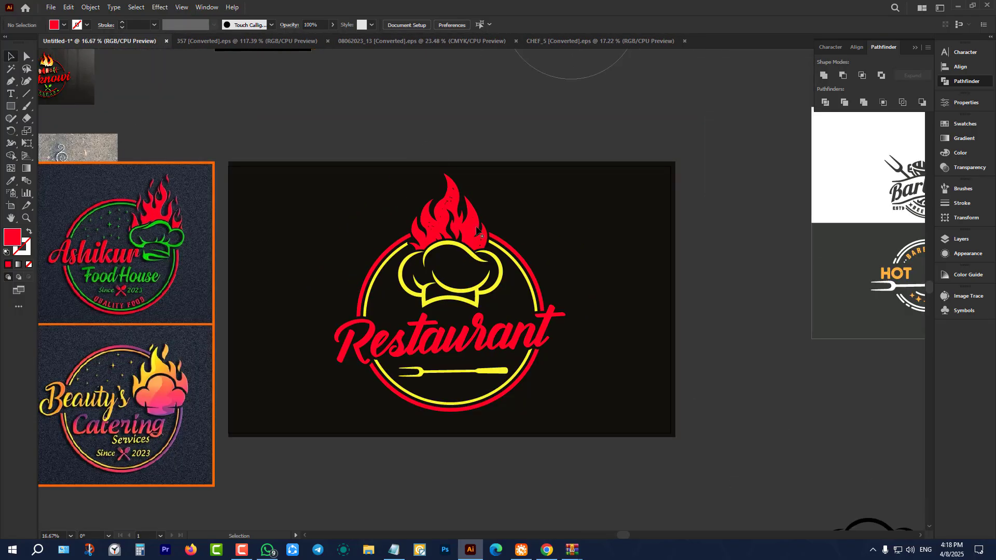
pyautogui.scroll(-2, 499, 281)
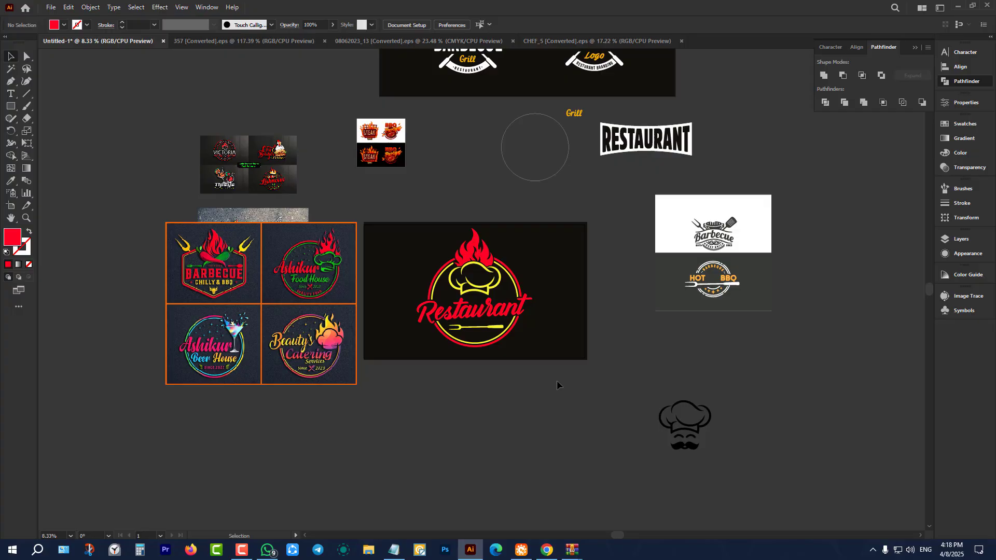
pyautogui.scroll(1, 557, 384)
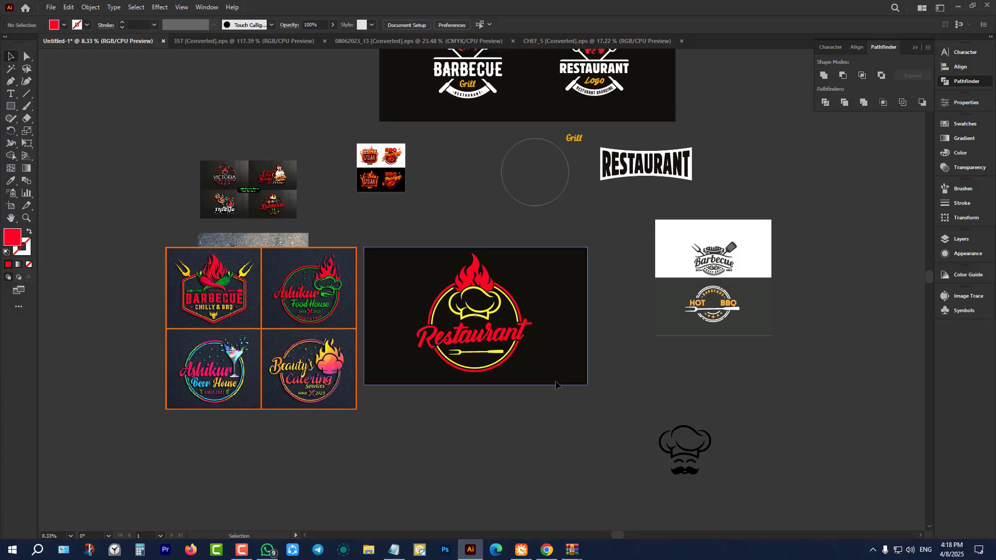
pyautogui.scroll(3, 555, 384)
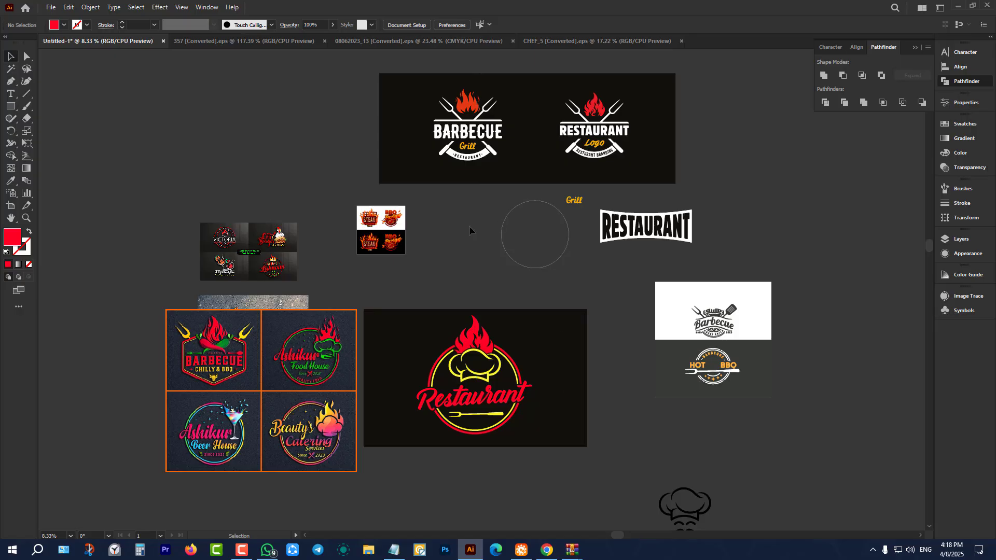
pyautogui.scroll(4, 377, 225)
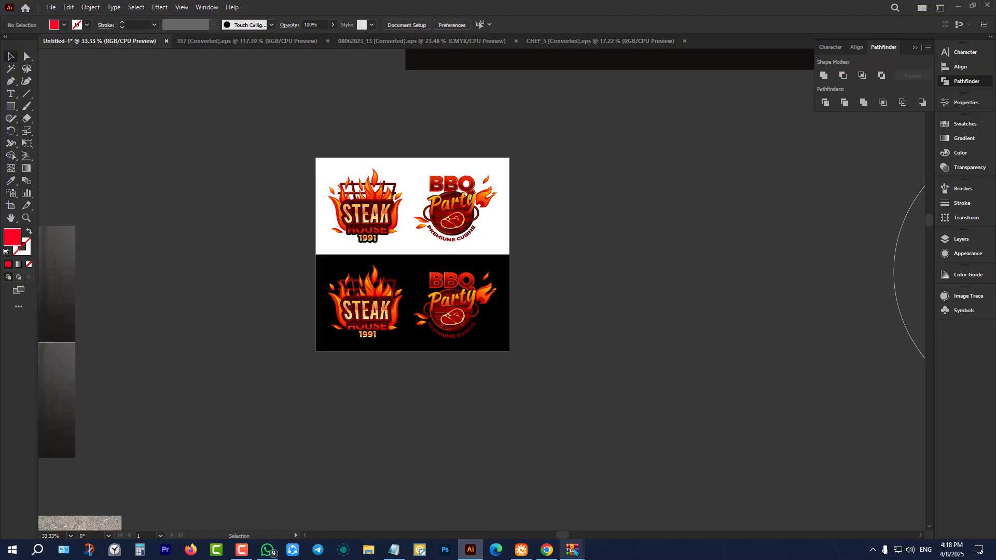
# Step: Close the open WinRAR windows, including the chef restaurant logo archive
pyautogui.moveTo(573, 550)
pyautogui.click(523, 471)
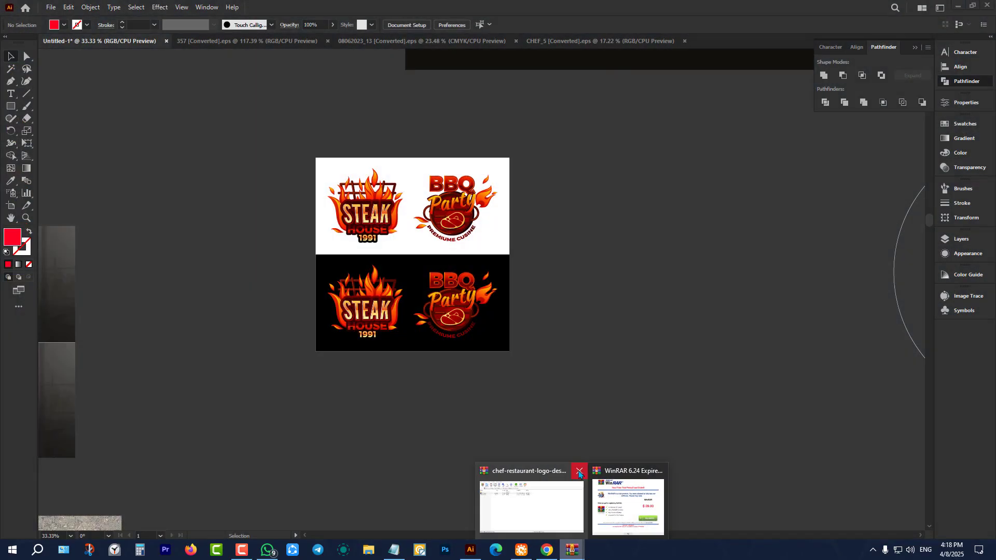
pyautogui.click(573, 471)
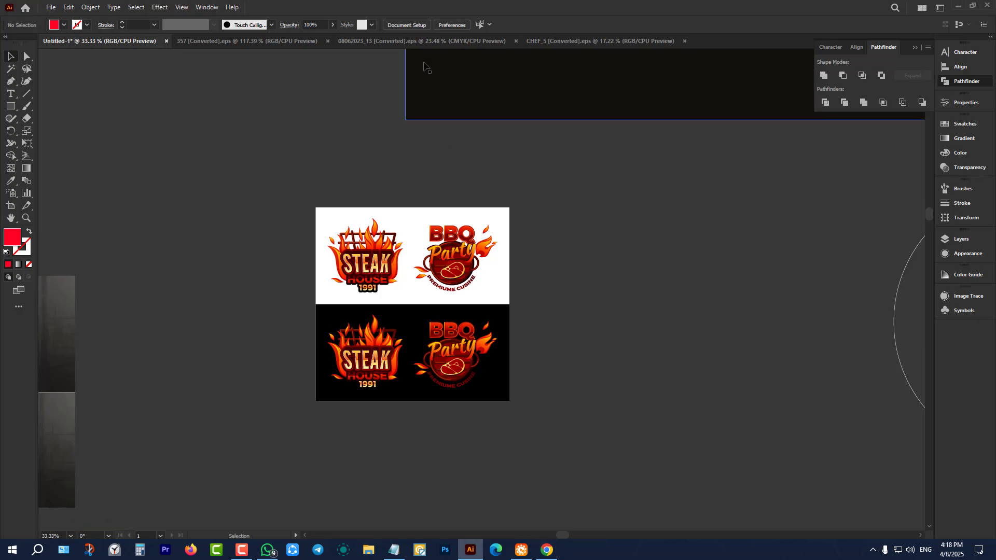
# Step: Close the source documents 08062023_13, CHEF_5 and 357, leaving only the Untitled-1 logo document open
pyautogui.click(426, 41)
pyautogui.click(515, 41)
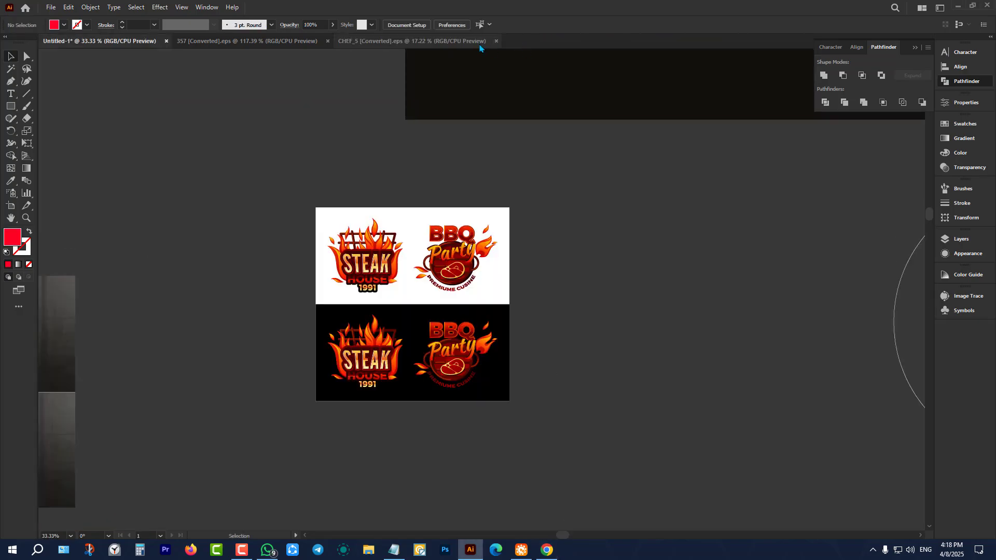
pyautogui.click(496, 42)
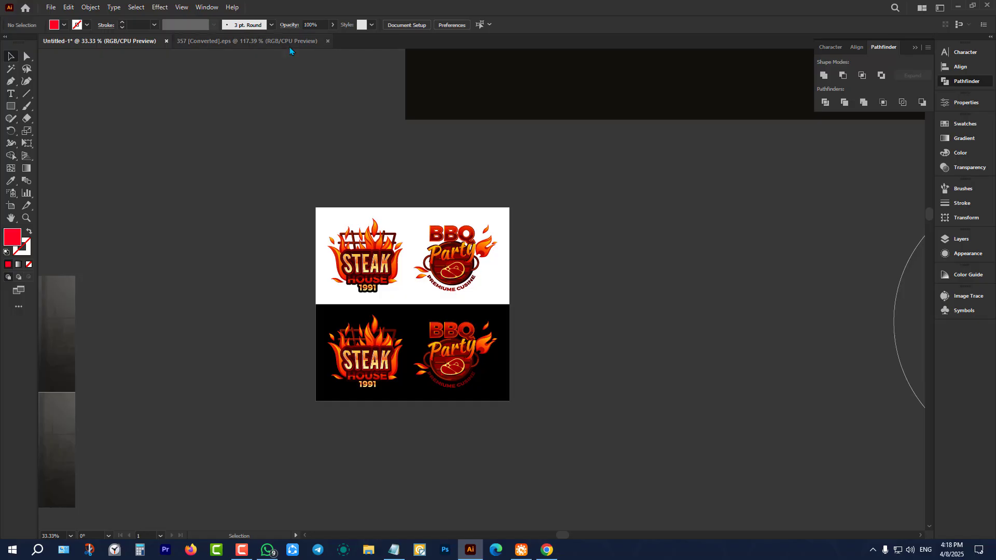
pyautogui.click(327, 42)
# Step: Save the logo document to the Desktop as Untitled-1 in Adobe Illustrator format, version Illustrator 2020, with PDF compatibility and compression
pyautogui.scroll(1, 485, 291)
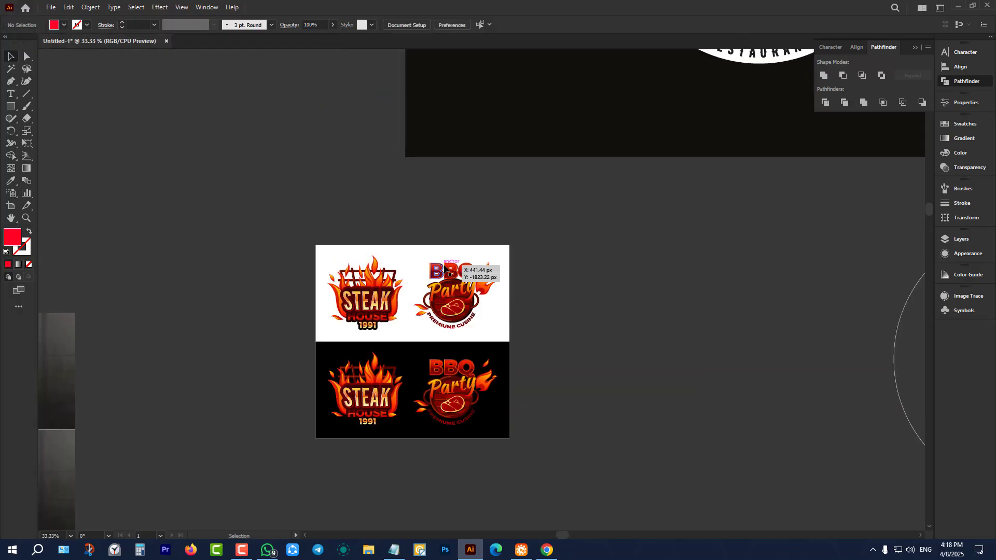
pyautogui.scroll(-2, 485, 291)
pyautogui.scroll(-3, 488, 295)
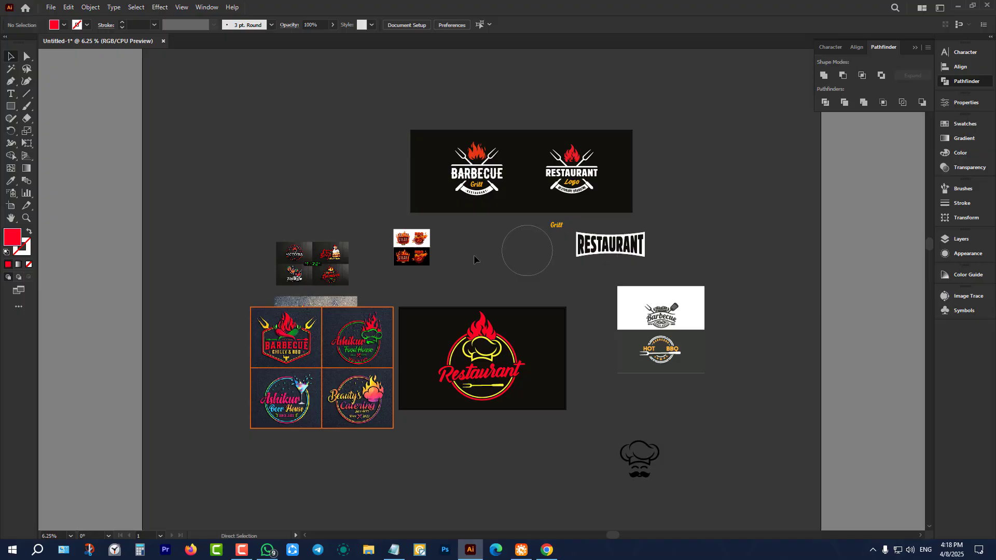
pyautogui.hotkey('ctrl', 's')
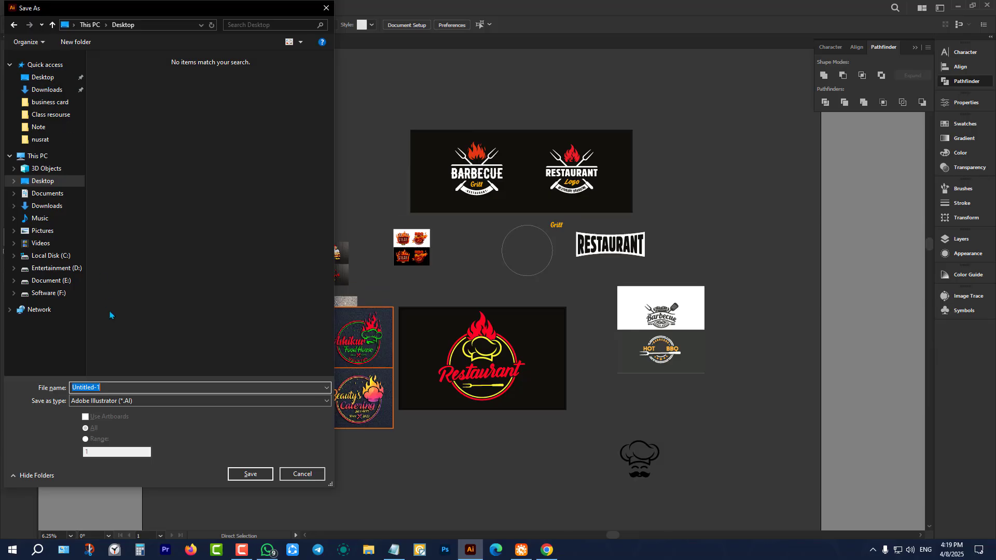
pyautogui.doubleClick(228, 388)
pyautogui.click(251, 474)
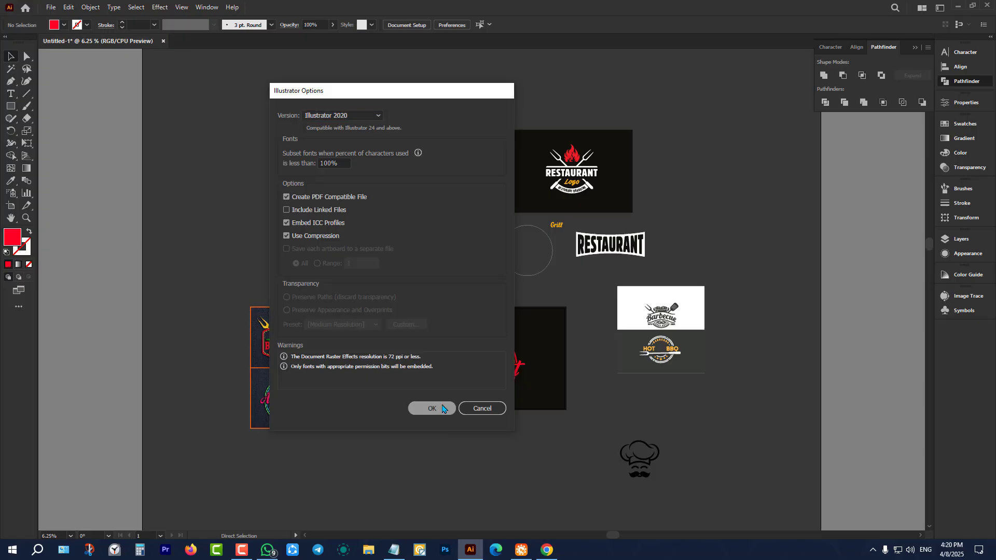
pyautogui.click(430, 409)
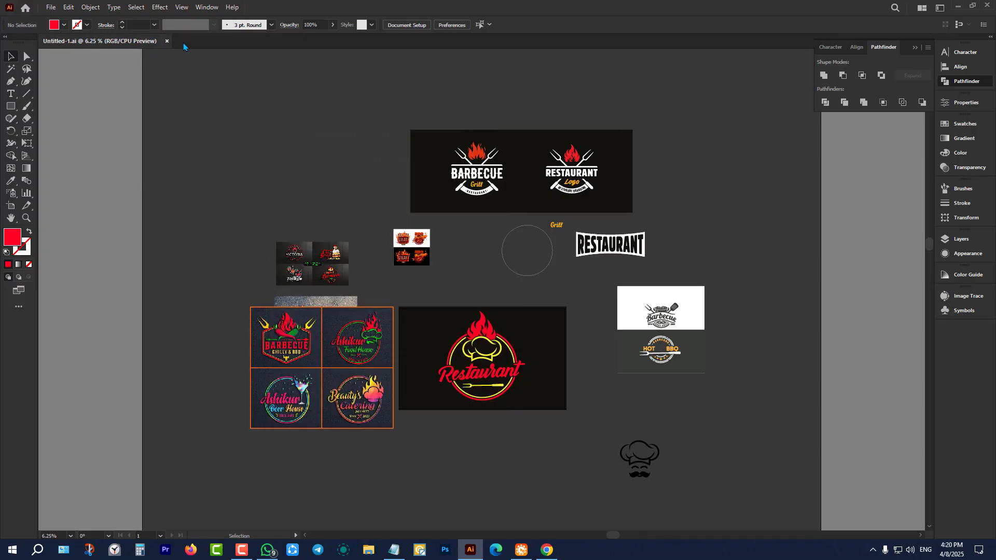
# Step: Close the saved logo document and minimise the Illustrator and Chrome windows
pyautogui.hotkey('ctrl', 'w')
pyautogui.click(942, 6)
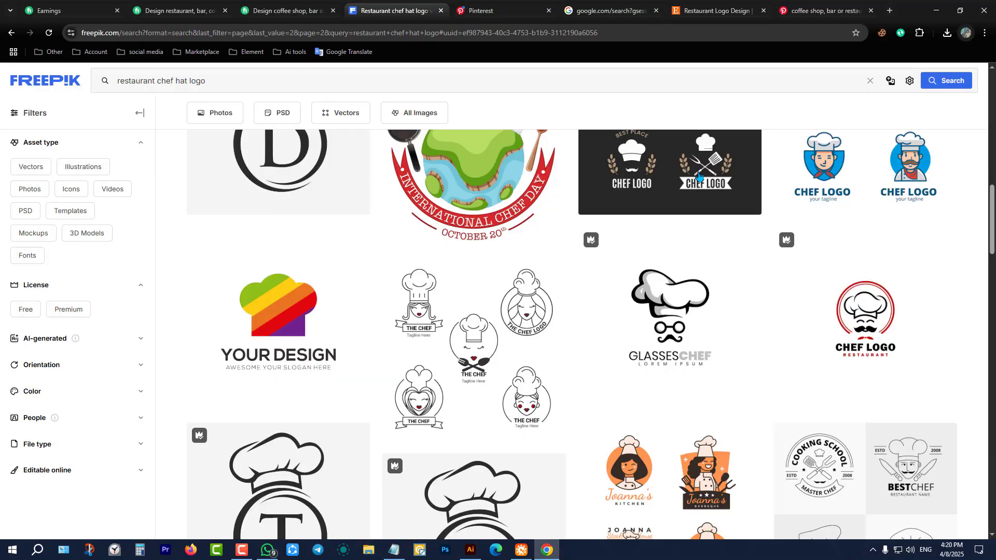
pyautogui.click(942, 6)
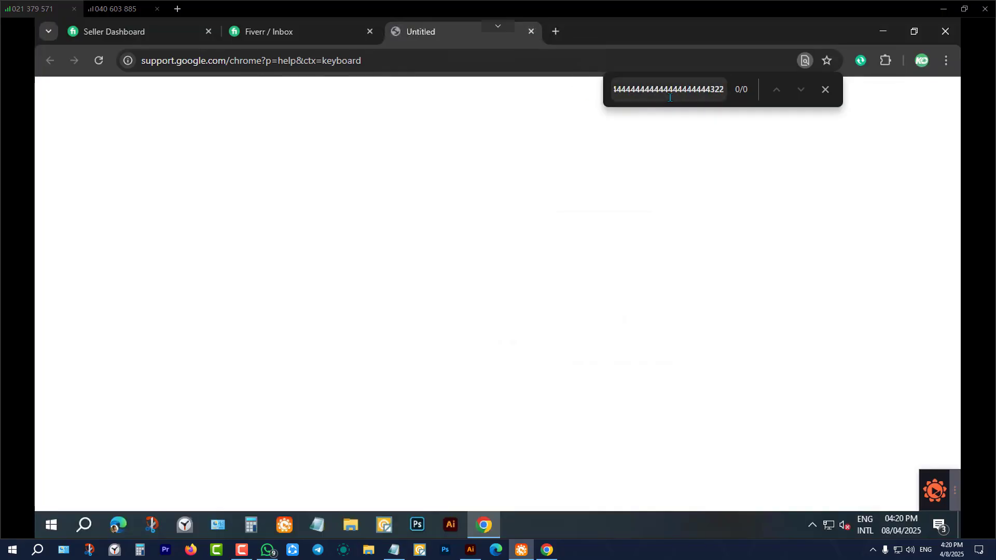
# Step: Close the blank tab in the remote session's browser and minimise the session to show the desktop
pyautogui.click(531, 32)
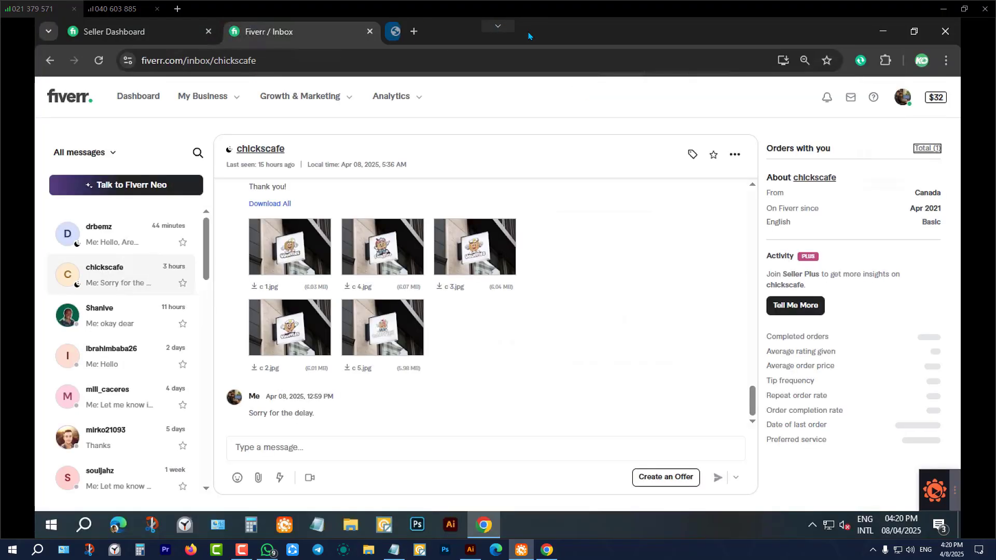
pyautogui.click(941, 8)
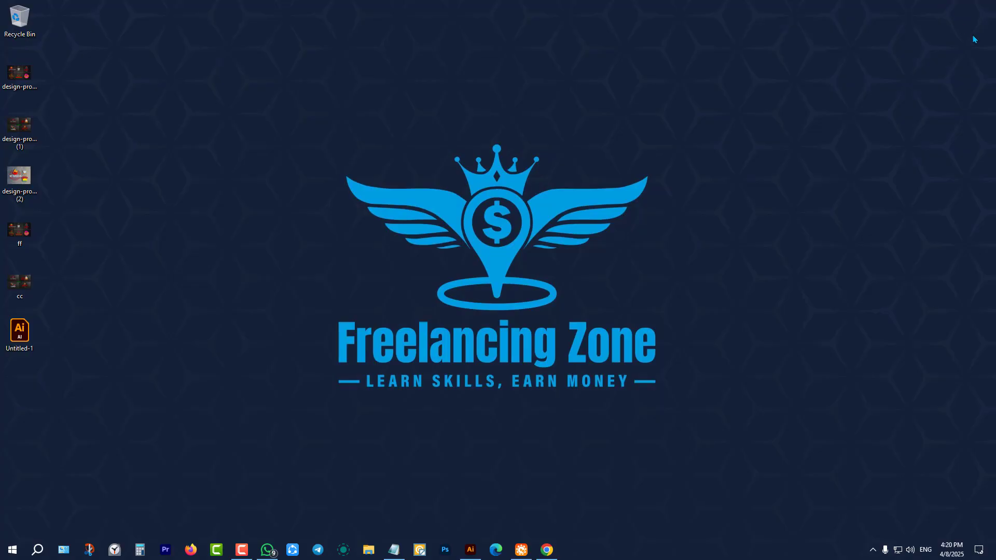
pyautogui.rightClick(689, 164)
pyautogui.click(723, 201)
# Step: Switch to the Batch 4 notes in Notepad and place the cursor at the end of the Class 51 line
pyautogui.click(394, 552)
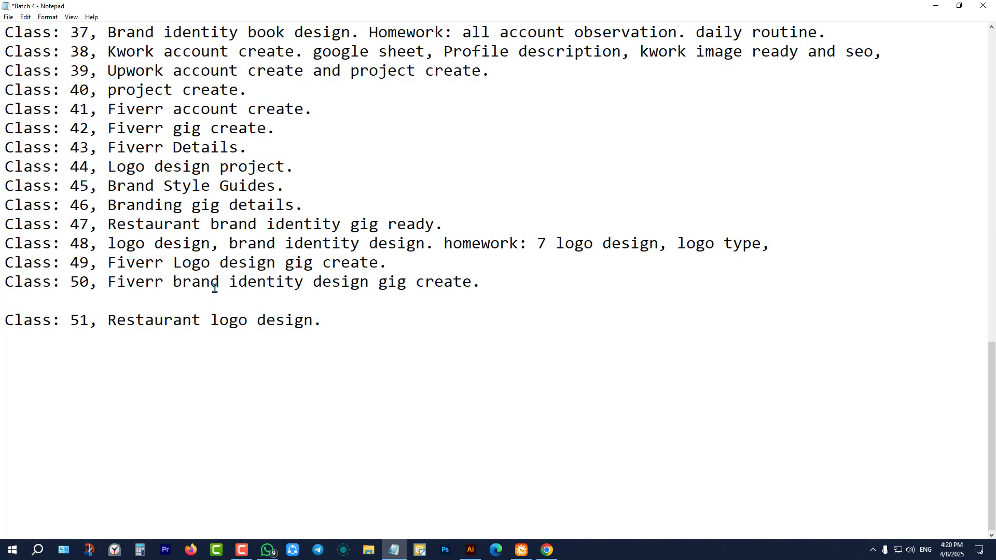
pyautogui.click(363, 326)
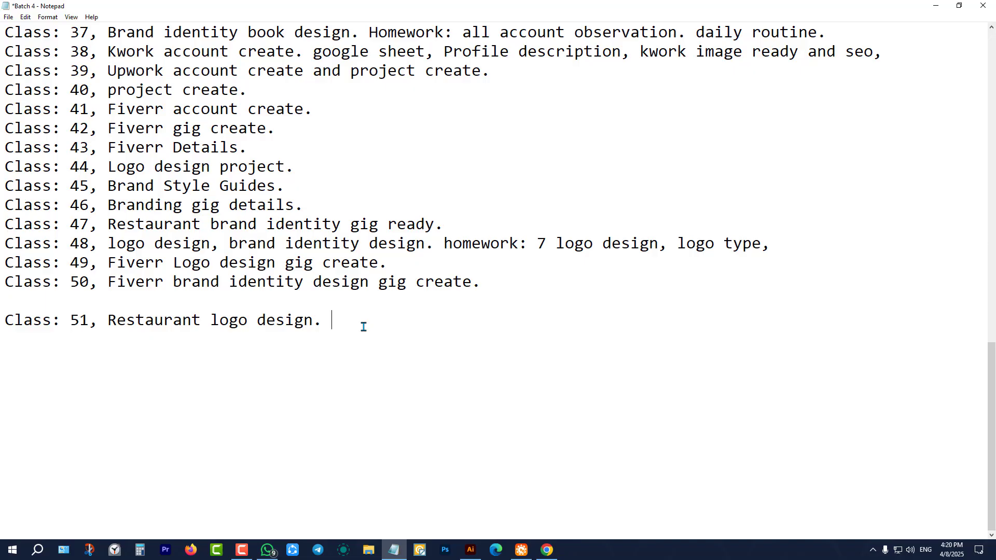